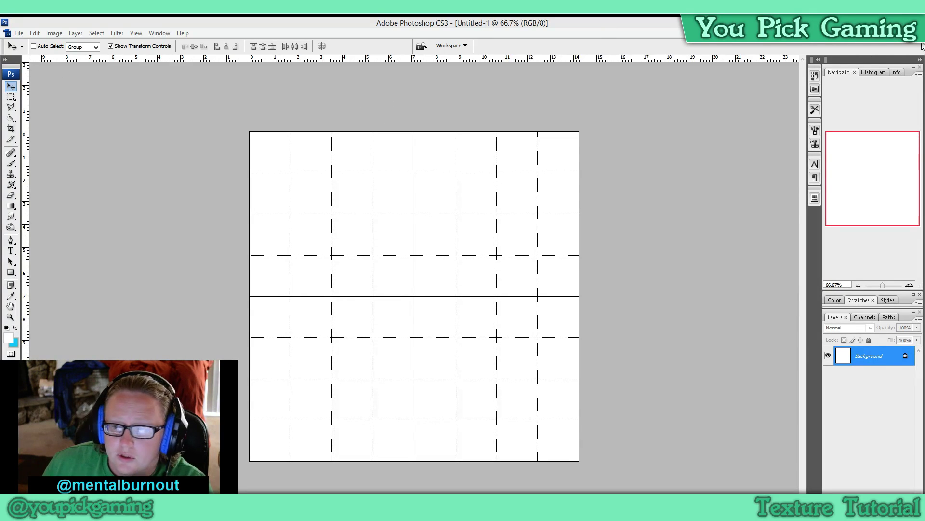
# - Close the untitled document without saving and create a new 1024 × 1024 pixel RGB document at 72 pixels/inch with a white background
pyautogui.hotkey('ctrl', 'w')
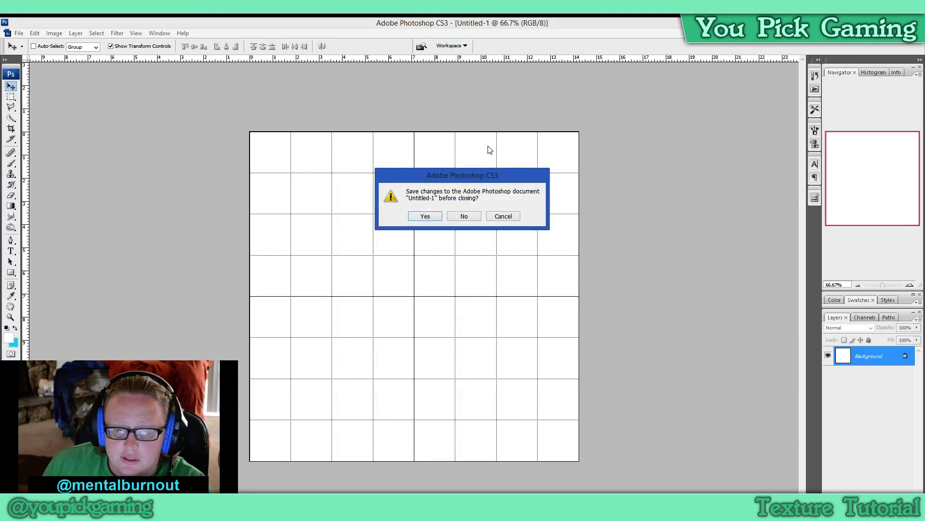
pyautogui.click(464, 218)
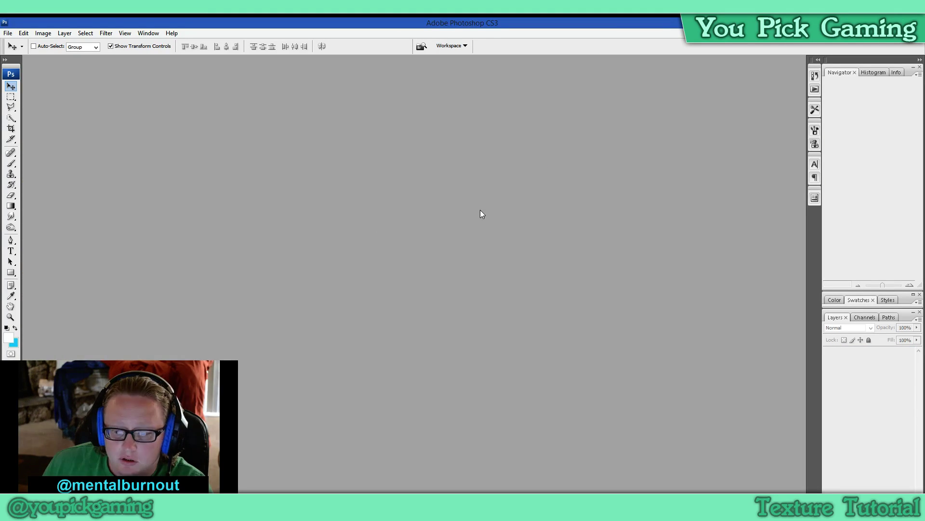
pyautogui.click(8, 34)
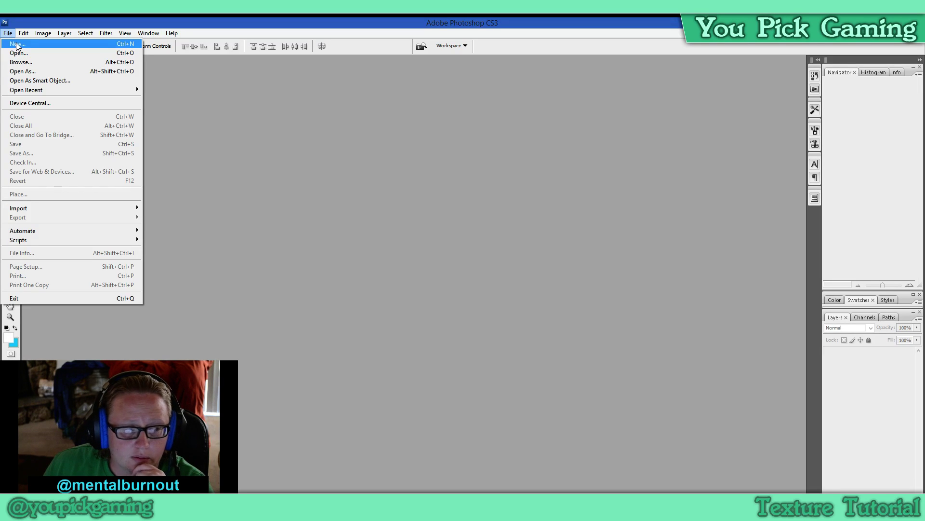
pyautogui.click(17, 44)
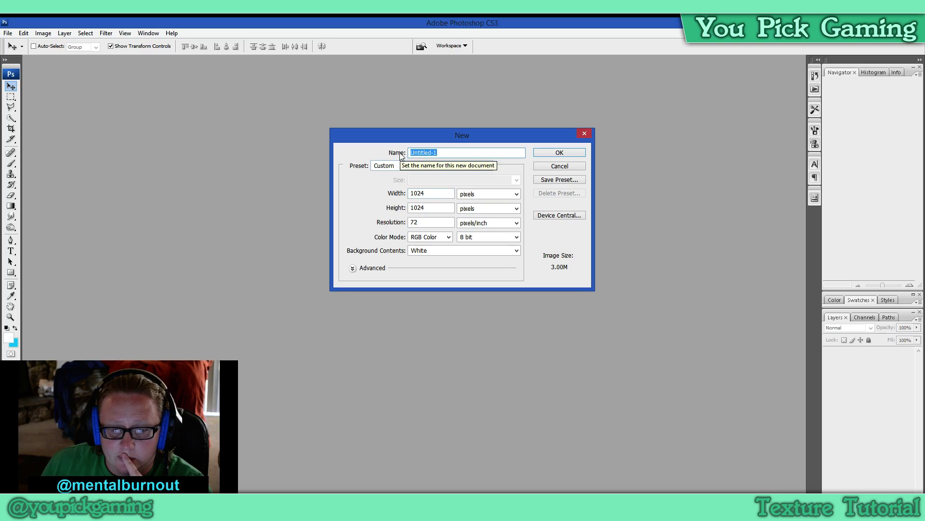
pyautogui.click(432, 192)
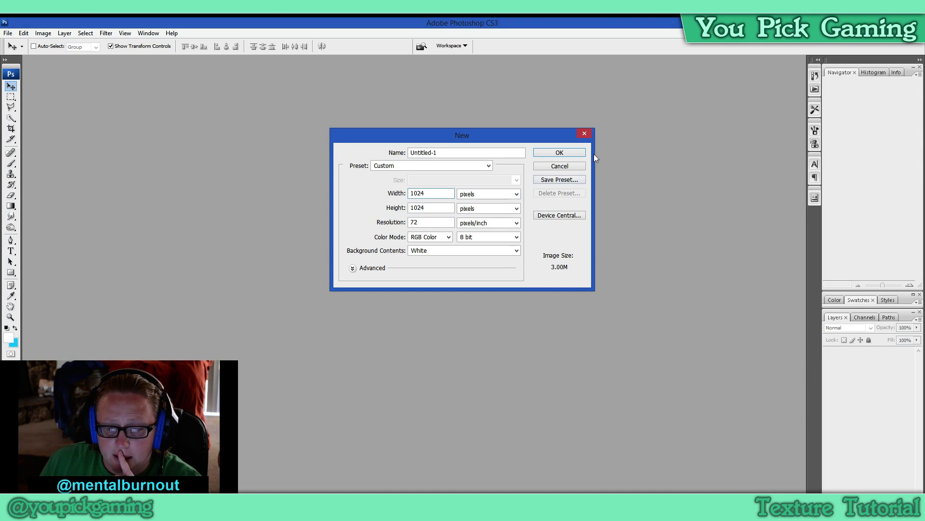
pyautogui.click(566, 151)
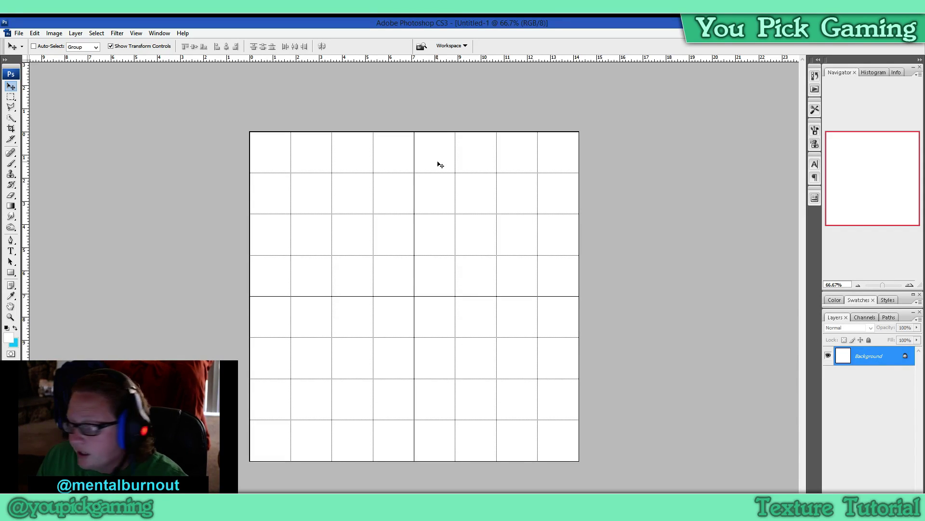
# - Toggle the canvas grid display off and back on
pyautogui.click(136, 33)
pyautogui.moveTo(176, 167)
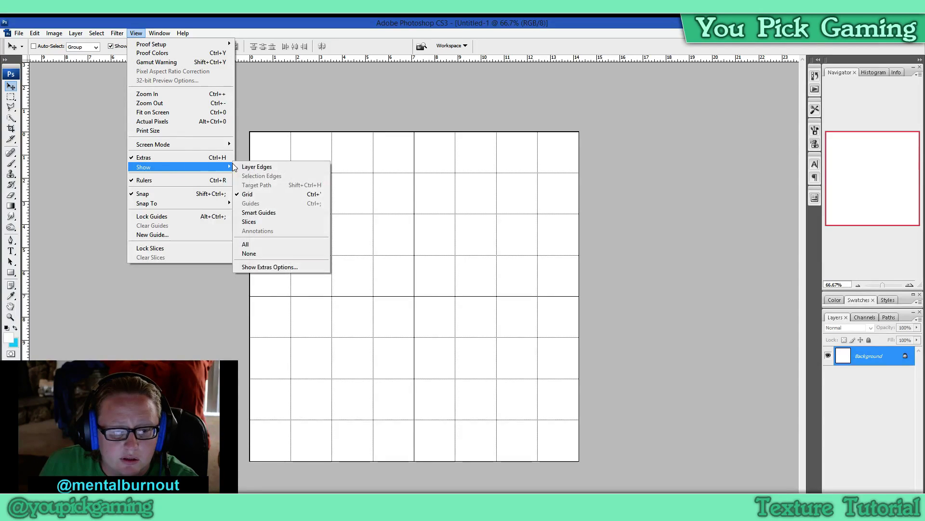
pyautogui.click(258, 192)
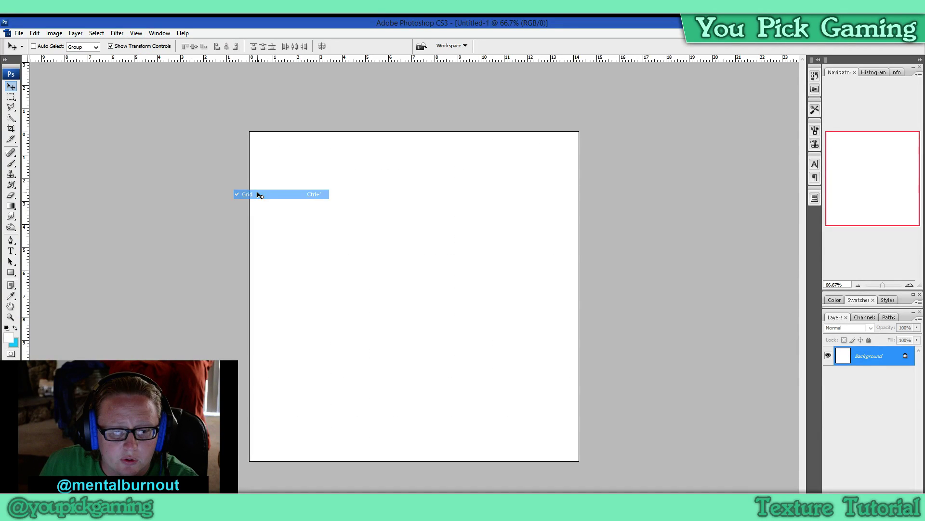
pyautogui.click(117, 33)
pyautogui.moveTo(136, 33)
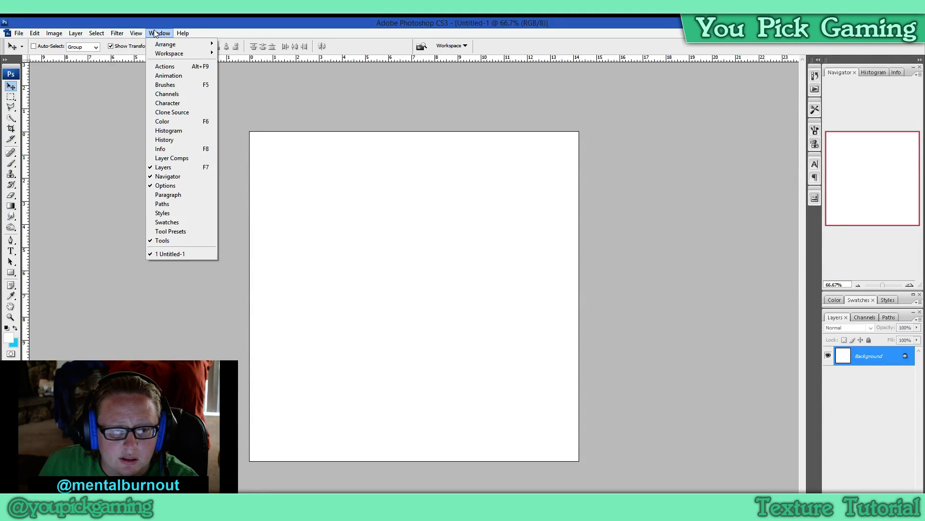
pyautogui.click(137, 33)
pyautogui.click(137, 33)
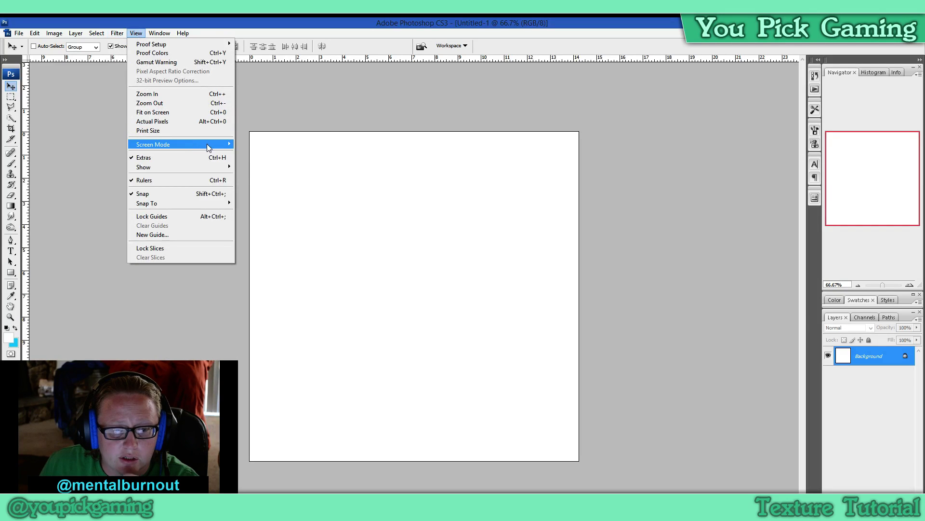
pyautogui.moveTo(224, 168)
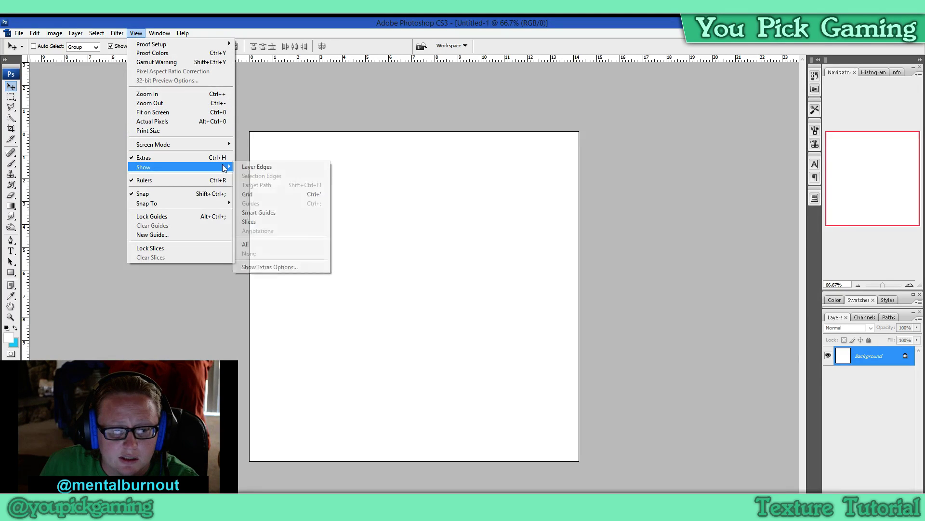
pyautogui.click(258, 194)
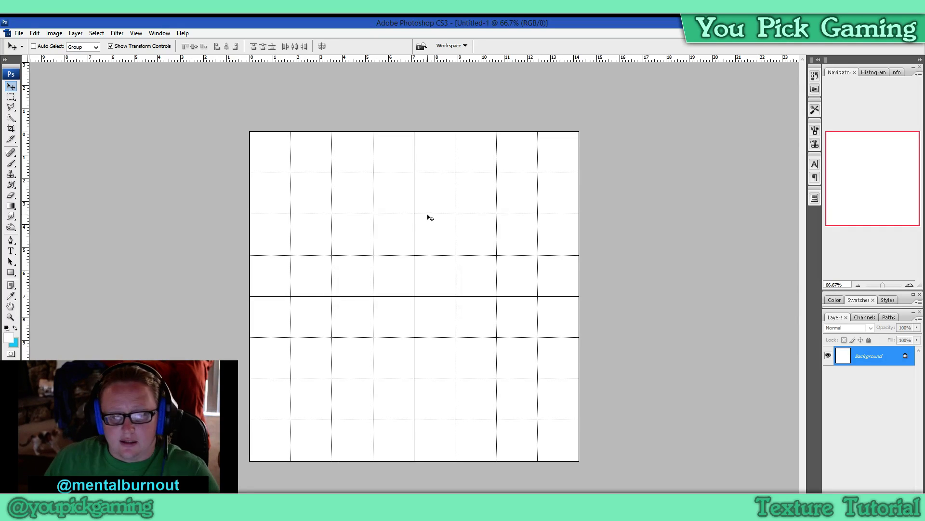
# - Open the Guides, Grid & Slices preferences and move the dialog aside so the canvas grid is visible
pyautogui.click(34, 34)
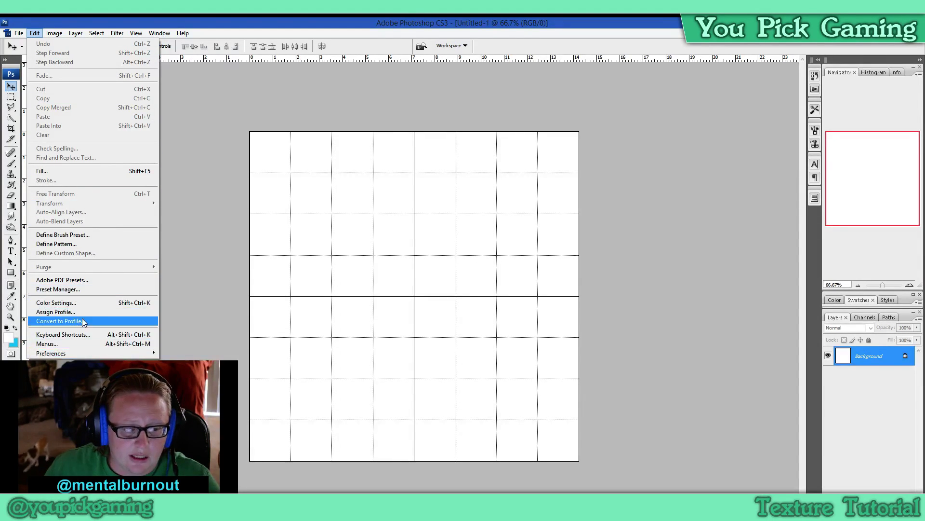
pyautogui.moveTo(84, 353)
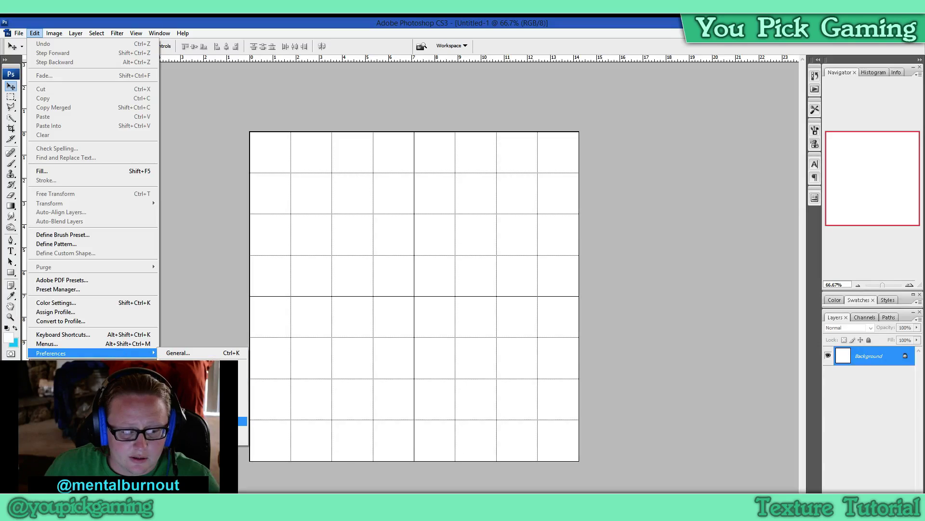
pyautogui.click(168, 353)
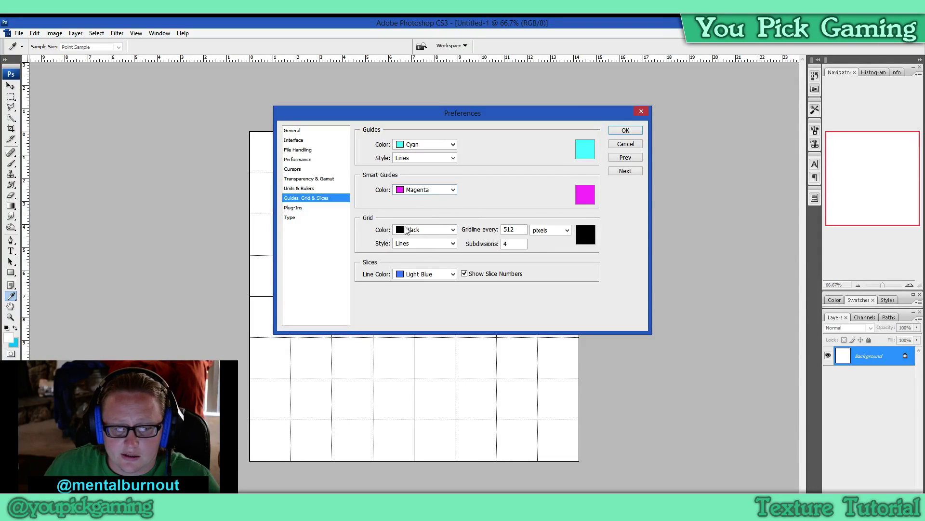
pyautogui.doubleClick(511, 230)
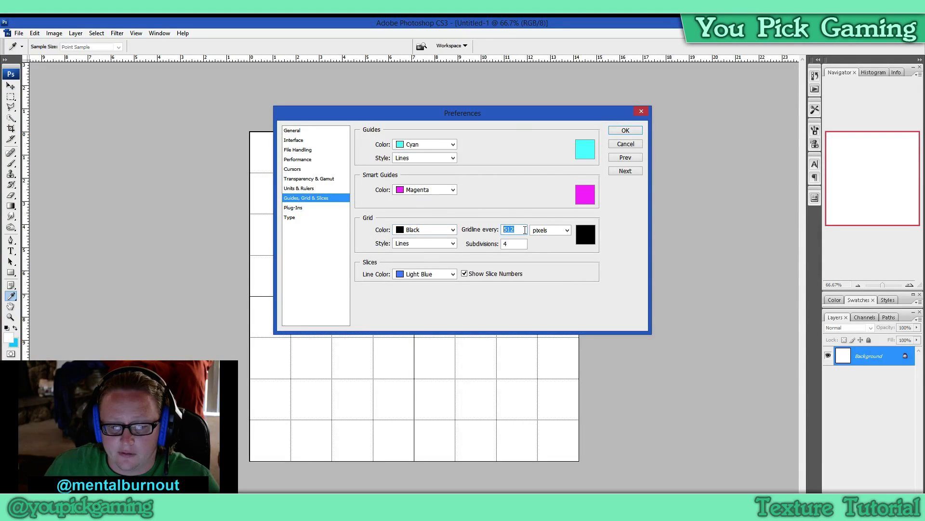
pyautogui.moveTo(503, 114); pyautogui.dragTo(772, 70)
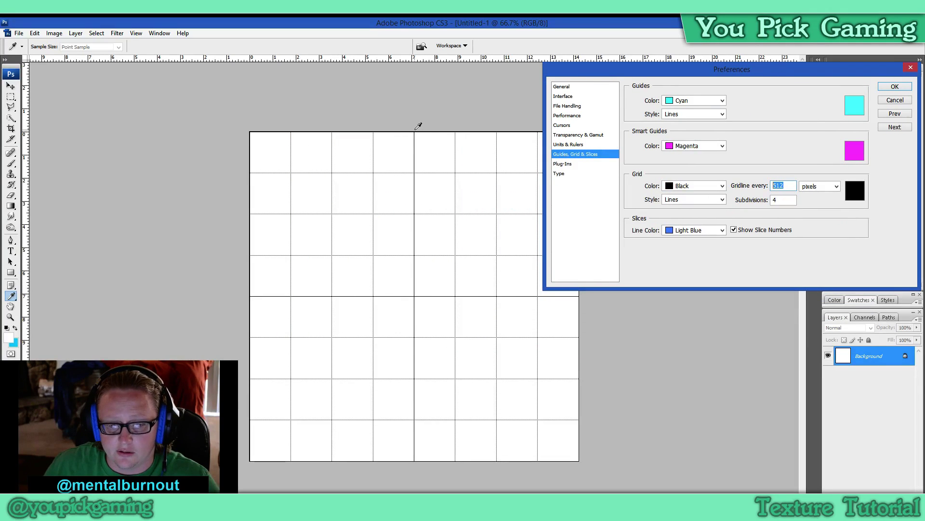
# - Set the grid to a gridline every 32 pixels with 1 subdivision
pyautogui.doubleClick(767, 200)
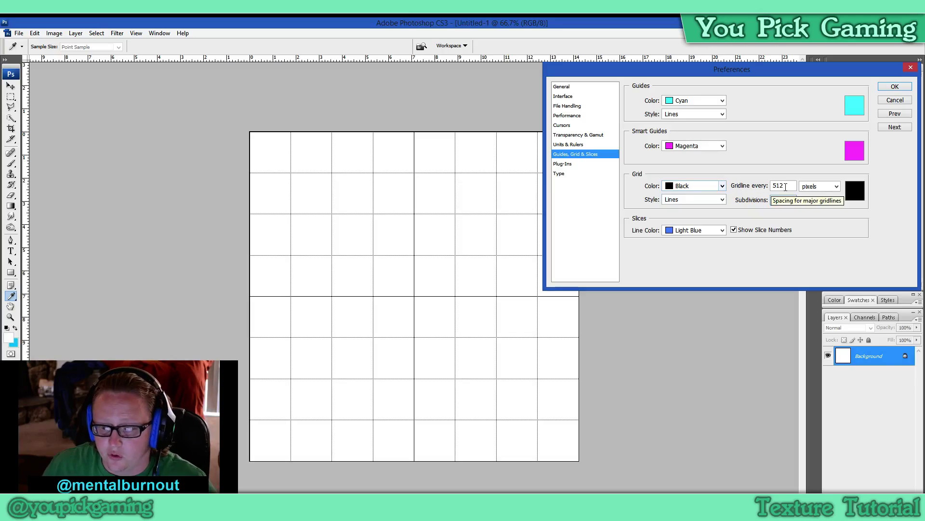
pyautogui.click(763, 188)
pyautogui.write('3')
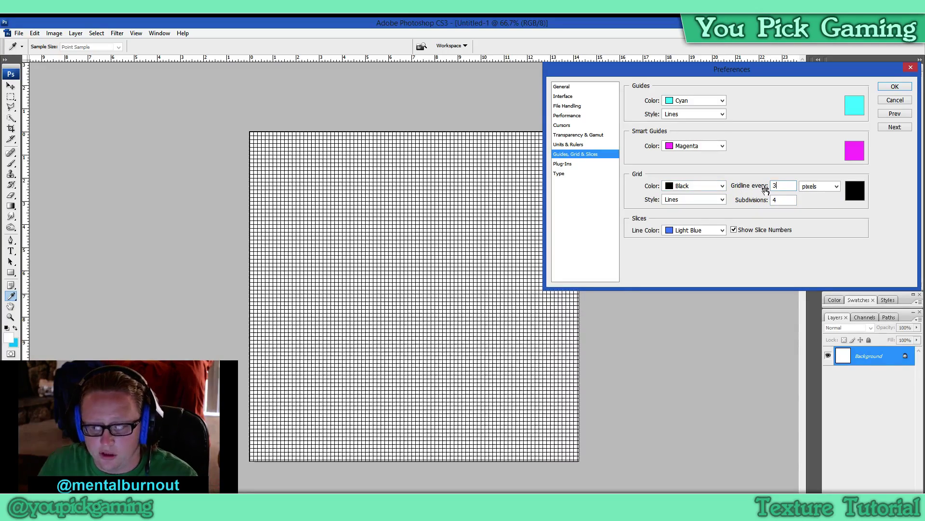
pyautogui.write('2')
pyautogui.press('Tab')
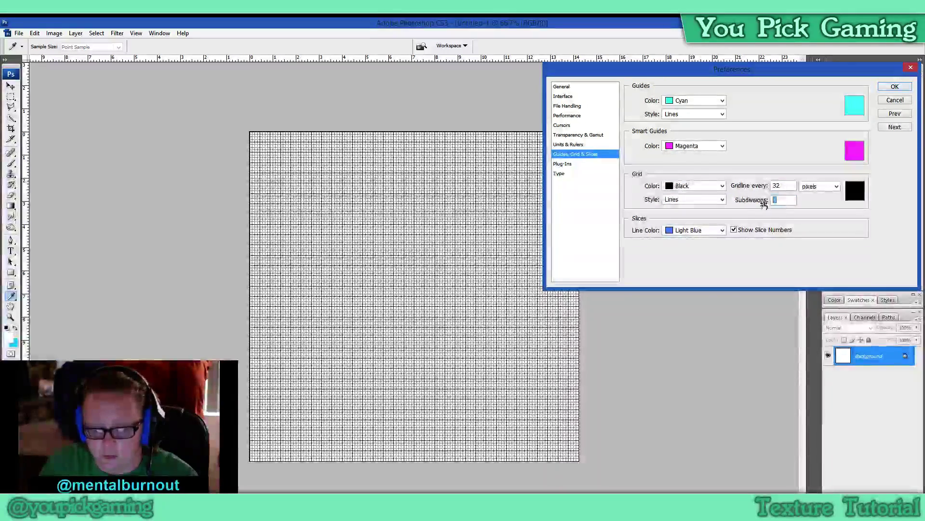
pyautogui.write('1')
# - Set the grid to a gridline every 512 pixels with 4 subdivisions, apply the preferences and activate the Move tool
pyautogui.click(748, 188)
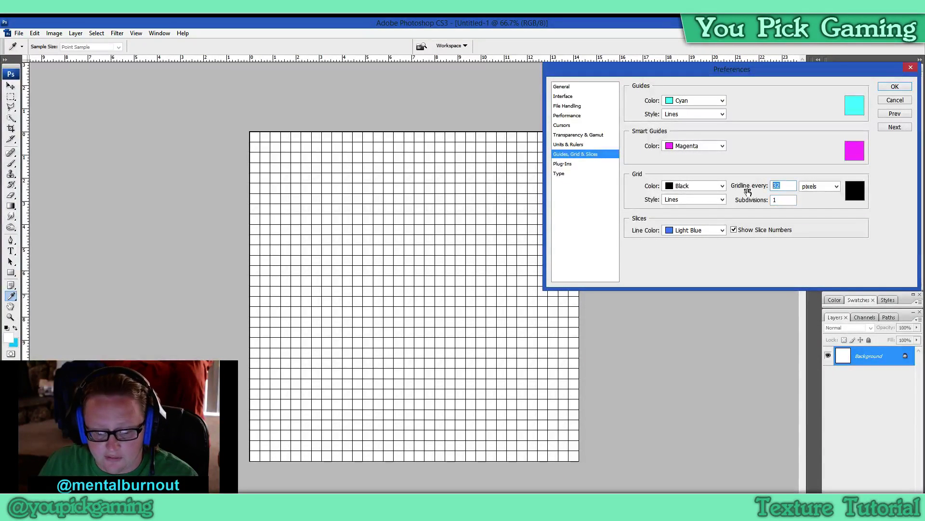
pyautogui.write('512')
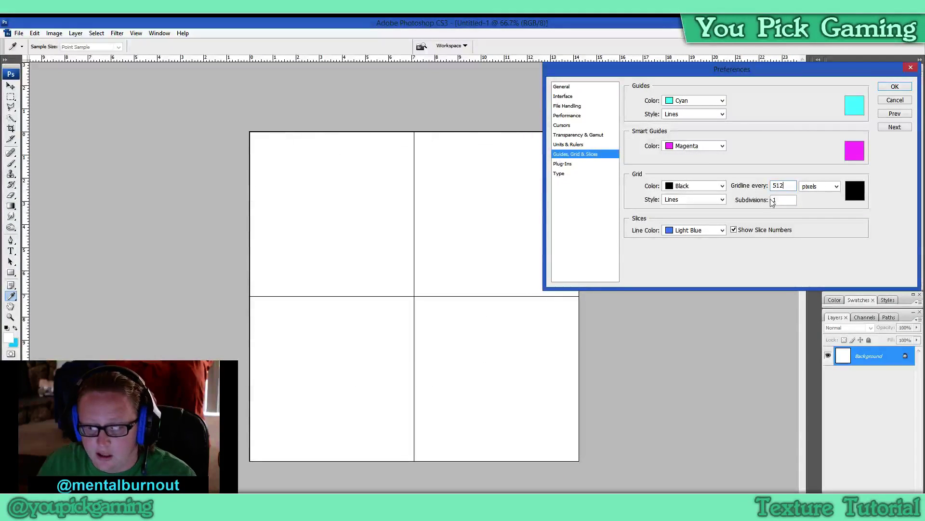
pyautogui.doubleClick(773, 201)
pyautogui.write('4')
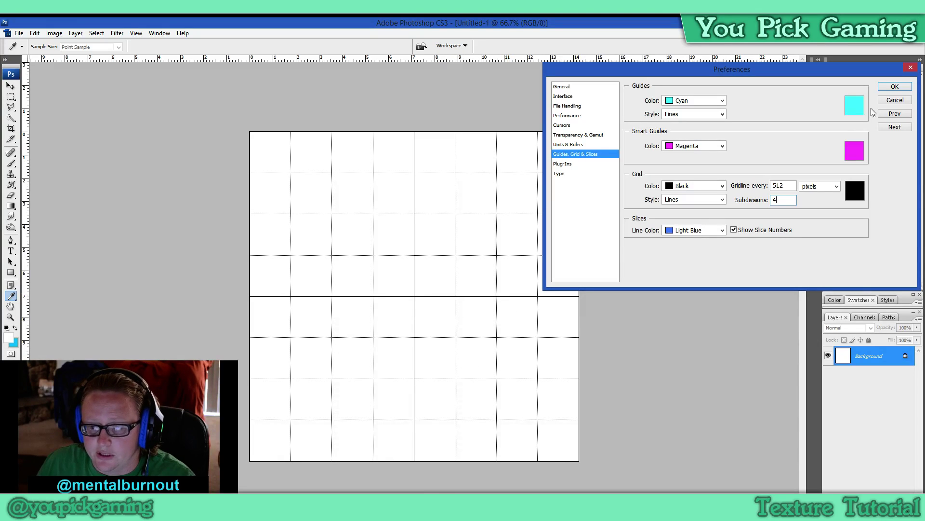
pyautogui.click(895, 87)
pyautogui.press('v')
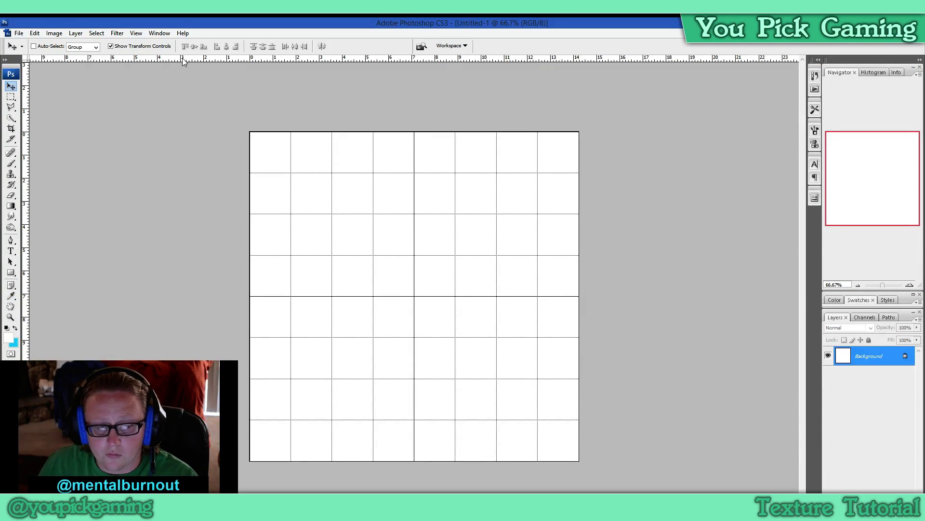
# - Open the Grass copy image from the Custom textures folder inside Map Building on the D: drive
pyautogui.click(19, 33)
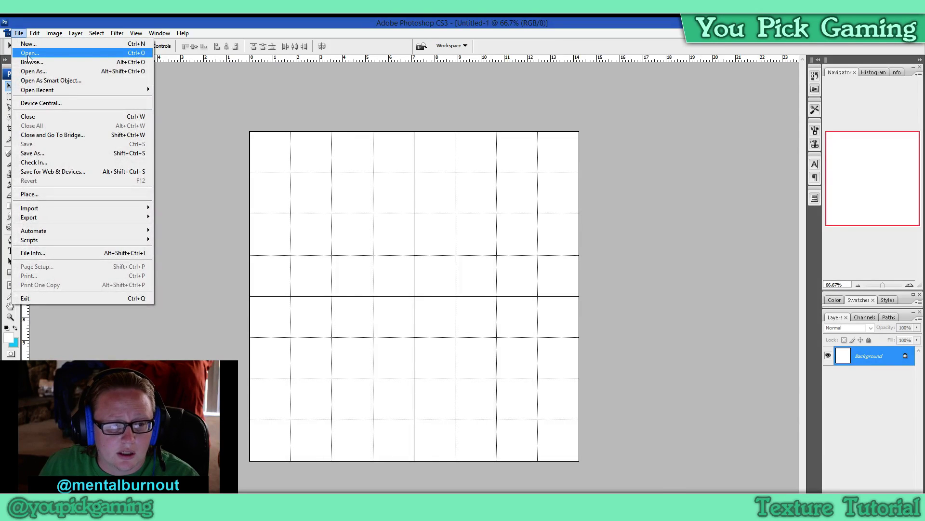
pyautogui.click(27, 53)
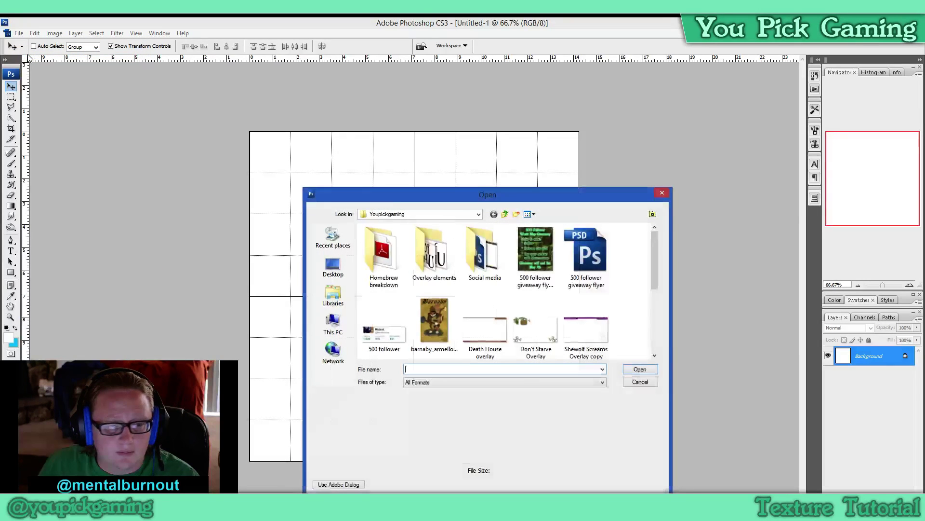
pyautogui.click(505, 214)
pyautogui.click(505, 215)
pyautogui.click(504, 215)
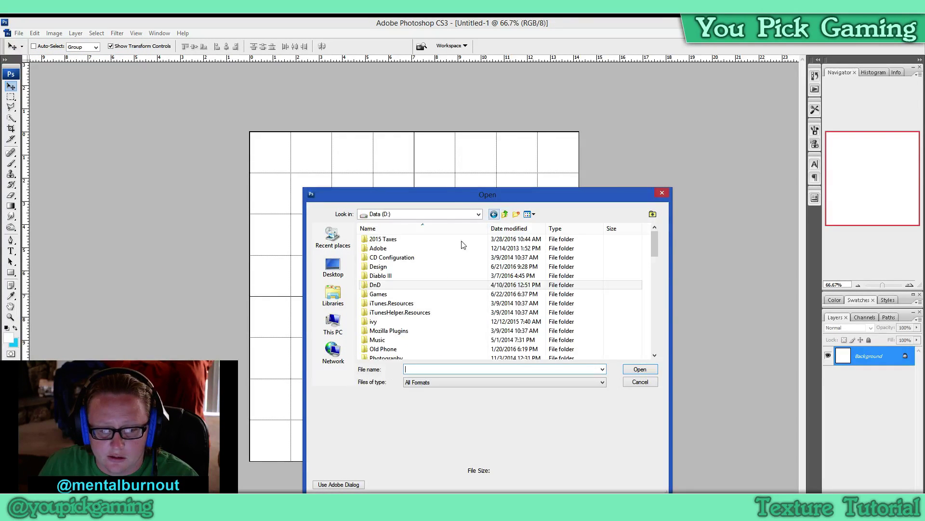
pyautogui.doubleClick(414, 286)
pyautogui.doubleClick(381, 248)
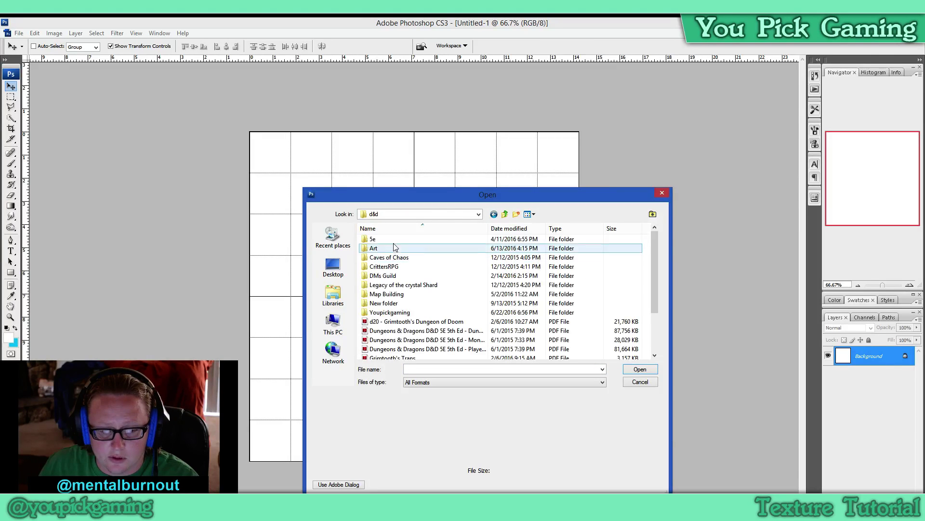
pyautogui.doubleClick(388, 294)
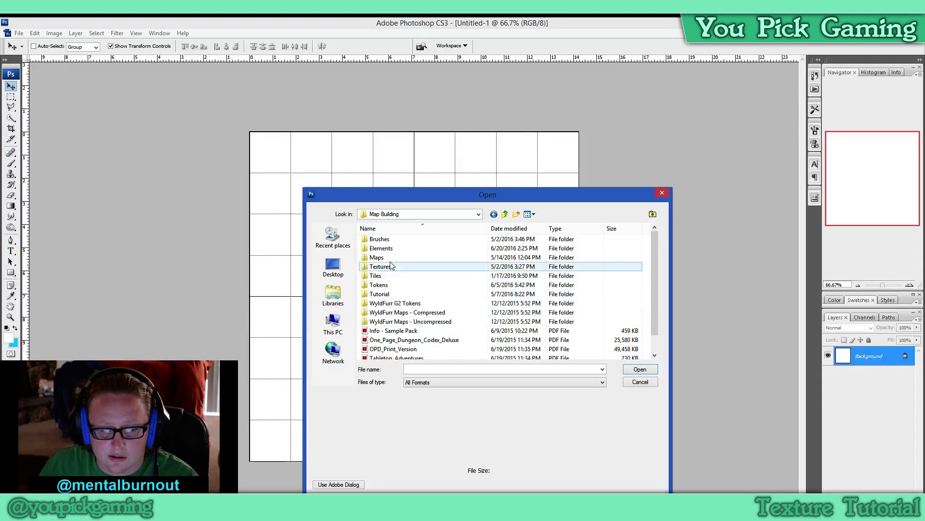
pyautogui.doubleClick(385, 266)
pyautogui.doubleClick(428, 251)
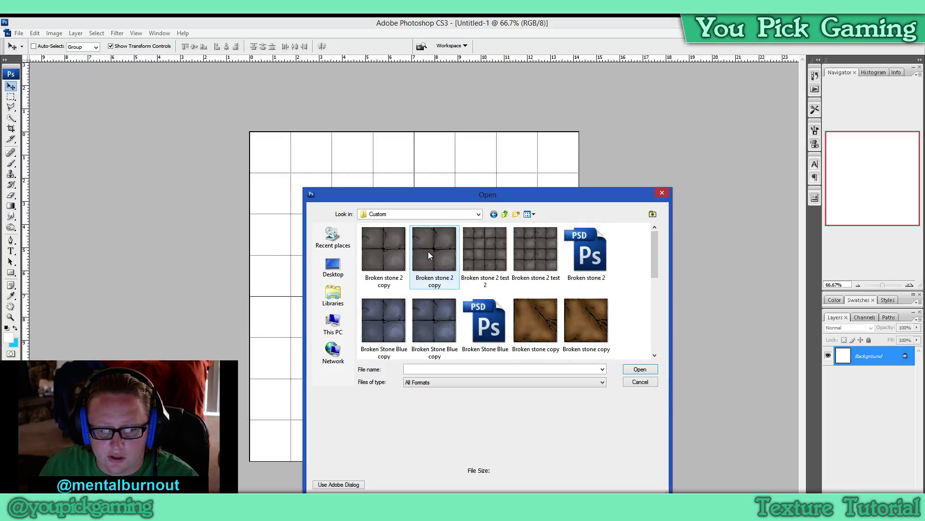
pyautogui.scroll(-1, 511, 298)
pyautogui.doubleClick(587, 318)
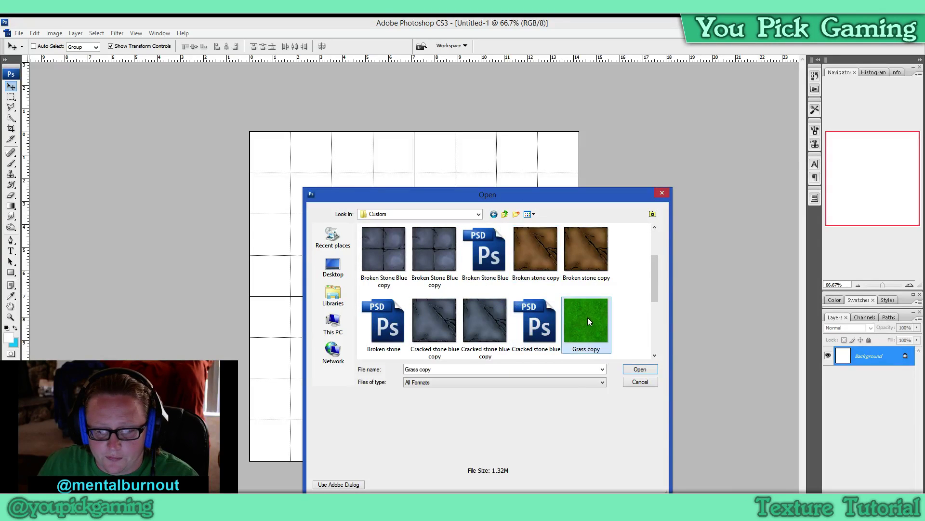
# - Open the Grass copy texture from the Custom folder again
pyautogui.click(18, 33)
pyautogui.click(29, 53)
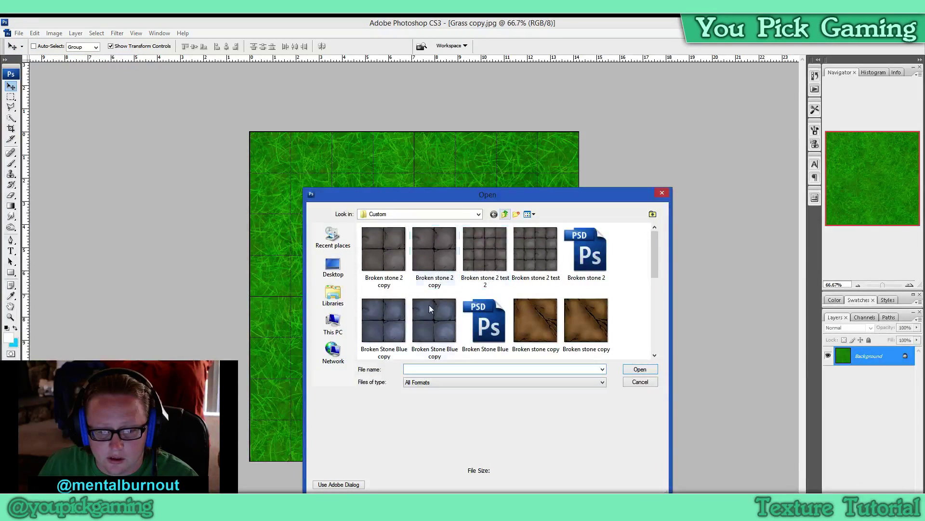
pyautogui.doubleClick(588, 317)
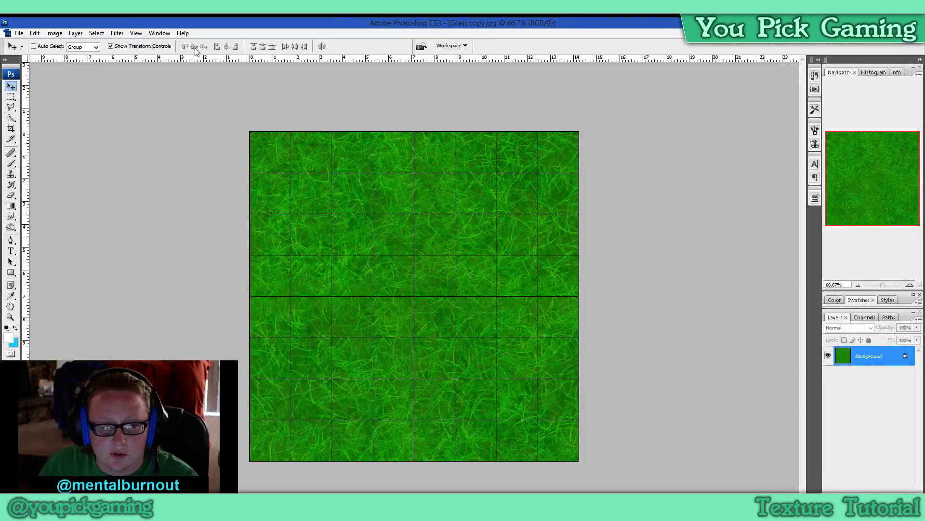
# - Hide the grid over the grass texture image
pyautogui.click(136, 32)
pyautogui.moveTo(227, 169)
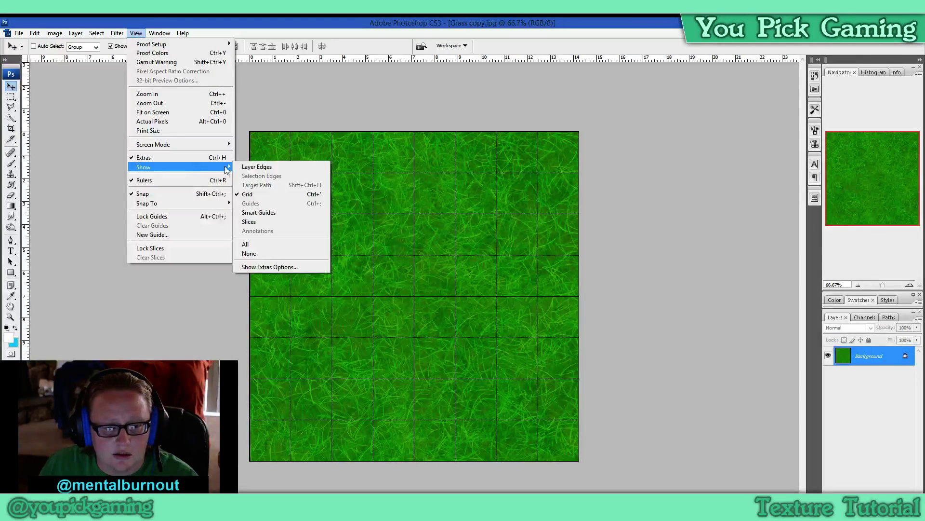
pyautogui.click(264, 194)
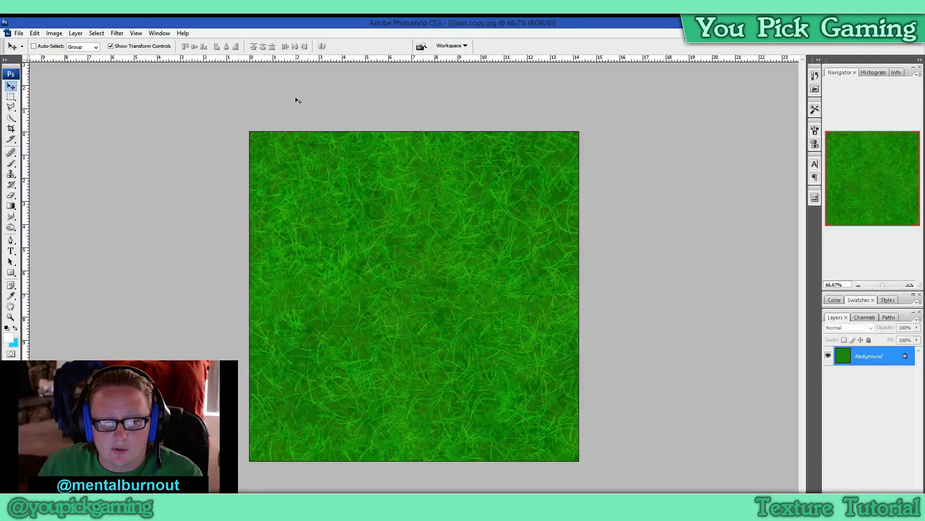
# - Create a new 700 × 700 pixel document with a resolution of 70 pixels/inch, RGB colour and a white background
pyautogui.click(18, 33)
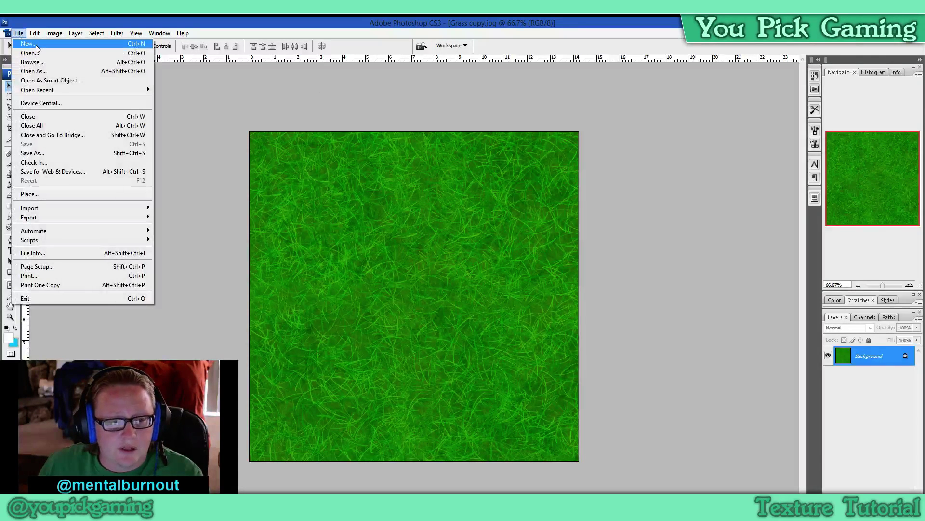
pyautogui.click(37, 45)
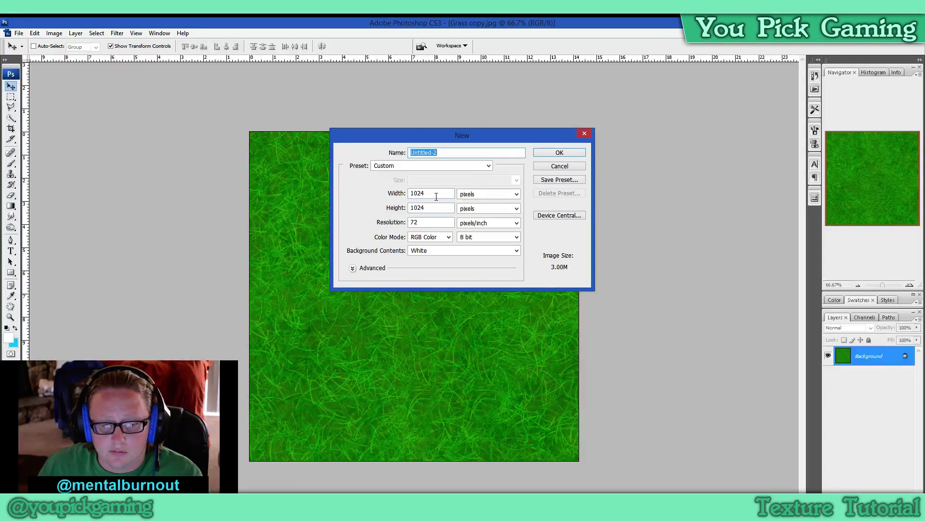
pyautogui.doubleClick(436, 197)
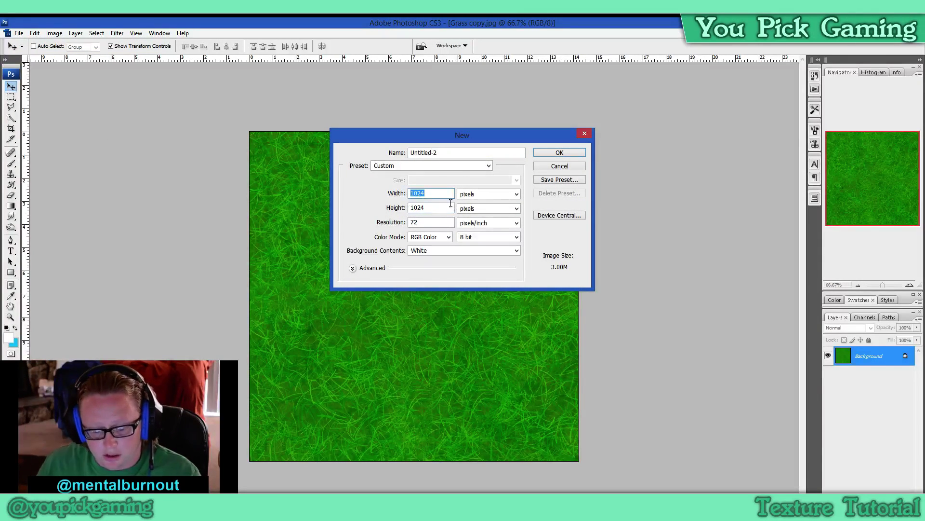
pyautogui.write('700')
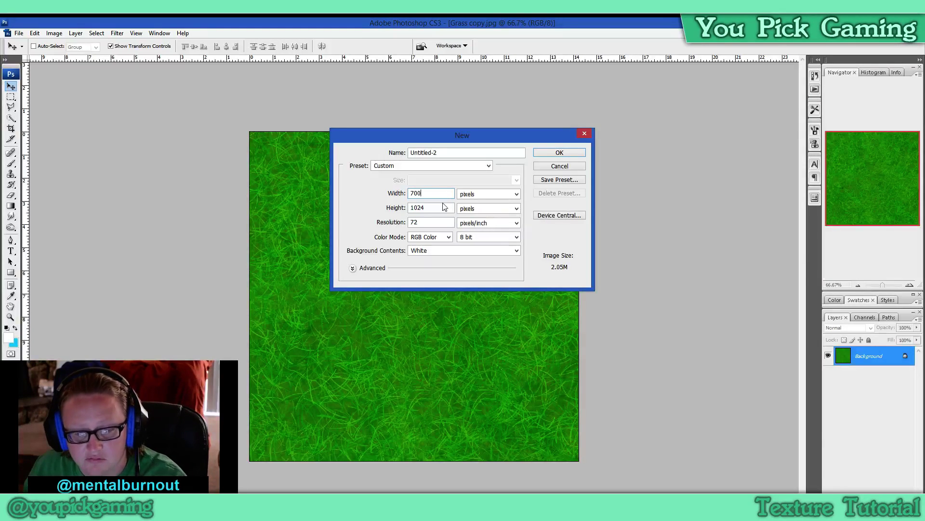
pyautogui.press('Tab')
pyautogui.write('7')
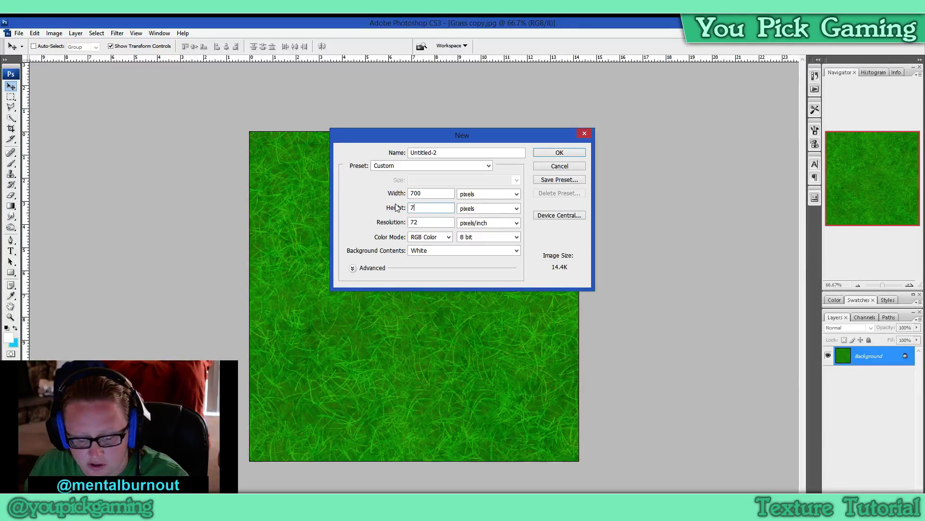
pyautogui.write('00')
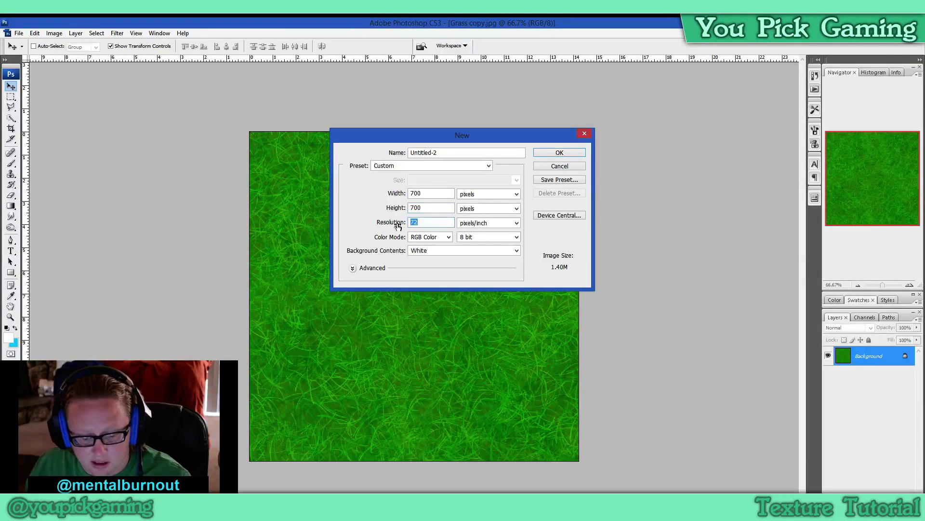
pyautogui.write('70')
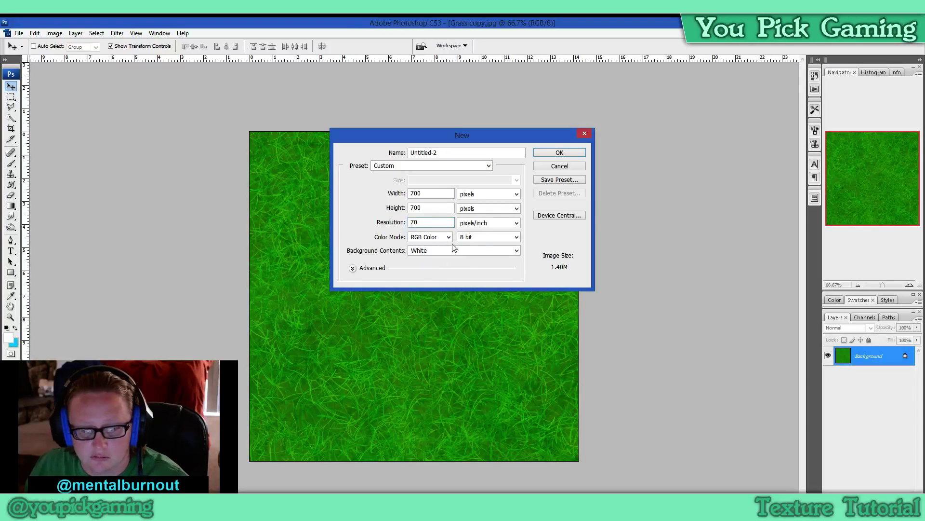
pyautogui.click(553, 153)
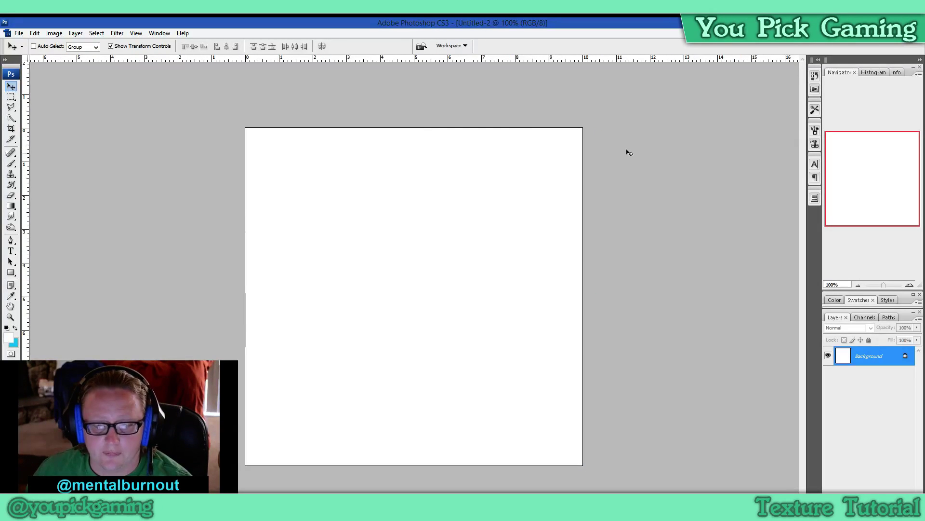
# - Copy the grass texture from Grass copy.jpg into the new blank document and align it with the canvas's upper-left corner
pyautogui.click(910, 33)
pyautogui.moveTo(251, 77); pyautogui.dragTo(589, 108)
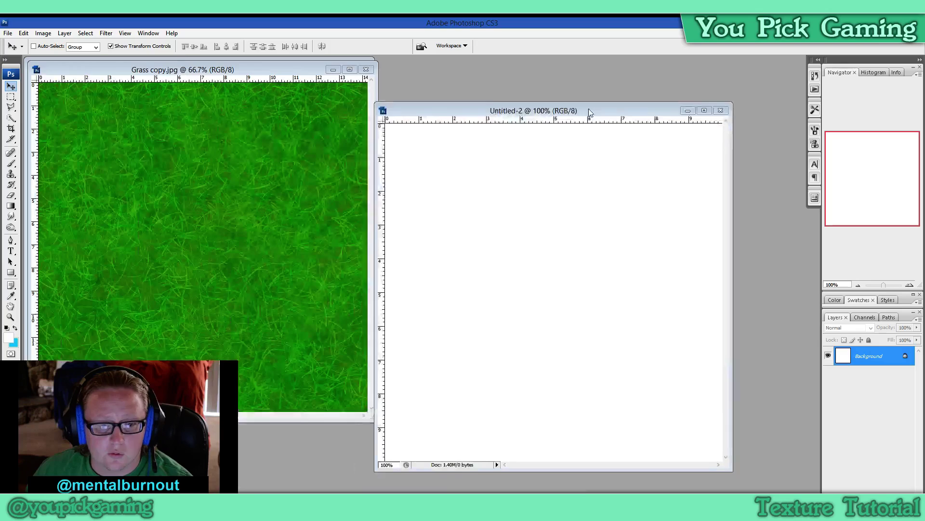
pyautogui.click(266, 73)
pyautogui.moveTo(268, 265); pyautogui.dragTo(476, 210)
pyautogui.click(703, 109)
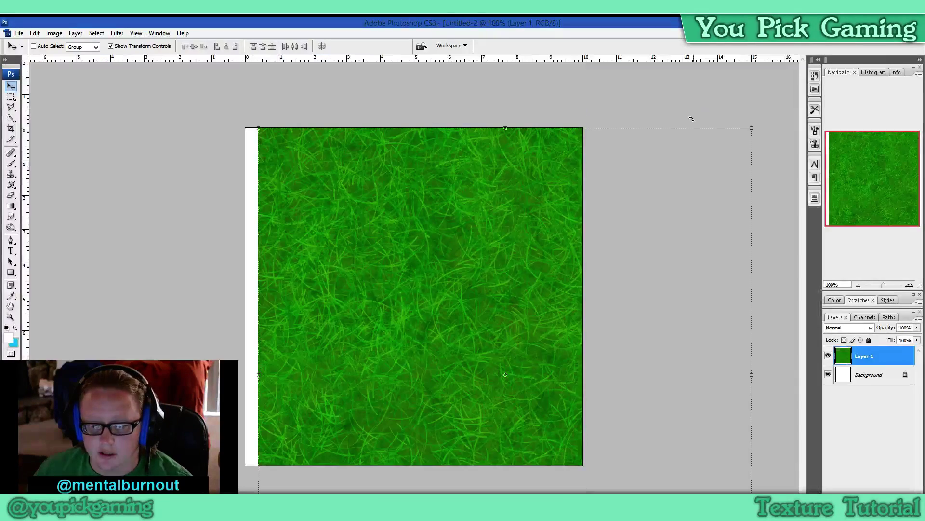
pyautogui.moveTo(503, 266)
pyautogui.mouseDown()
pyautogui.moveTo(507, 288)
pyautogui.moveTo(489, 265)
pyautogui.mouseUp()
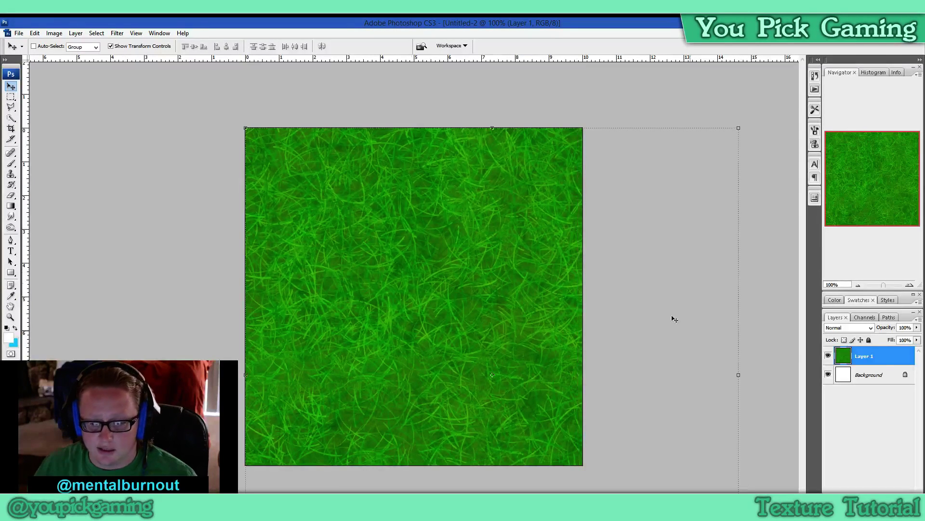
pyautogui.moveTo(245, 126); pyautogui.dragTo(273, 148)
pyautogui.moveTo(379, 261); pyautogui.dragTo(595, 490)
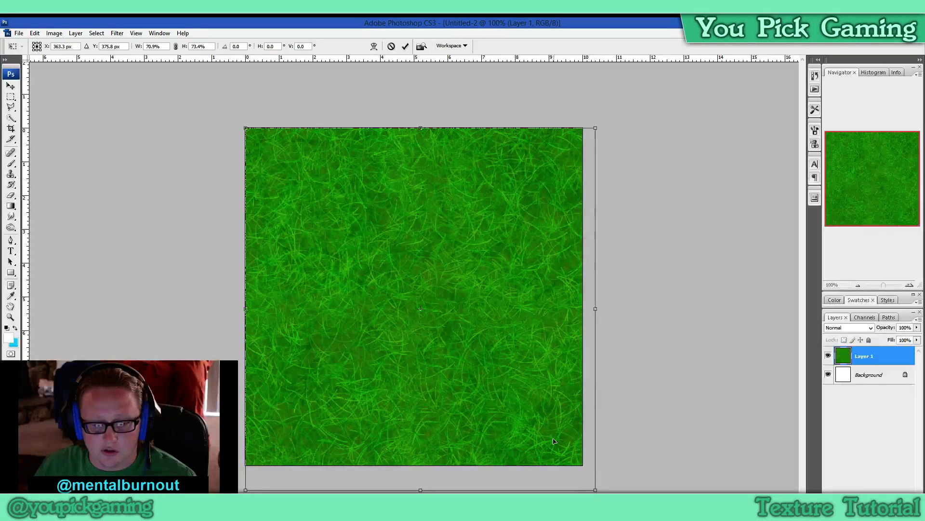
pyautogui.click(406, 46)
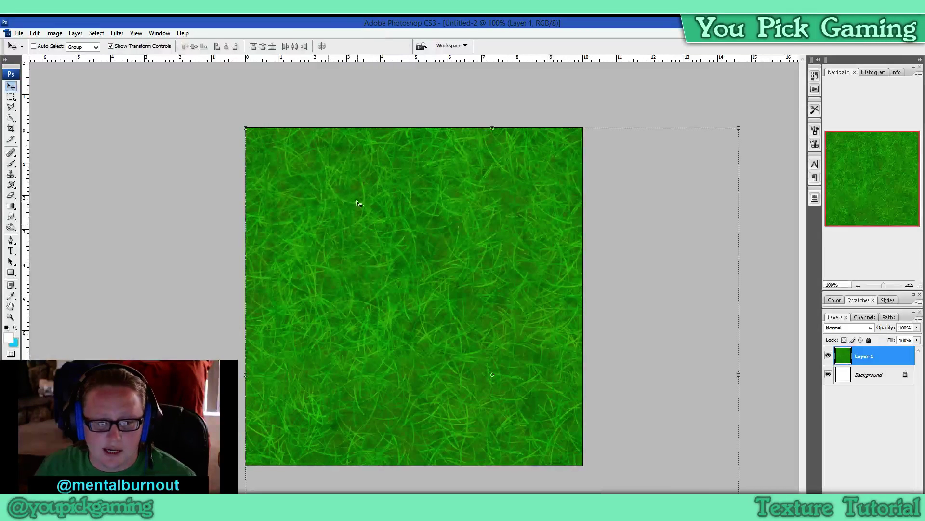
# - Scale the grass layer proportionally to about 14.4% and place it in the canvas's upper-left corner
pyautogui.hotkey('ctrl', 't')
pyautogui.moveTo(244, 126); pyautogui.dragTo(537, 419)
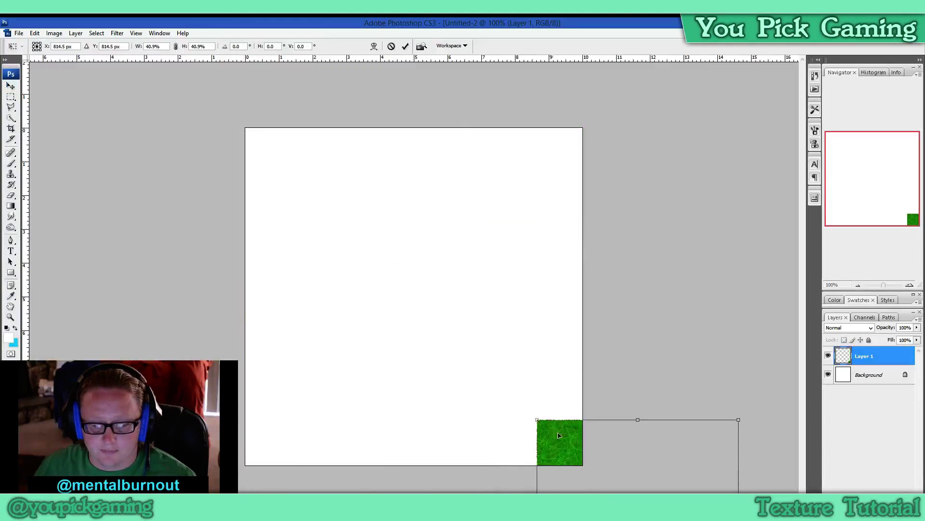
pyautogui.moveTo(564, 448); pyautogui.dragTo(273, 156)
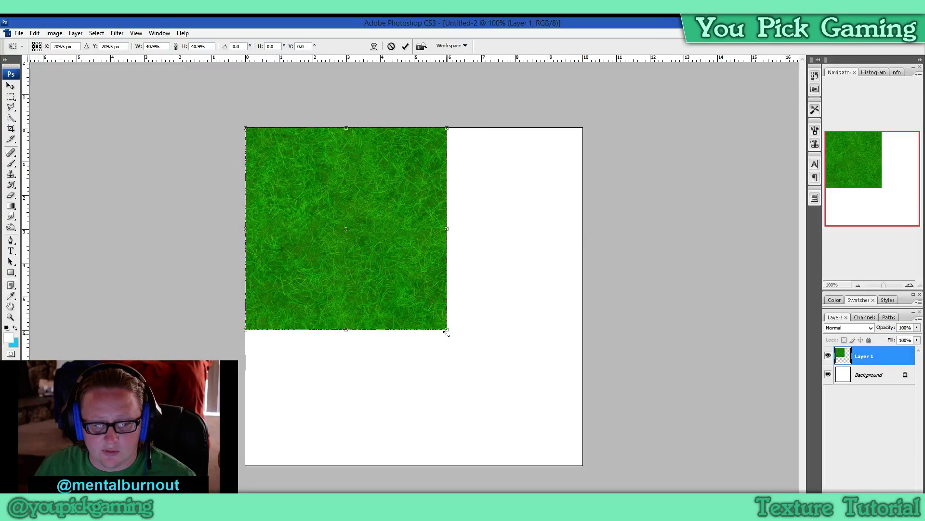
pyautogui.moveTo(446, 330); pyautogui.dragTo(317, 199)
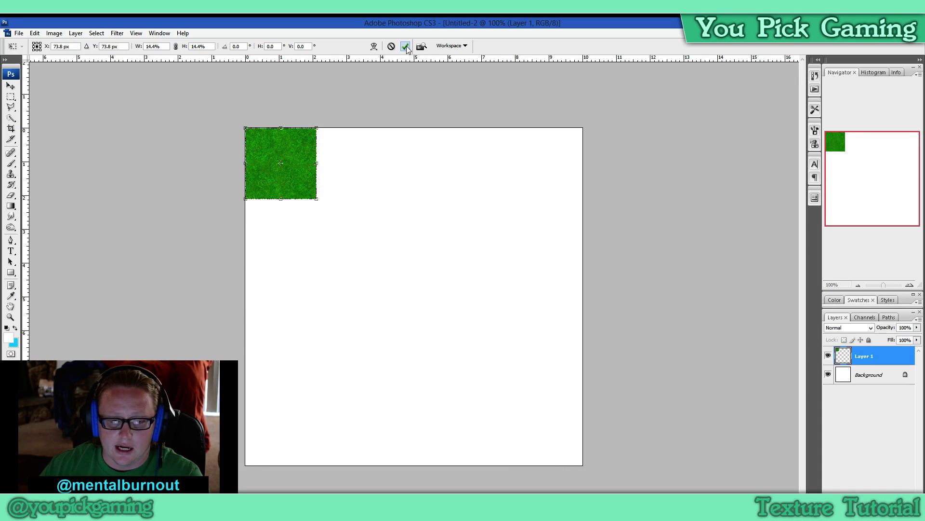
pyautogui.click(407, 47)
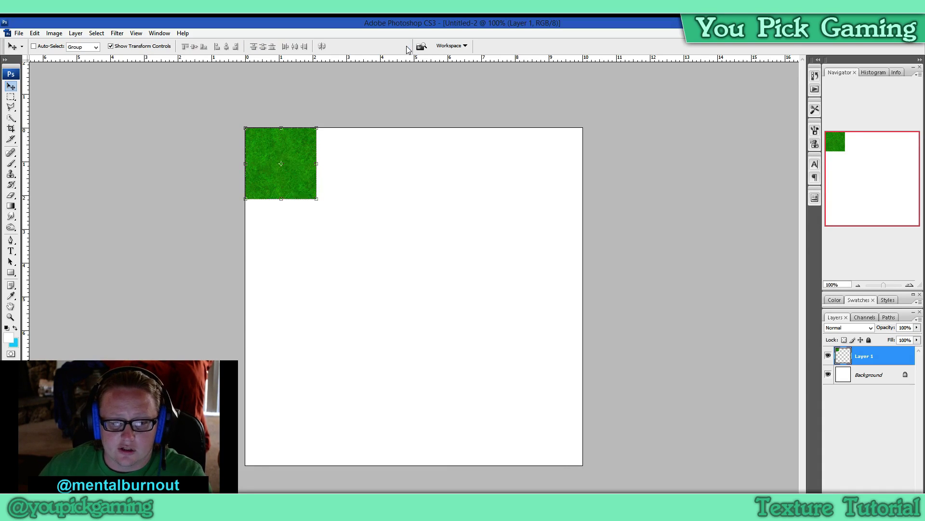
# - Duplicate the small grass layer, place the copy flush against the original's right edge, and deselect both tiles to inspect the seam
pyautogui.rightClick(299, 175)
pyautogui.click(870, 356)
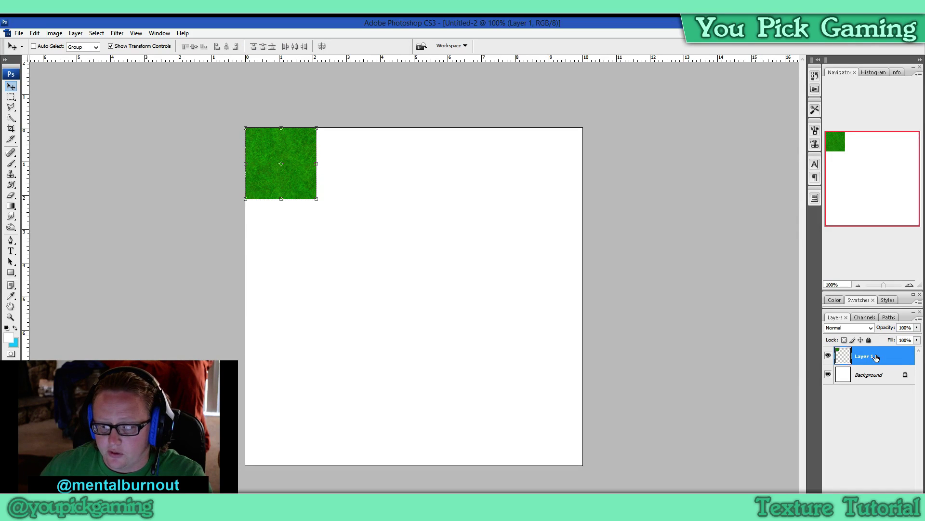
pyautogui.rightClick(874, 356)
pyautogui.click(875, 161)
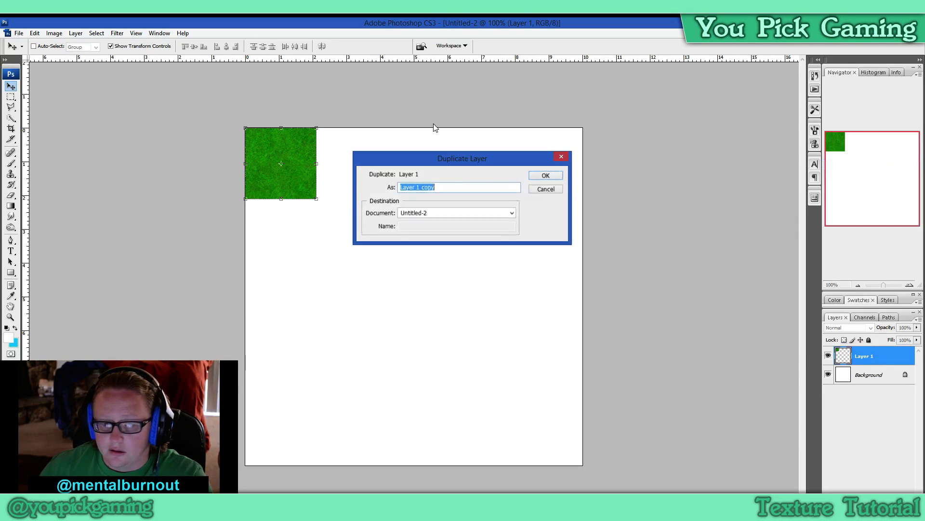
pyautogui.click(537, 177)
pyautogui.moveTo(303, 147); pyautogui.dragTo(375, 147)
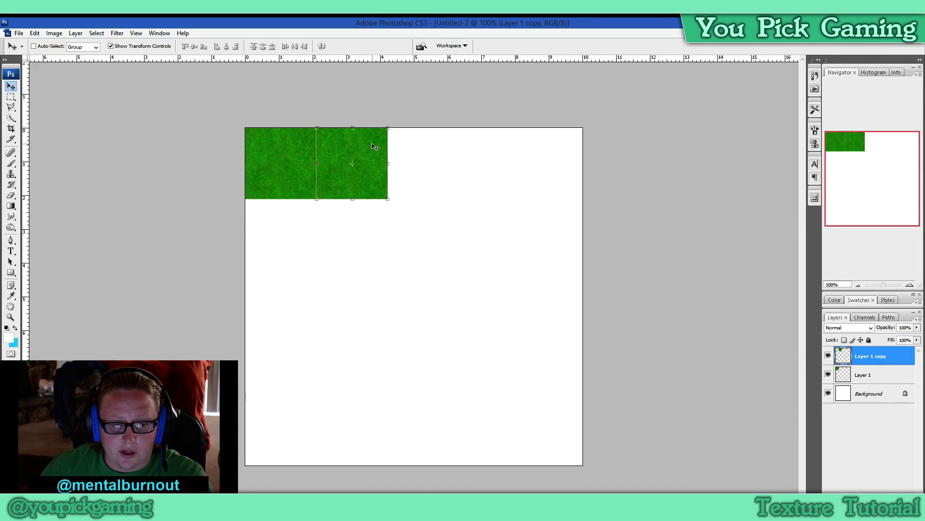
pyautogui.press('Left')
pyautogui.press('Left')
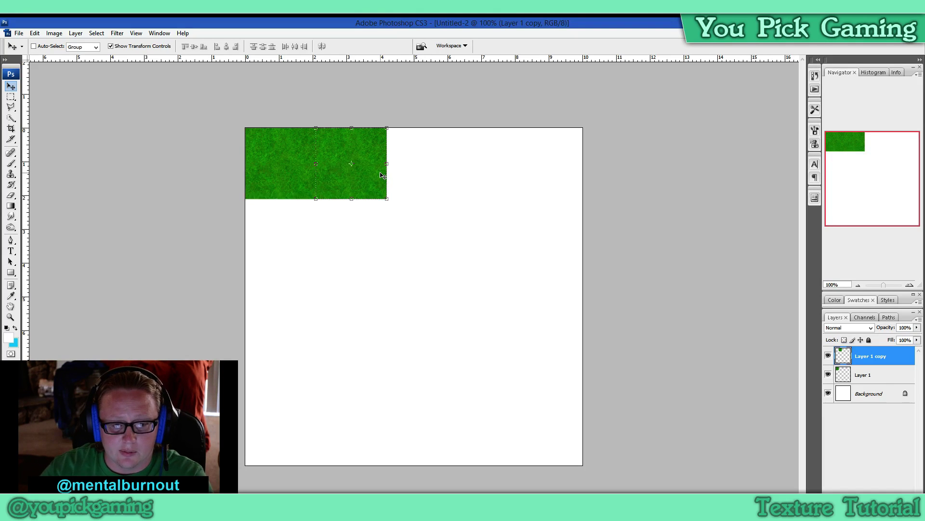
pyautogui.click(845, 393)
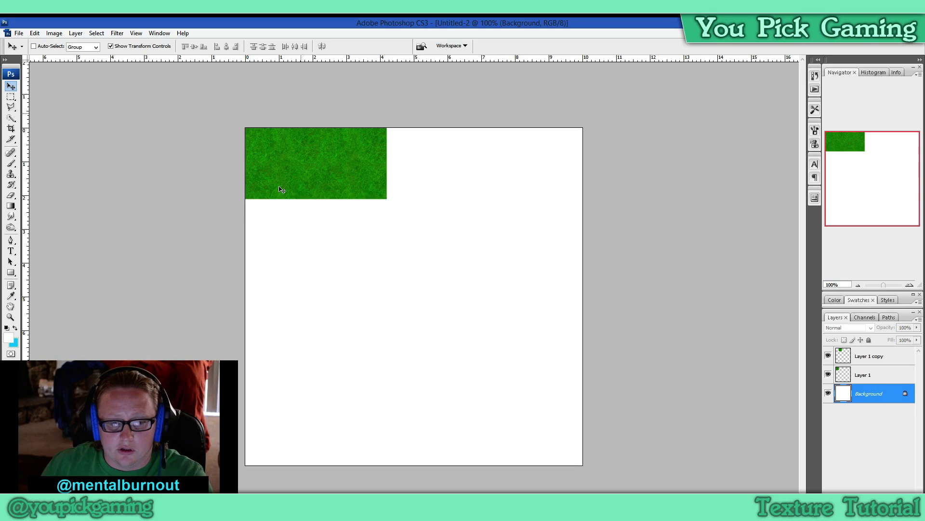
# - Duplicate both grass tiles and fit the copies directly beneath the originals to form a two-by-two block
pyautogui.click(862, 357)
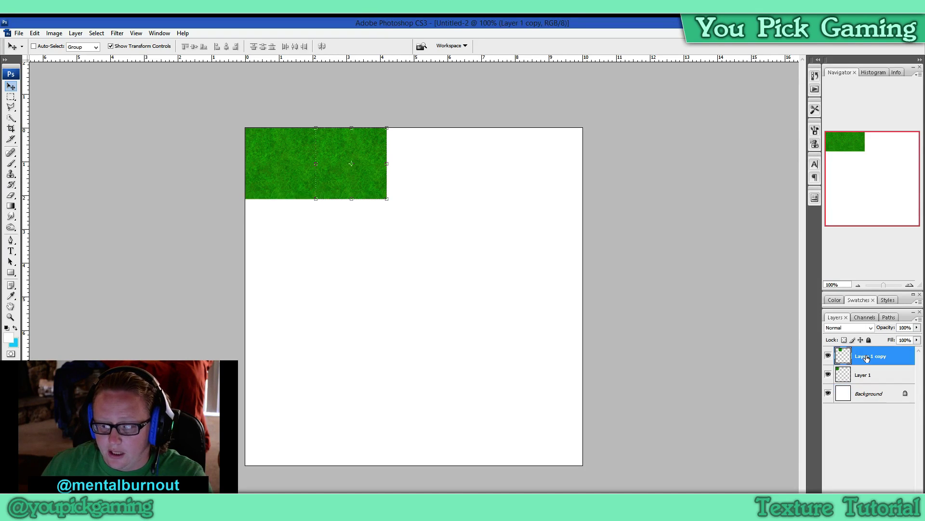
pyautogui.keyDown('shift'); pyautogui.click(886, 372); pyautogui.keyUp('shift')
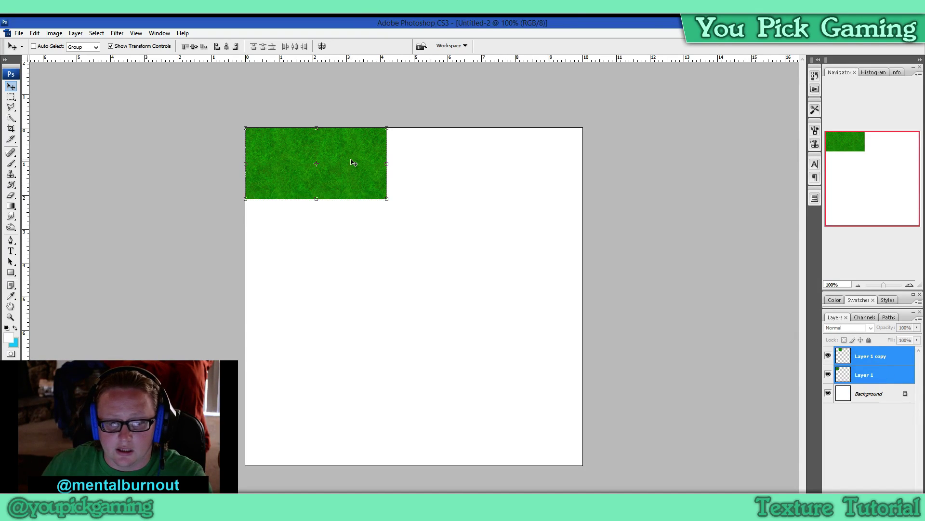
pyautogui.rightClick(881, 363)
pyautogui.click(860, 171)
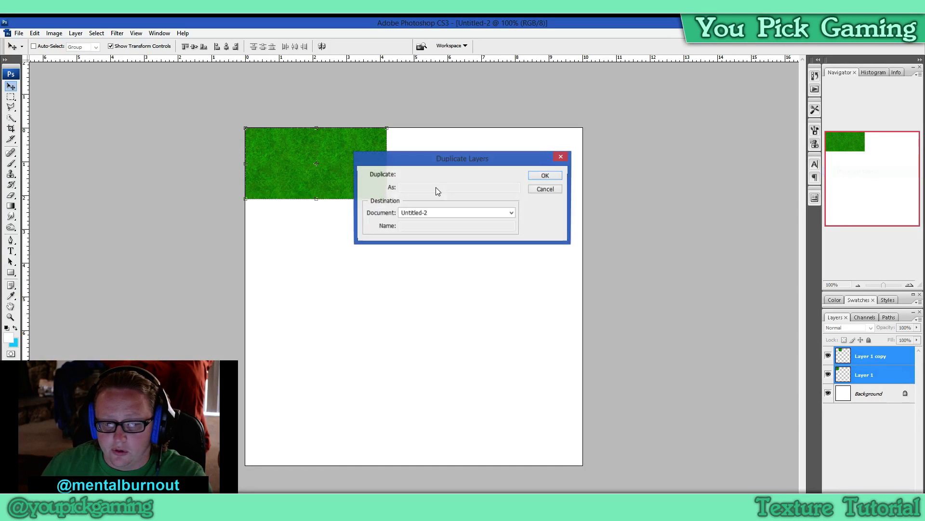
pyautogui.click(543, 174)
pyautogui.moveTo(361, 166); pyautogui.dragTo(361, 238)
pyautogui.press('Up')
pyautogui.press('Up')
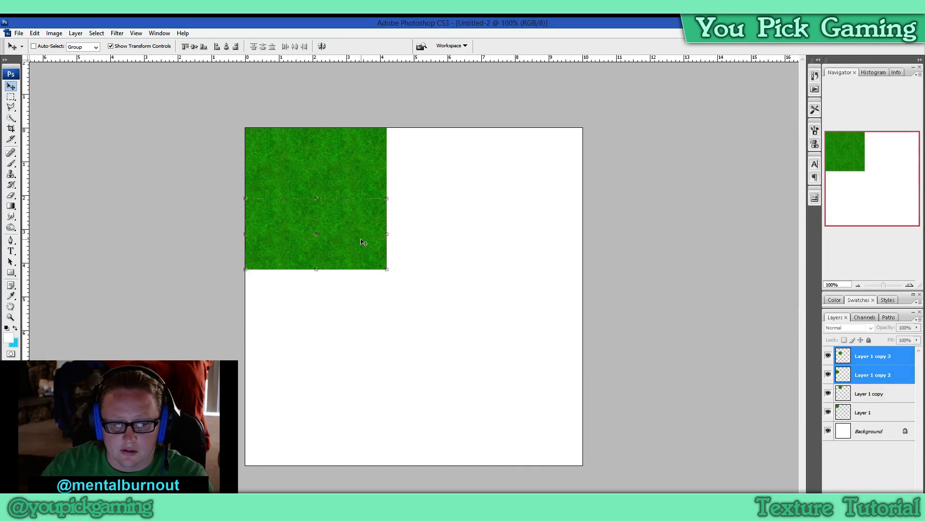
pyautogui.click(868, 431)
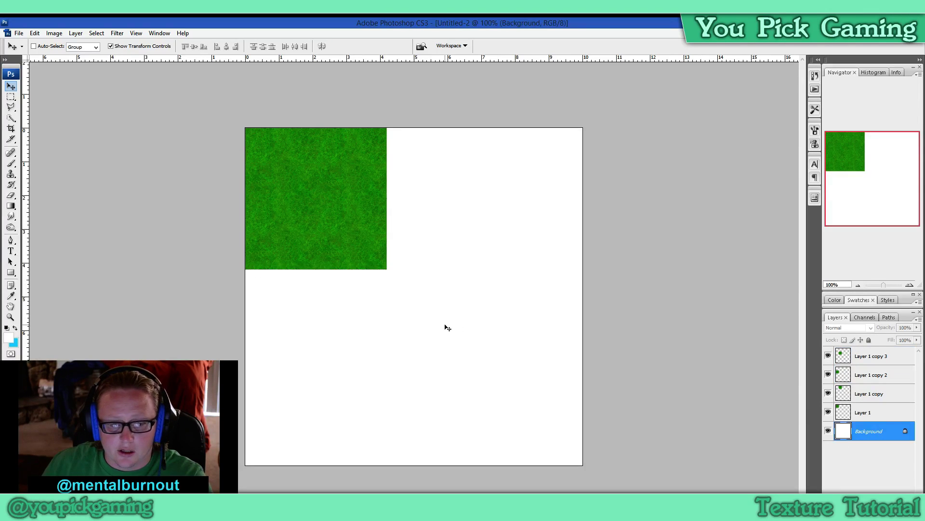
# - Move all four grass tiles together around the canvas and return them to its upper-left corner
pyautogui.click(867, 357)
pyautogui.keyDown('shift'); pyautogui.click(865, 413); pyautogui.keyUp('shift')
pyautogui.moveTo(343, 220); pyautogui.dragTo(446, 285)
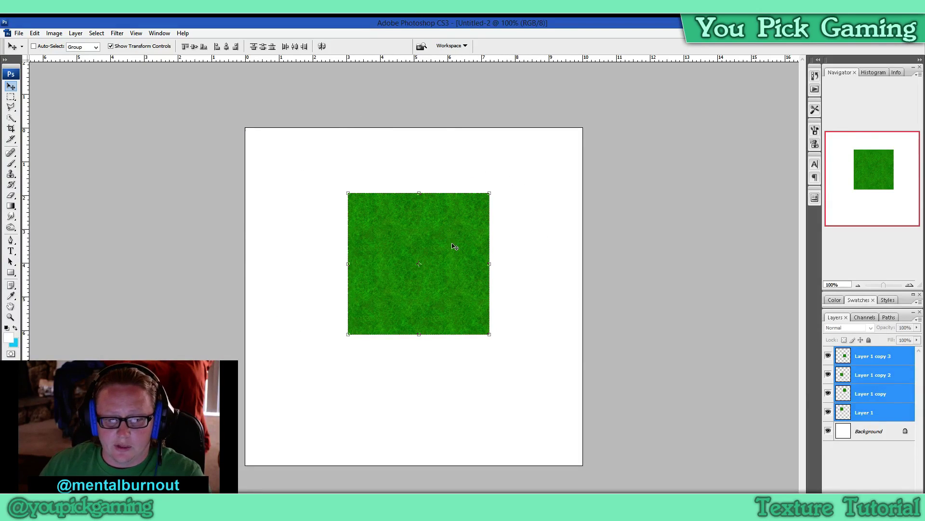
pyautogui.moveTo(453, 244); pyautogui.dragTo(356, 195)
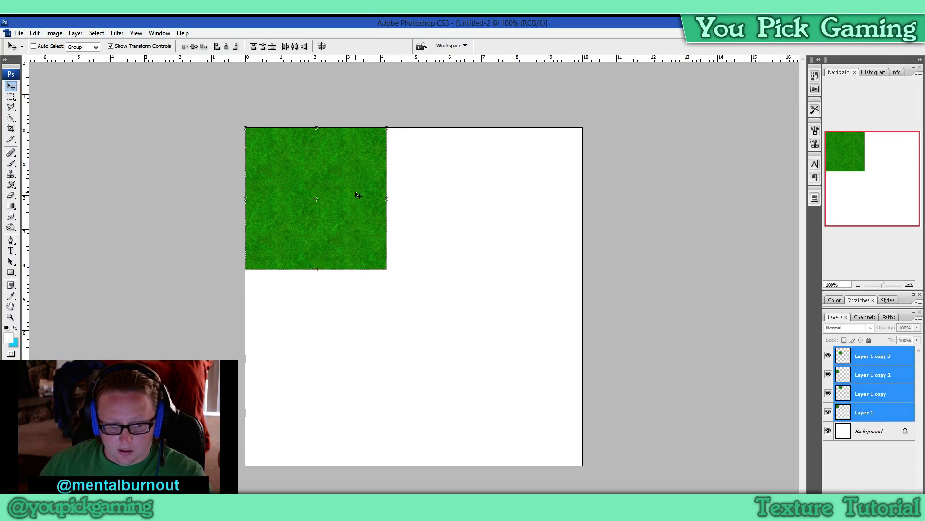
pyautogui.moveTo(289, 151)
pyautogui.mouseDown()
pyautogui.moveTo(573, 314)
pyautogui.moveTo(312, 160)
pyautogui.moveTo(487, 337)
pyautogui.moveTo(305, 140)
pyautogui.moveTo(292, 151)
pyautogui.mouseUp()
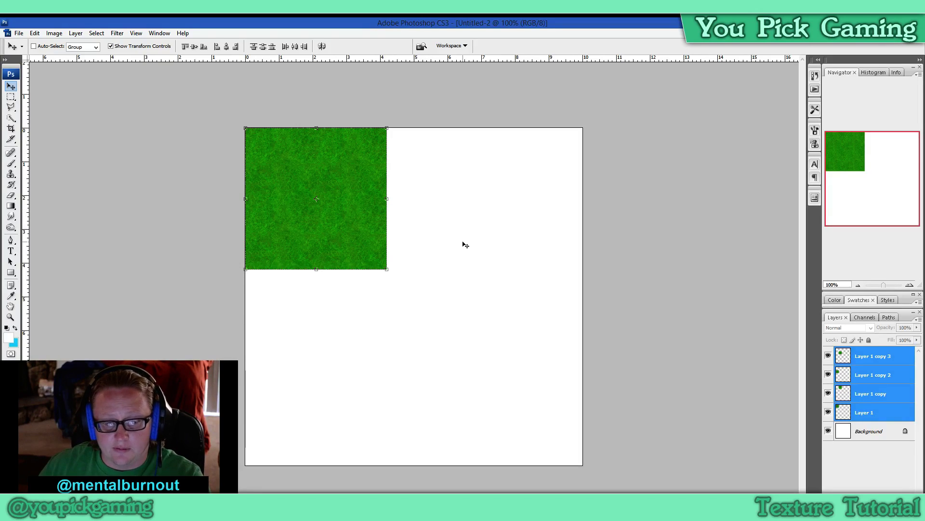
pyautogui.moveTo(378, 233)
pyautogui.mouseDown()
pyautogui.moveTo(407, 242)
pyautogui.moveTo(394, 238)
pyautogui.mouseUp()
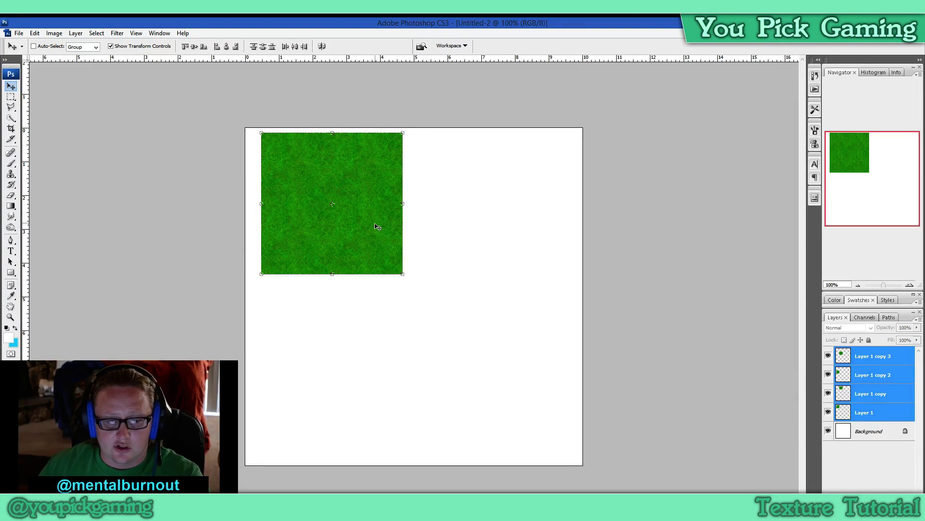
pyautogui.moveTo(377, 226); pyautogui.dragTo(404, 280)
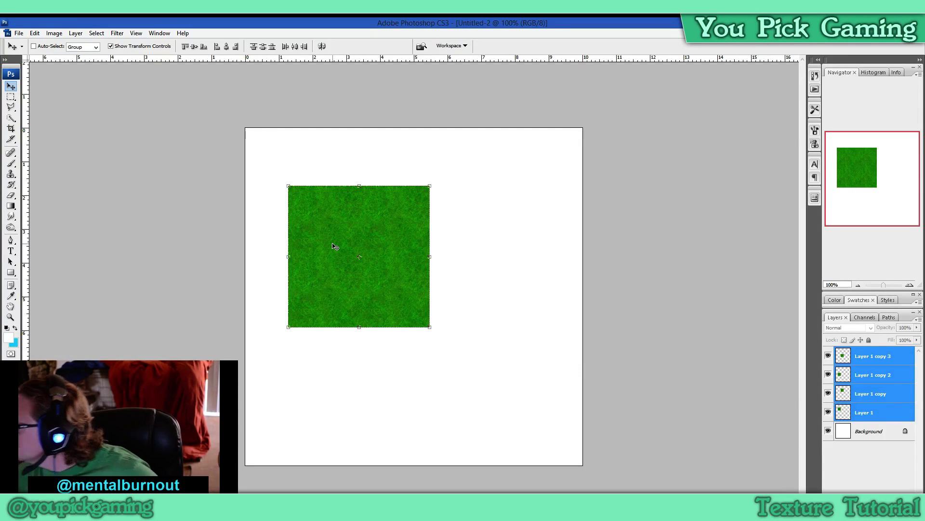
pyautogui.moveTo(336, 246); pyautogui.dragTo(299, 200)
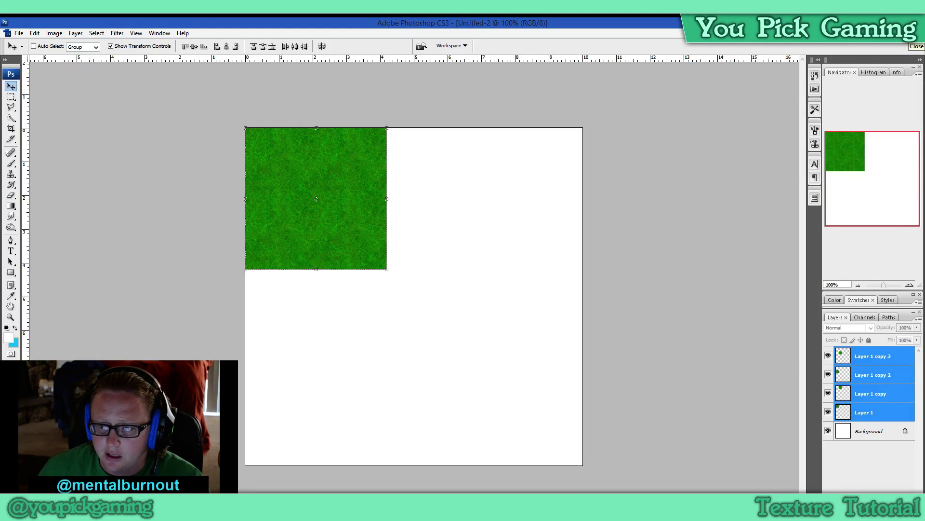
# - Close the tiling test document without saving its changes
pyautogui.hotkey('ctrl', 'w')
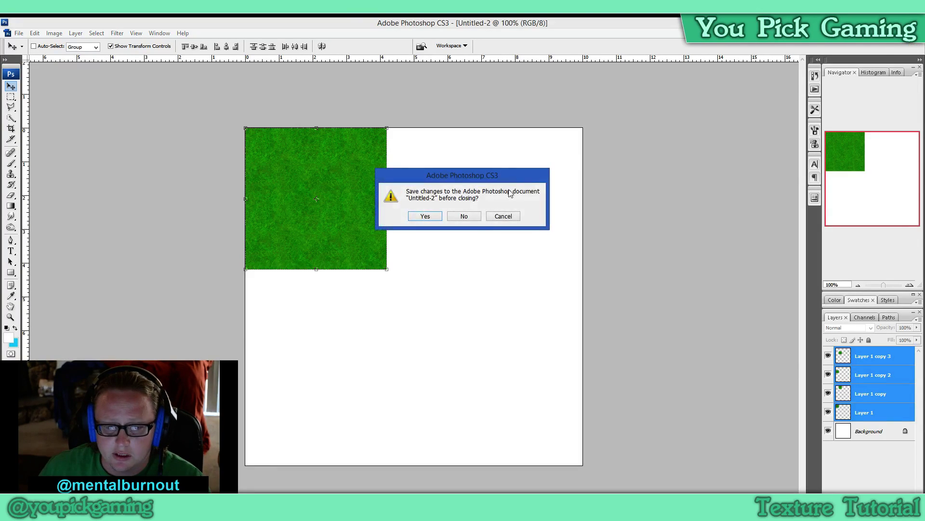
pyautogui.click(465, 215)
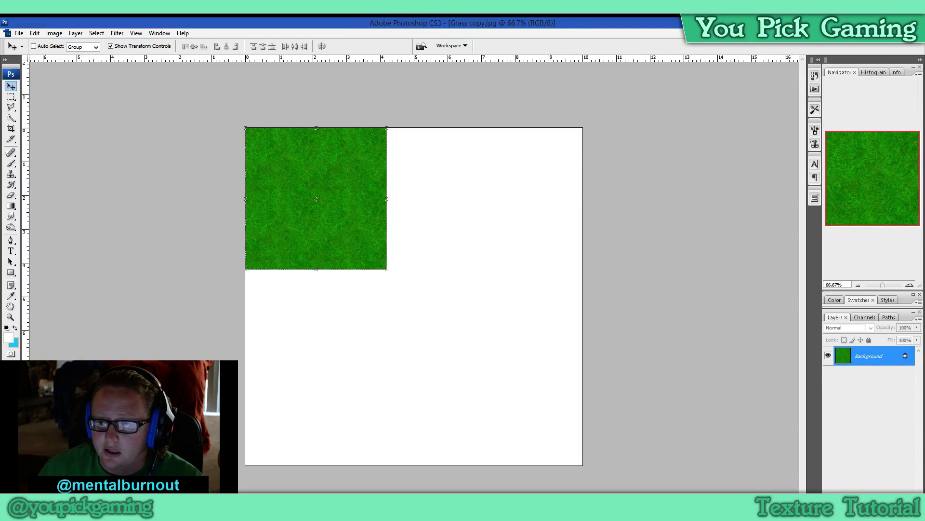
# - Close the grass and broken stone reference images and maximize the blank gridded document
pyautogui.hotkey('ctrl', 'w')
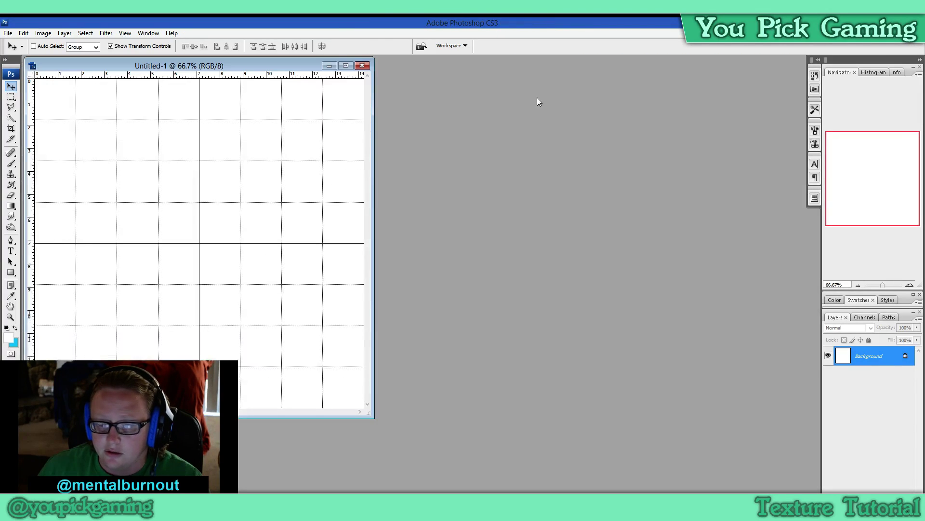
pyautogui.moveTo(257, 66); pyautogui.dragTo(486, 164)
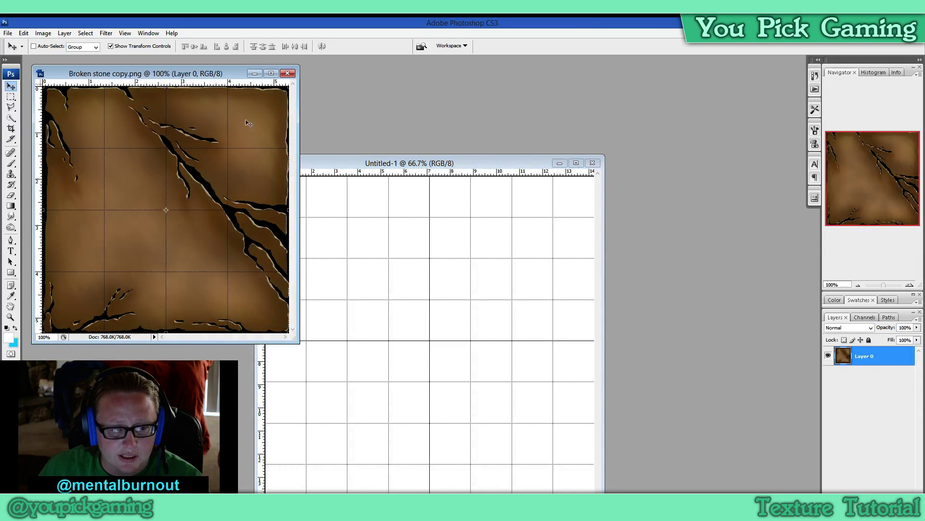
pyautogui.doubleClick(268, 72)
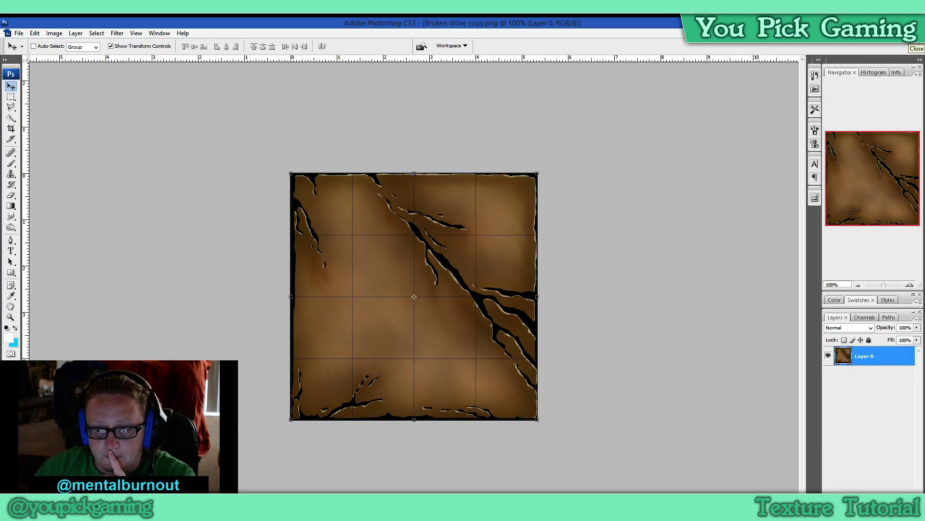
pyautogui.click(912, 41)
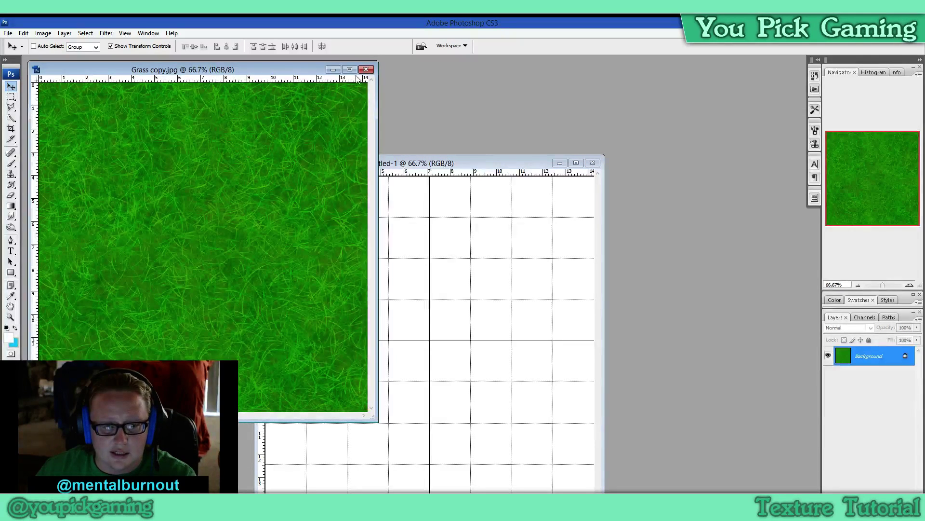
pyautogui.click(368, 70)
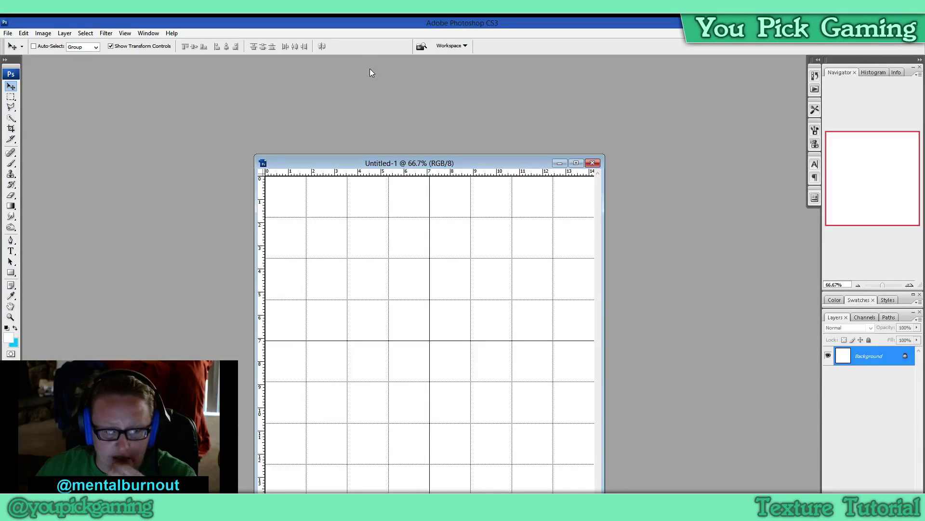
pyautogui.click(578, 165)
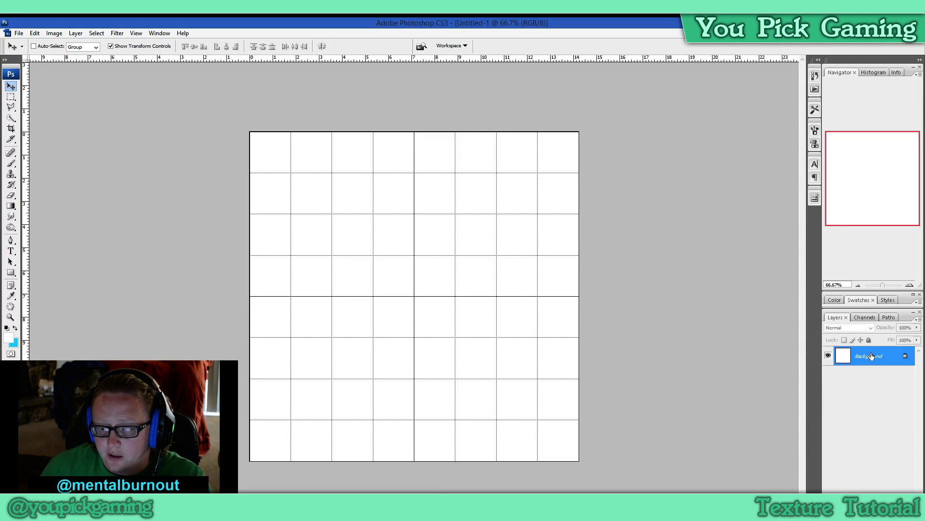
# - Swap the foreground and background colours, and add an empty layer above the hidden Background layer
pyautogui.click(14, 331)
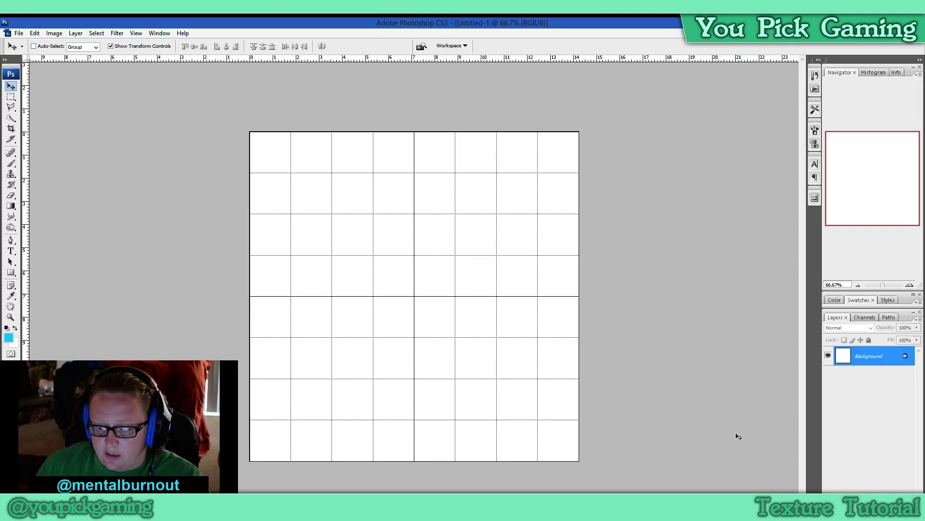
pyautogui.click(900, 503)
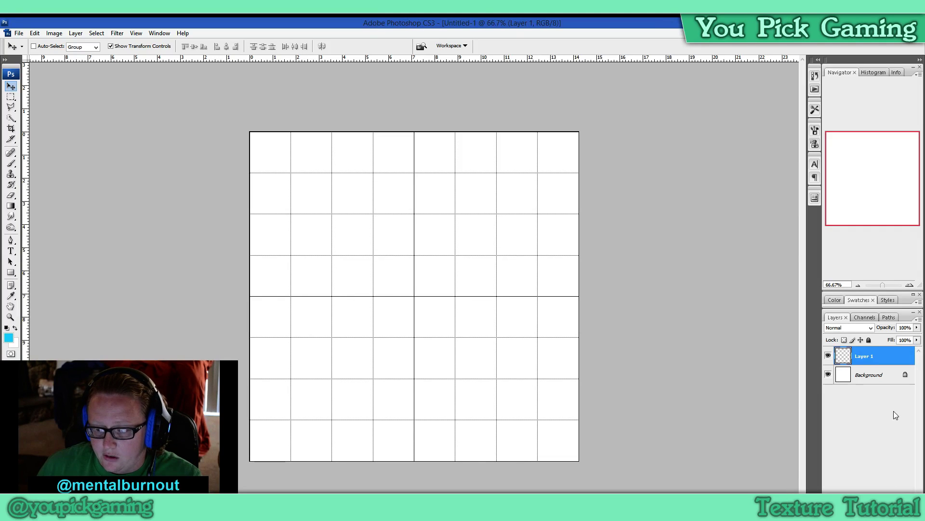
pyautogui.click(828, 374)
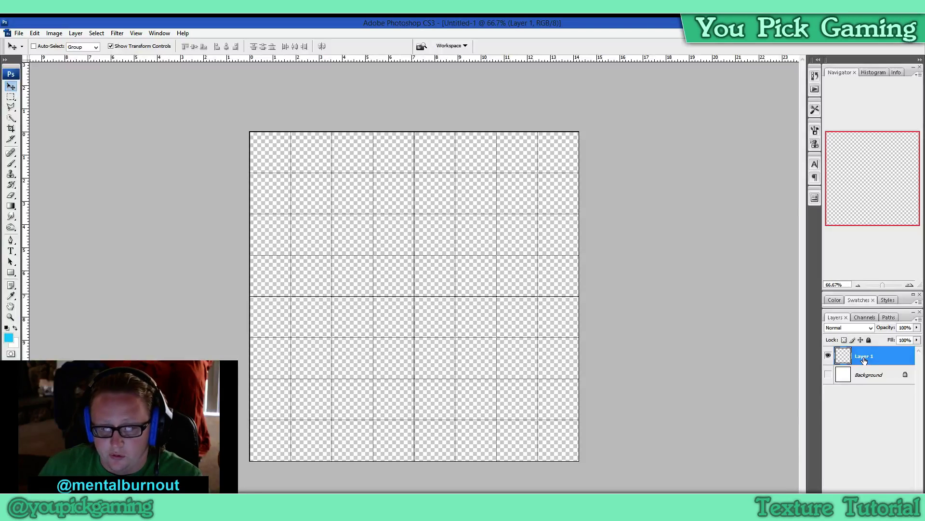
# - Set the foreground colour to the muted grass green 66ae49
pyautogui.click(10, 339)
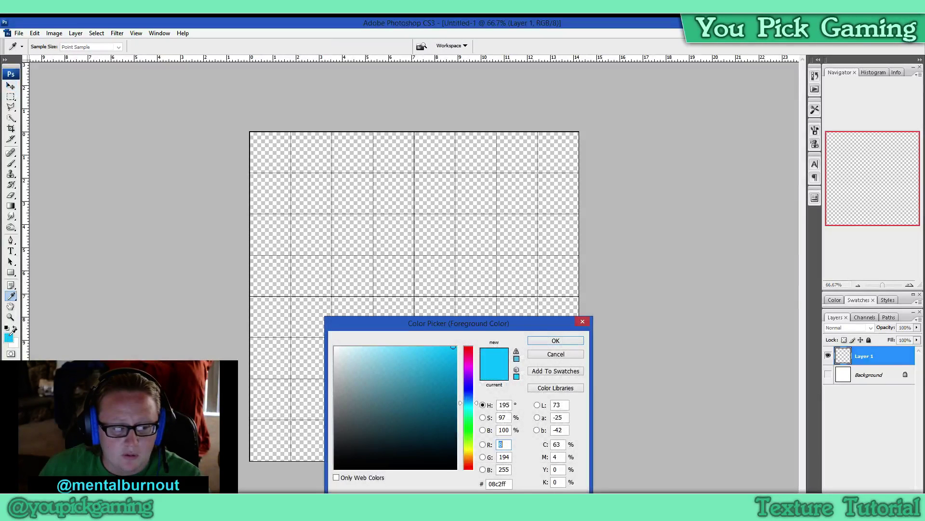
pyautogui.click(468, 430)
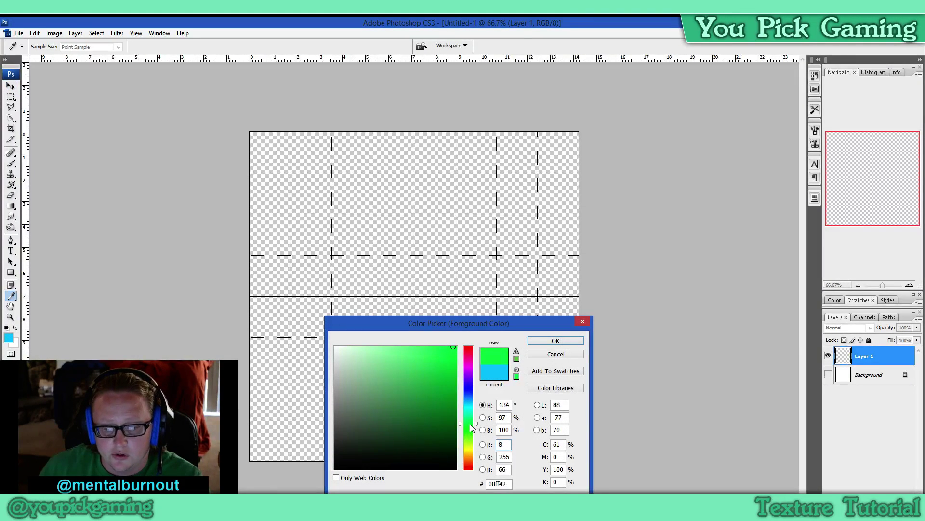
pyautogui.moveTo(469, 431); pyautogui.dragTo(469, 434)
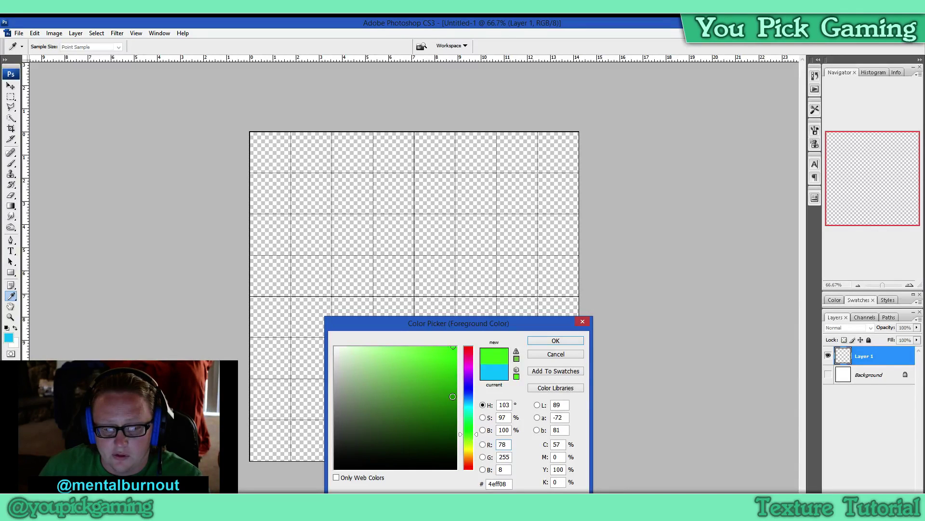
pyautogui.click(422, 394)
pyautogui.moveTo(422, 394); pyautogui.dragTo(406, 385)
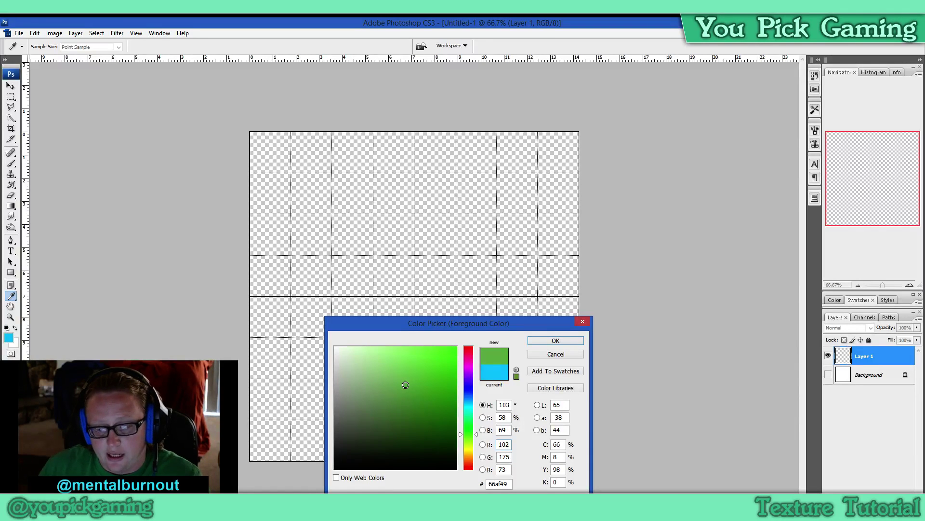
pyautogui.moveTo(395, 394); pyautogui.dragTo(405, 385)
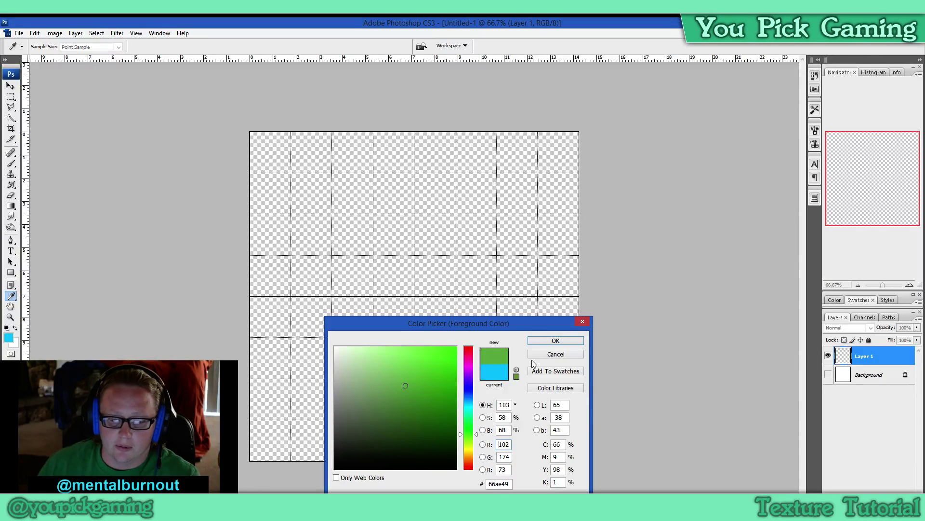
pyautogui.click(552, 341)
pyautogui.press('v')
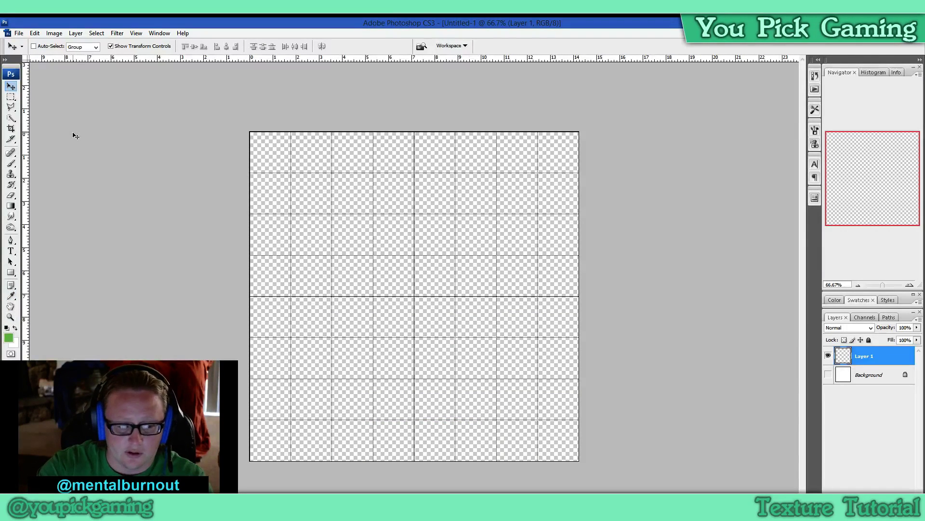
# - Fill the new layer with the foreground colour in Normal mode at 100% opacity
pyautogui.press('i')
pyautogui.hotkey('shift', 'F5')
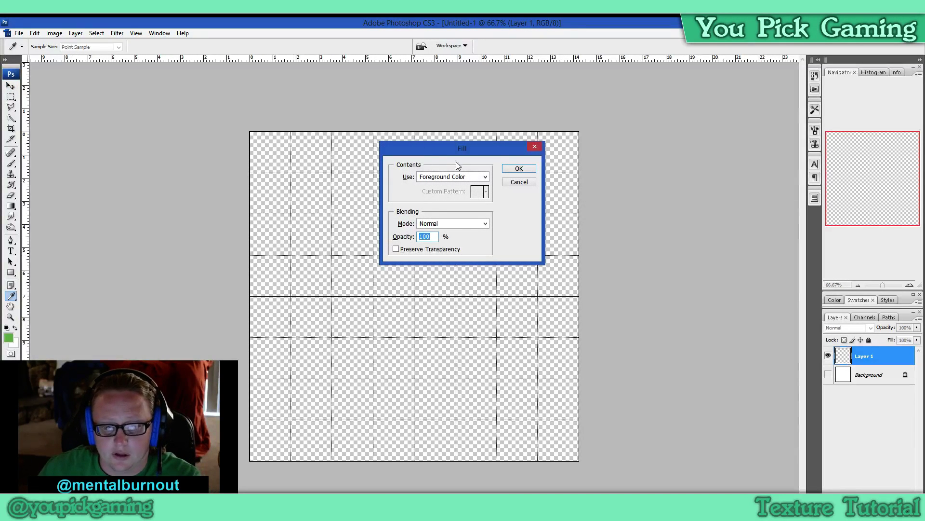
pyautogui.click(519, 168)
pyautogui.press('v')
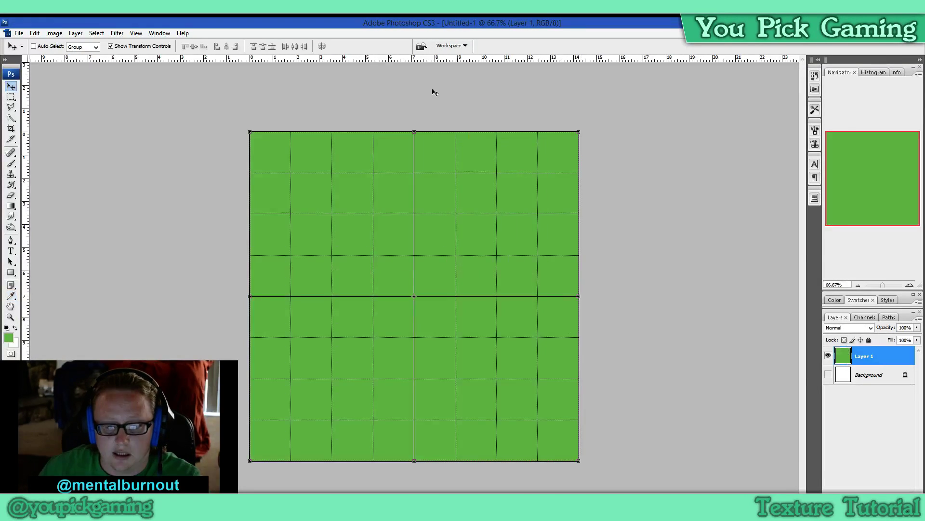
# - Rename the green layer as Base
pyautogui.doubleClick(862, 359)
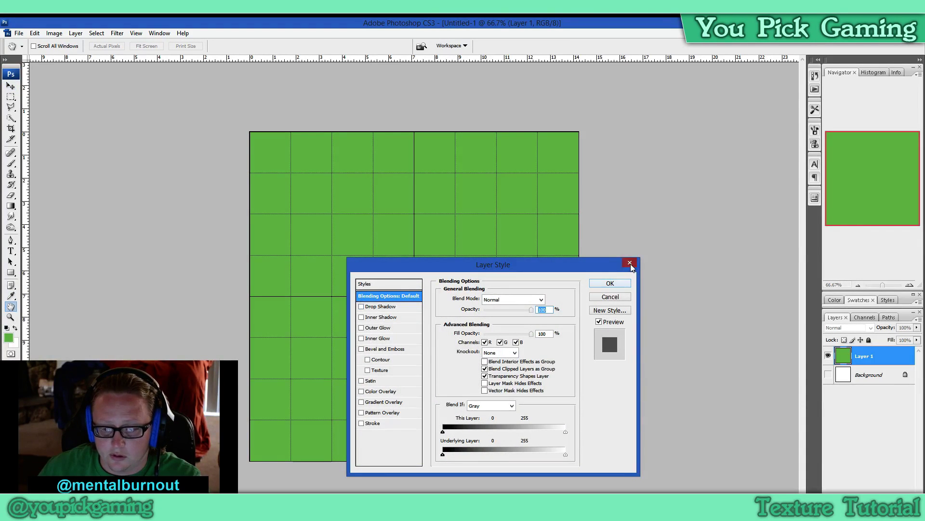
pyautogui.click(630, 263)
pyautogui.doubleClick(863, 355)
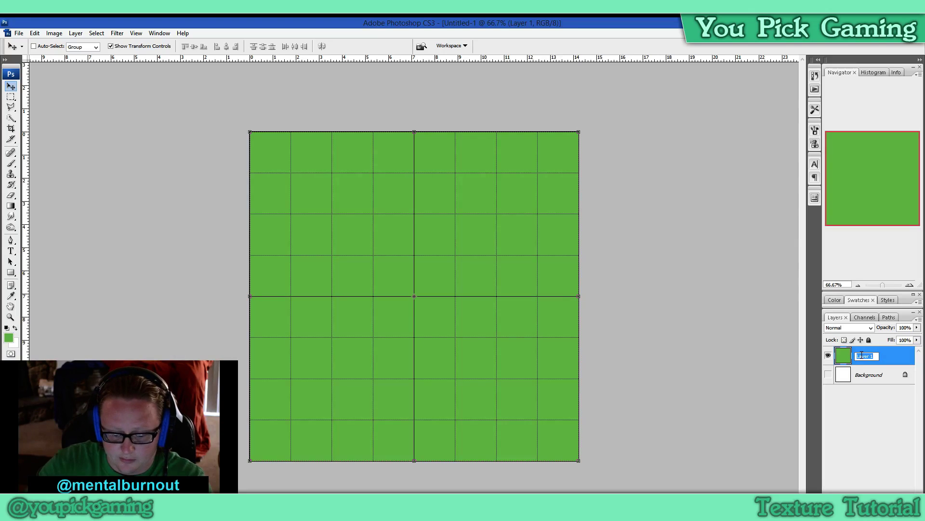
pyautogui.write('Base')
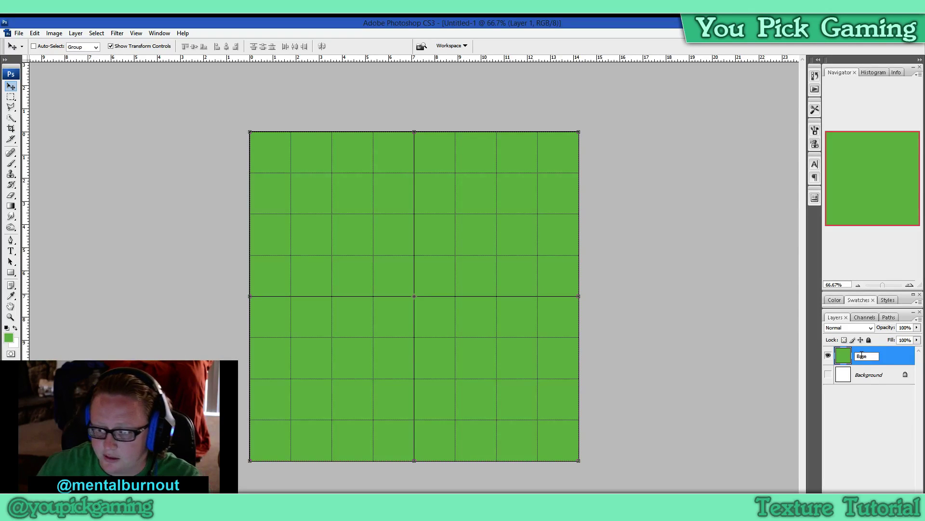
pyautogui.click(875, 412)
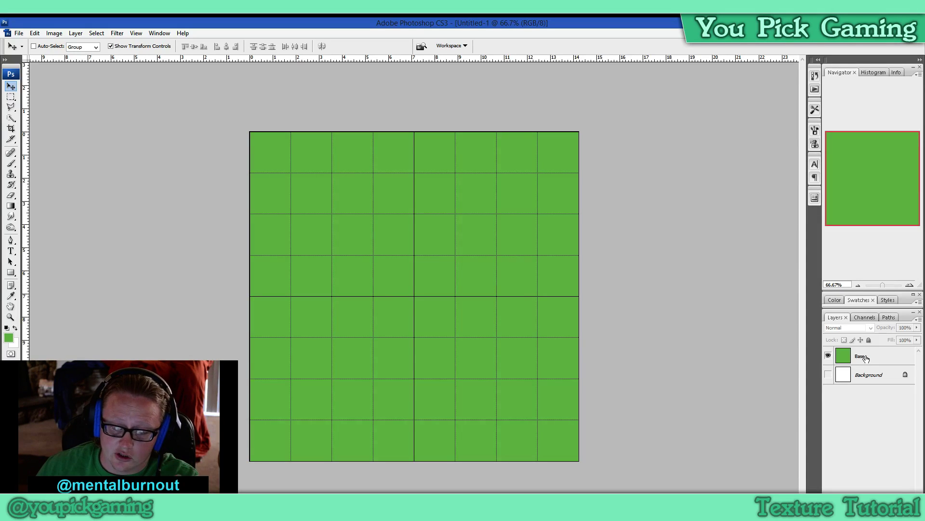
pyautogui.click(871, 363)
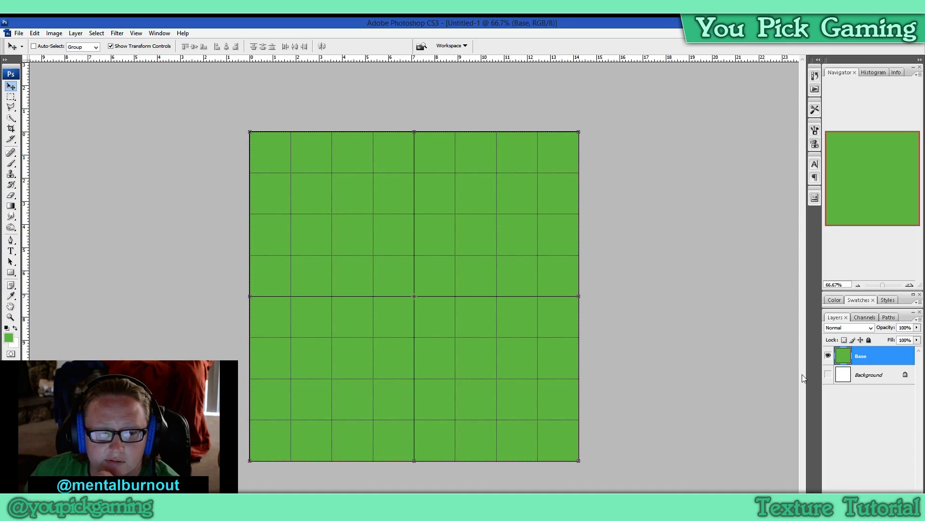
pyautogui.click(884, 408)
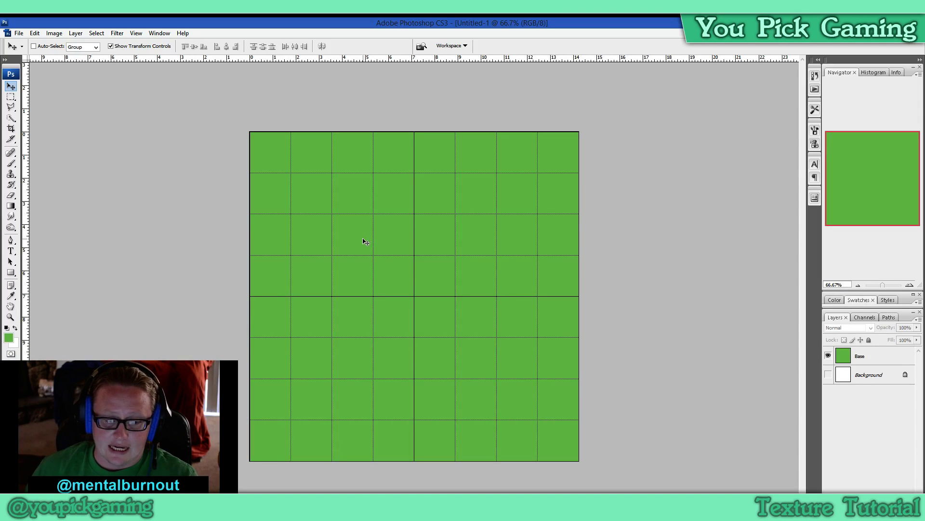
# - Set up the Brush tool on the Base layer with white as the foreground colour and the hard round 9 px tip
pyautogui.click(10, 164)
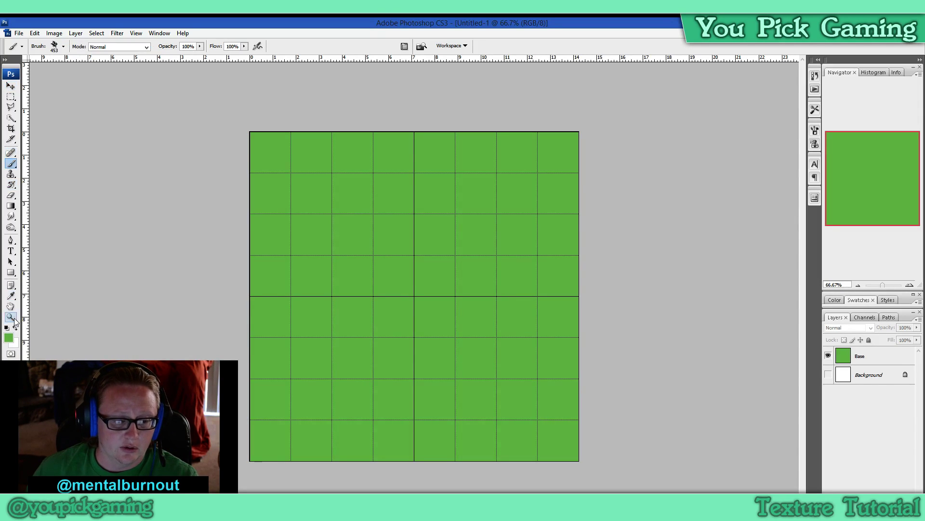
pyautogui.click(15, 328)
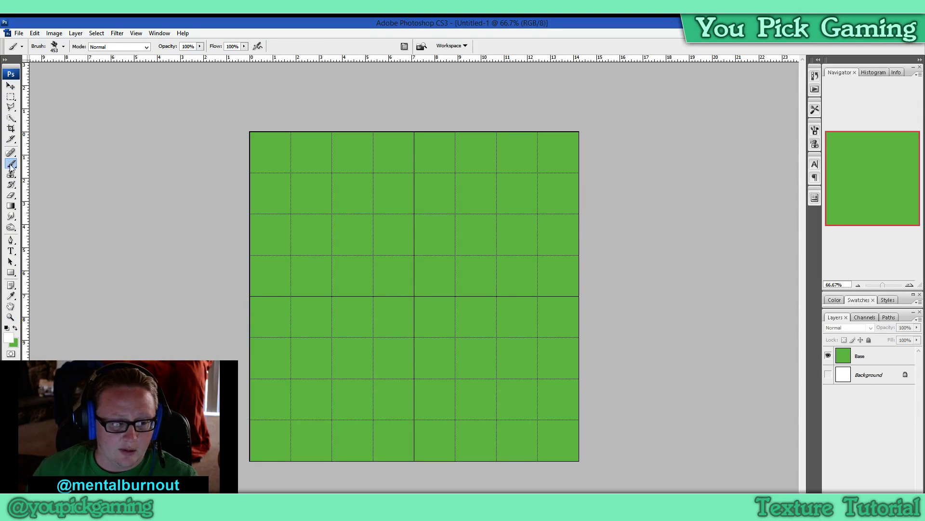
pyautogui.click(876, 355)
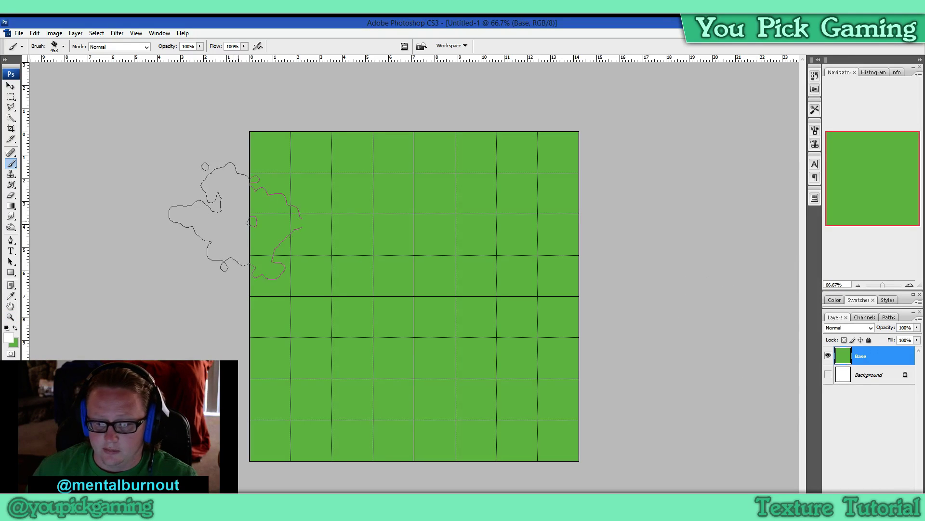
pyautogui.click(63, 46)
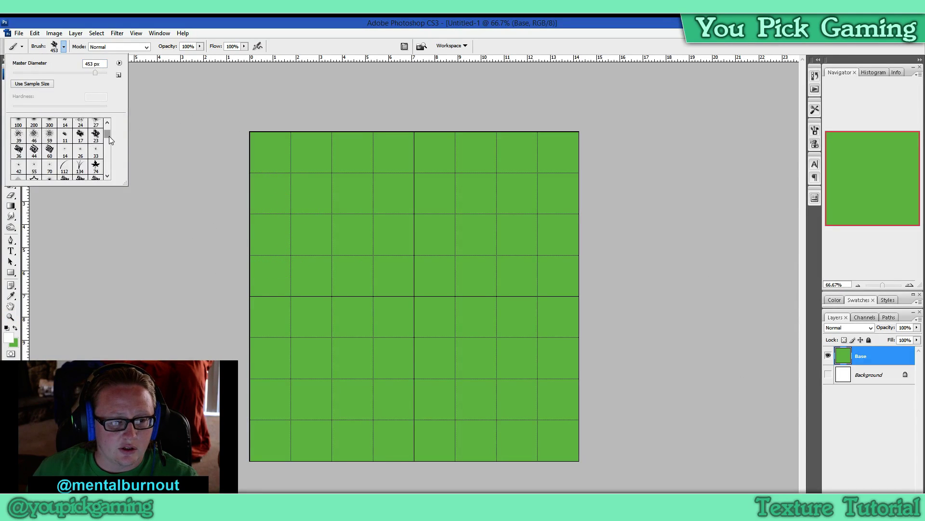
pyautogui.moveTo(108, 135); pyautogui.dragTo(108, 126)
pyautogui.click(64, 124)
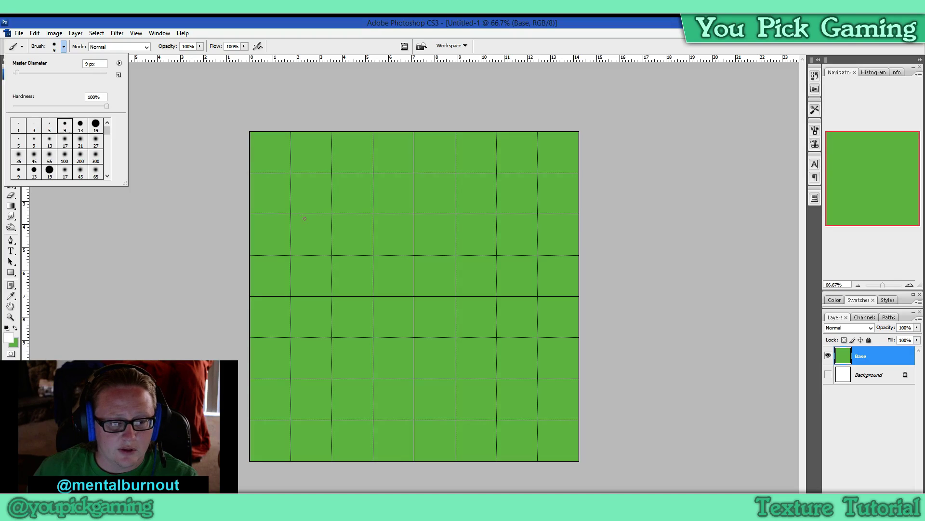
# - Paint a small patch of overlapping white strokes in the upper-left area of the Base layer
pyautogui.click(320, 221)
pyautogui.moveTo(320, 221)
pyautogui.mouseDown()
pyautogui.moveTo(303, 199)
pyautogui.moveTo(286, 197)
pyautogui.moveTo(319, 201)
pyautogui.moveTo(328, 208)
pyautogui.moveTo(289, 195)
pyautogui.moveTo(330, 216)
pyautogui.mouseUp()
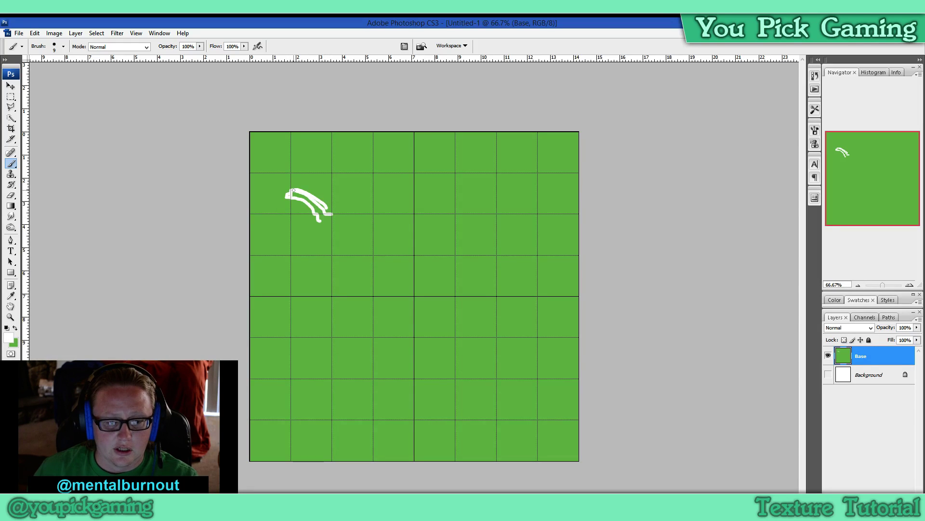
pyautogui.moveTo(293, 190)
pyautogui.mouseDown()
pyautogui.moveTo(328, 222)
pyautogui.moveTo(316, 207)
pyautogui.mouseUp()
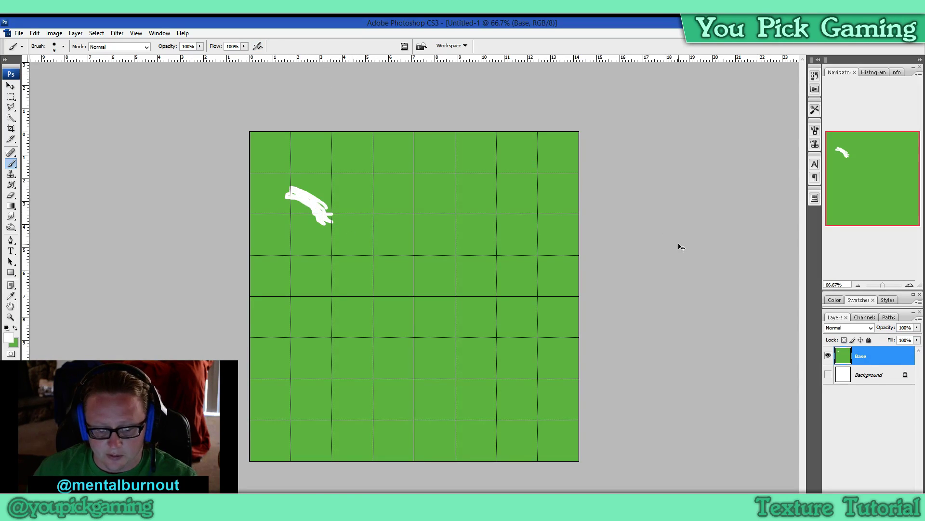
# - Undo all the white test strokes on the Base layer
pyautogui.hotkey('ctrl', 'alt', 'z')
pyautogui.hotkey('ctrl', 'alt', 'z')
pyautogui.hotkey('ctrl', 'alt', 'z')
pyautogui.hotkey('ctrl', 'alt', 'z')
pyautogui.hotkey('ctrl', 'alt', 'z')
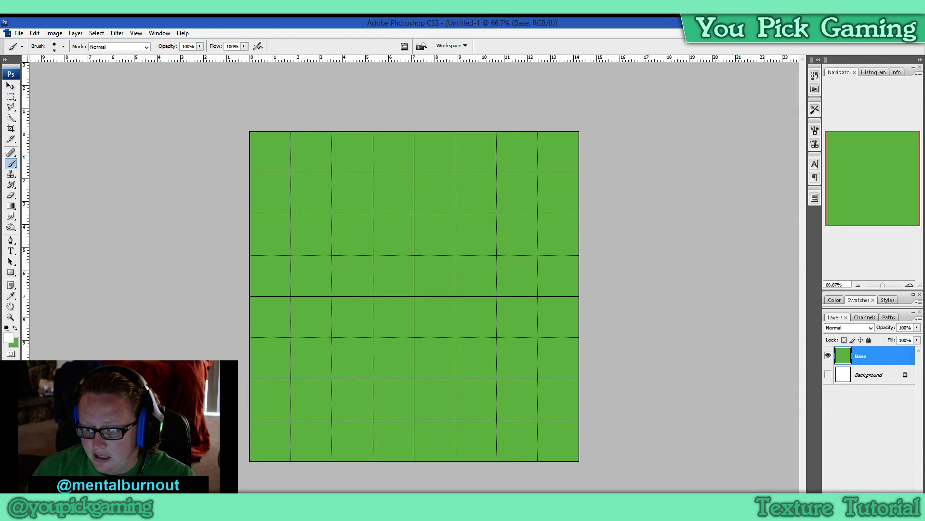
# - Add a new layer above Base and choose the 112 px curved grass-blade brush
pyautogui.hotkey('ctrl', 'shift', 'alt', 'n')
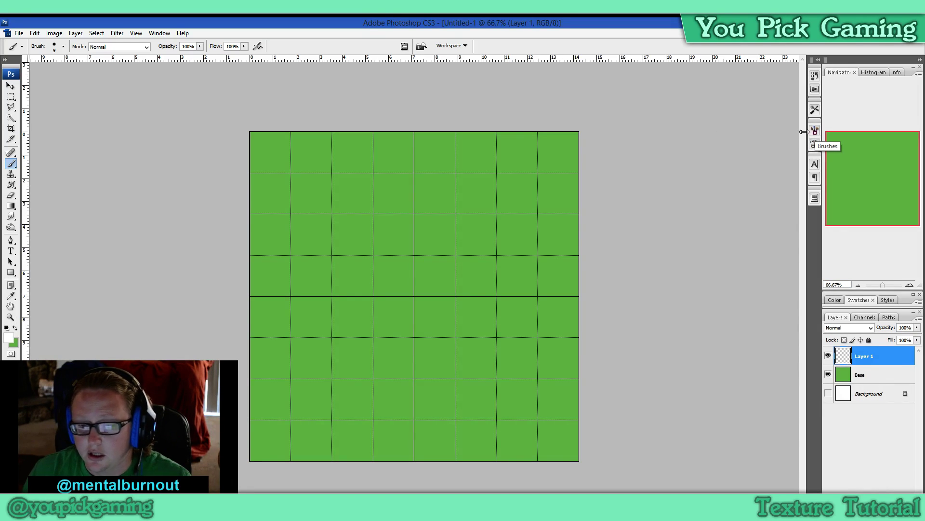
pyautogui.click(63, 46)
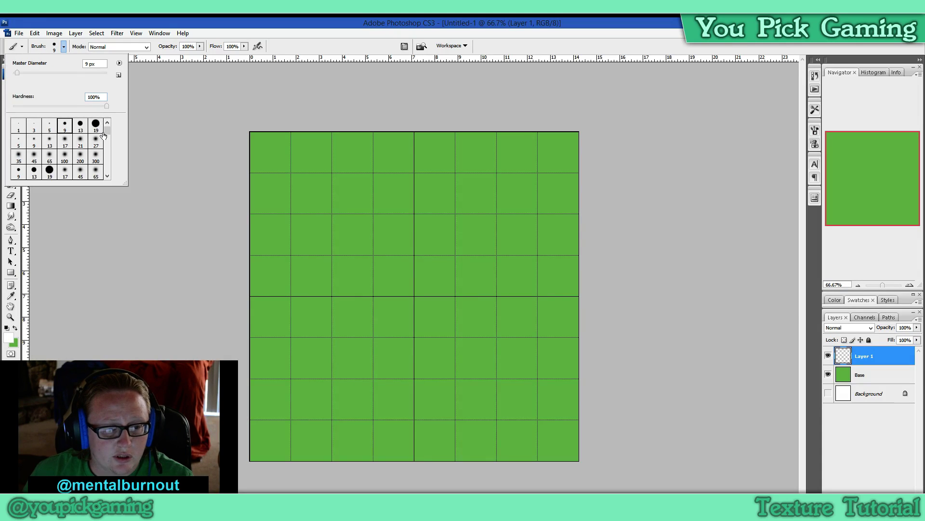
pyautogui.moveTo(108, 137); pyautogui.dragTo(110, 141)
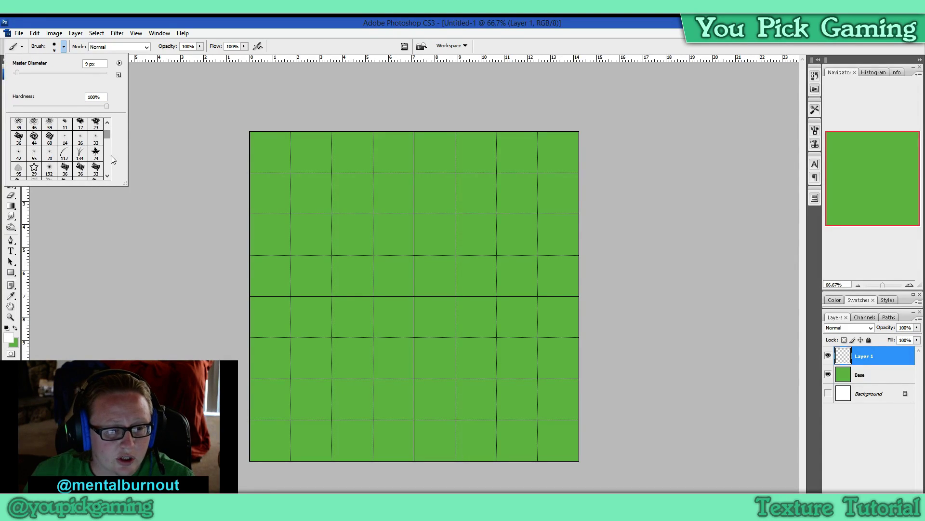
pyautogui.click(62, 152)
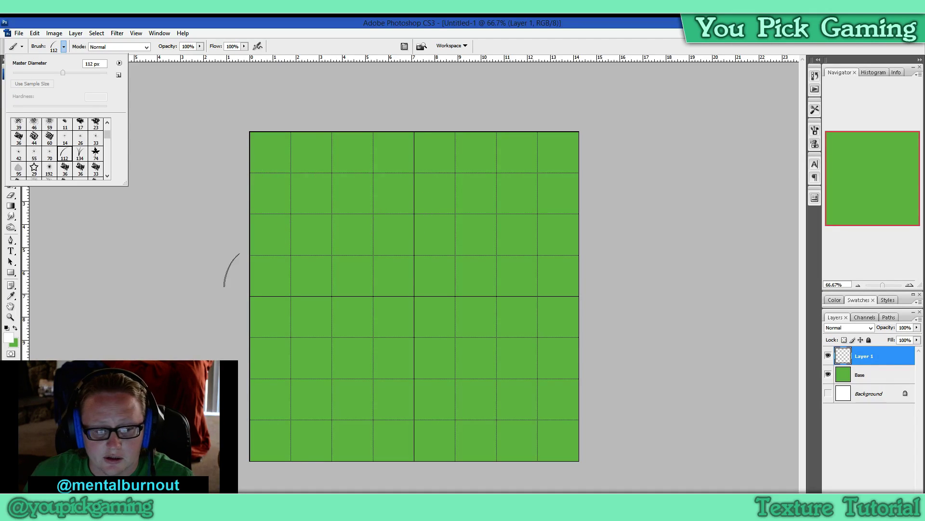
# - Try the 112 px grass-blade brush with a few white stamps in the upper-left area of Layer 1, and undo them
pyautogui.press('Return')
pyautogui.click(316, 198)
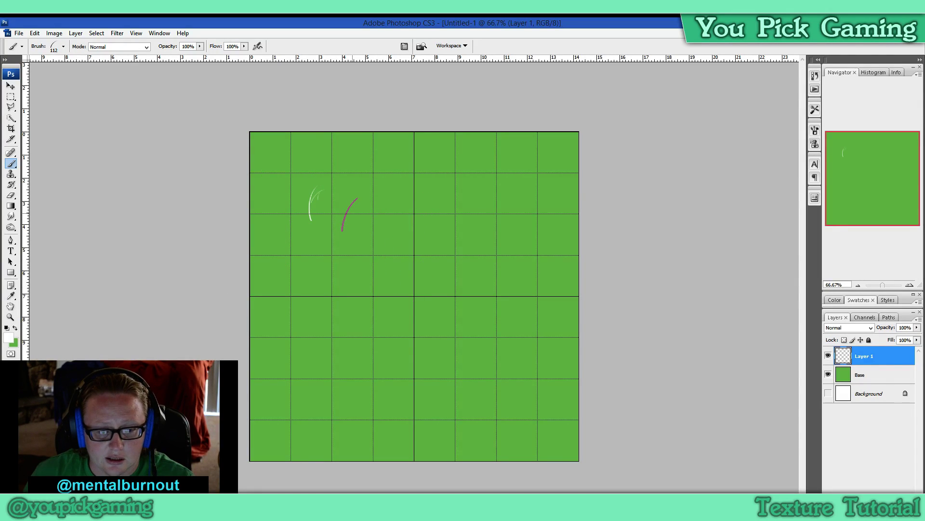
pyautogui.click(349, 213)
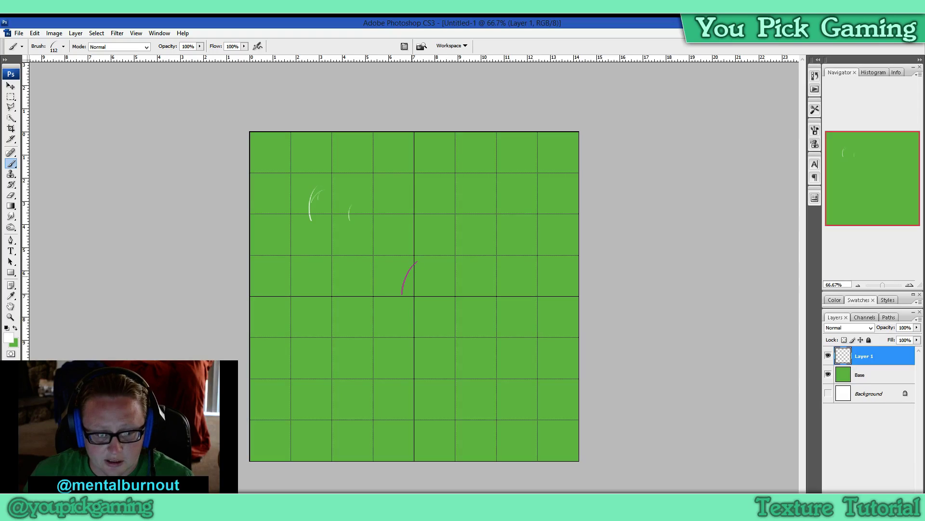
pyautogui.hotkey('ctrl', 'z')
pyautogui.hotkey('ctrl', 'alt', 'z')
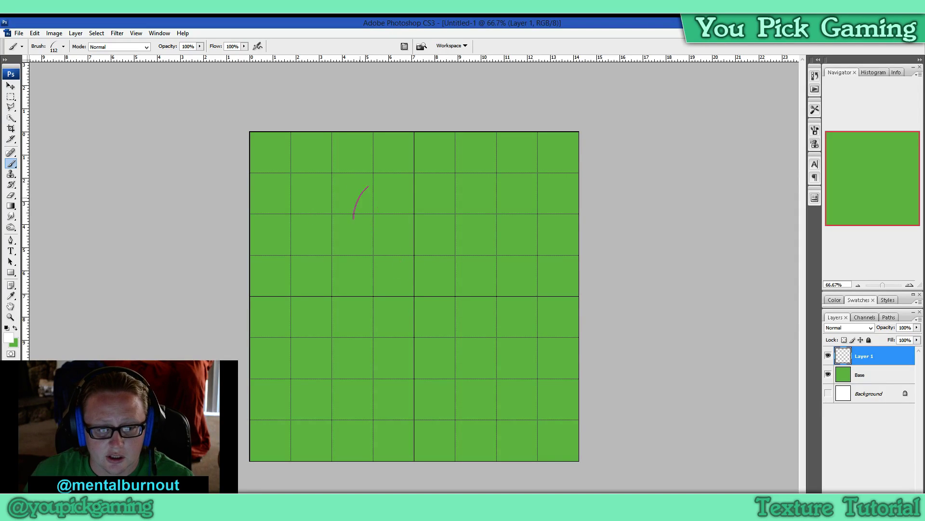
pyautogui.hotkey('ctrl', 'alt', 'z')
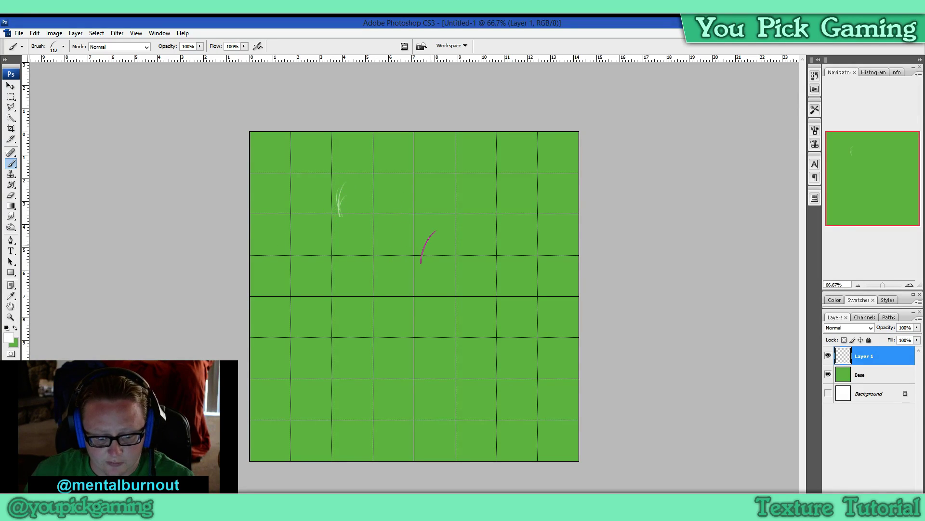
pyautogui.hotkey('ctrl', 'alt', 'z')
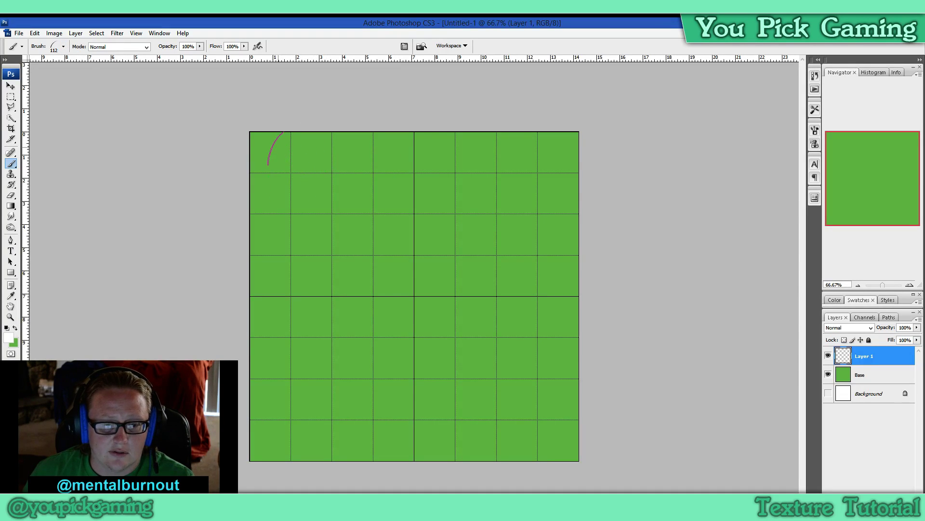
# - Set the grass-blade brush's master diameter to 75 px, and undo a single test stamp made with it
pyautogui.click(63, 46)
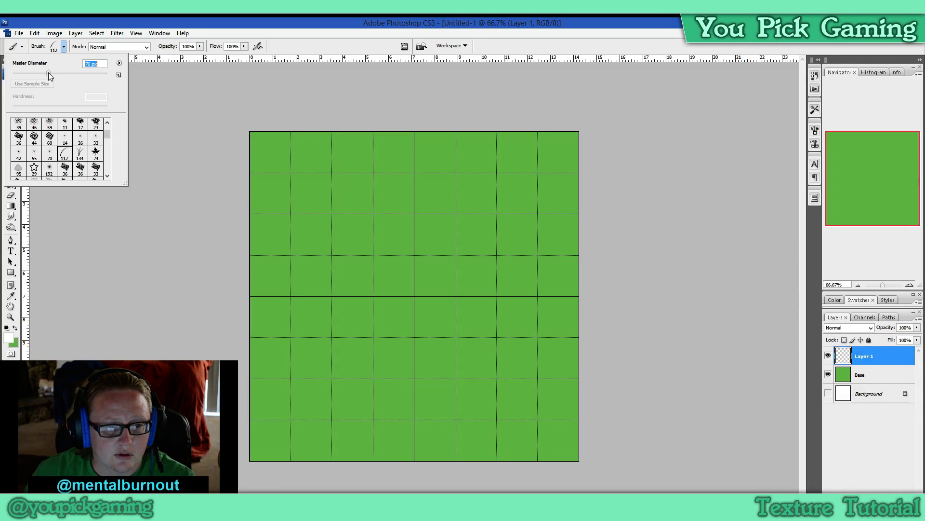
pyautogui.moveTo(48, 72); pyautogui.dragTo(48, 72)
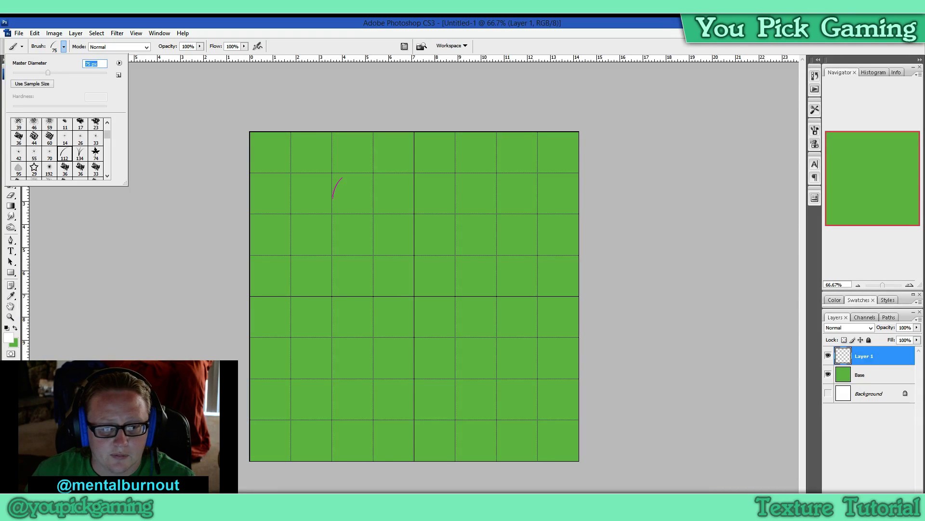
pyautogui.click(337, 188)
pyautogui.hotkey('ctrl', 'z')
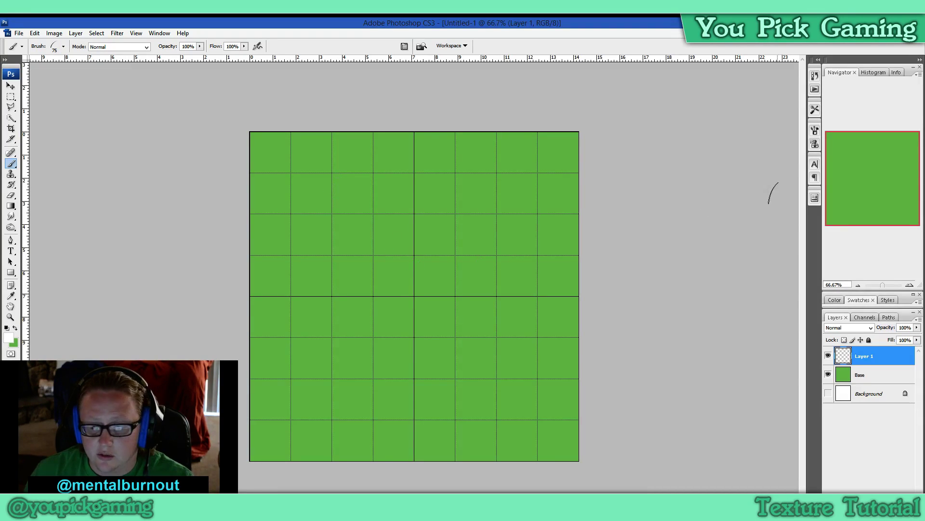
# - Turn off Color Dynamics in the grass-blade brush's settings, keeping Other Dynamics and Smoothing on
pyautogui.click(814, 131)
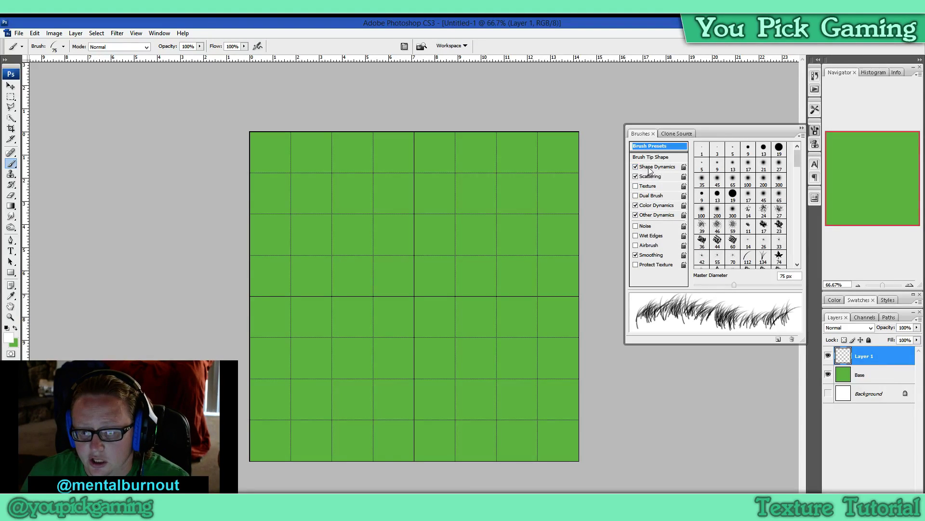
pyautogui.click(646, 215)
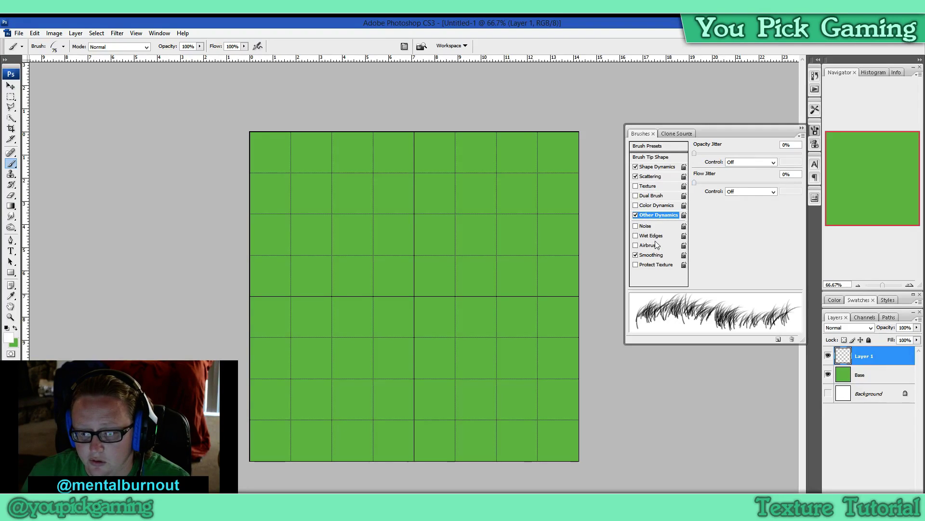
pyautogui.click(653, 257)
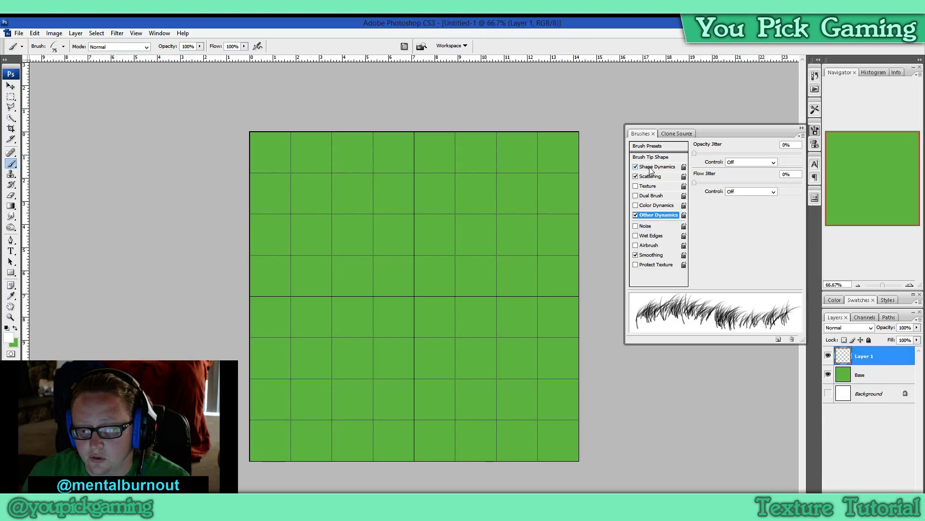
# - Try a Size Jitter of 0% in Shape Dynamics by stamping five white grass tufts across the upper half of Layer 1
pyautogui.click(651, 167)
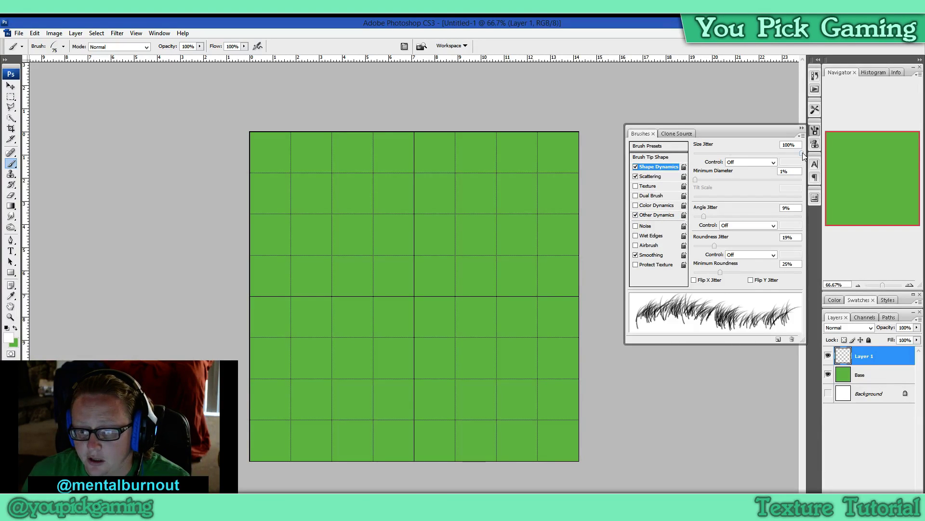
pyautogui.moveTo(802, 153); pyautogui.dragTo(694, 154)
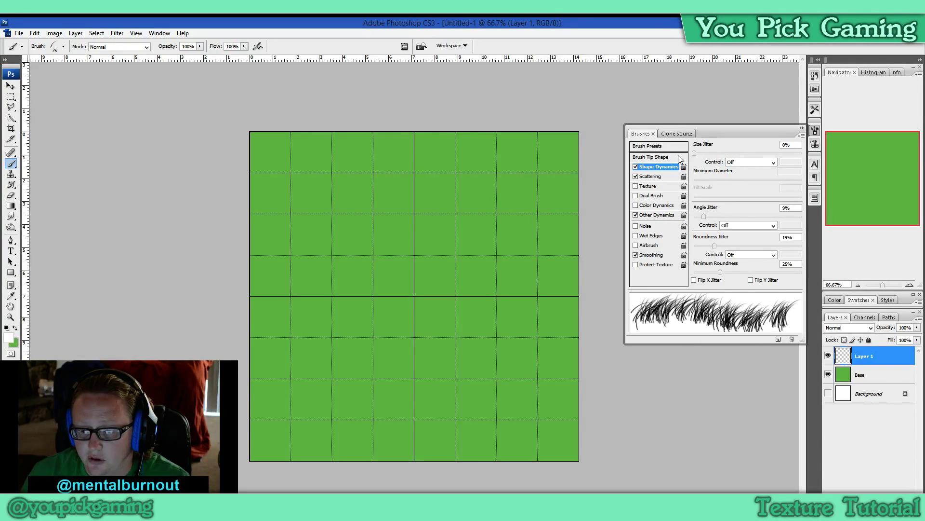
pyautogui.click(391, 216)
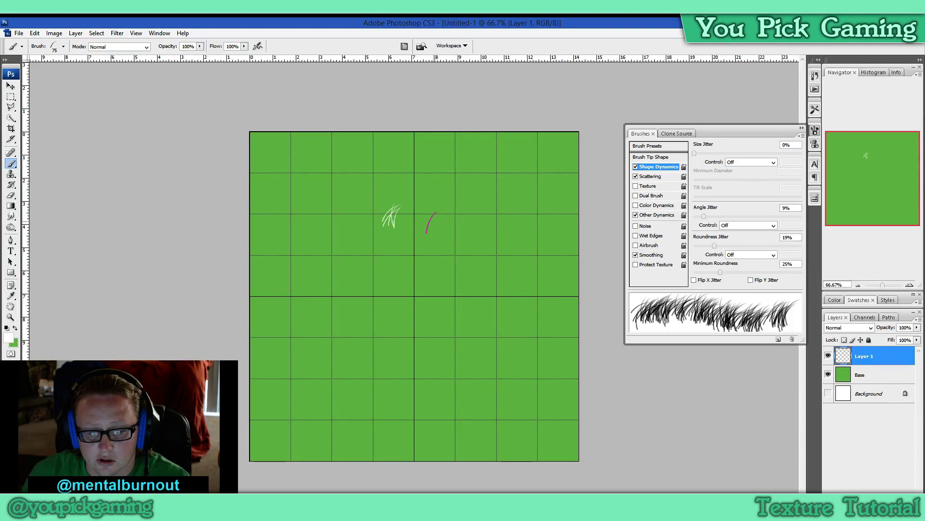
pyautogui.click(431, 223)
pyautogui.click(470, 215)
pyautogui.click(502, 184)
pyautogui.click(469, 183)
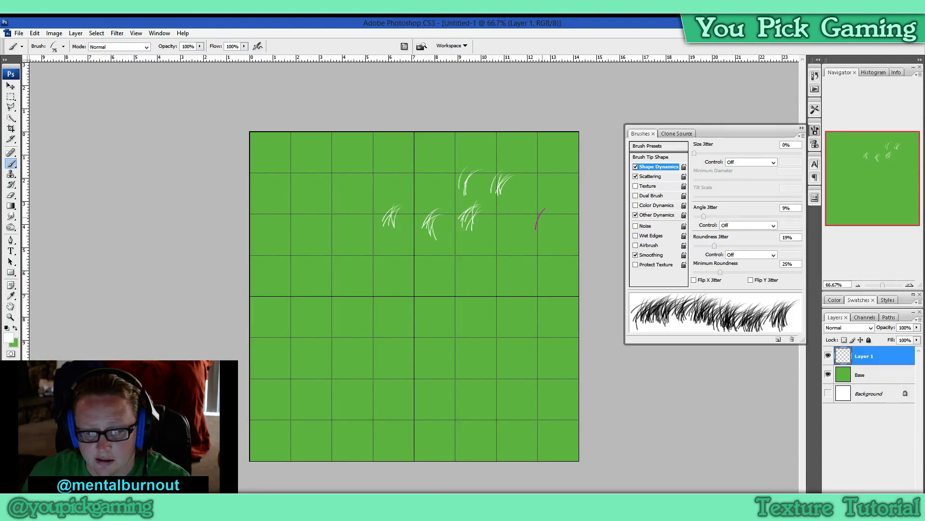
# - Undo the five test tufts and set the brush's Size Jitter back to 100%
pyautogui.hotkey('ctrl', 'alt', 'z')
pyautogui.hotkey('ctrl', 'alt', 'z')
pyautogui.hotkey('ctrl', 'alt', 'z')
pyautogui.hotkey('ctrl', 'alt', 'z')
pyautogui.hotkey('ctrl', 'alt', 'z')
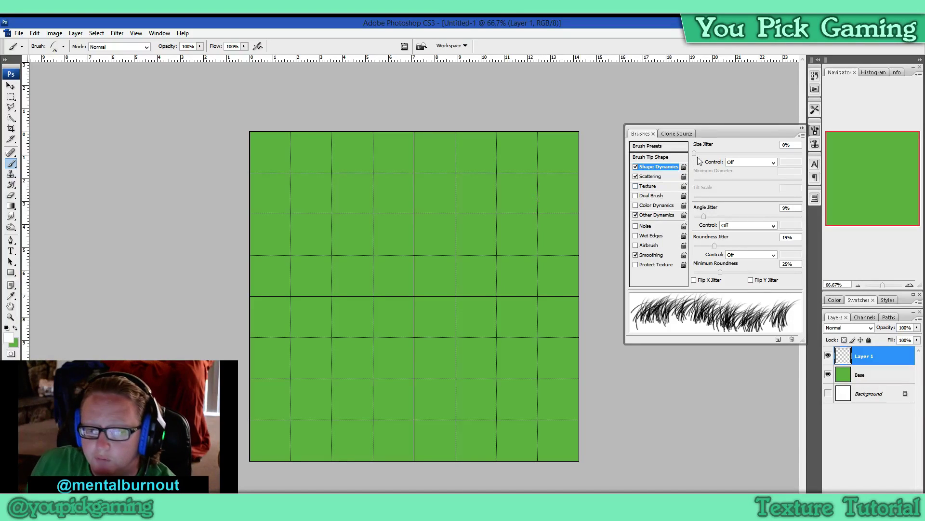
pyautogui.moveTo(694, 153); pyautogui.dragTo(805, 149)
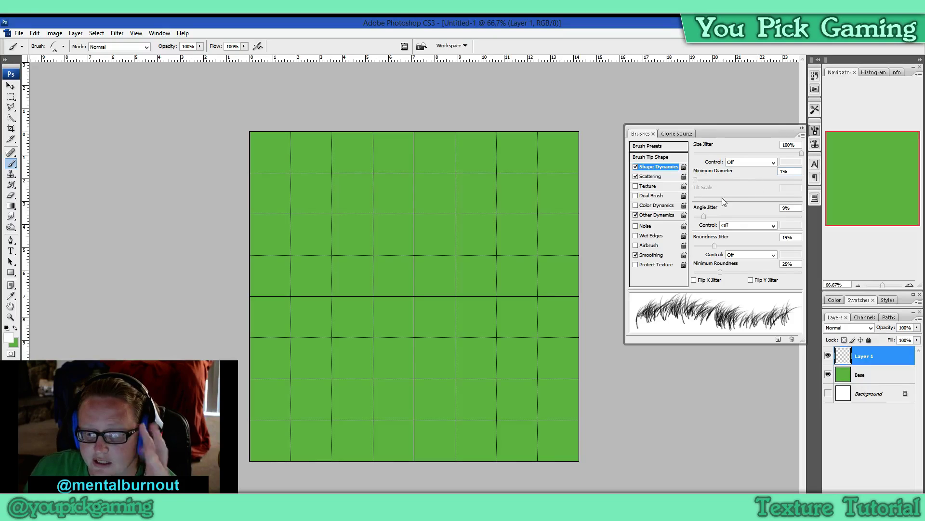
# - Try an Angle Jitter of 0% by painting four overlapping horizontal rows of grass across the upper half of Layer 1
pyautogui.moveTo(703, 217)
pyautogui.mouseDown()
pyautogui.moveTo(805, 214)
pyautogui.moveTo(694, 216)
pyautogui.mouseUp()
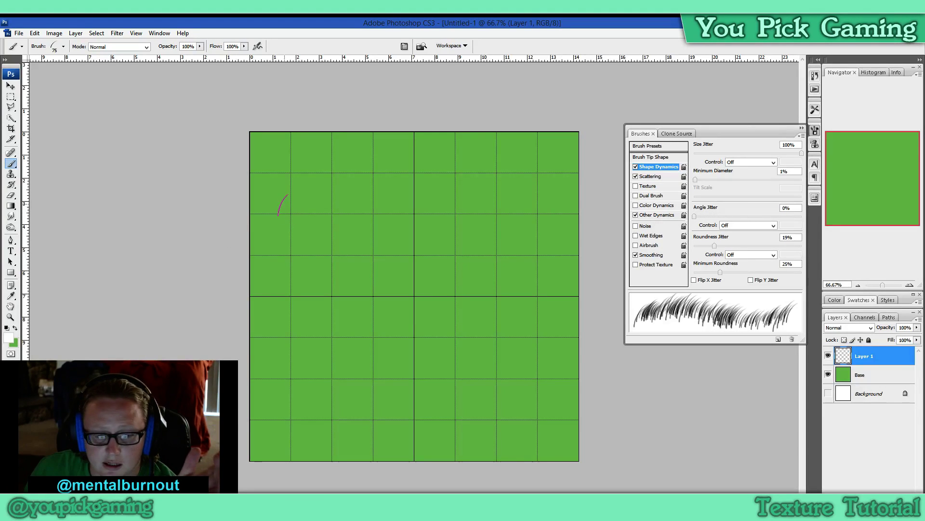
pyautogui.moveTo(276, 205); pyautogui.dragTo(555, 204)
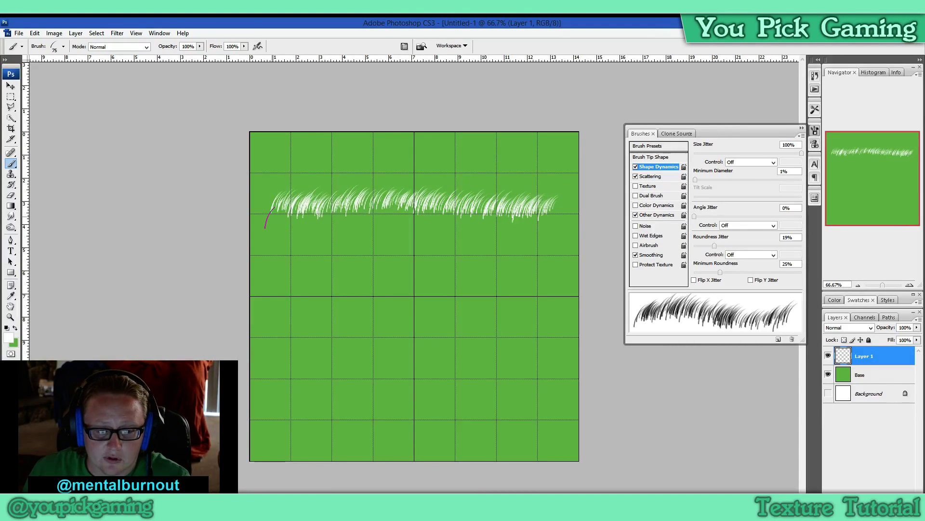
pyautogui.moveTo(269, 218); pyautogui.dragTo(565, 221)
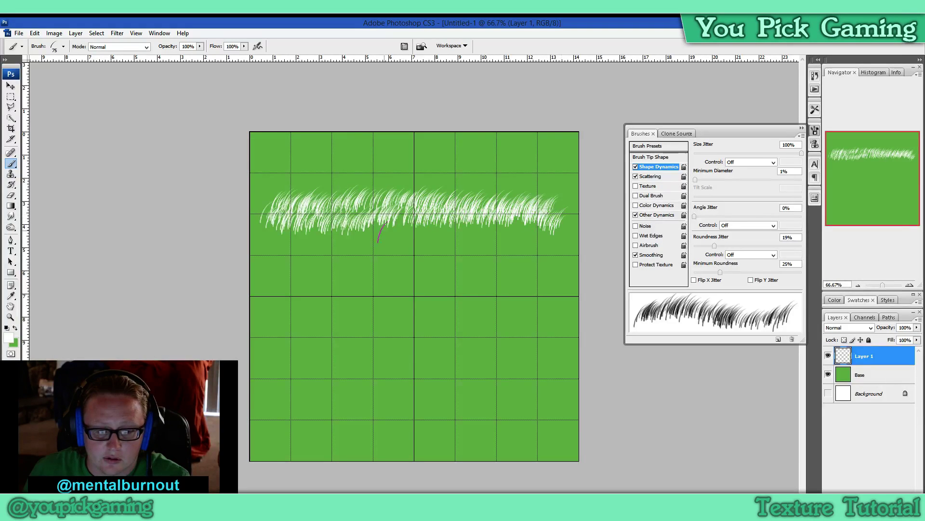
pyautogui.moveTo(271, 231); pyautogui.dragTo(556, 228)
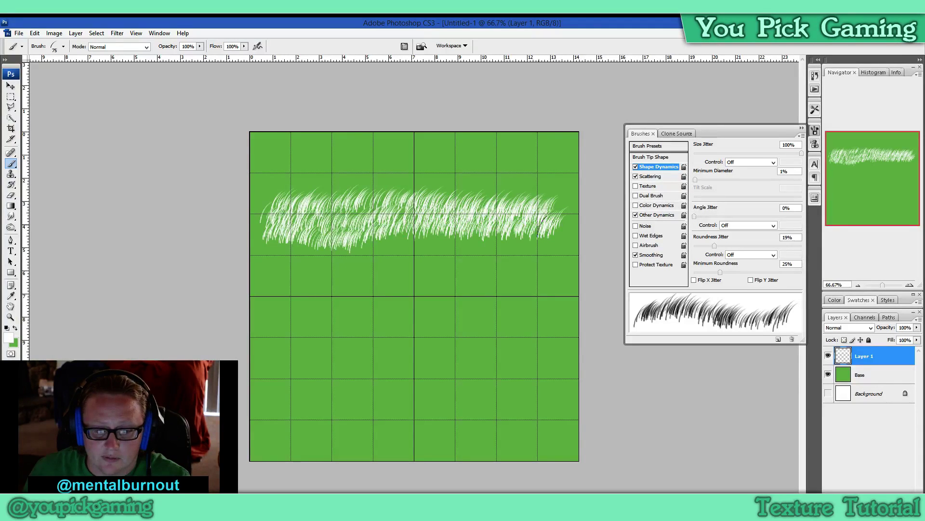
pyautogui.moveTo(269, 241); pyautogui.dragTo(554, 246)
# - Undo the four horizontal rows of test grass on Layer 1
pyautogui.hotkey('ctrl', 'alt', 'z')
pyautogui.hotkey('ctrl', 'alt', 'z')
pyautogui.hotkey('ctrl', 'alt', 'z')
pyautogui.hotkey('ctrl', 'alt', 'z')
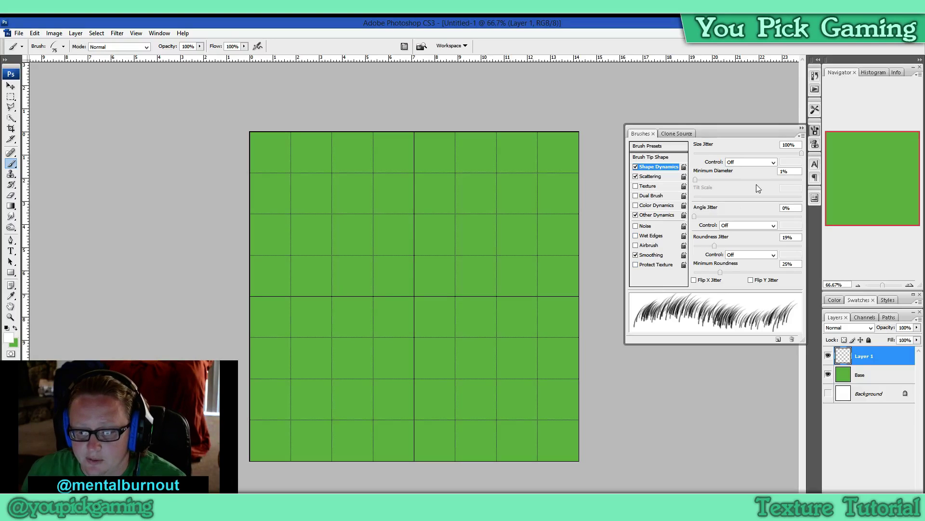
# - Set the brush's Angle Jitter to 80% and its Roundness Jitter to about 50%
pyautogui.moveTo(695, 216); pyautogui.dragTo(781, 217)
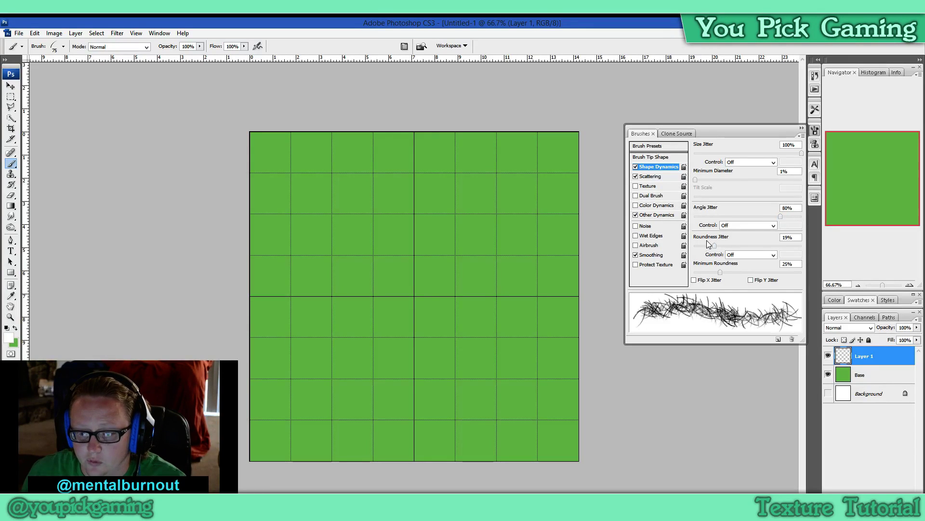
pyautogui.moveTo(716, 246)
pyautogui.mouseDown()
pyautogui.moveTo(743, 246)
pyautogui.moveTo(694, 246)
pyautogui.moveTo(770, 249)
pyautogui.moveTo(727, 250)
pyautogui.moveTo(746, 251)
pyautogui.moveTo(736, 252)
pyautogui.mouseUp()
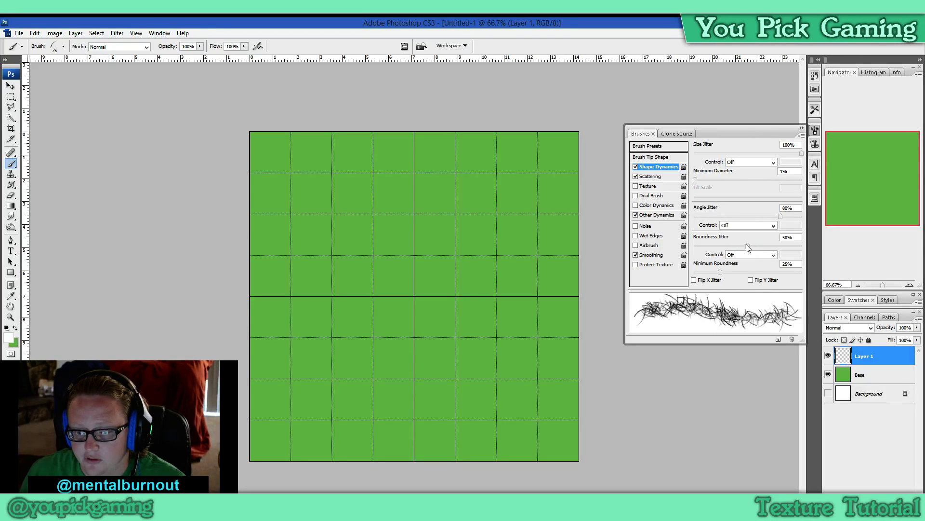
pyautogui.moveTo(741, 245); pyautogui.dragTo(739, 246)
# - Try a Scatter of 0% with one nearly horizontal test stroke across the upper half of Layer 1, and undo the stroke
pyautogui.click(655, 176)
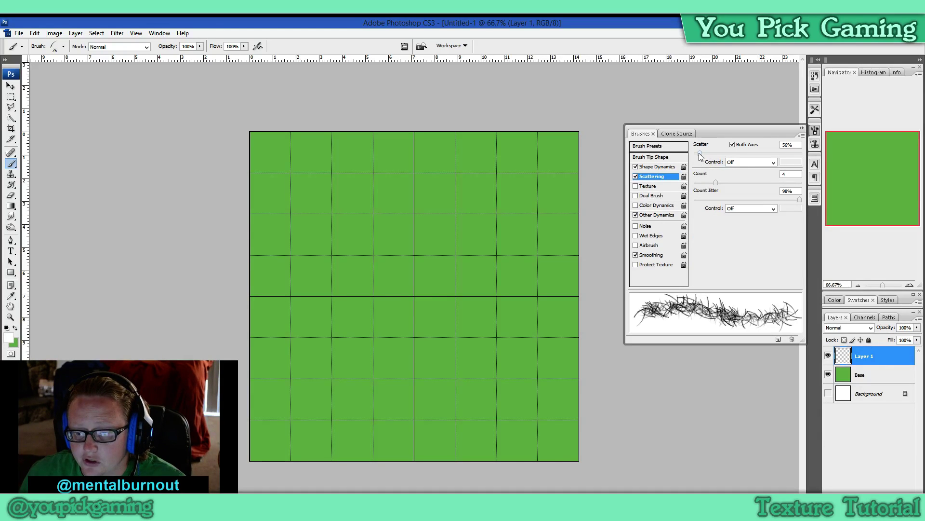
pyautogui.moveTo(700, 154)
pyautogui.mouseDown()
pyautogui.moveTo(774, 167)
pyautogui.moveTo(686, 176)
pyautogui.mouseUp()
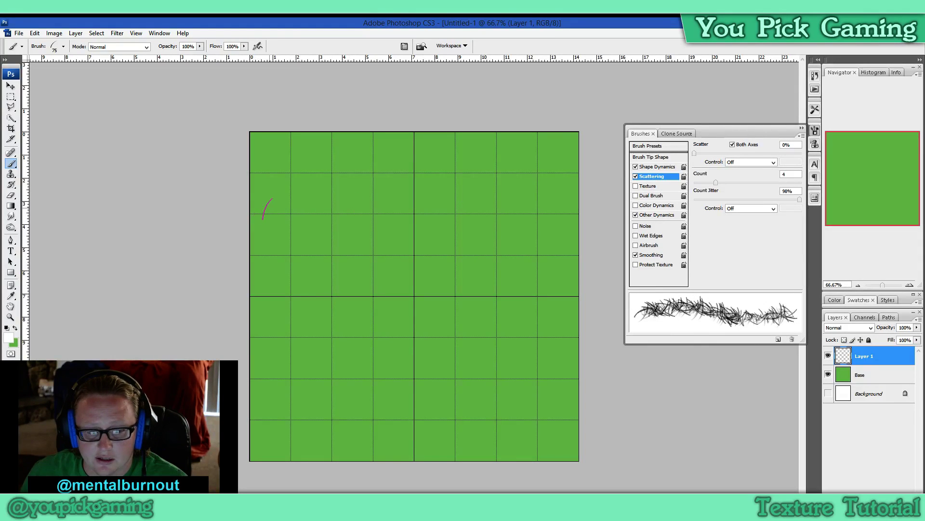
pyautogui.moveTo(272, 209); pyautogui.dragTo(502, 192)
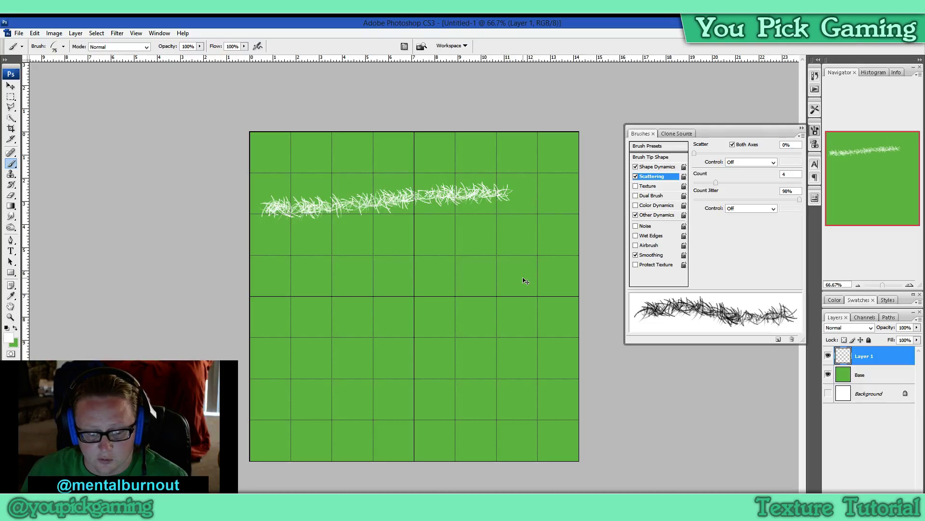
pyautogui.hotkey('ctrl', 'z')
# - Set the brush's Scatter to 614%, trying it with strokes over most of Layer 1 and clearing the layer
pyautogui.moveTo(697, 154); pyautogui.dragTo(761, 161)
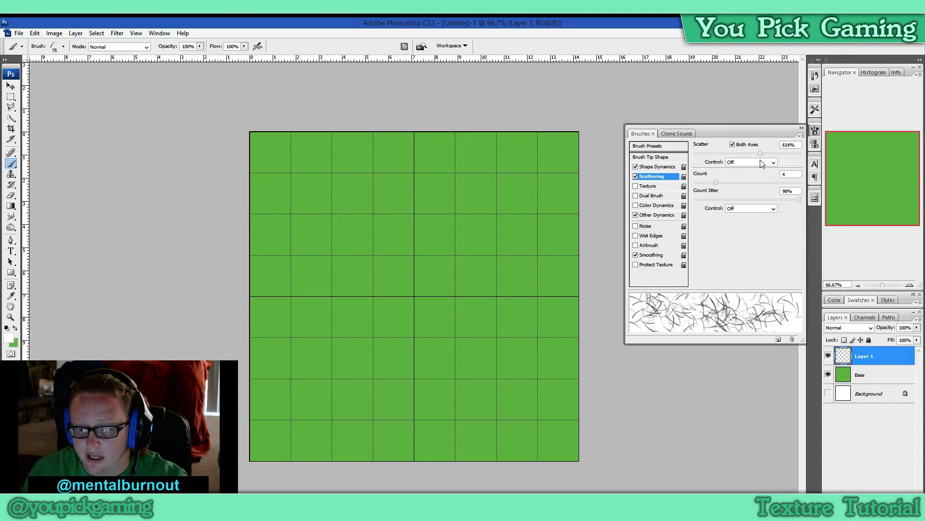
pyautogui.moveTo(286, 171)
pyautogui.mouseDown()
pyautogui.moveTo(436, 232)
pyautogui.moveTo(495, 294)
pyautogui.moveTo(510, 343)
pyautogui.moveTo(448, 387)
pyautogui.moveTo(404, 400)
pyautogui.moveTo(346, 373)
pyautogui.moveTo(349, 334)
pyautogui.moveTo(395, 327)
pyautogui.moveTo(465, 294)
pyautogui.moveTo(510, 227)
pyautogui.mouseUp()
pyautogui.moveTo(414, 178)
pyautogui.mouseDown()
pyautogui.moveTo(276, 256)
pyautogui.moveTo(285, 395)
pyautogui.moveTo(314, 439)
pyautogui.moveTo(439, 428)
pyautogui.moveTo(455, 415)
pyautogui.mouseUp()
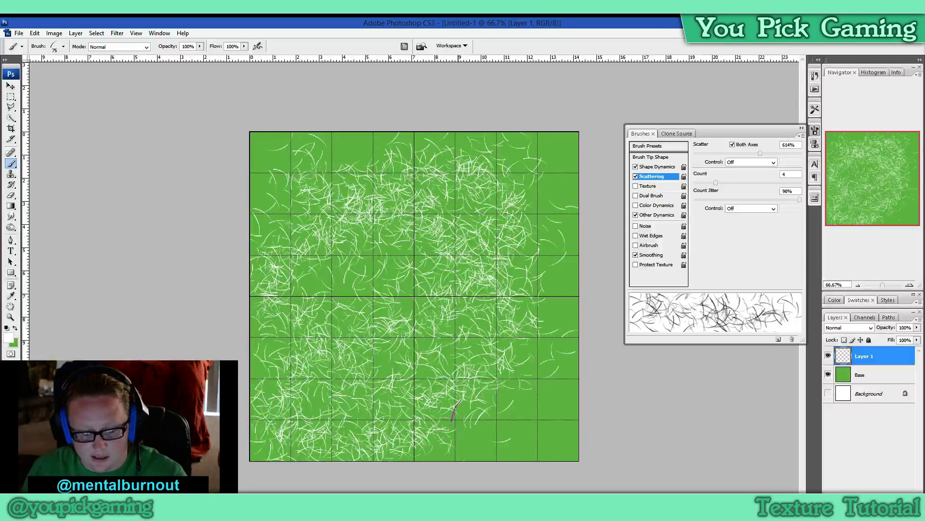
pyautogui.hotkey('ctrl', 'a')
pyautogui.press('Delete')
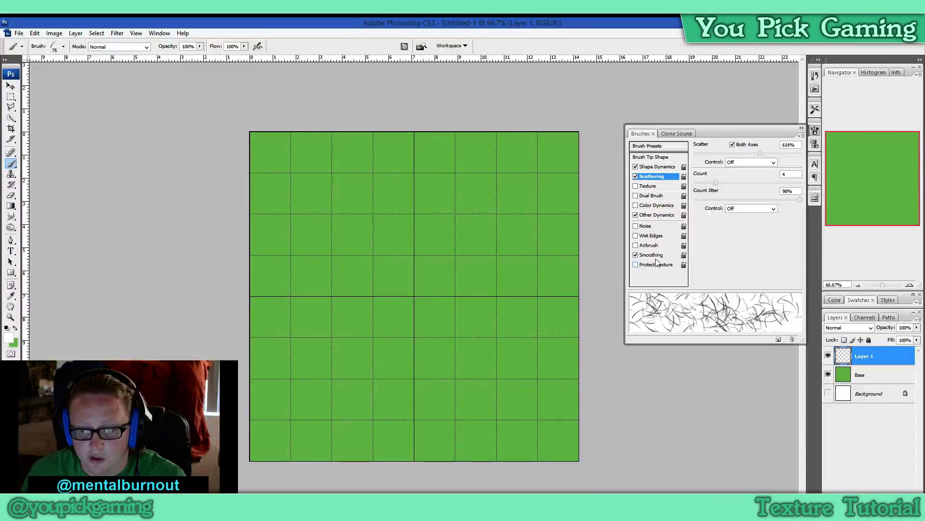
# - Try a scattering Count of 15 with one diagonal test stroke from the upper left past the centre, and undo the stroke
pyautogui.moveTo(716, 182); pyautogui.dragTo(793, 182)
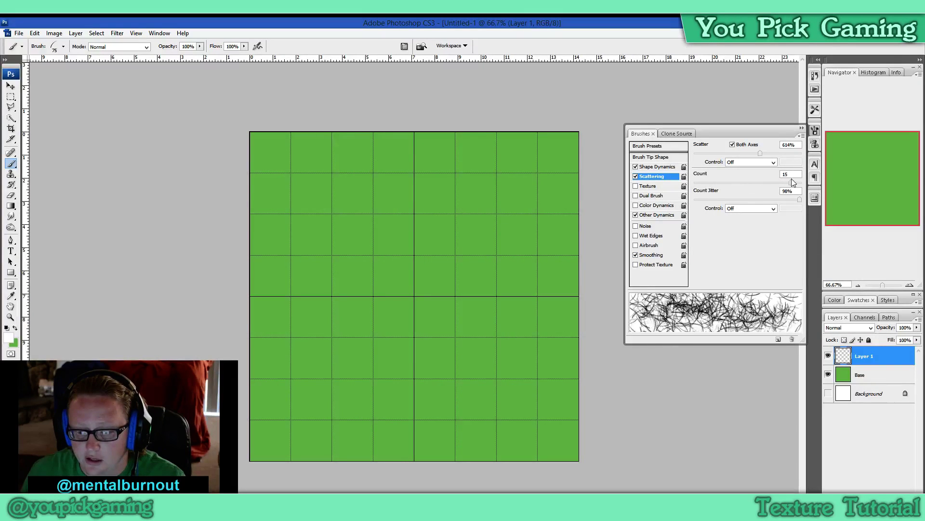
pyautogui.moveTo(314, 190)
pyautogui.mouseDown()
pyautogui.moveTo(449, 226)
pyautogui.moveTo(485, 290)
pyautogui.mouseUp()
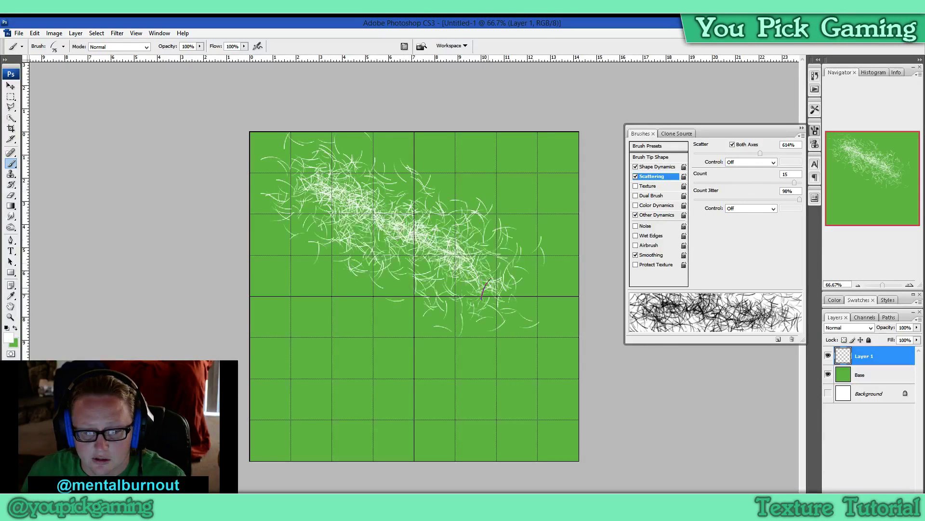
pyautogui.hotkey('ctrl', 'z')
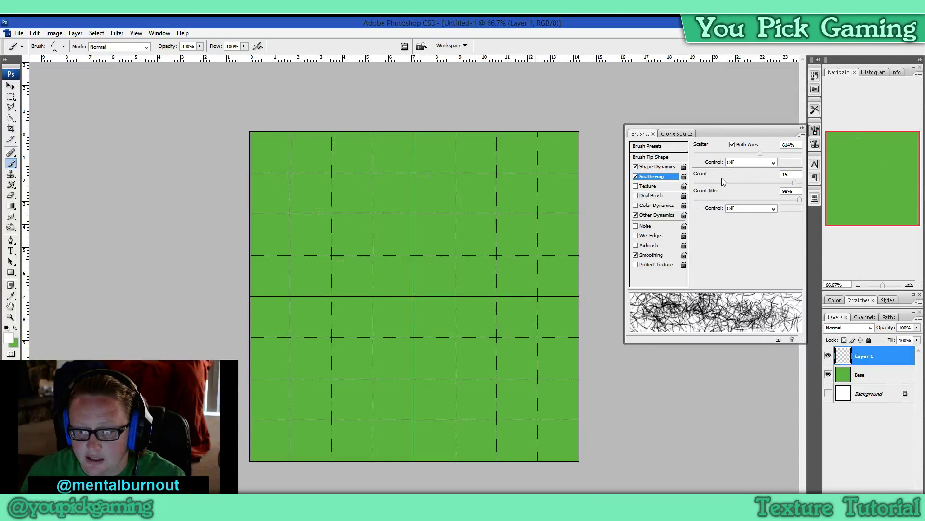
# - Set the brush's scattering Count to 4 and Count Jitter to 100%
pyautogui.moveTo(795, 182); pyautogui.dragTo(712, 182)
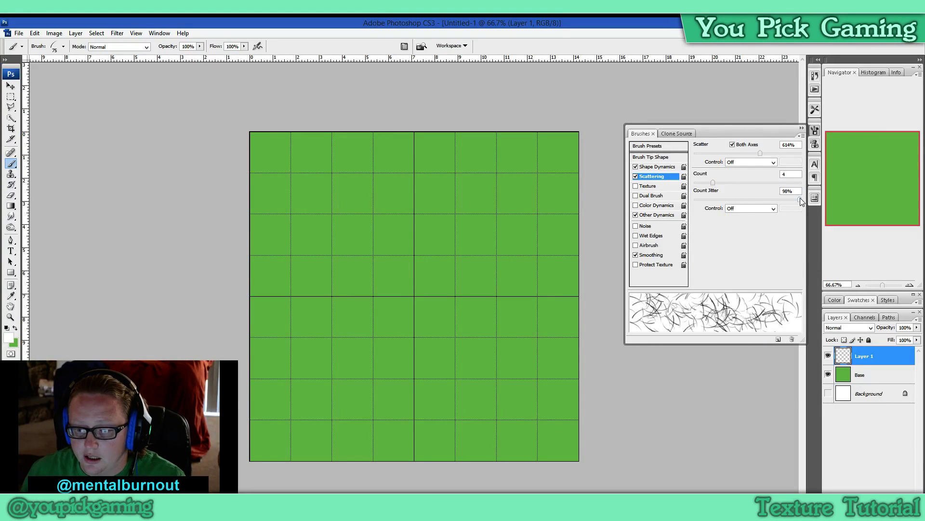
pyautogui.moveTo(800, 197)
pyautogui.mouseDown()
pyautogui.moveTo(714, 199)
pyautogui.moveTo(814, 201)
pyautogui.mouseUp()
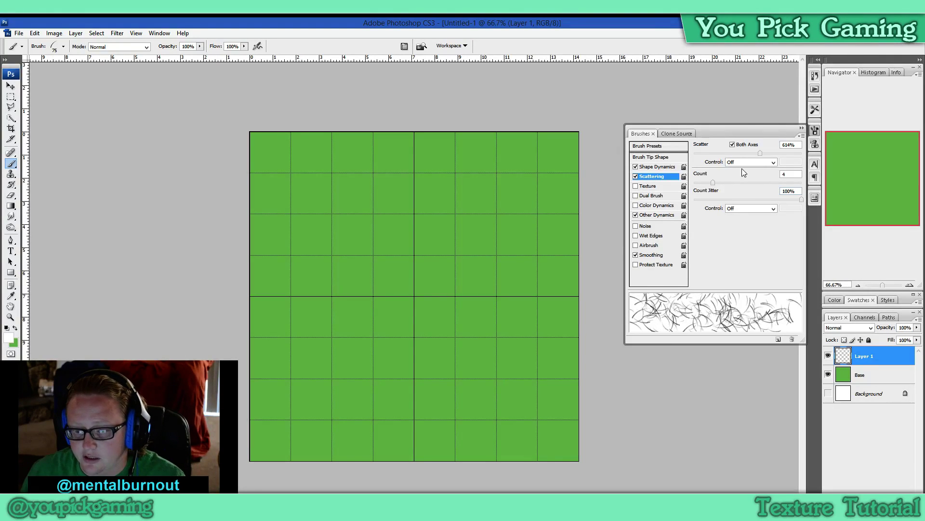
# - Try scattering with Both Axes off with a test stroke across the upper half, re-enable Both Axes for a second stroke, and undo both strokes
pyautogui.click(732, 145)
pyautogui.click(733, 145)
pyautogui.click(733, 145)
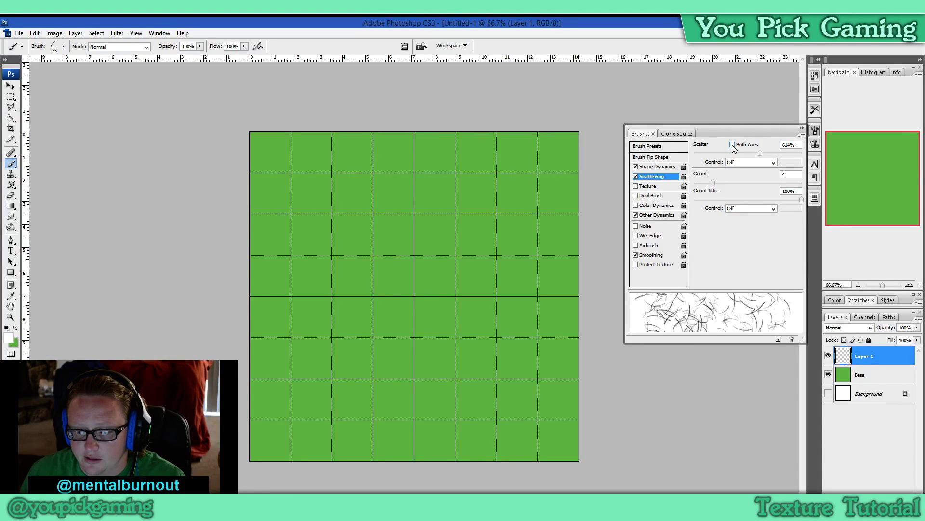
pyautogui.moveTo(307, 203)
pyautogui.mouseDown()
pyautogui.moveTo(309, 227)
pyautogui.moveTo(492, 217)
pyautogui.mouseUp()
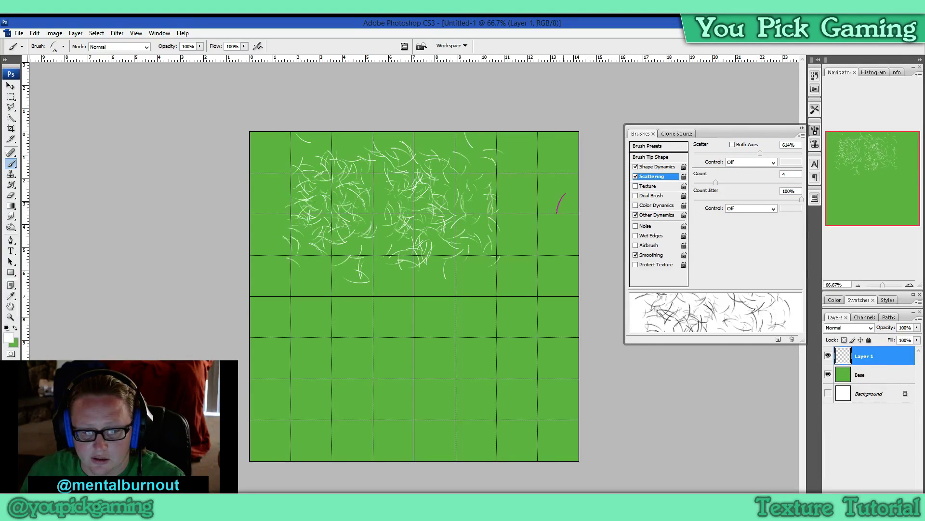
pyautogui.click(732, 145)
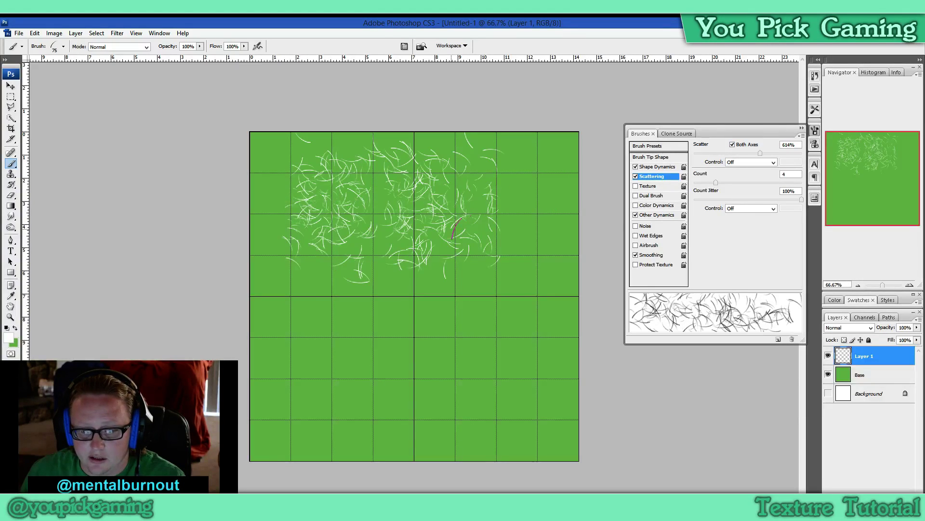
pyautogui.moveTo(308, 294)
pyautogui.mouseDown()
pyautogui.moveTo(521, 295)
pyautogui.moveTo(363, 366)
pyautogui.moveTo(366, 383)
pyautogui.moveTo(409, 398)
pyautogui.mouseUp()
pyautogui.hotkey('ctrl', 'z')
pyautogui.hotkey('ctrl', 'alt', 'z')
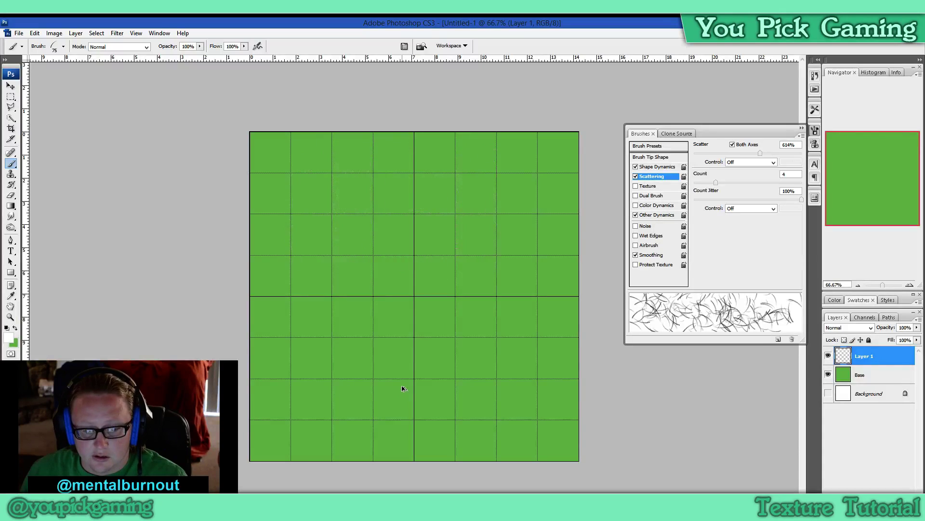
# - Try the brush with white strokes over the whole of Layer 1, clear the layer, and close the brush settings
pyautogui.moveTo(302, 186)
pyautogui.mouseDown()
pyautogui.moveTo(415, 248)
pyautogui.moveTo(515, 190)
pyautogui.moveTo(536, 319)
pyautogui.moveTo(484, 388)
pyautogui.moveTo(351, 348)
pyautogui.moveTo(493, 254)
pyautogui.moveTo(392, 187)
pyautogui.moveTo(305, 264)
pyautogui.moveTo(267, 410)
pyautogui.mouseUp()
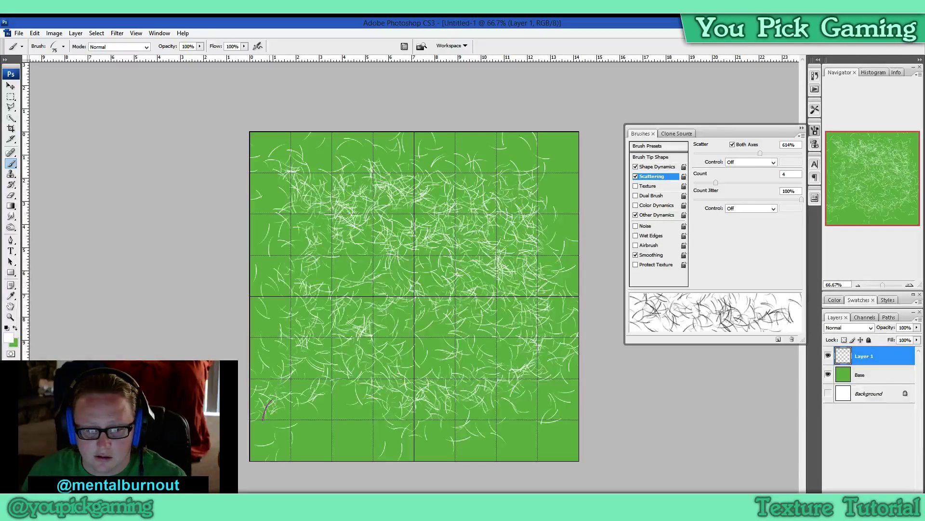
pyautogui.moveTo(302, 185)
pyautogui.mouseDown()
pyautogui.moveTo(313, 164)
pyautogui.moveTo(559, 218)
pyautogui.moveTo(566, 420)
pyautogui.moveTo(510, 446)
pyautogui.moveTo(272, 456)
pyautogui.moveTo(495, 386)
pyautogui.moveTo(446, 312)
pyautogui.moveTo(299, 293)
pyautogui.moveTo(270, 180)
pyautogui.moveTo(263, 360)
pyautogui.moveTo(391, 373)
pyautogui.moveTo(354, 225)
pyautogui.moveTo(375, 267)
pyautogui.moveTo(571, 202)
pyautogui.mouseUp()
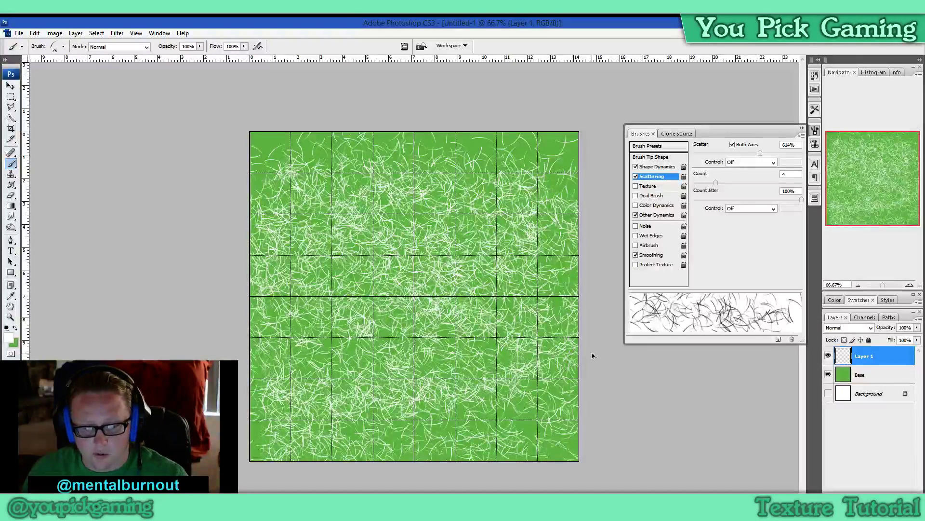
pyautogui.press('Delete')
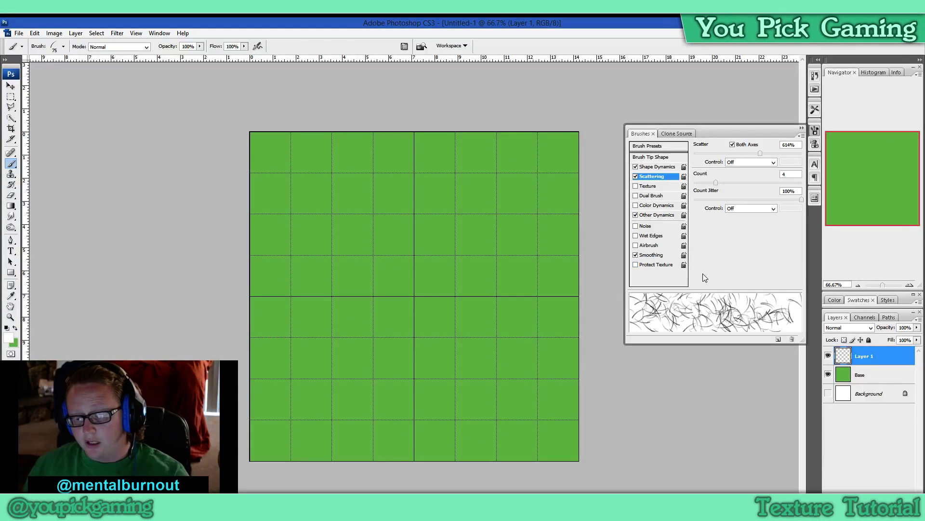
pyautogui.click(801, 128)
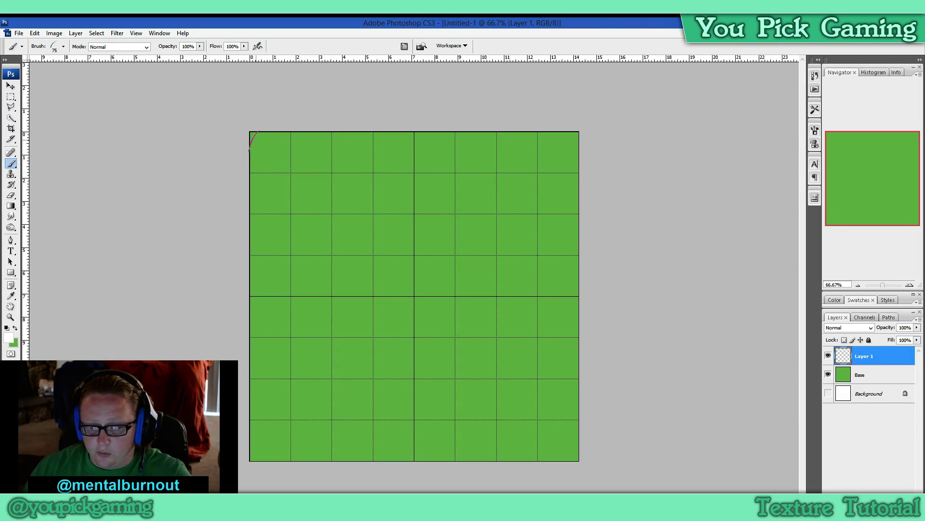
# - Try covering Layer 1 with white grass blades from the upper left corner out to every edge, and undo the strokes
pyautogui.moveTo(251, 138)
pyautogui.mouseDown()
pyautogui.moveTo(487, 332)
pyautogui.moveTo(453, 449)
pyautogui.moveTo(554, 114)
pyautogui.moveTo(462, 323)
pyautogui.mouseUp()
pyautogui.moveTo(289, 395)
pyautogui.mouseDown()
pyautogui.moveTo(554, 424)
pyautogui.moveTo(352, 144)
pyautogui.moveTo(400, 154)
pyautogui.mouseUp()
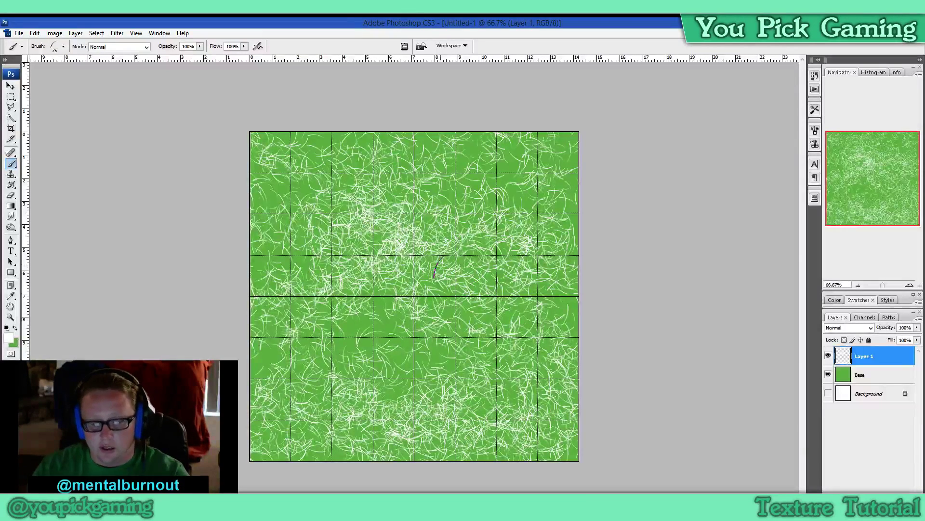
pyautogui.hotkey('ctrl', 'z')
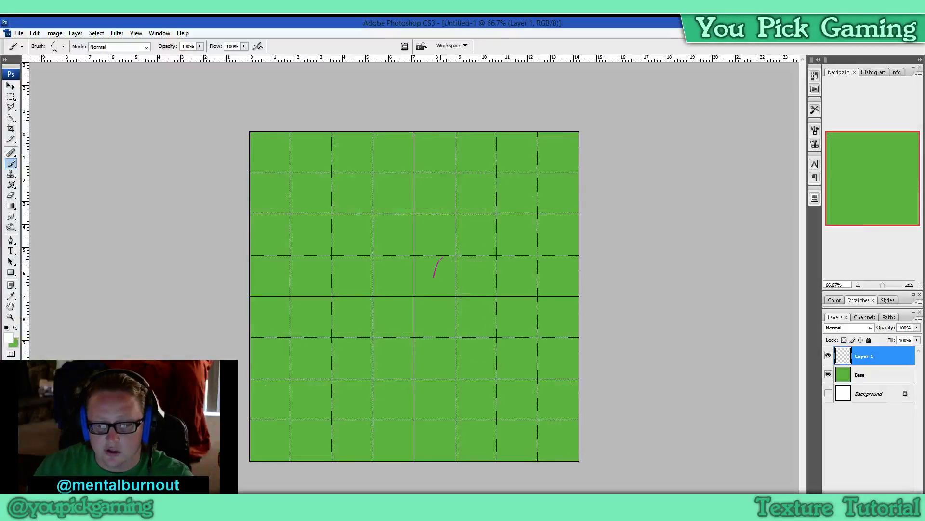
# - Rename Layer 1 as Highlights
pyautogui.doubleClick(867, 357)
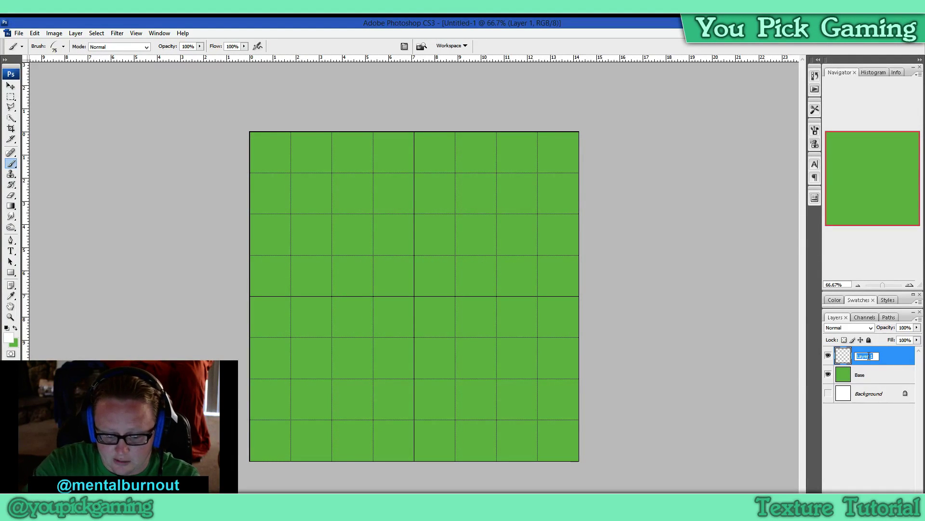
pyautogui.write('Highlights')
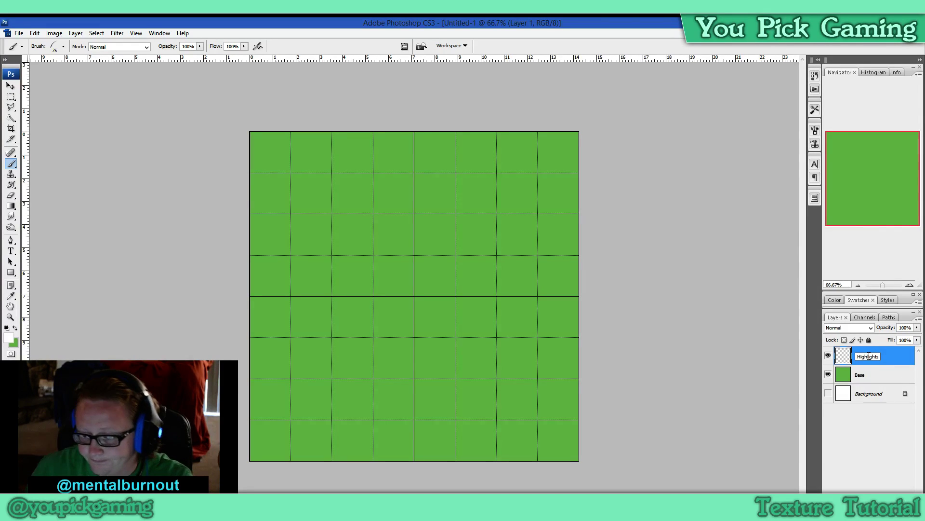
pyautogui.press('Return')
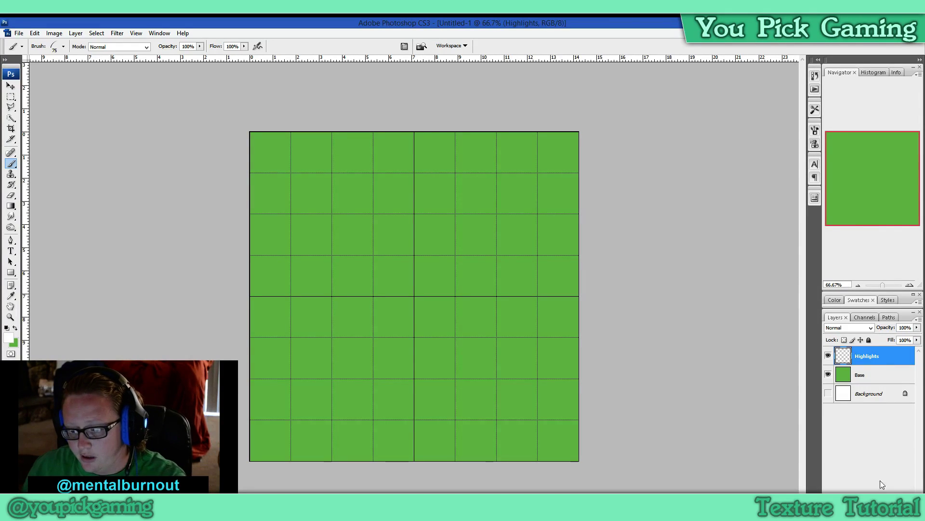
# - Add a new layer above Highlights and name it Shadows
pyautogui.hotkey('ctrl', 'shift', 'alt', 'n')
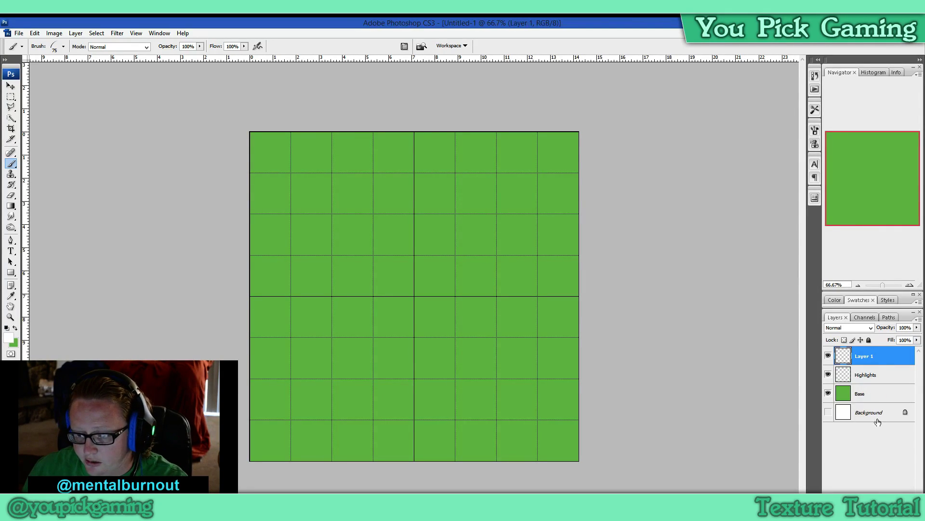
pyautogui.doubleClick(865, 356)
pyautogui.write('Shadows')
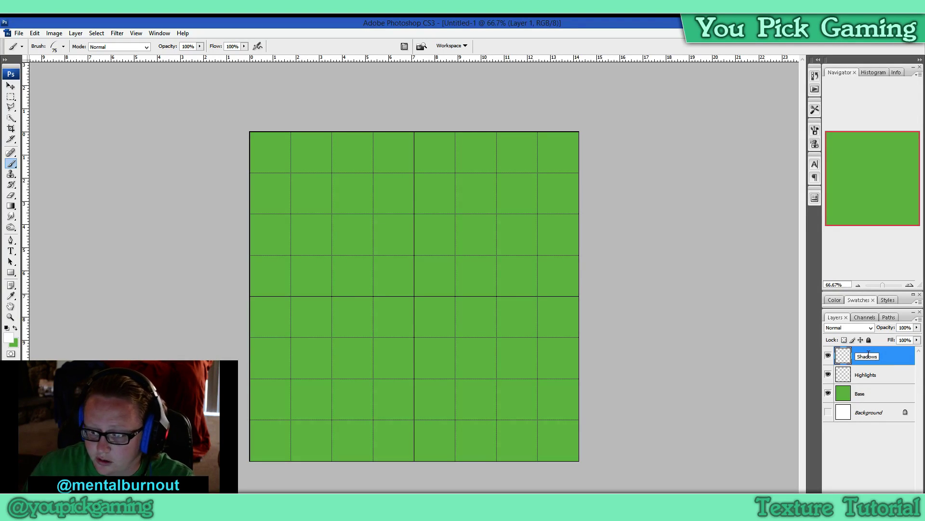
pyautogui.press('Return')
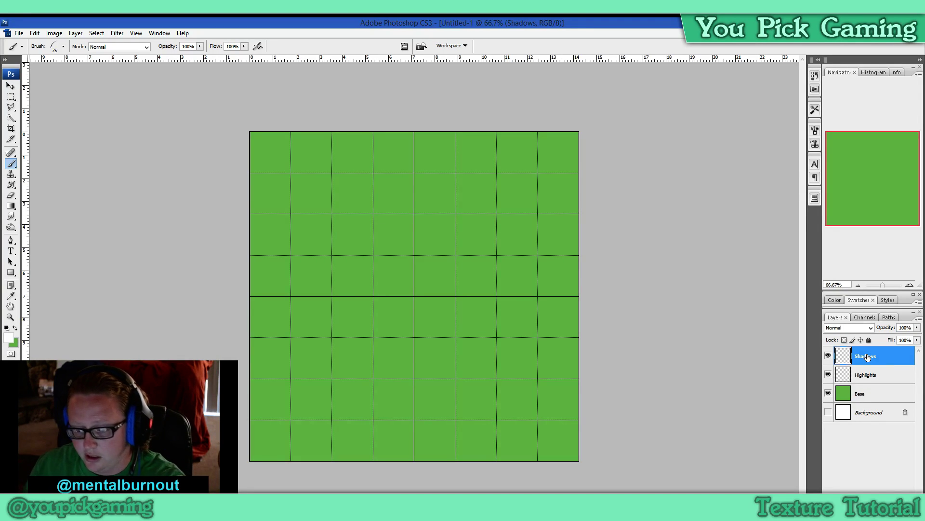
pyautogui.moveTo(380, 332); pyautogui.dragTo(389, 313)
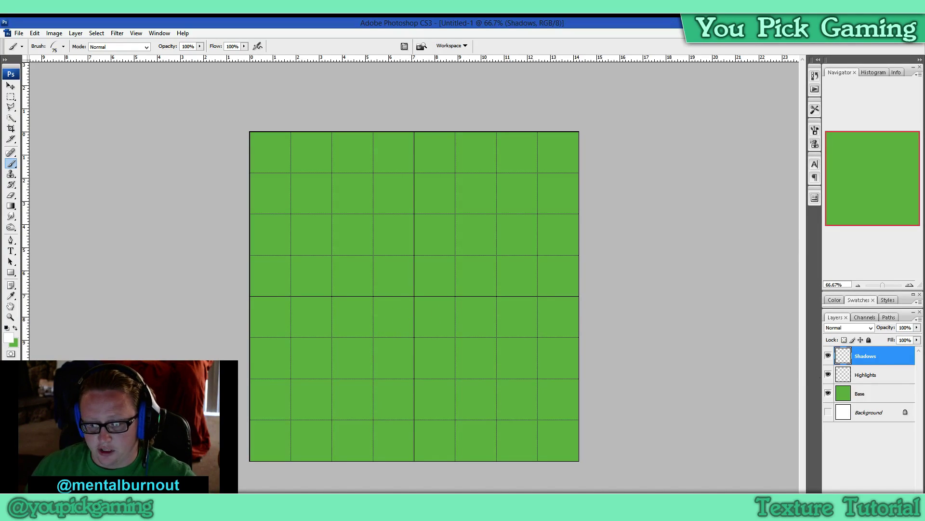
# - Select the Highlights layer and set the foreground colour to light green a4e08d, a brighter shade of the base green, for the Brush tool
pyautogui.click(874, 375)
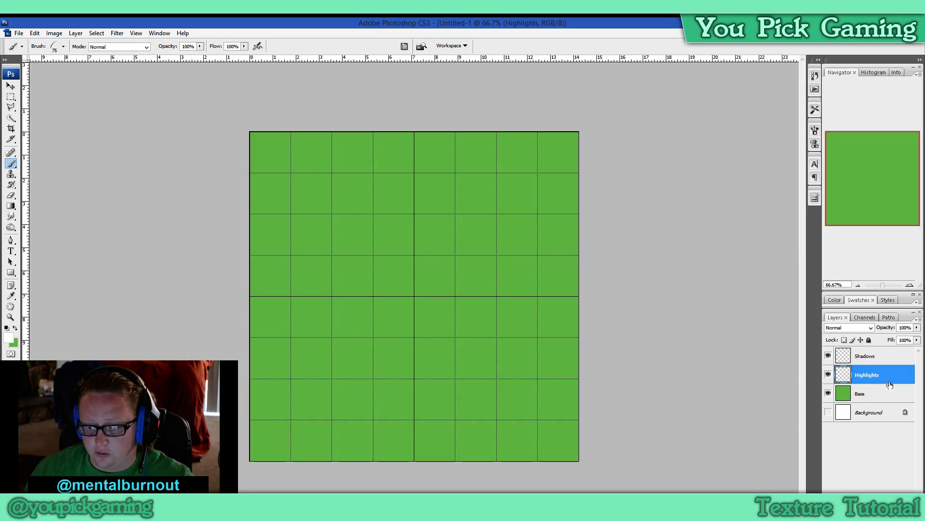
pyautogui.click(838, 395)
pyautogui.click(846, 376)
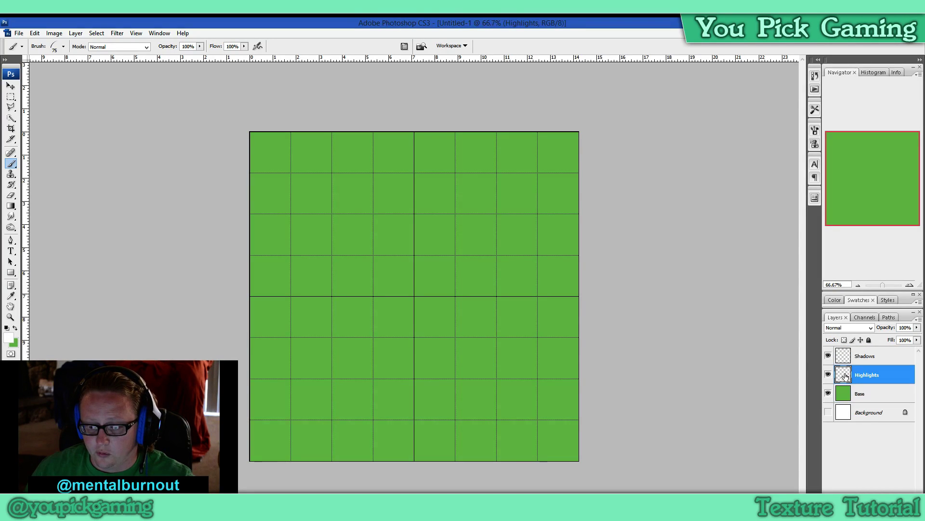
pyautogui.click(15, 328)
pyautogui.click(9, 338)
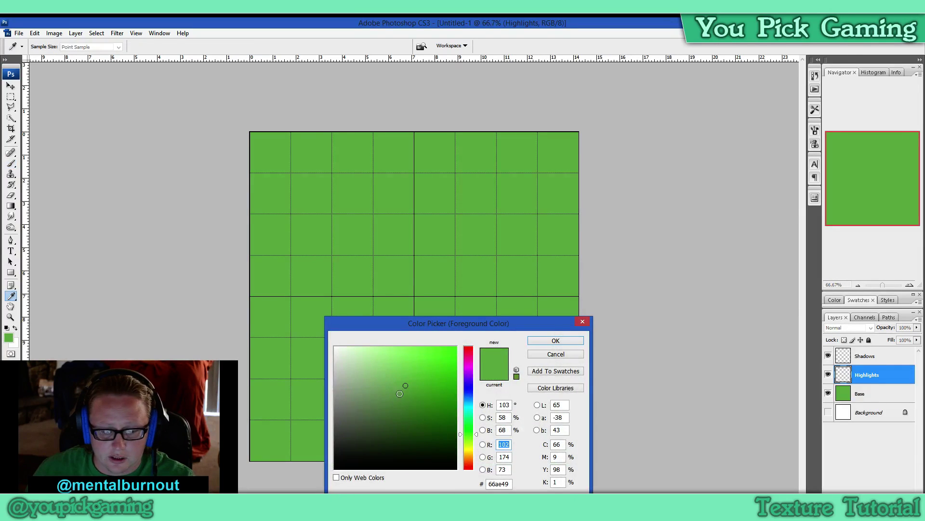
pyautogui.moveTo(405, 386)
pyautogui.mouseDown()
pyautogui.moveTo(405, 358)
pyautogui.moveTo(381, 360)
pyautogui.mouseUp()
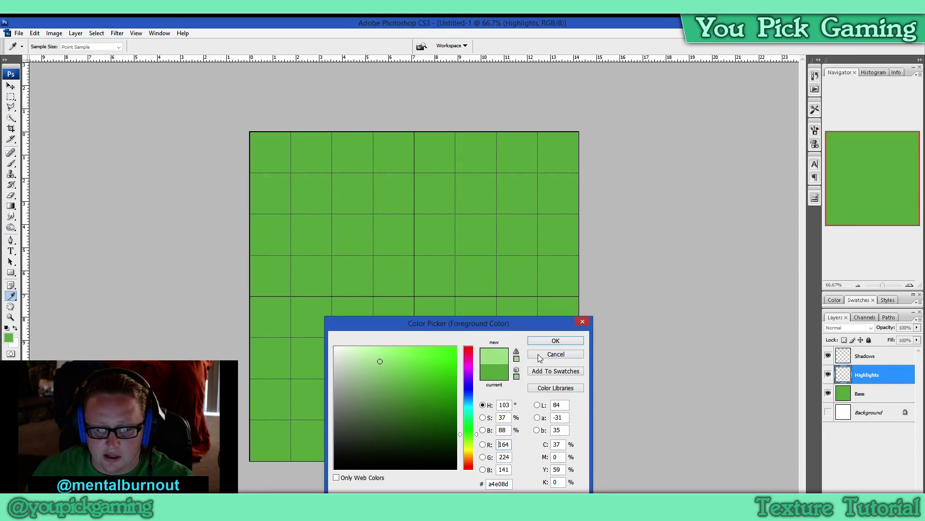
pyautogui.click(555, 340)
pyautogui.press('b')
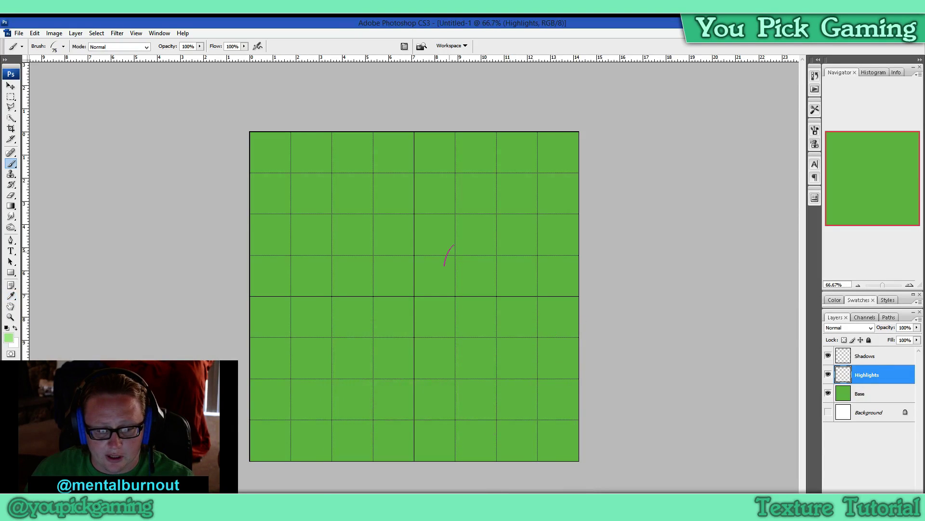
# - Try light green grass blades over the whole Highlights layer, and clear the layer
pyautogui.moveTo(299, 176)
pyautogui.mouseDown()
pyautogui.moveTo(429, 201)
pyautogui.moveTo(505, 233)
pyautogui.moveTo(528, 457)
pyautogui.moveTo(287, 436)
pyautogui.moveTo(478, 285)
pyautogui.moveTo(374, 319)
pyautogui.moveTo(302, 363)
pyautogui.moveTo(239, 172)
pyautogui.moveTo(435, 149)
pyautogui.moveTo(566, 146)
pyautogui.moveTo(574, 457)
pyautogui.moveTo(440, 324)
pyautogui.moveTo(425, 259)
pyautogui.moveTo(261, 389)
pyautogui.moveTo(283, 218)
pyautogui.moveTo(268, 206)
pyautogui.mouseUp()
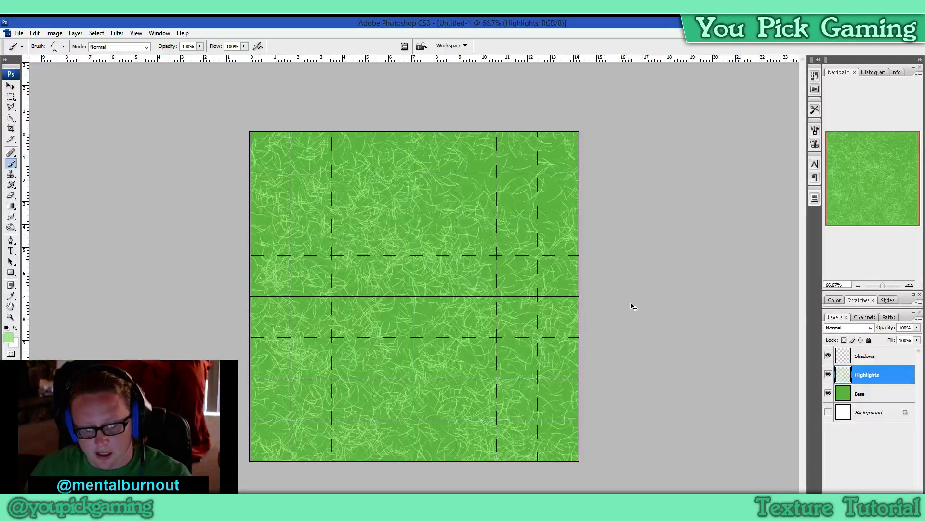
pyautogui.hotkey('ctrl', 'a')
pyautogui.press('Delete')
pyautogui.hotkey('ctrl', 'd')
# - Select the Shadows layer, swap the colours, and set the foreground to dark green 419021, starting from the sampled base green, for the Brush tool
pyautogui.click(880, 358)
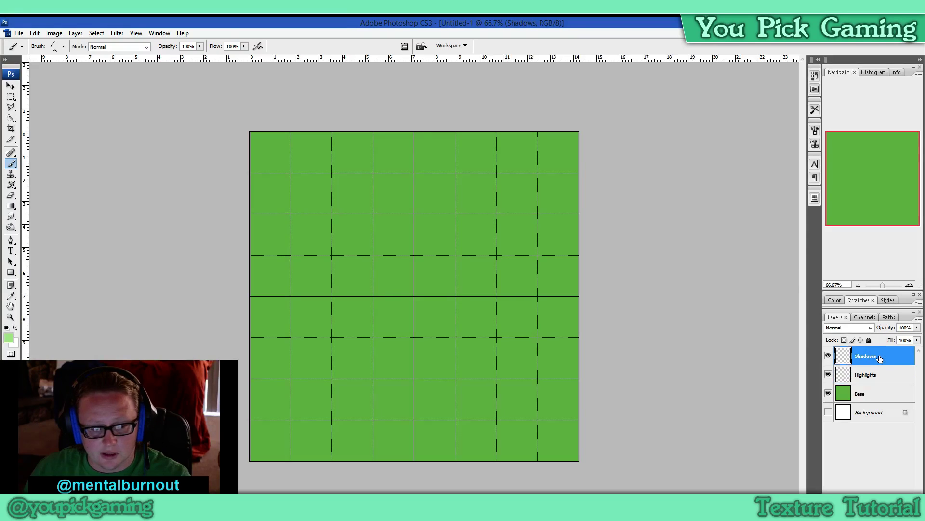
pyautogui.click(15, 328)
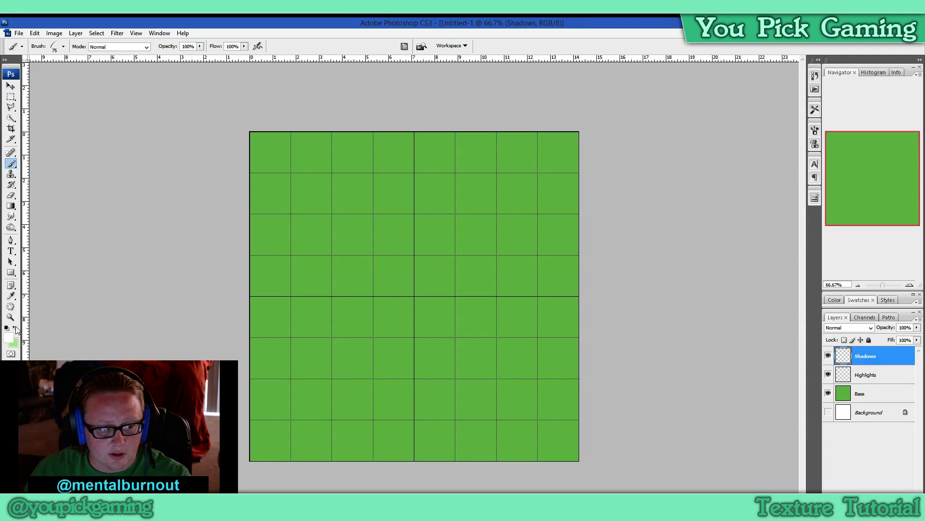
pyautogui.click(9, 337)
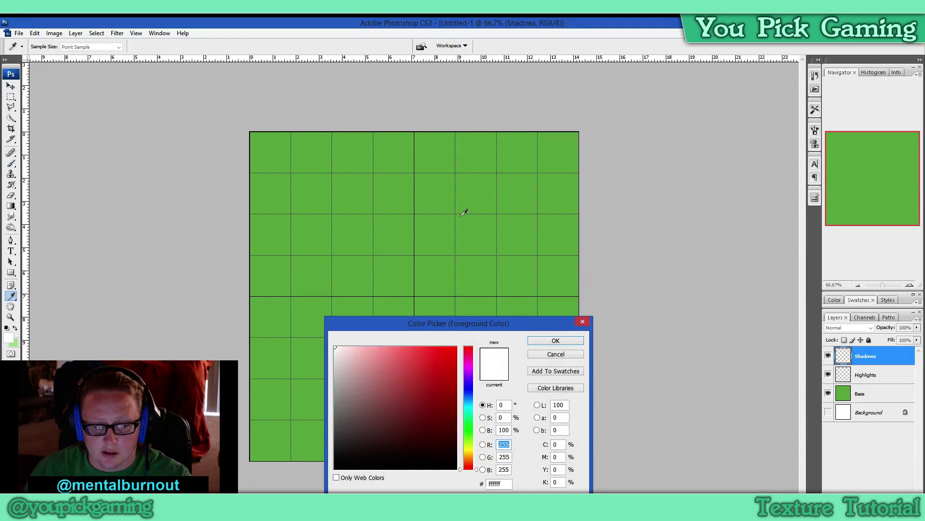
pyautogui.click(471, 189)
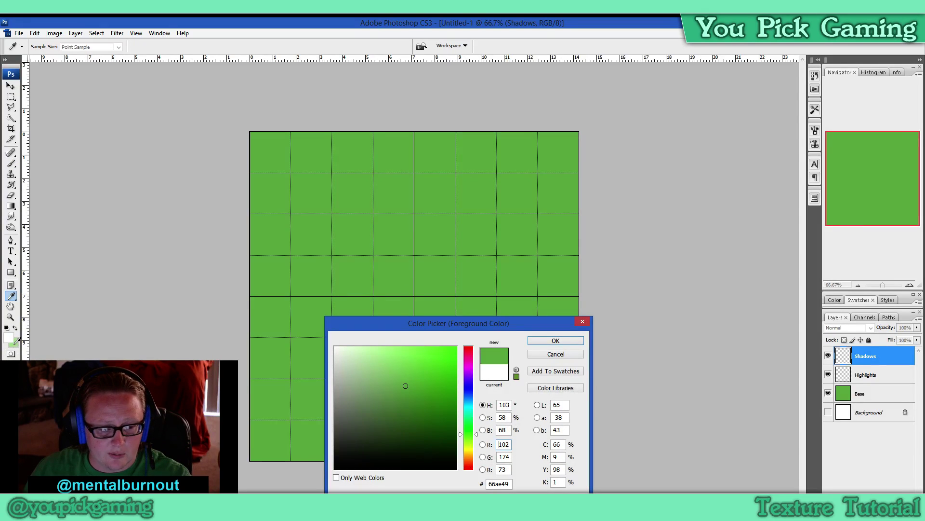
pyautogui.moveTo(405, 388)
pyautogui.mouseDown()
pyautogui.moveTo(411, 400)
pyautogui.moveTo(429, 399)
pyautogui.mouseUp()
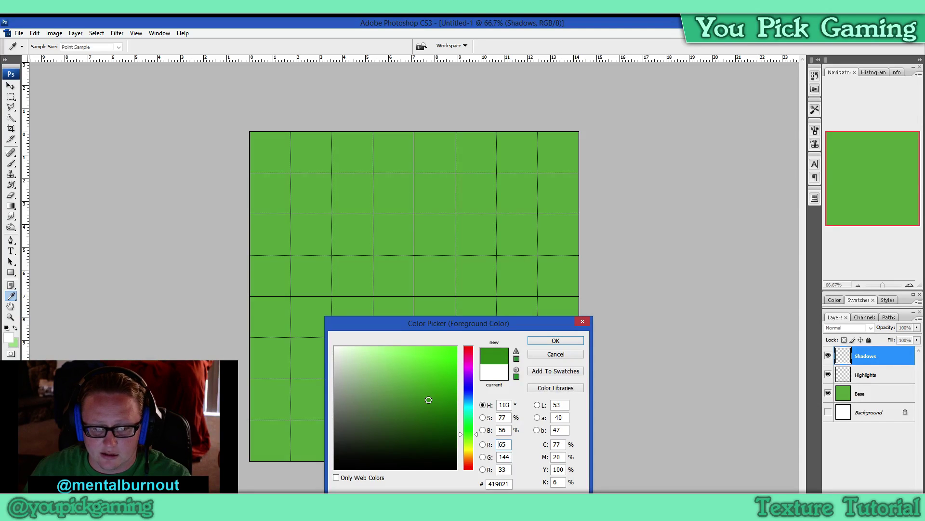
pyautogui.click(555, 341)
pyautogui.press('b')
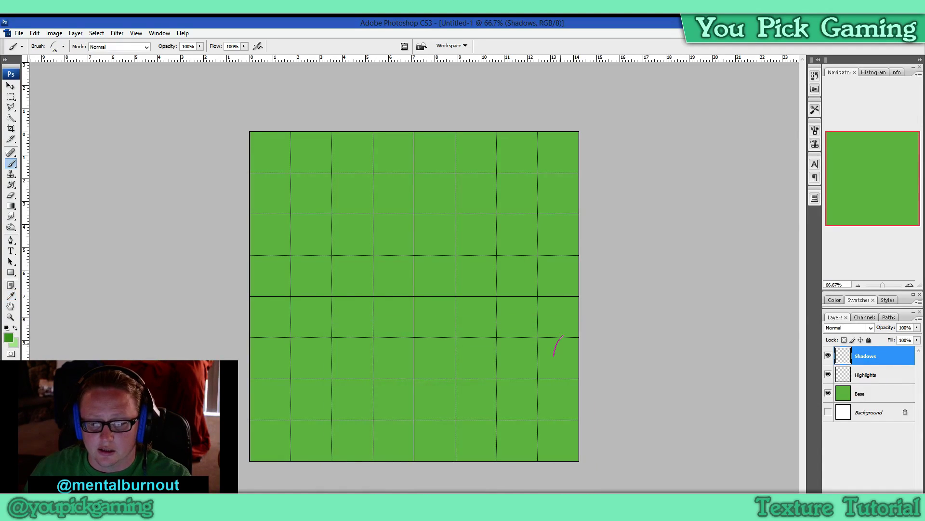
# - Try dark green grass blades over the whole Shadows layer, and clear the layer
pyautogui.moveTo(252, 182)
pyautogui.mouseDown()
pyautogui.moveTo(289, 149)
pyautogui.moveTo(386, 170)
pyautogui.moveTo(479, 145)
pyautogui.moveTo(530, 174)
pyautogui.moveTo(339, 214)
pyautogui.moveTo(294, 247)
pyautogui.moveTo(329, 303)
pyautogui.moveTo(541, 336)
pyautogui.moveTo(542, 394)
pyautogui.moveTo(479, 438)
pyautogui.moveTo(347, 397)
pyautogui.moveTo(295, 446)
pyautogui.moveTo(307, 332)
pyautogui.moveTo(546, 358)
pyautogui.moveTo(511, 247)
pyautogui.moveTo(412, 296)
pyautogui.moveTo(316, 312)
pyautogui.moveTo(283, 230)
pyautogui.moveTo(320, 177)
pyautogui.moveTo(338, 165)
pyautogui.moveTo(513, 299)
pyautogui.mouseUp()
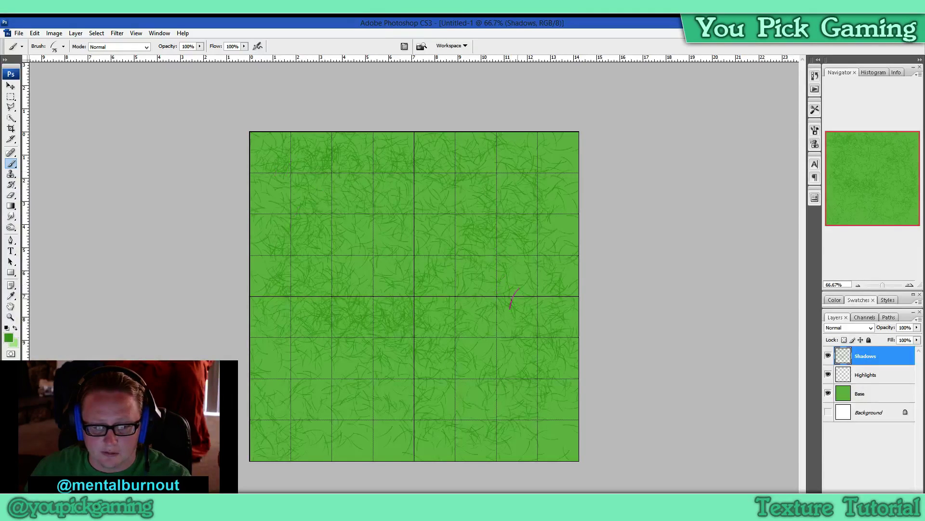
pyautogui.click(874, 378)
pyautogui.click(885, 360)
pyautogui.click(884, 372)
pyautogui.click(885, 357)
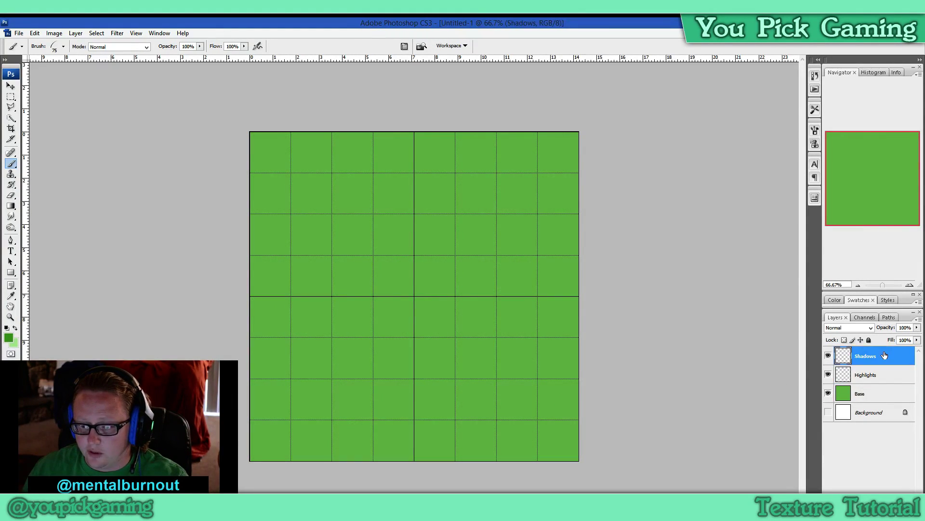
pyautogui.click(882, 374)
pyautogui.click(882, 361)
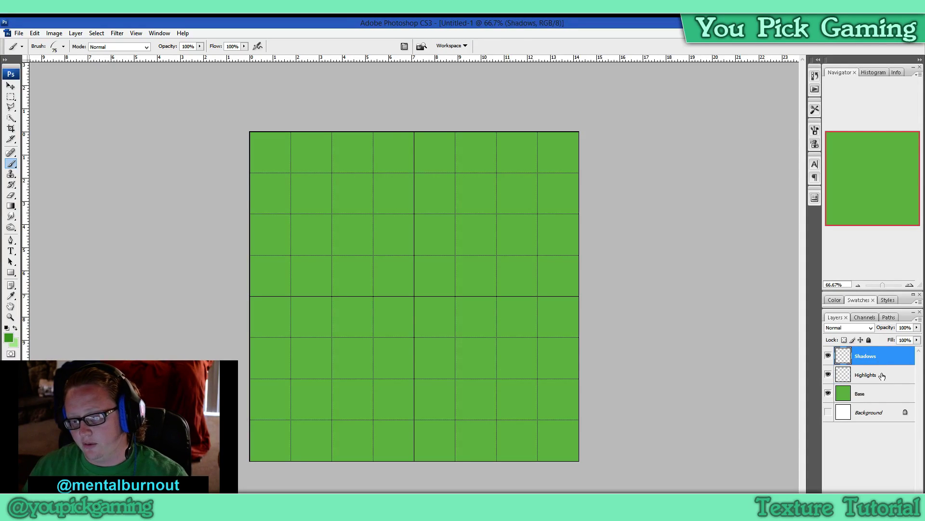
pyautogui.click(882, 373)
pyautogui.click(881, 357)
# - Paint light green grass blades across the whole canvas on the Highlights layer, with the foreground and background colours swapped
pyautogui.click(881, 374)
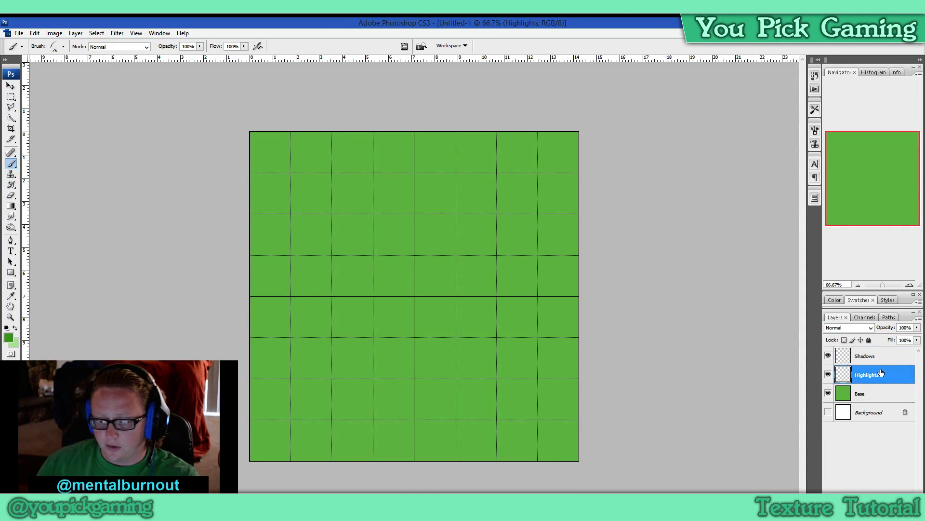
pyautogui.press('x')
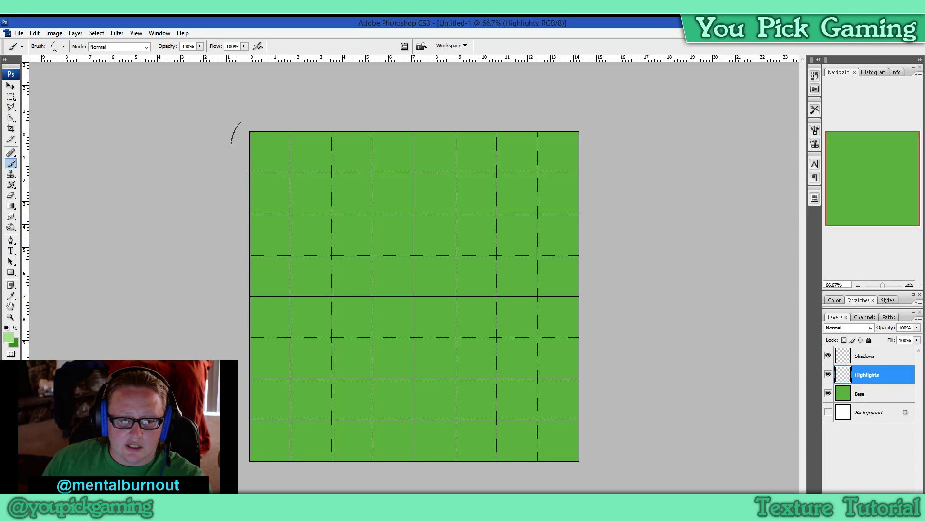
pyautogui.moveTo(244, 132)
pyautogui.mouseDown()
pyautogui.moveTo(424, 164)
pyautogui.moveTo(550, 144)
pyautogui.moveTo(530, 193)
pyautogui.moveTo(384, 182)
pyautogui.moveTo(289, 212)
pyautogui.moveTo(356, 270)
pyautogui.moveTo(477, 236)
pyautogui.moveTo(567, 292)
pyautogui.moveTo(314, 284)
pyautogui.moveTo(260, 323)
pyautogui.moveTo(516, 371)
pyautogui.moveTo(561, 424)
pyautogui.moveTo(419, 439)
pyautogui.moveTo(248, 429)
pyautogui.moveTo(442, 382)
pyautogui.moveTo(356, 318)
pyautogui.mouseUp()
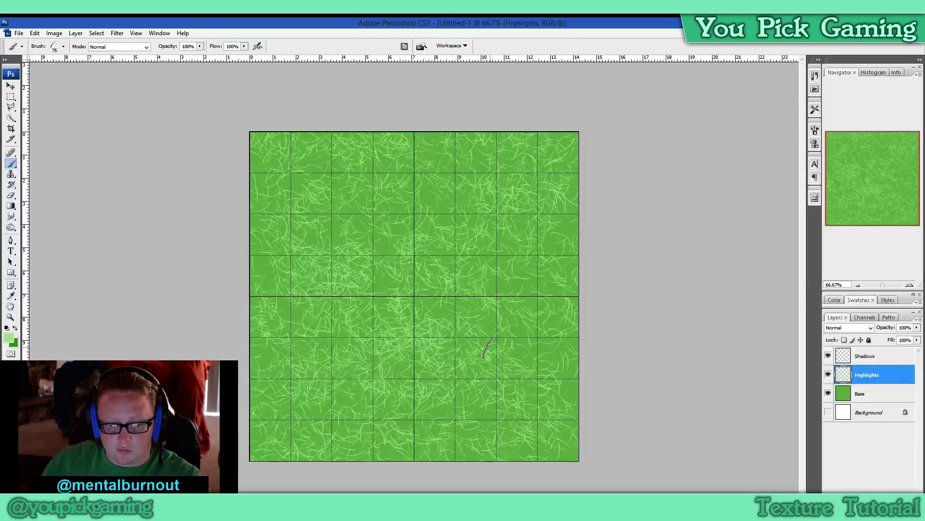
# - Clear the Highlights layer and repaint light green grass blades across the whole canvas, including the corners
pyautogui.hotkey('ctrl', 'a')
pyautogui.press('Delete')
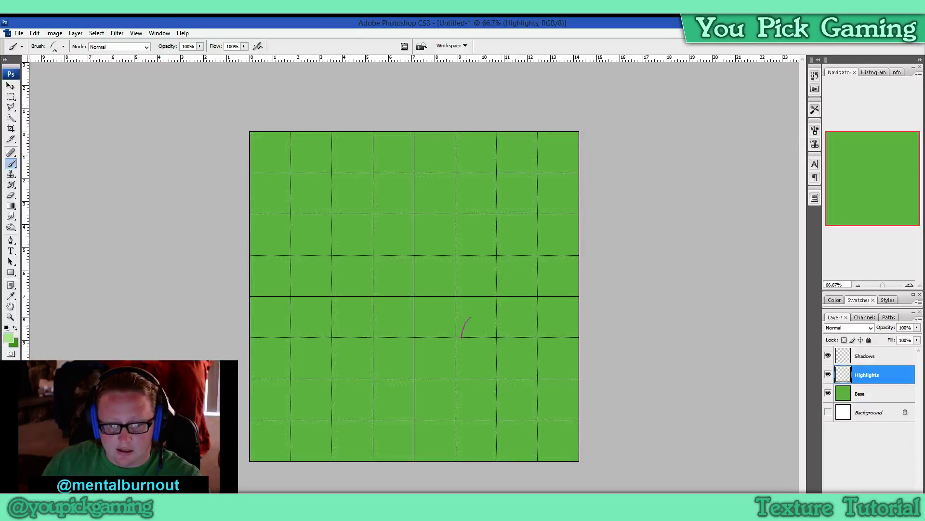
pyautogui.moveTo(271, 141)
pyautogui.mouseDown()
pyautogui.moveTo(325, 162)
pyautogui.moveTo(511, 149)
pyautogui.moveTo(548, 152)
pyautogui.moveTo(568, 175)
pyautogui.moveTo(550, 220)
pyautogui.moveTo(488, 229)
pyautogui.moveTo(377, 209)
pyautogui.moveTo(290, 224)
pyautogui.moveTo(268, 257)
pyautogui.moveTo(290, 304)
pyautogui.moveTo(422, 272)
pyautogui.moveTo(498, 273)
pyautogui.moveTo(542, 290)
pyautogui.moveTo(554, 328)
pyautogui.moveTo(527, 367)
pyautogui.moveTo(525, 436)
pyautogui.moveTo(451, 455)
pyautogui.moveTo(350, 442)
pyautogui.moveTo(293, 453)
pyautogui.moveTo(248, 411)
pyautogui.moveTo(286, 374)
pyautogui.moveTo(405, 367)
pyautogui.moveTo(477, 380)
pyautogui.moveTo(499, 317)
pyautogui.moveTo(286, 320)
pyautogui.mouseUp()
pyautogui.moveTo(453, 171); pyautogui.dragTo(517, 190)
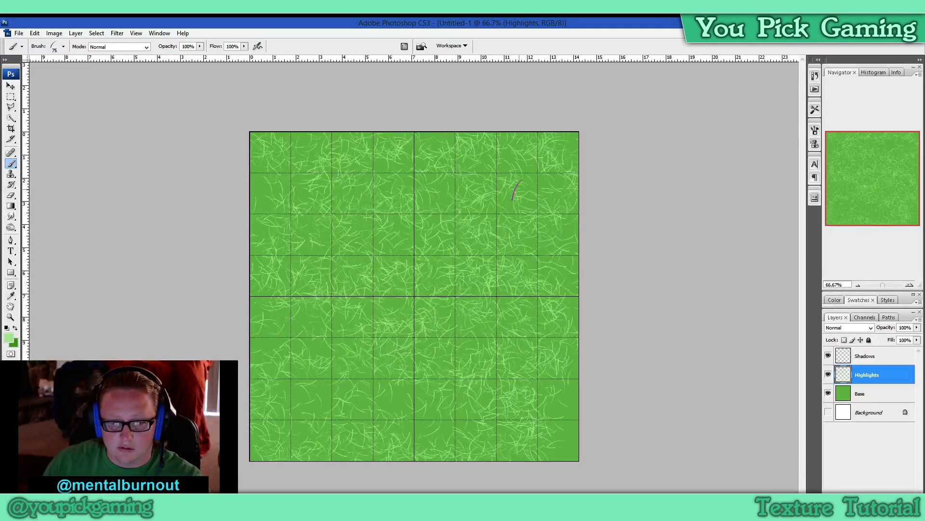
pyautogui.moveTo(596, 389)
pyautogui.mouseDown()
pyautogui.moveTo(563, 430)
pyautogui.moveTo(570, 455)
pyautogui.mouseUp()
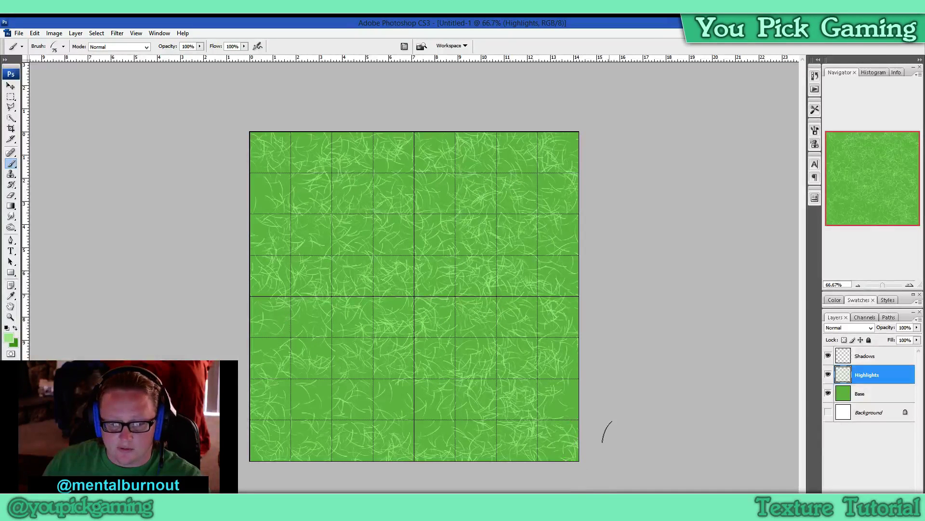
pyautogui.hotkey('ctrl', 'z')
pyautogui.moveTo(561, 408); pyautogui.dragTo(577, 457)
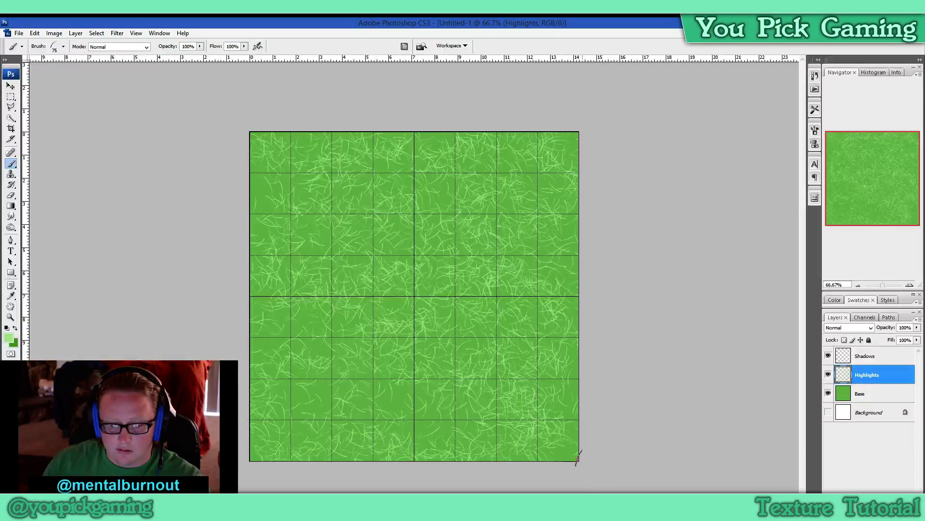
pyautogui.moveTo(418, 404); pyautogui.dragTo(282, 385)
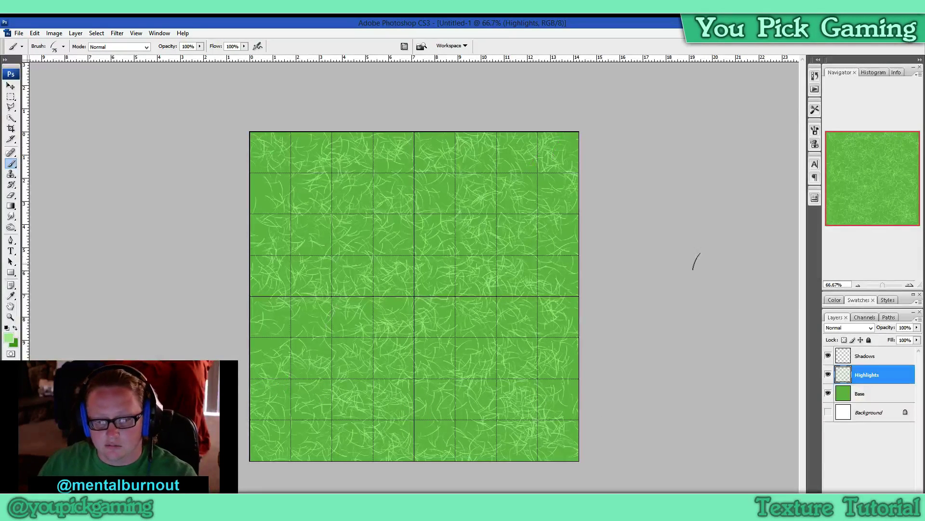
# - Paint dark green grass blades across the whole canvas on the Shadows layer, with the foreground and background colours swapped
pyautogui.click(874, 357)
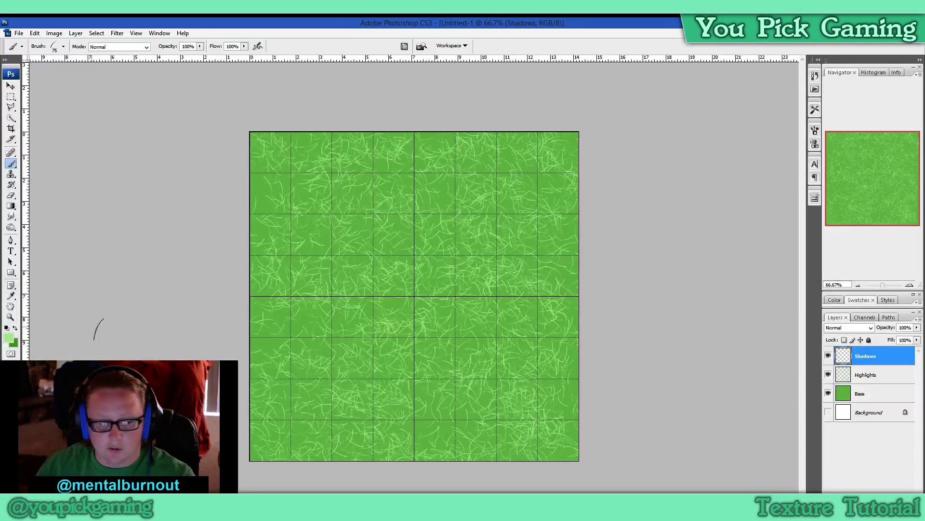
pyautogui.click(15, 327)
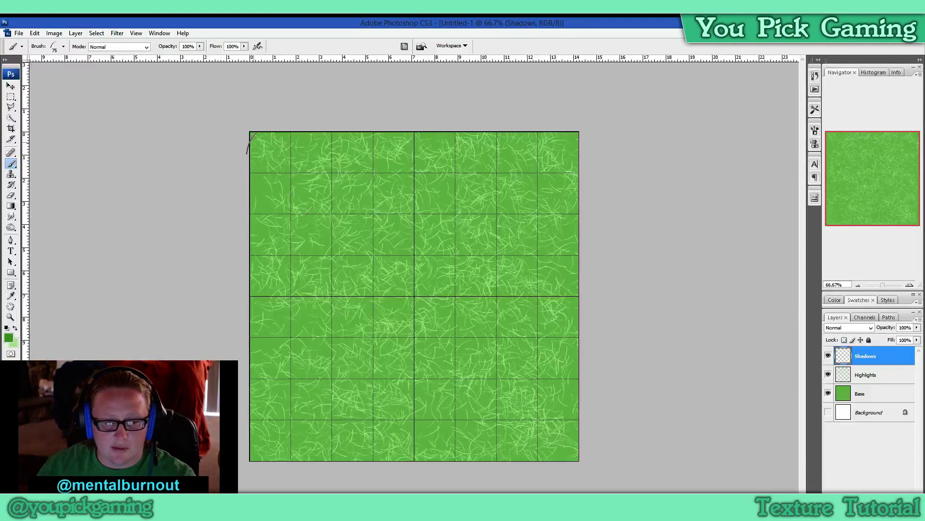
pyautogui.moveTo(265, 150)
pyautogui.mouseDown()
pyautogui.moveTo(472, 149)
pyautogui.moveTo(523, 161)
pyautogui.moveTo(555, 194)
pyautogui.moveTo(515, 212)
pyautogui.moveTo(462, 194)
pyautogui.moveTo(300, 205)
pyautogui.moveTo(284, 238)
pyautogui.moveTo(375, 283)
pyautogui.moveTo(464, 266)
pyautogui.moveTo(552, 272)
pyautogui.moveTo(548, 381)
pyautogui.moveTo(559, 428)
pyautogui.moveTo(485, 438)
pyautogui.moveTo(474, 386)
pyautogui.moveTo(483, 325)
pyautogui.moveTo(402, 329)
pyautogui.moveTo(414, 409)
pyautogui.moveTo(394, 443)
pyautogui.moveTo(318, 443)
pyautogui.moveTo(293, 389)
pyautogui.moveTo(334, 332)
pyautogui.moveTo(261, 318)
pyautogui.moveTo(249, 355)
pyautogui.moveTo(290, 389)
pyautogui.moveTo(246, 444)
pyautogui.moveTo(273, 258)
pyautogui.mouseUp()
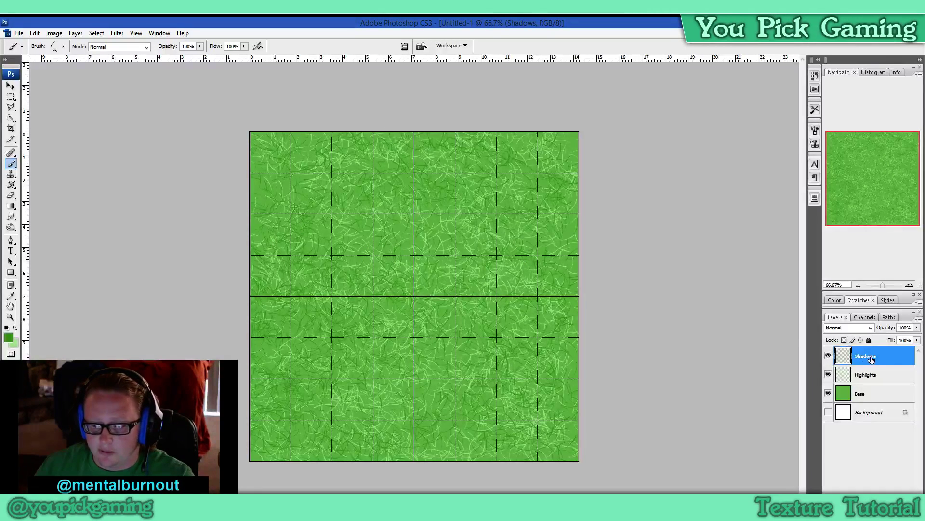
# - Try the blend modes on the Shadows layer one after another, from Dissolve through Luminosity
pyautogui.click(871, 328)
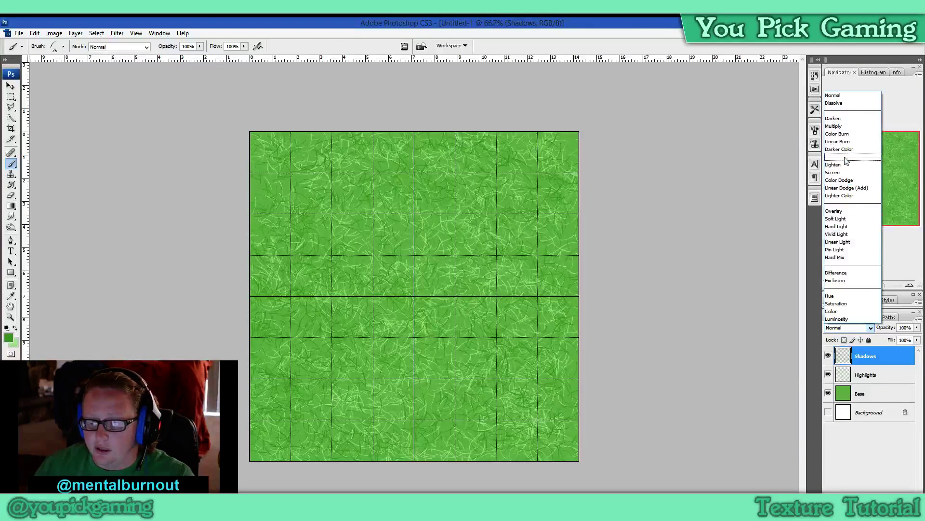
pyautogui.click(836, 98)
pyautogui.press('Down')
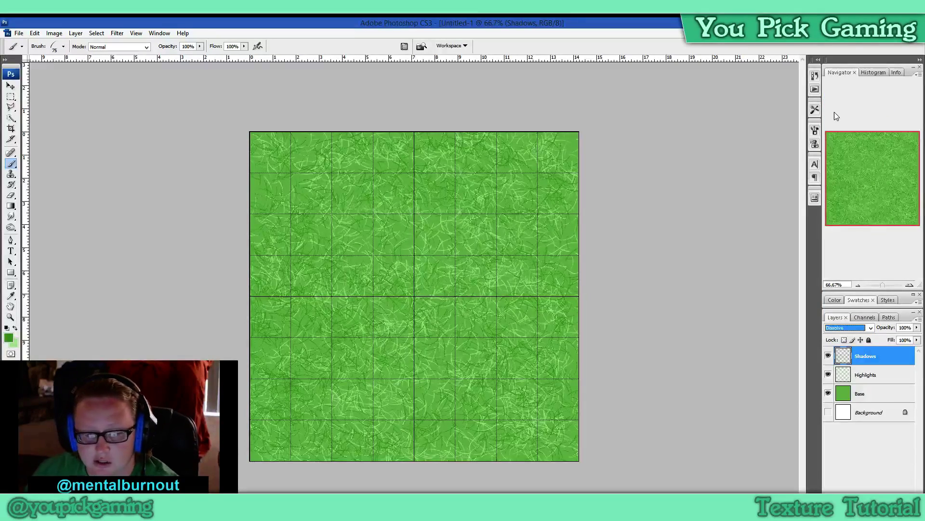
pyautogui.press('Down')
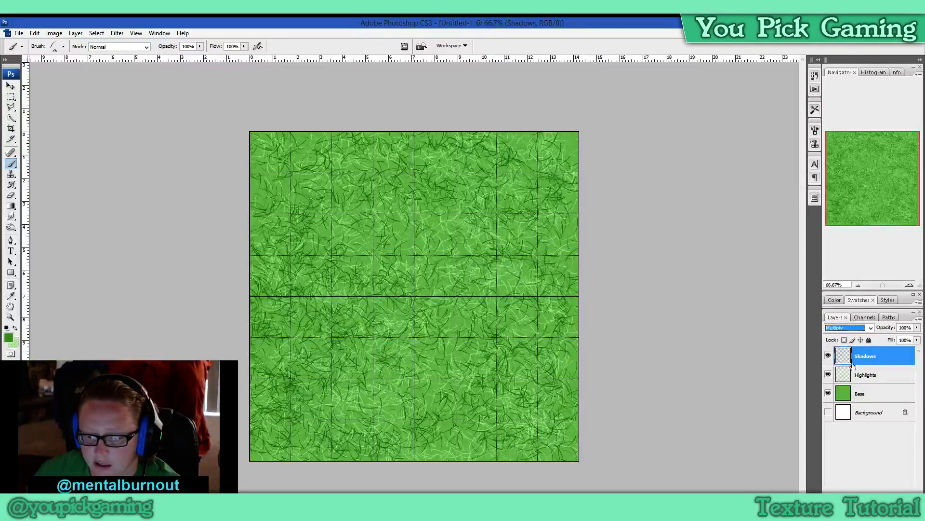
pyautogui.press('Down')
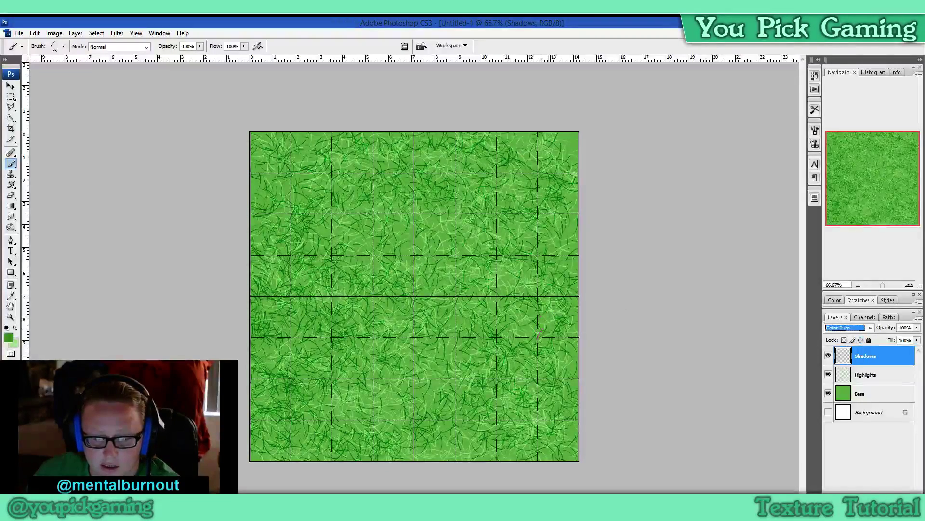
pyautogui.scroll(-4, 864, 328)
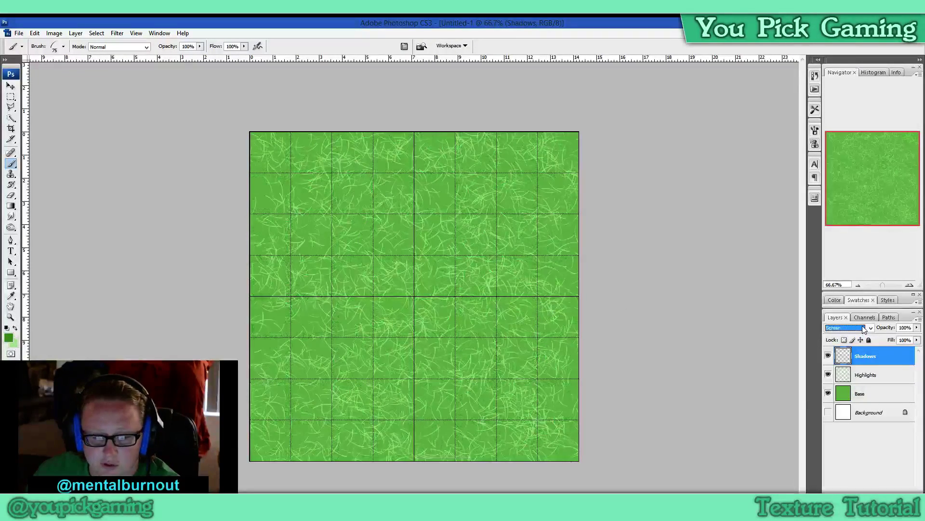
pyautogui.scroll(1, 864, 328)
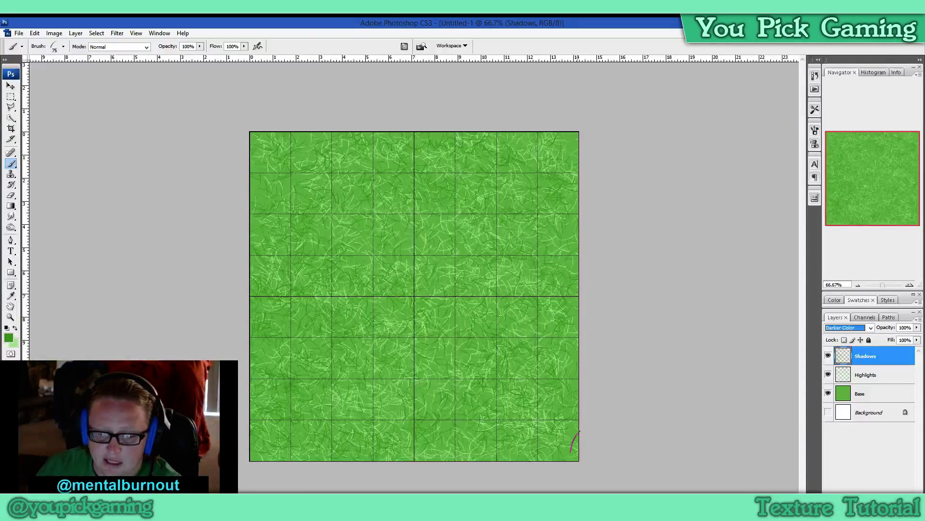
pyautogui.press('Down')
pyautogui.press('Down')
pyautogui.press('Down')
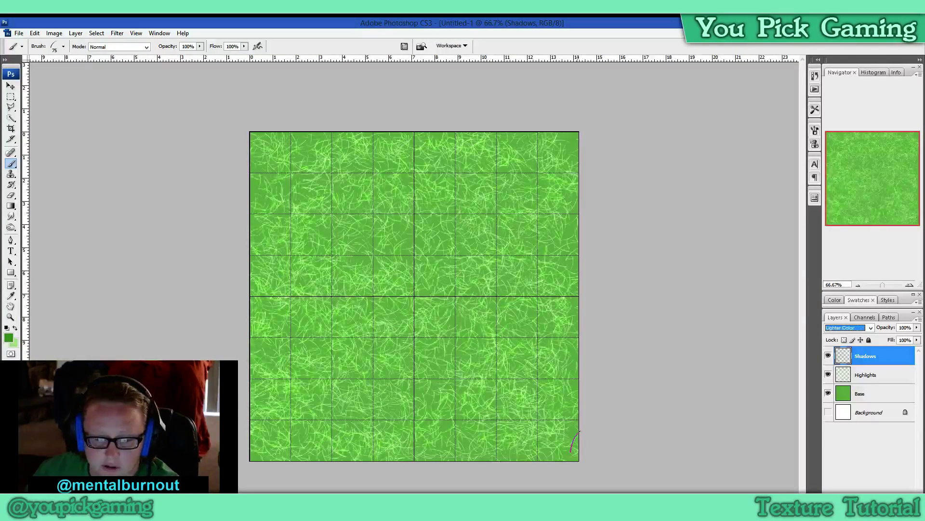
pyautogui.press('Down')
pyautogui.press('Down')
pyautogui.press('Down')
pyautogui.press('Down')
pyautogui.press('Down')
pyautogui.press('Down')
pyautogui.press('Down')
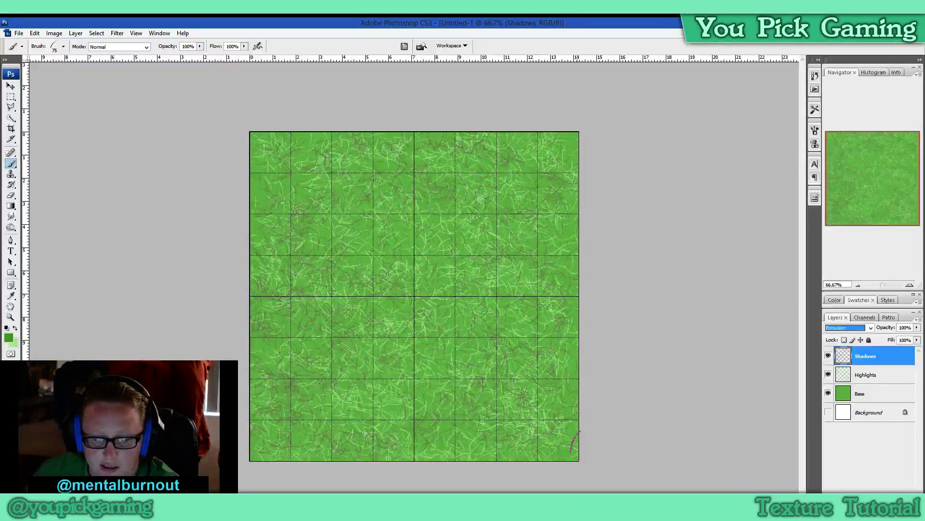
pyautogui.press('Down')
pyautogui.press('Down')
pyautogui.press('Down')
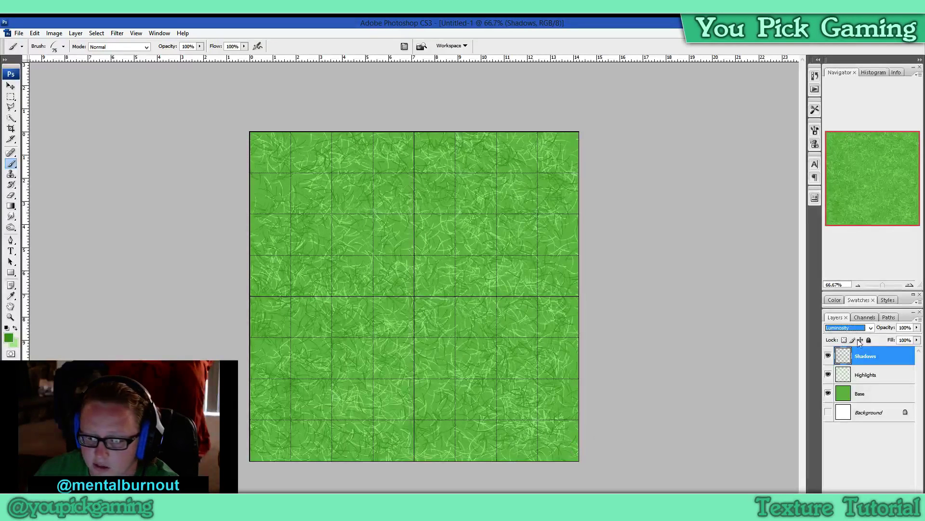
# - Set the Shadows layer's blend mode to Darker Color
pyautogui.click(870, 328)
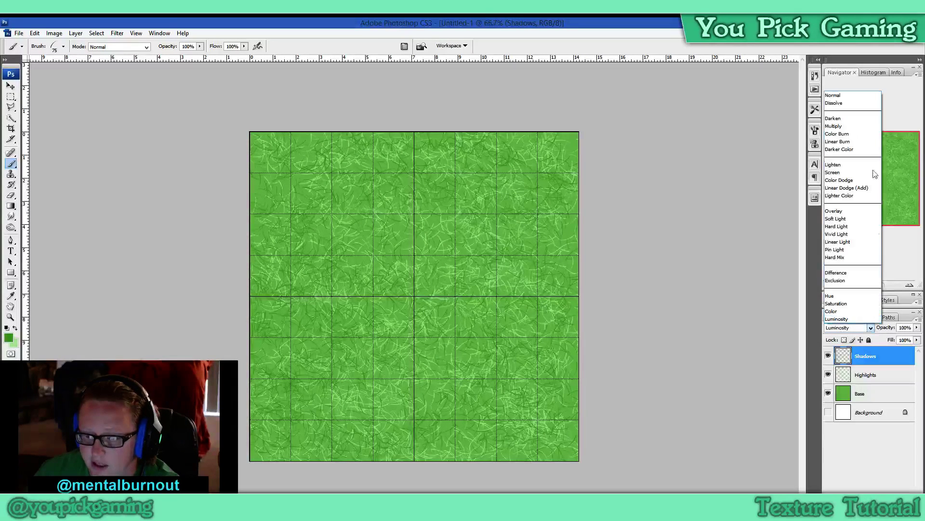
pyautogui.click(849, 151)
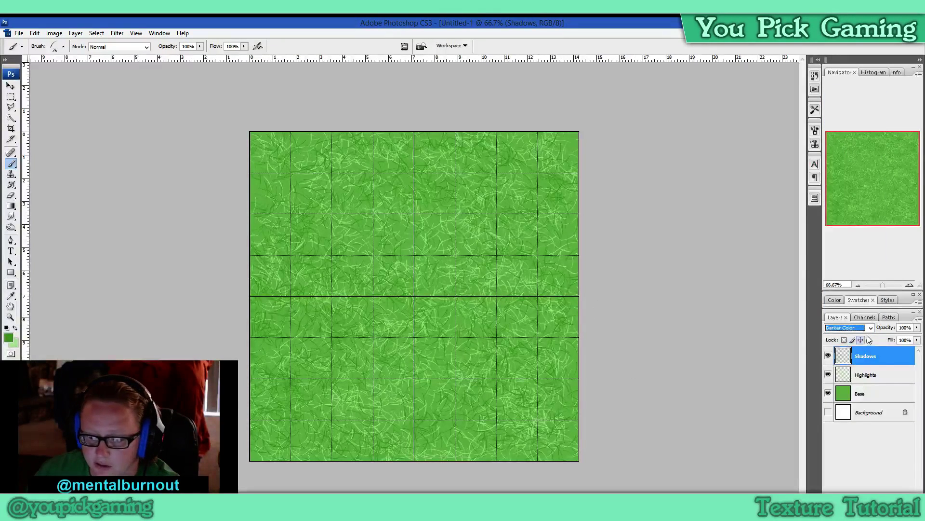
# - Try the blend modes on the Highlights layer one after another through Luminosity, and return the layer to Normal
pyautogui.click(883, 374)
pyautogui.click(871, 328)
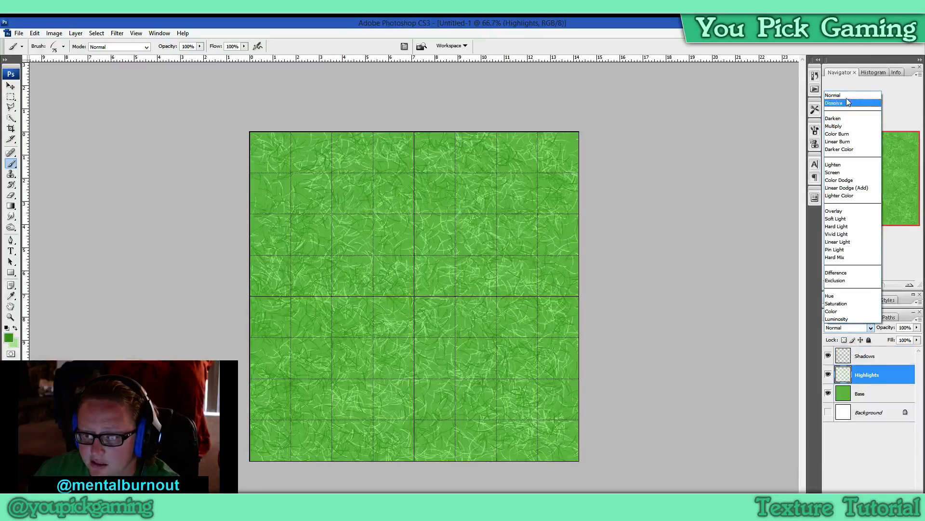
pyautogui.click(834, 126)
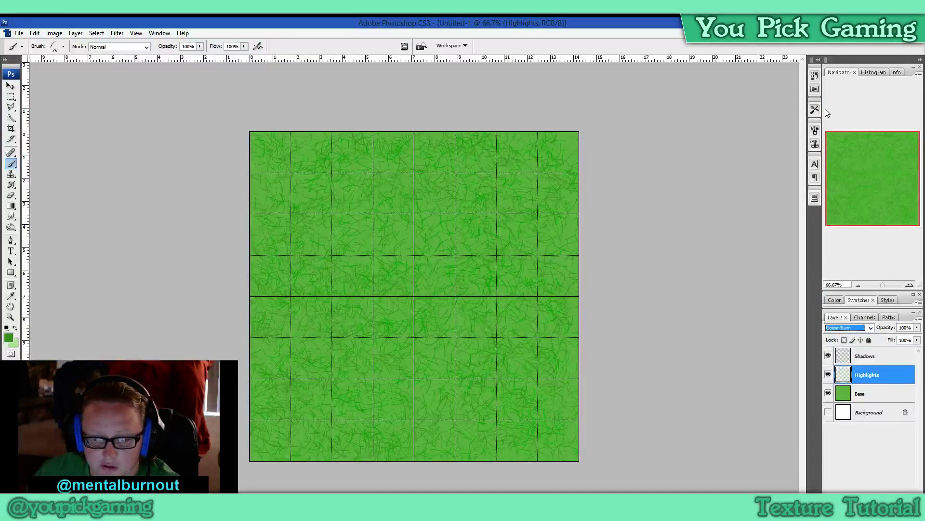
pyautogui.press('Down')
pyautogui.press('Down')
pyautogui.press('Down')
pyautogui.press('Down')
pyautogui.press('Down')
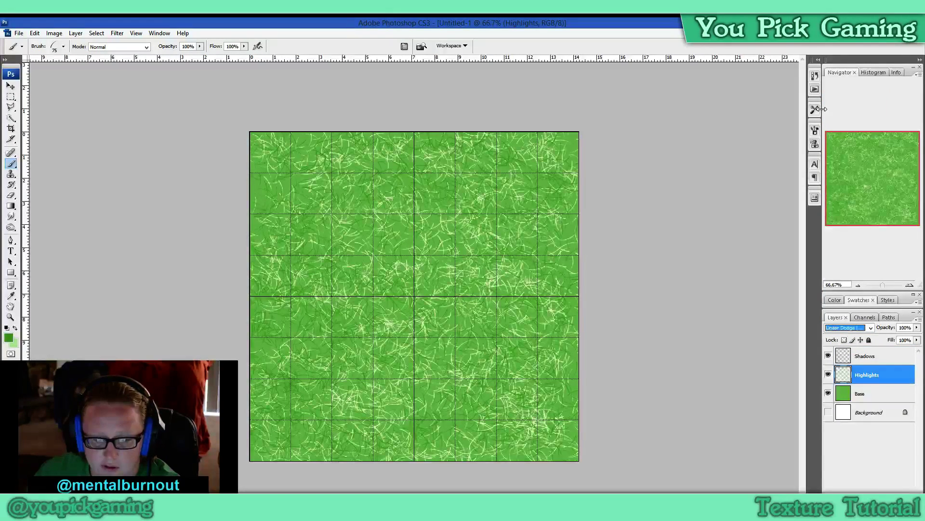
pyautogui.press('Down')
pyautogui.press('Down')
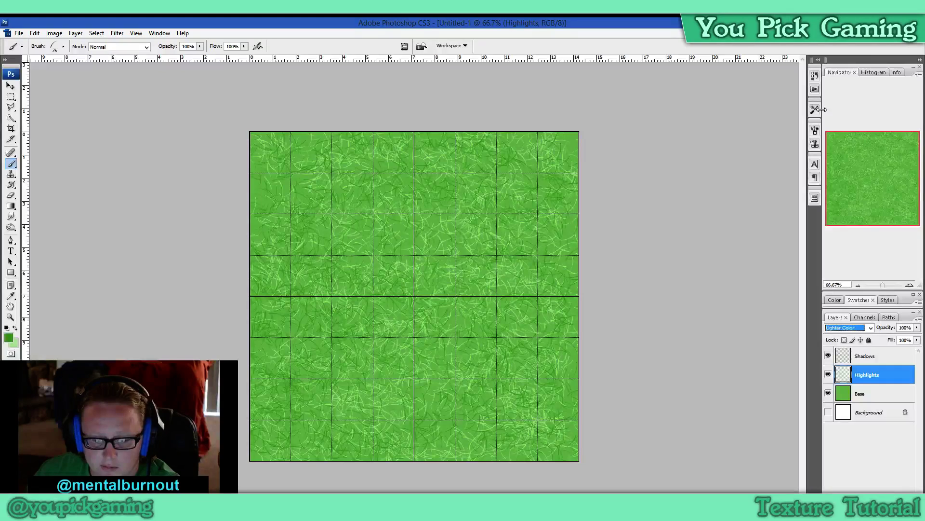
pyautogui.press('Down')
pyautogui.press('Up')
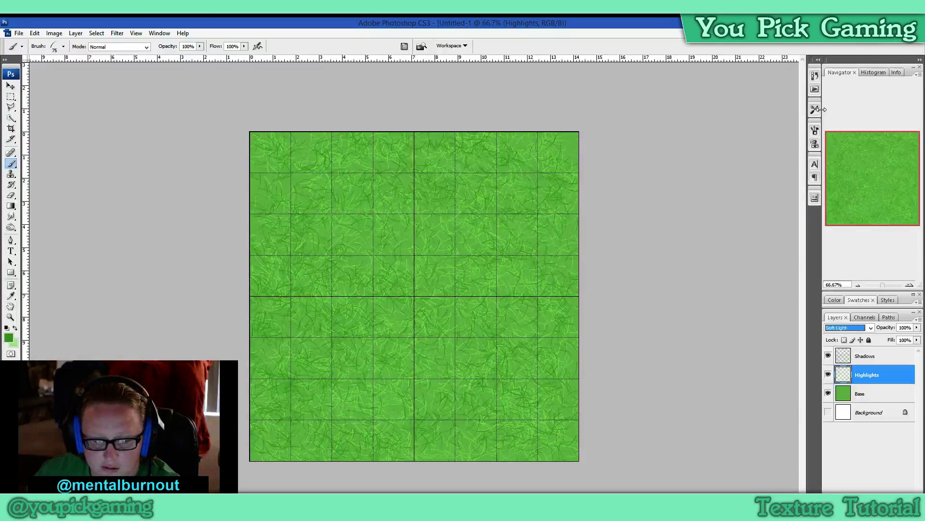
pyautogui.press('Down')
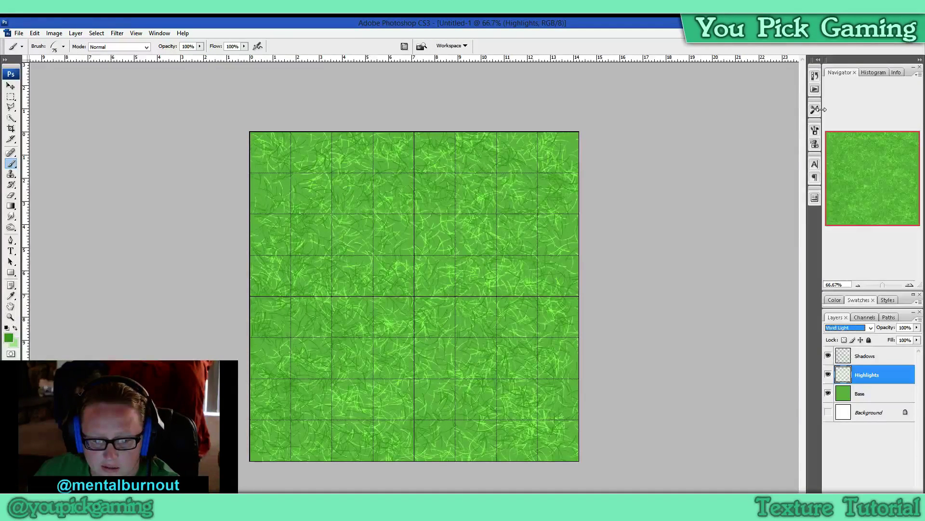
pyautogui.press('Down')
pyautogui.press('Down')
pyautogui.press('Down')
pyautogui.press('Down')
pyautogui.press('Down')
pyautogui.press('Down')
pyautogui.press('Down')
pyautogui.press('Down')
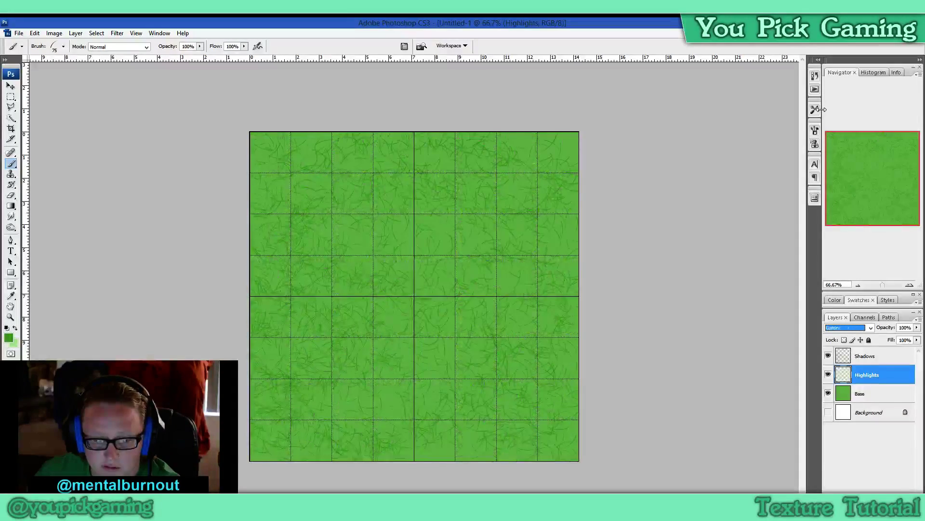
pyautogui.press('Up')
pyautogui.press('Up')
pyautogui.press('Up')
pyautogui.press('Up')
pyautogui.press('Up')
pyautogui.press('Up')
pyautogui.press('Up')
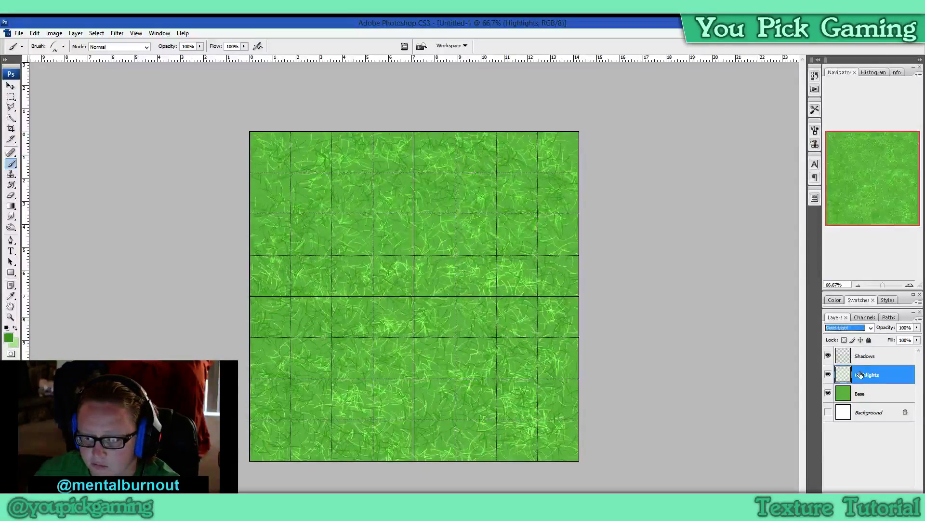
pyautogui.press('Up')
pyautogui.press('Up')
pyautogui.press('Up')
pyautogui.press('Up')
pyautogui.press('Up')
pyautogui.press('Up')
pyautogui.press('Up')
pyautogui.press('Up')
pyautogui.press('Up')
pyautogui.press('Up')
pyautogui.press('Up')
pyautogui.press('Up')
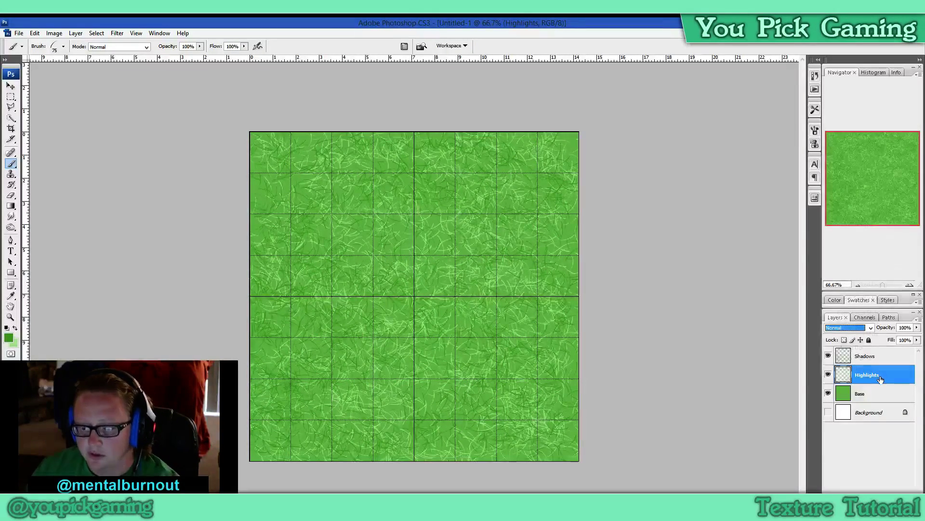
# - Duplicate the Highlights layer within the same document, keeping the suggested name
pyautogui.rightClick(881, 378)
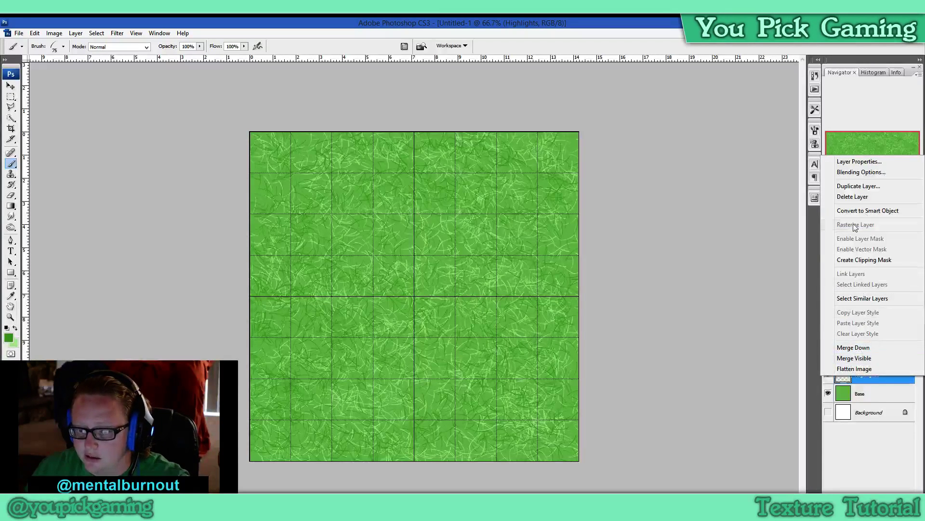
pyautogui.click(725, 362)
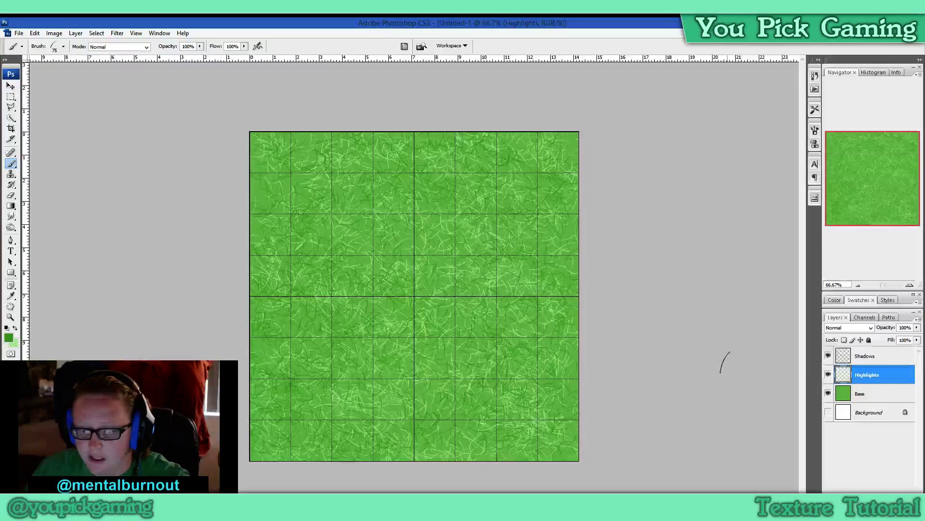
pyautogui.rightClick(876, 376)
pyautogui.click(873, 181)
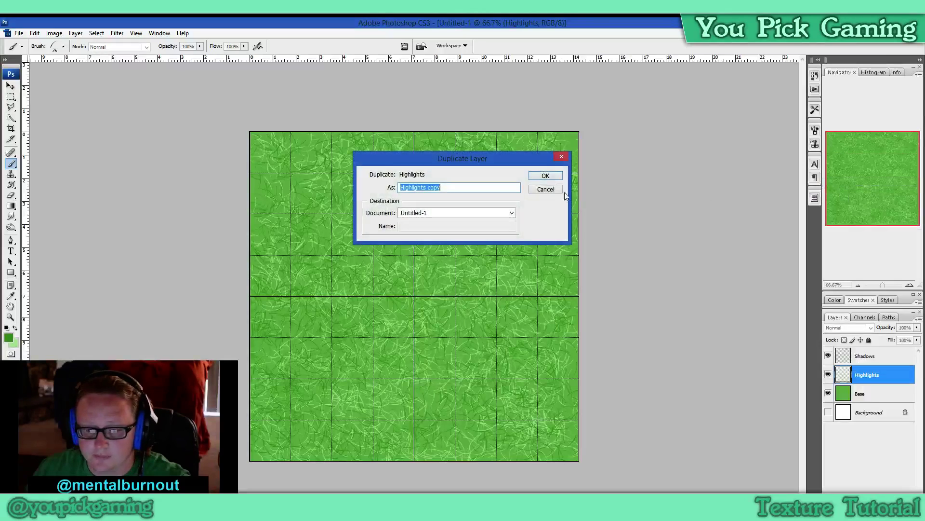
pyautogui.click(554, 178)
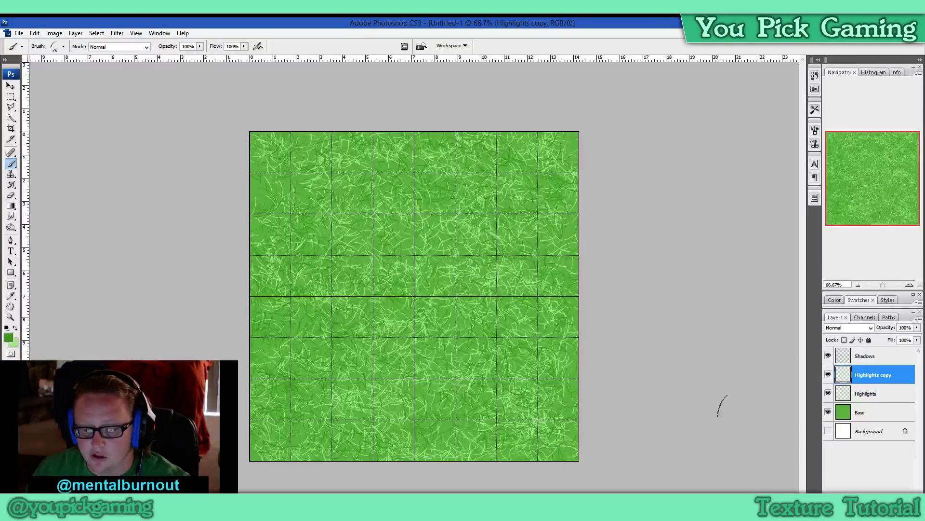
# - Duplicate the Shadows layer within the same document, keeping the suggested name
pyautogui.rightClick(881, 362)
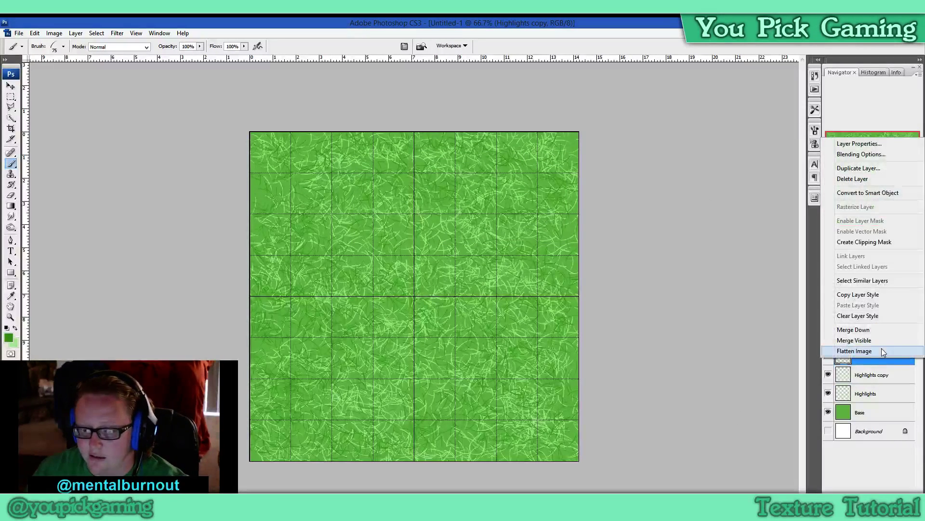
pyautogui.click(884, 169)
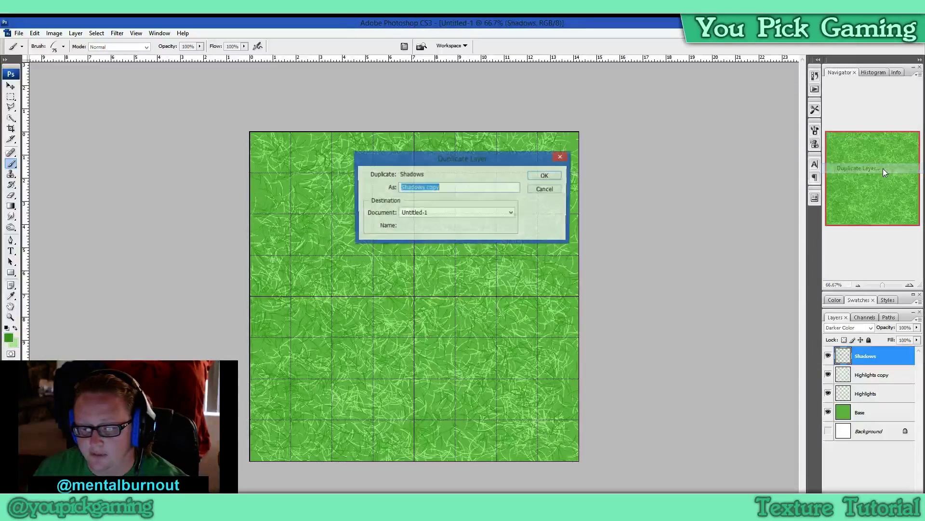
pyautogui.click(544, 176)
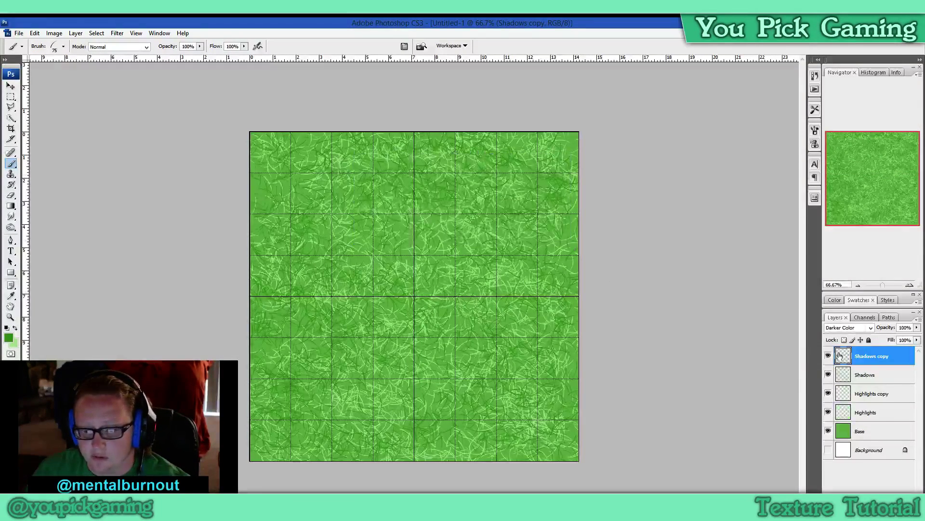
# - Set the Shadows copy layer's blend mode to Normal
pyautogui.click(871, 327)
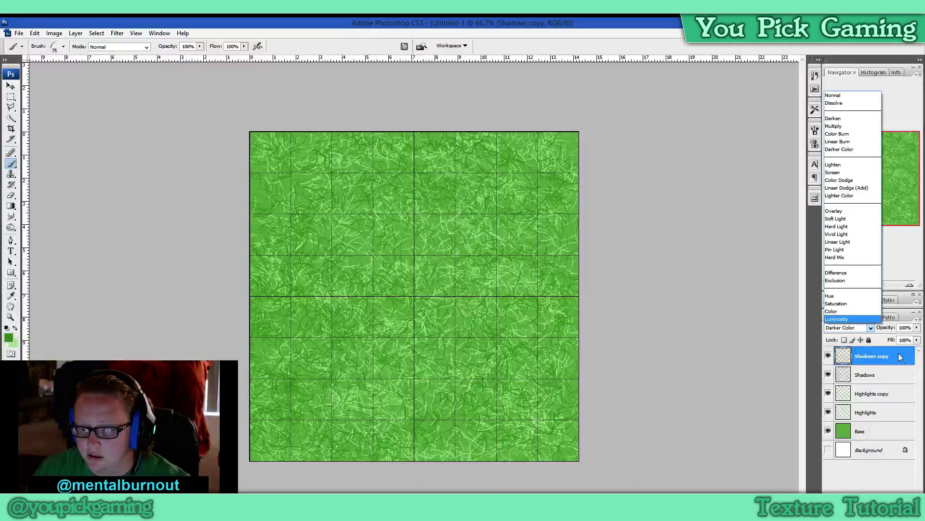
pyautogui.click(842, 96)
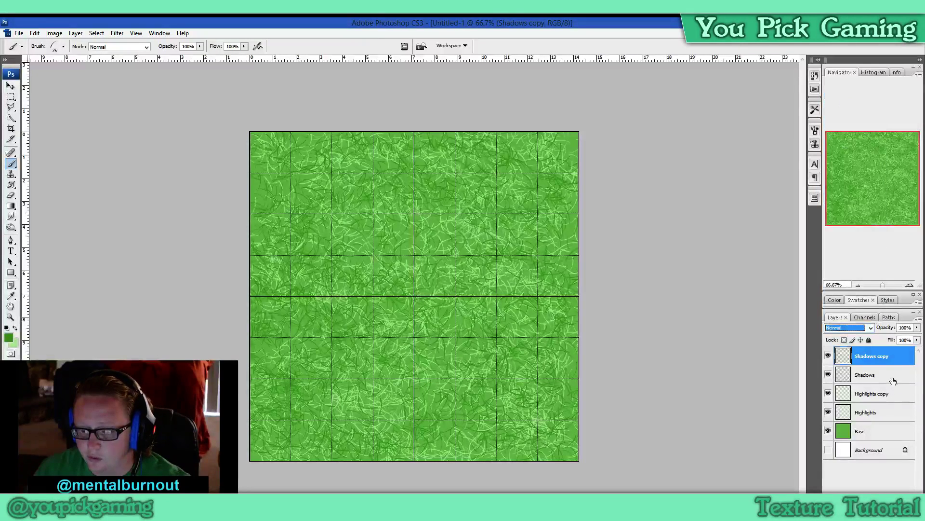
pyautogui.click(894, 381)
pyautogui.click(894, 358)
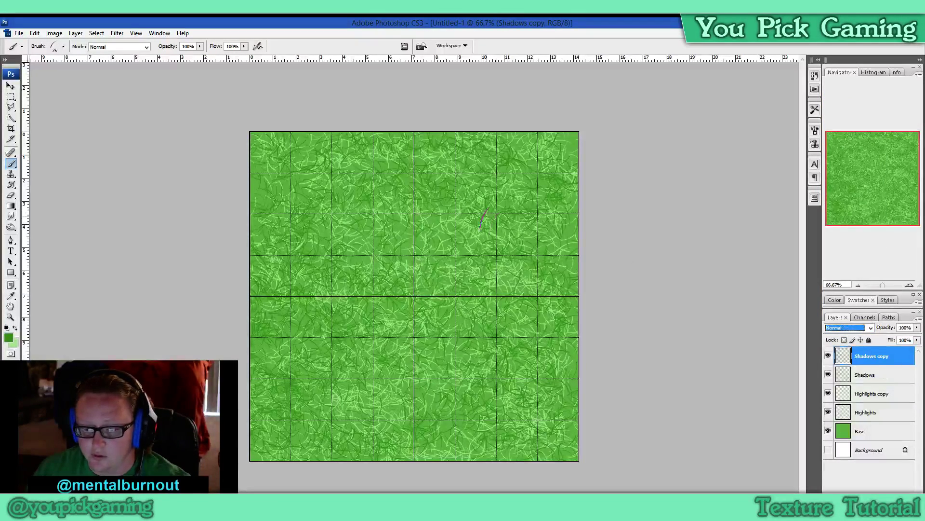
pyautogui.click(11, 86)
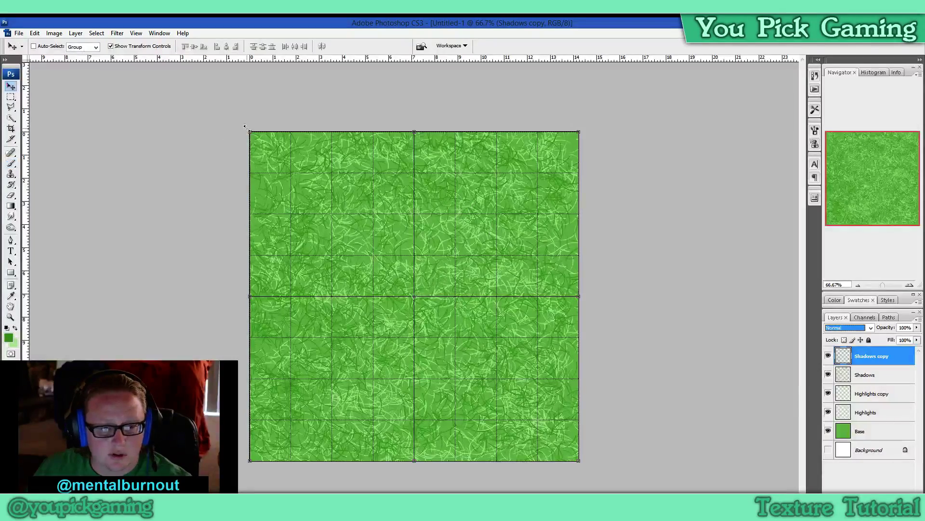
pyautogui.moveTo(243, 132); pyautogui.dragTo(371, 63)
pyautogui.moveTo(421, 232); pyautogui.dragTo(383, 204)
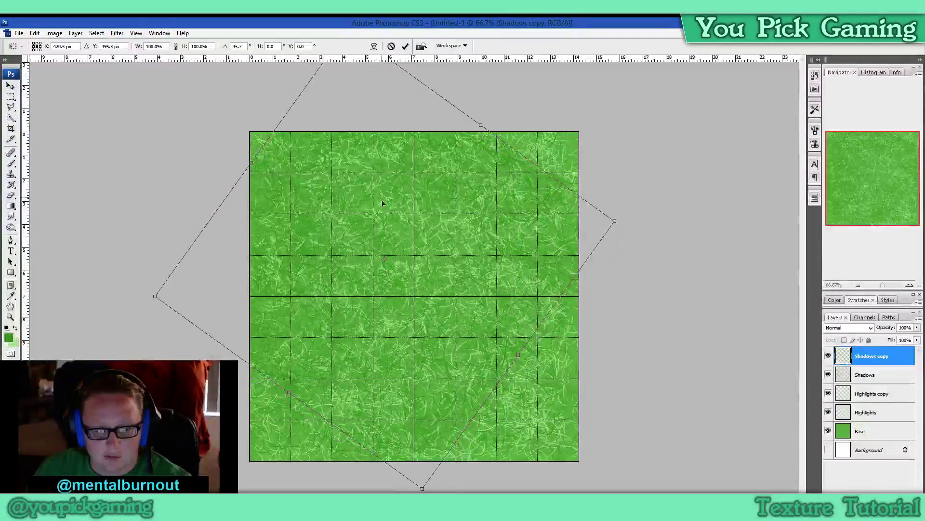
pyautogui.moveTo(518, 354); pyautogui.dragTo(577, 424)
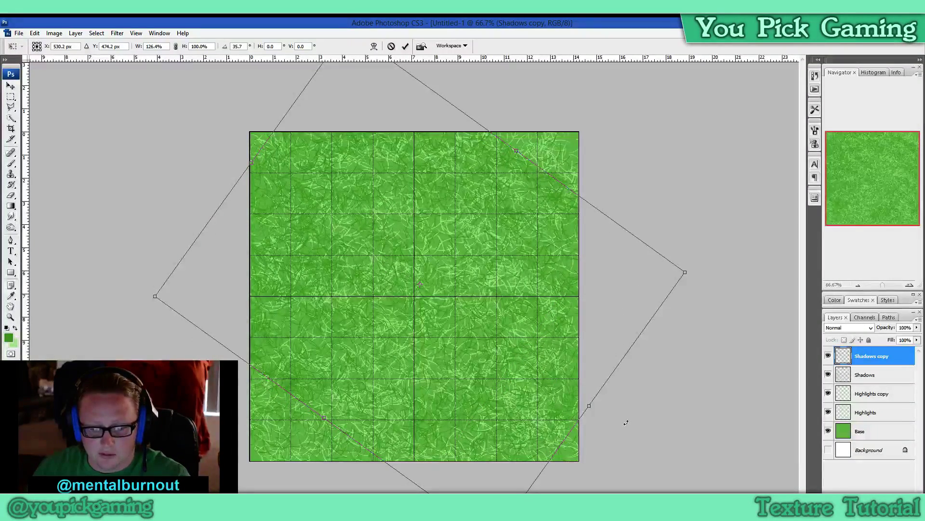
pyautogui.click(391, 46)
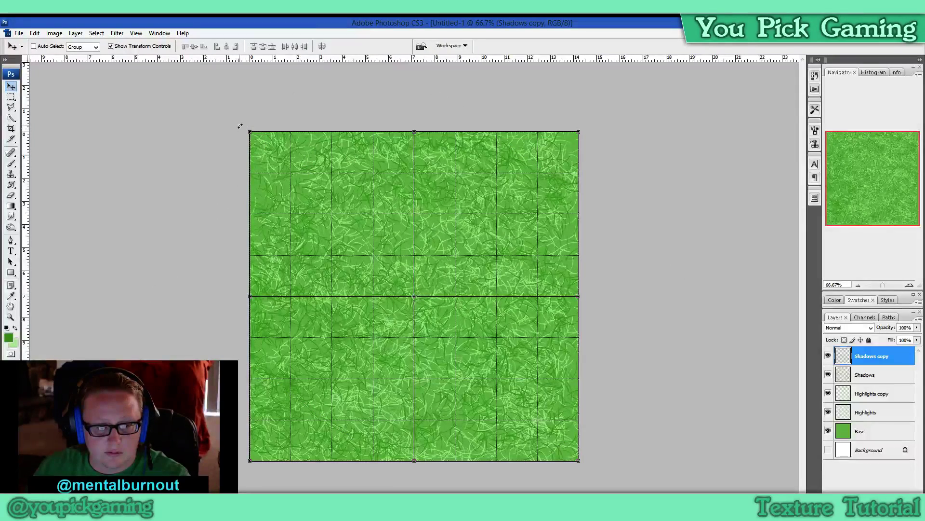
# - Rotate the Shadows copy layer about 22.6°, enlarge it to about 130.1% and position it to cover the whole canvas
pyautogui.moveTo(240, 126); pyautogui.dragTo(298, 13)
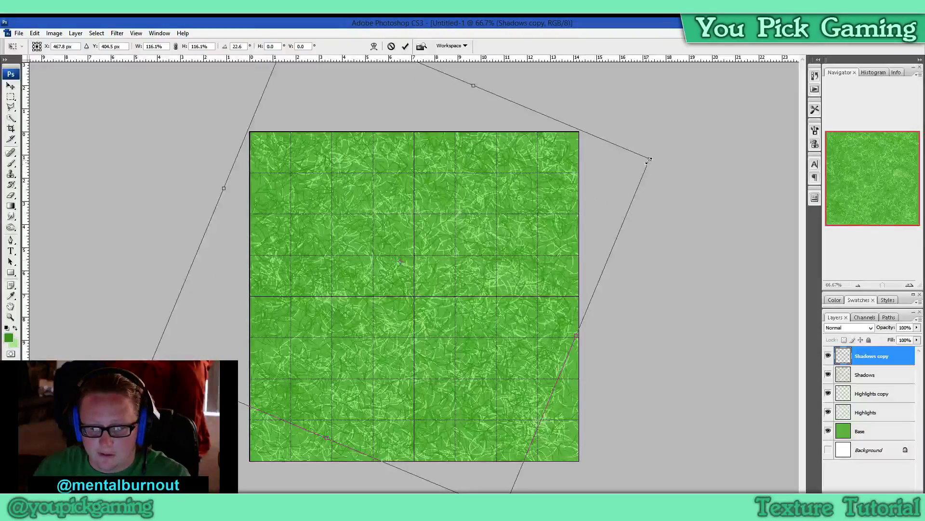
pyautogui.moveTo(651, 158); pyautogui.dragTo(679, 149)
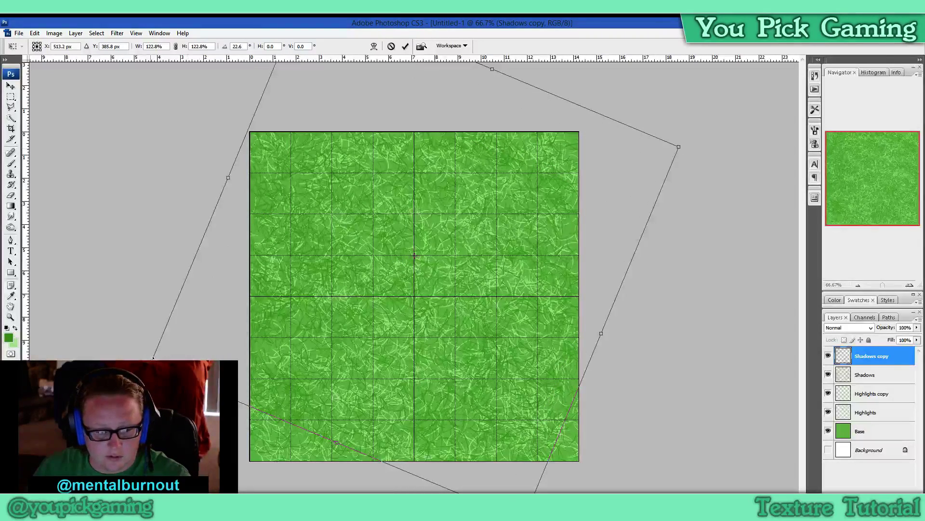
pyautogui.moveTo(151, 364); pyautogui.dragTo(120, 377)
pyautogui.moveTo(301, 351); pyautogui.dragTo(317, 363)
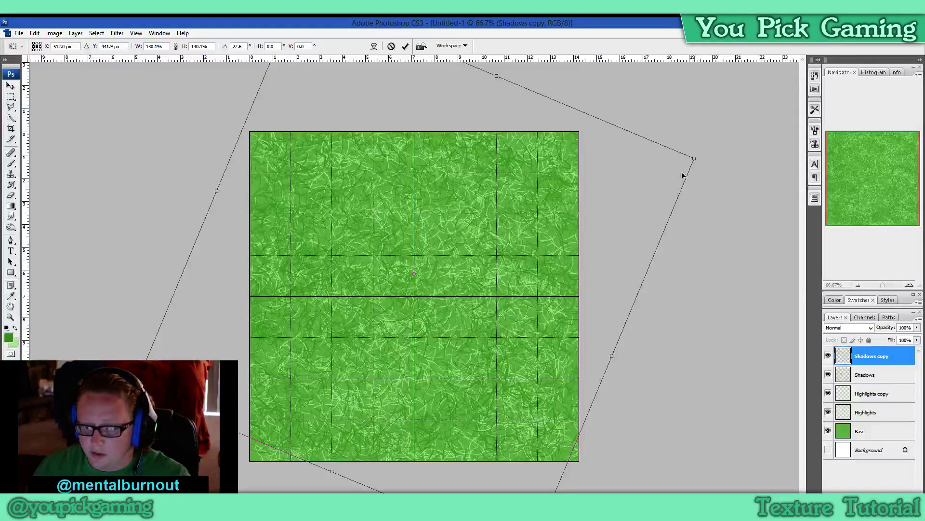
pyautogui.click(406, 47)
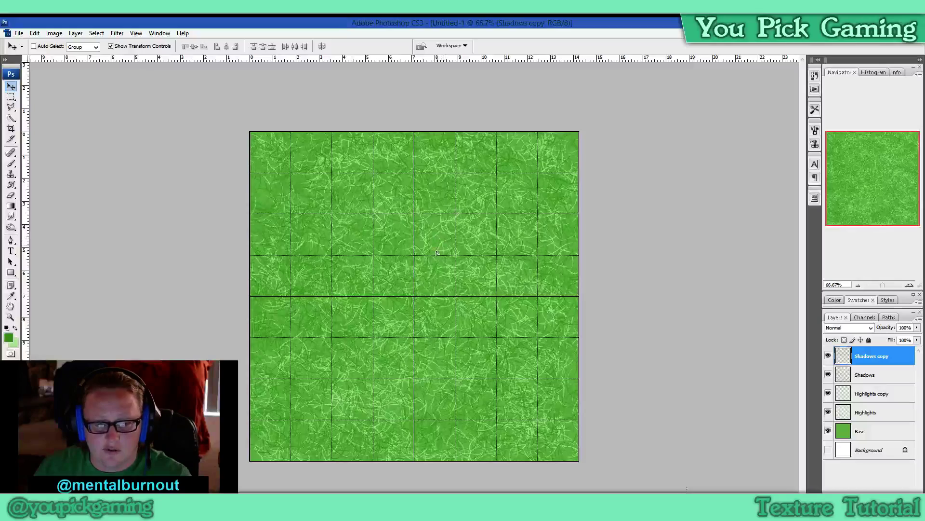
pyautogui.moveTo(437, 253); pyautogui.dragTo(445, 243)
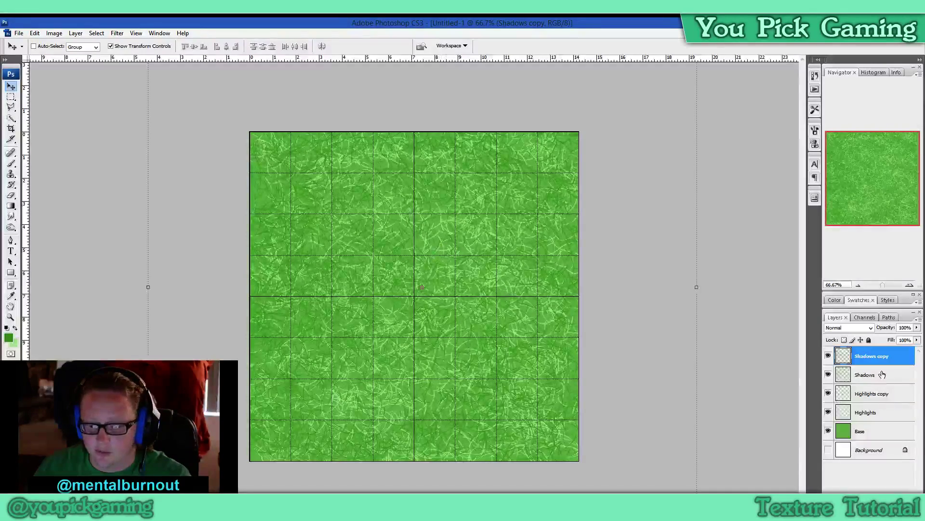
# - Reorder the layers so that Shadows copy sits directly above Base and Highlights copy is at the top of the stack
pyautogui.click(865, 374)
pyautogui.moveTo(465, 298); pyautogui.dragTo(472, 296)
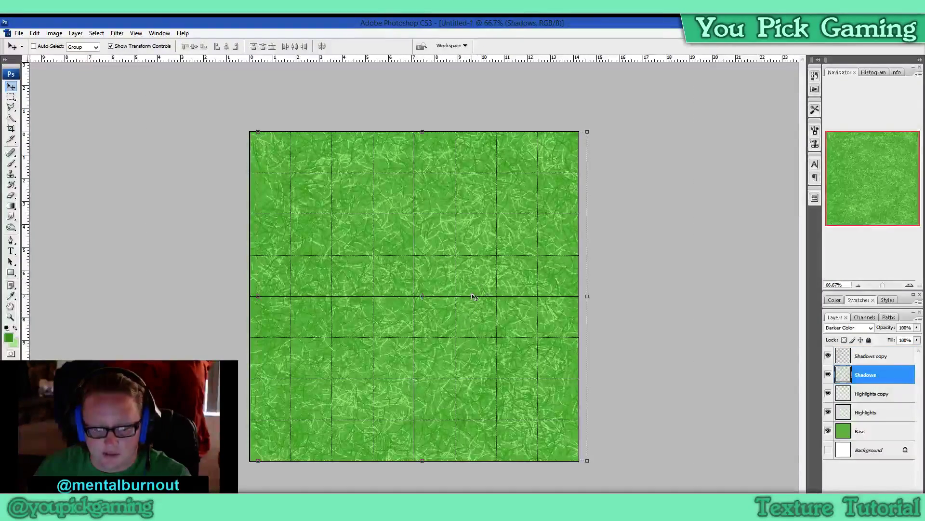
pyautogui.click(889, 359)
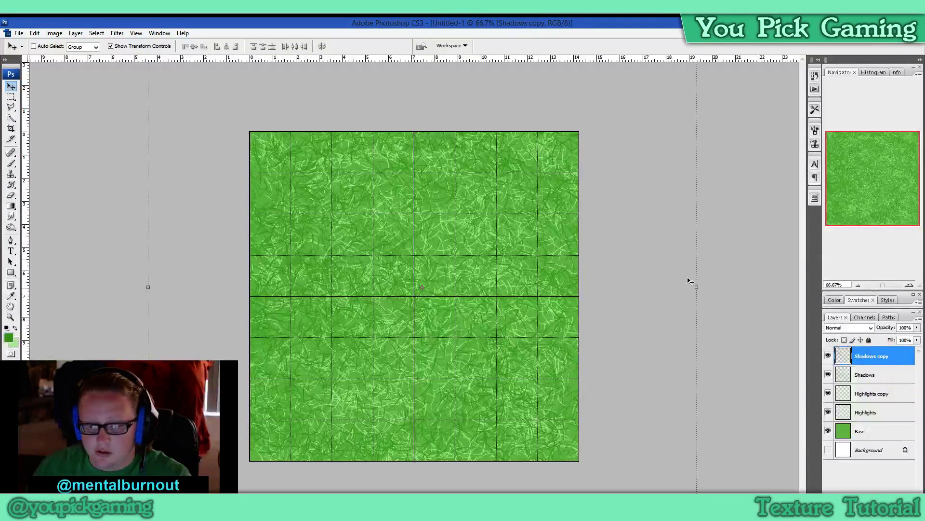
pyautogui.moveTo(894, 359); pyautogui.dragTo(846, 403)
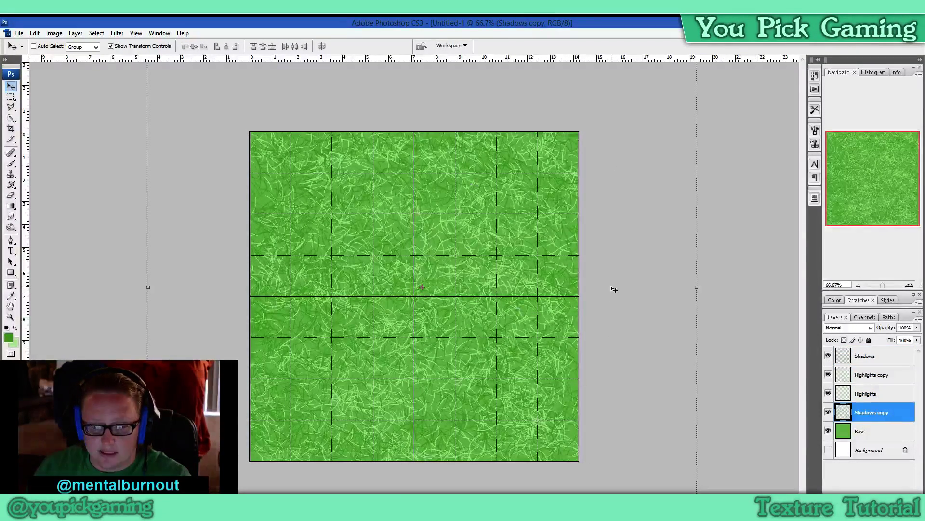
pyautogui.moveTo(903, 413)
pyautogui.mouseDown()
pyautogui.moveTo(898, 389)
pyautogui.moveTo(897, 414)
pyautogui.mouseUp()
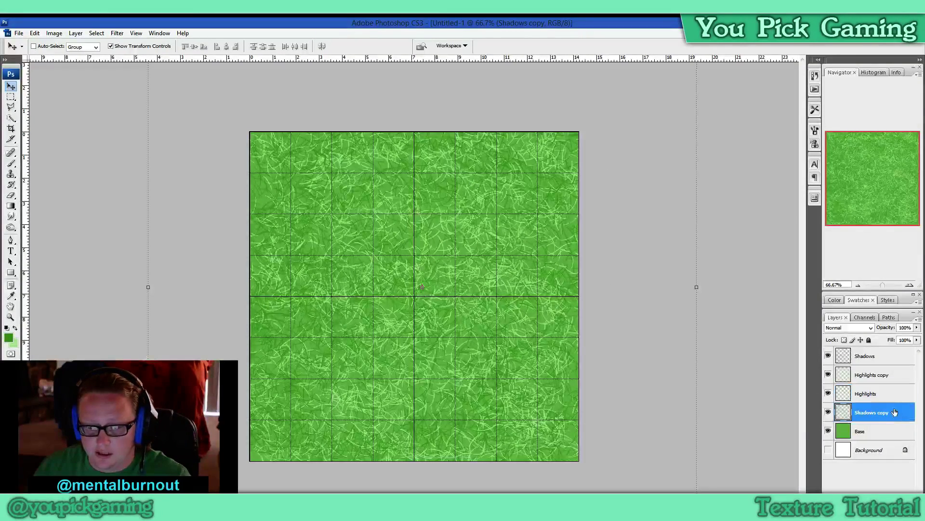
pyautogui.click(892, 376)
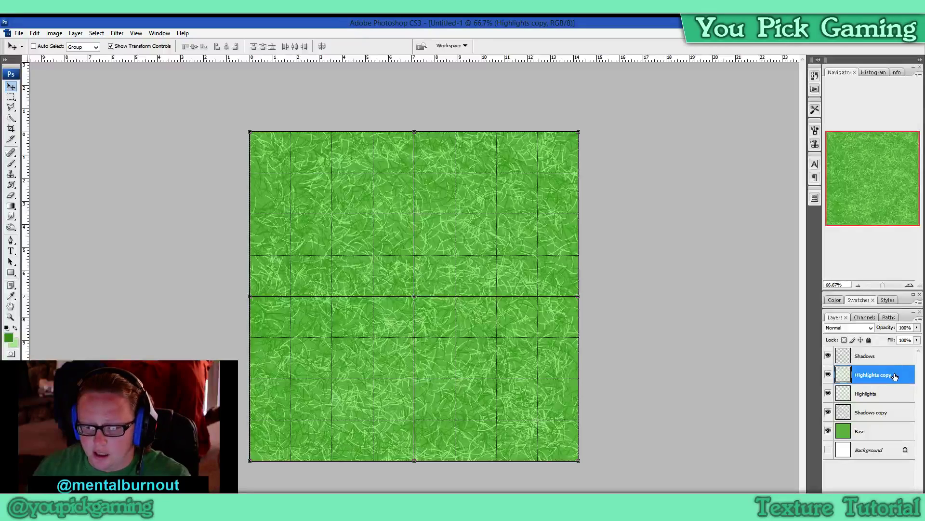
pyautogui.moveTo(895, 376); pyautogui.dragTo(895, 356)
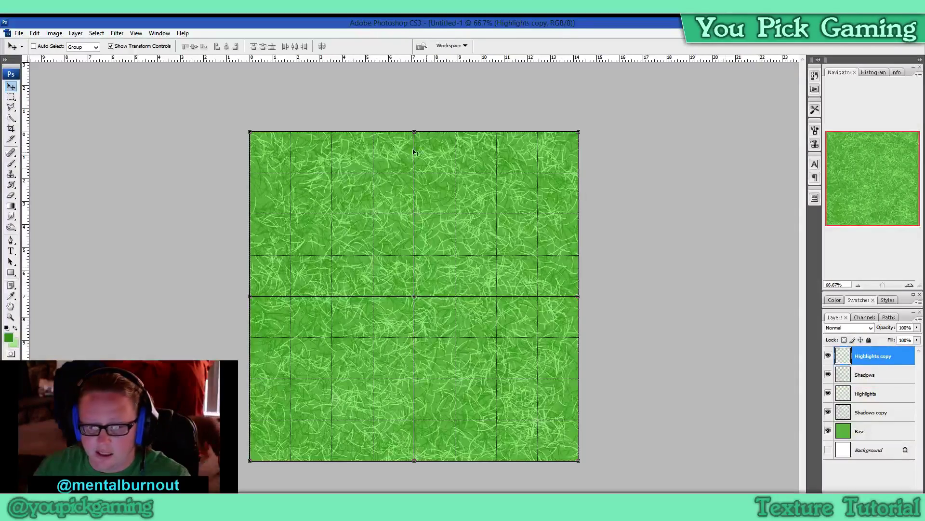
# - Rotate the Highlights copy layer about 35.1° and enlarge it to about 141.5% over the canvas, and place it directly above Base
pyautogui.hotkey('ctrl', 't')
pyautogui.moveTo(243, 128); pyautogui.dragTo(375, 82)
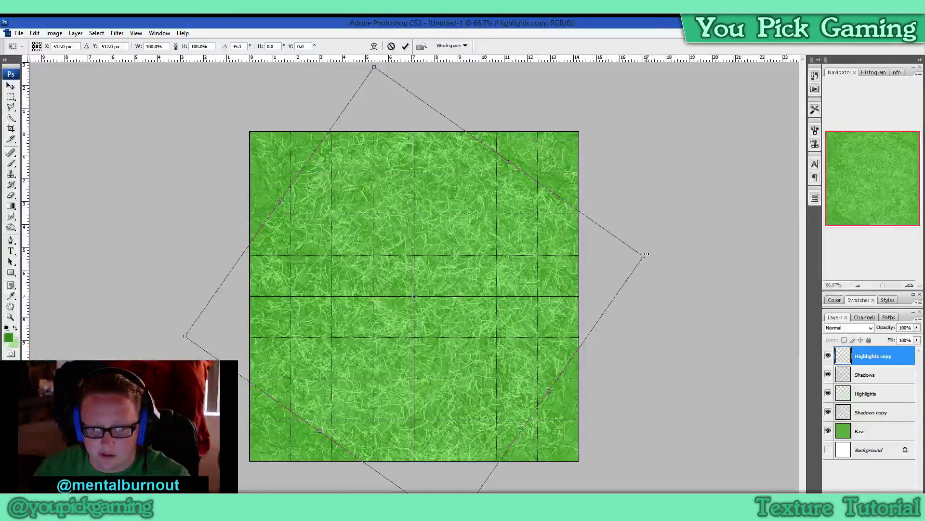
pyautogui.moveTo(646, 254); pyautogui.dragTo(780, 230)
pyautogui.moveTo(534, 317); pyautogui.dragTo(476, 320)
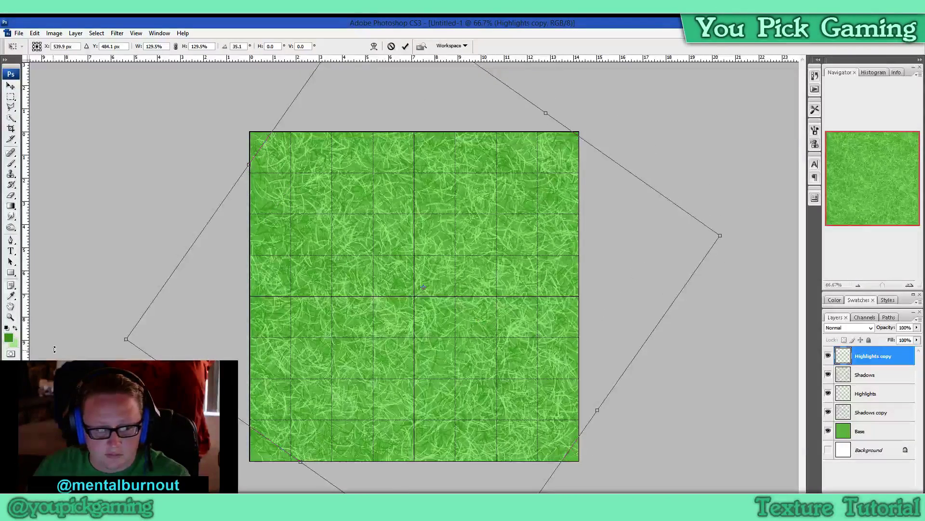
pyautogui.moveTo(126, 332); pyautogui.dragTo(72, 346)
pyautogui.moveTo(508, 263); pyautogui.dragTo(522, 268)
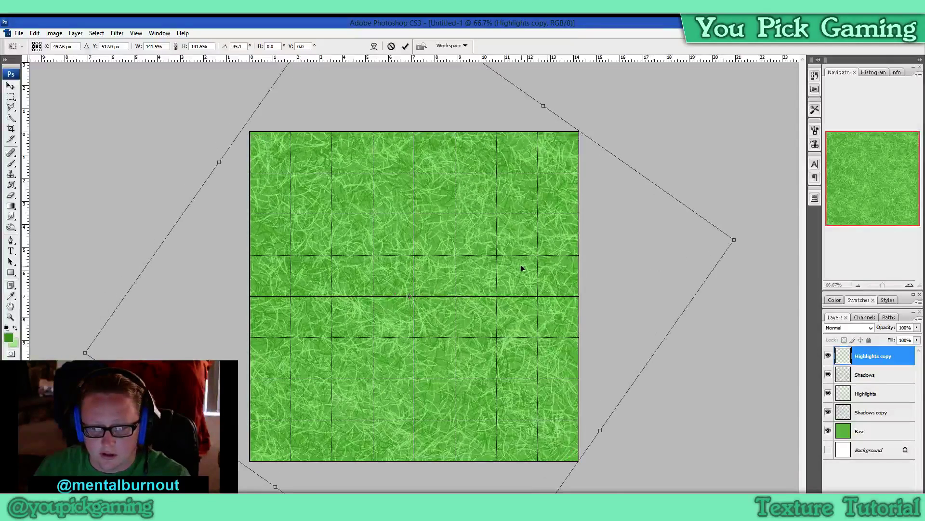
pyautogui.click(405, 46)
pyautogui.moveTo(885, 356); pyautogui.dragTo(895, 418)
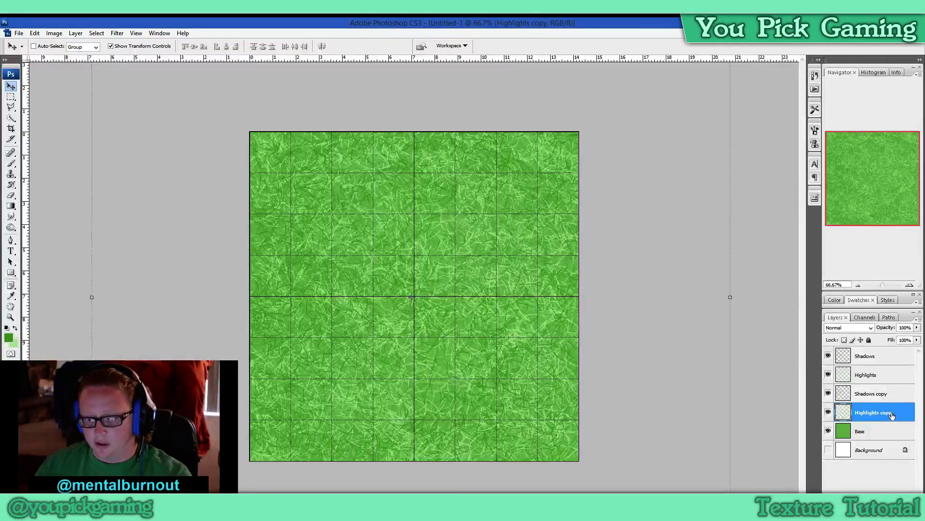
# - Merge the Shadows, Highlights, Shadows copy and Highlights copy layers into one layer
pyautogui.click(880, 358)
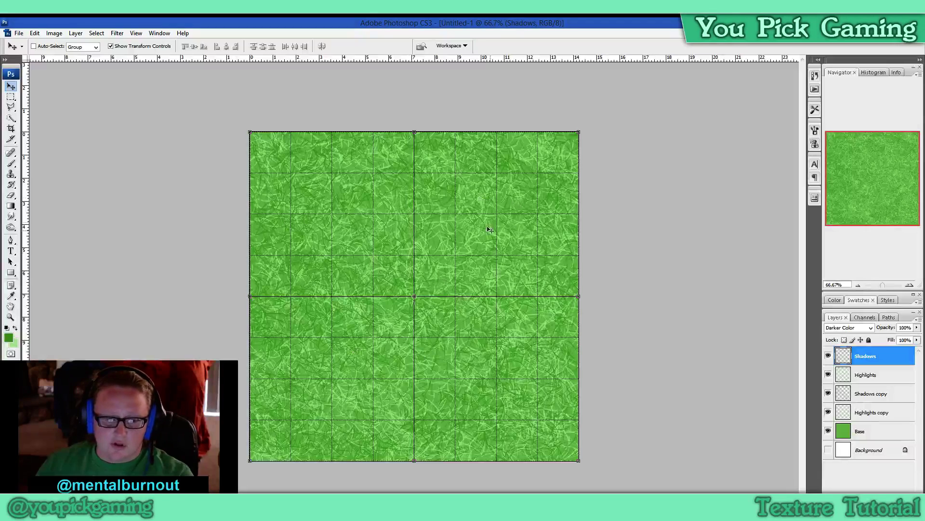
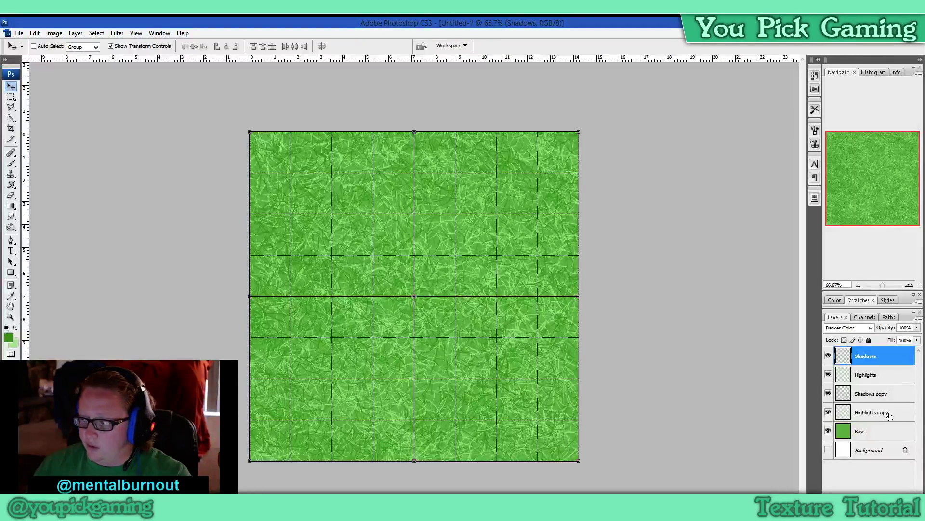
pyautogui.keyDown('shift'); pyautogui.click(890, 416); pyautogui.keyUp('shift')
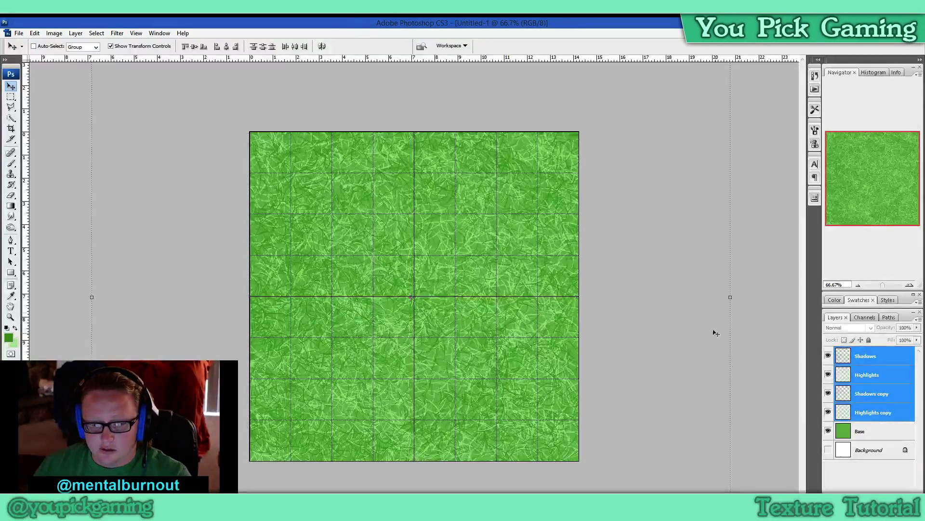
pyautogui.rightClick(888, 415)
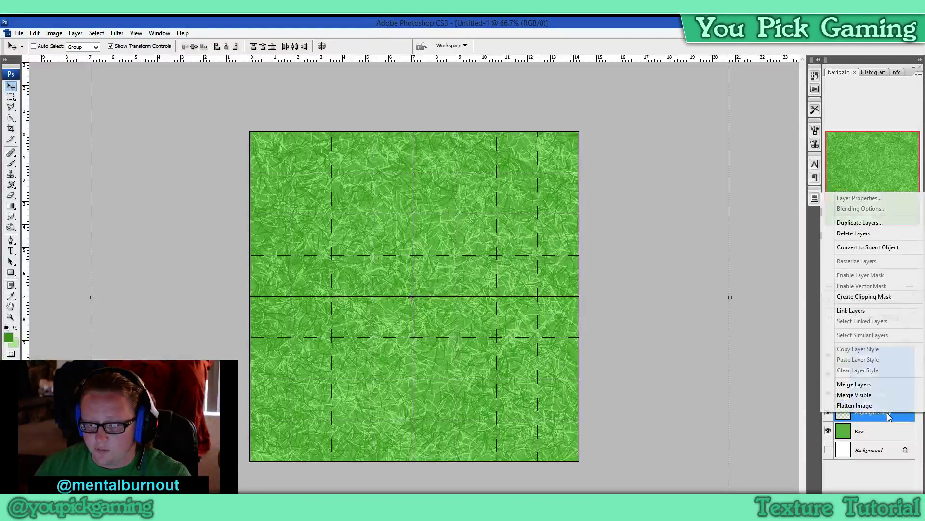
pyautogui.click(872, 385)
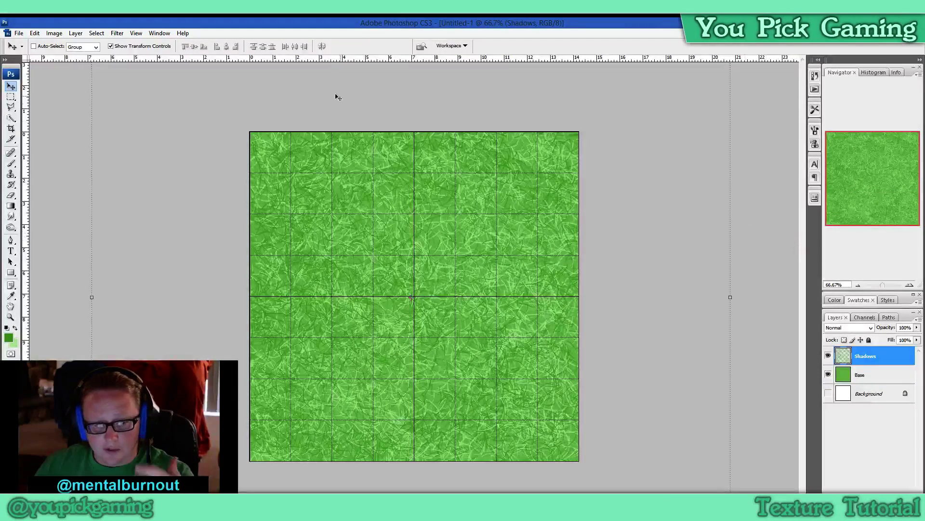
# - Apply the Dry Brush filter to the merged Shadows layer with brush size 4, brush detail 5 and texture 2
pyautogui.click(117, 33)
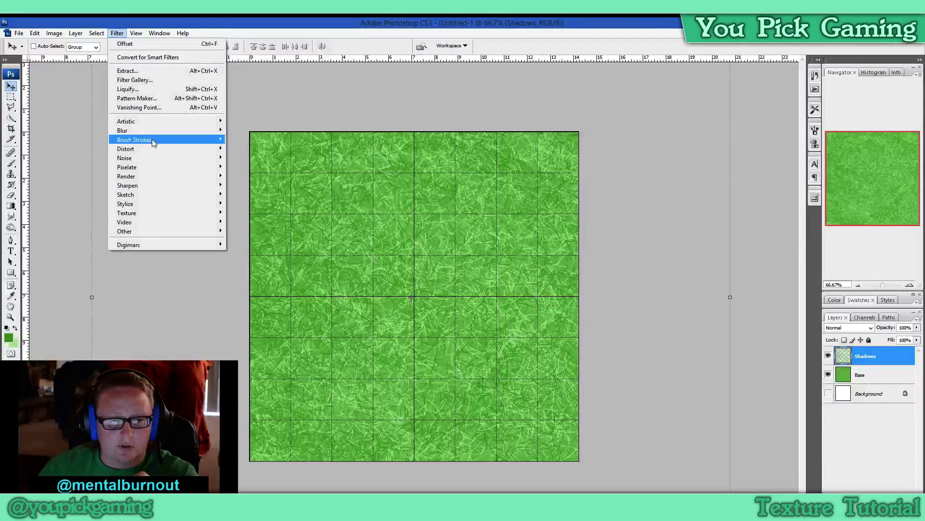
pyautogui.moveTo(174, 124)
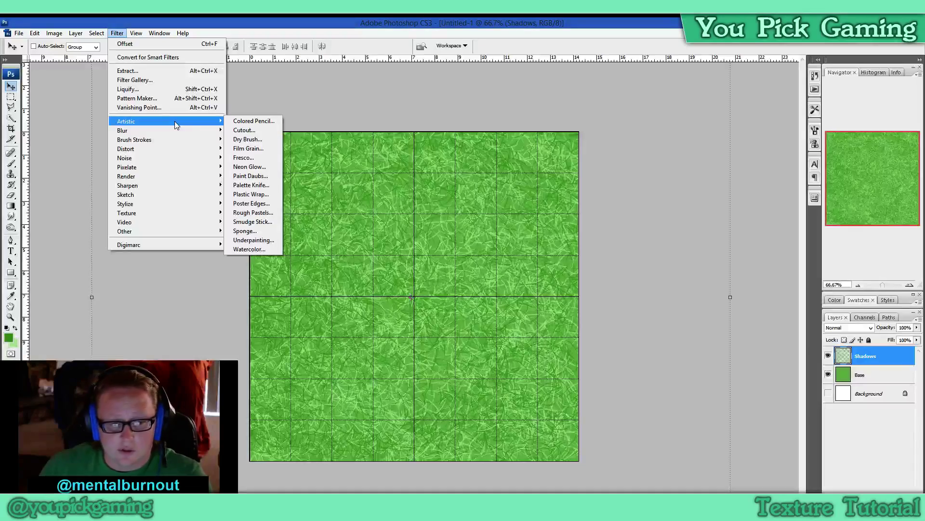
pyautogui.click(250, 139)
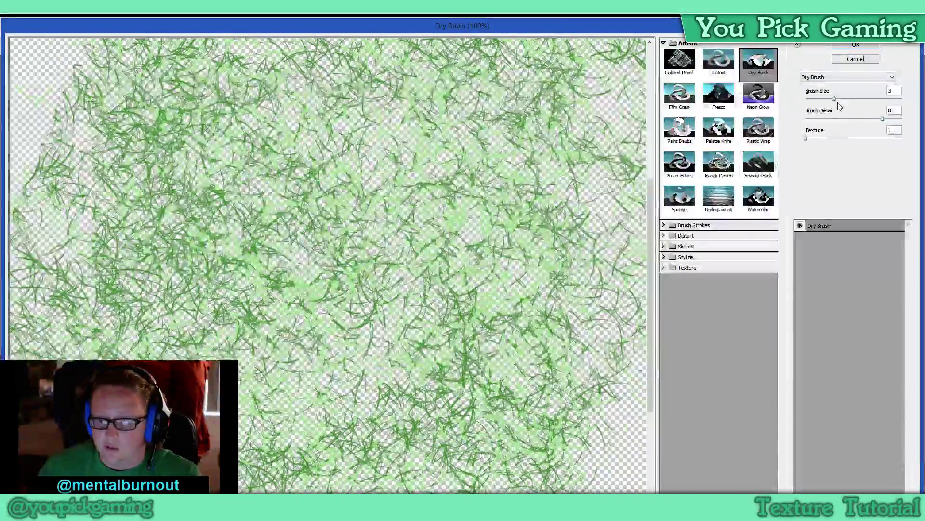
pyautogui.click(835, 99)
pyautogui.moveTo(836, 101); pyautogui.dragTo(855, 121)
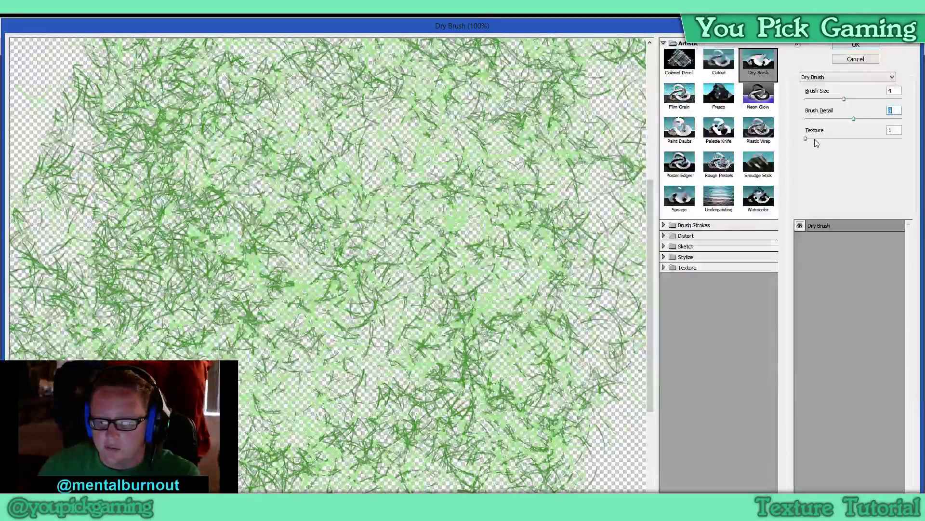
pyautogui.moveTo(808, 141); pyautogui.dragTo(839, 143)
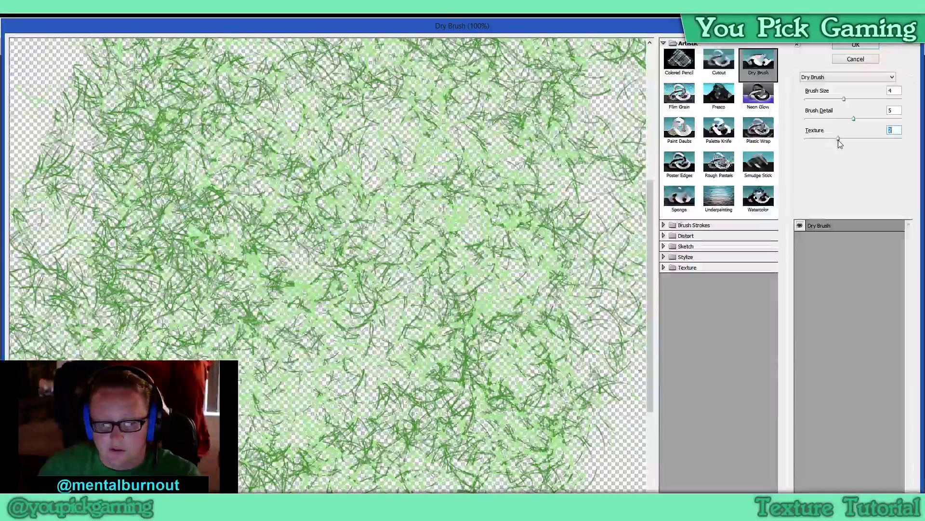
pyautogui.click(853, 46)
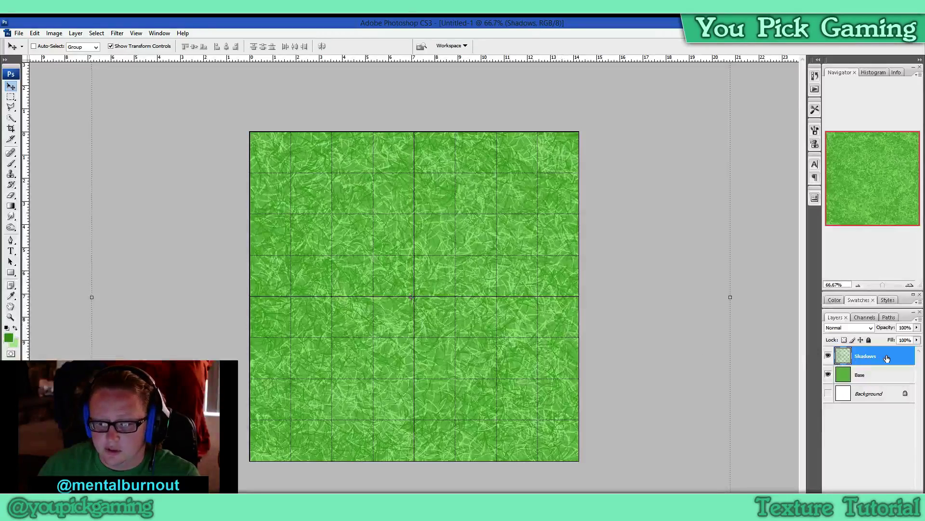
# - Apply the Dry Brush filter to the Shadows layer with brush size 0 and brush detail 4, and shift the layer slightly
pyautogui.click(117, 33)
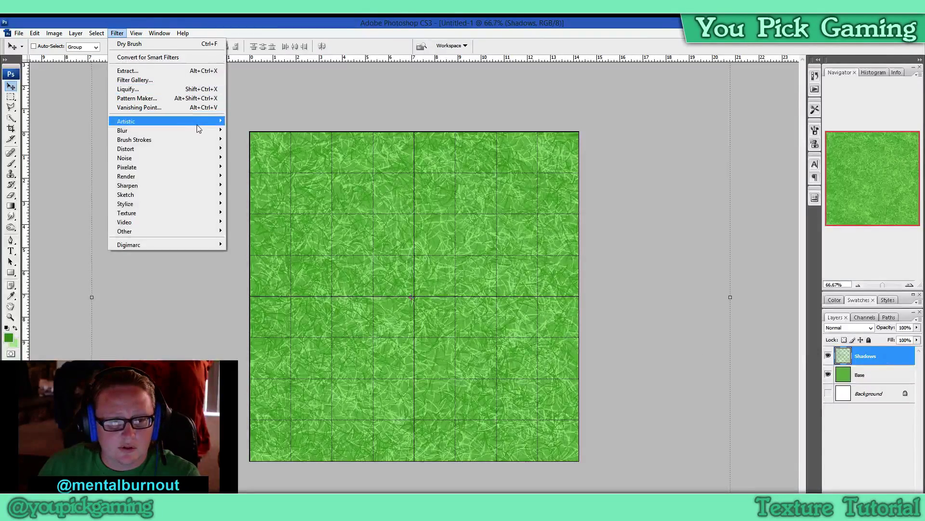
pyautogui.moveTo(207, 123)
pyautogui.click(252, 139)
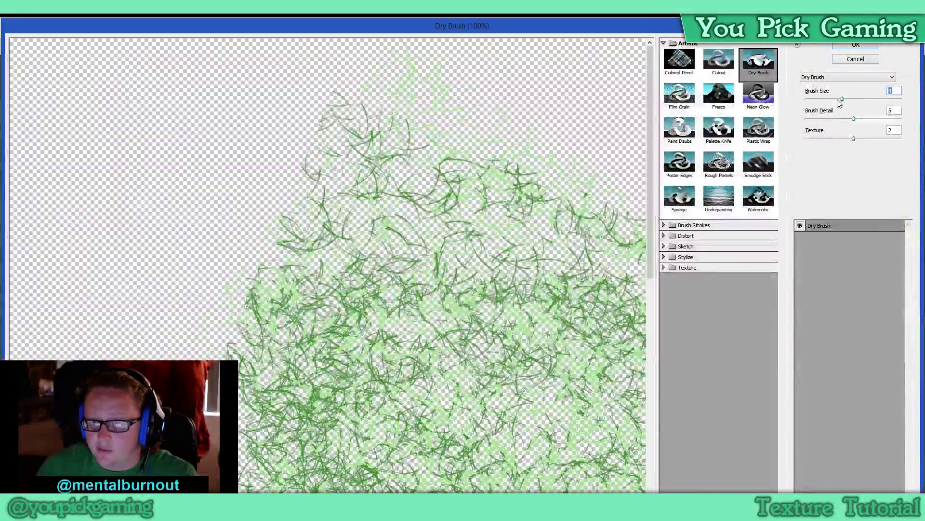
pyautogui.moveTo(844, 99); pyautogui.dragTo(807, 100)
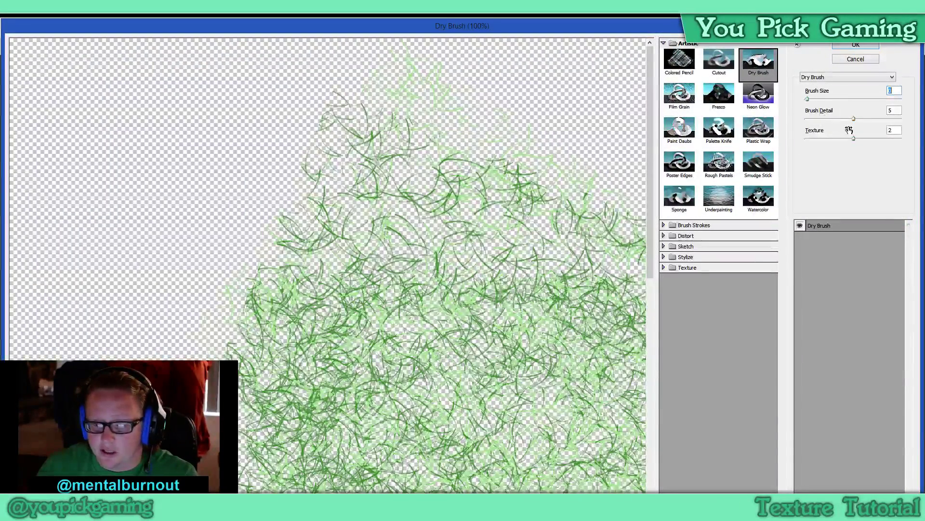
pyautogui.moveTo(854, 121); pyautogui.dragTo(847, 122)
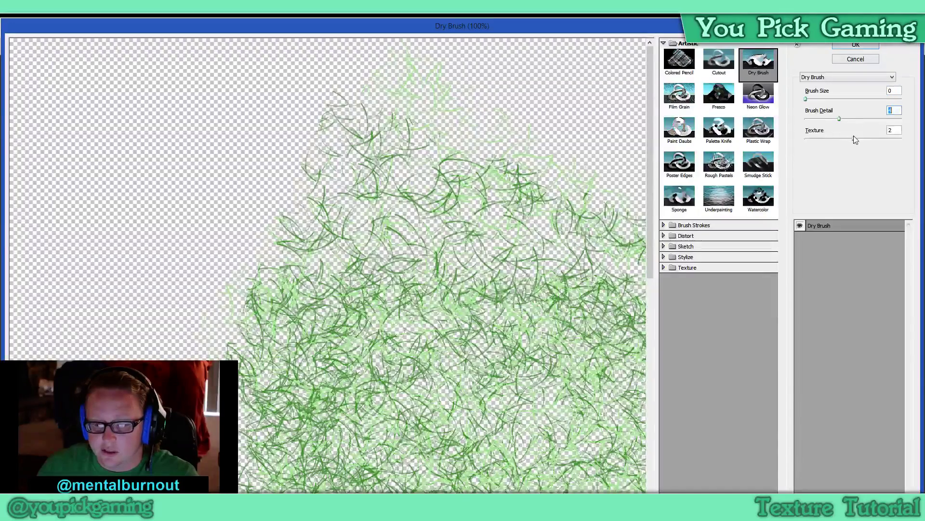
pyautogui.write('4')
pyautogui.press('Tab')
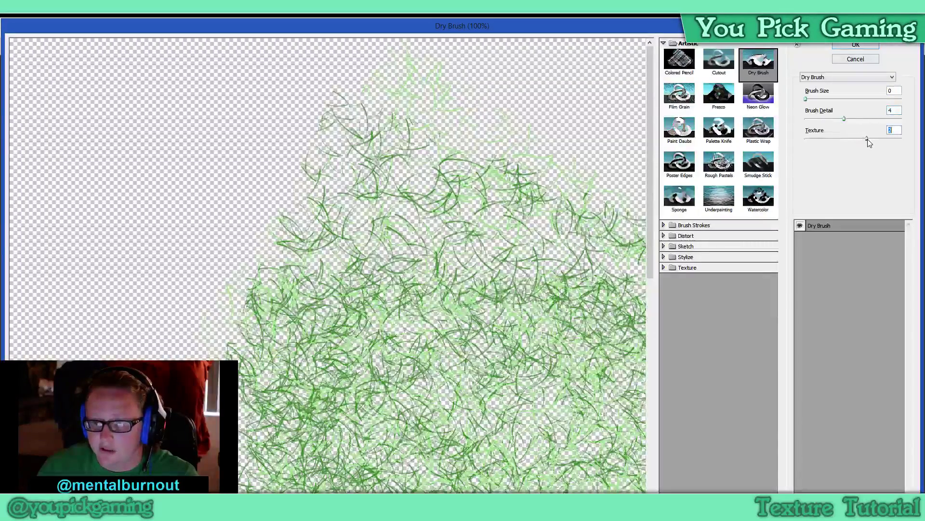
pyautogui.click(856, 45)
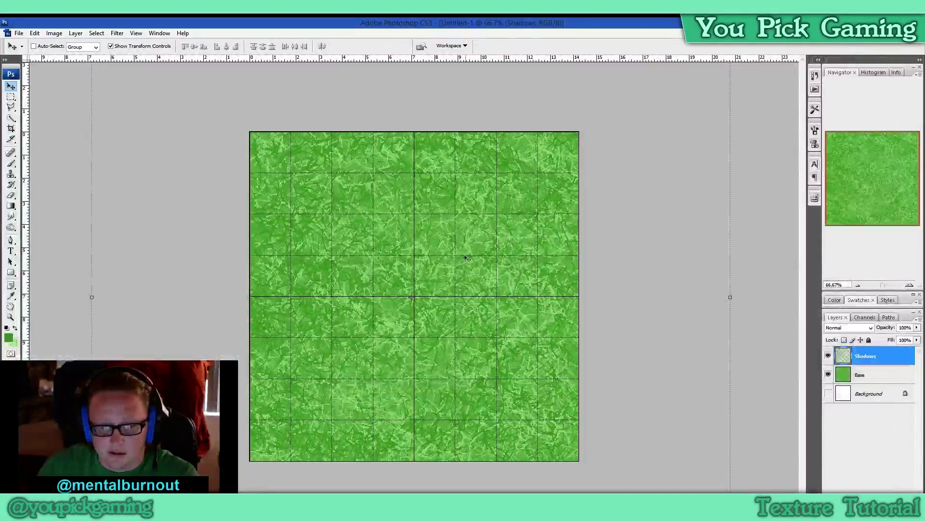
pyautogui.moveTo(477, 273); pyautogui.dragTo(480, 267)
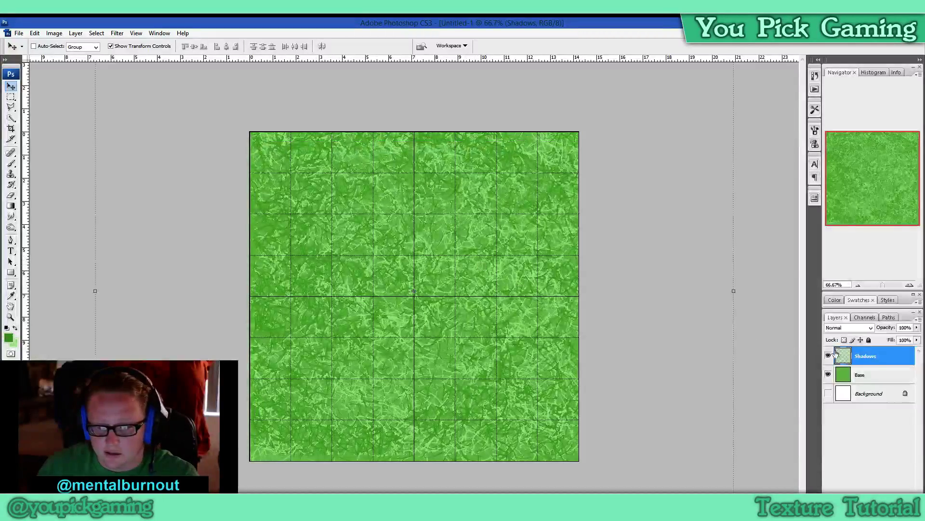
# - Try out the available blend modes on the Shadows layer and set it back to Normal
pyautogui.click(874, 329)
pyautogui.click(846, 97)
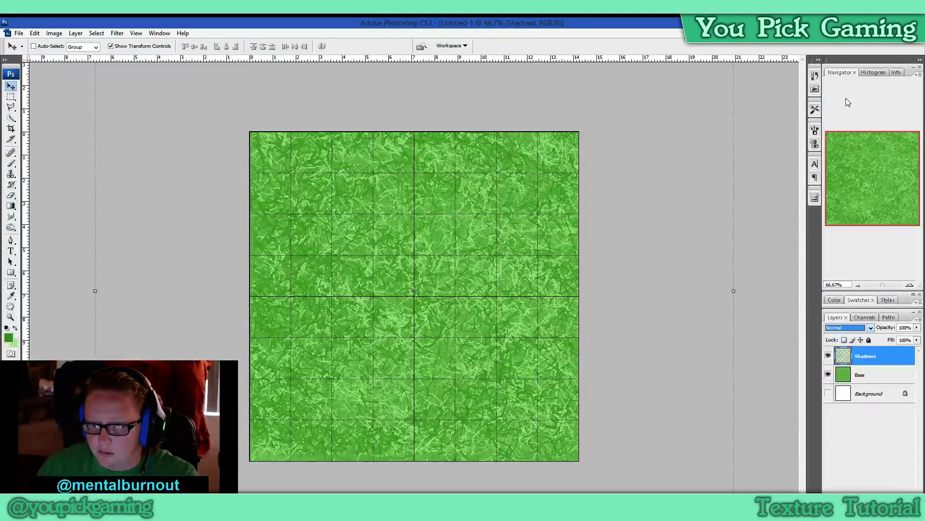
pyautogui.press('Down')
pyautogui.press('Down')
pyautogui.press('Down')
pyautogui.press('Down')
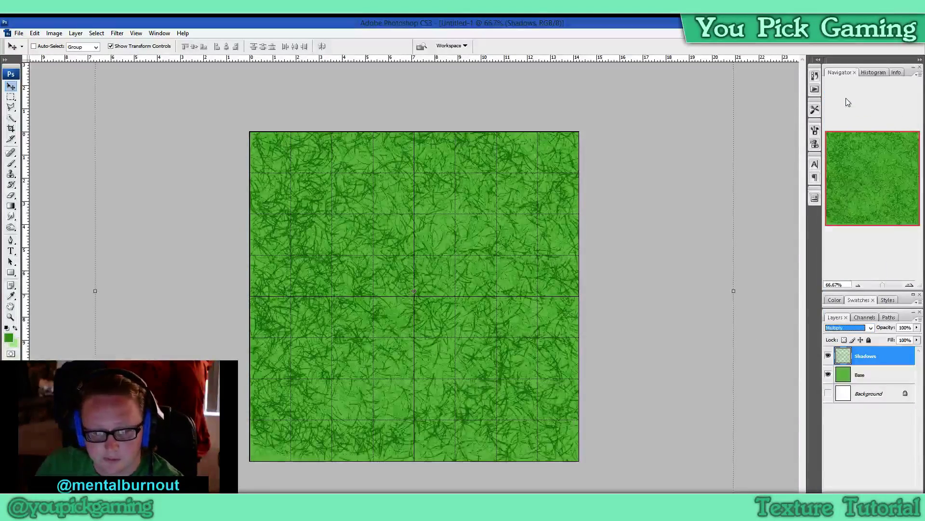
pyautogui.press('Down')
pyautogui.press('Down')
pyautogui.press('Down')
pyautogui.press('Down')
pyautogui.press('Down')
pyautogui.press('Down')
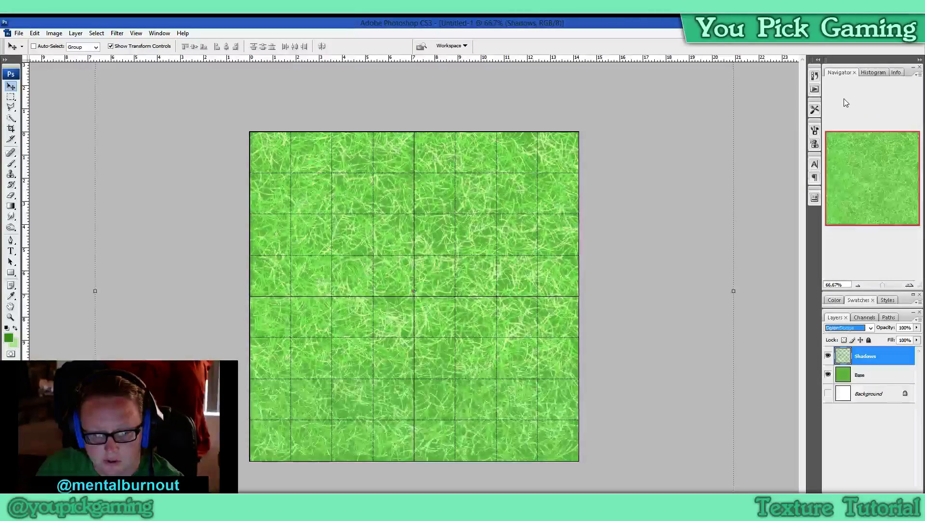
pyautogui.press('Down')
pyautogui.press('Down')
pyautogui.press('Down')
pyautogui.press('Down')
pyautogui.press('Down')
pyautogui.press('Down')
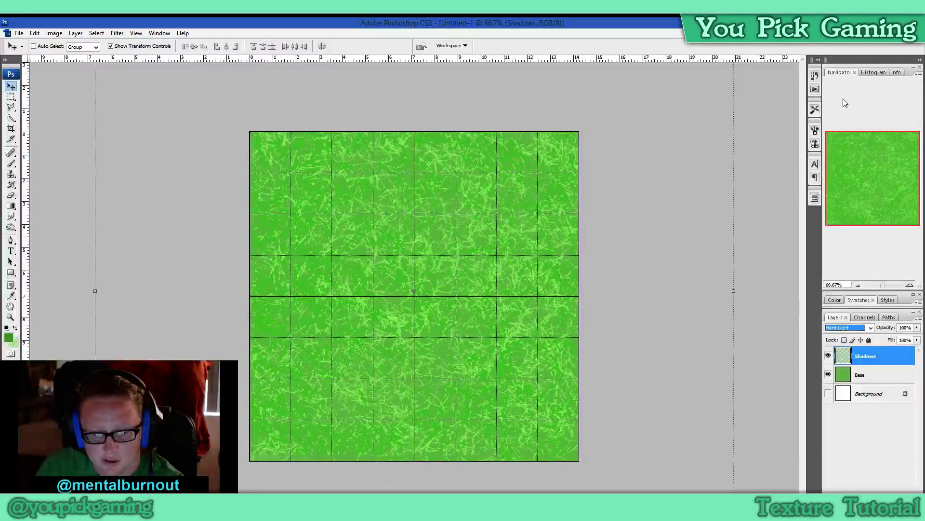
pyautogui.press('Down')
pyautogui.press('Down')
pyautogui.press('Down')
pyautogui.press('Down')
pyautogui.press('Down')
pyautogui.press('Down')
pyautogui.press('Down')
pyautogui.press('Down')
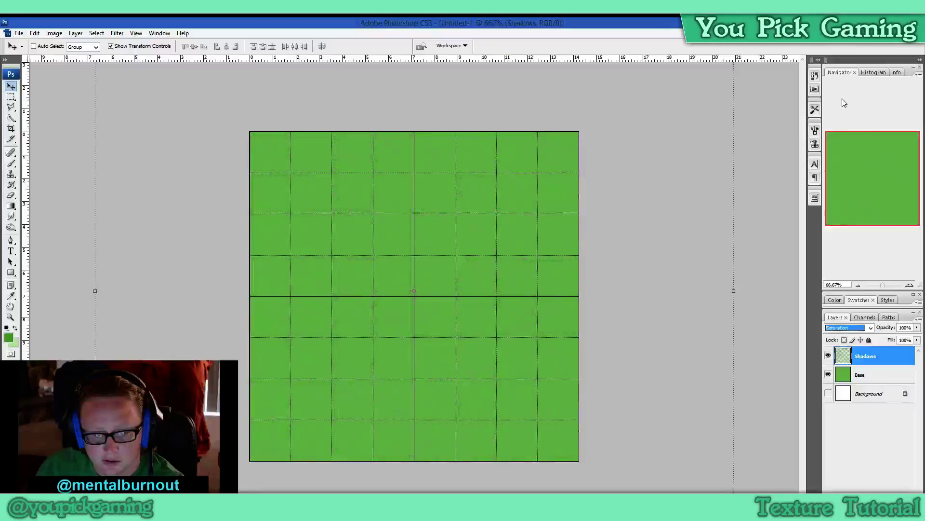
pyautogui.press('Home')
pyautogui.press('Down')
pyautogui.press('Down')
pyautogui.press('Down')
pyautogui.press('Down')
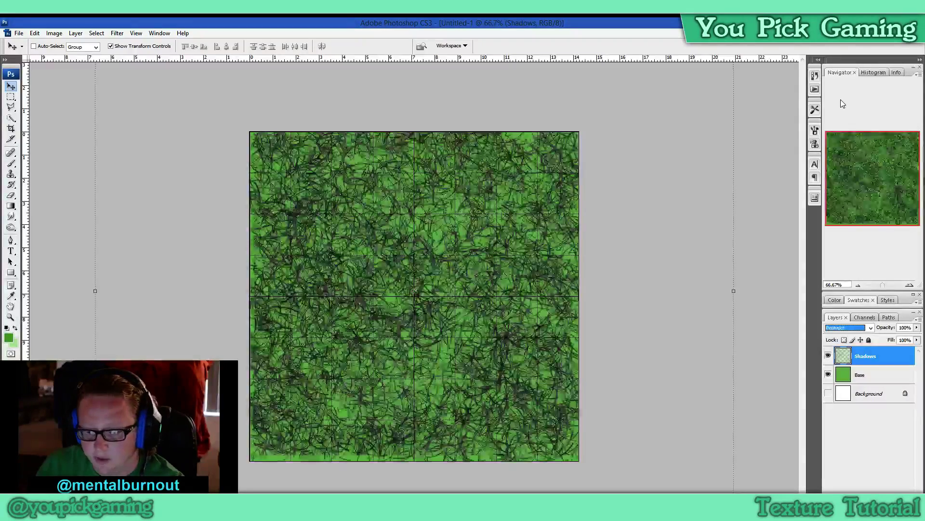
pyautogui.press('Down')
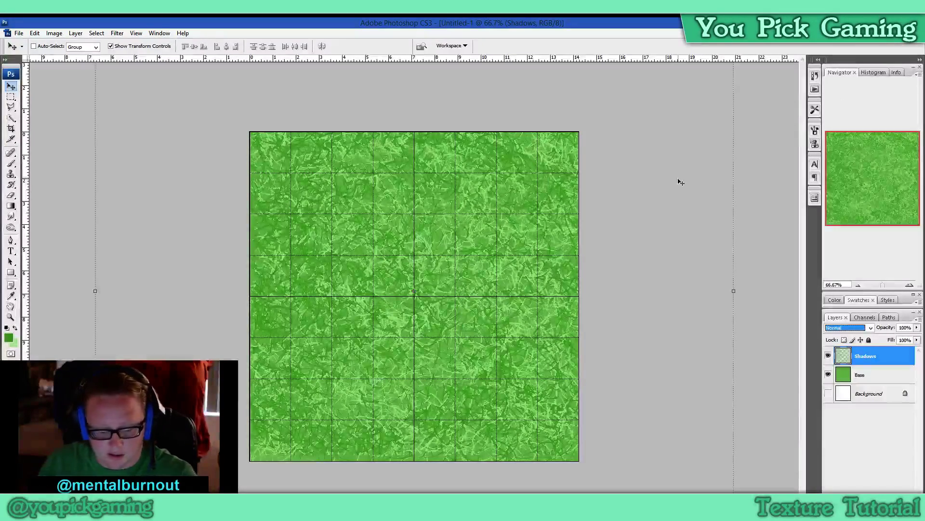
pyautogui.press('Down')
pyautogui.press('Down')
pyautogui.press('Down')
pyautogui.press('Down')
pyautogui.press('Down')
pyautogui.press('Down')
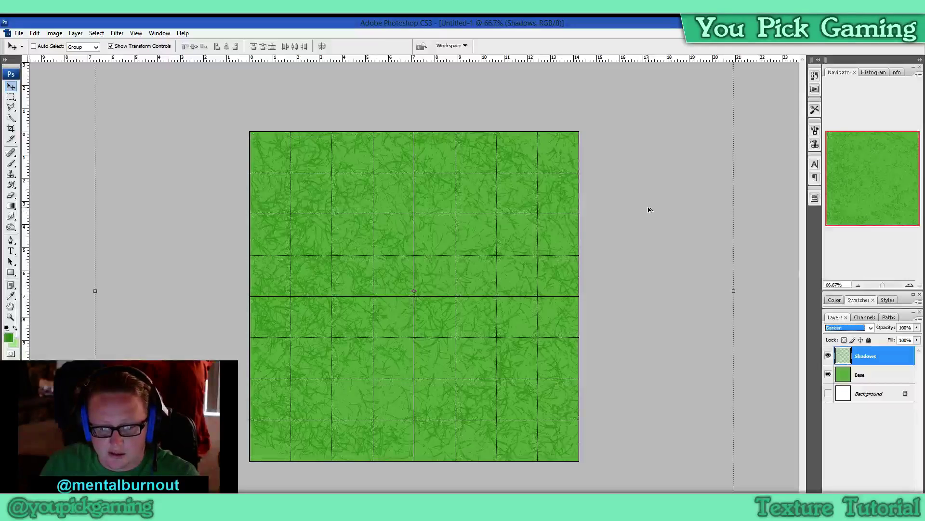
pyautogui.press('Down')
pyautogui.press('Down')
pyautogui.press('Down')
pyautogui.press('Down')
pyautogui.press('Down')
pyautogui.press('Down')
pyautogui.press('Down')
pyautogui.press('Down')
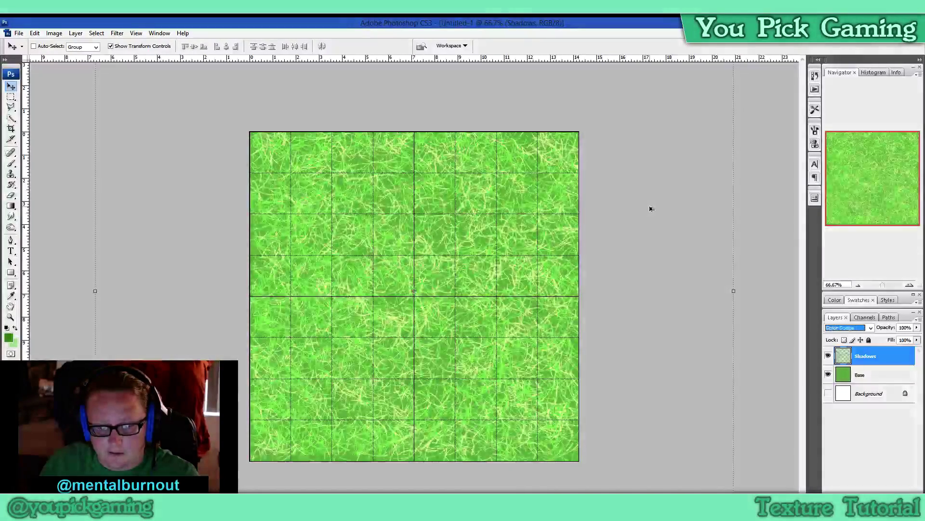
pyautogui.press('Down')
pyautogui.press('Down')
pyautogui.press('Down')
pyautogui.press('Down')
pyautogui.press('Down')
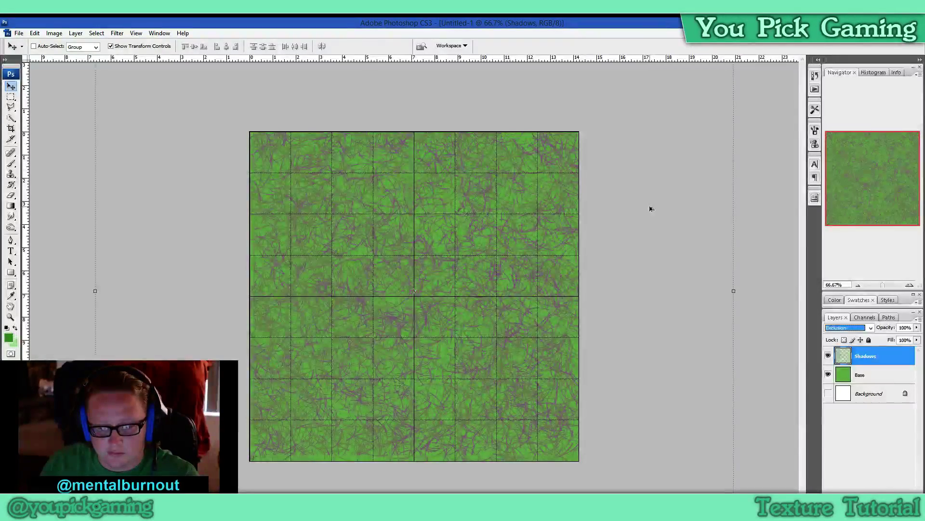
pyautogui.click(872, 329)
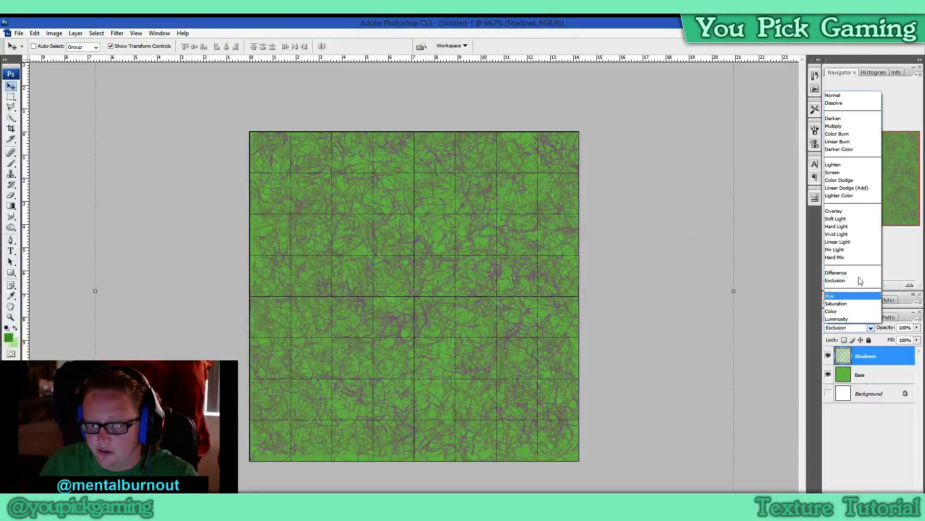
pyautogui.click(841, 95)
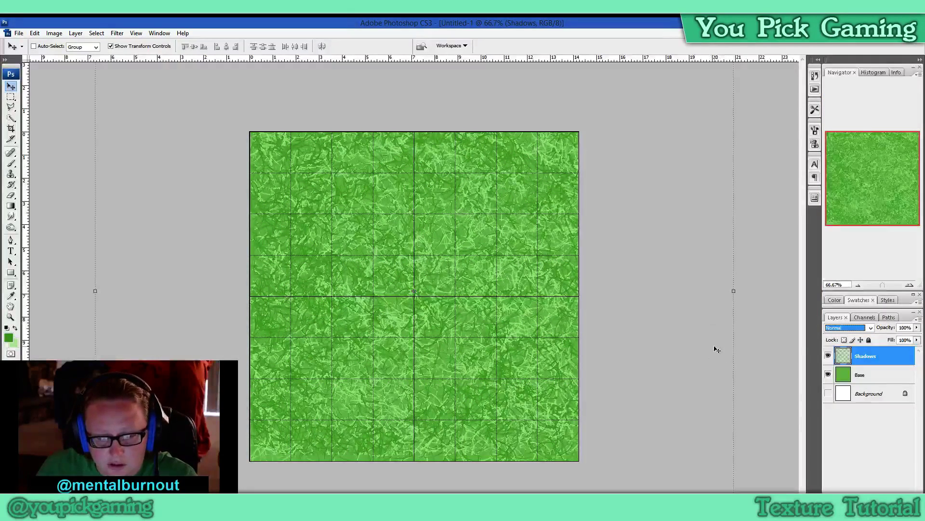
pyautogui.click(760, 232)
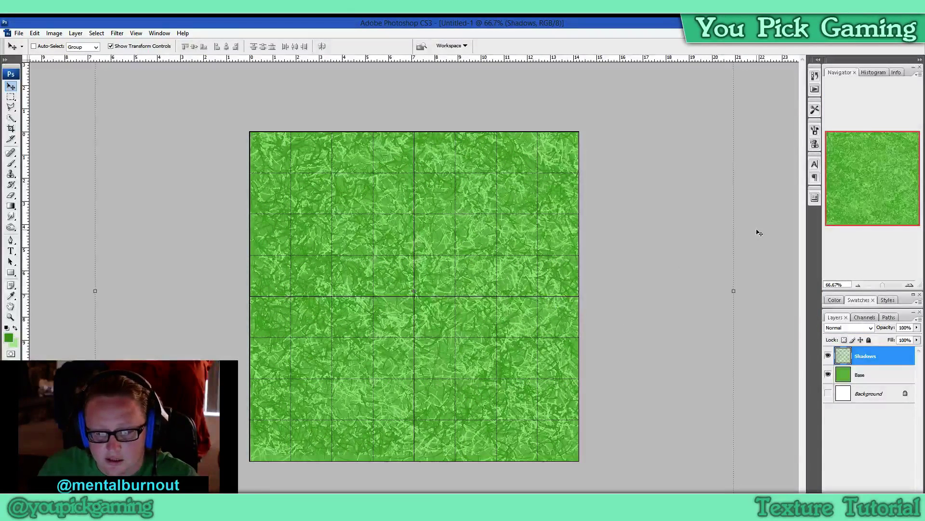
# - Reposition the Shadows layer so that it is centered on the canvas
pyautogui.hotkey('ctrl', 'f')
pyautogui.hotkey('ctrl', 'f')
pyautogui.hotkey('ctrl', 'f')
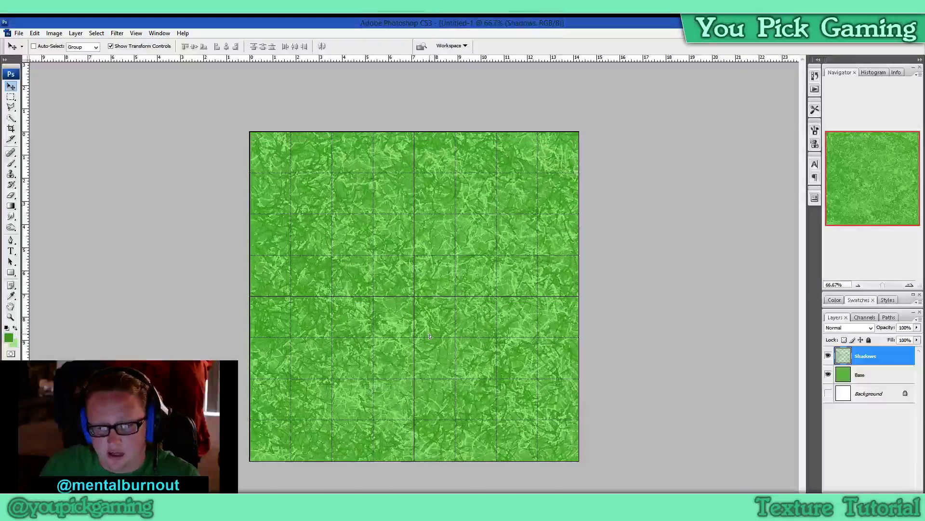
pyautogui.hotkey('ctrl', 'f')
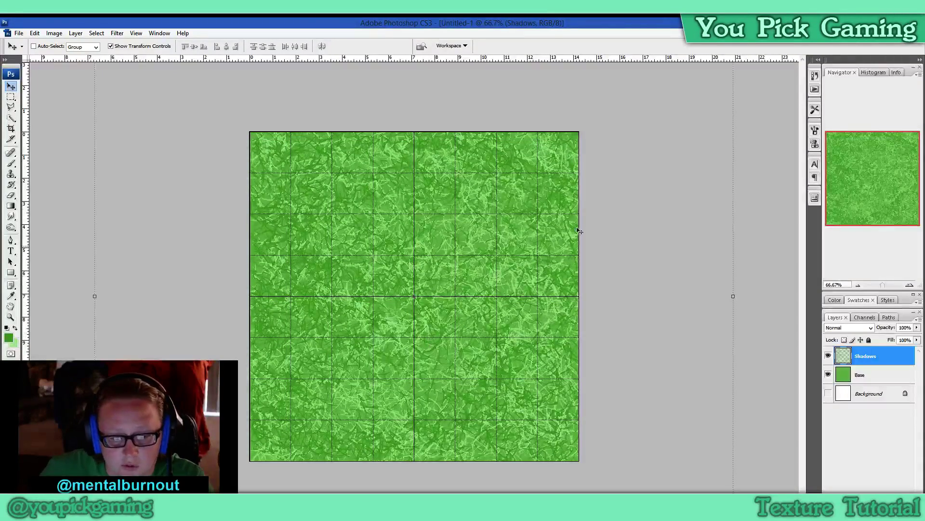
pyautogui.click(136, 34)
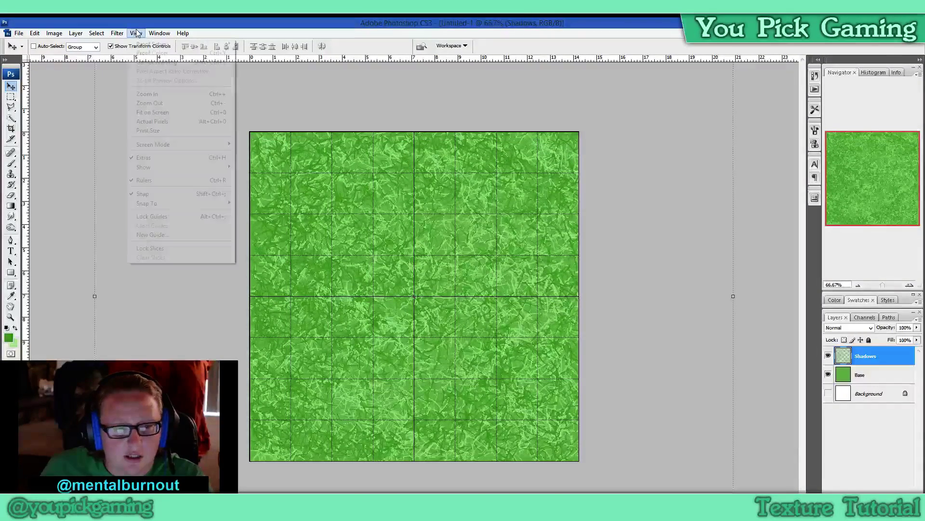
pyautogui.click(642, 170)
pyautogui.click(828, 355)
pyautogui.click(828, 356)
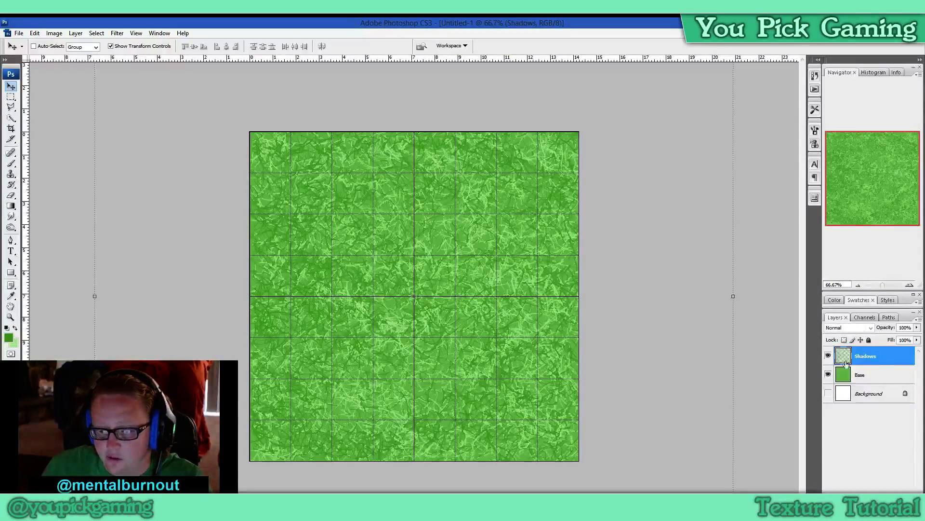
pyautogui.click(874, 390)
pyautogui.click(873, 380)
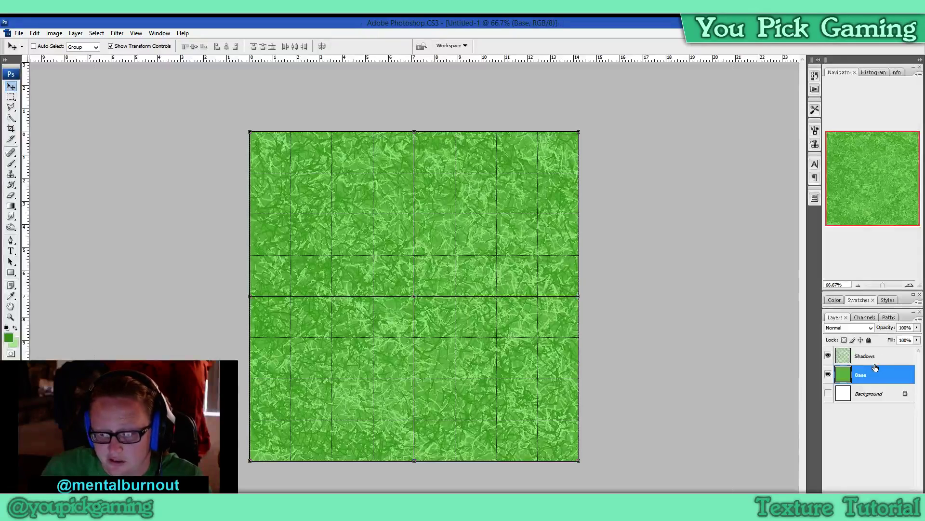
# - Duplicate the Shadows layer as Shadows copy and set the copy's blend mode to Screen
pyautogui.click(875, 362)
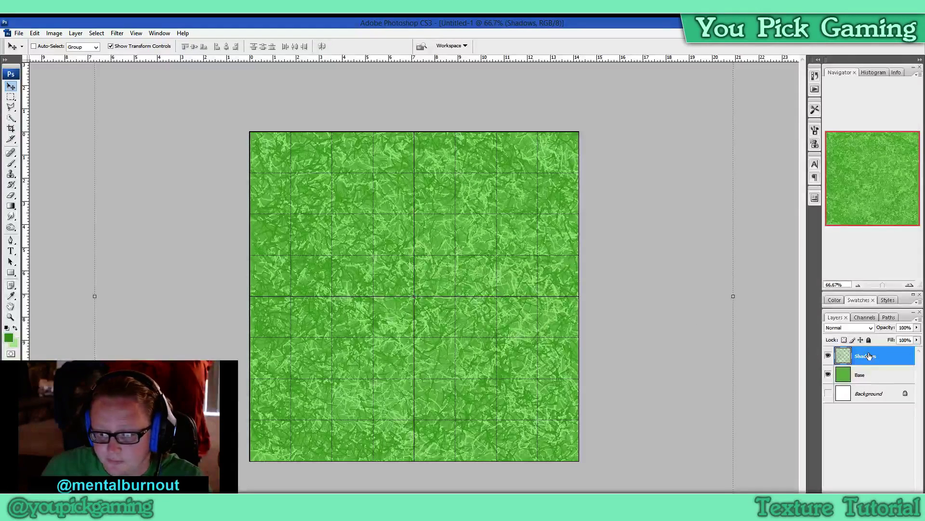
pyautogui.rightClick(869, 356)
pyautogui.click(851, 161)
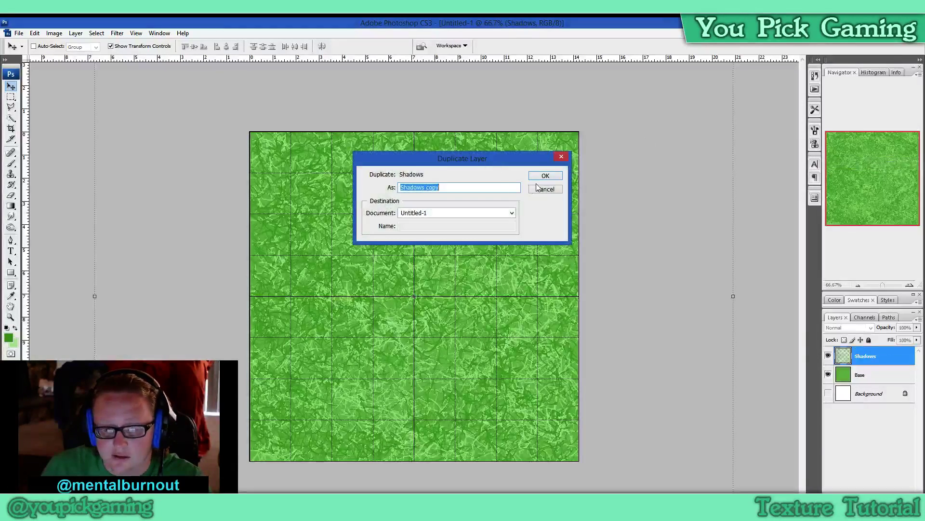
pyautogui.click(555, 176)
pyautogui.click(849, 328)
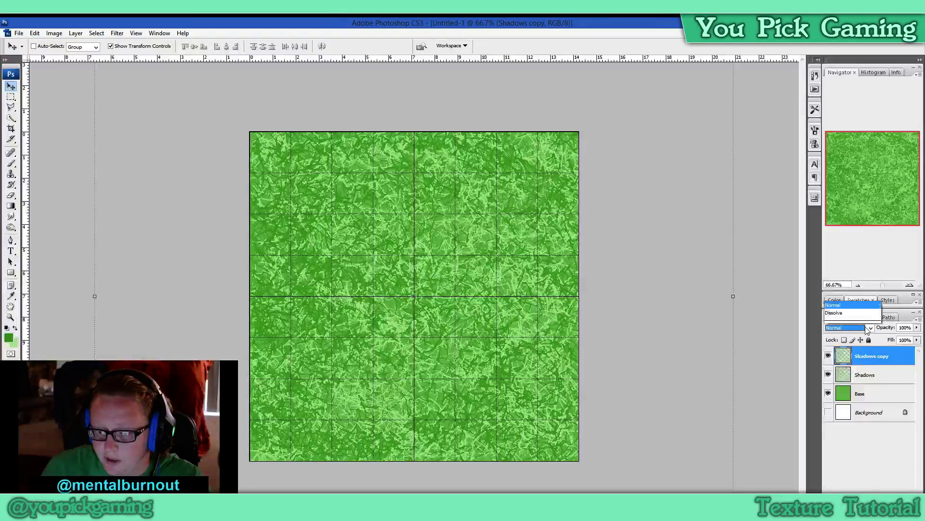
pyautogui.click(850, 170)
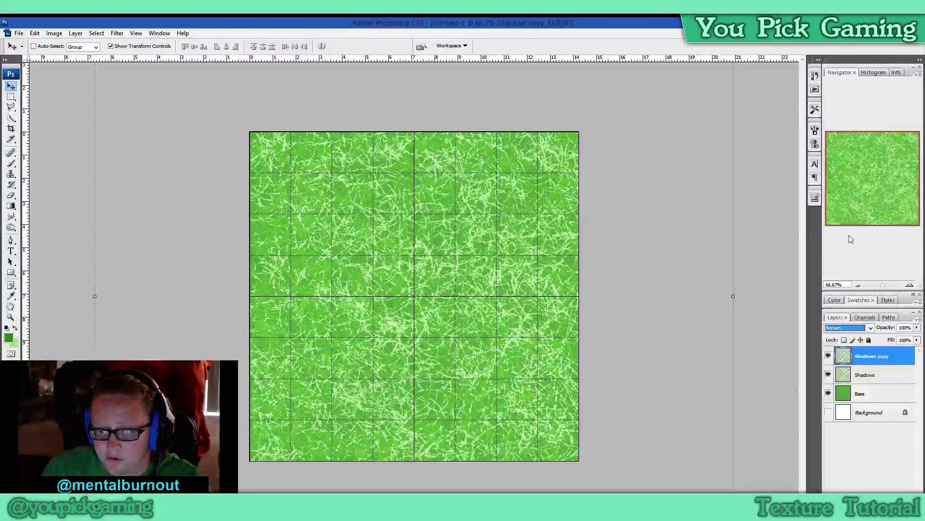
# - Try the Overlay blend mode on the original Shadows layer beneath the Screen copy
pyautogui.click(870, 375)
pyautogui.click(867, 328)
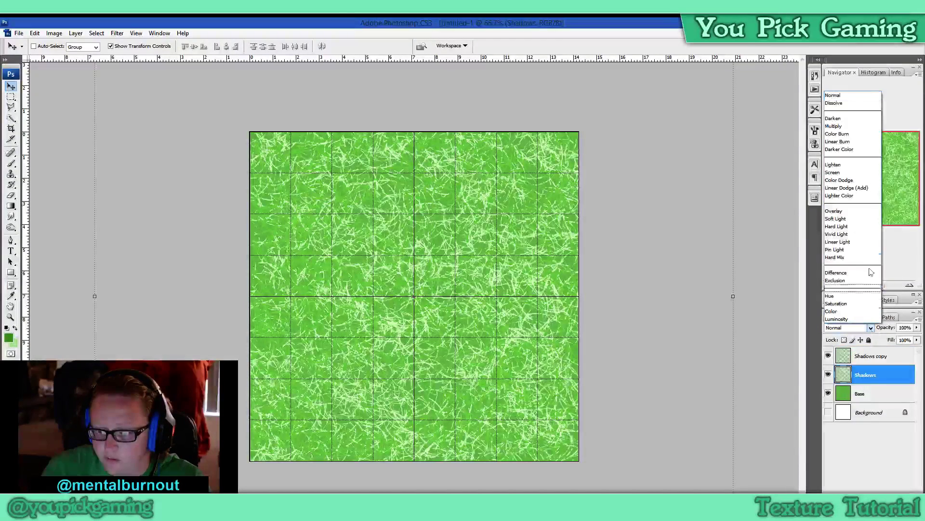
pyautogui.click(860, 212)
pyautogui.click(865, 355)
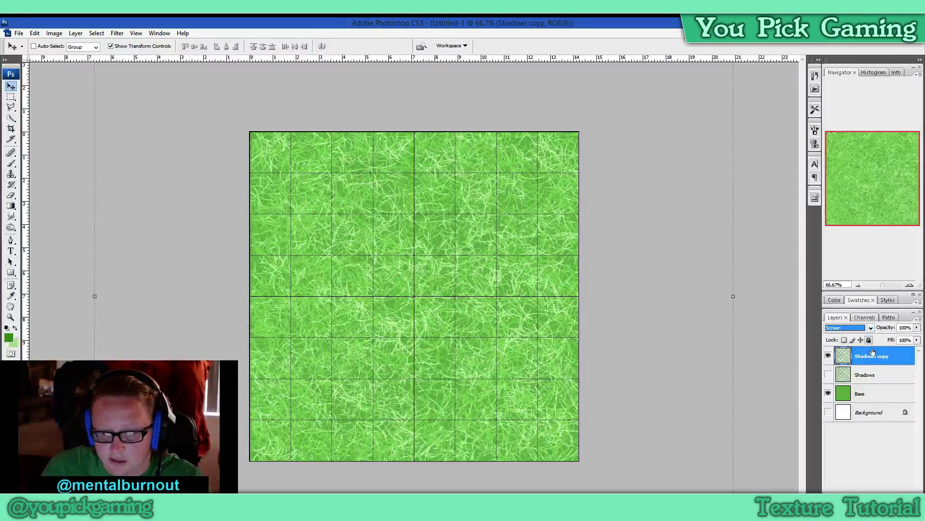
# - Hide the Shadows copy layer, show the Shadows layer and set its blend mode to Multiply
pyautogui.click(874, 375)
pyautogui.click(829, 355)
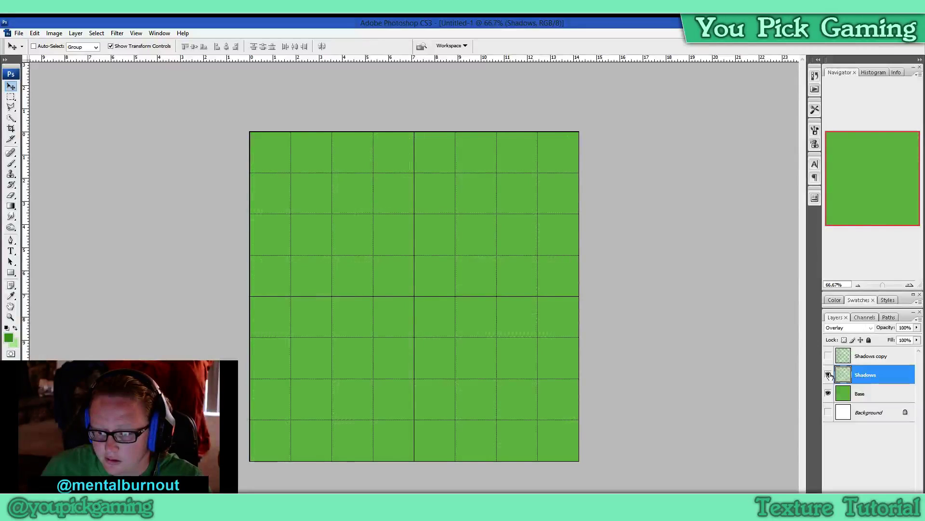
pyautogui.click(829, 376)
pyautogui.click(871, 328)
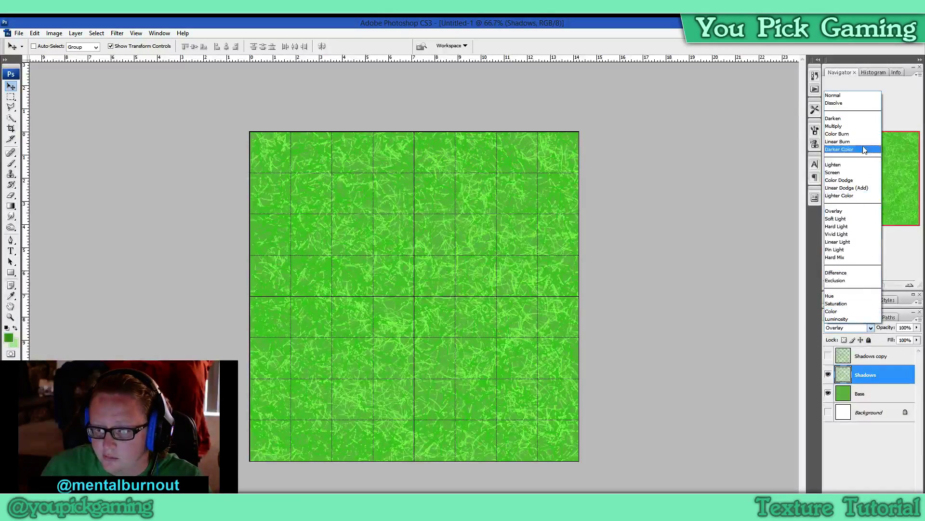
pyautogui.click(858, 128)
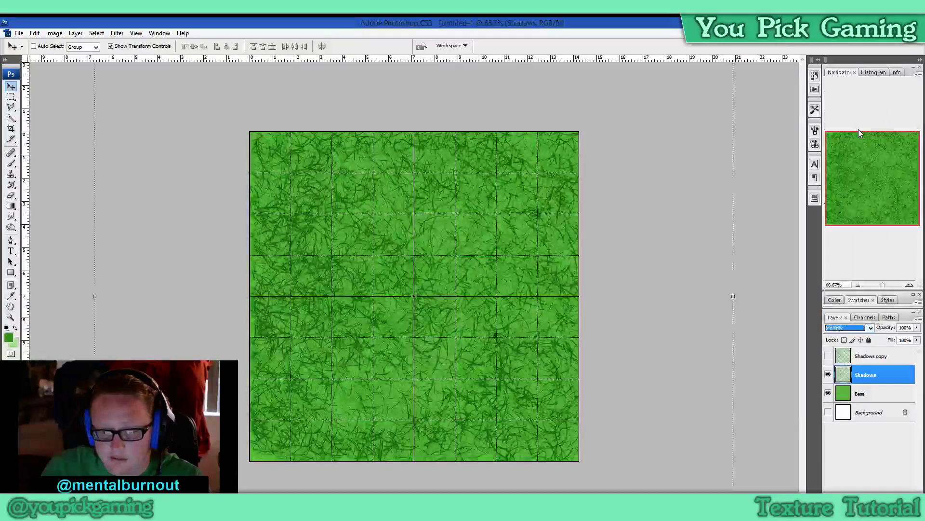
# - Show the Shadows copy layer again and move it directly below the Shadows layer
pyautogui.click(828, 355)
pyautogui.moveTo(867, 357); pyautogui.dragTo(870, 375)
pyautogui.click(870, 355)
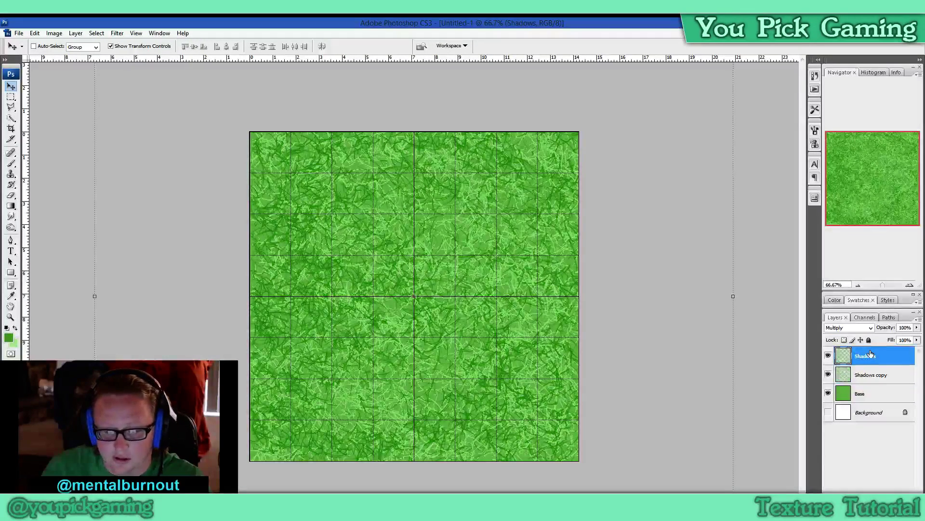
# - Hide the Shadows and Shadows copy layers and add a new empty layer directly above the Base layer
pyautogui.click(774, 198)
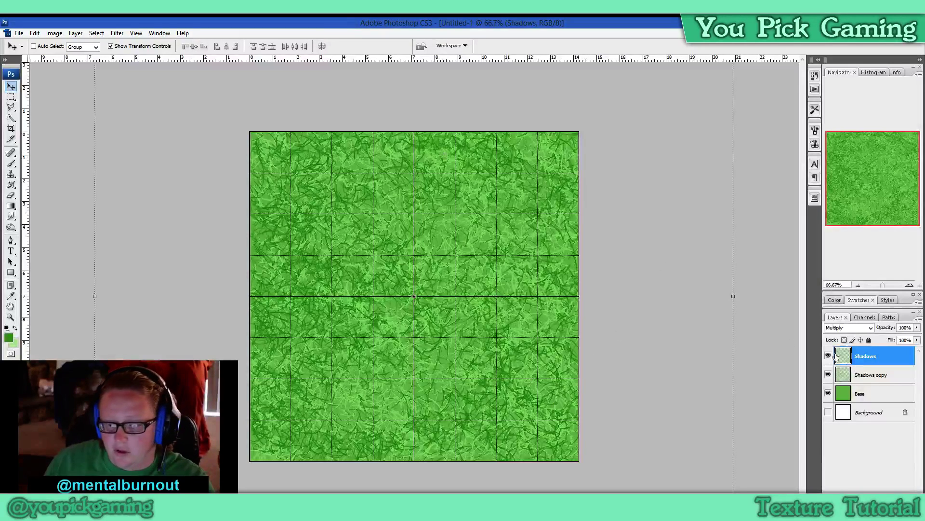
pyautogui.click(828, 355)
pyautogui.click(828, 375)
pyautogui.click(869, 394)
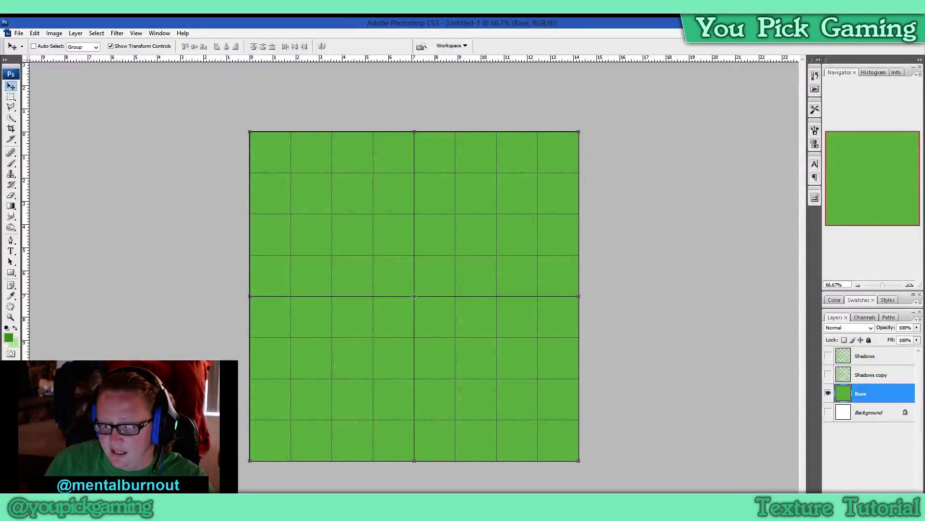
pyautogui.hotkey('ctrl', 'shift', 'alt', 'n')
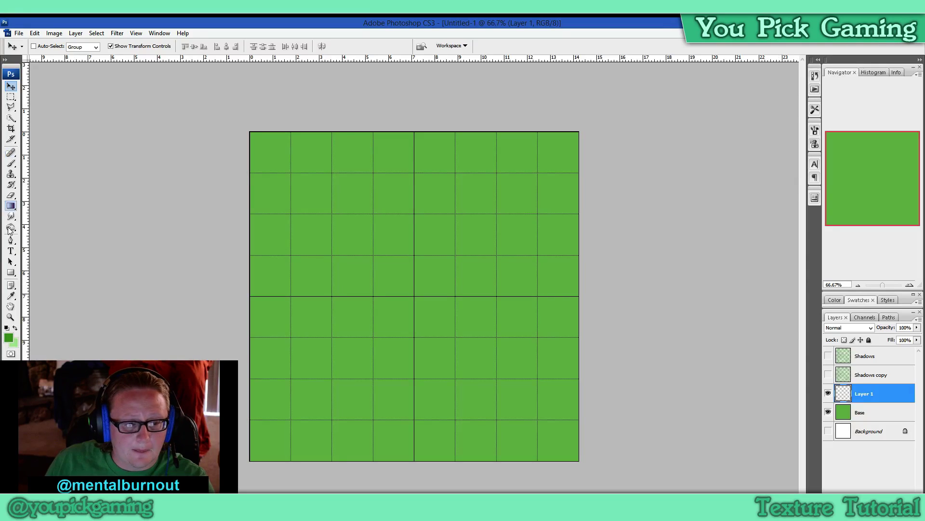
# - Paint light green grass blades over the whole canvas on the new layer with the grass blade brush
pyautogui.click(15, 328)
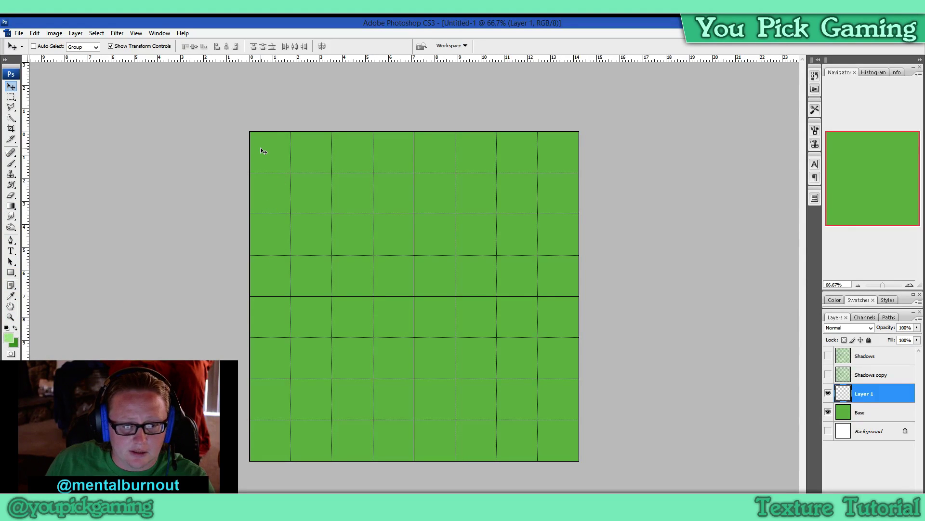
pyautogui.click(11, 162)
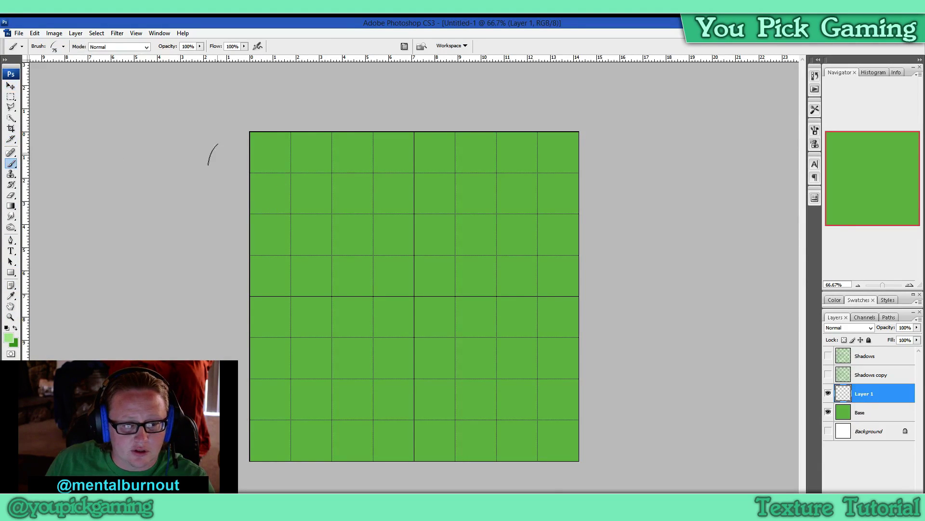
pyautogui.moveTo(255, 142)
pyautogui.mouseDown()
pyautogui.moveTo(562, 182)
pyautogui.moveTo(541, 217)
pyautogui.moveTo(375, 219)
pyautogui.moveTo(283, 233)
pyautogui.moveTo(296, 282)
pyautogui.moveTo(457, 278)
pyautogui.moveTo(561, 289)
pyautogui.moveTo(561, 369)
pyautogui.moveTo(305, 331)
pyautogui.moveTo(268, 382)
pyautogui.moveTo(371, 410)
pyautogui.moveTo(484, 400)
pyautogui.moveTo(560, 438)
pyautogui.moveTo(249, 434)
pyautogui.mouseUp()
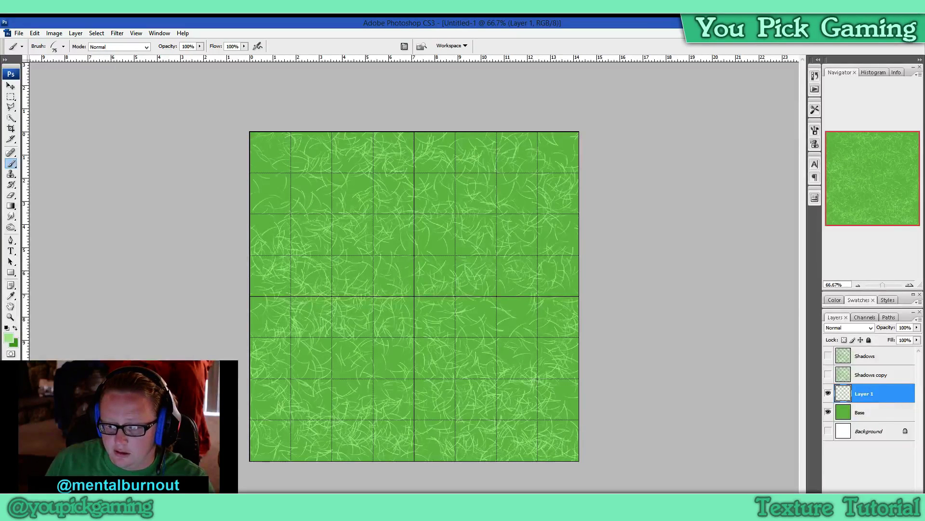
# - Add another empty layer above the light green blades and make dark green the foreground colour
pyautogui.hotkey('ctrl', 'shift', 'alt', 'n')
pyautogui.click(15, 328)
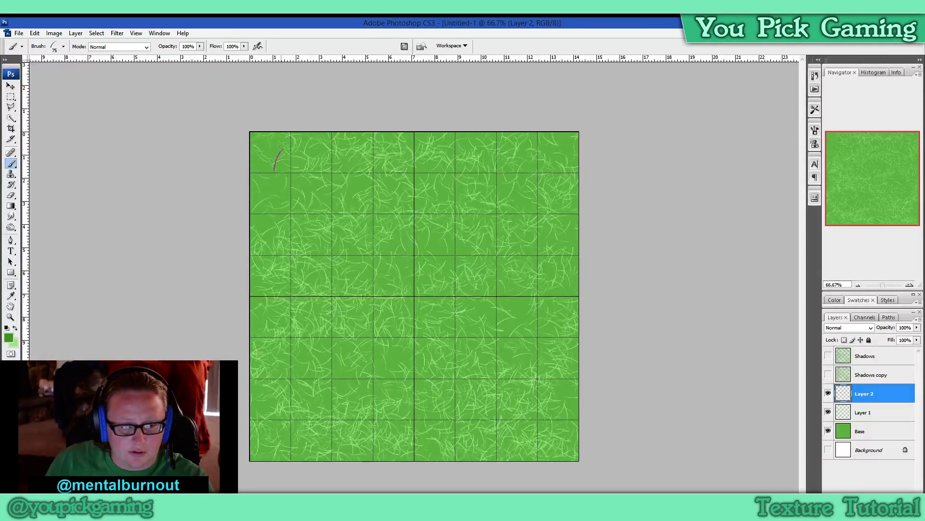
# - Paint dark green grass blades across Layer 2, and scatter light green blades over a new layer directly above it
pyautogui.moveTo(279, 159)
pyautogui.mouseDown()
pyautogui.moveTo(543, 201)
pyautogui.moveTo(497, 250)
pyautogui.moveTo(287, 272)
pyautogui.moveTo(564, 409)
pyautogui.moveTo(294, 410)
pyautogui.moveTo(470, 388)
pyautogui.moveTo(264, 338)
pyautogui.moveTo(272, 199)
pyautogui.mouseUp()
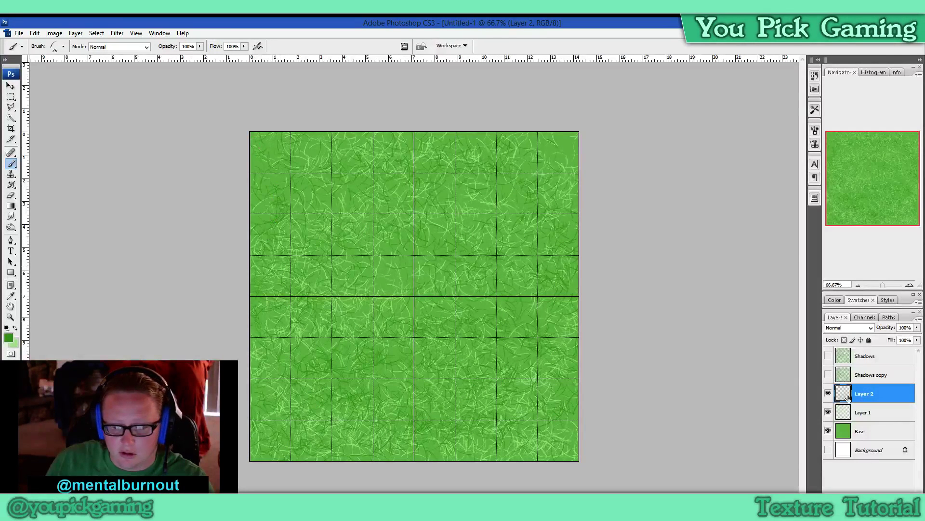
pyautogui.hotkey('ctrl', 'shift', 'alt', 'n')
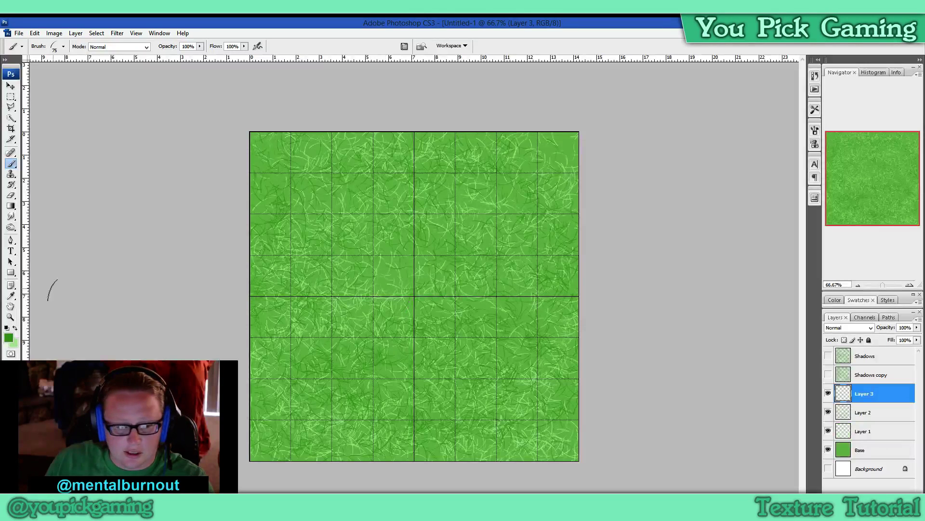
pyautogui.moveTo(268, 143)
pyautogui.mouseDown()
pyautogui.moveTo(285, 185)
pyautogui.moveTo(489, 194)
pyautogui.moveTo(524, 255)
pyautogui.mouseUp()
pyautogui.moveTo(546, 436)
pyautogui.mouseDown()
pyautogui.moveTo(386, 291)
pyautogui.moveTo(233, 297)
pyautogui.mouseUp()
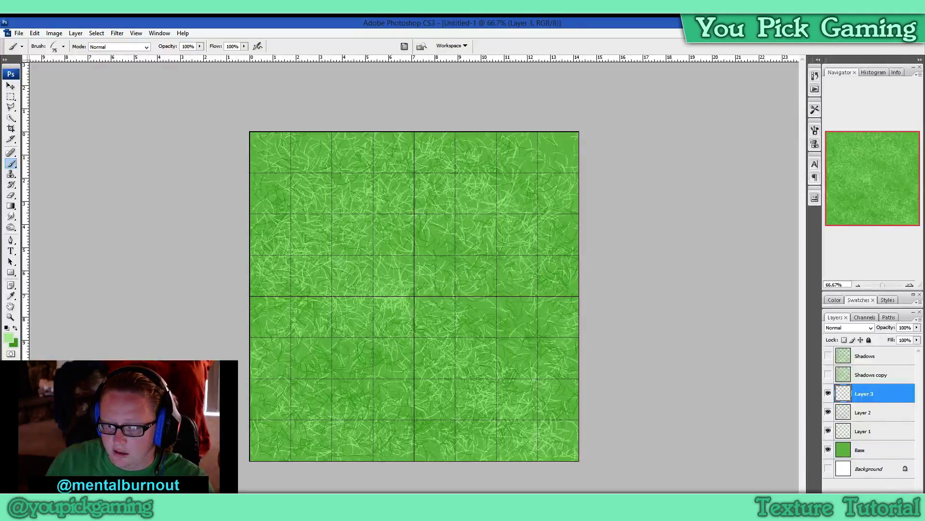
# - Add another layer above Layer 3 and paint dark green grass blades across the canvas on it
pyautogui.click(901, 497)
pyautogui.click(15, 328)
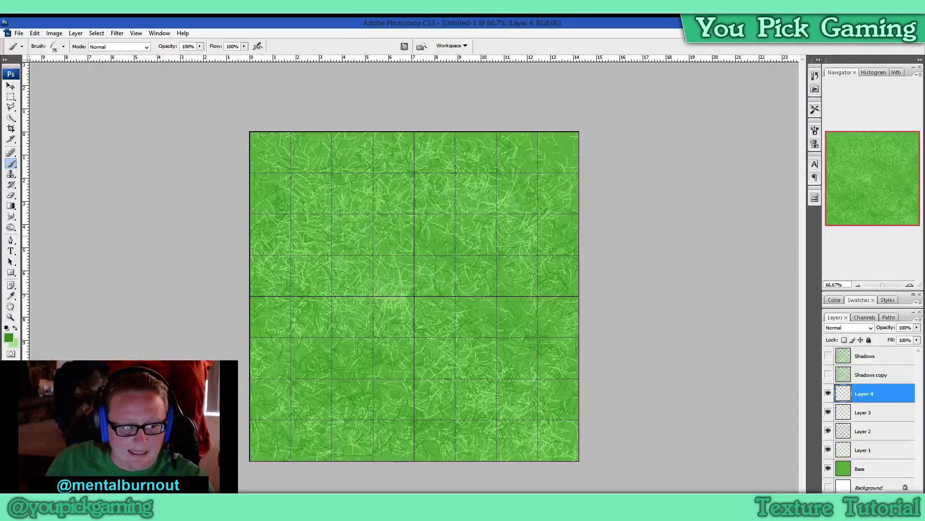
pyautogui.moveTo(268, 145)
pyautogui.mouseDown()
pyautogui.moveTo(508, 247)
pyautogui.moveTo(438, 352)
pyautogui.moveTo(273, 372)
pyautogui.moveTo(515, 415)
pyautogui.mouseUp()
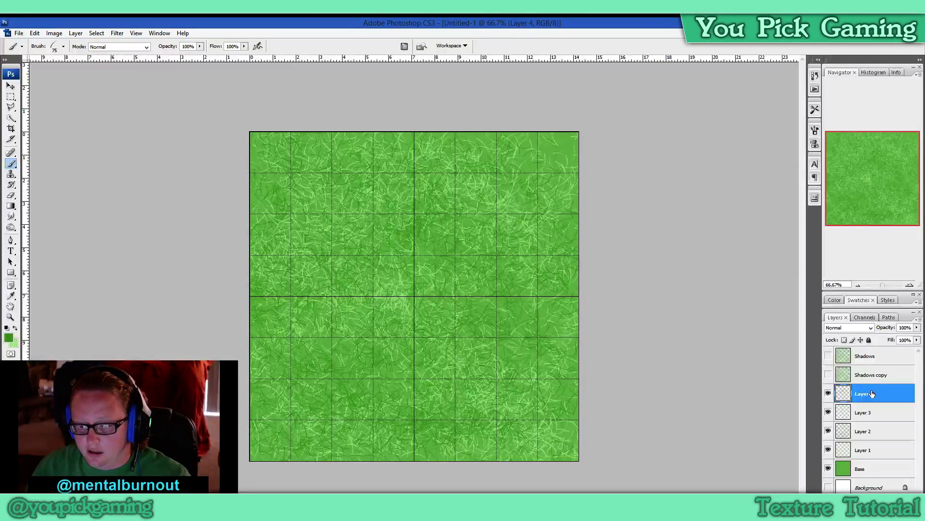
# - Paint additional light green grass blades on Layer 3 in the sparse areas near the canvas's upper edge
pyautogui.click(877, 466)
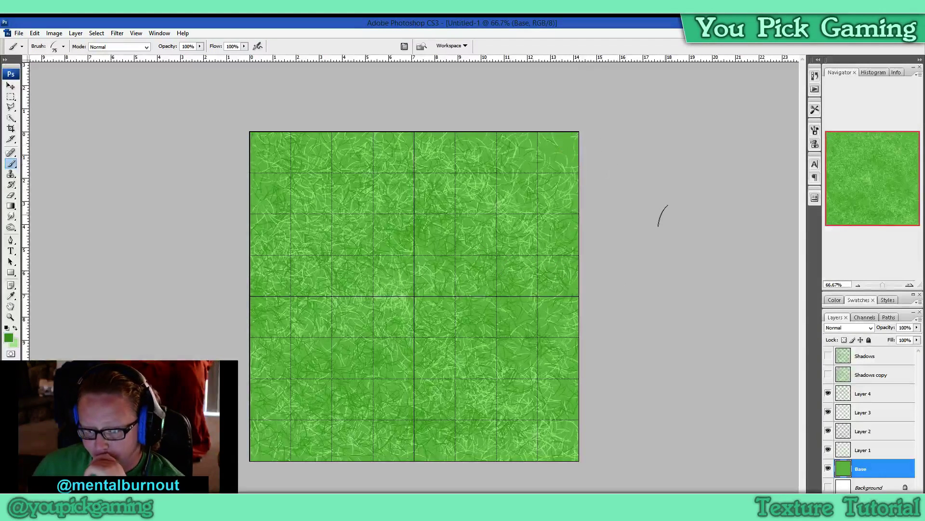
pyautogui.click(878, 399)
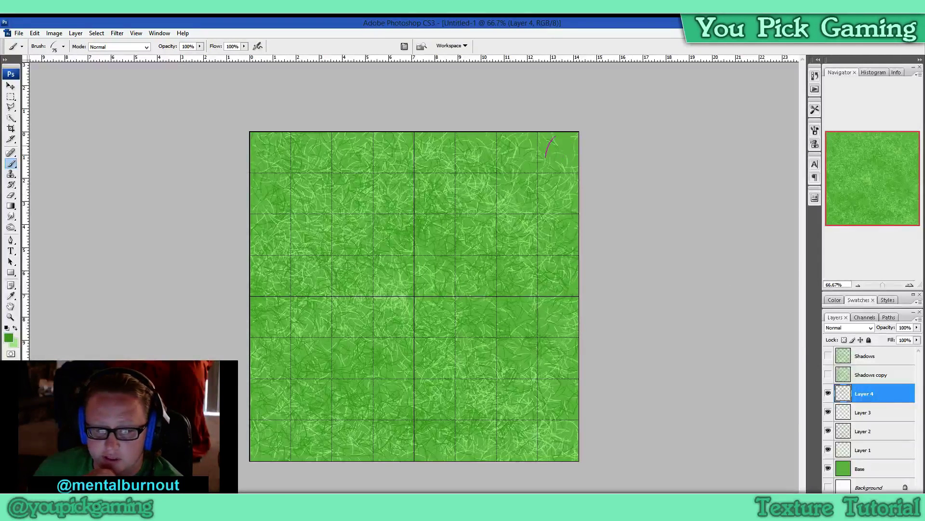
pyautogui.click(887, 415)
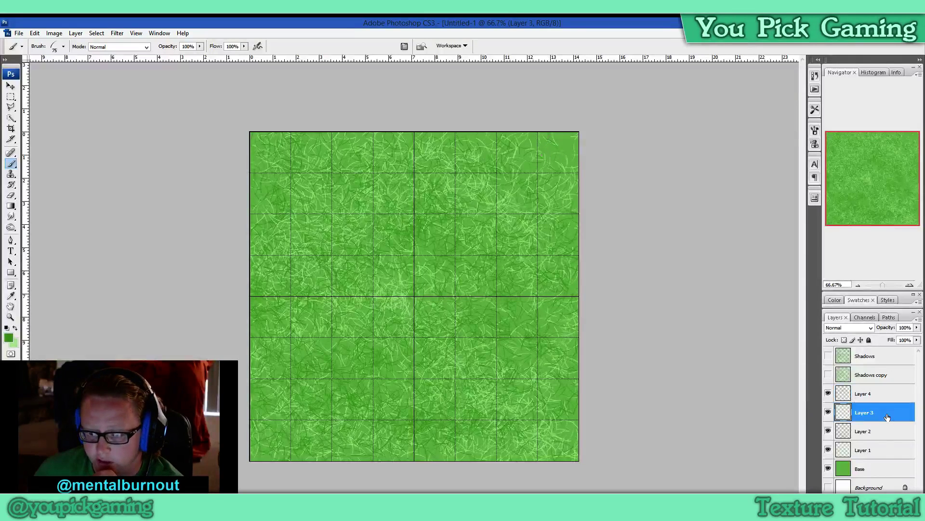
pyautogui.click(15, 330)
pyautogui.moveTo(510, 162); pyautogui.dragTo(563, 156)
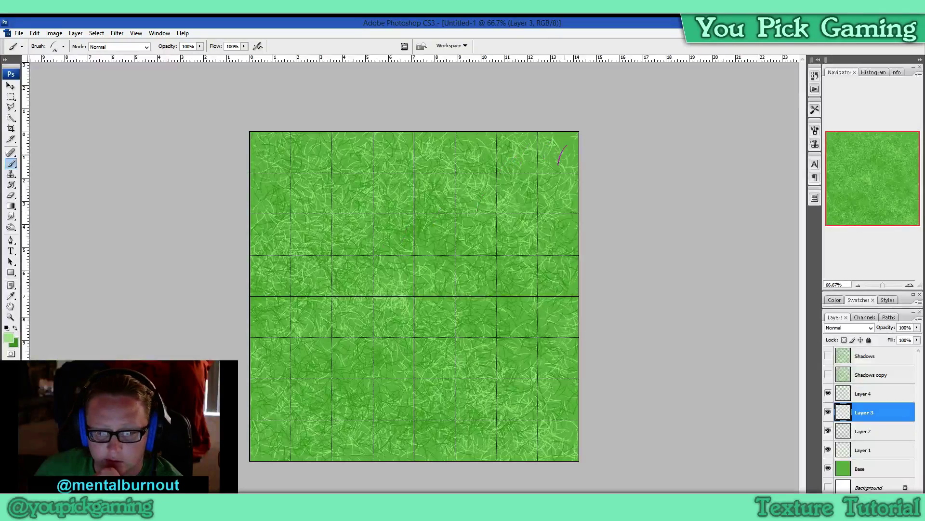
pyautogui.moveTo(328, 151); pyautogui.dragTo(295, 172)
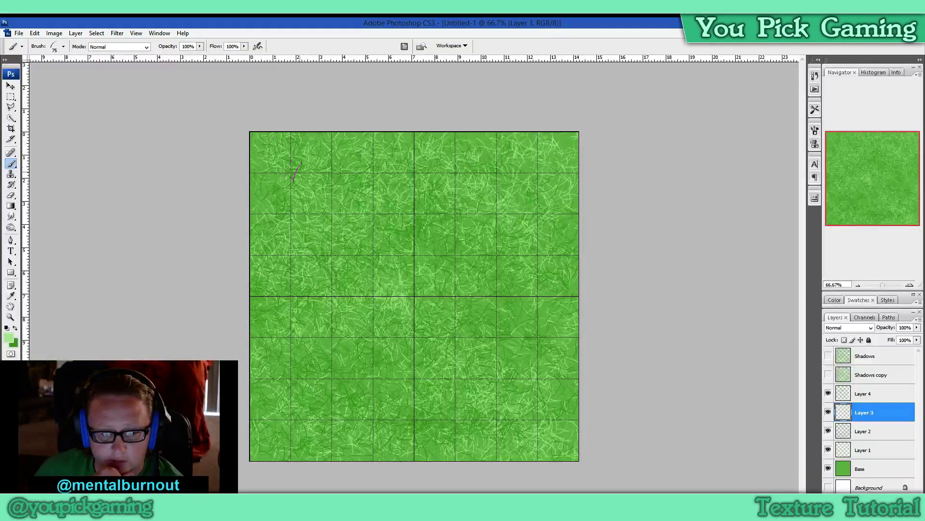
# - Add a new layer directly above Base and set the foreground colour to the olive shade 6a7711
pyautogui.click(872, 472)
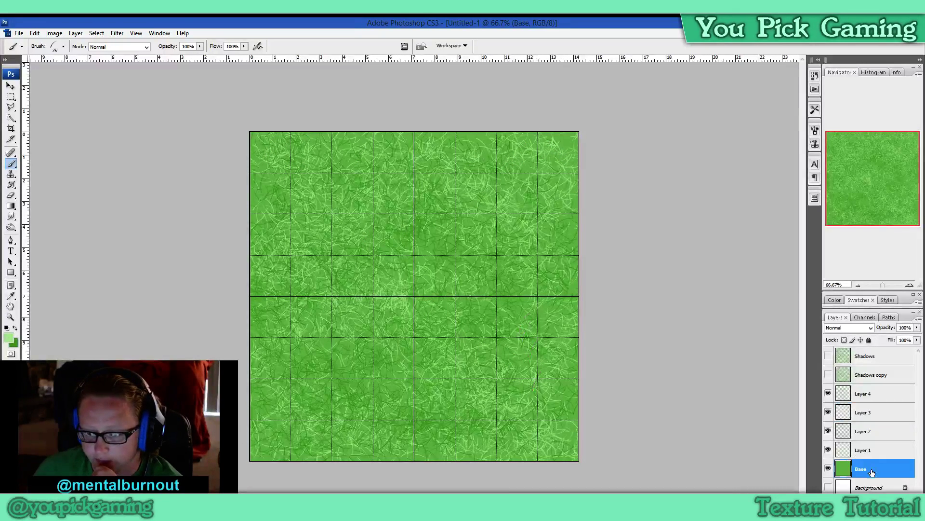
pyautogui.hotkey('ctrl', 'shift', 'alt', 'n')
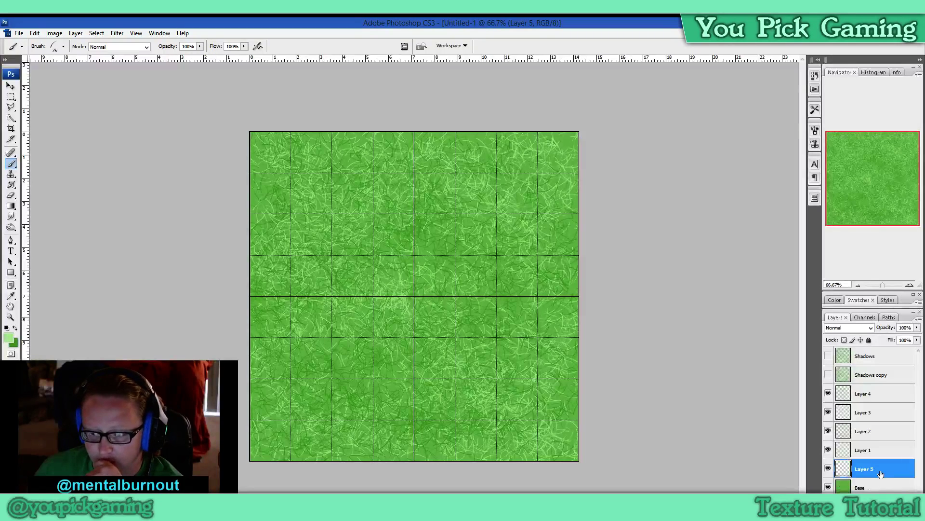
pyautogui.click(15, 328)
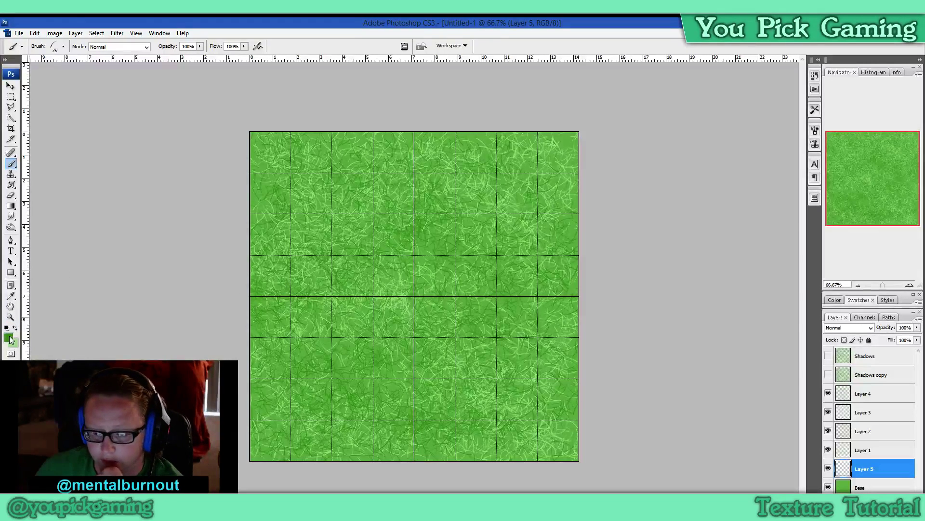
pyautogui.click(10, 338)
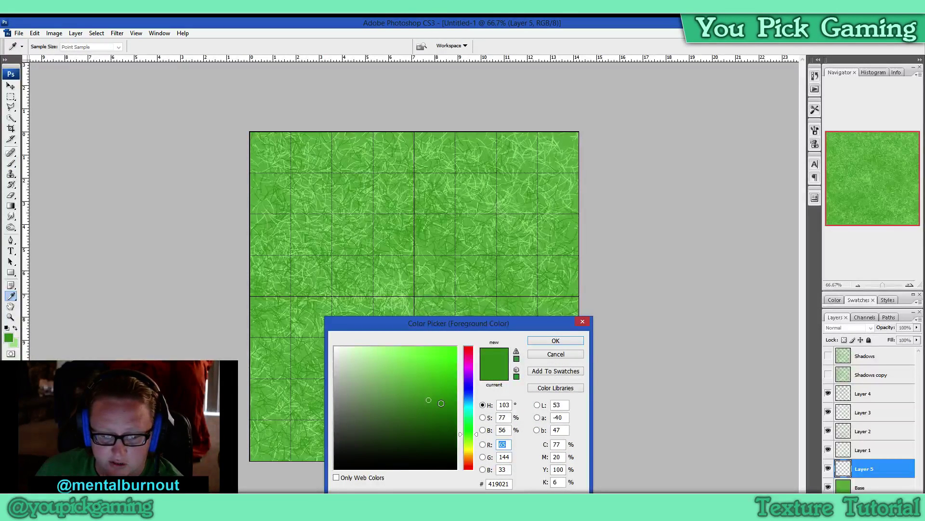
pyautogui.moveTo(437, 401); pyautogui.dragTo(441, 388)
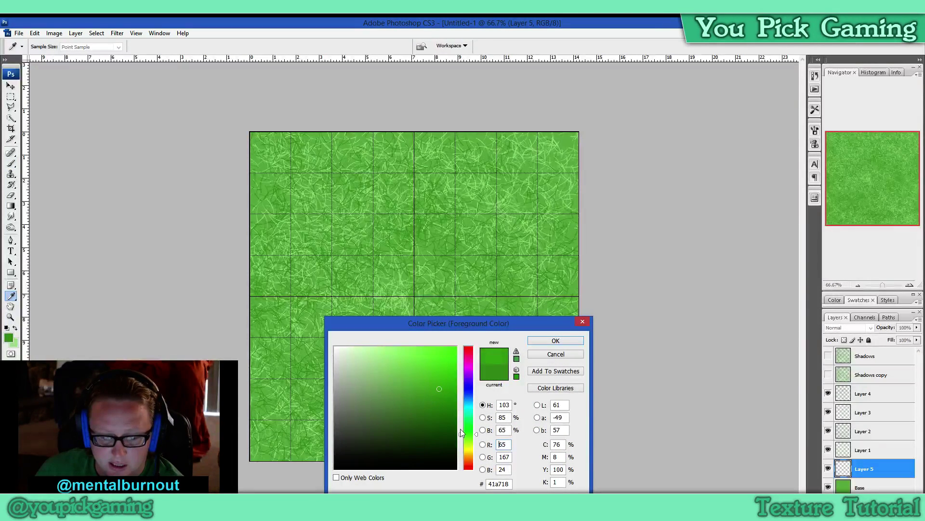
pyautogui.moveTo(465, 436); pyautogui.dragTo(467, 446)
pyautogui.click(439, 410)
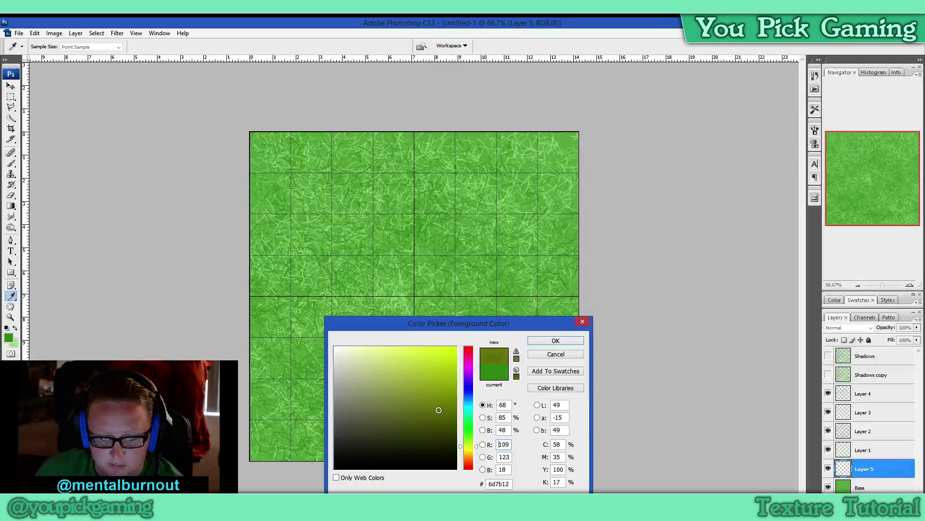
pyautogui.moveTo(439, 410); pyautogui.dragTo(439, 411)
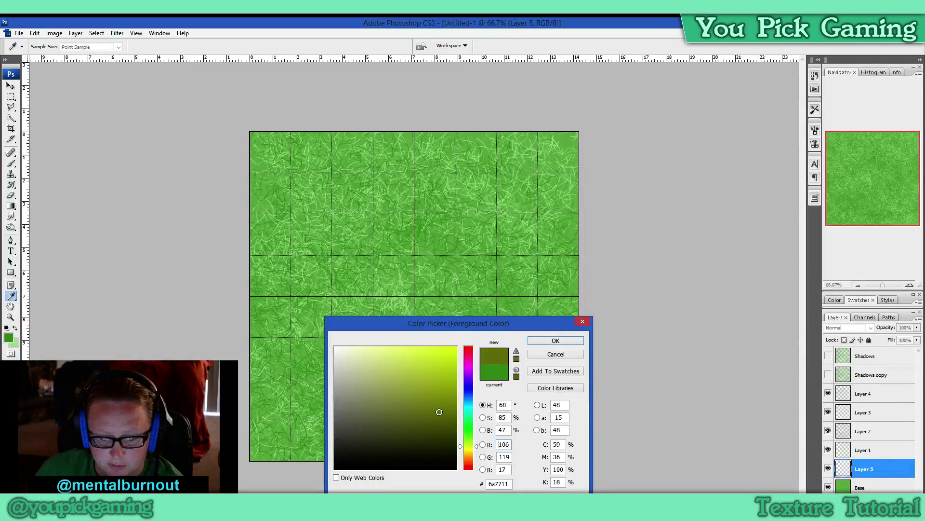
pyautogui.click(543, 345)
# - Choose the 59 px textured brush tip for the Brush tool and enlarge it to 145 px
pyautogui.press('b')
pyautogui.click(63, 46)
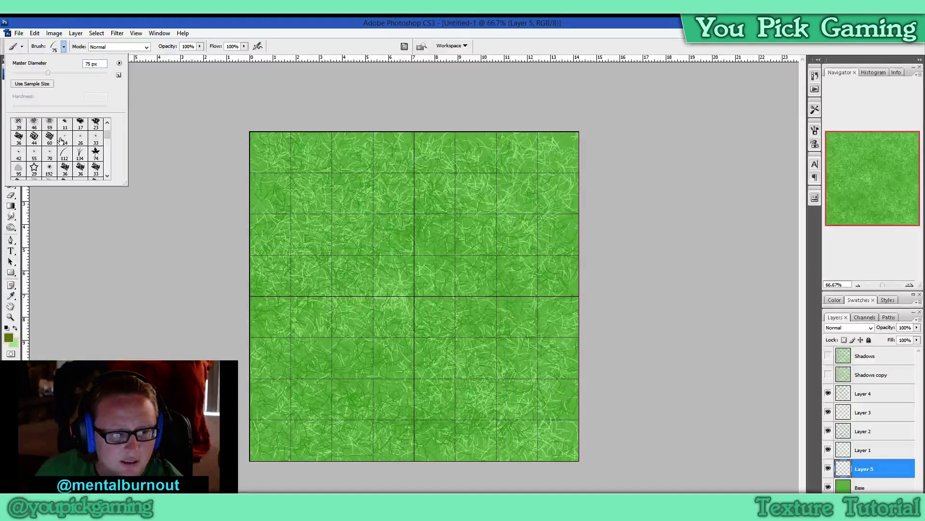
pyautogui.click(49, 126)
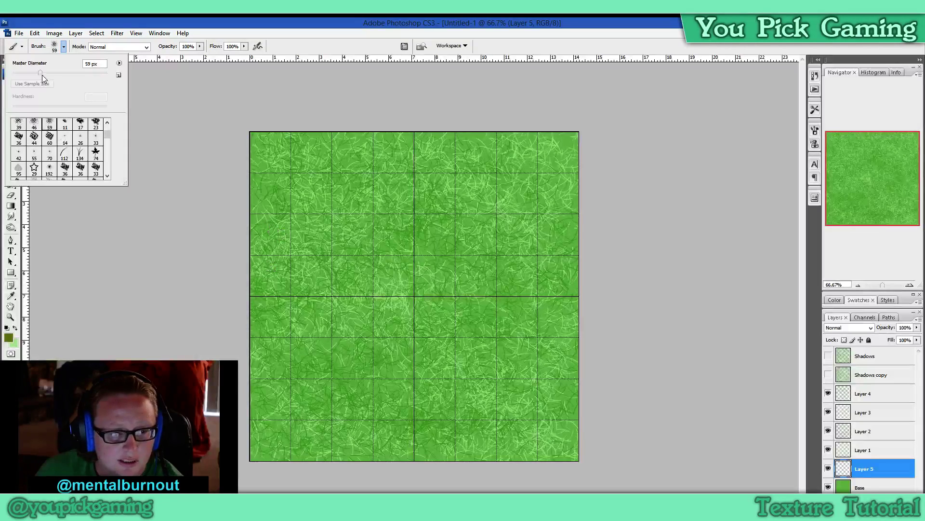
pyautogui.moveTo(42, 75); pyautogui.dragTo(71, 73)
pyautogui.moveTo(267, 157); pyautogui.dragTo(359, 205)
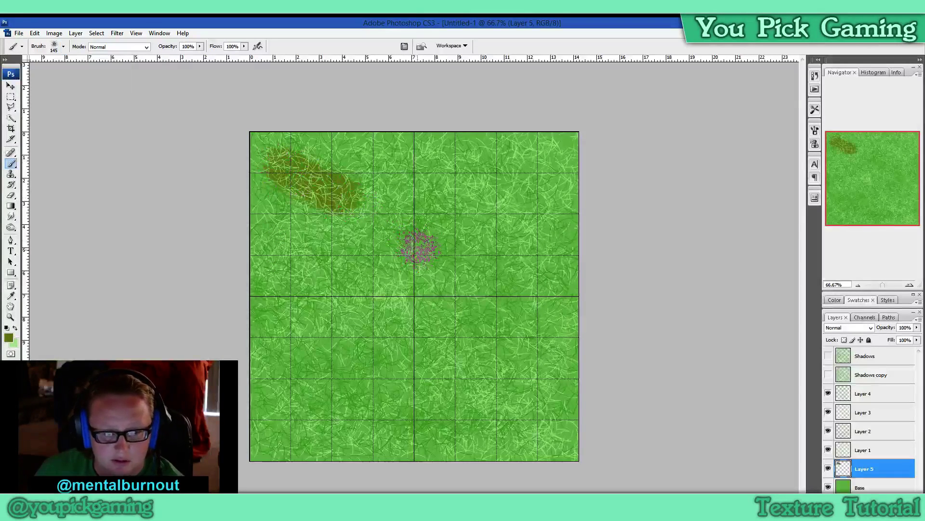
pyautogui.hotkey('ctrl', 'z')
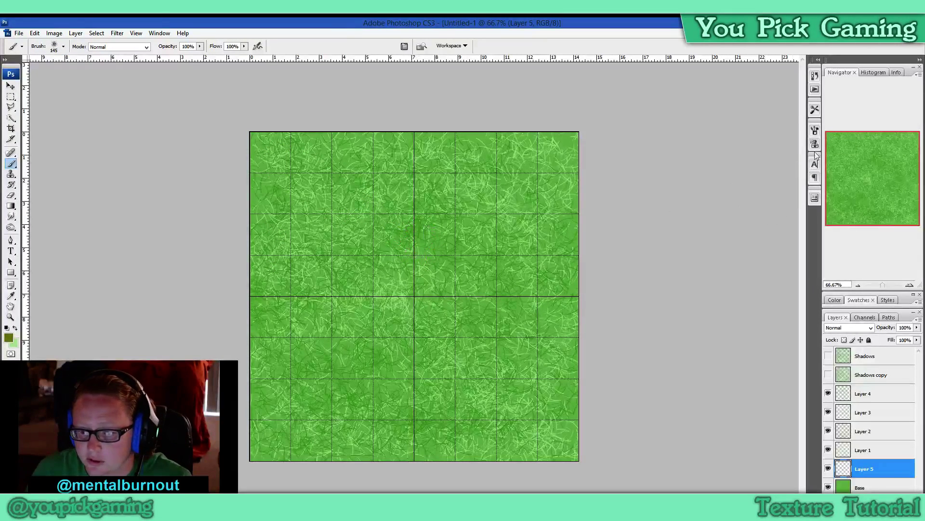
# - Enable Shape Dynamics, Scattering and Other Dynamics for the brush, with scatter at 785% and count at 1
pyautogui.click(815, 130)
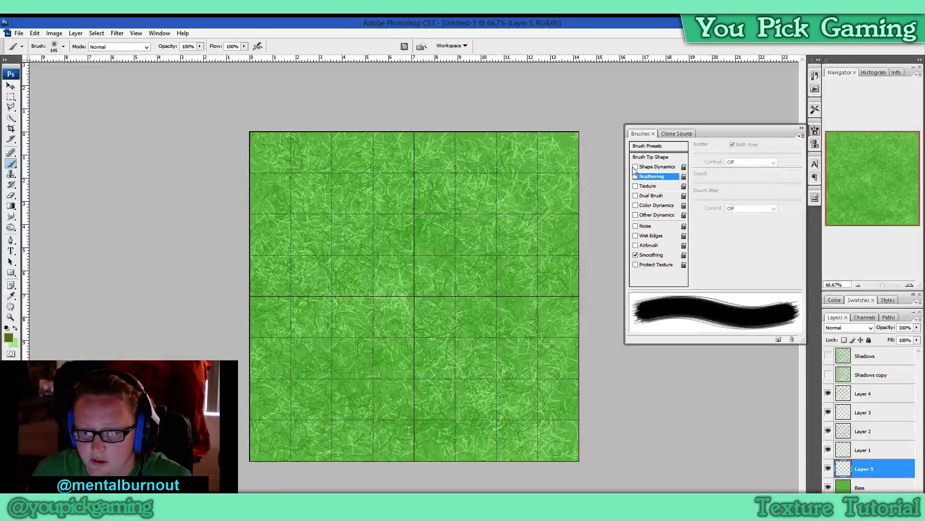
pyautogui.click(636, 177)
pyautogui.click(635, 177)
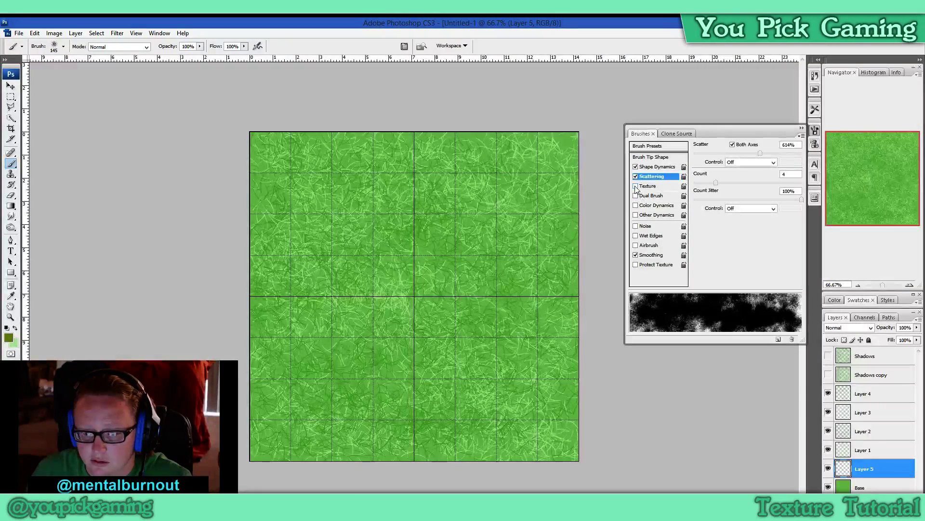
pyautogui.click(636, 215)
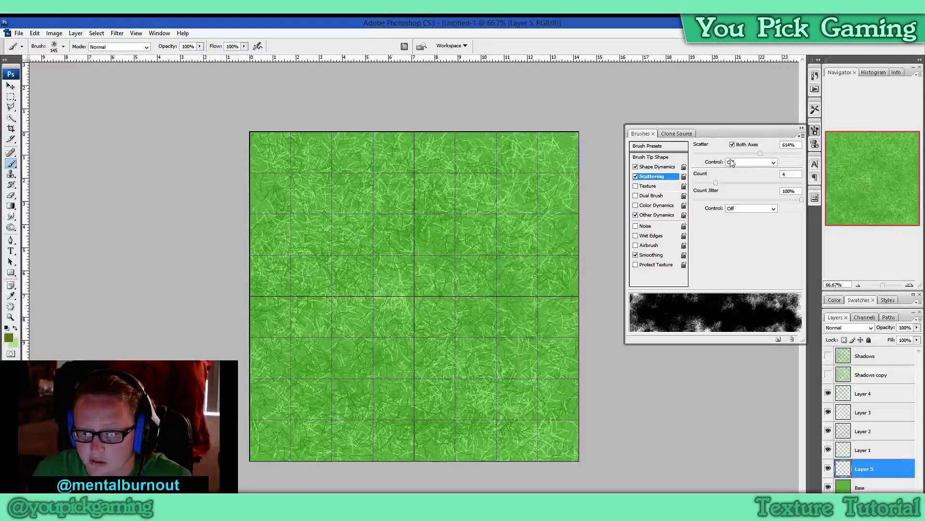
pyautogui.moveTo(760, 154); pyautogui.dragTo(781, 155)
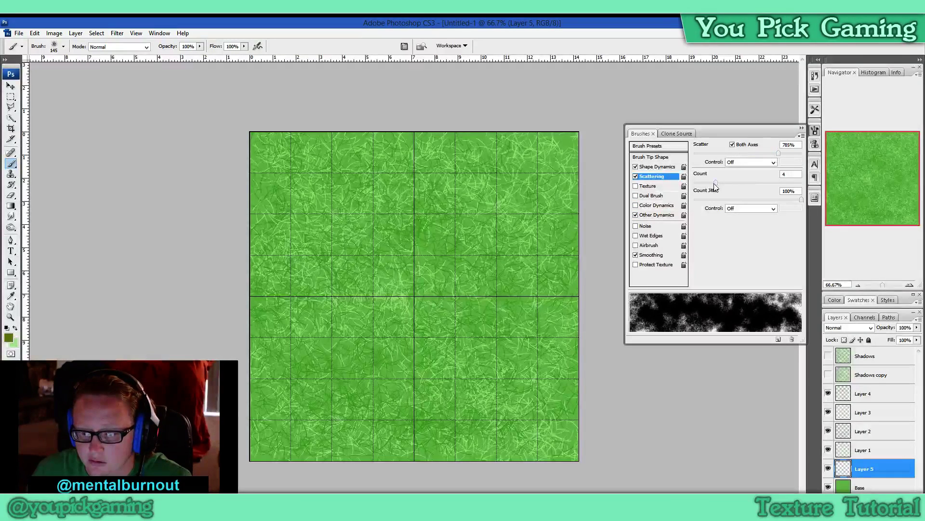
pyautogui.moveTo(715, 183)
pyautogui.mouseDown()
pyautogui.moveTo(729, 181)
pyautogui.moveTo(694, 183)
pyautogui.mouseUp()
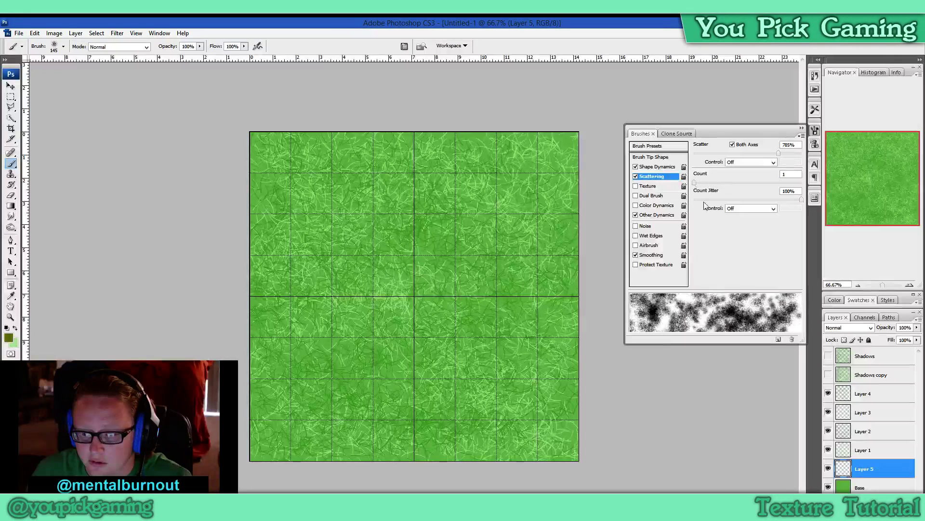
# - In the brush's Shape Dynamics, set the minimum diameter to 13% and the angle jitter to 65%
pyautogui.click(656, 167)
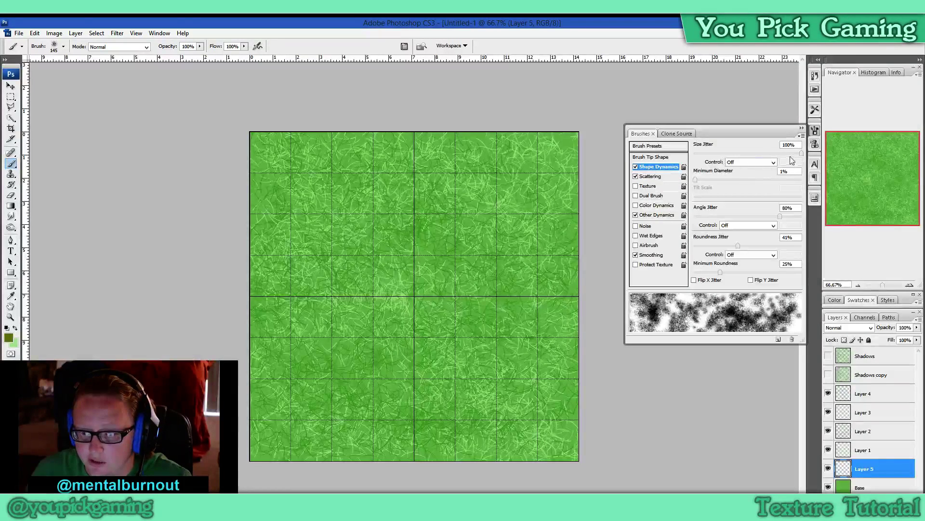
pyautogui.moveTo(696, 179)
pyautogui.mouseDown()
pyautogui.moveTo(716, 178)
pyautogui.moveTo(707, 178)
pyautogui.mouseUp()
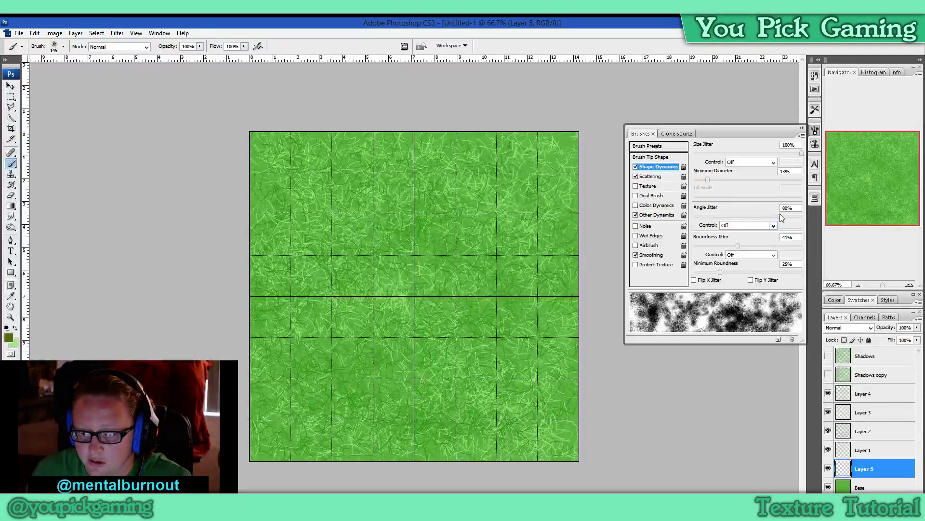
pyautogui.moveTo(780, 216); pyautogui.dragTo(765, 216)
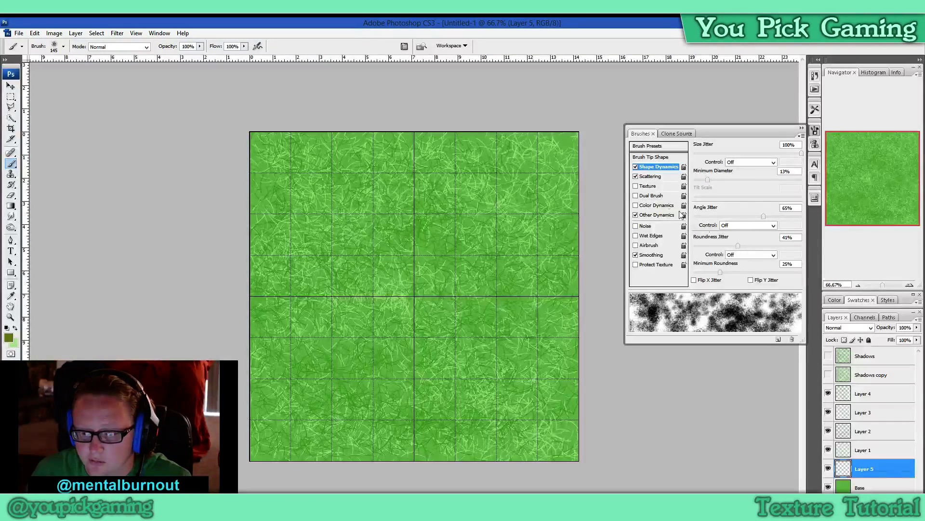
# - Set the brush's scatter to 960% and its count jitter to 49%, and close the brush settings
pyautogui.click(663, 176)
pyautogui.moveTo(783, 154); pyautogui.dragTo(799, 156)
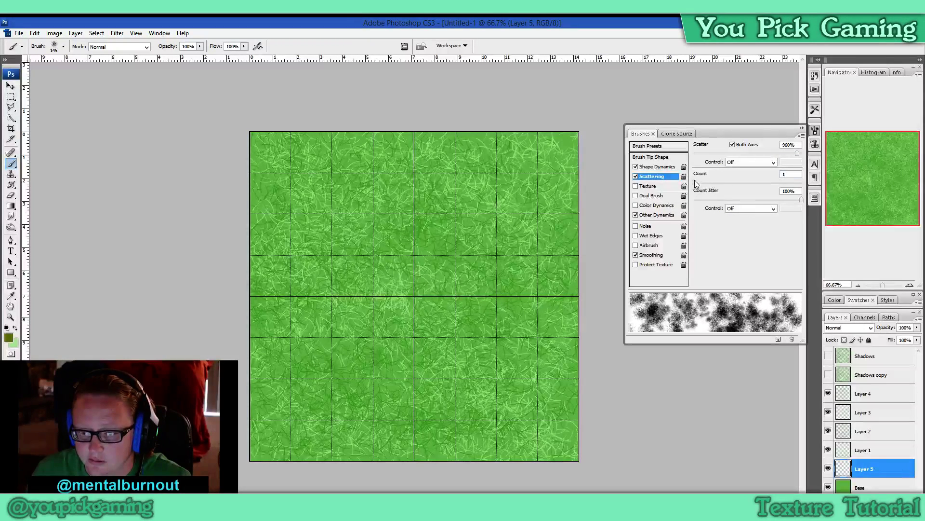
pyautogui.moveTo(695, 182)
pyautogui.mouseDown()
pyautogui.moveTo(736, 181)
pyautogui.moveTo(648, 191)
pyautogui.mouseUp()
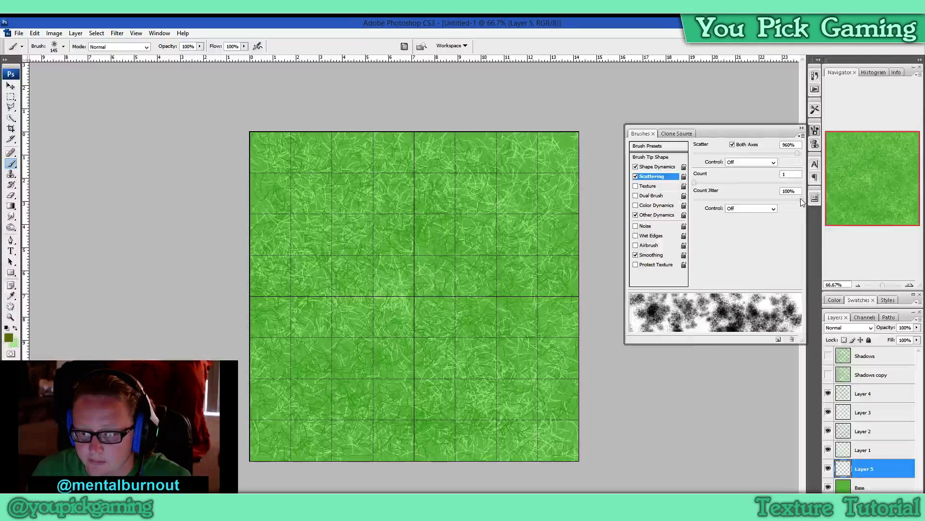
pyautogui.moveTo(802, 201); pyautogui.dragTo(748, 200)
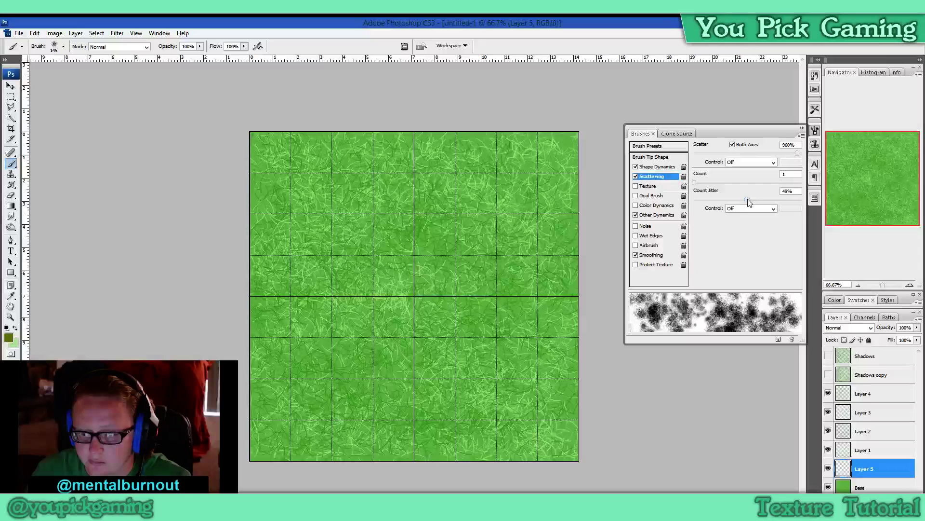
pyautogui.click(802, 130)
# - Paint scattered olive patches across the whole canvas on Layer 5, beneath the grass blades
pyautogui.moveTo(285, 161)
pyautogui.mouseDown()
pyautogui.moveTo(425, 174)
pyautogui.moveTo(467, 207)
pyautogui.mouseUp()
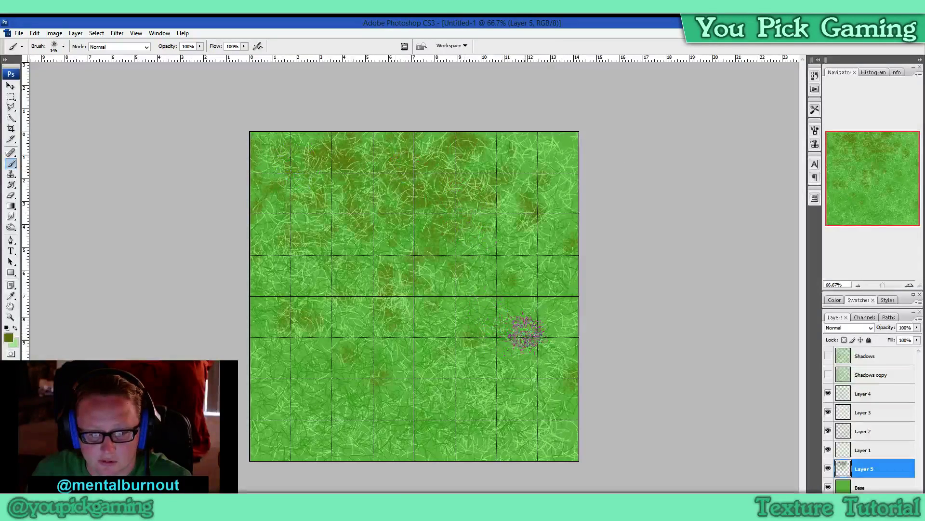
pyautogui.moveTo(526, 333)
pyautogui.mouseDown()
pyautogui.moveTo(521, 354)
pyautogui.moveTo(391, 412)
pyautogui.moveTo(306, 425)
pyautogui.moveTo(294, 436)
pyautogui.moveTo(358, 407)
pyautogui.mouseUp()
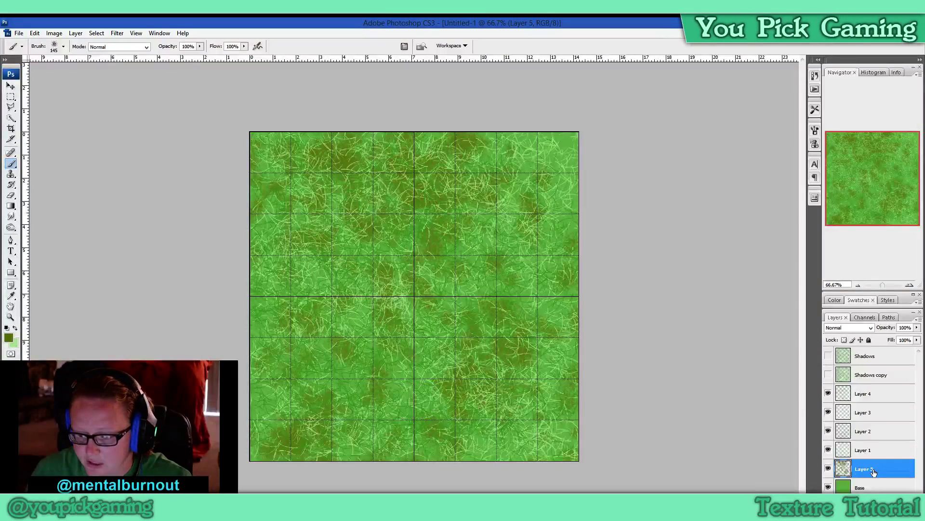
# - Try several blend modes for the olive patches on Layer 5 and settle on Darker Color
pyautogui.click(871, 327)
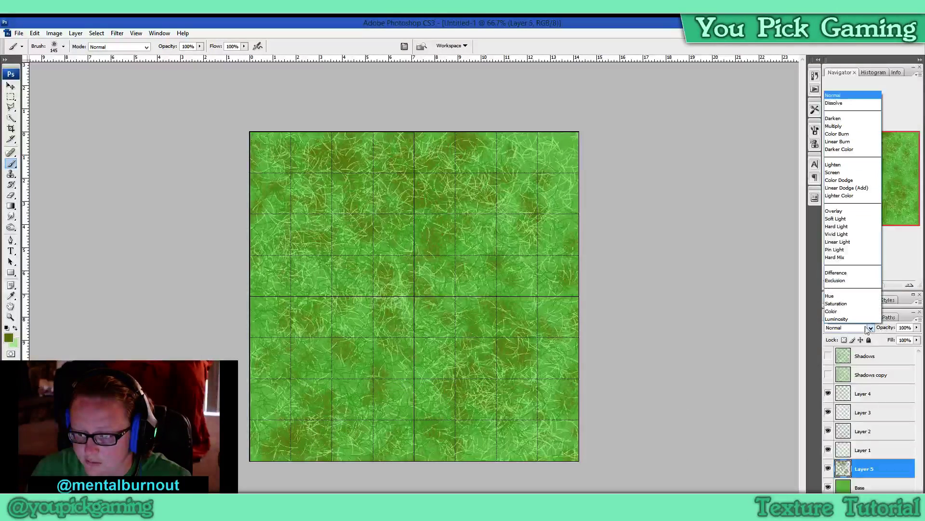
pyautogui.click(839, 126)
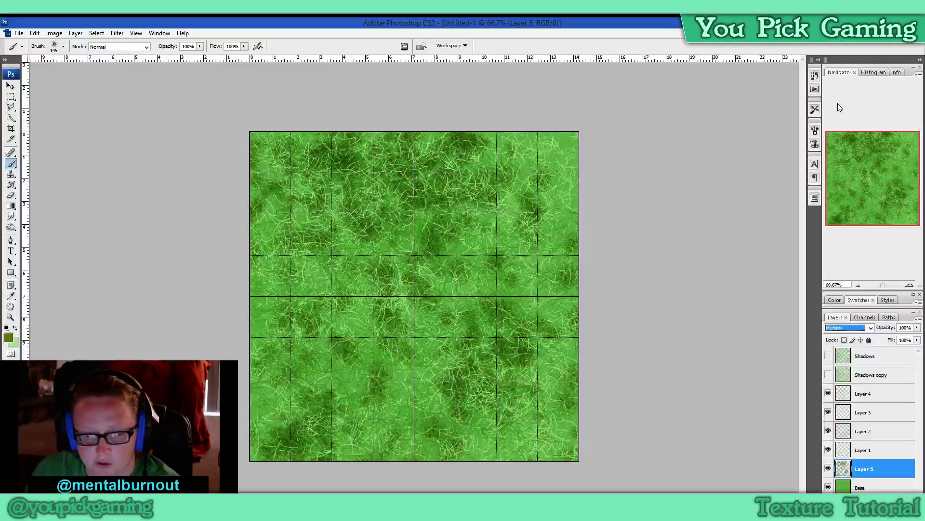
pyautogui.press('Down')
pyautogui.press('Down')
pyautogui.press('Down')
pyautogui.press('Down')
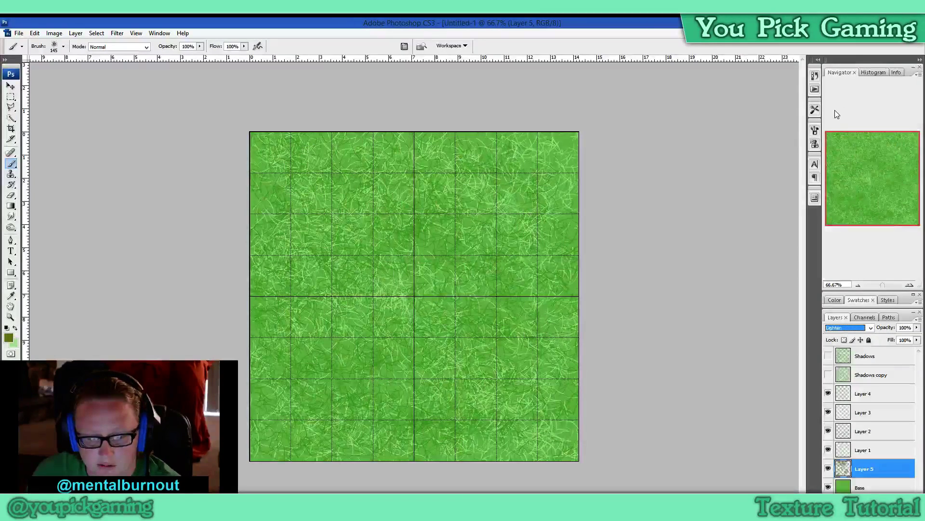
pyautogui.press('Up')
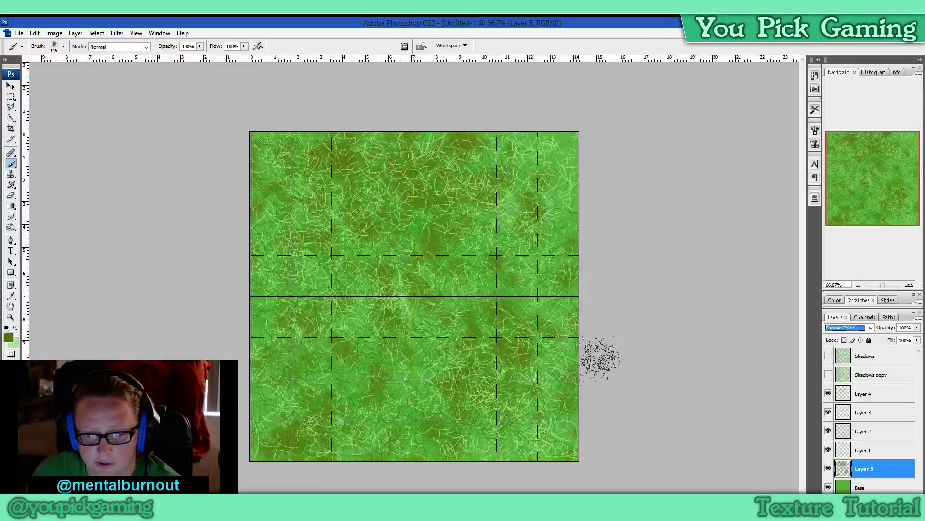
# - Check Layer 3's contribution by toggling its visibility, try the Screen blend mode on it, and set it to Multiply
pyautogui.click(829, 413)
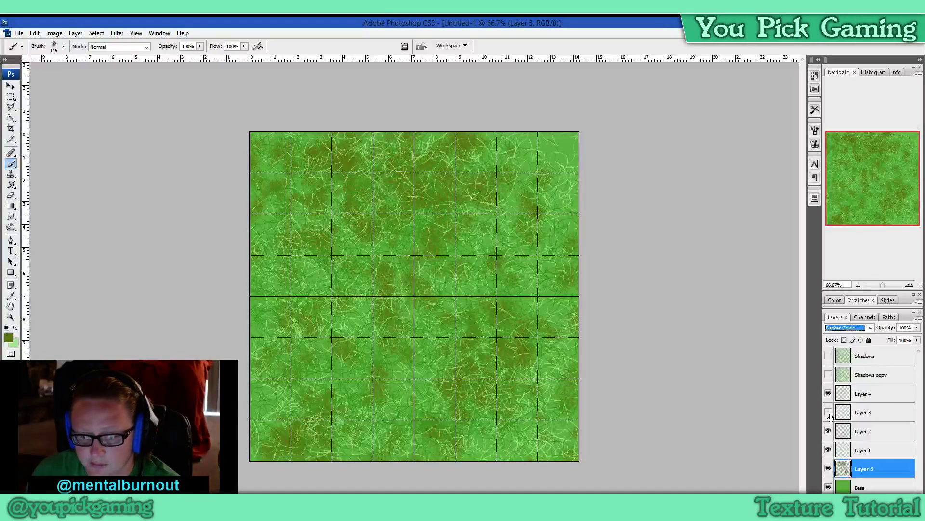
pyautogui.click(828, 413)
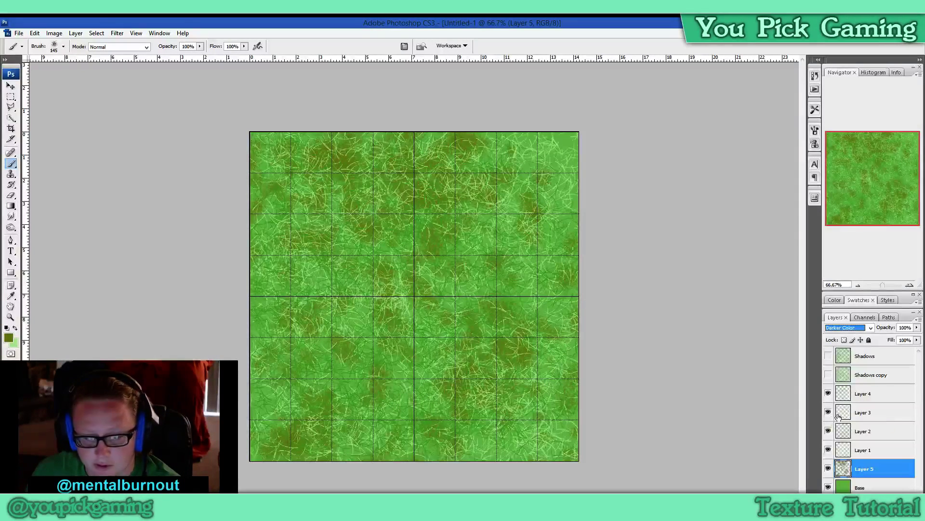
pyautogui.click(856, 415)
pyautogui.click(870, 328)
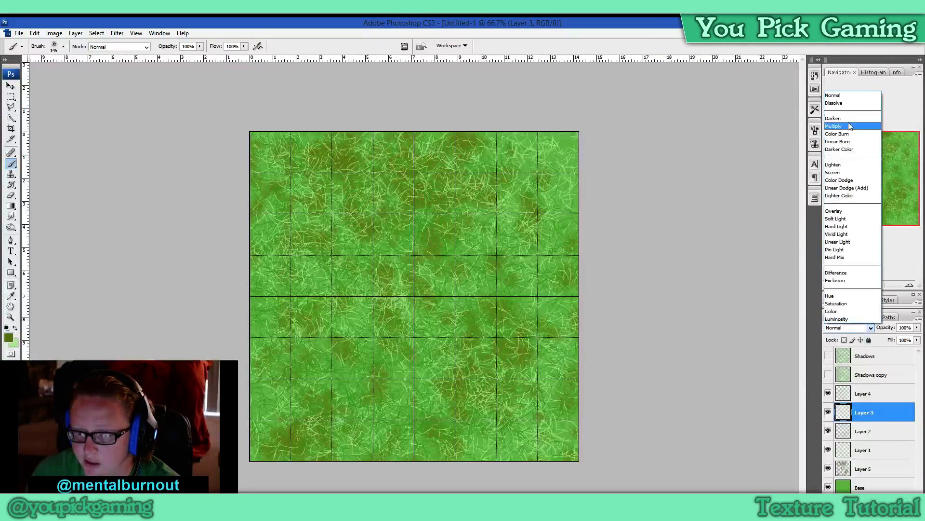
pyautogui.click(850, 173)
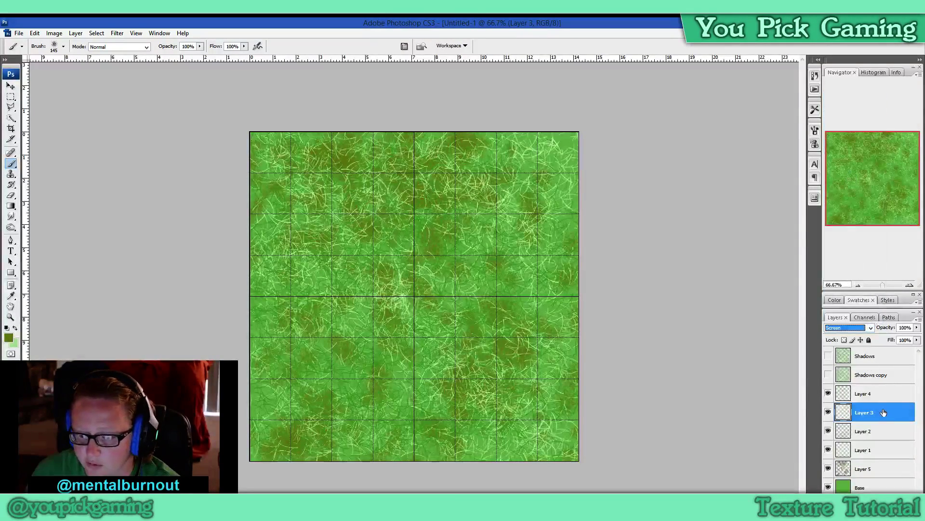
pyautogui.click(870, 329)
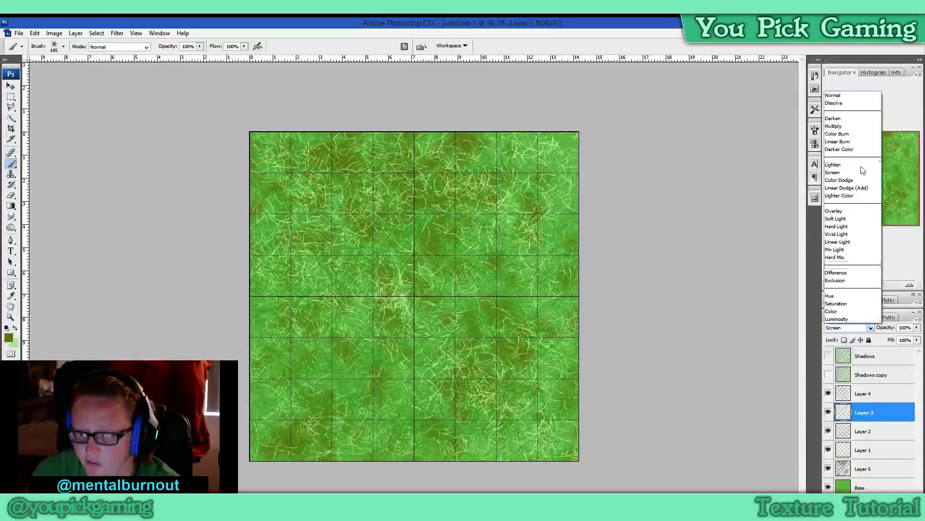
pyautogui.click(853, 126)
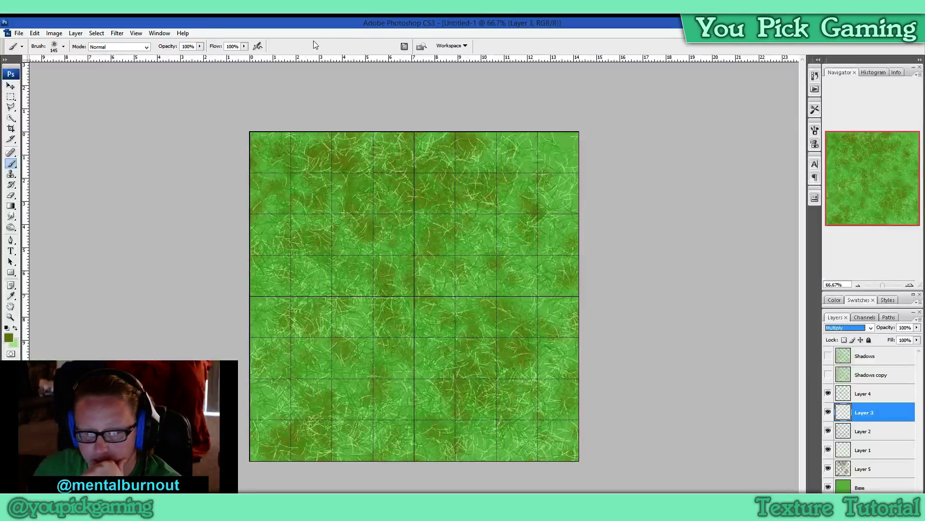
# - Hide the grid overlay on the canvas to judge the grass texture from a distance
pyautogui.click(137, 32)
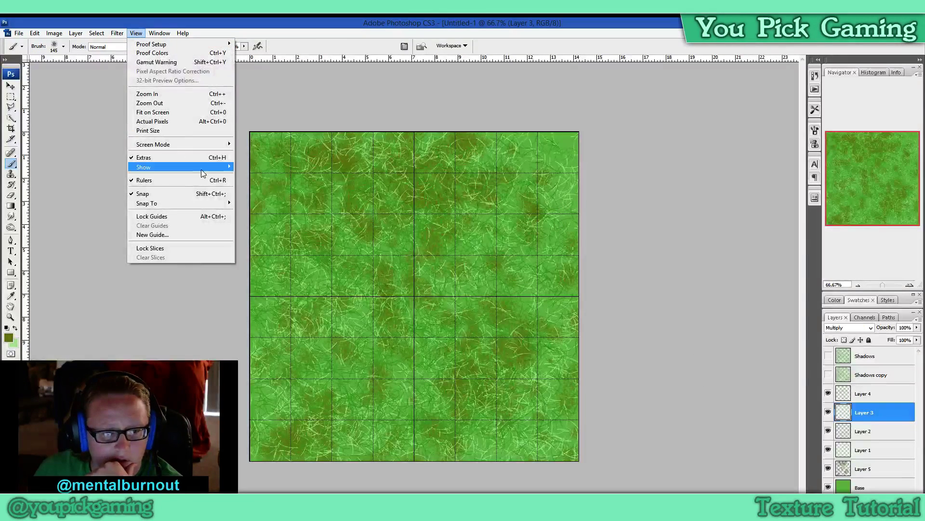
pyautogui.moveTo(227, 166)
pyautogui.click(260, 192)
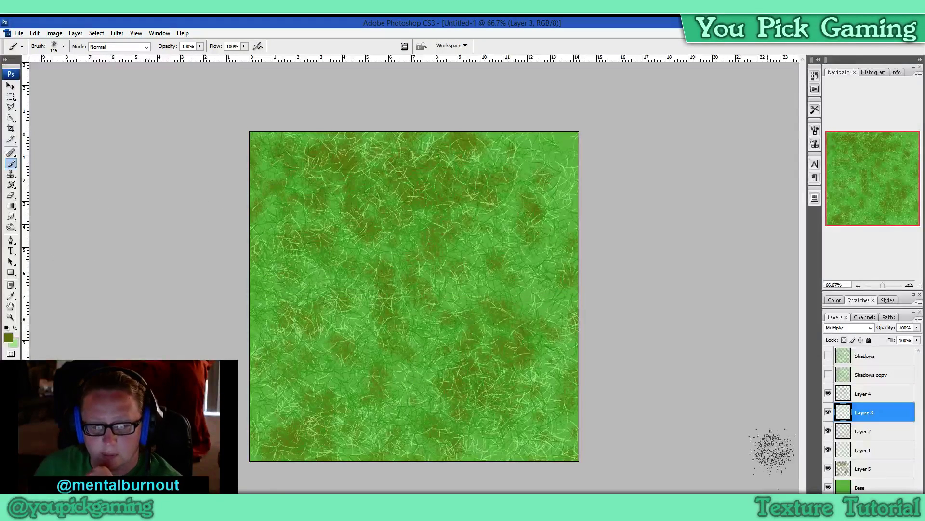
pyautogui.scroll(-5, 474, 334)
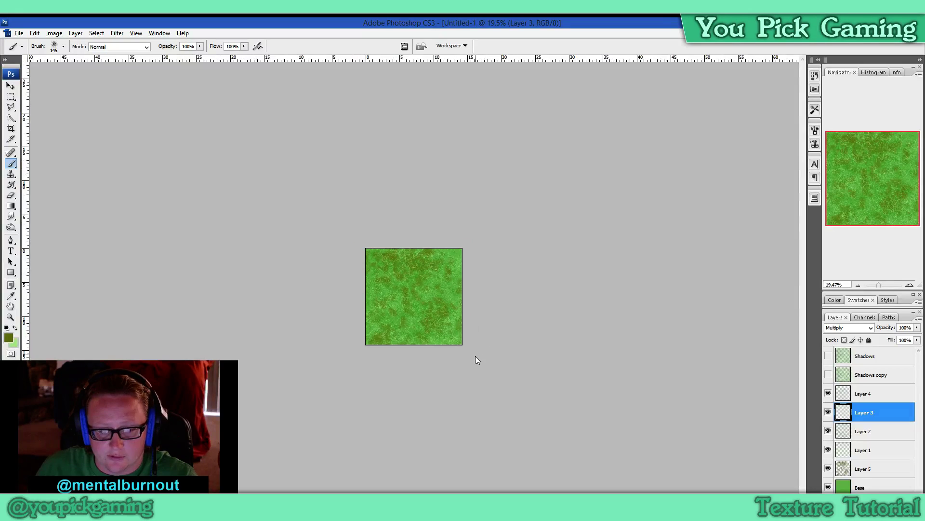
pyautogui.scroll(1, 476, 352)
pyautogui.scroll(-1, 474, 355)
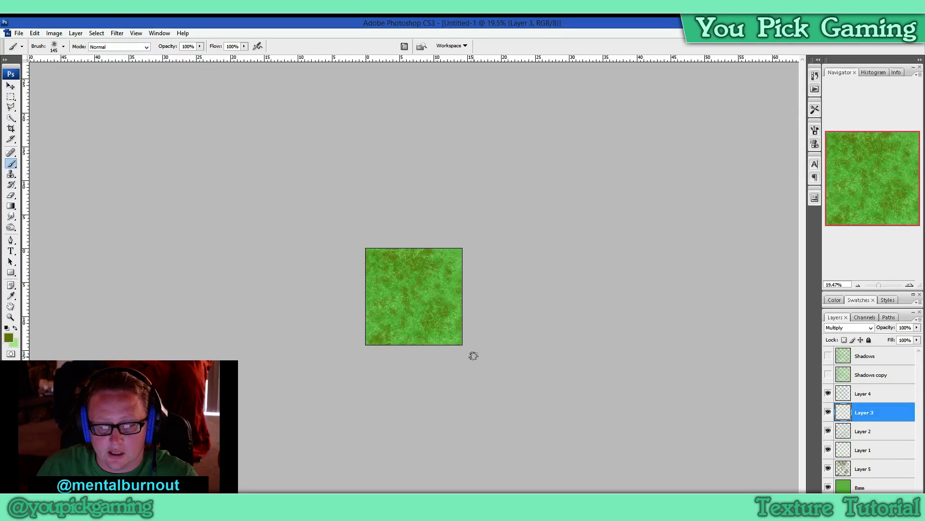
# - Switch to the Move tool and make Layer 4 the active layer
pyautogui.press('v')
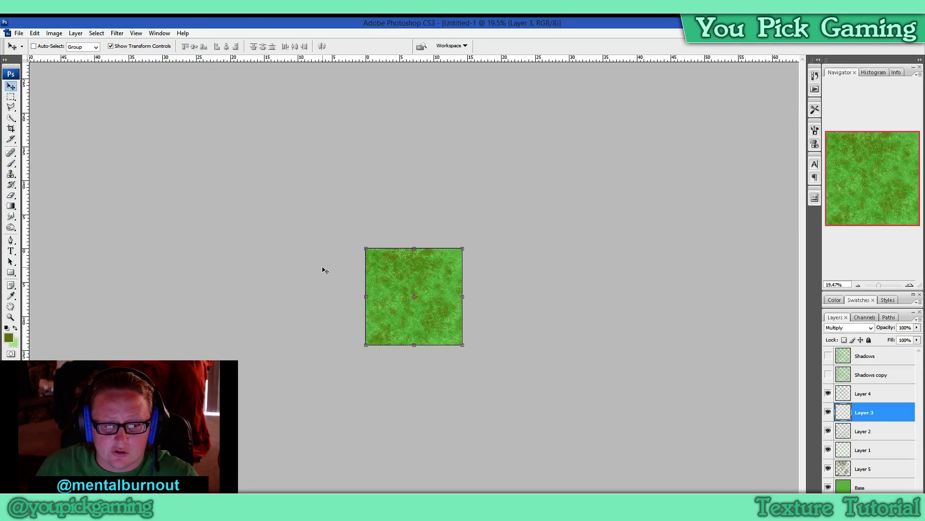
pyautogui.scroll(-1, 324, 272)
pyautogui.scroll(1, 323, 271)
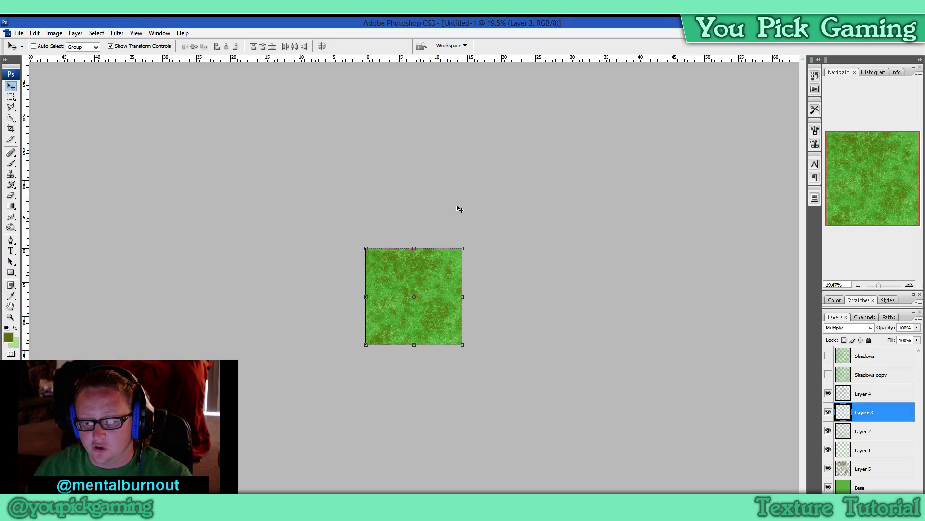
pyautogui.click(890, 394)
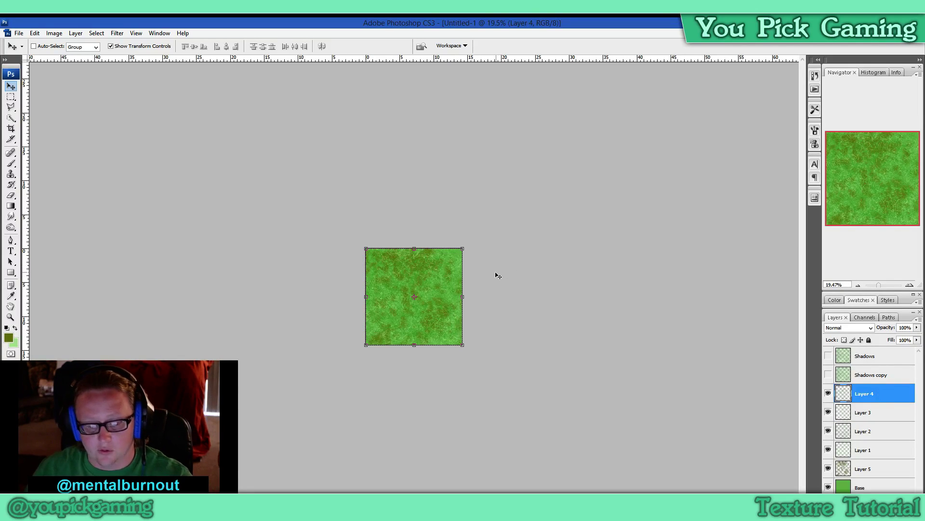
pyautogui.scroll(5, 498, 276)
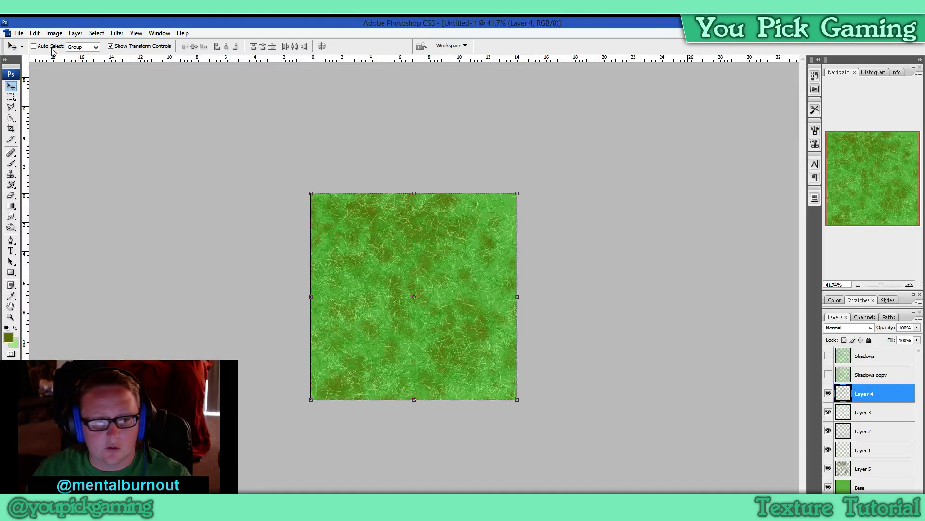
# - Save the document as a layered Photoshop file named Grassmuddy in the Custom folder inside Textures
pyautogui.click(19, 33)
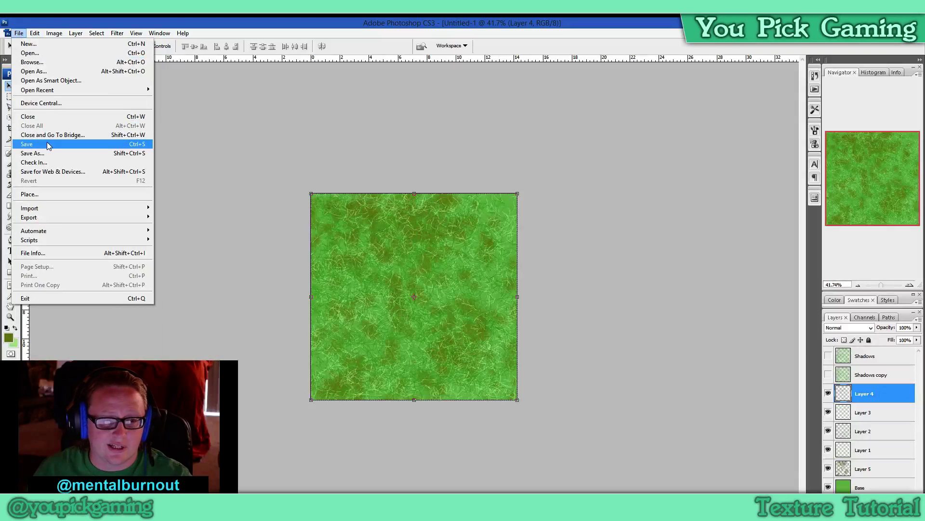
pyautogui.click(48, 152)
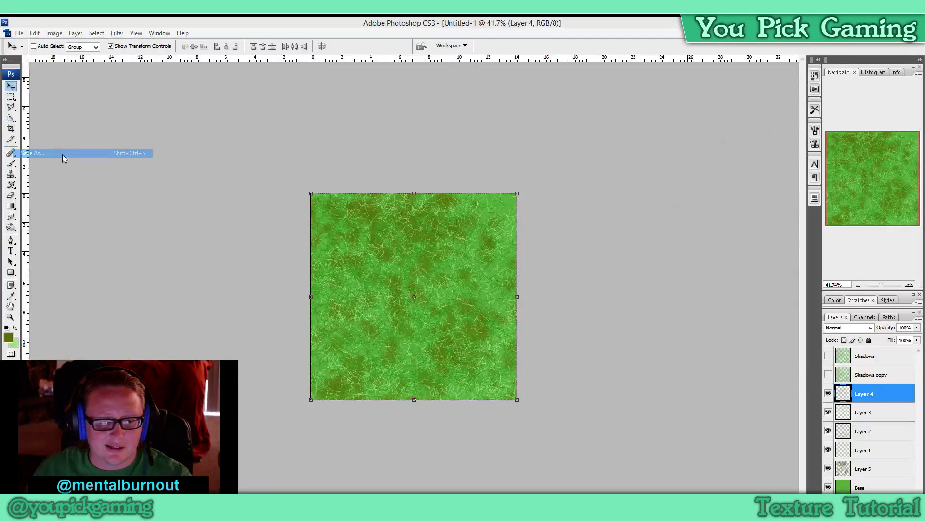
pyautogui.click(752, 90)
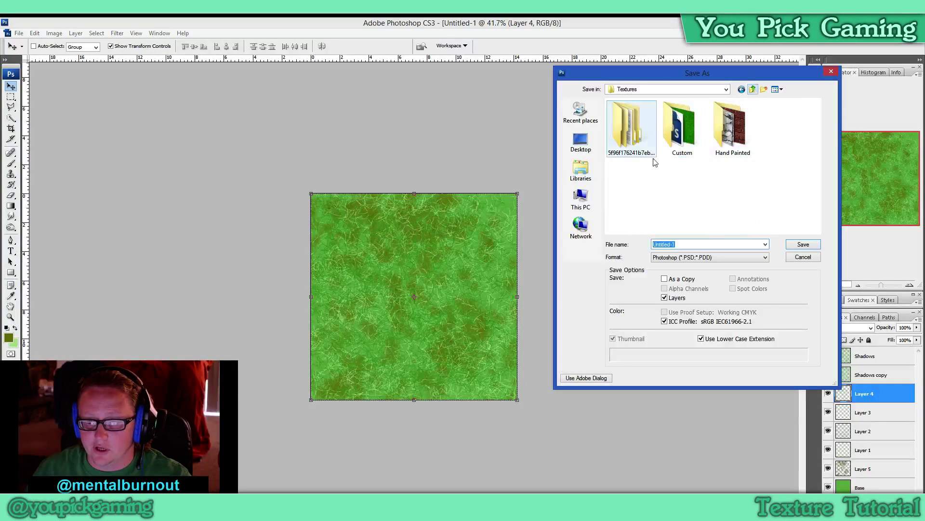
pyautogui.doubleClick(682, 125)
pyautogui.doubleClick(677, 244)
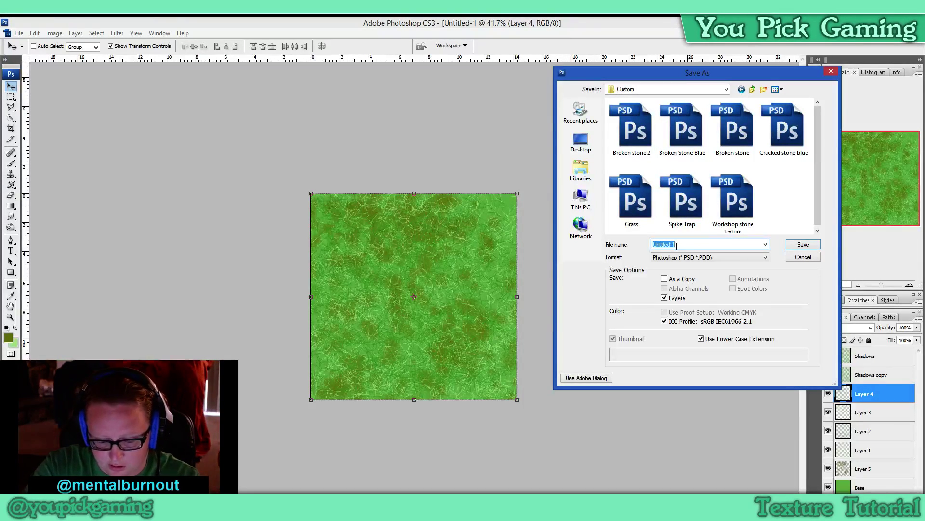
pyautogui.write('Graa')
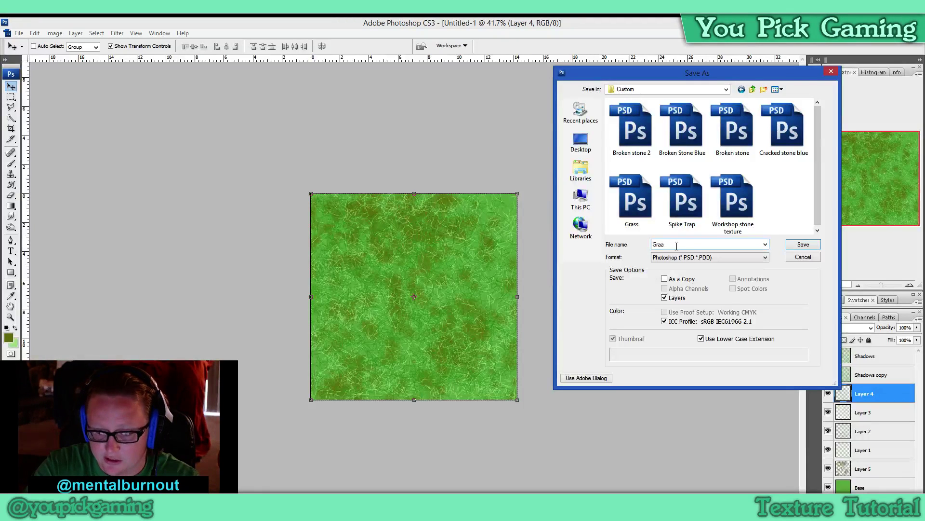
pyautogui.press('BackSpace')
pyautogui.write('ss')
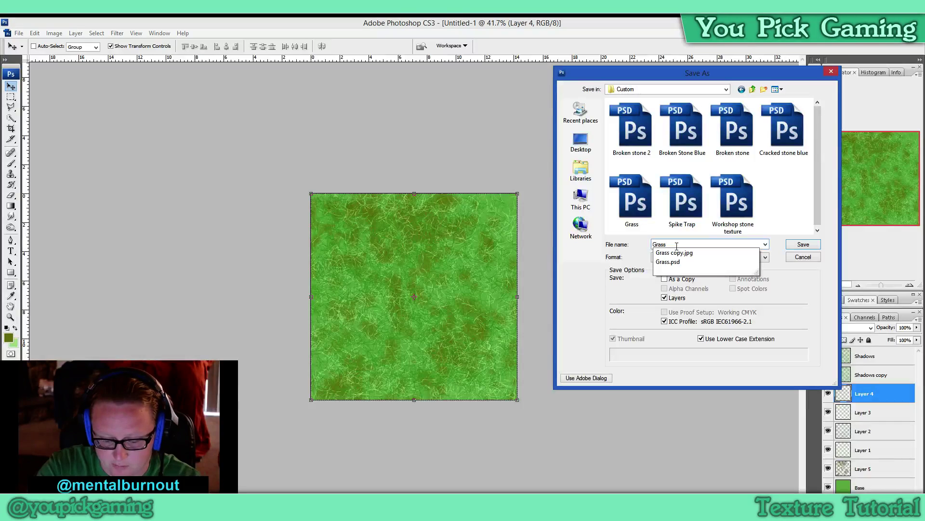
pyautogui.write('muddy')
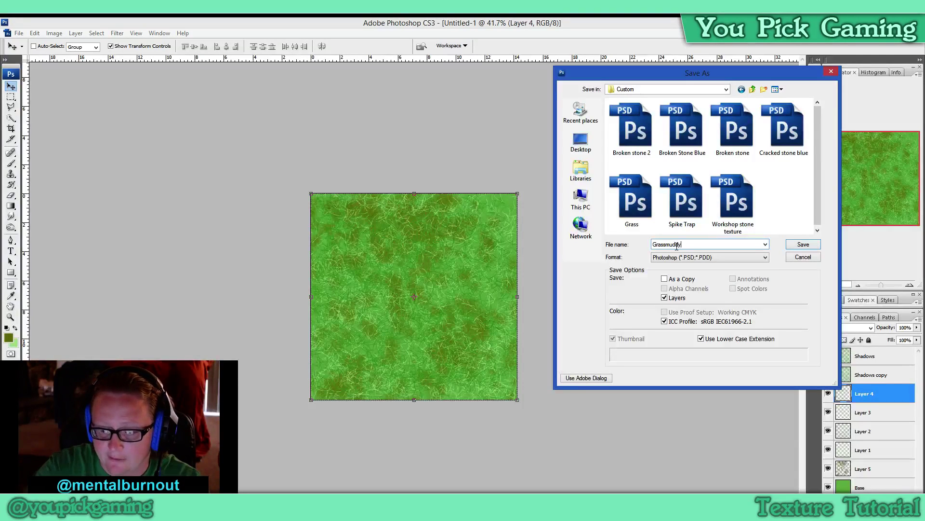
pyautogui.click(803, 245)
pyautogui.click(568, 185)
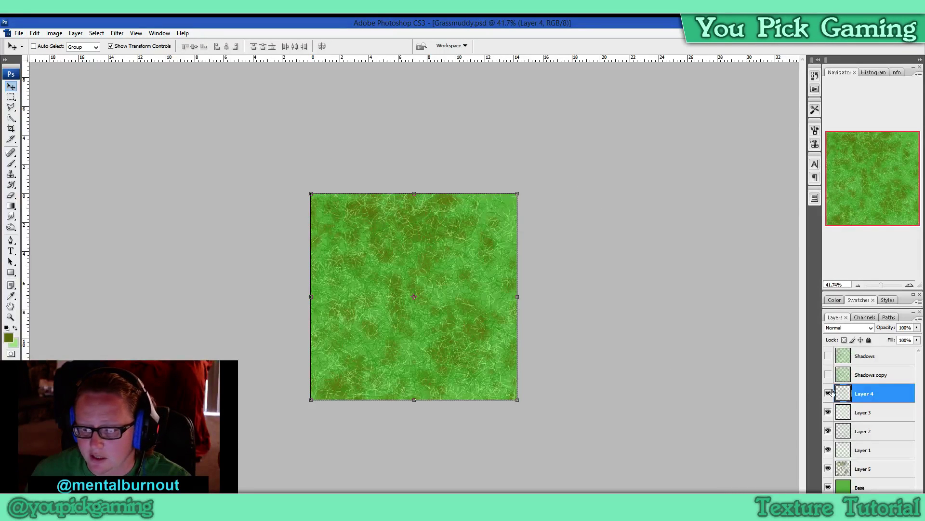
# - Delete the hidden Shadows and Shadows copy layers
pyautogui.click(869, 375)
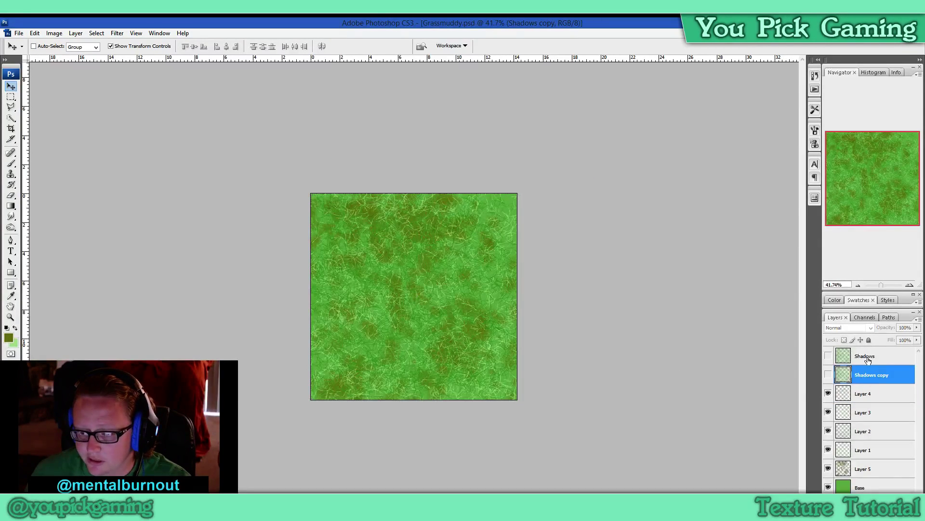
pyautogui.rightClick(867, 360)
pyautogui.click(870, 361)
pyautogui.rightClick(872, 361)
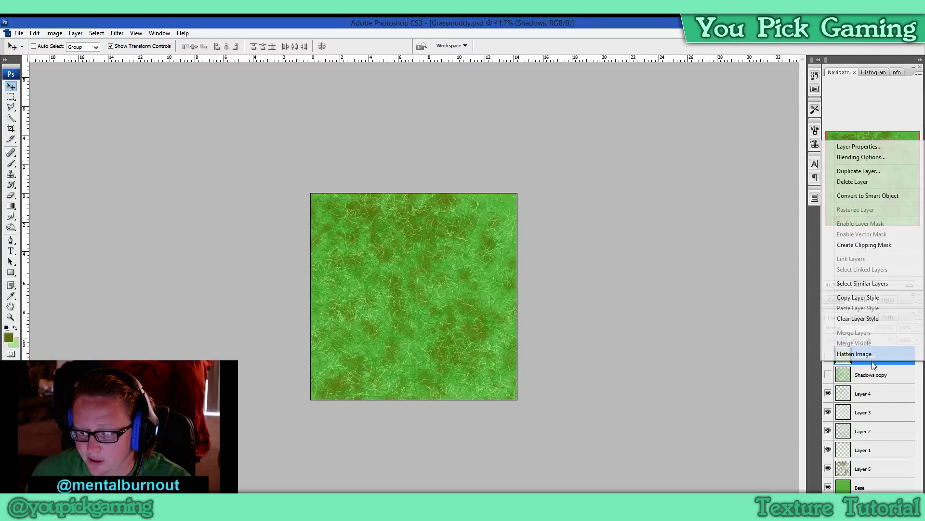
pyautogui.click(861, 181)
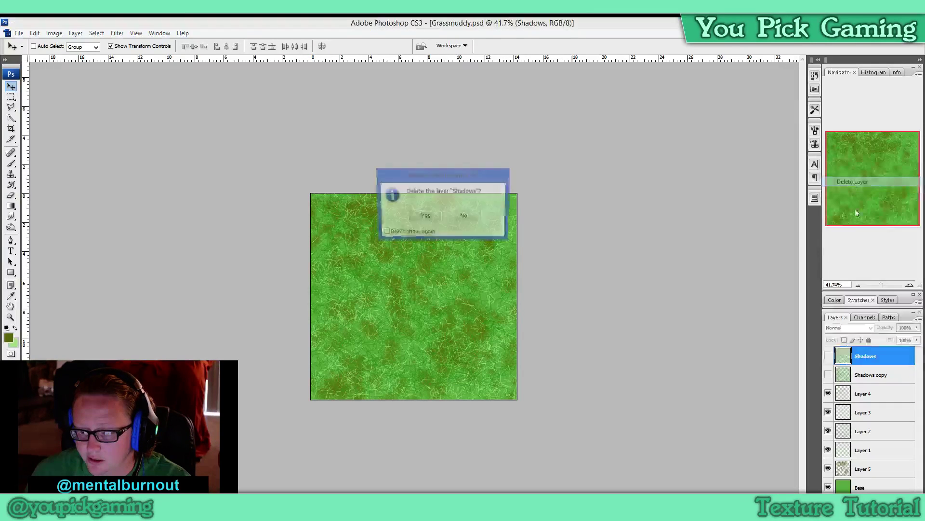
pyautogui.click(424, 217)
pyautogui.rightClick(889, 357)
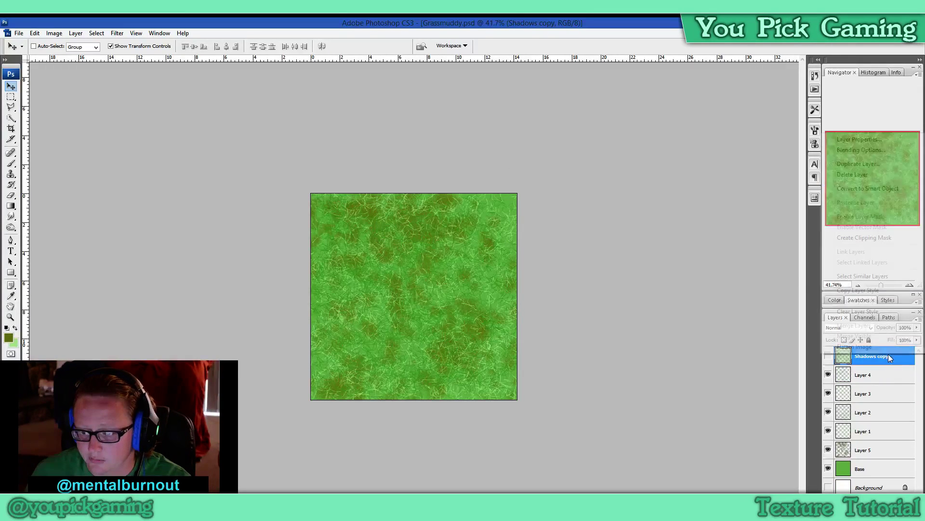
pyautogui.click(864, 175)
pyautogui.click(423, 213)
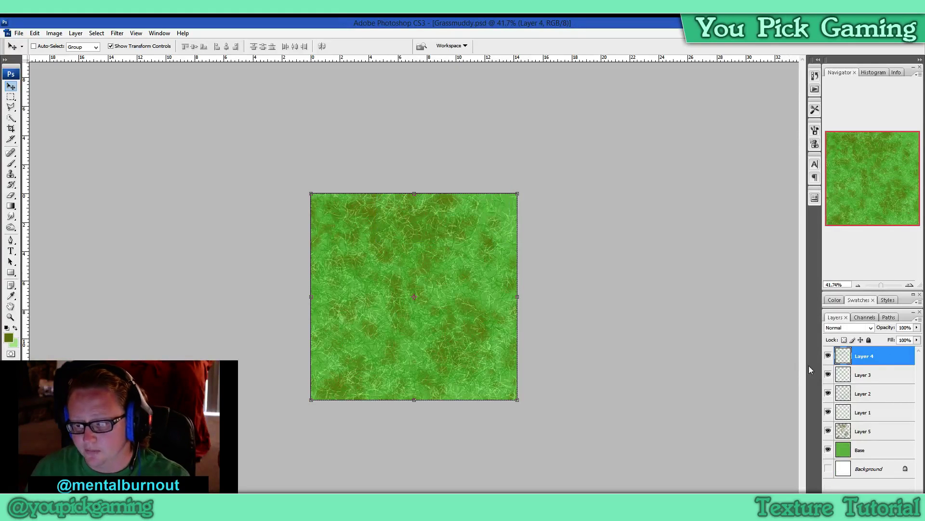
# - Merge all layers from Layer 4 down to Base into a single layer, leaving out the Background
pyautogui.keyDown('shift'); pyautogui.click(884, 448); pyautogui.keyUp('shift')
pyautogui.rightClick(884, 449)
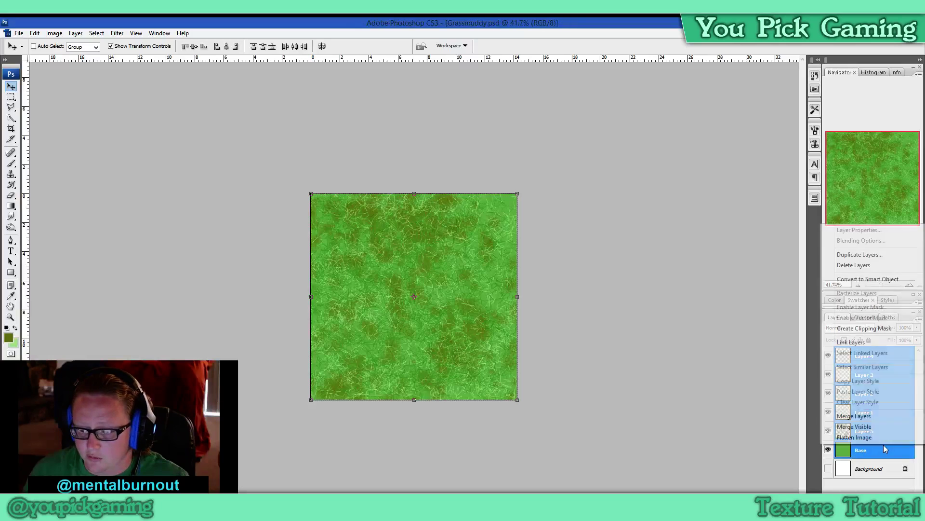
pyautogui.click(872, 416)
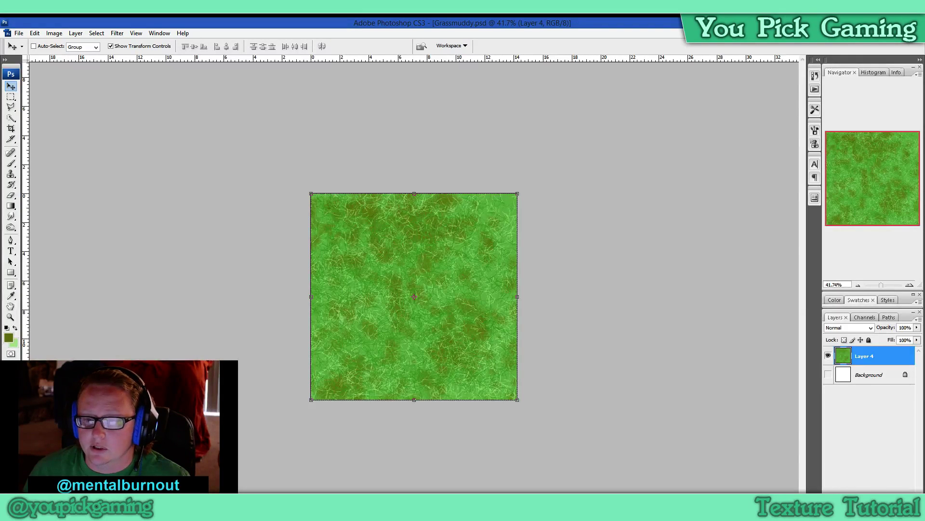
# - Create a new blank document with the offered settings and place its window beside the Grassmuddy document
pyautogui.click(910, 33)
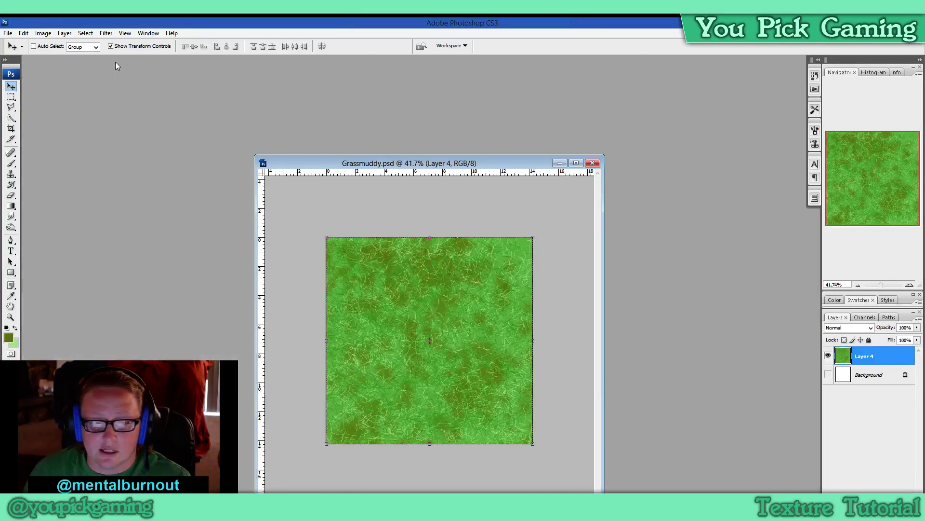
pyautogui.click(8, 34)
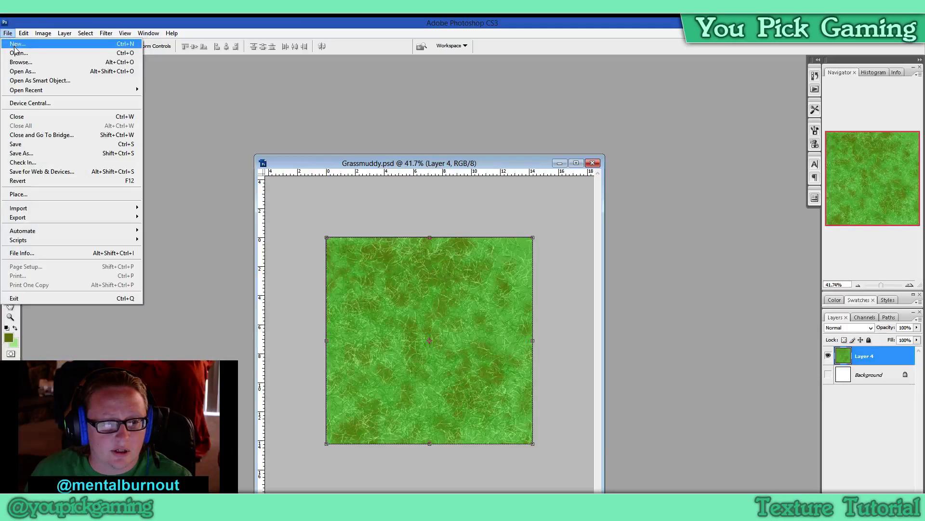
pyautogui.click(20, 43)
pyautogui.click(559, 153)
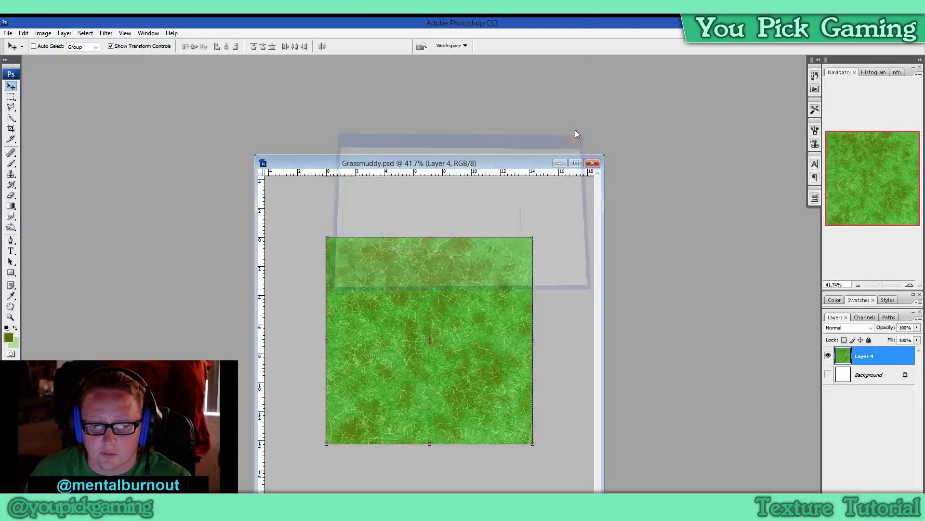
pyautogui.moveTo(261, 85); pyautogui.dragTo(255, 68)
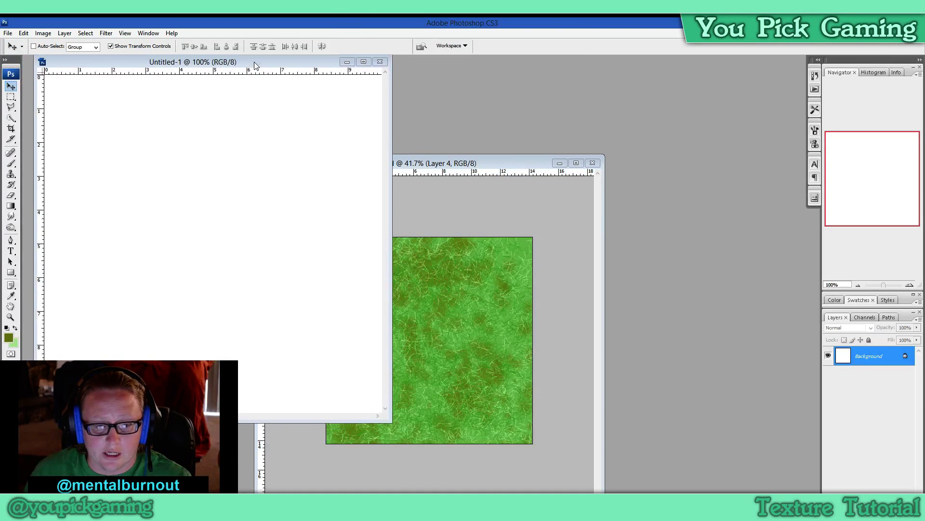
# - Copy the merged grass layer from Grassmuddy into the new blank document and maximize that document
pyautogui.click(510, 292)
pyautogui.moveTo(505, 292); pyautogui.dragTo(297, 85)
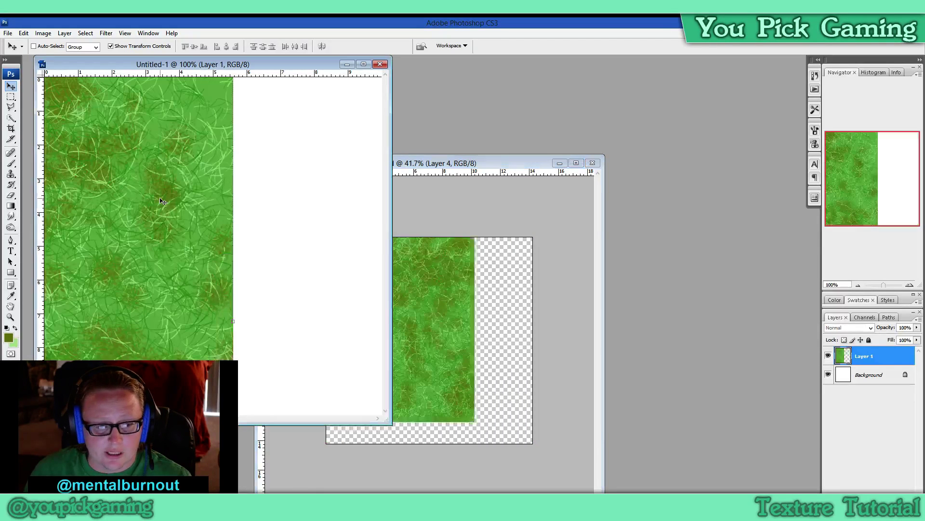
pyautogui.click(363, 65)
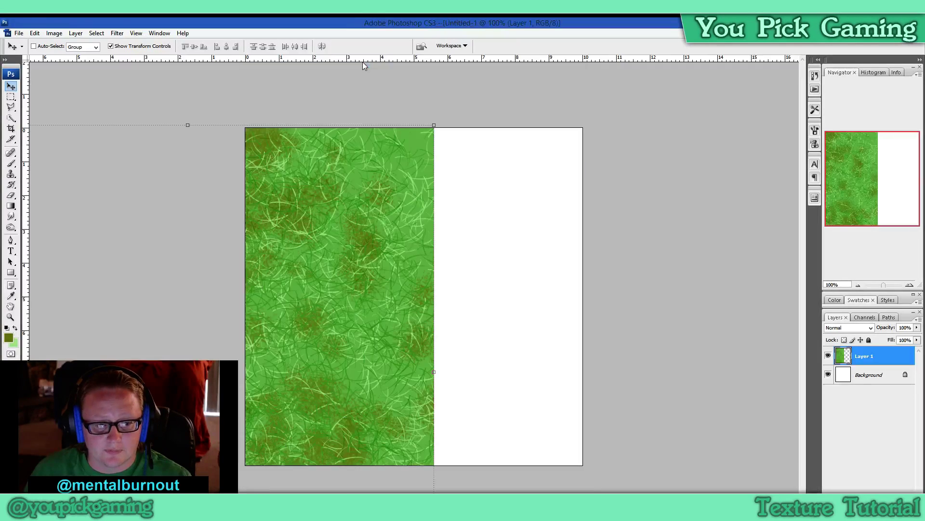
# - Scale the copied grass layer proportionally to about 10.4% and fit it into the upper-left corner of the canvas
pyautogui.moveTo(353, 220); pyautogui.dragTo(651, 242)
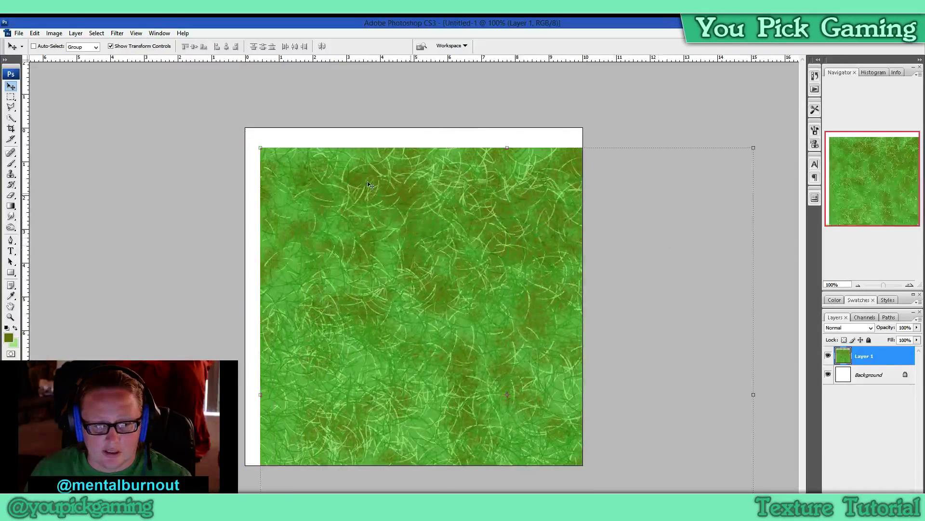
pyautogui.moveTo(261, 146); pyautogui.dragTo(584, 471)
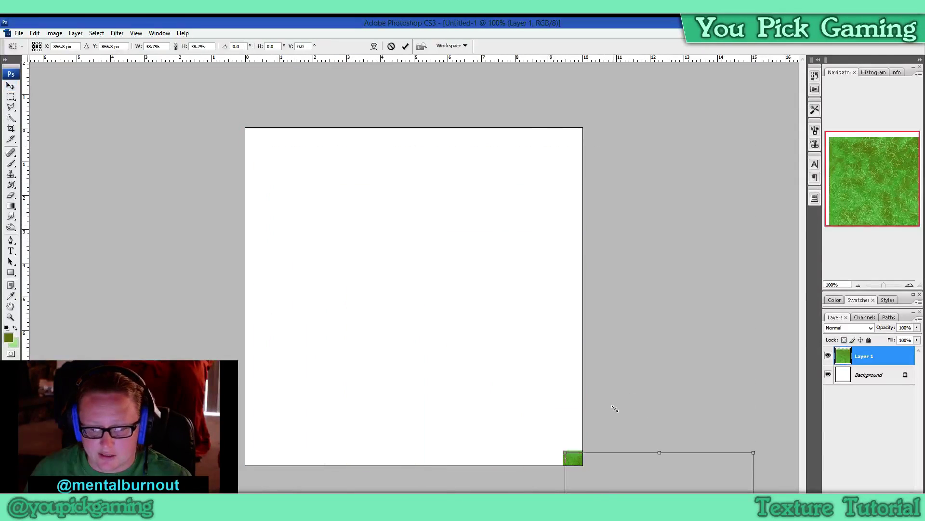
pyautogui.moveTo(629, 490); pyautogui.dragTo(299, 155)
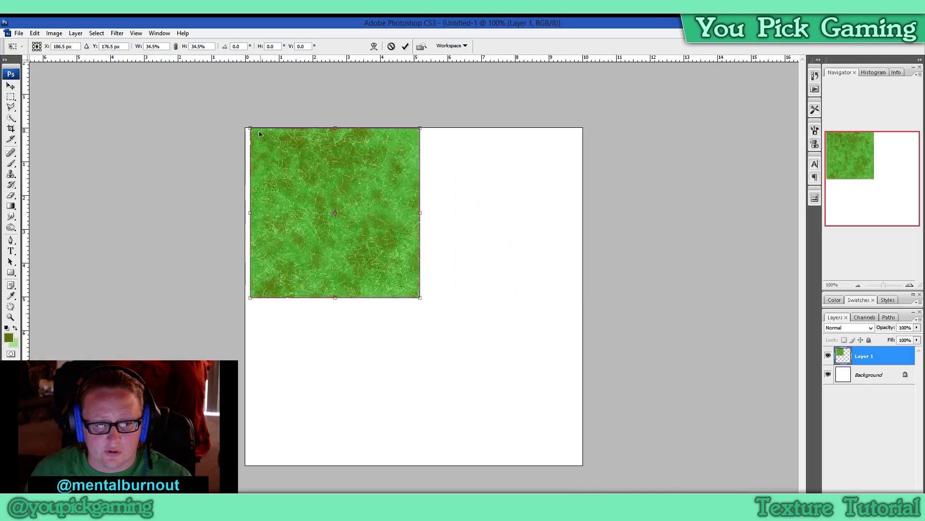
pyautogui.moveTo(249, 125); pyautogui.dragTo(274, 141)
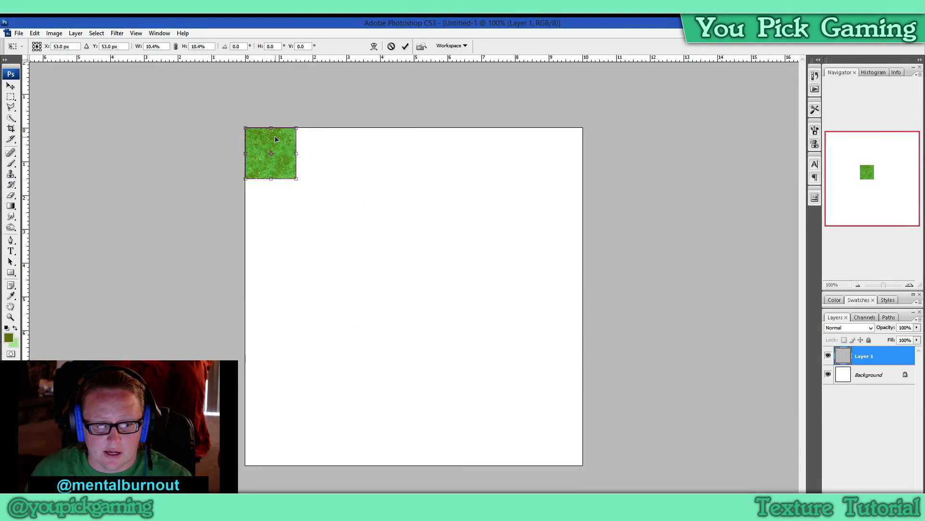
pyautogui.click(406, 46)
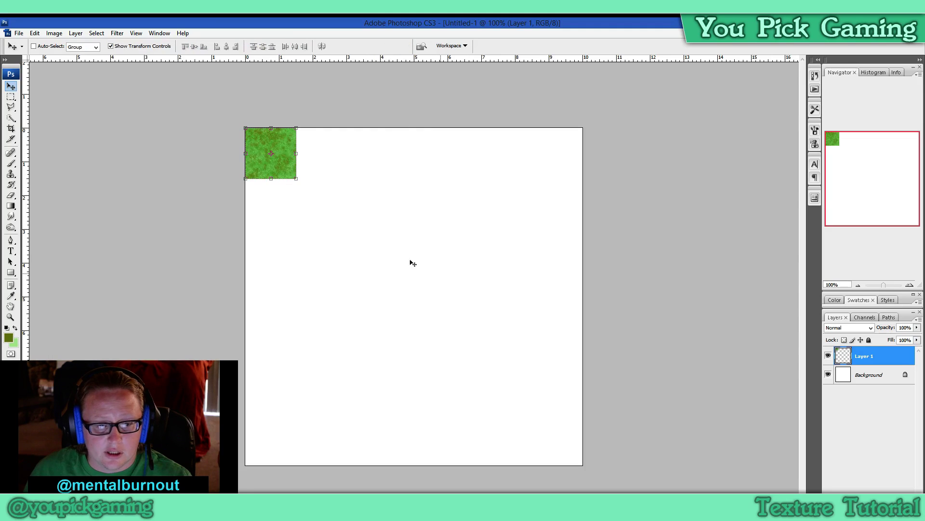
# - Duplicate the small grass tile layer and align the copy flush against the original tile's right edge
pyautogui.rightClick(864, 356)
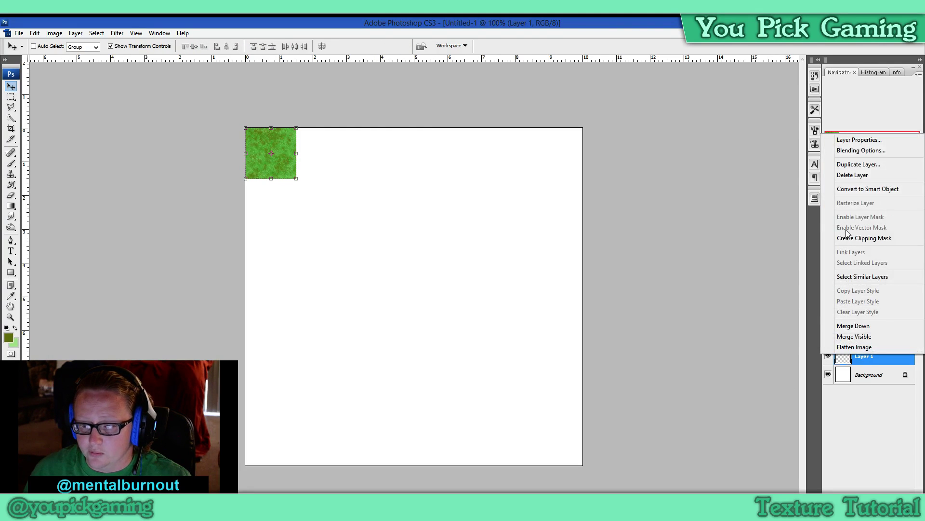
pyautogui.click(859, 165)
pyautogui.click(535, 175)
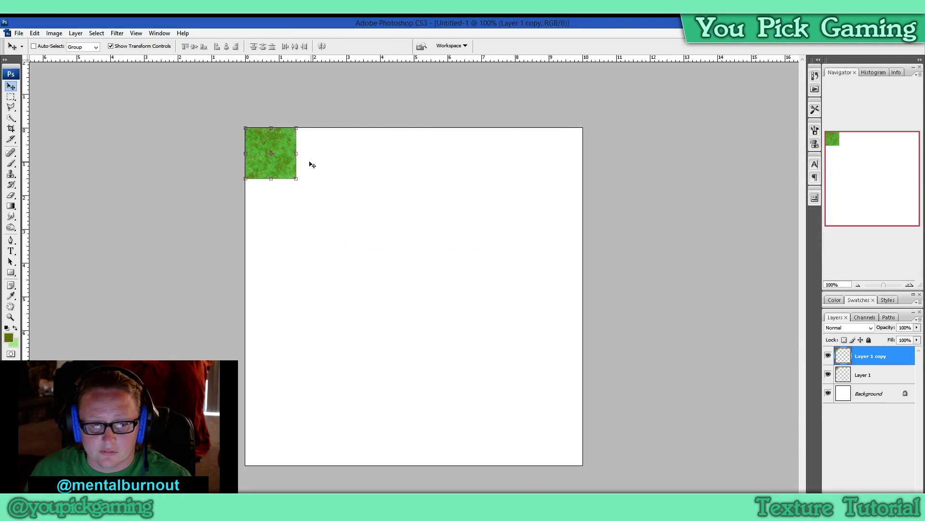
pyautogui.moveTo(283, 162); pyautogui.dragTo(334, 164)
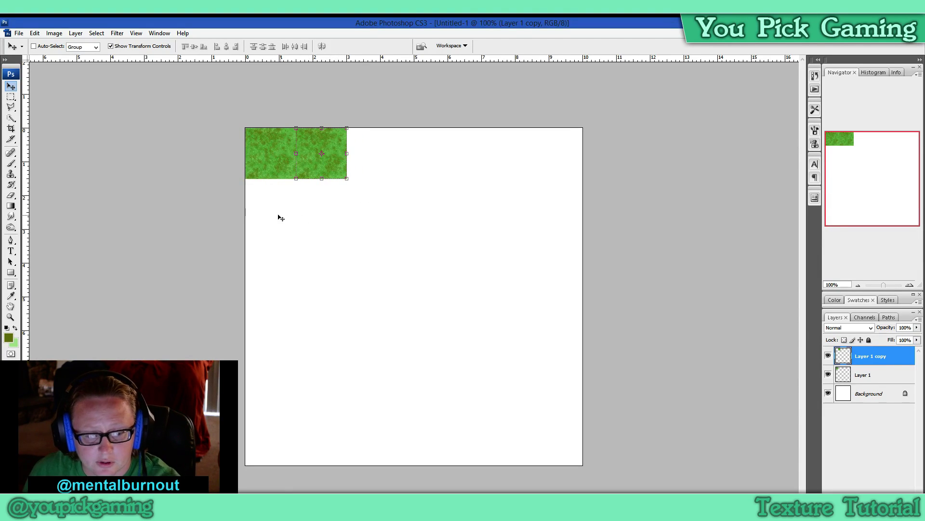
# - Move both grass tiles together from the corner toward the canvas middle, and make Background active to inspect the seam unobstructed
pyautogui.hotkey('ctrl', '+')
pyautogui.scroll(5, 243, 189)
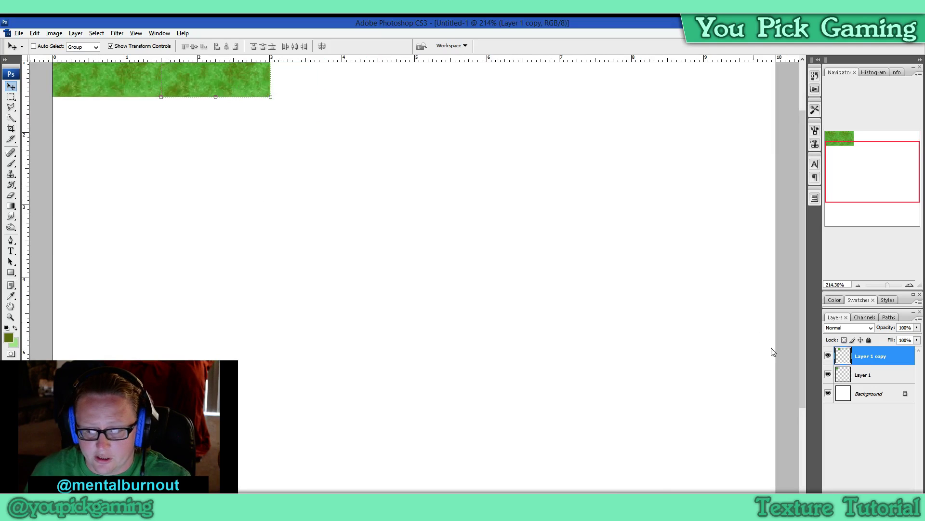
pyautogui.scroll(3, 803, 357)
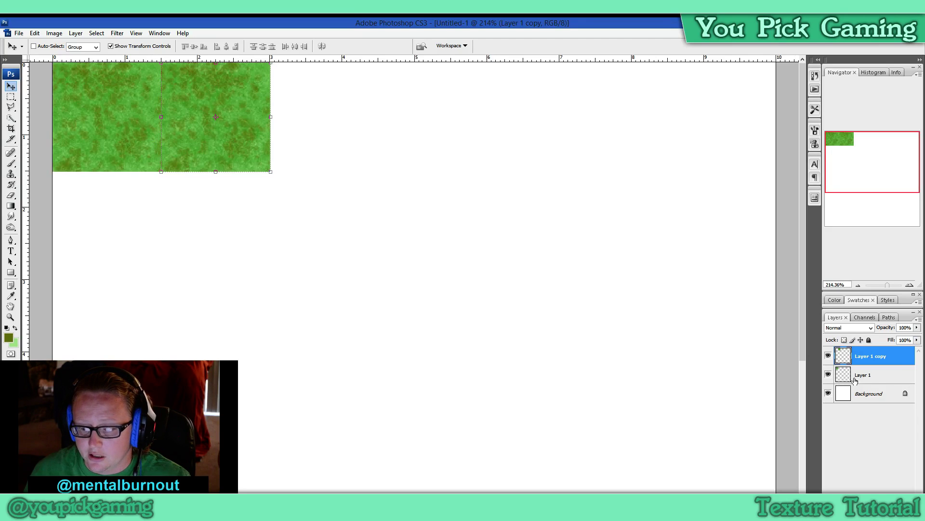
pyautogui.keyDown('shift'); pyautogui.click(879, 375); pyautogui.keyUp('shift')
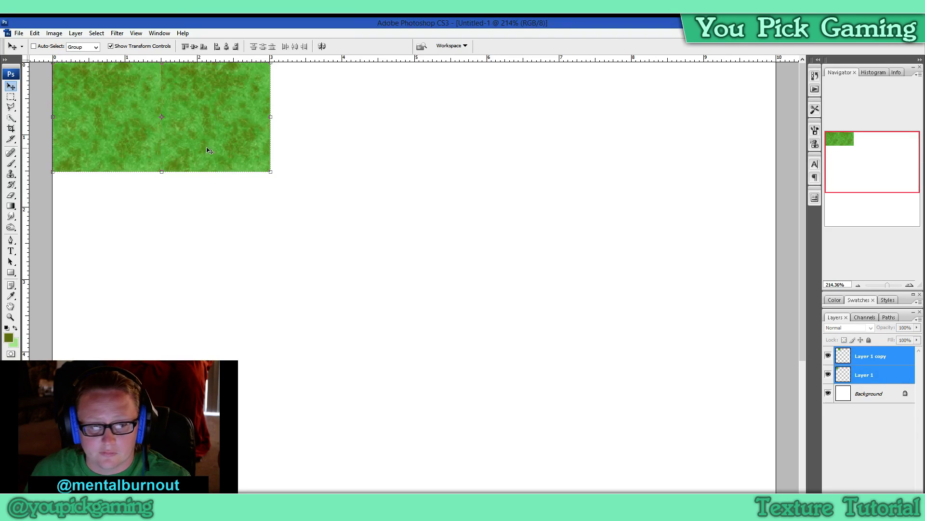
pyautogui.moveTo(207, 149); pyautogui.dragTo(423, 271)
pyautogui.click(867, 391)
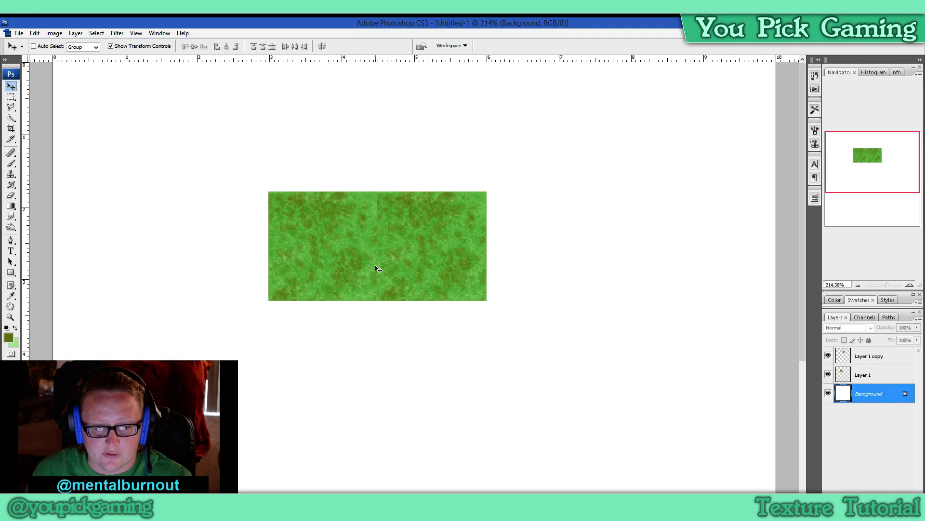
pyautogui.scroll(2, 375, 268)
pyautogui.scroll(2, 375, 257)
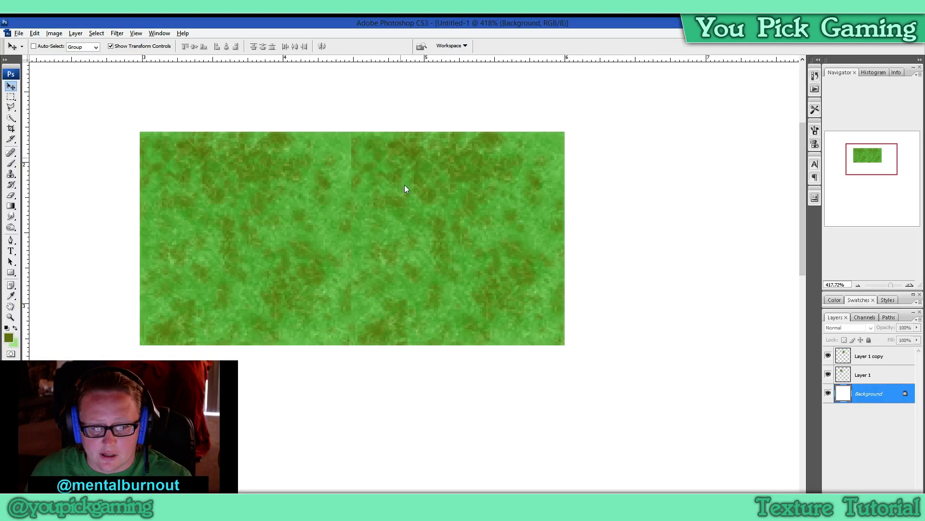
# - Duplicate both grass tile layers, place the copies directly beneath the originals as a two-by-two grid, and check the seams with Background active
pyautogui.click(870, 356)
pyautogui.keyDown('shift'); pyautogui.click(873, 374); pyautogui.keyUp('shift')
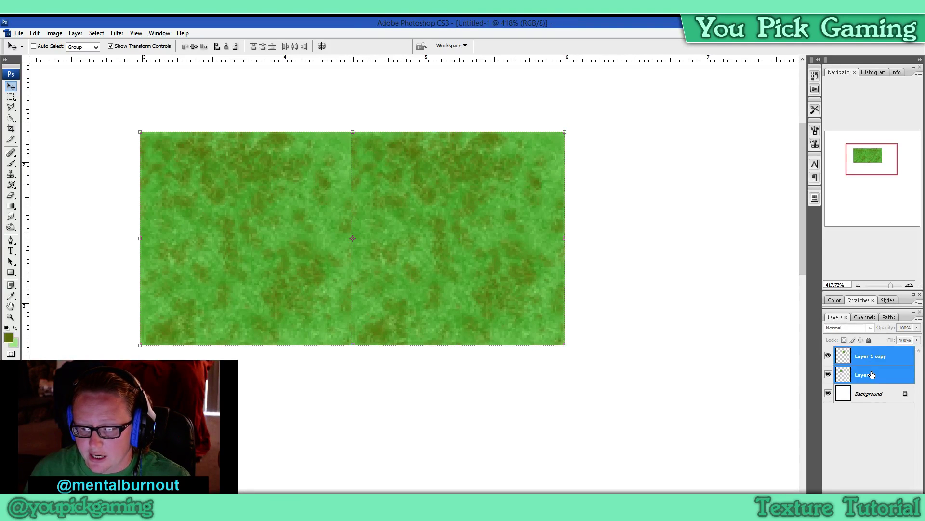
pyautogui.rightClick(873, 374)
pyautogui.click(855, 183)
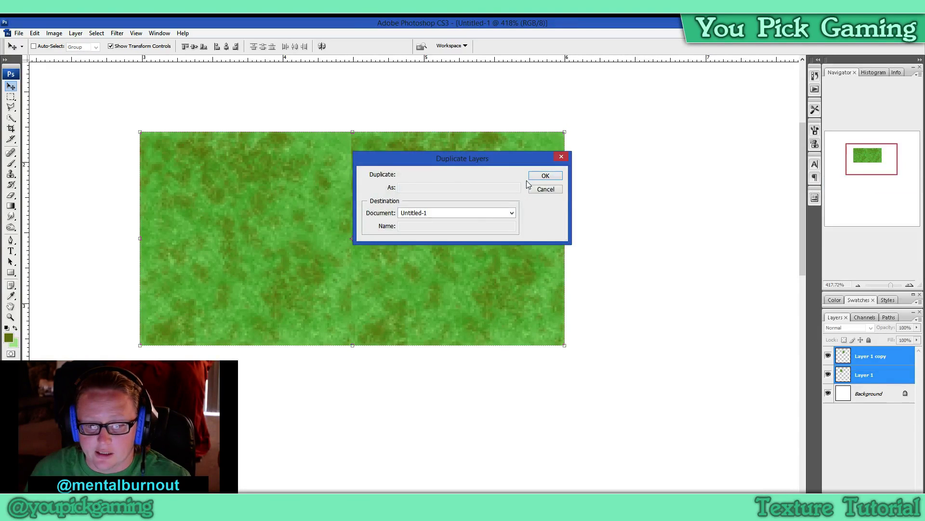
pyautogui.click(540, 177)
pyautogui.moveTo(448, 189); pyautogui.dragTo(445, 403)
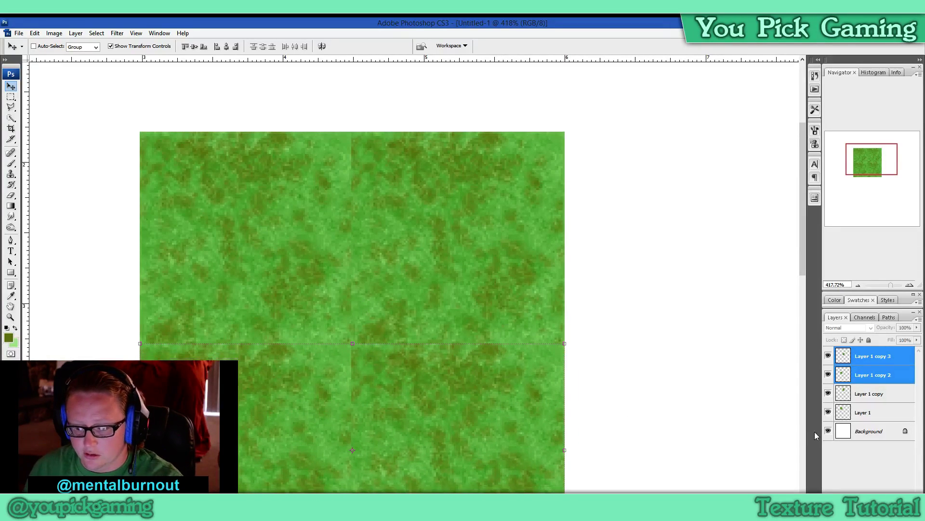
pyautogui.click(842, 430)
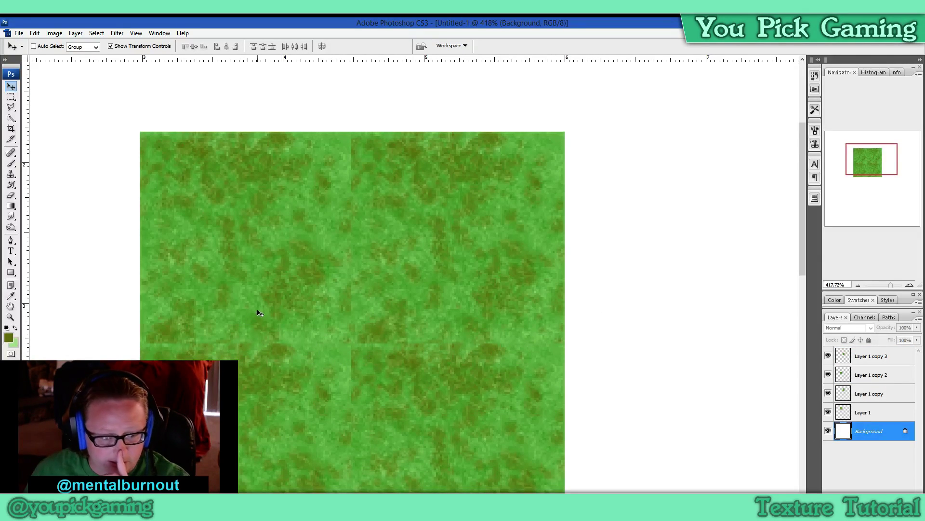
pyautogui.scroll(-6, 371, 303)
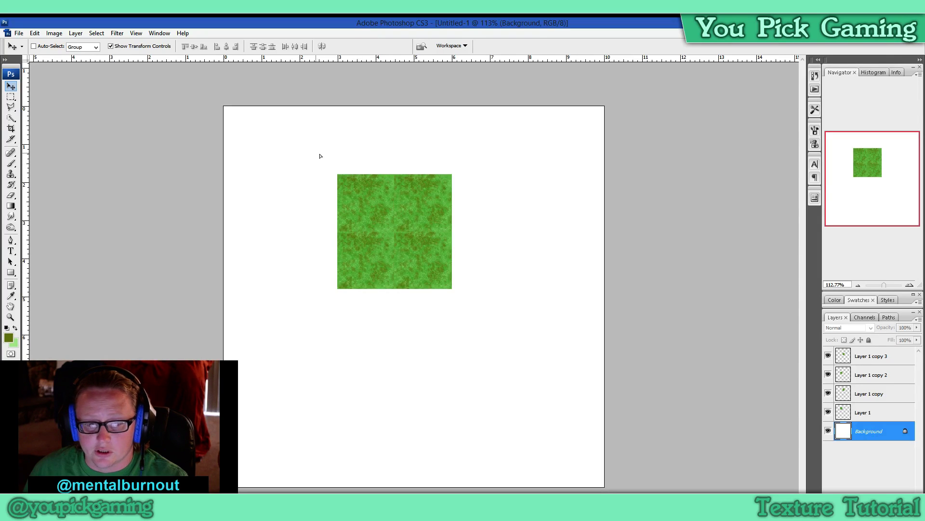
pyautogui.click(454, 264)
pyautogui.click(471, 218)
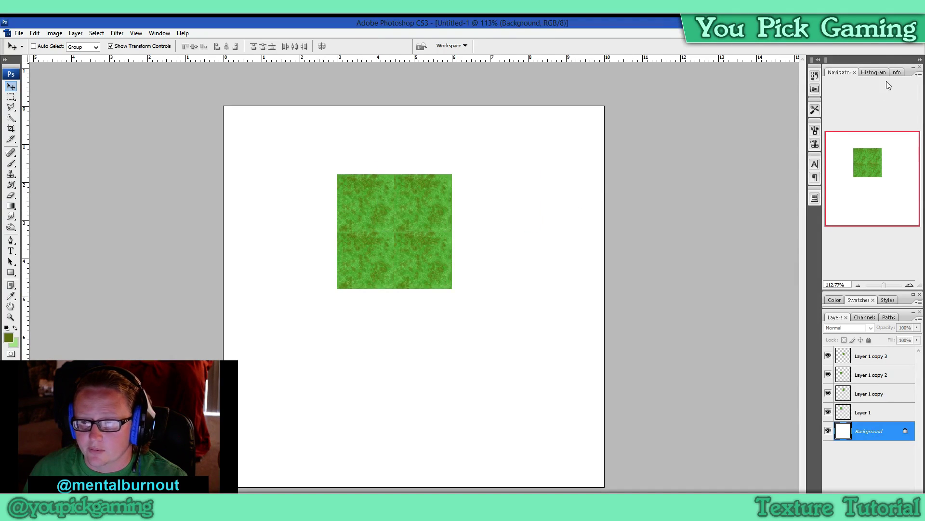
# - Switch back to the Grassmuddy document and maximize its window
pyautogui.click(907, 33)
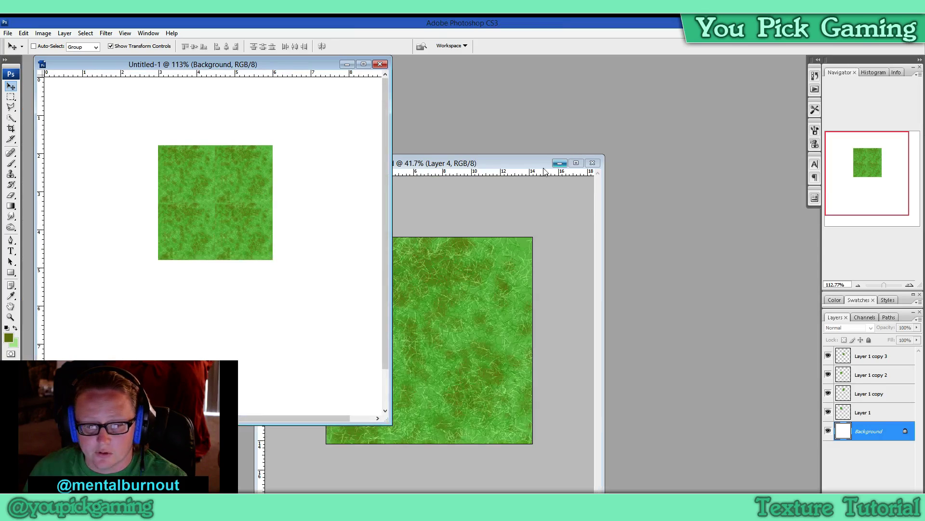
pyautogui.moveTo(460, 163); pyautogui.dragTo(574, 124)
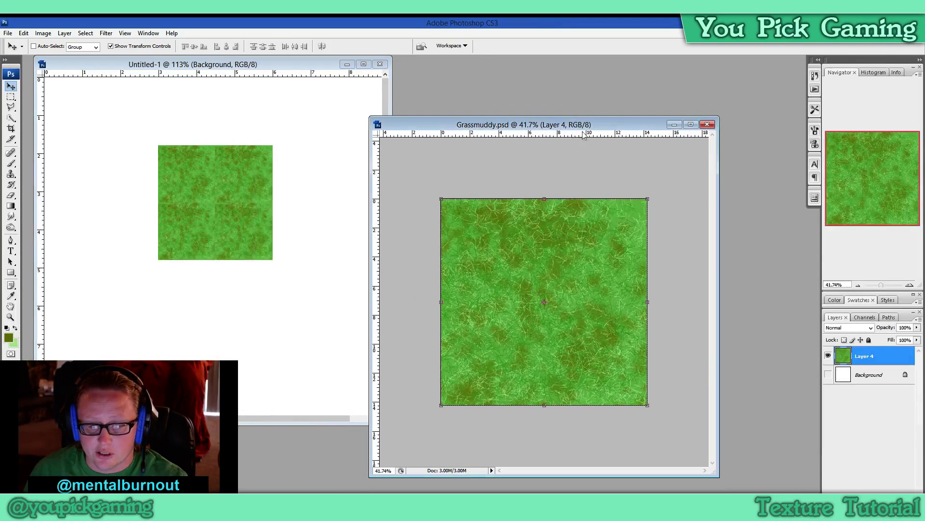
pyautogui.click(693, 126)
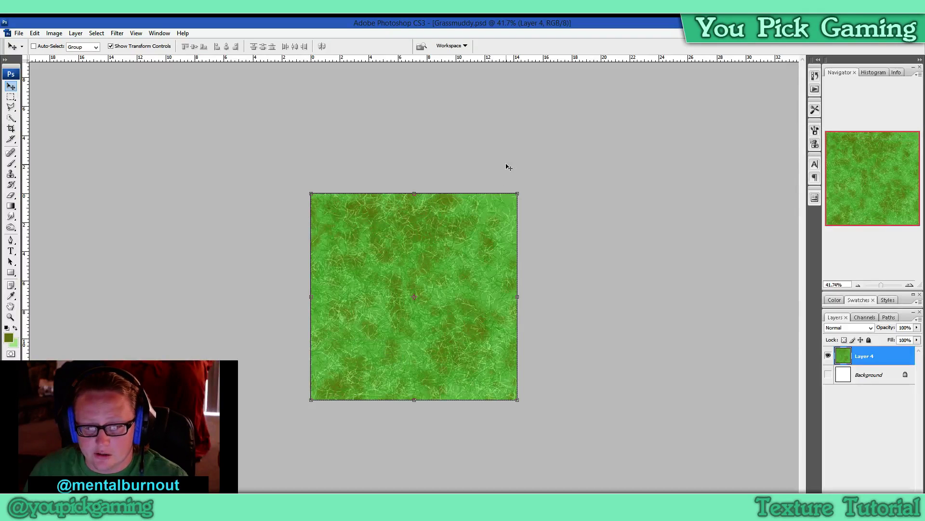
# - Apply the Offset filter to Layer 4 with 512 pixels right, 512 pixels down and Wrap Around, comparing the preview on and off
pyautogui.click(118, 33)
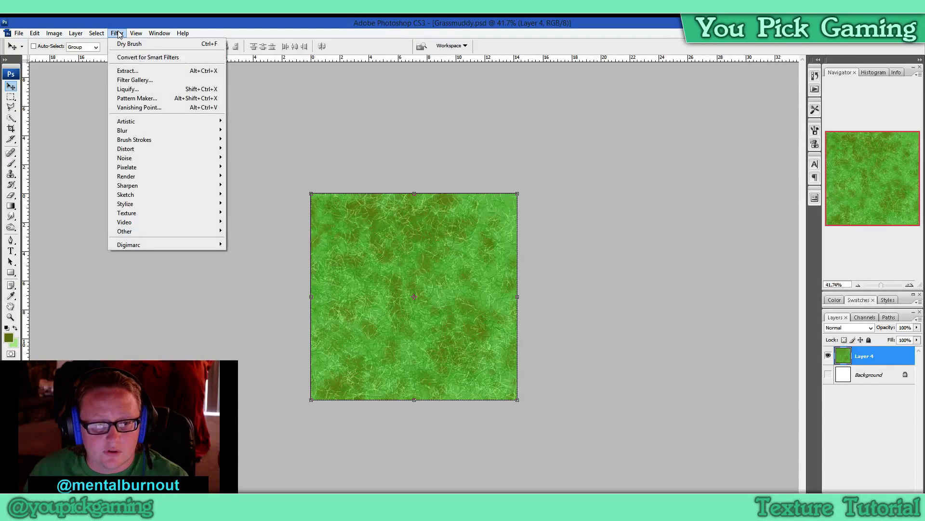
pyautogui.moveTo(179, 232)
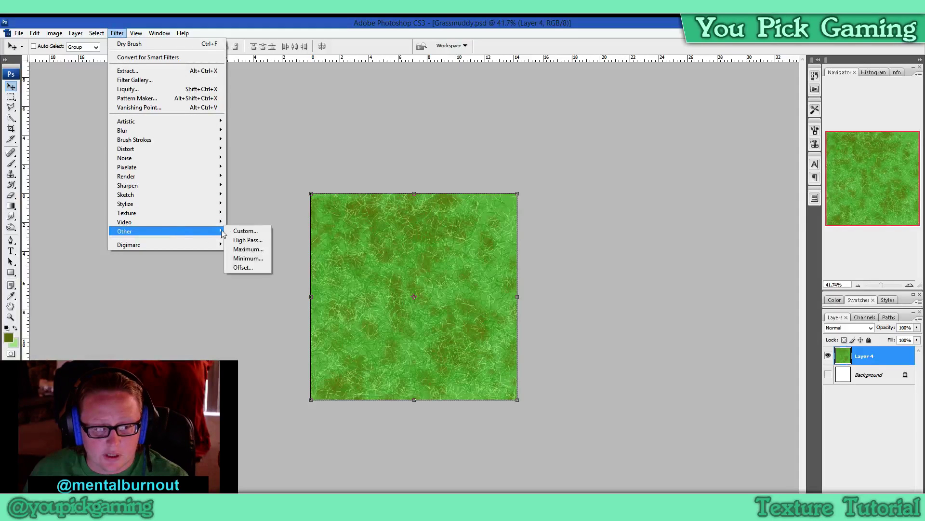
pyautogui.click(250, 266)
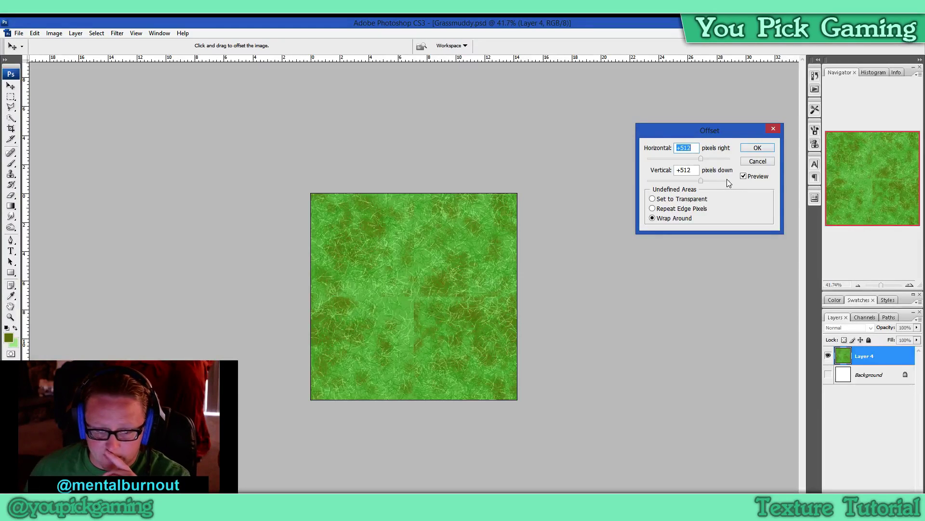
pyautogui.click(743, 177)
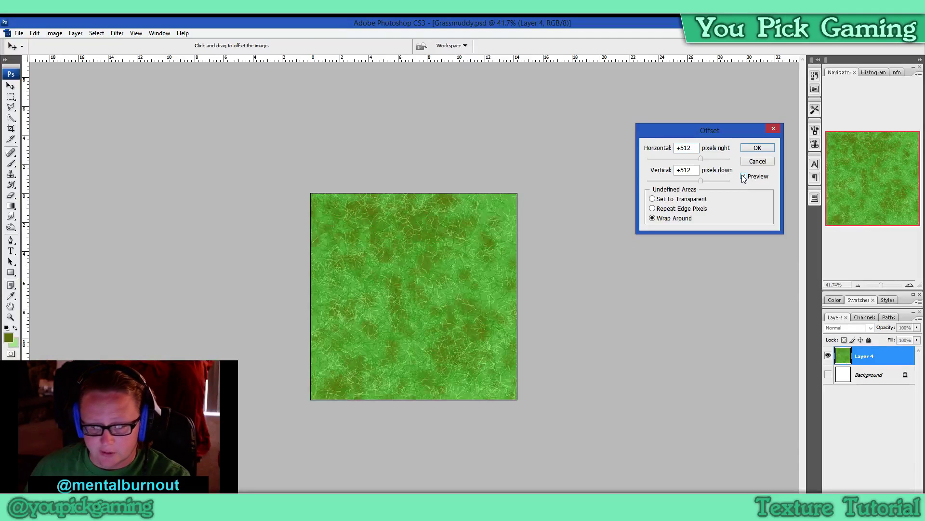
pyautogui.click(743, 176)
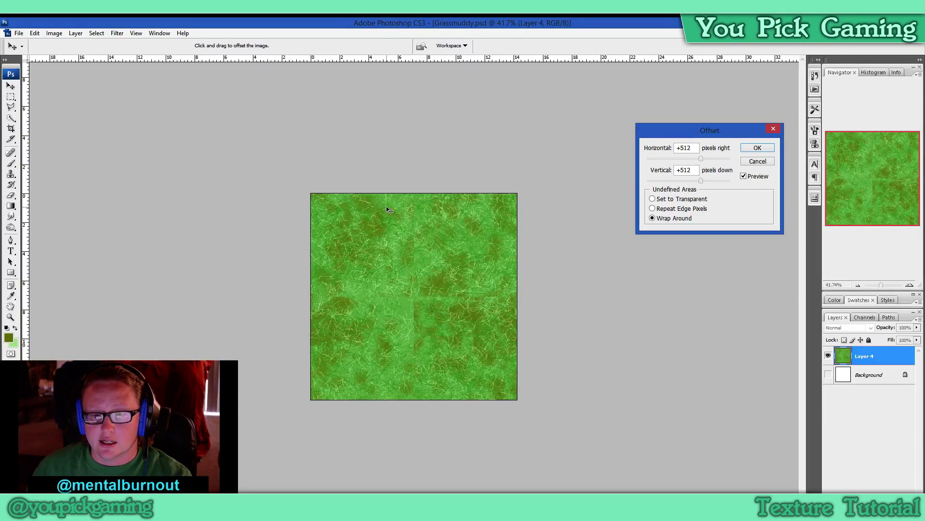
pyautogui.click(743, 176)
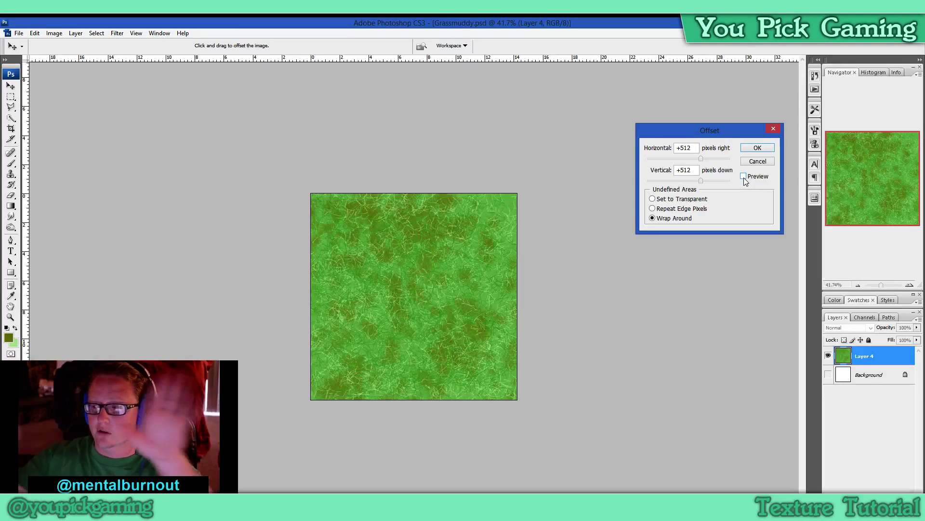
pyautogui.click(744, 177)
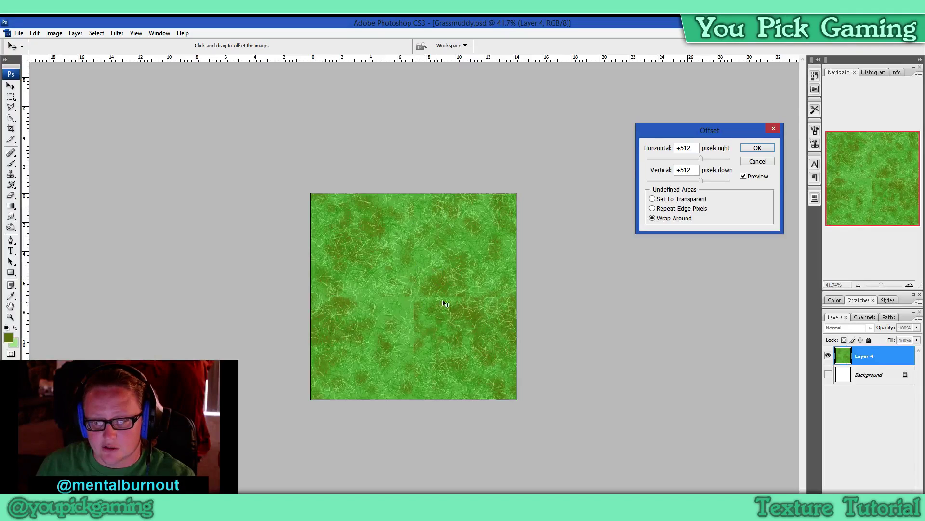
pyautogui.moveTo(723, 135); pyautogui.dragTo(728, 116)
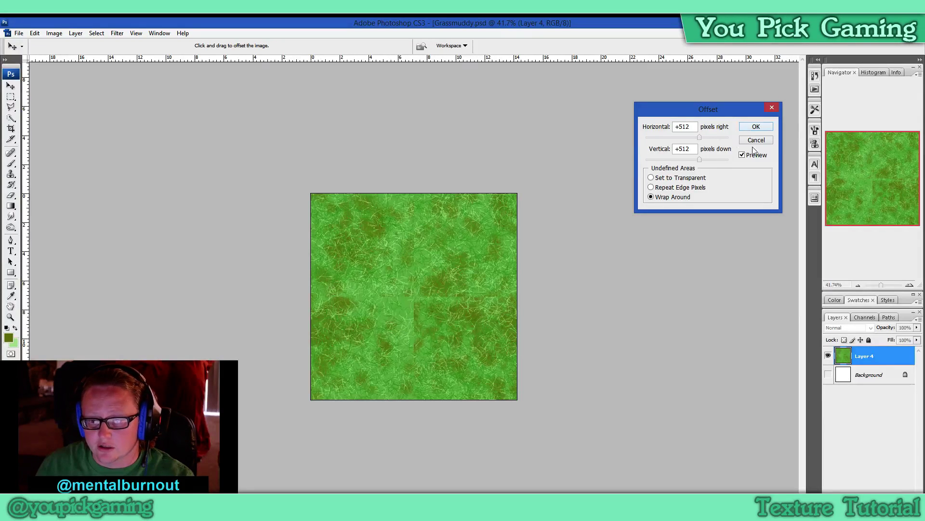
pyautogui.click(743, 155)
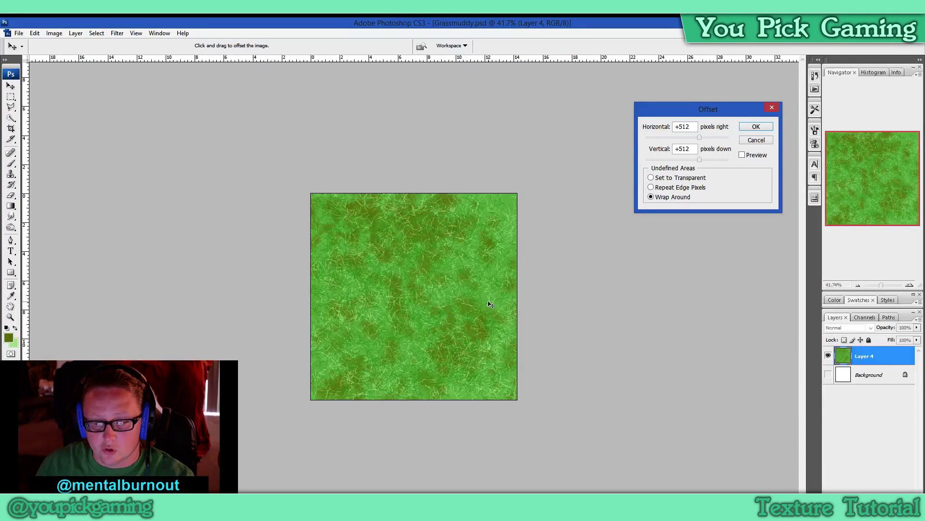
pyautogui.click(746, 156)
pyautogui.click(746, 156)
pyautogui.click(745, 157)
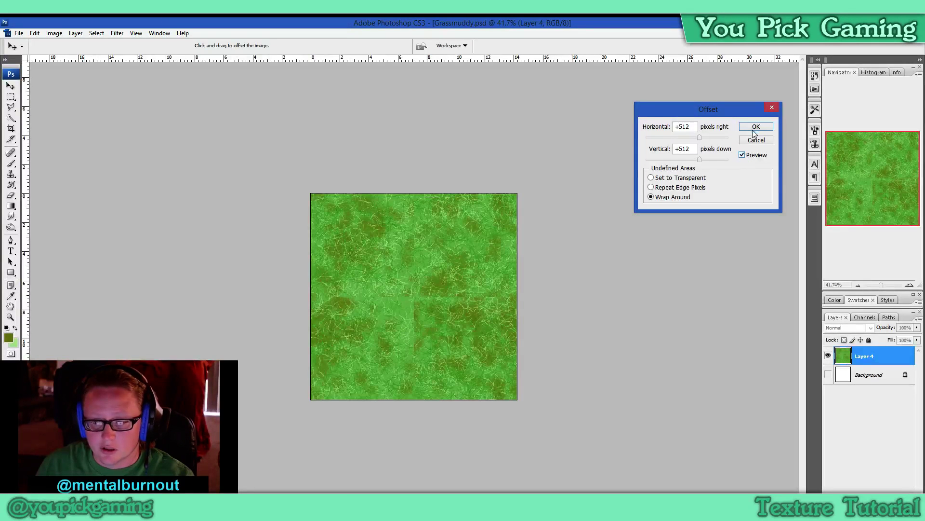
pyautogui.click(755, 127)
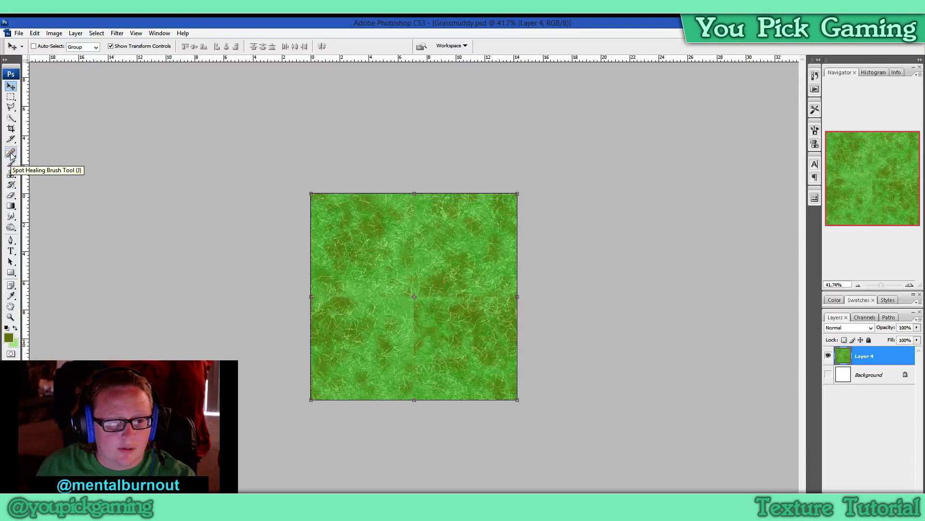
# - With the Spot Healing Brush, dab over the uppermost part of the vertical seam in the grass texture
pyautogui.click(10, 154)
pyautogui.click(11, 153)
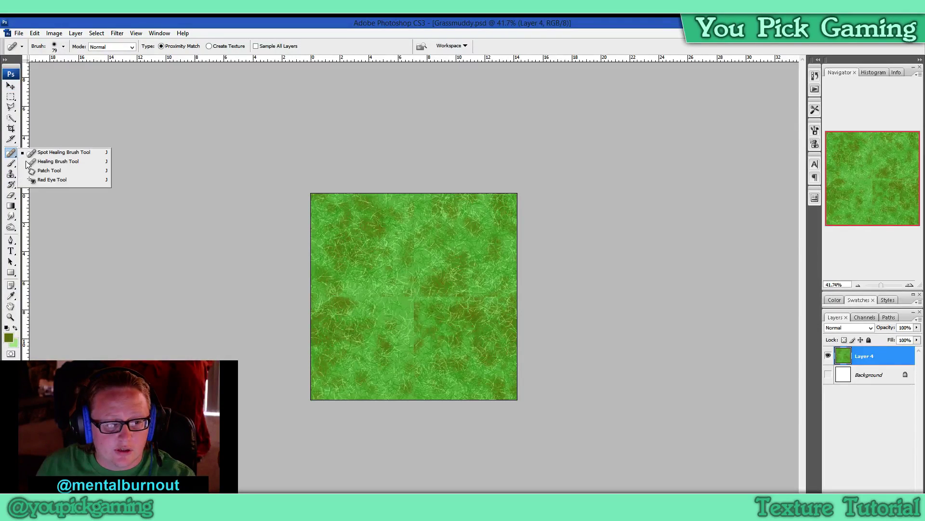
pyautogui.click(53, 154)
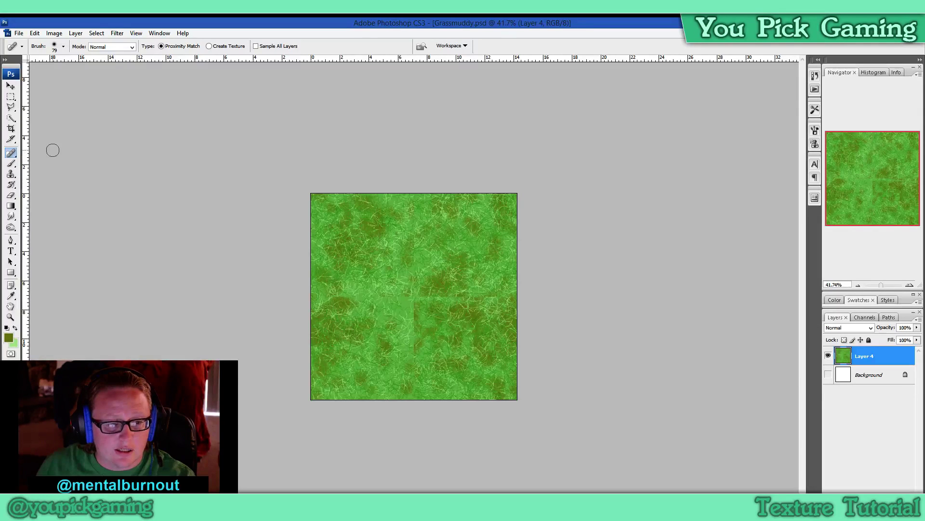
pyautogui.click(10, 153)
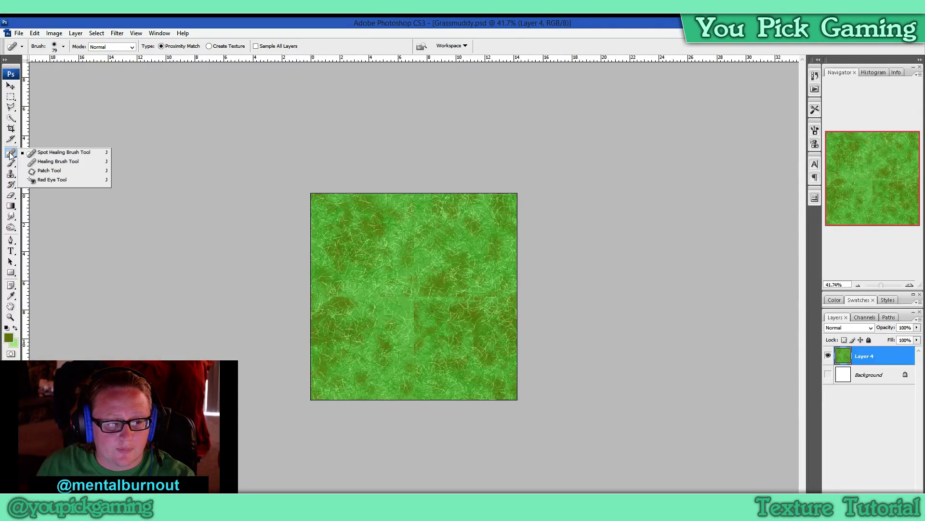
pyautogui.click(59, 152)
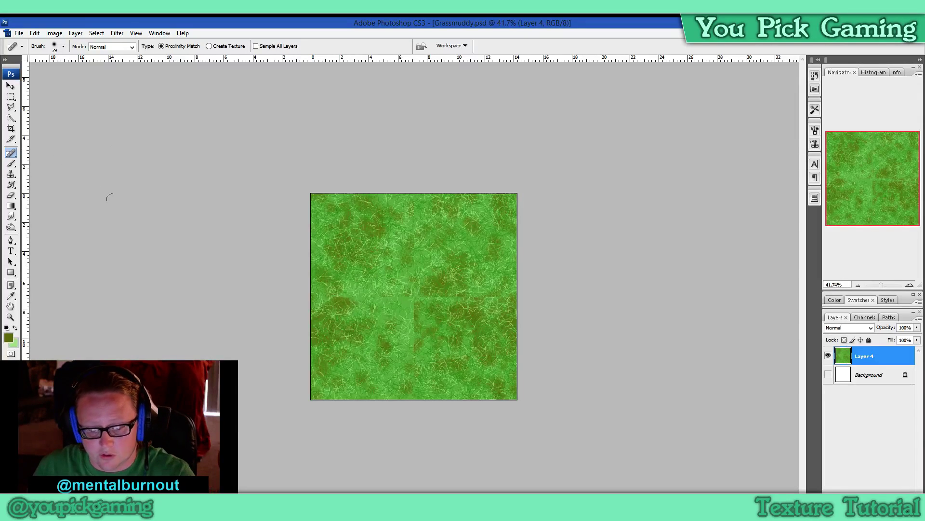
pyautogui.scroll(5, 433, 304)
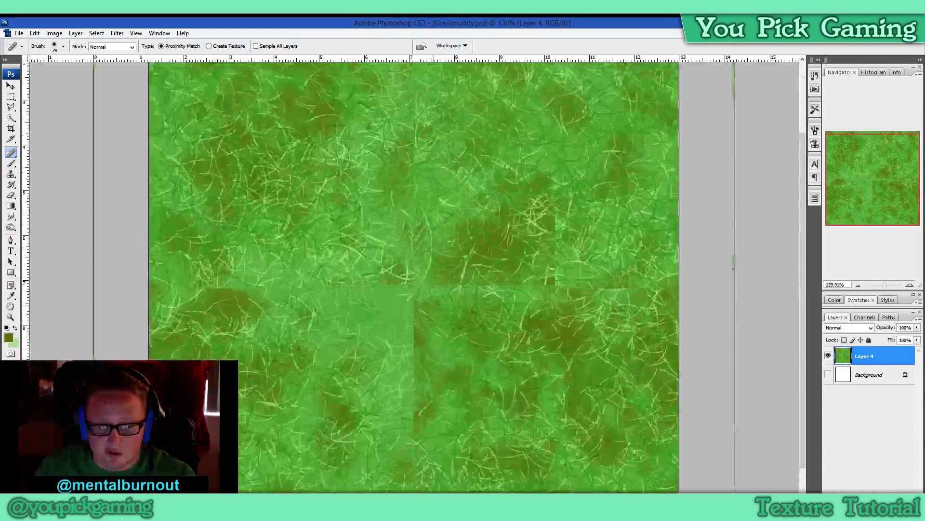
pyautogui.scroll(-3, 434, 304)
pyautogui.scroll(1, 410, 159)
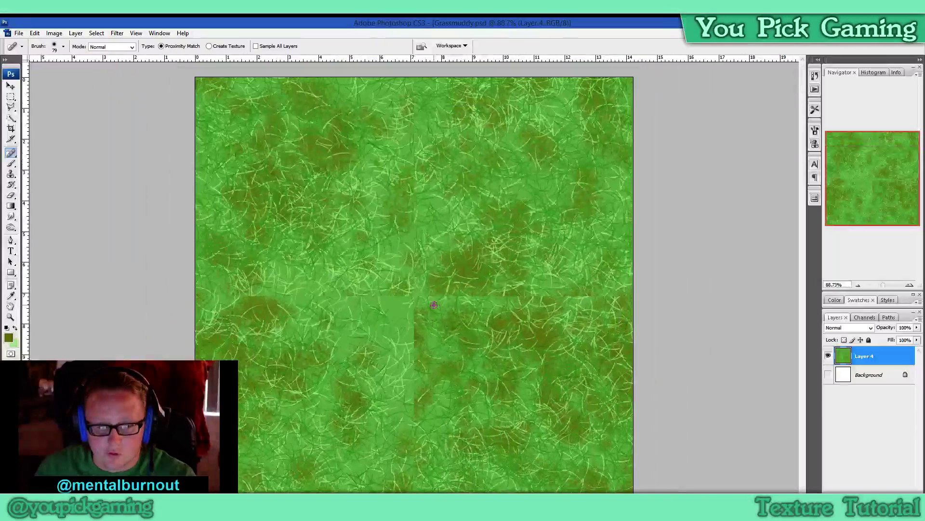
pyautogui.click(413, 90)
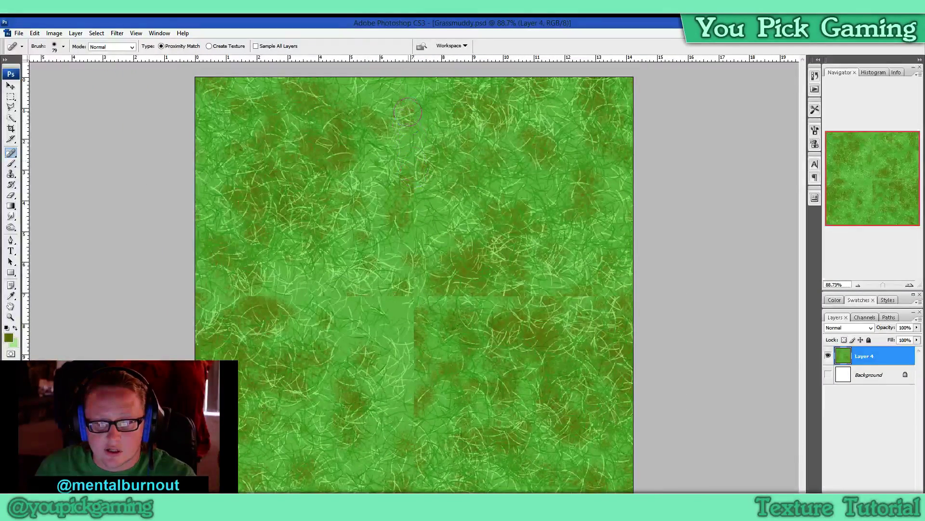
pyautogui.click(408, 112)
pyautogui.click(414, 120)
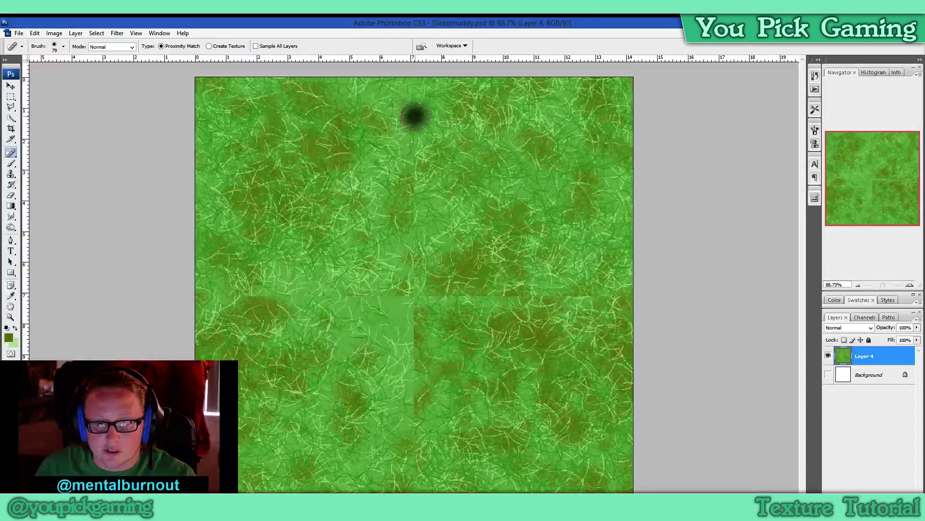
# - Try to heal the vertical seam in one long stroke down past the centre, and undo that stroke
pyautogui.click(413, 141)
pyautogui.moveTo(413, 141); pyautogui.dragTo(409, 415)
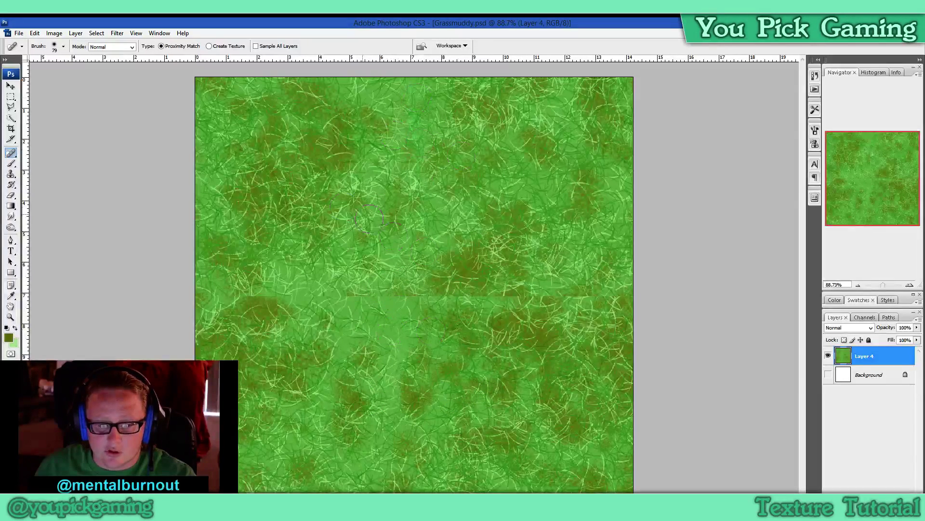
pyautogui.hotkey('ctrl', 'z')
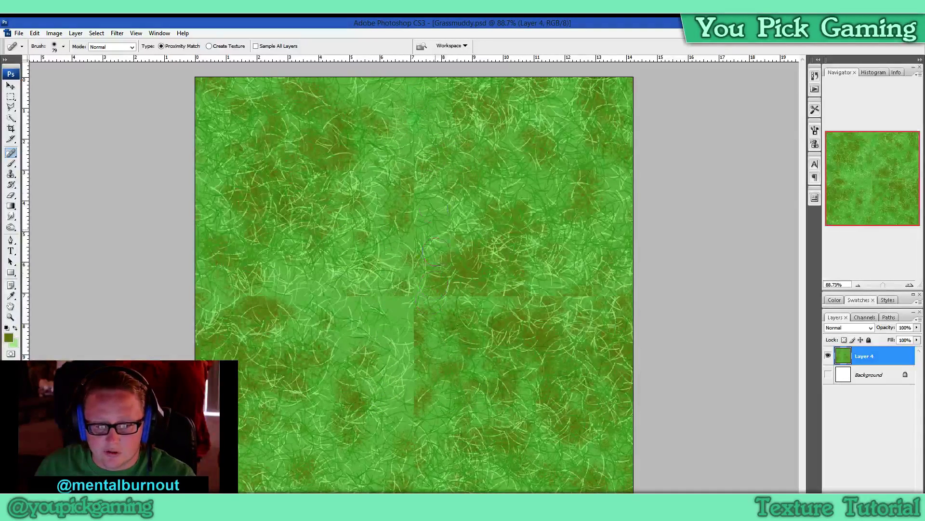
# - Heal the vertical seam's upper section, and the horizontal seam from the centre crossing toward the texture's right edge
pyautogui.moveTo(413, 131)
pyautogui.mouseDown()
pyautogui.moveTo(413, 247)
pyautogui.moveTo(448, 225)
pyautogui.mouseUp()
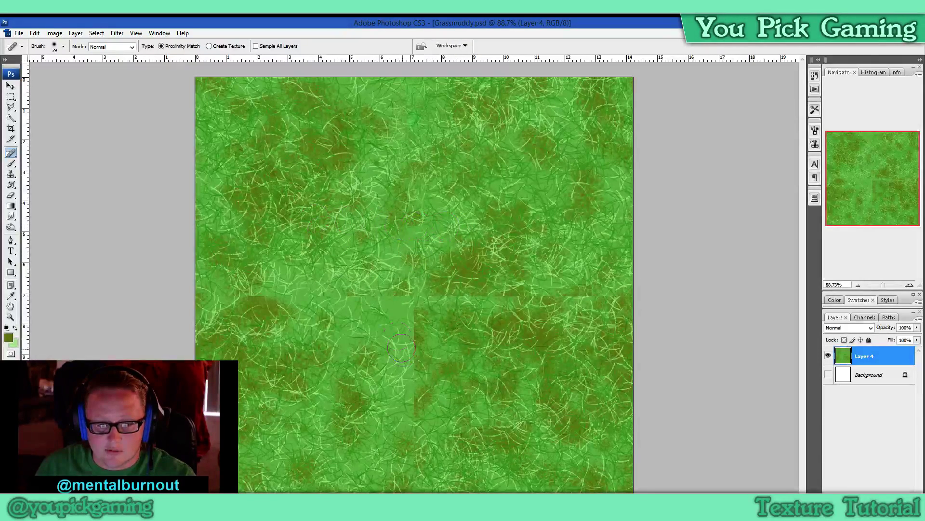
pyautogui.click(413, 296)
pyautogui.click(421, 285)
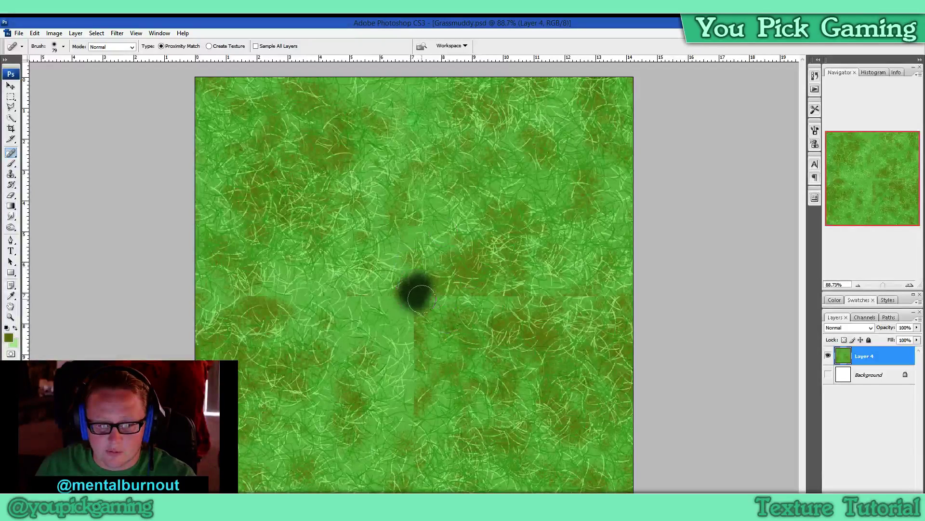
pyautogui.click(437, 293)
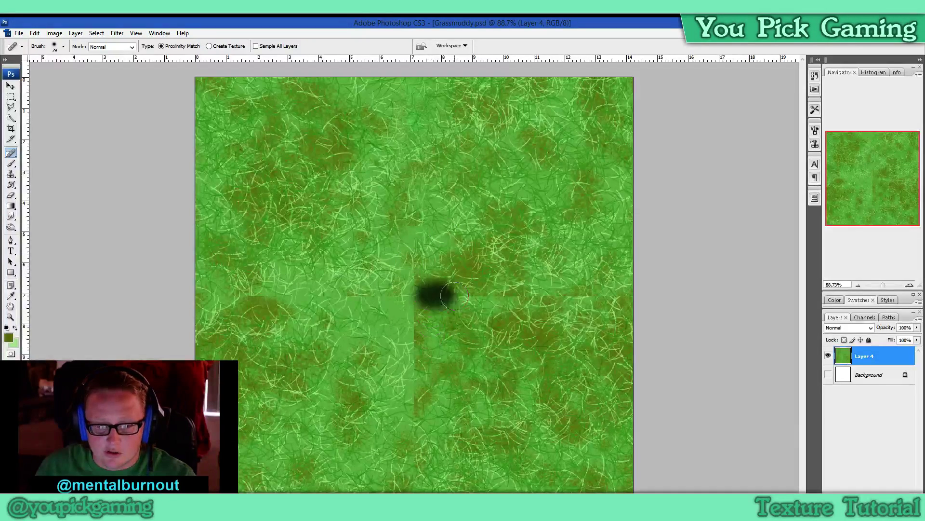
pyautogui.moveTo(489, 299); pyautogui.dragTo(591, 298)
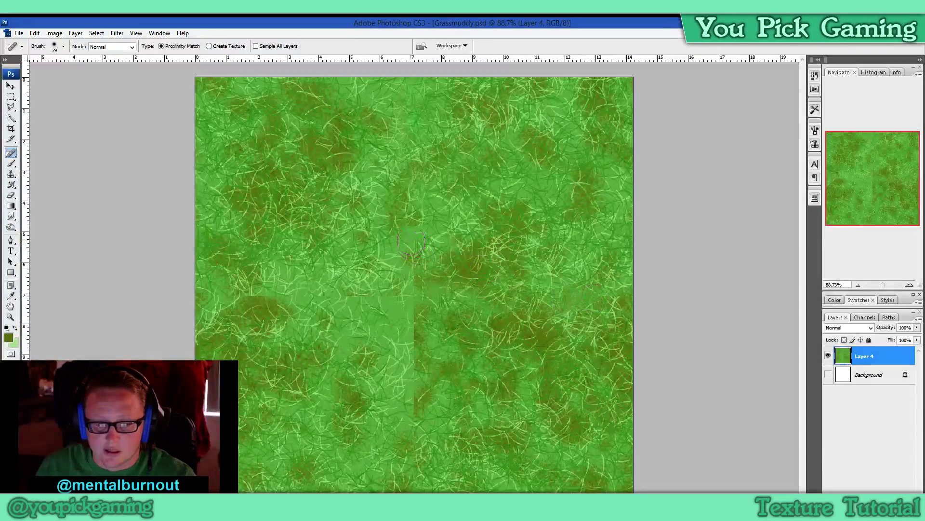
# - Retouch the vertical seam just above the crossing and heal the horizontal seam's left half with short strokes
pyautogui.moveTo(420, 217)
pyautogui.mouseDown()
pyautogui.moveTo(400, 252)
pyautogui.moveTo(415, 214)
pyautogui.mouseUp()
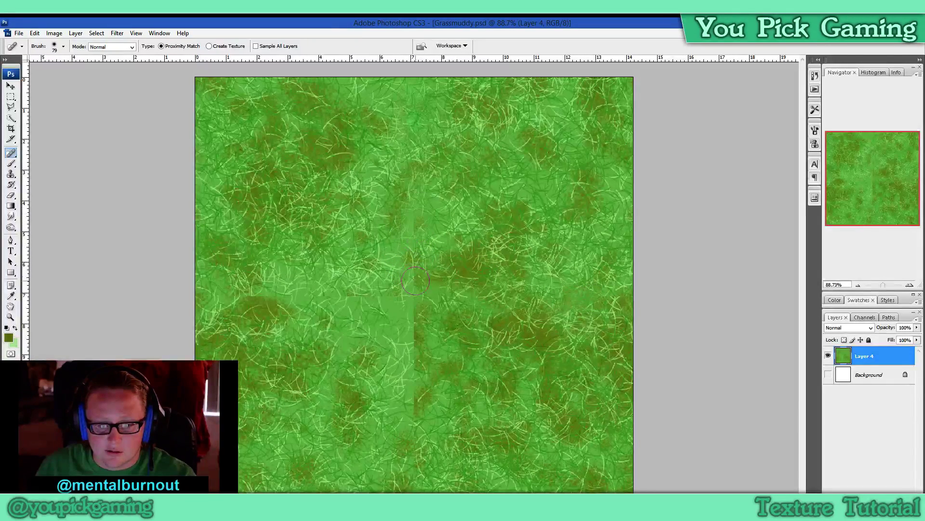
pyautogui.moveTo(413, 270); pyautogui.dragTo(414, 213)
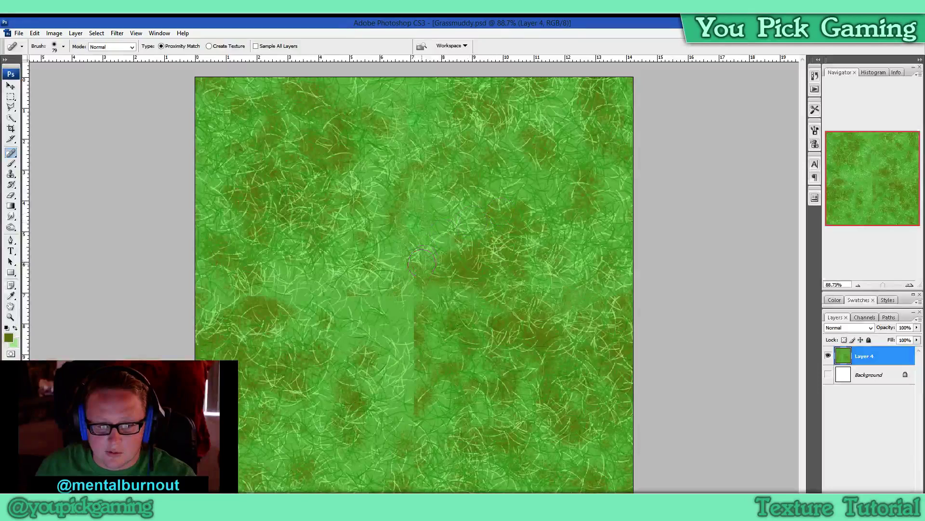
pyautogui.moveTo(414, 298)
pyautogui.mouseDown()
pyautogui.moveTo(414, 315)
pyautogui.moveTo(326, 296)
pyautogui.moveTo(350, 299)
pyautogui.mouseUp()
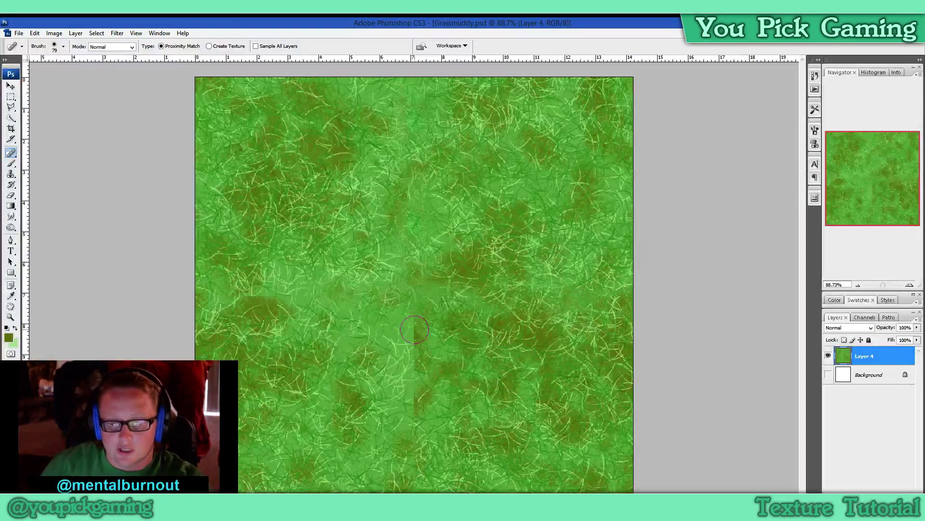
pyautogui.moveTo(319, 291); pyautogui.dragTo(217, 285)
pyautogui.moveTo(276, 300)
pyautogui.mouseDown()
pyautogui.moveTo(291, 287)
pyautogui.moveTo(377, 283)
pyautogui.moveTo(376, 307)
pyautogui.moveTo(346, 282)
pyautogui.moveTo(349, 326)
pyautogui.moveTo(338, 292)
pyautogui.moveTo(364, 288)
pyautogui.mouseUp()
pyautogui.click(353, 284)
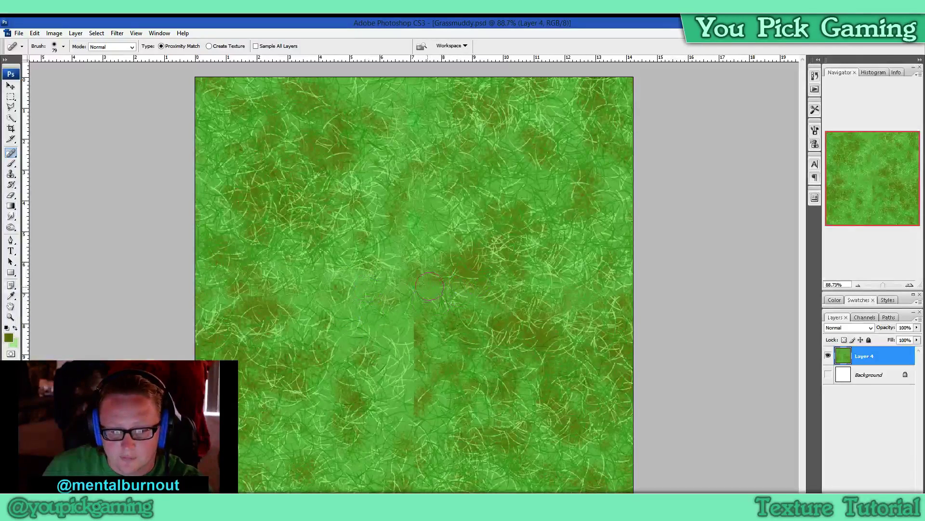
# - Heal the vertical seam below the centre crossing with short strokes
pyautogui.moveTo(415, 309); pyautogui.dragTo(413, 337)
pyautogui.moveTo(413, 375); pyautogui.dragTo(414, 405)
pyautogui.moveTo(411, 445)
pyautogui.mouseDown()
pyautogui.moveTo(415, 487)
pyautogui.moveTo(410, 462)
pyautogui.moveTo(409, 471)
pyautogui.moveTo(418, 445)
pyautogui.mouseUp()
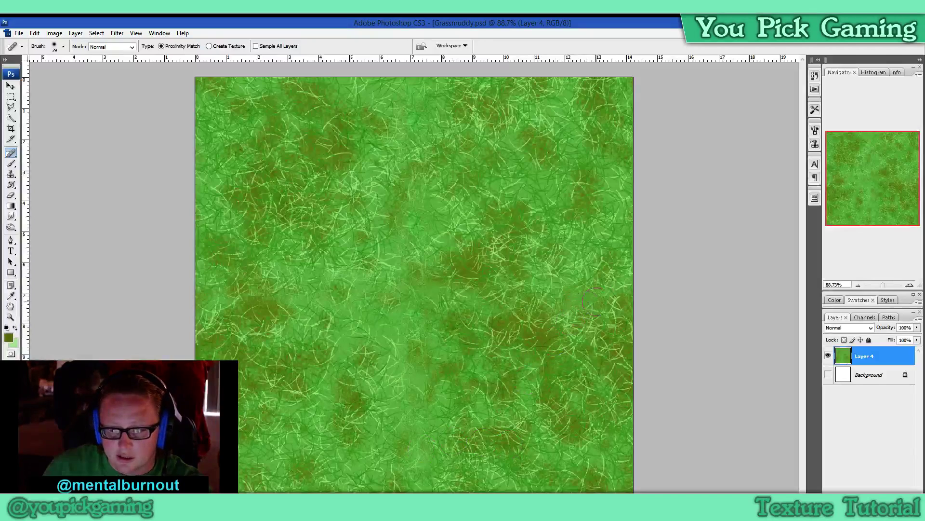
# - Retouch the remaining traces along the right half of the horizontal seam with small healing dabs
pyautogui.click(448, 291)
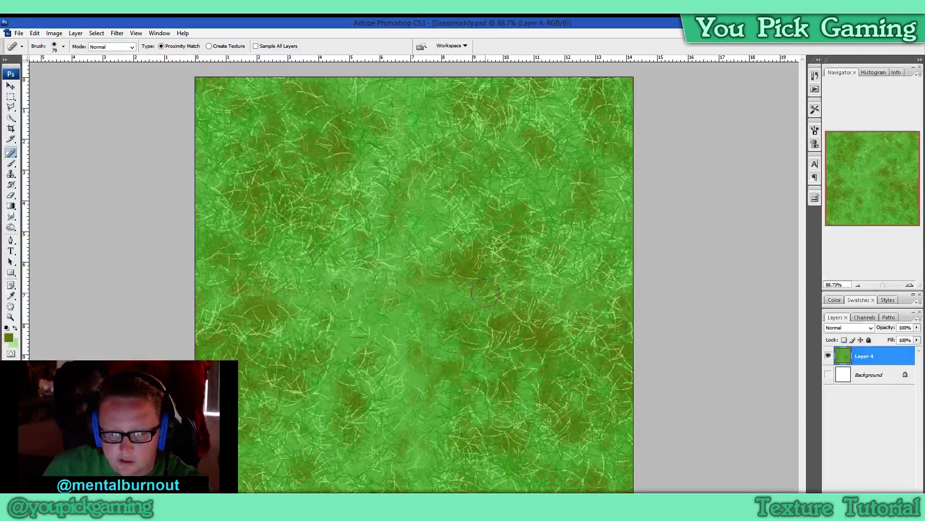
pyautogui.click(474, 289)
pyautogui.click(527, 295)
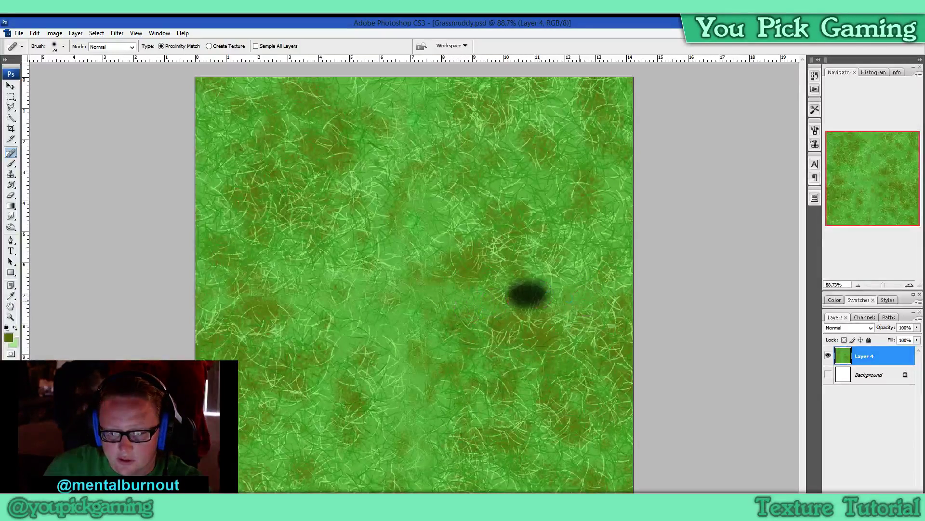
pyautogui.click(488, 291)
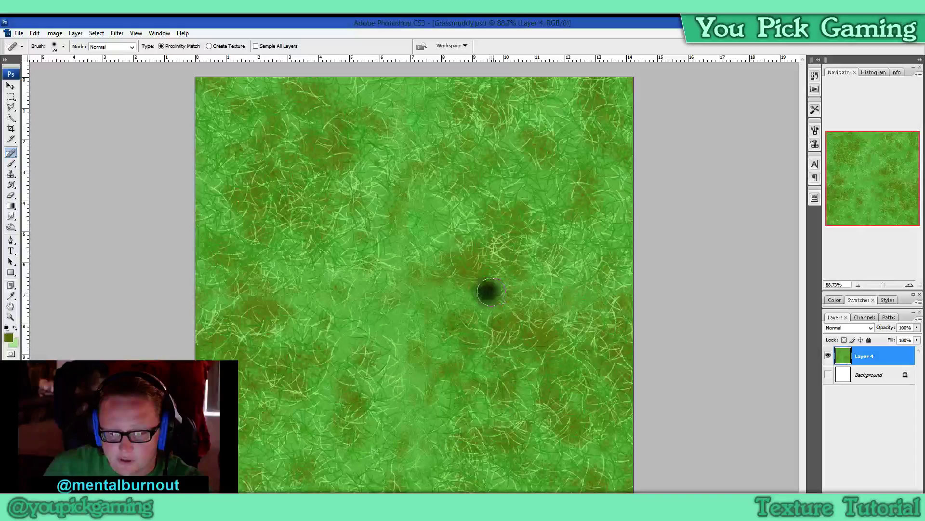
pyautogui.click(589, 294)
pyautogui.moveTo(620, 297); pyautogui.dragTo(599, 300)
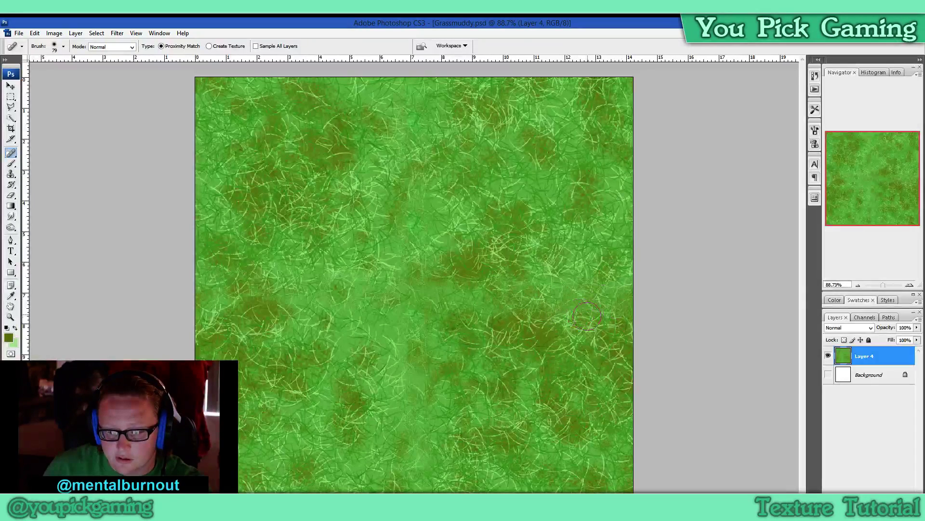
pyautogui.click(592, 294)
pyautogui.click(589, 335)
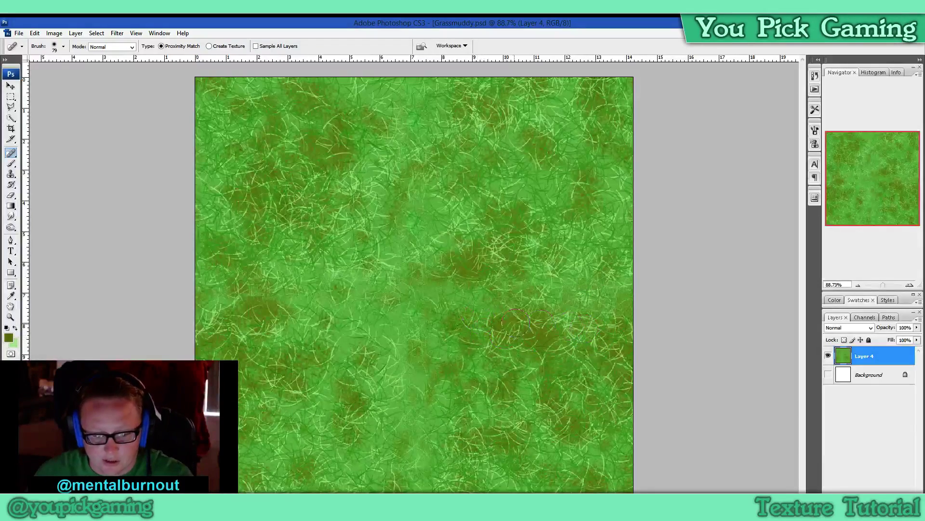
# - Retouch the vertical seam's lower half, from the centre crossing down toward the bottom edge, with Spot Healing Brush strokes
pyautogui.scroll(-2, 504, 323)
pyautogui.scroll(3, 504, 322)
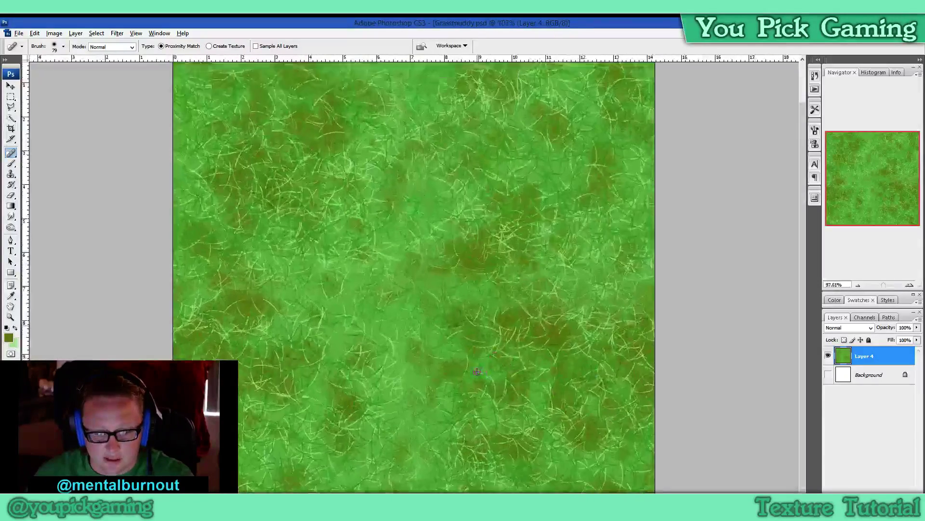
pyautogui.scroll(-1, 475, 373)
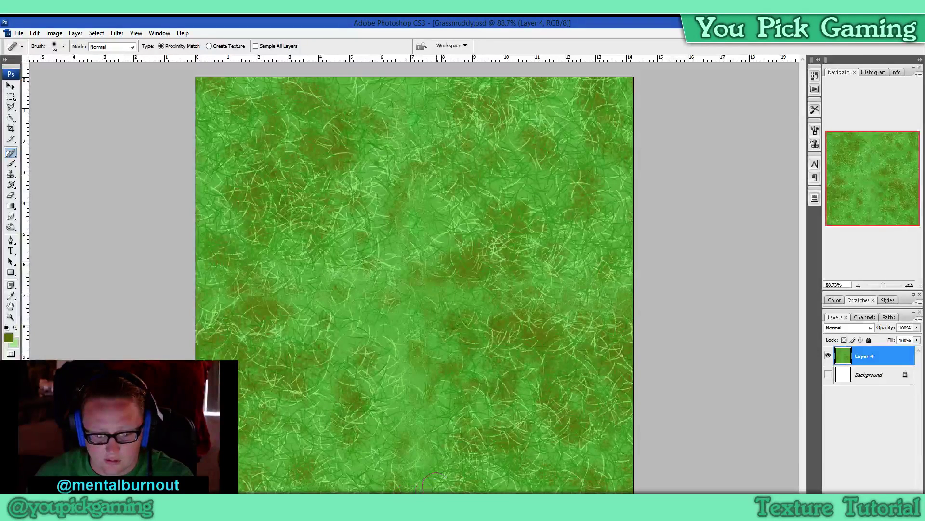
pyautogui.moveTo(424, 444)
pyautogui.mouseDown()
pyautogui.moveTo(418, 419)
pyautogui.moveTo(416, 427)
pyautogui.moveTo(422, 354)
pyautogui.mouseUp()
pyautogui.moveTo(428, 320); pyautogui.dragTo(417, 356)
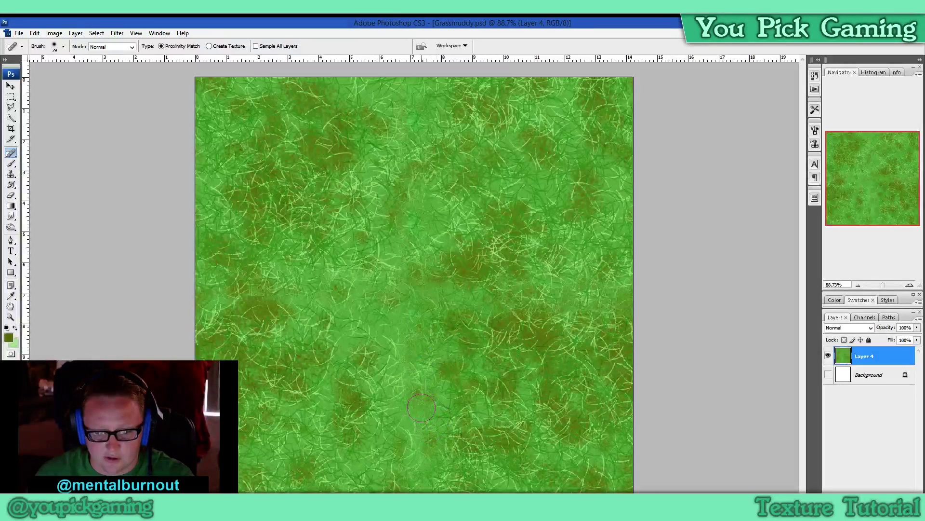
pyautogui.moveTo(421, 407); pyautogui.dragTo(410, 441)
pyautogui.scroll(-2, 453, 449)
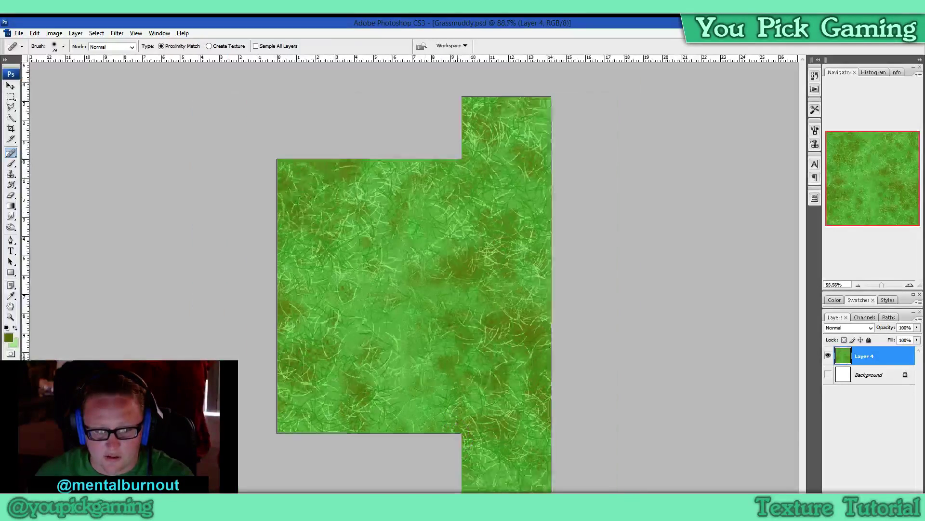
pyautogui.scroll(1, 457, 434)
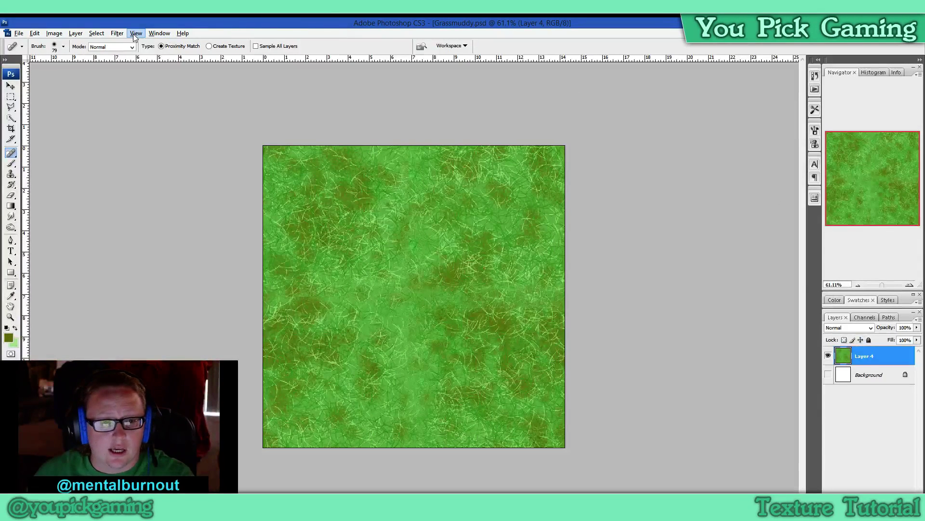
# - Apply the Offset filter to the grass layer with horizontal -1838 and vertical +349 pixels, using Wrap Around
pyautogui.click(117, 33)
pyautogui.click(580, 169)
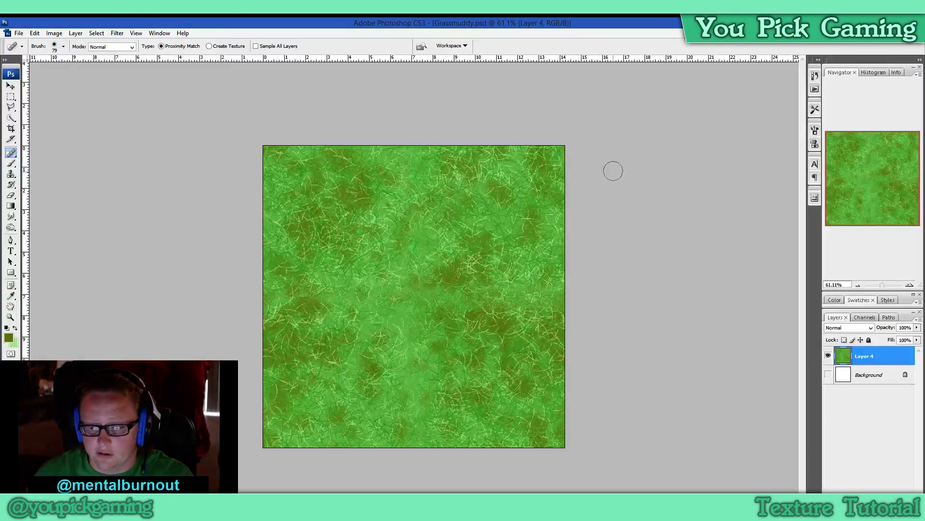
pyautogui.click(14, 86)
pyautogui.click(117, 33)
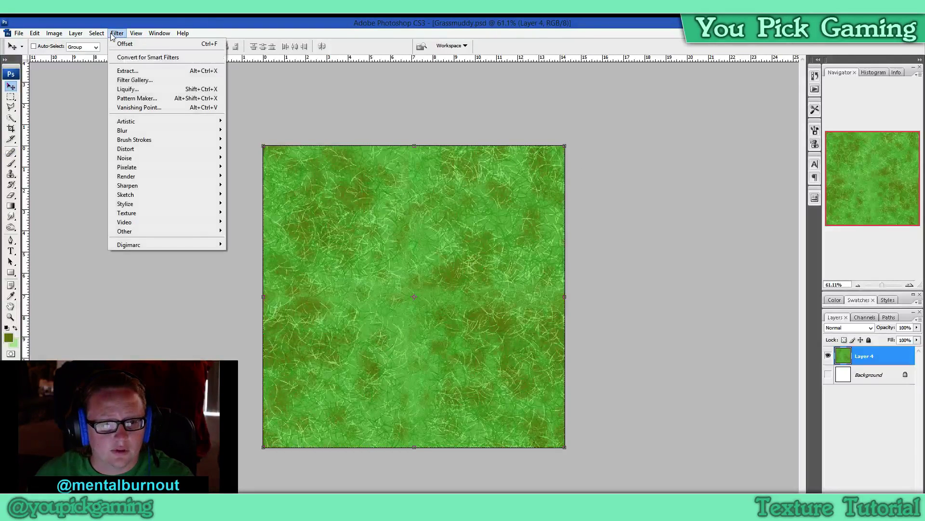
pyautogui.moveTo(202, 231)
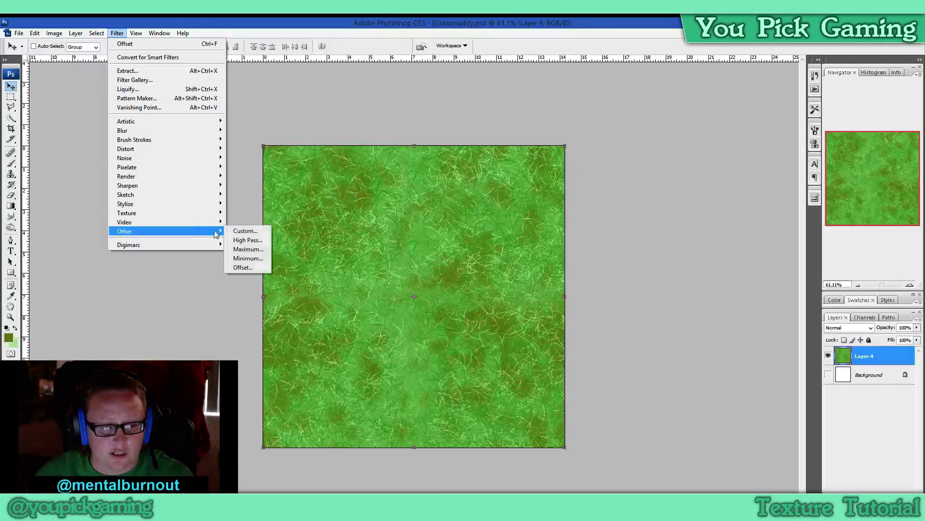
pyautogui.click(243, 267)
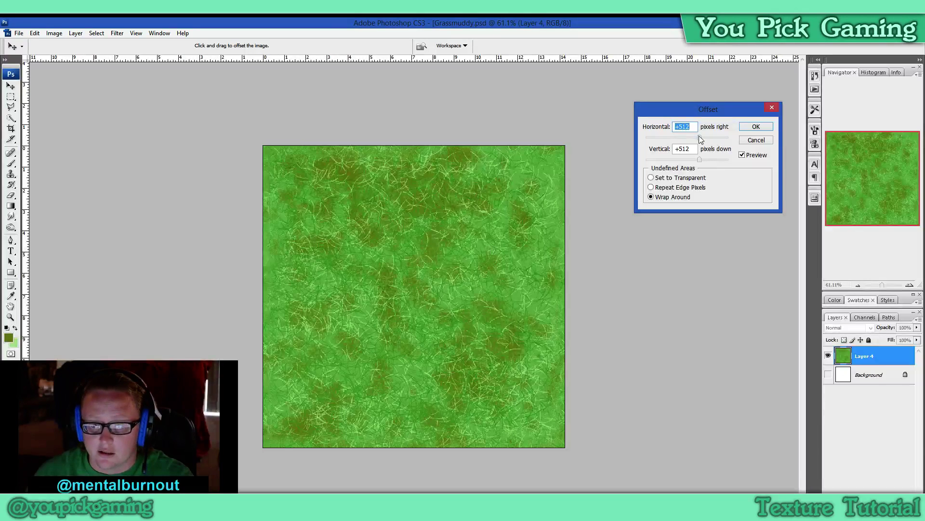
pyautogui.moveTo(672, 135); pyautogui.dragTo(650, 138)
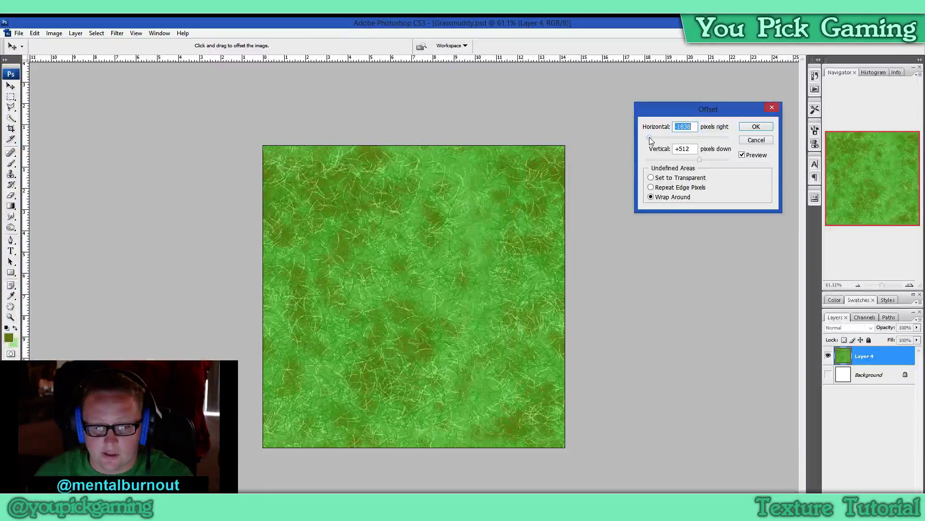
pyautogui.moveTo(701, 162)
pyautogui.mouseDown()
pyautogui.moveTo(726, 162)
pyautogui.moveTo(696, 162)
pyautogui.mouseUp()
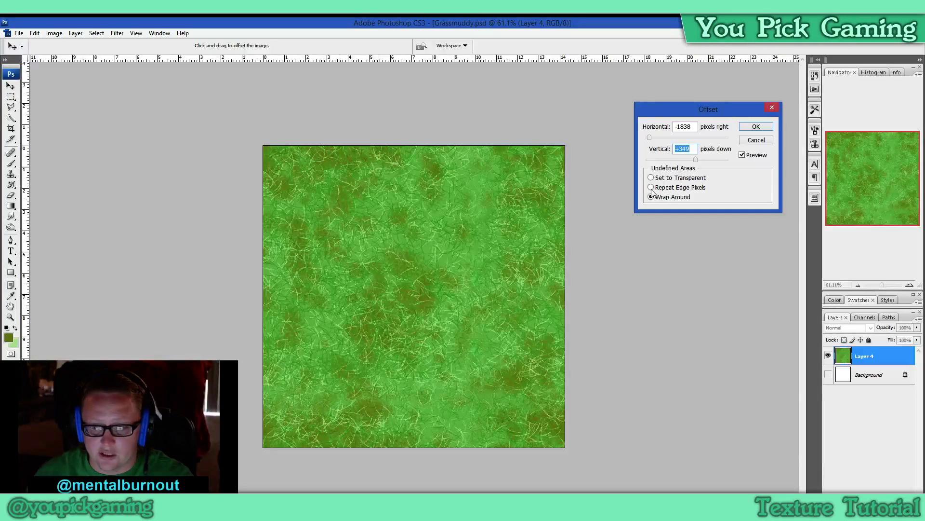
pyautogui.click(756, 126)
# - Heal the traces along the horizontal band near the texture's lower edge with short Spot Healing Brush strokes
pyautogui.hotkey('ctrl', '0')
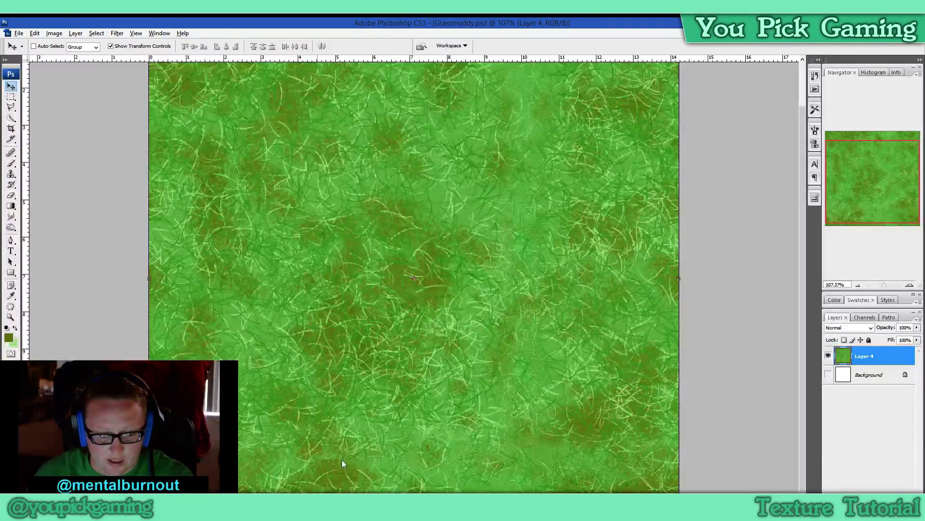
pyautogui.click(10, 152)
pyautogui.moveTo(351, 482)
pyautogui.mouseDown()
pyautogui.moveTo(321, 479)
pyautogui.moveTo(456, 482)
pyautogui.moveTo(415, 482)
pyautogui.mouseUp()
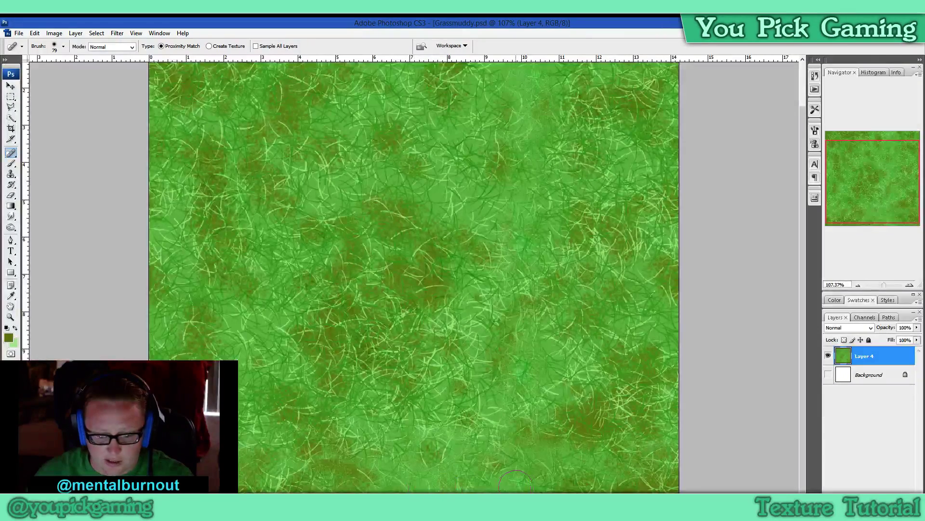
pyautogui.moveTo(518, 482); pyautogui.dragTo(549, 481)
pyautogui.moveTo(380, 482); pyautogui.dragTo(364, 482)
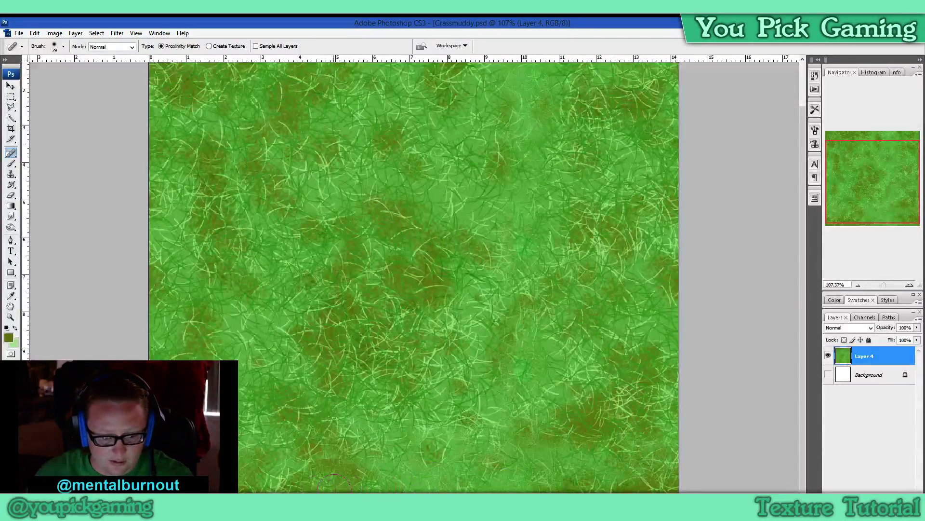
pyautogui.moveTo(268, 481)
pyautogui.mouseDown()
pyautogui.moveTo(247, 484)
pyautogui.moveTo(250, 475)
pyautogui.mouseUp()
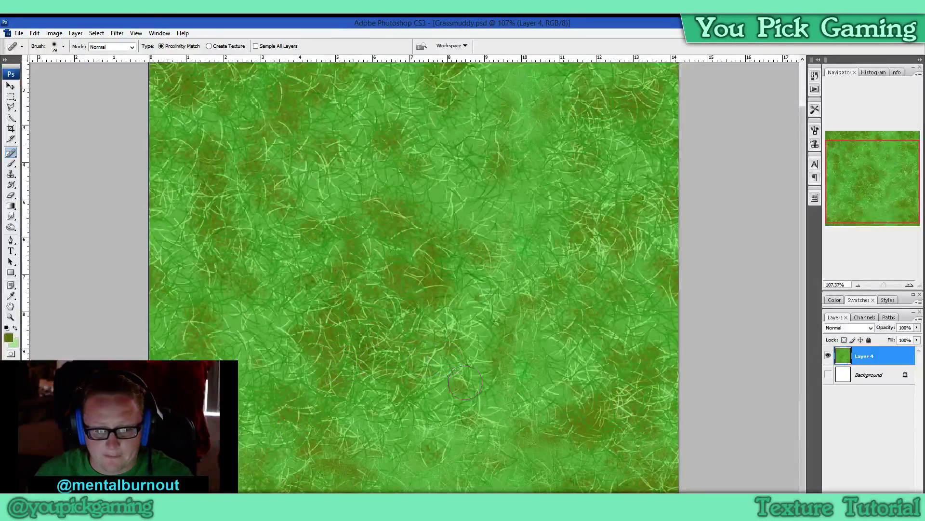
pyautogui.scroll(-3, 482, 378)
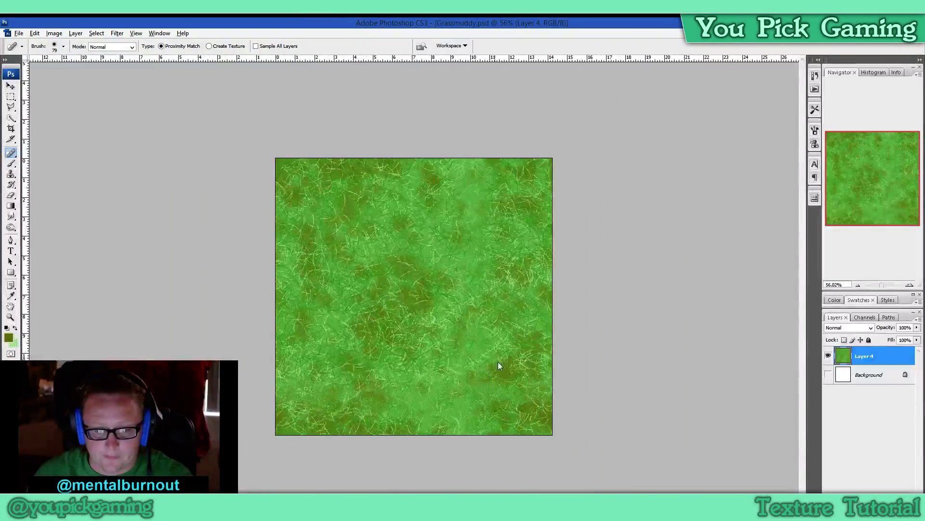
# - Offset the grass layer again by -110 pixels horizontally and -210 pixels vertically with Wrap Around
pyautogui.click(117, 33)
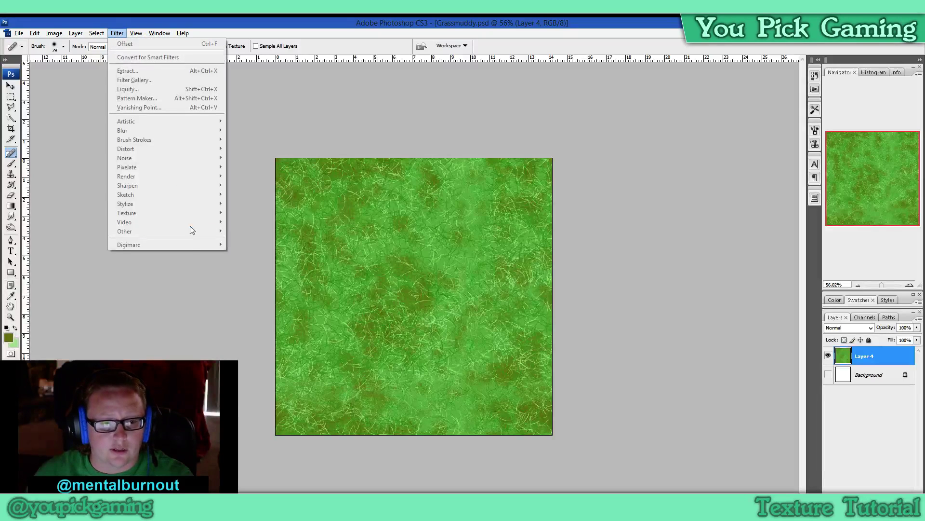
pyautogui.click(10, 86)
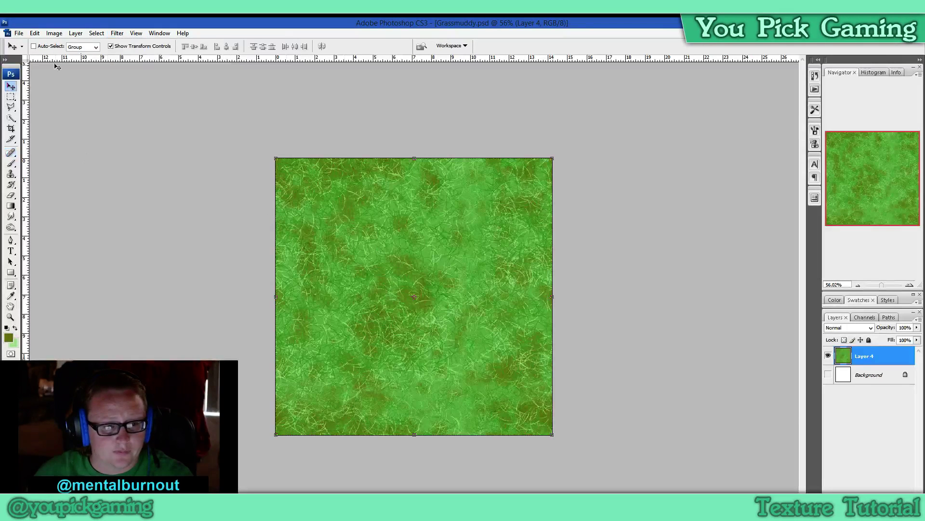
pyautogui.click(117, 33)
pyautogui.moveTo(223, 235)
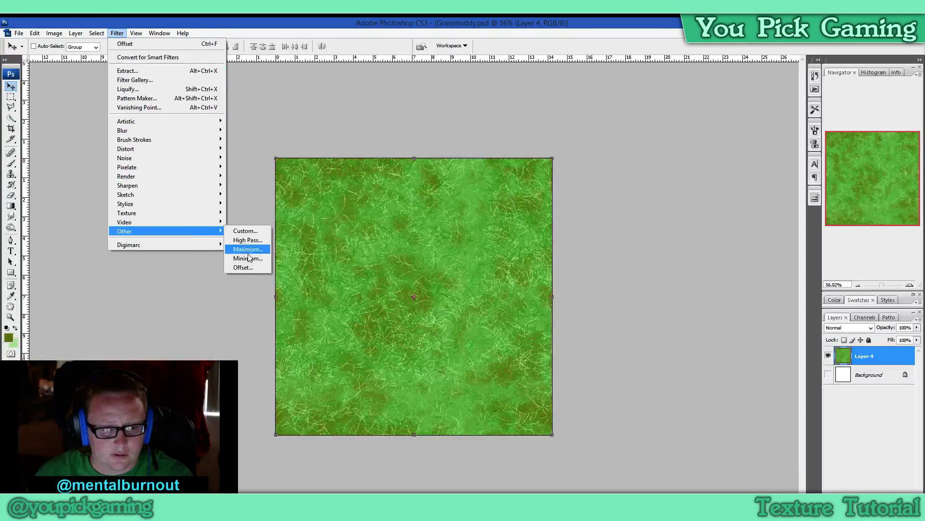
pyautogui.click(250, 268)
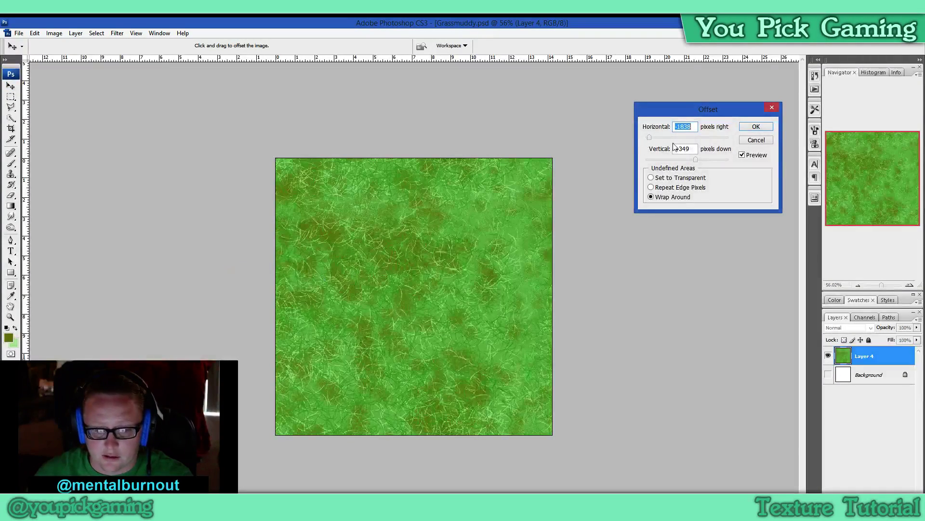
pyautogui.click(688, 138)
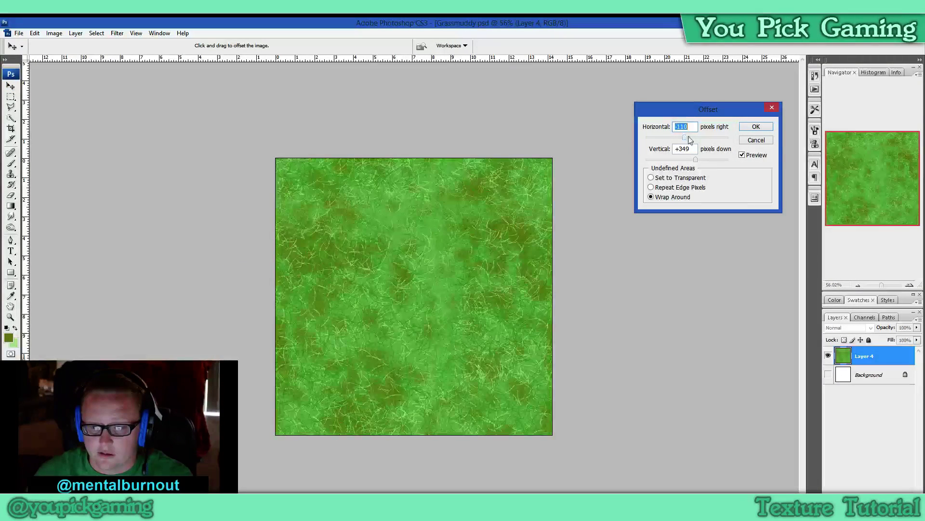
pyautogui.click(710, 161)
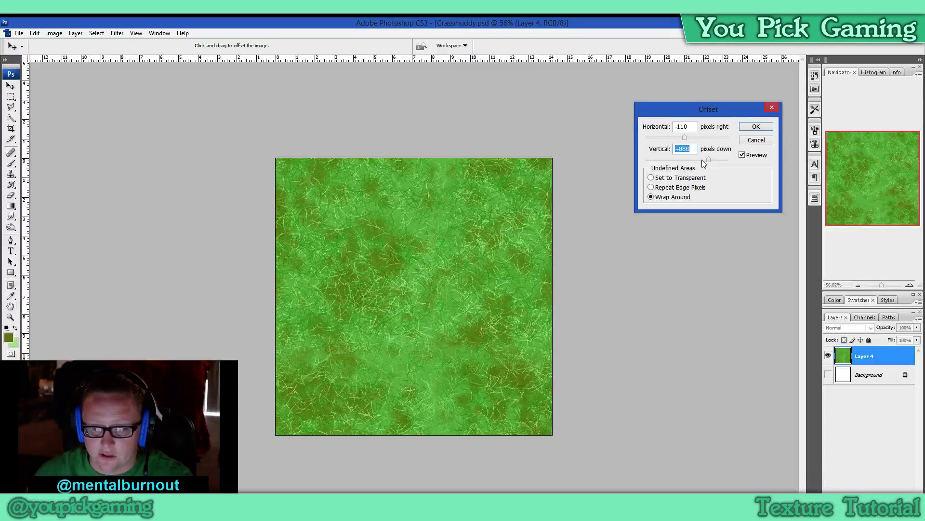
pyautogui.click(682, 160)
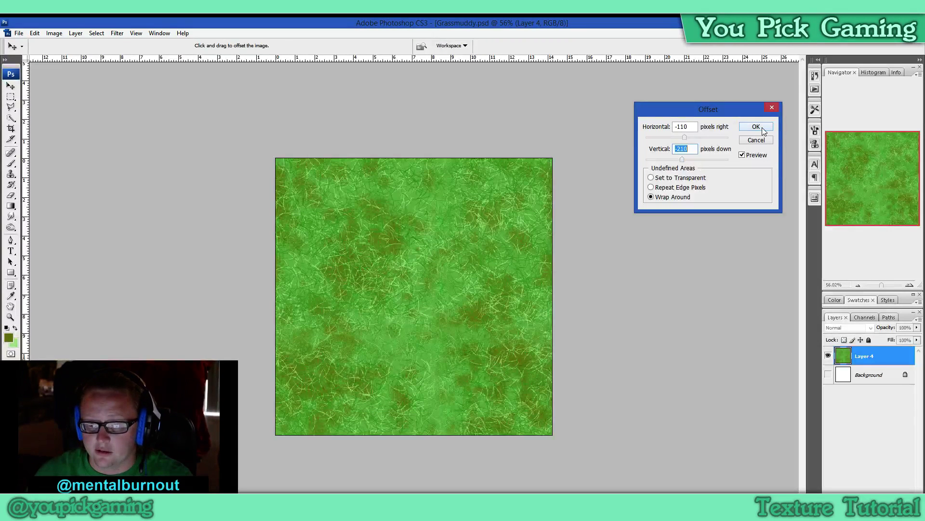
pyautogui.click(770, 128)
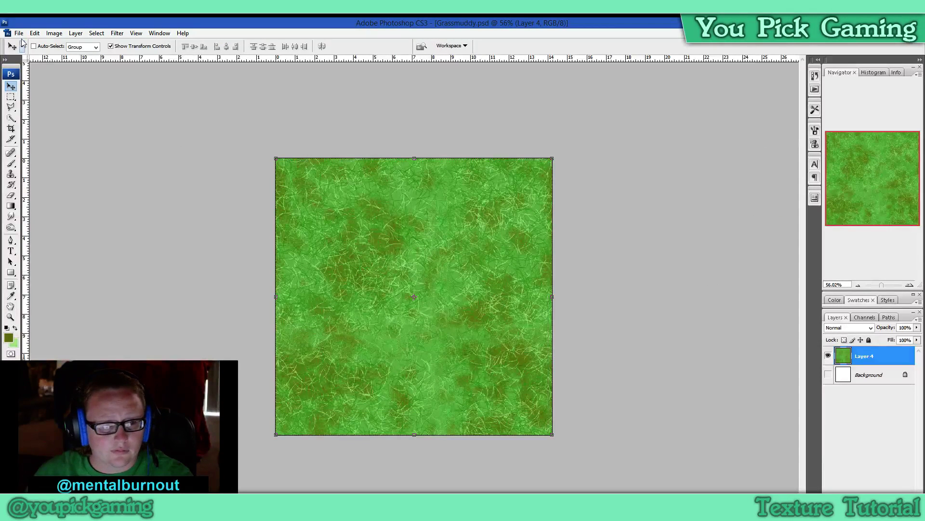
# - Save the texture over the existing Grassmuddy PSD in the Custom folder, keeping layers and Maximize compatibility on
pyautogui.click(34, 33)
pyautogui.moveTo(19, 33)
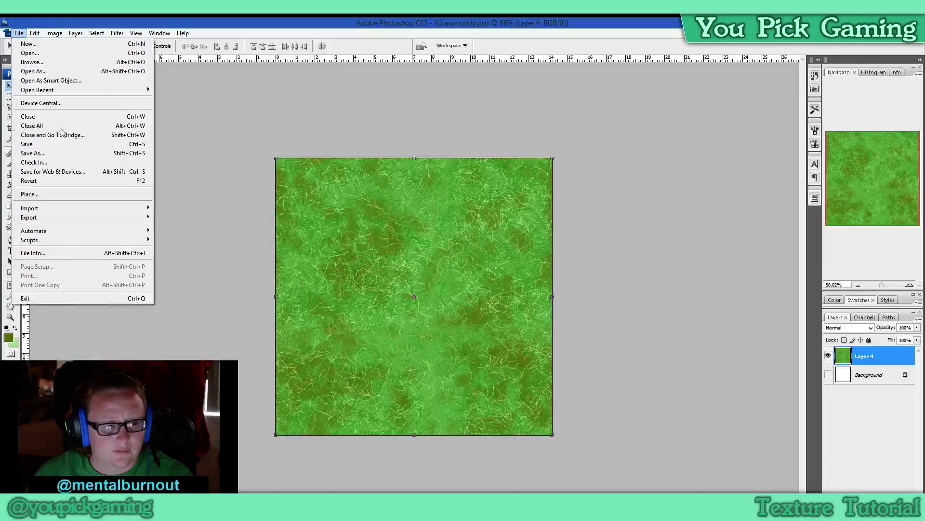
pyautogui.click(66, 153)
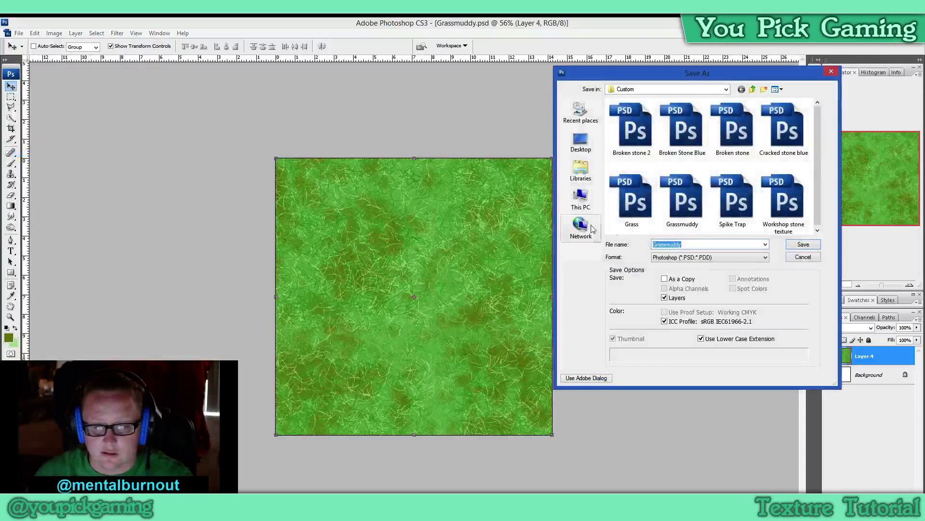
pyautogui.click(698, 245)
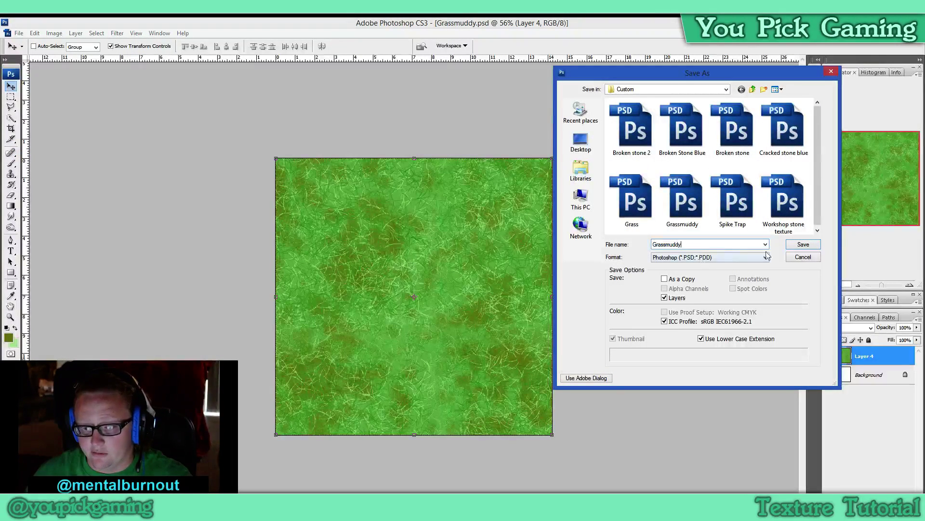
pyautogui.click(805, 248)
pyautogui.click(498, 286)
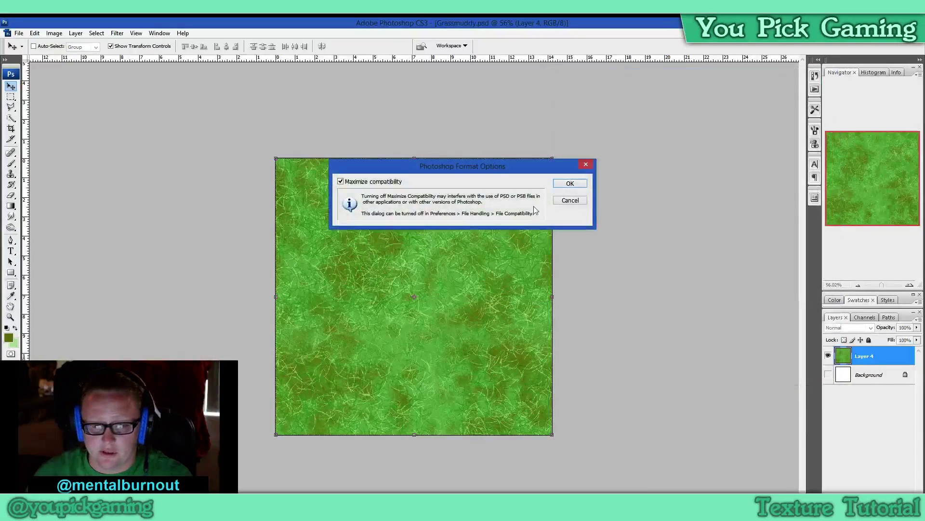
pyautogui.click(570, 184)
# - Save a JPEG copy of the texture as Grassmuddy copy.jpg in the Custom folder, accepting the JPEG options
pyautogui.click(19, 32)
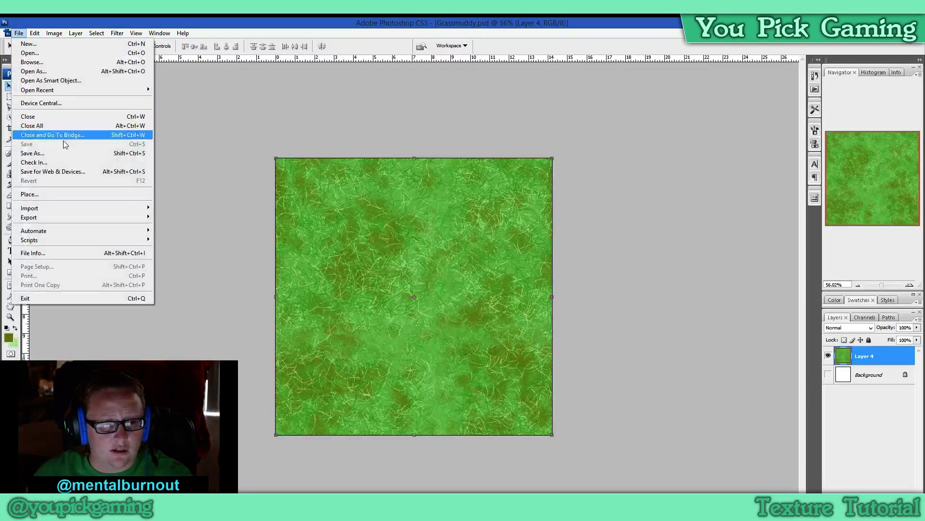
pyautogui.click(67, 153)
pyautogui.click(744, 255)
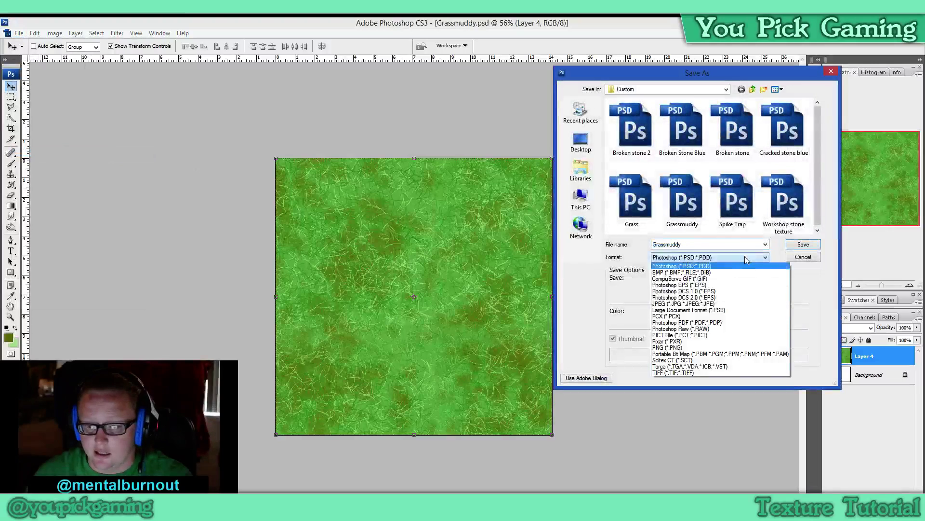
pyautogui.click(705, 303)
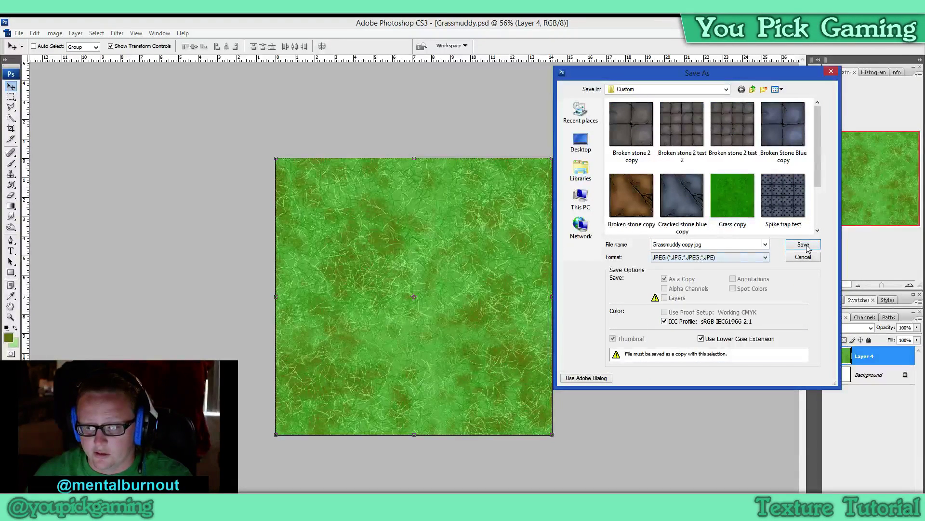
pyautogui.press('Return')
pyautogui.click(519, 158)
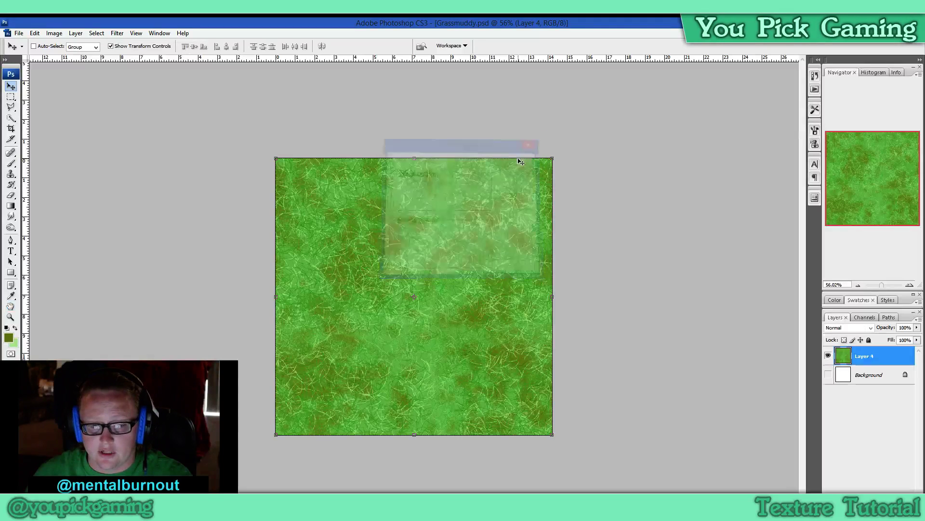
# - Show the documents in floating windows and try to move the tiled grass from Untitled-1 into Grassmuddy.psd
pyautogui.hotkey('shift', 'f')
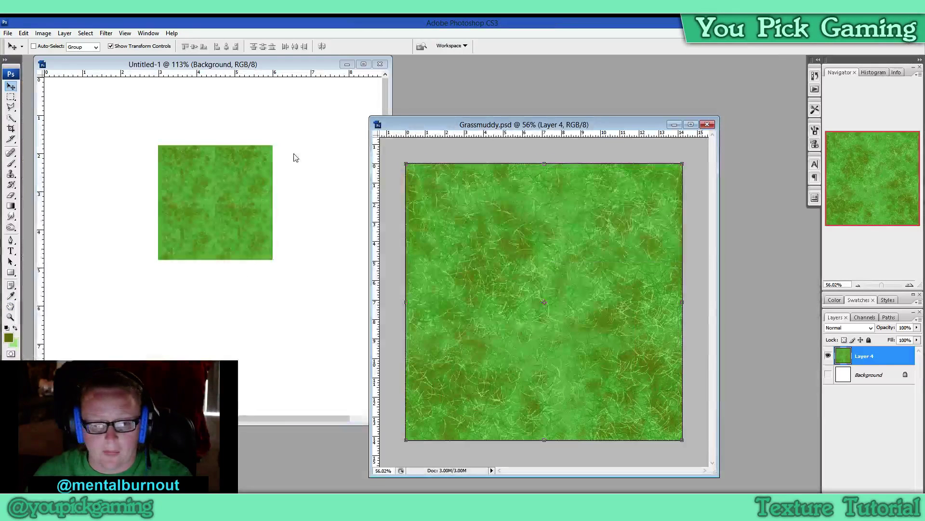
pyautogui.click(195, 207)
pyautogui.moveTo(194, 207); pyautogui.dragTo(438, 247)
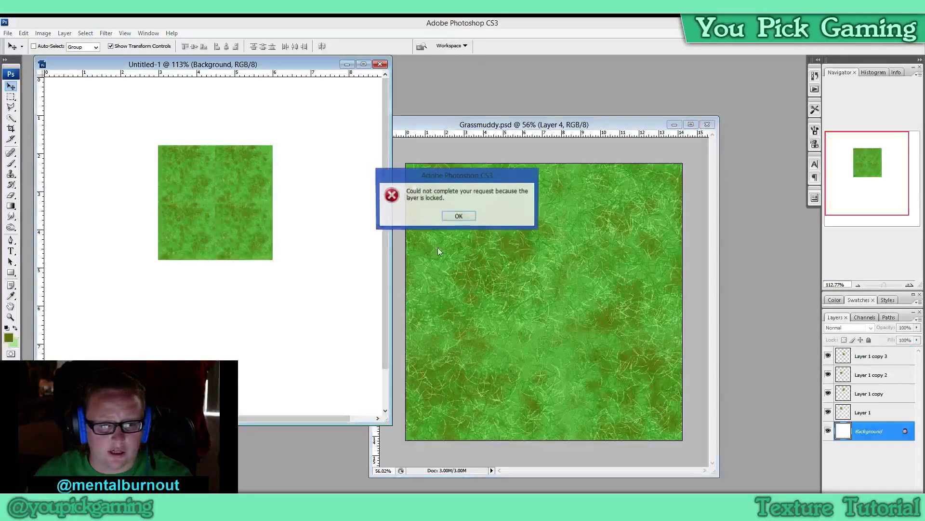
pyautogui.click(458, 215)
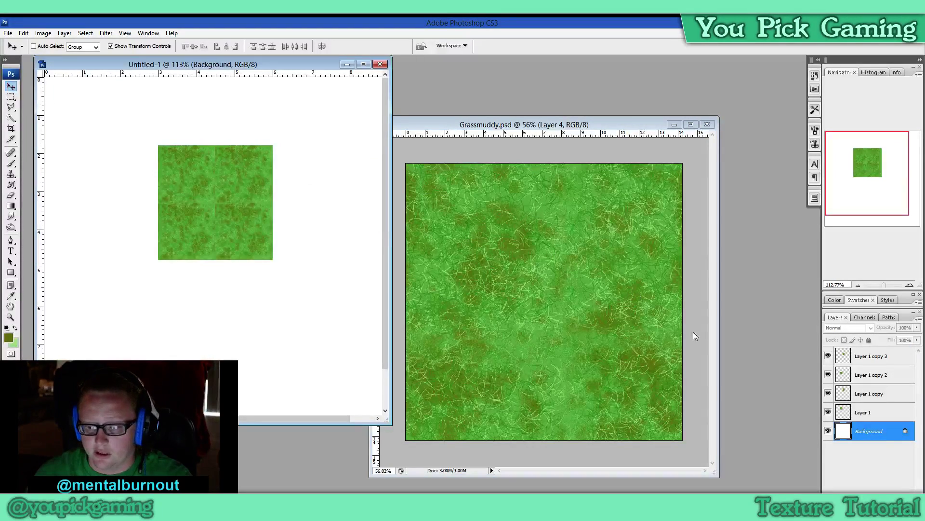
# - Copy the grass layer from Grassmuddy.psd into Untitled-1 and maximize the Untitled-1 window
pyautogui.click(623, 129)
pyautogui.moveTo(629, 294); pyautogui.dragTo(328, 322)
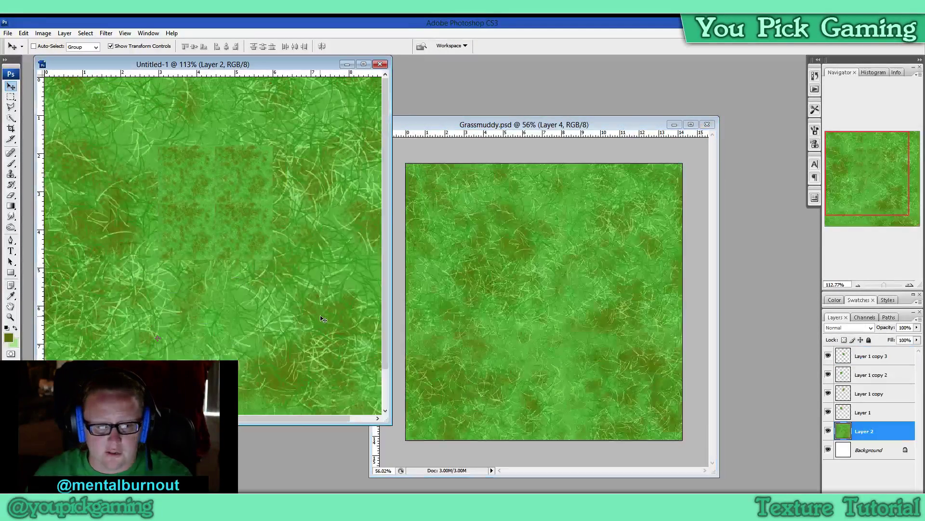
pyautogui.click(364, 64)
# - Scale the copied grass layer to 21.4% and place it just below the older four-tile grass patch
pyautogui.moveTo(278, 150); pyautogui.dragTo(535, 316)
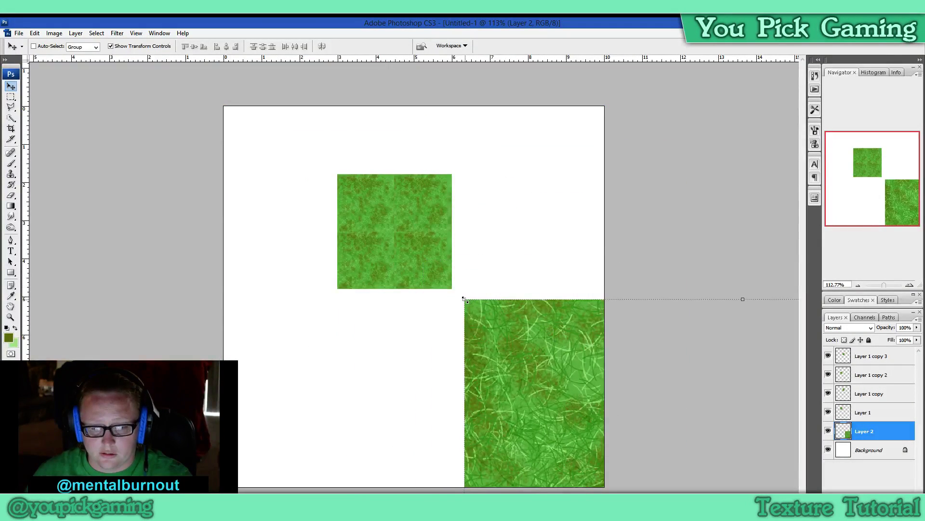
pyautogui.moveTo(465, 300); pyautogui.dragTo(537, 362)
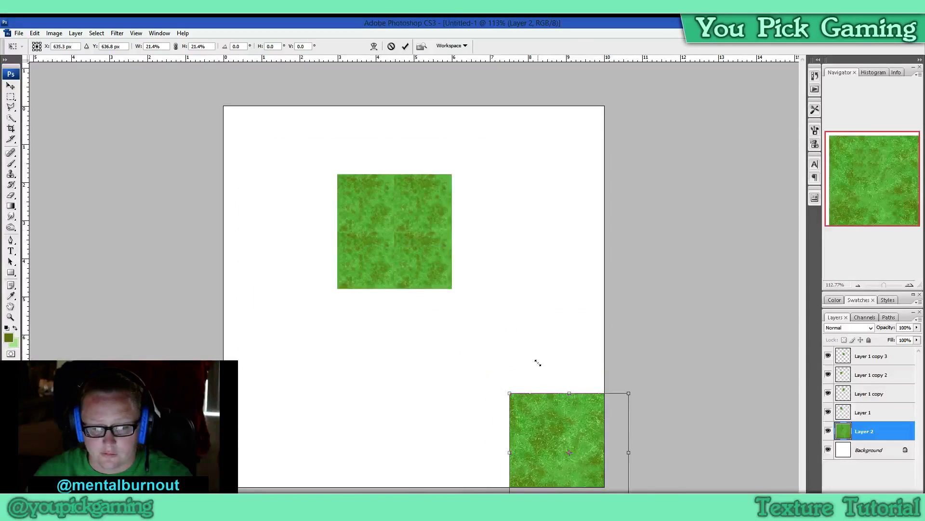
pyautogui.moveTo(549, 423); pyautogui.dragTo(292, 340)
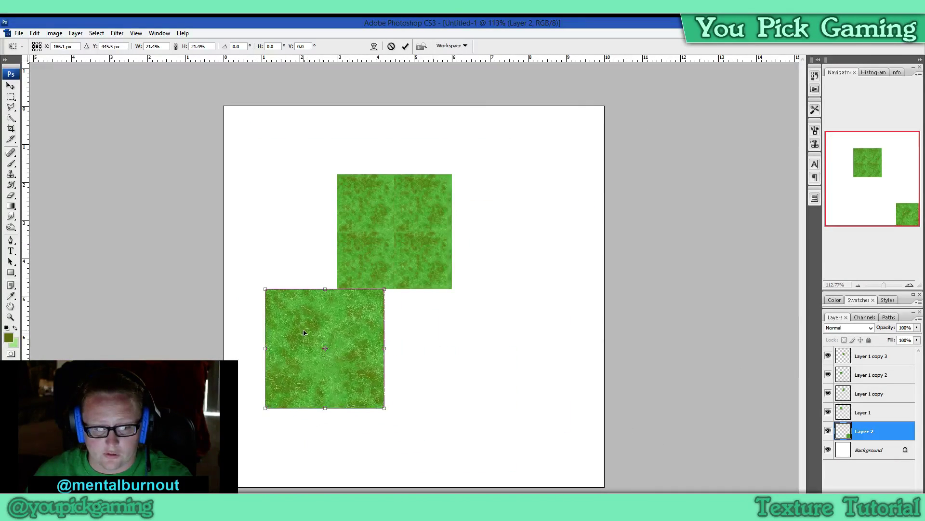
pyautogui.click(406, 46)
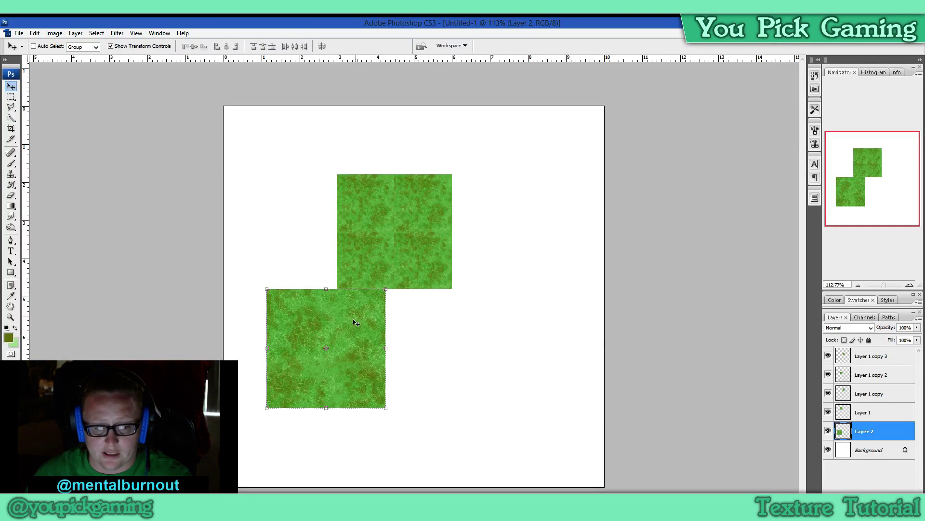
pyautogui.moveTo(355, 320); pyautogui.dragTo(396, 332)
# - Duplicate Layer 2 and place the copy against the right side of the original tile
pyautogui.rightClick(884, 435)
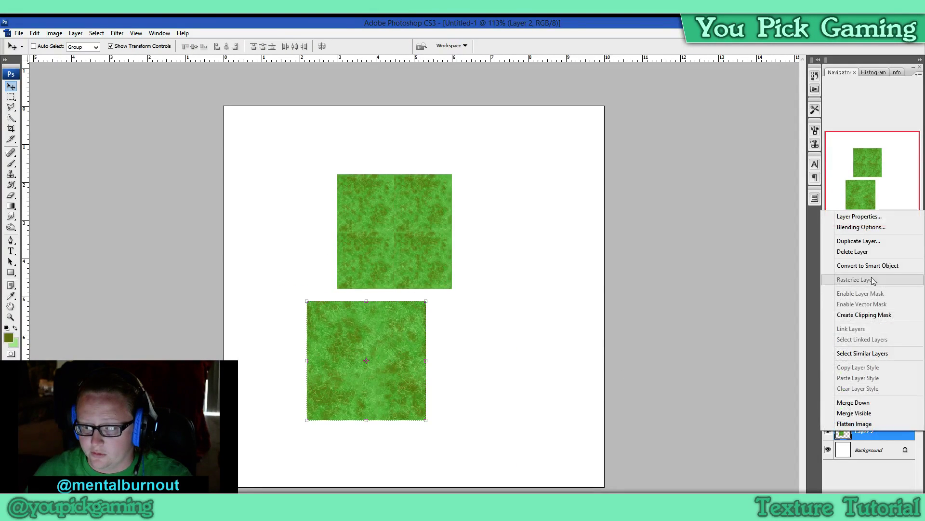
pyautogui.click(858, 240)
pyautogui.click(545, 177)
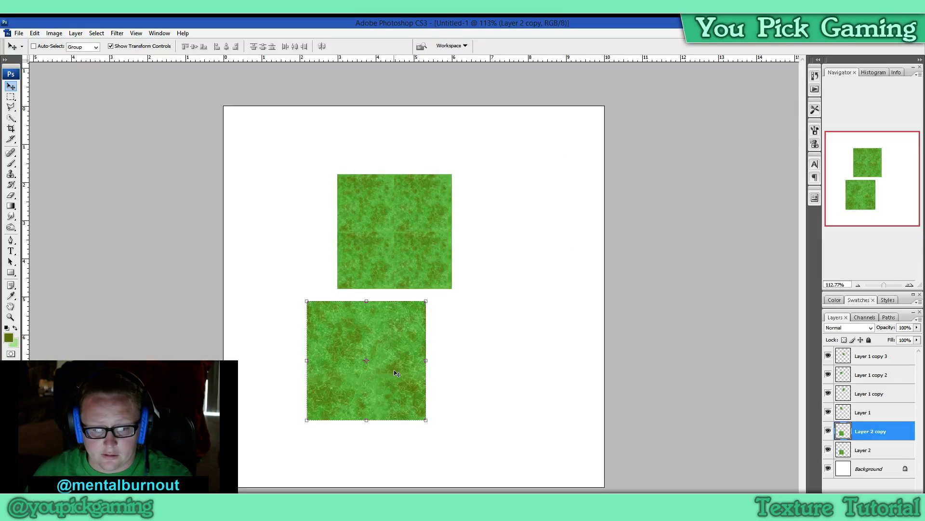
pyautogui.moveTo(393, 374); pyautogui.dragTo(510, 374)
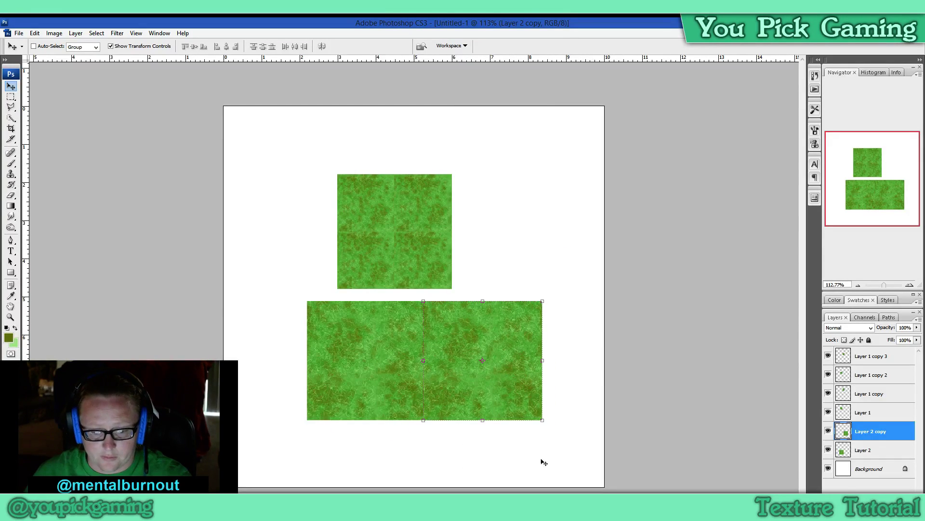
pyautogui.click(875, 470)
pyautogui.scroll(3, 464, 443)
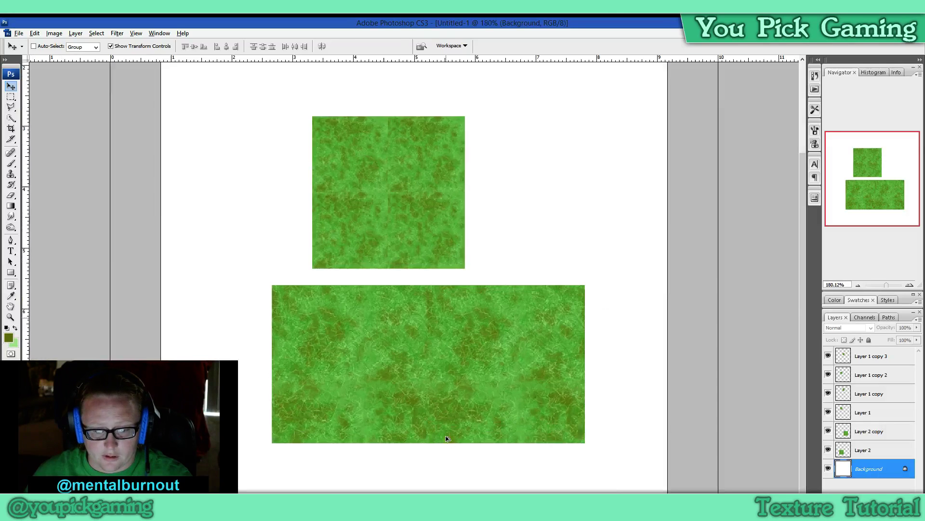
pyautogui.scroll(-1, 457, 442)
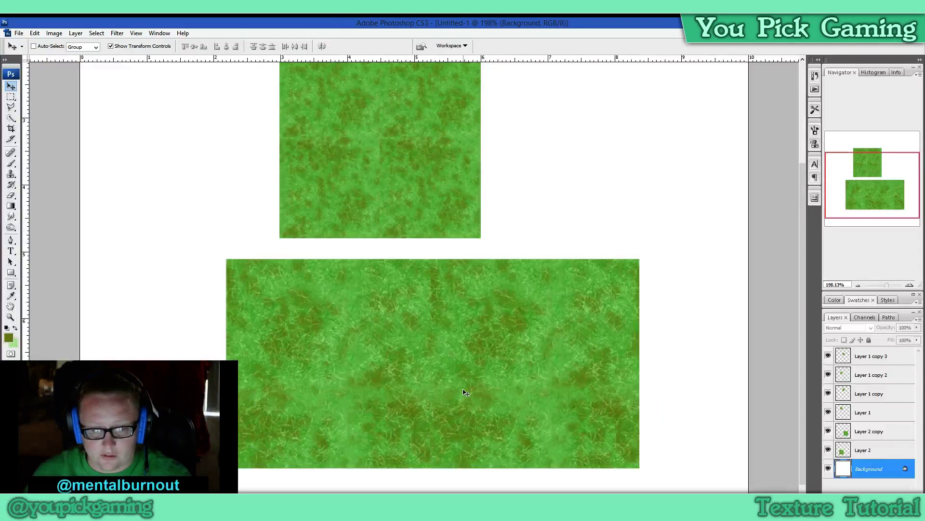
# - Nudge the Layer 2 copy tile a few pixels to the right to line up its seam with Layer 2
pyautogui.click(864, 453)
pyautogui.click(869, 438)
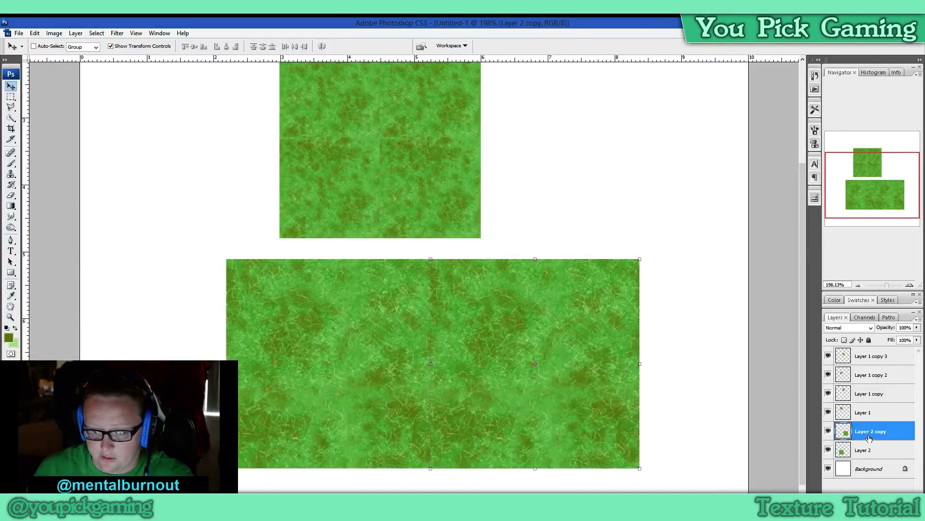
pyautogui.press('Right')
pyautogui.press('Right')
pyautogui.press('Right')
pyautogui.press('Right')
pyautogui.press('Right')
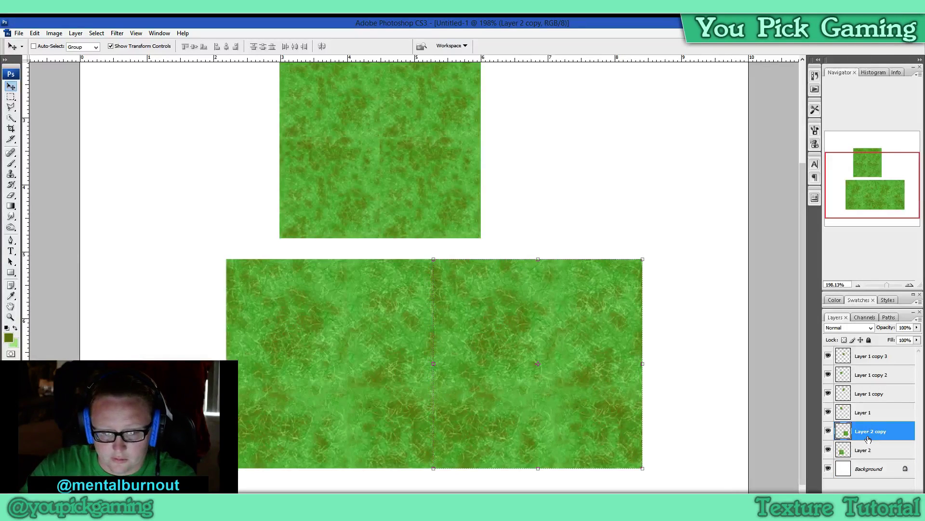
pyautogui.press('Left')
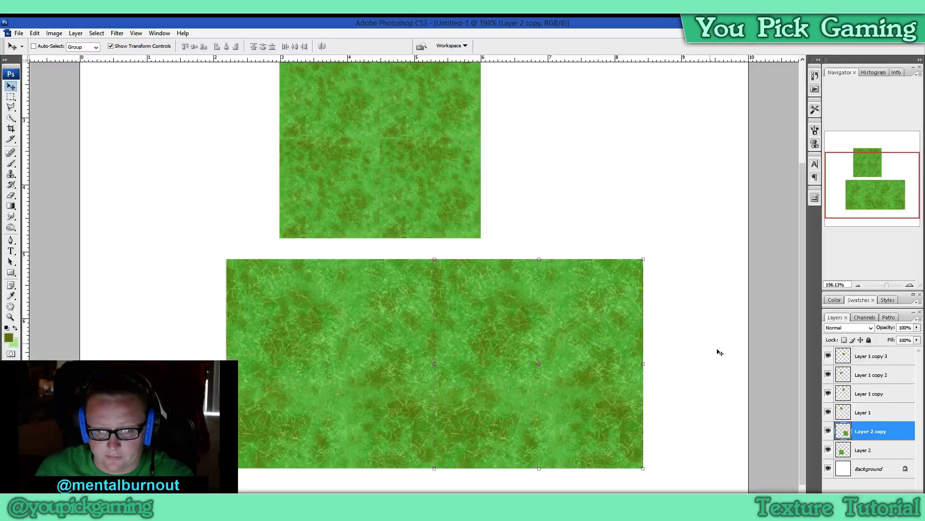
pyautogui.click(884, 471)
pyautogui.scroll(-2, 647, 267)
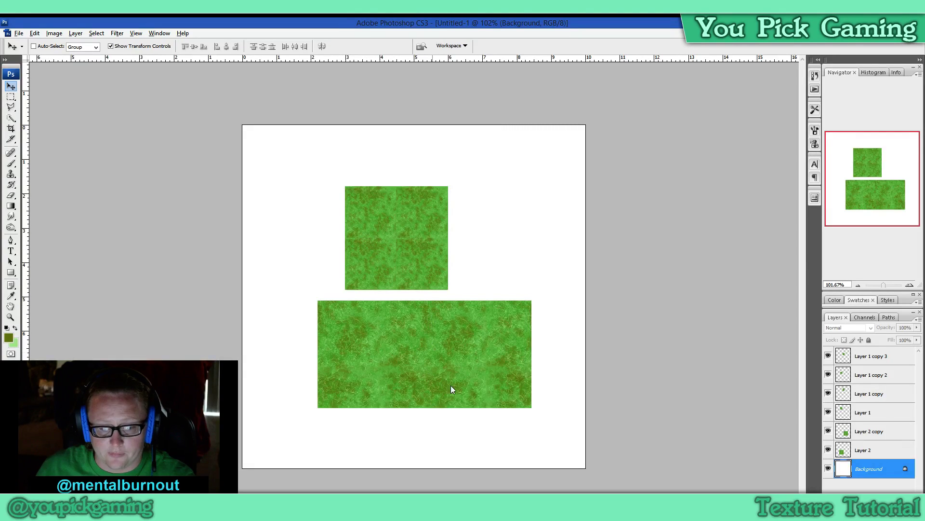
# - Hide the older patch layers: Layer 1, Layer 1 copy, Layer 1 copy 2 and Layer 1 copy 3
pyautogui.click(864, 433)
pyautogui.click(828, 412)
pyautogui.click(828, 393)
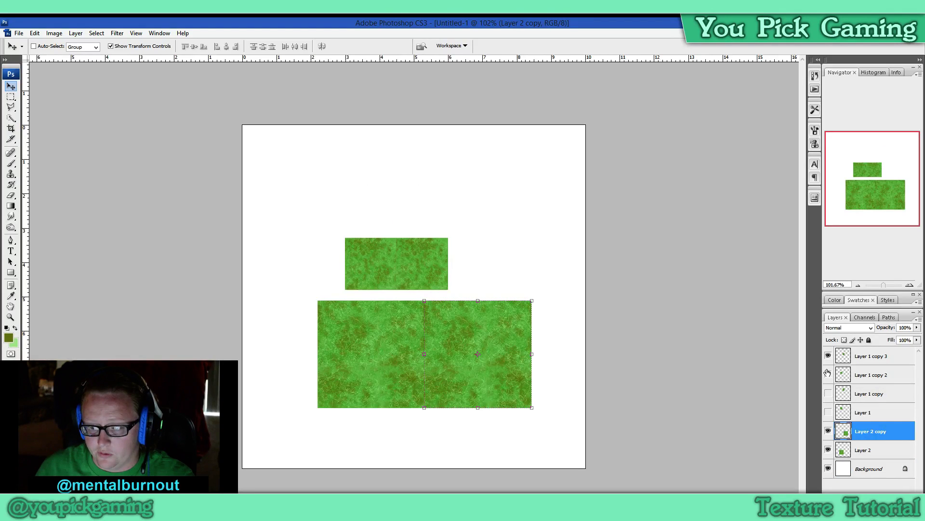
pyautogui.click(828, 374)
pyautogui.click(828, 356)
# - Duplicate Layer 2 and Layer 2 copy together and move the duplicated pair into the canvas's top-left corner
pyautogui.keyDown('shift'); pyautogui.click(873, 453); pyautogui.keyUp('shift')
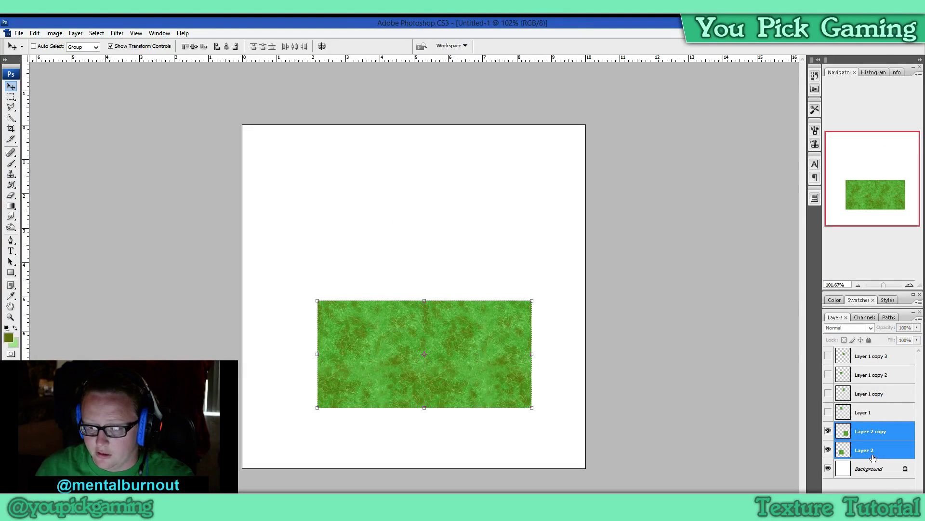
pyautogui.rightClick(874, 454)
pyautogui.click(848, 261)
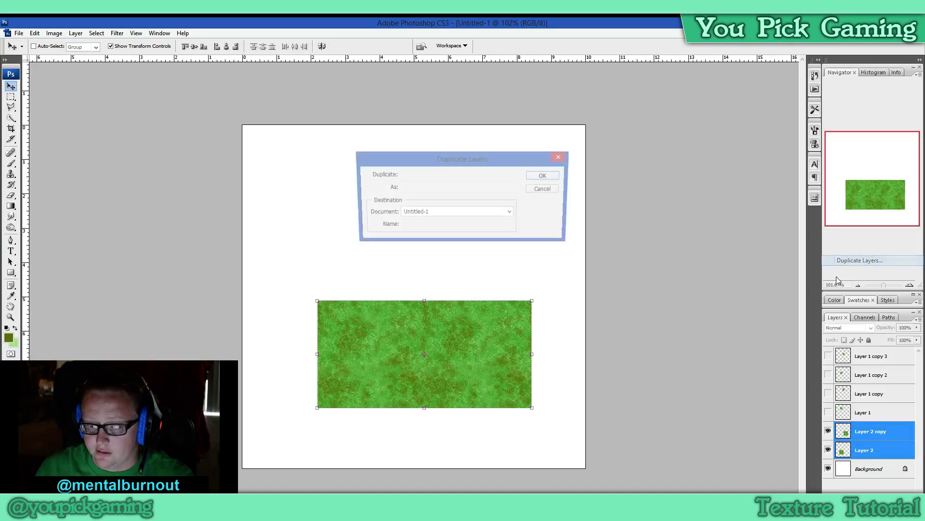
pyautogui.click(543, 175)
pyautogui.moveTo(432, 364); pyautogui.dragTo(356, 187)
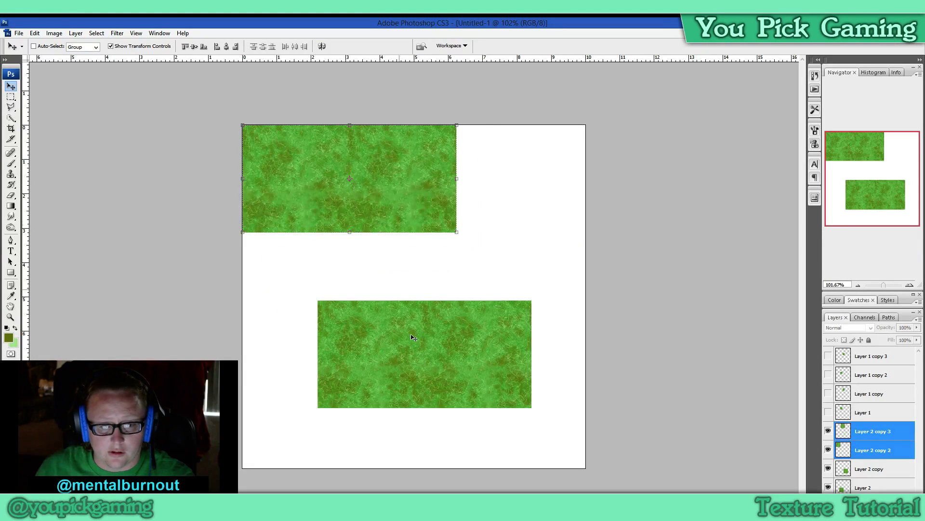
# - Move Layer 2 and Layer 2 copy directly beneath the duplicated pair, forming a two-by-two tile block
pyautogui.click(873, 468)
pyautogui.keyDown('shift'); pyautogui.click(874, 487); pyautogui.keyUp('shift')
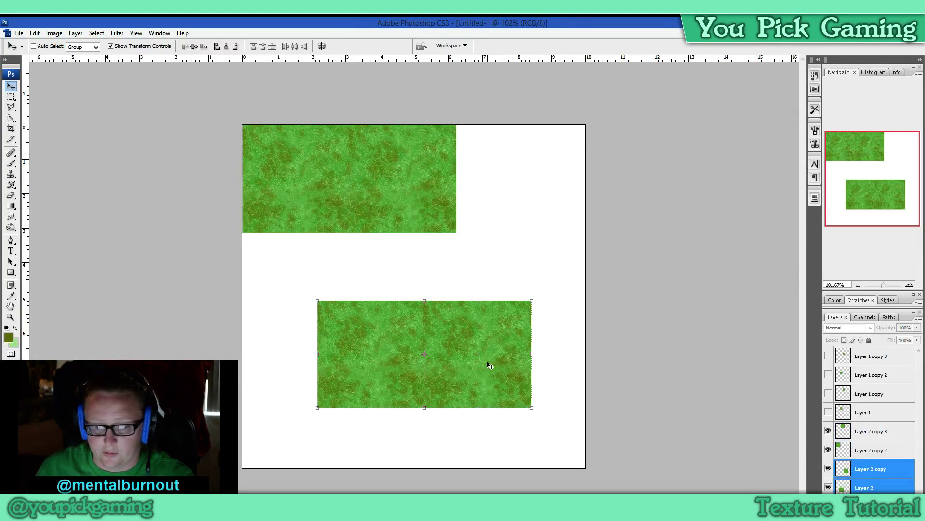
pyautogui.moveTo(489, 365); pyautogui.dragTo(413, 297)
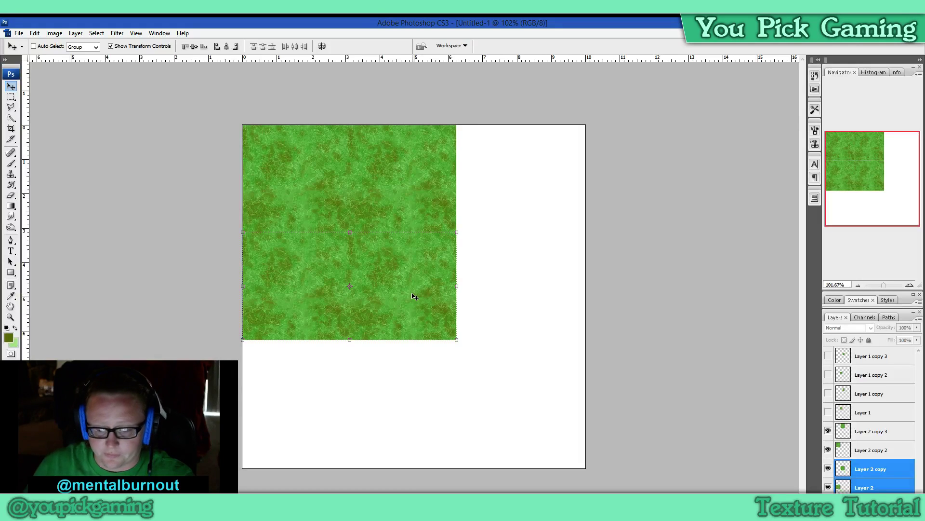
# - Duplicate the four tile layers and fit the copied block against the right side of the original block
pyautogui.click(894, 436)
pyautogui.keyDown('shift'); pyautogui.click(891, 488); pyautogui.keyUp('shift')
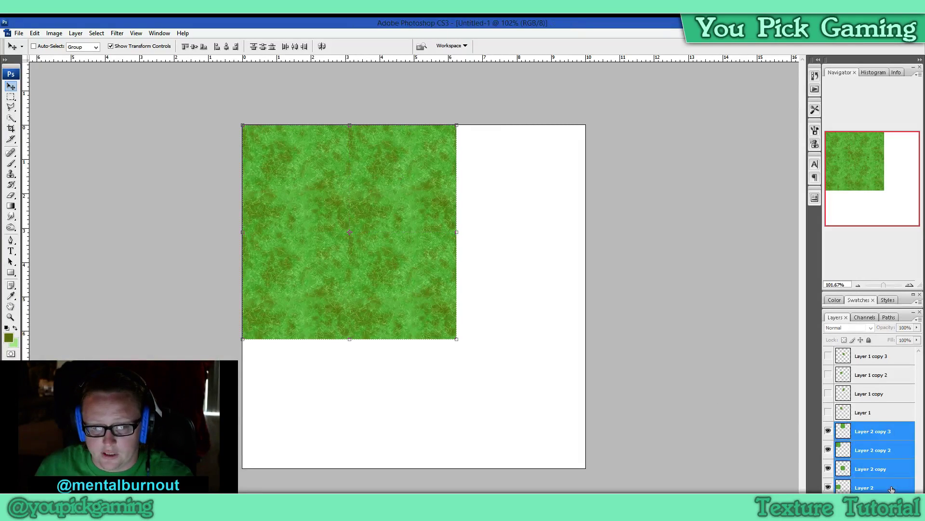
pyautogui.rightClick(892, 488)
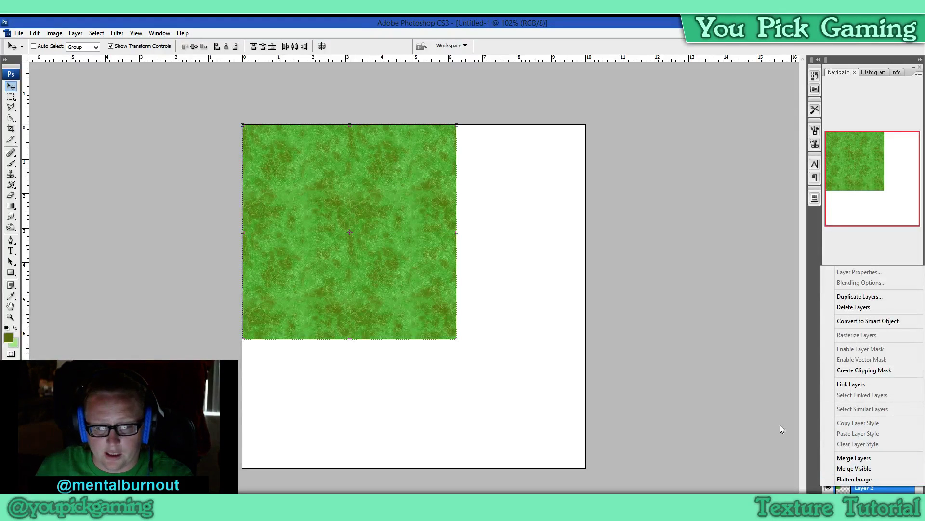
pyautogui.click(862, 298)
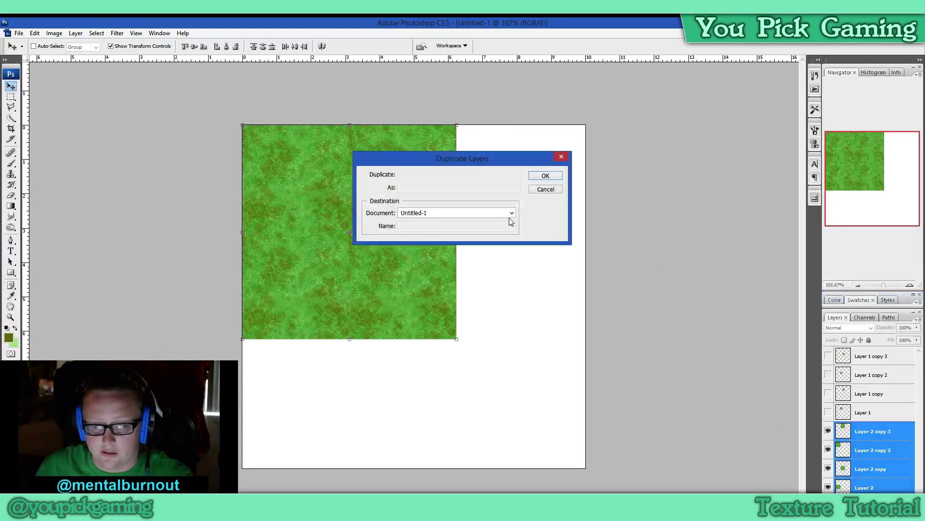
pyautogui.click(545, 176)
pyautogui.moveTo(392, 206); pyautogui.dragTo(609, 206)
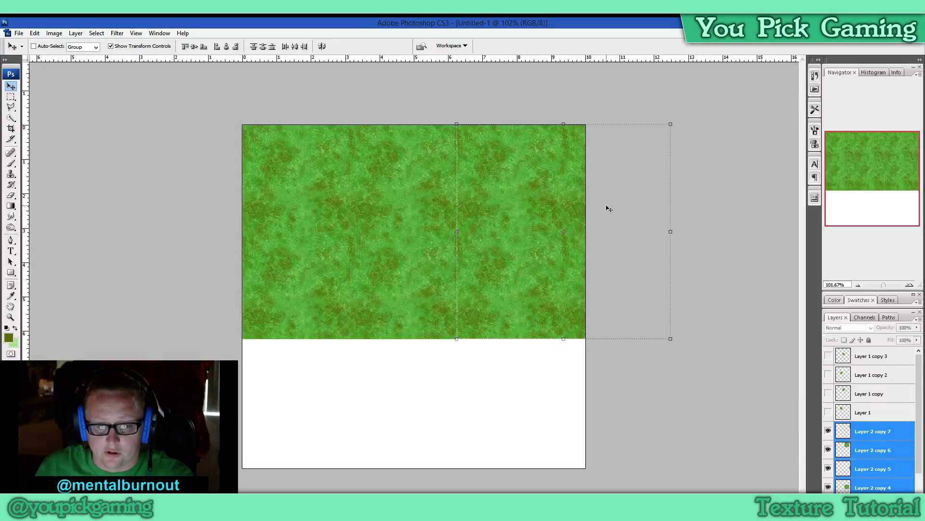
pyautogui.press('Left')
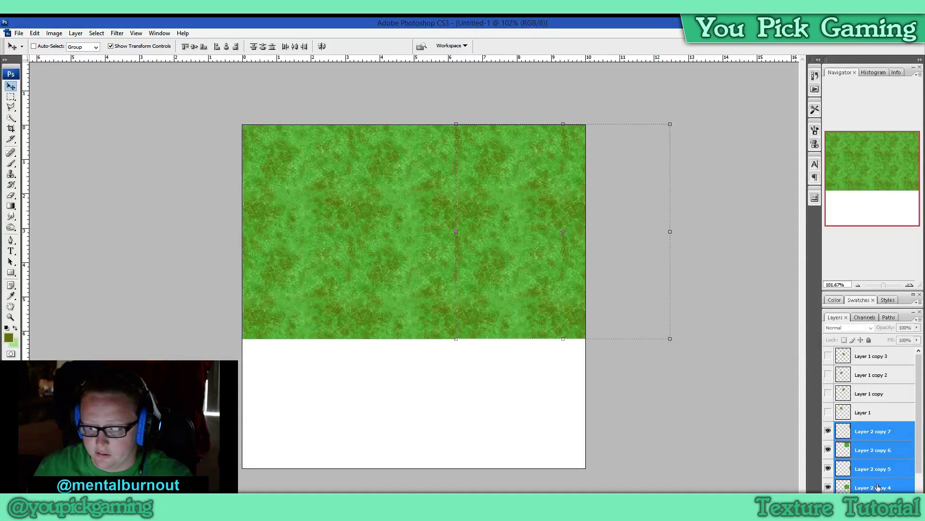
# - Duplicate all eight tile layers, move the copies directly below the existing tiles and nudge them up to close the gap
pyautogui.click(877, 433)
pyautogui.scroll(-3, 876, 435)
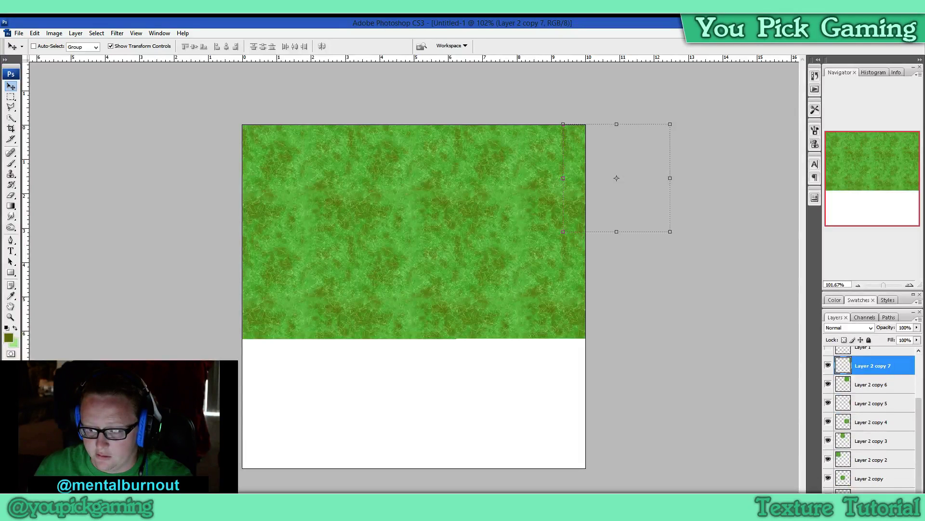
pyautogui.keyDown('shift'); pyautogui.click(872, 476); pyautogui.keyUp('shift')
pyautogui.rightClick(874, 473)
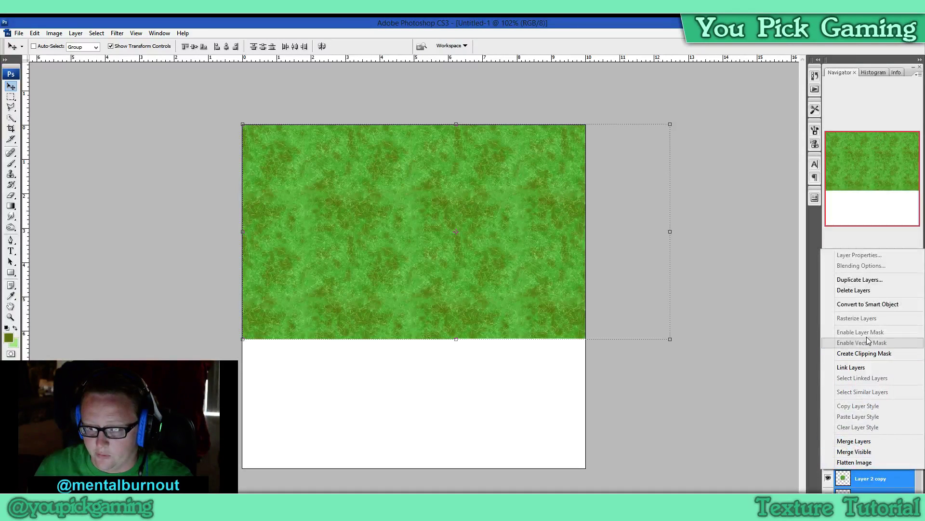
pyautogui.click(860, 280)
pyautogui.click(542, 177)
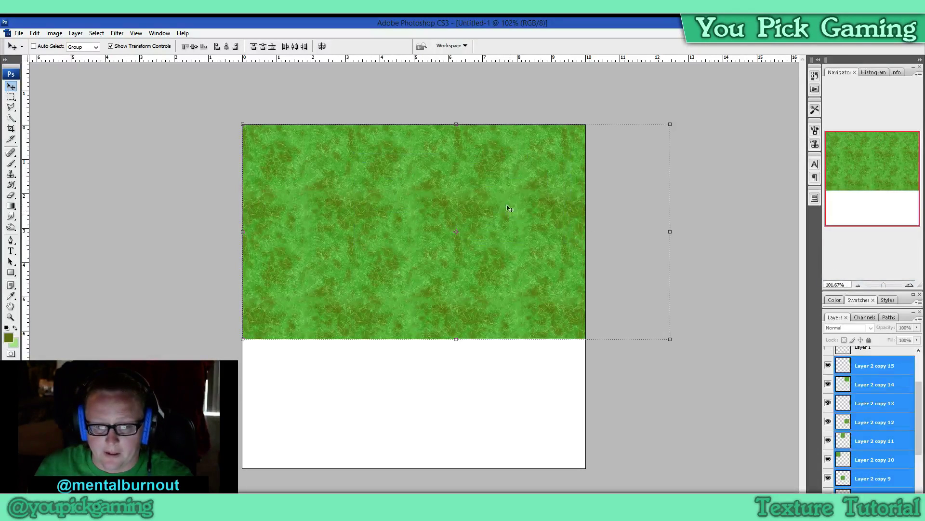
pyautogui.moveTo(507, 209); pyautogui.dragTo(507, 414)
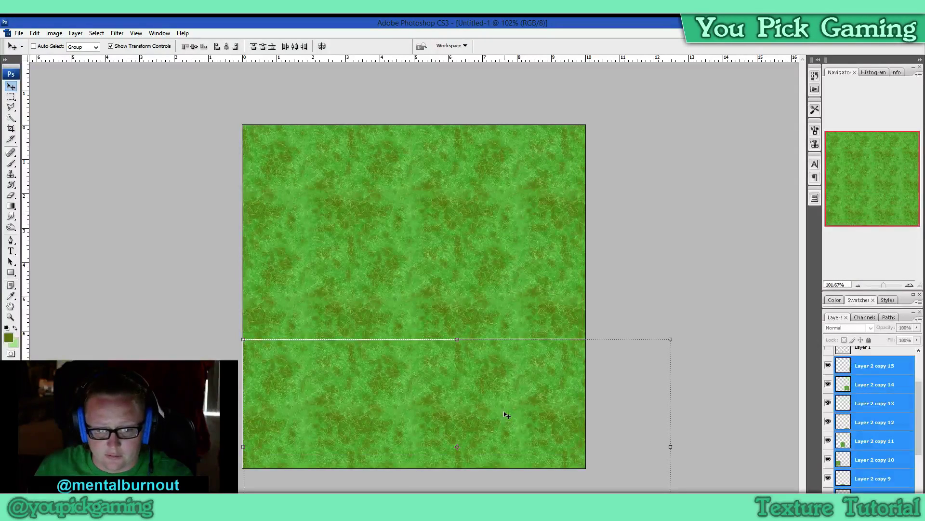
pyautogui.press('Up')
pyautogui.press('Up')
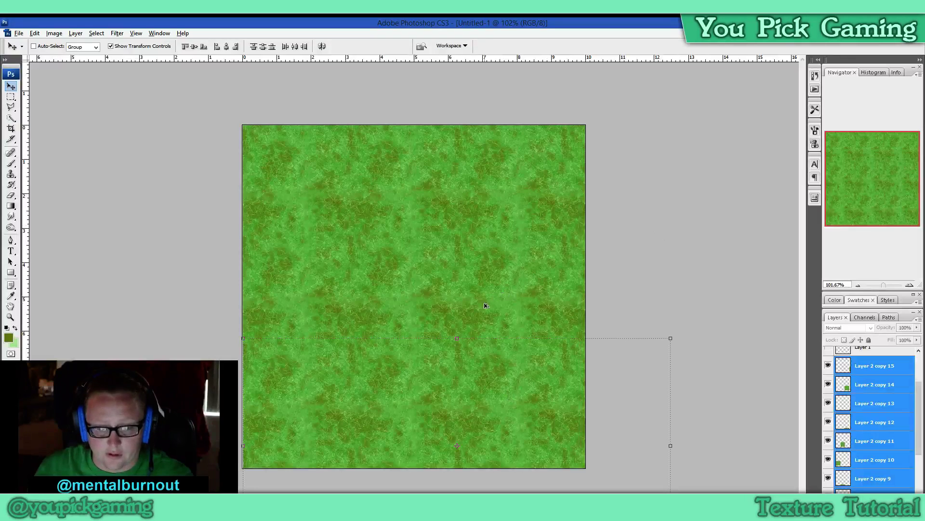
# - Show Layer 1, Layer 1 copy, Layer 1 copy 2 and Layer 1 copy 3 again over the tiled grass
pyautogui.click(873, 371)
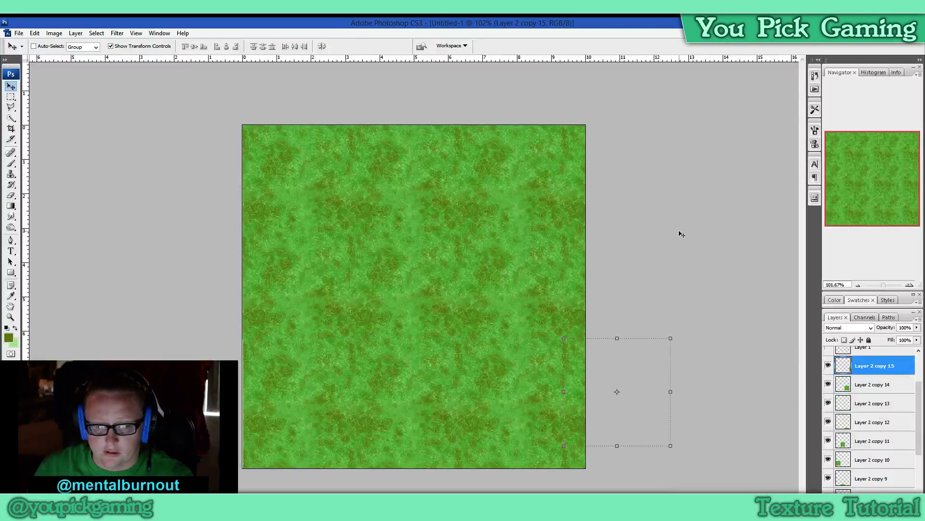
pyautogui.hotkey('ctrl', '-')
pyautogui.scroll(-1, 680, 234)
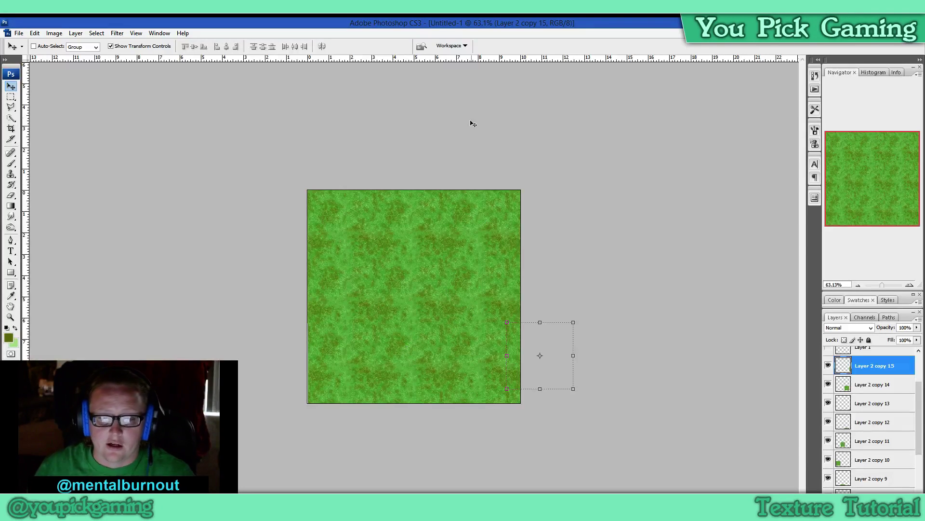
pyautogui.scroll(3, 922, 388)
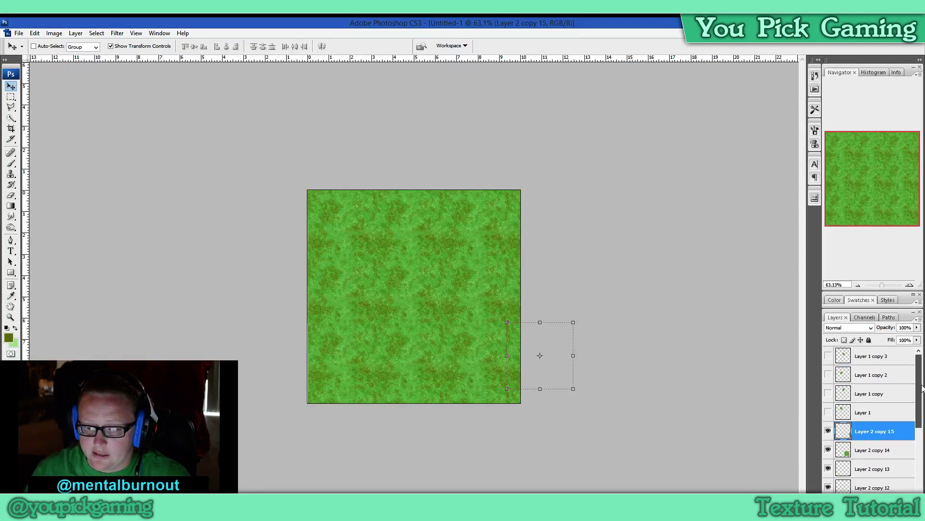
pyautogui.click(828, 355)
pyautogui.click(834, 376)
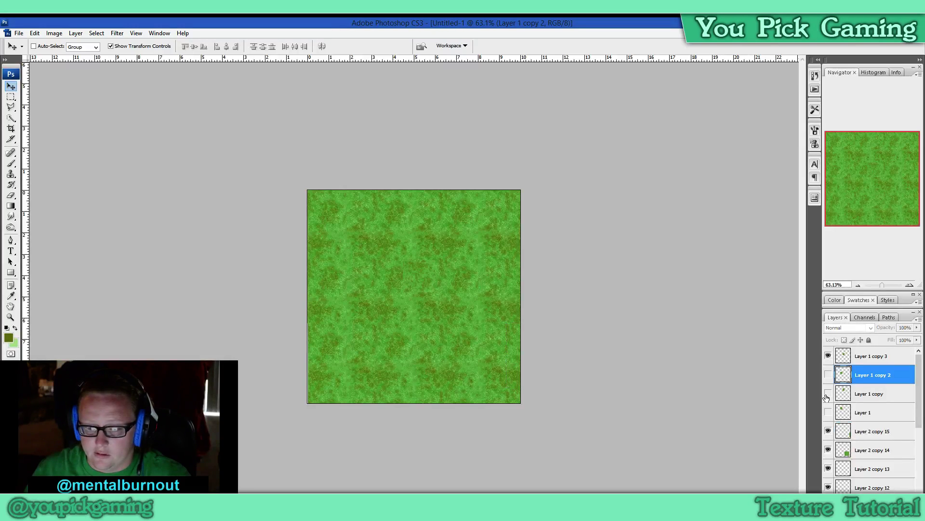
pyautogui.click(828, 374)
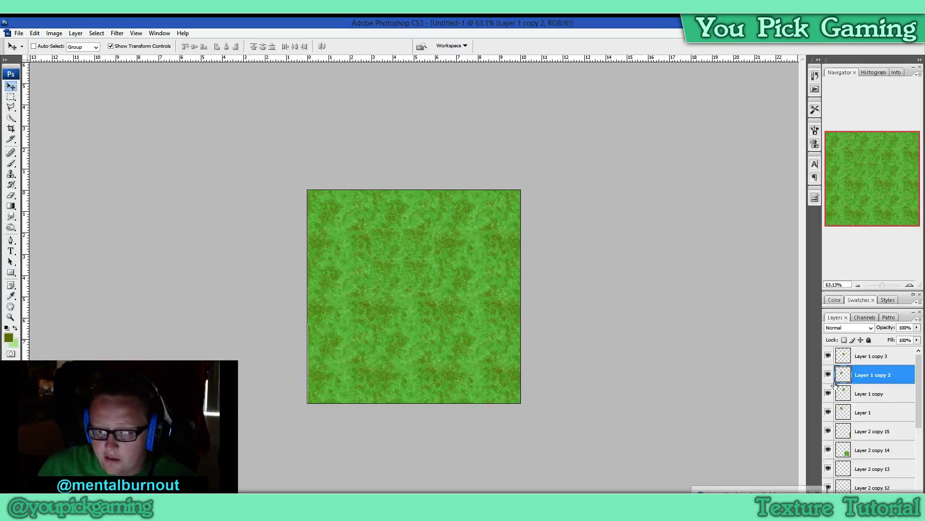
# - Merge all the Layer 2 grass tile layers, from Layer 2 copy 15 down to the lowest tile, into a single layer
pyautogui.moveTo(919, 414); pyautogui.dragTo(919, 424)
pyautogui.click(829, 407)
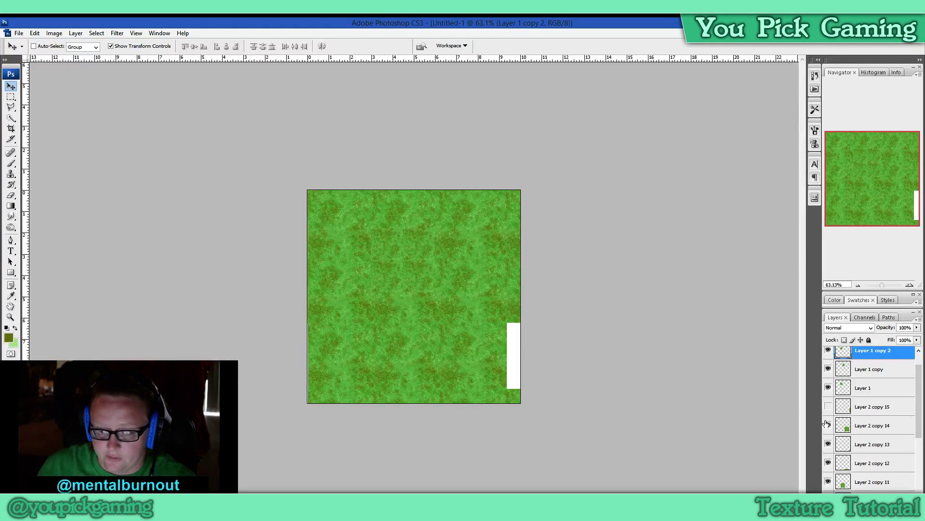
pyautogui.click(829, 407)
pyautogui.click(864, 408)
pyautogui.scroll(-5, 867, 424)
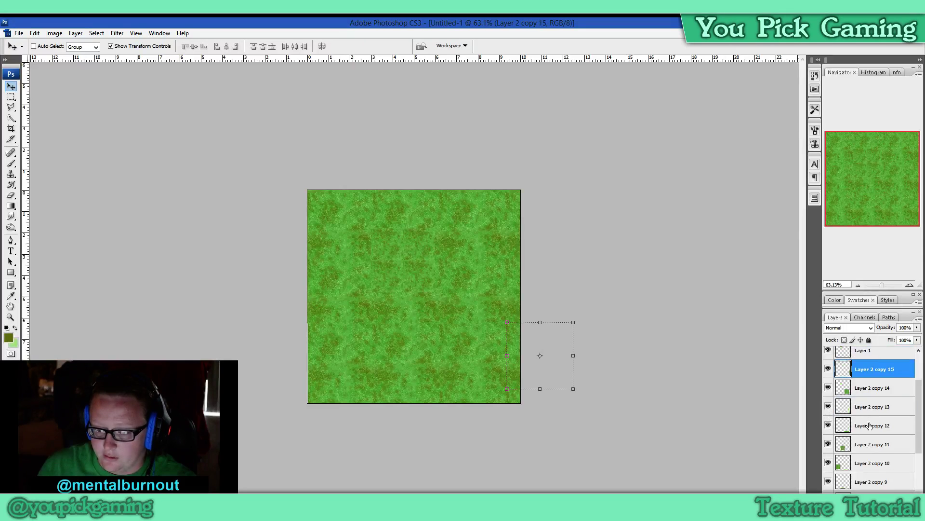
pyautogui.scroll(-5, 878, 487)
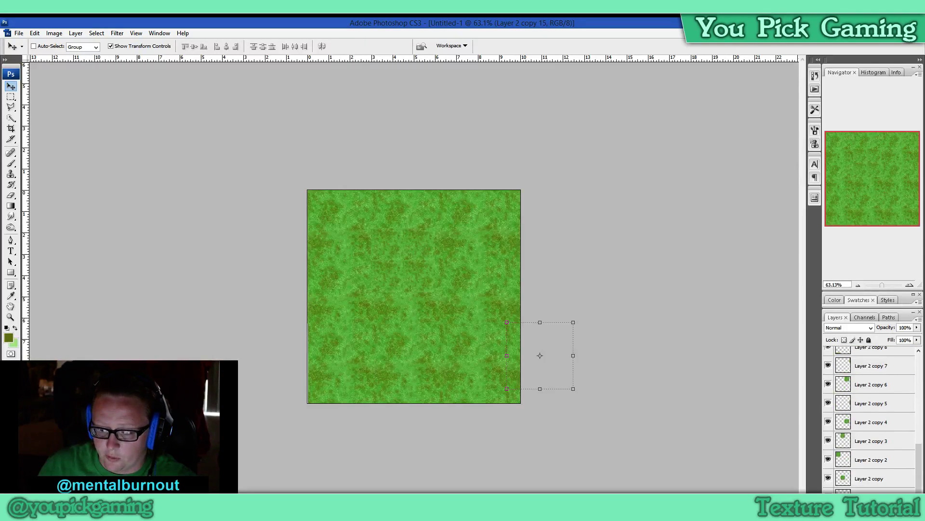
pyautogui.keyDown('shift'); pyautogui.click(874, 489); pyautogui.keyUp('shift')
pyautogui.rightClick(875, 489)
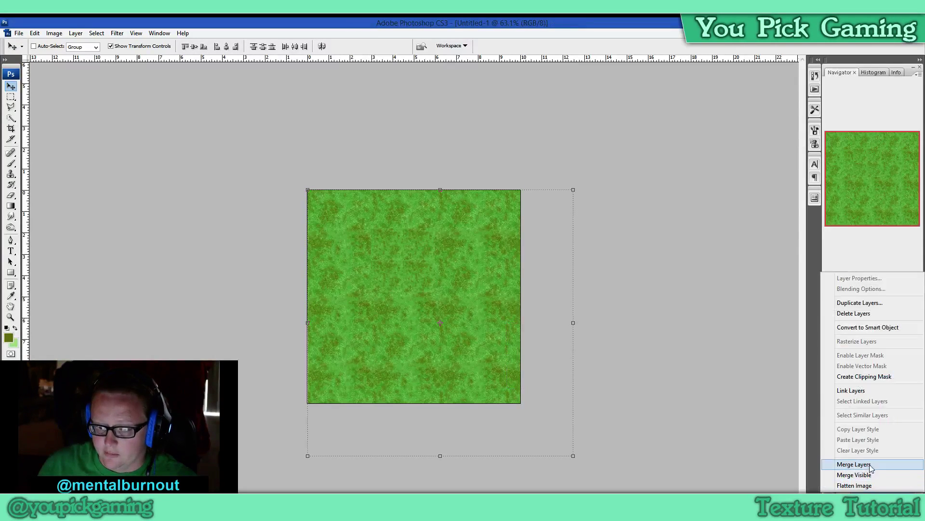
pyautogui.click(854, 464)
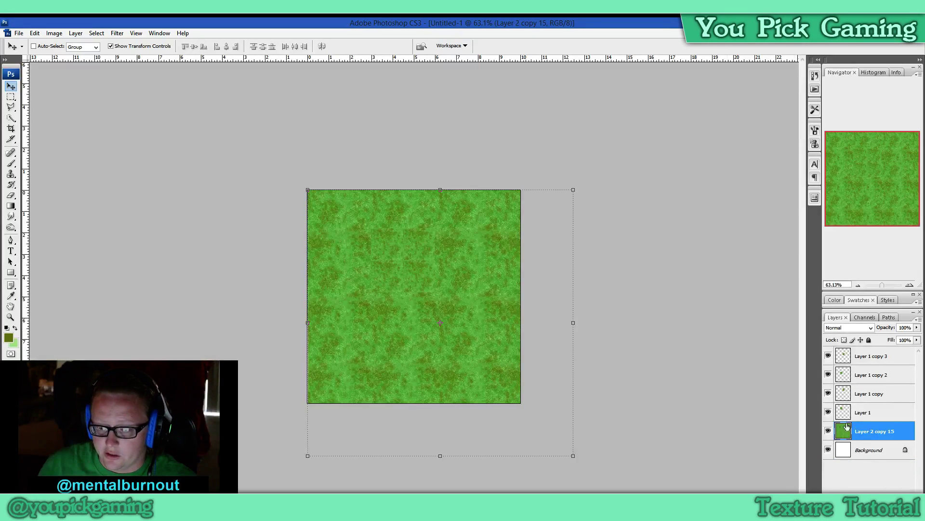
# - Hide Layer 1 and its three copies, and shift the merged grass layer up and left so it overlaps every canvas edge
pyautogui.click(828, 431)
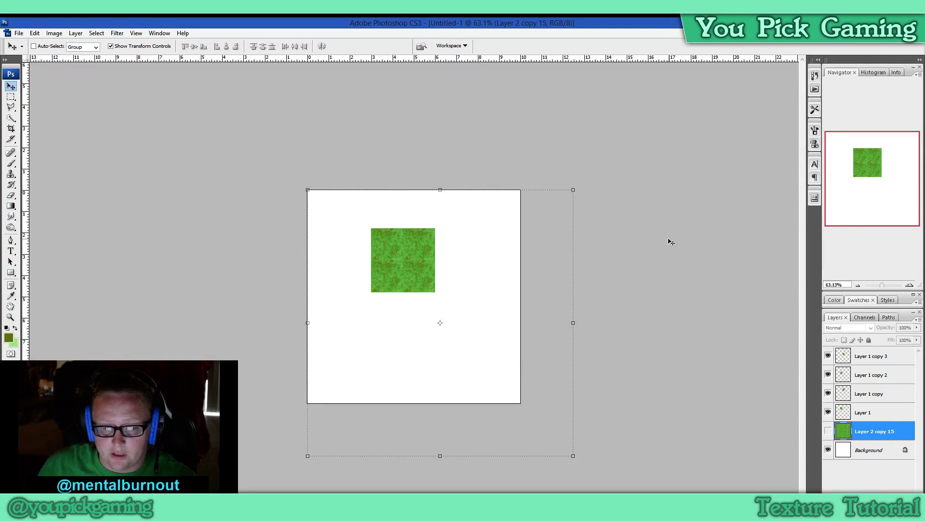
pyautogui.click(828, 431)
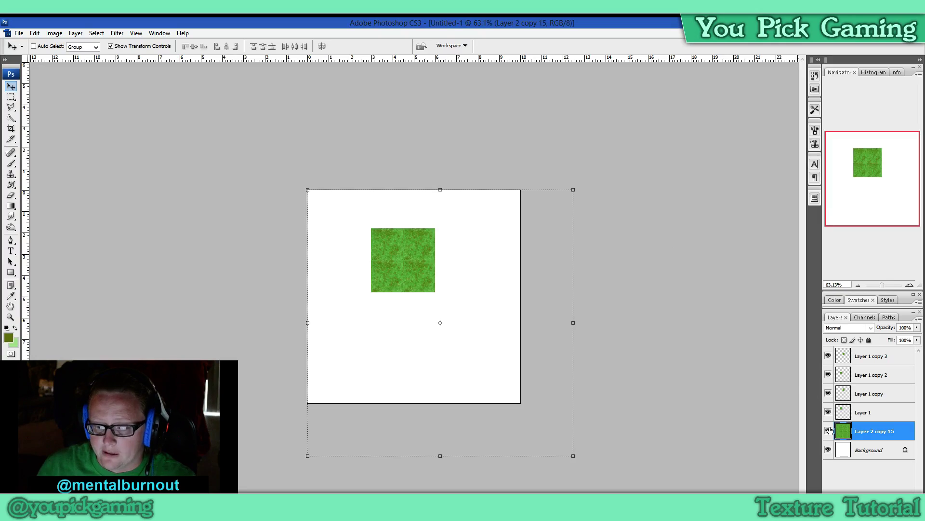
pyautogui.click(828, 412)
pyautogui.click(828, 393)
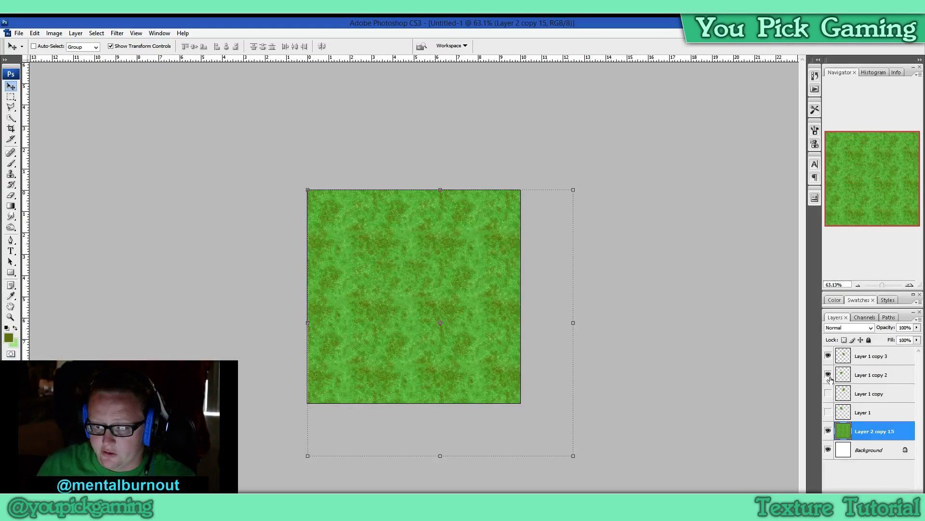
pyautogui.click(828, 375)
pyautogui.click(828, 356)
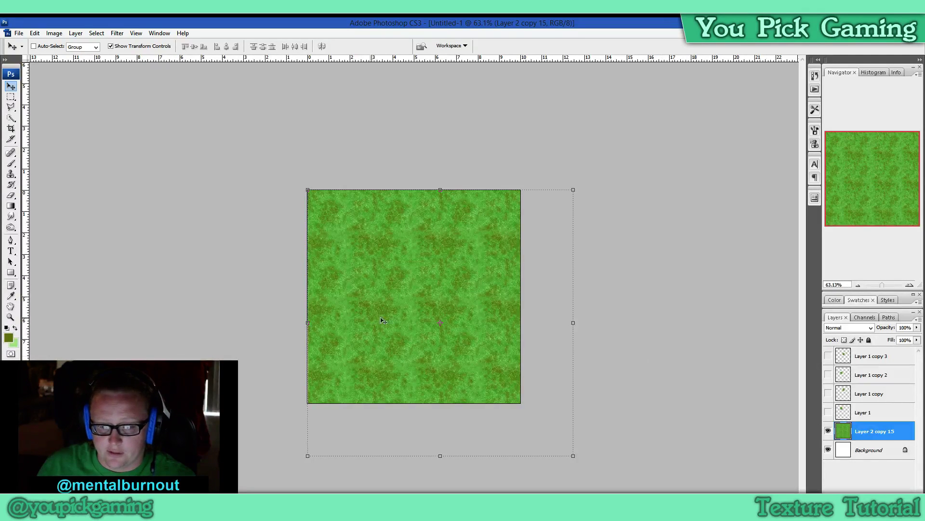
pyautogui.moveTo(451, 300); pyautogui.dragTo(426, 285)
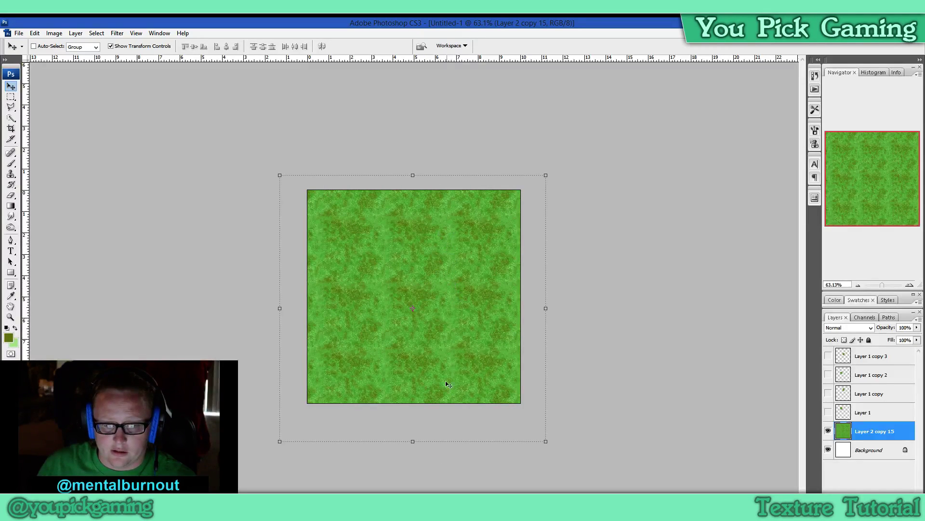
# - Duplicate the merged grass layer and rotate the copy about 55° so it still covers the whole canvas
pyautogui.rightClick(893, 433)
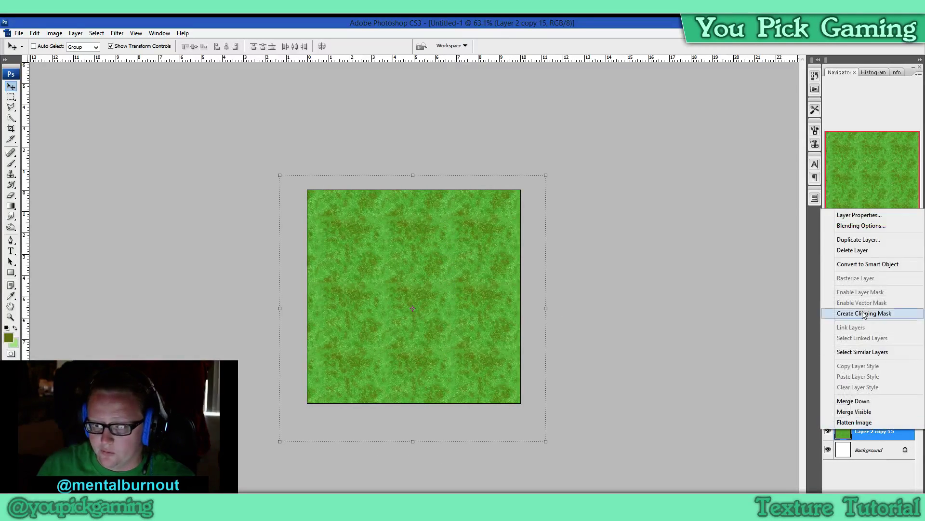
pyautogui.click(858, 239)
pyautogui.press('Return')
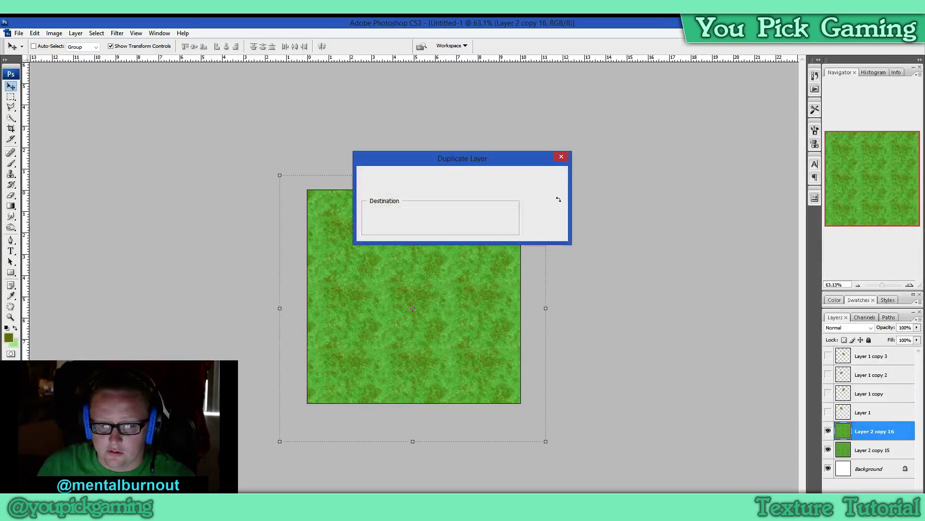
pyautogui.moveTo(552, 169); pyautogui.dragTo(672, 355)
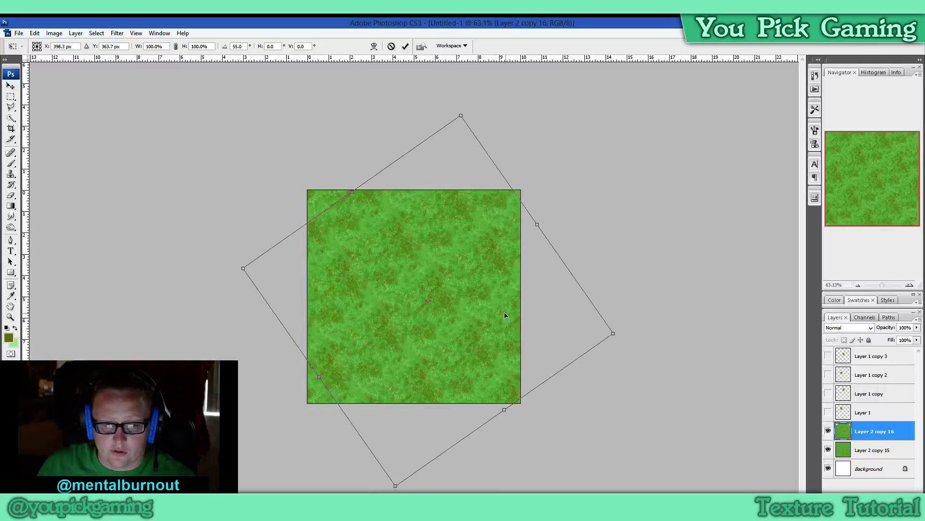
pyautogui.click(406, 46)
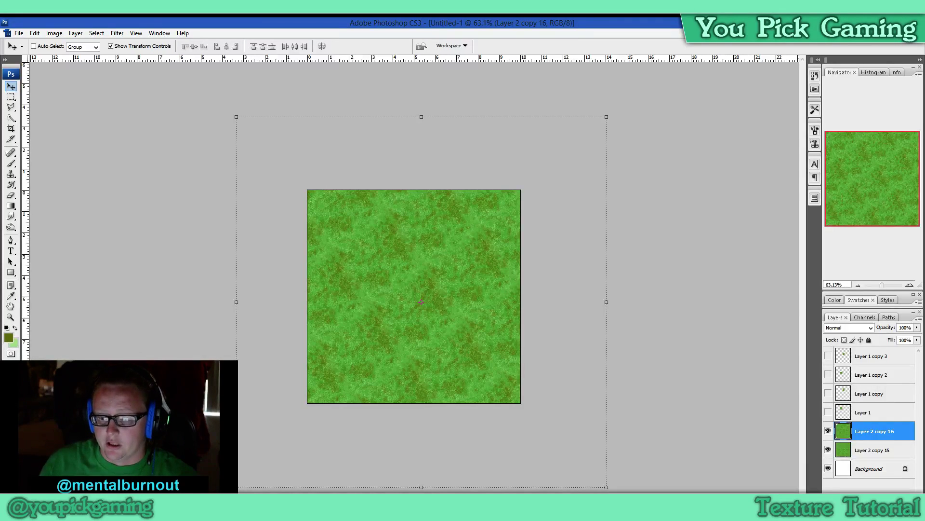
# - Add a layer mask to the rotated grass copy and choose the soft 65 px brush with 0% hardness
pyautogui.click(867, 487)
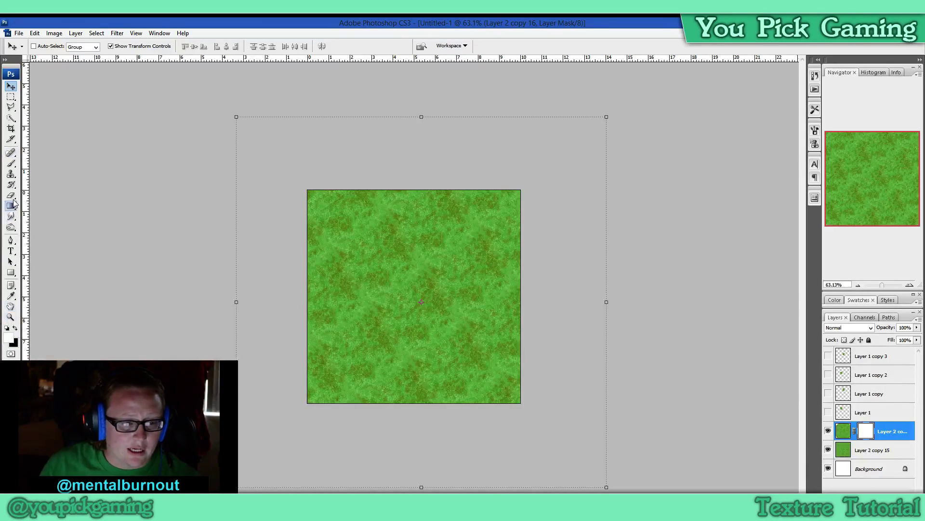
pyautogui.click(13, 163)
pyautogui.click(64, 46)
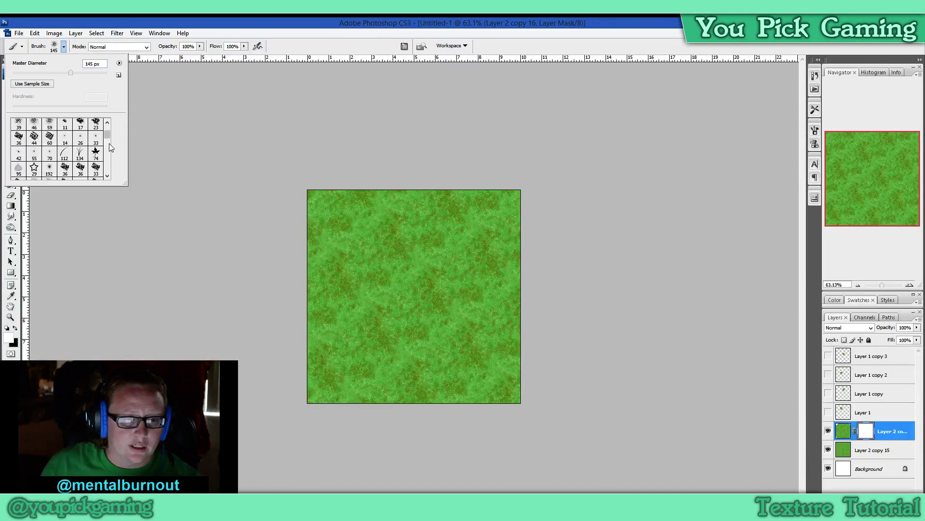
pyautogui.scroll(5, 109, 143)
pyautogui.click(96, 155)
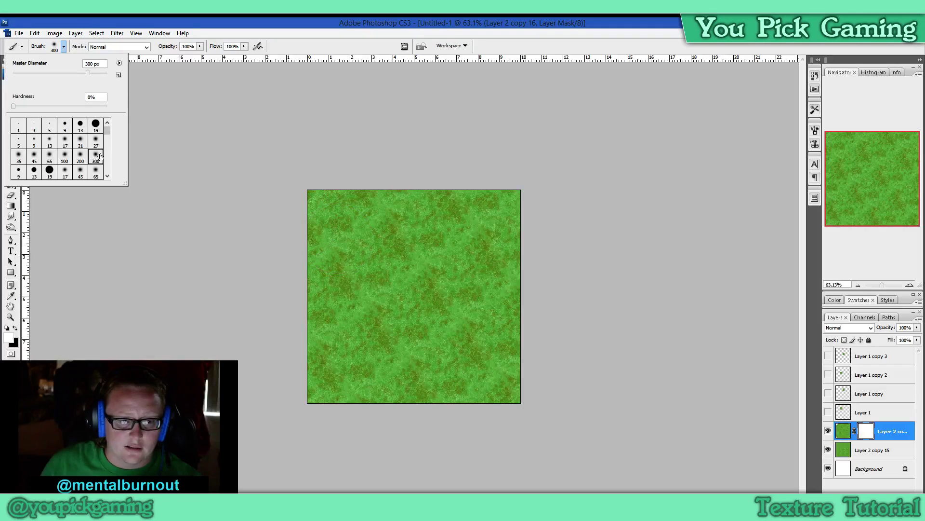
pyautogui.click(50, 155)
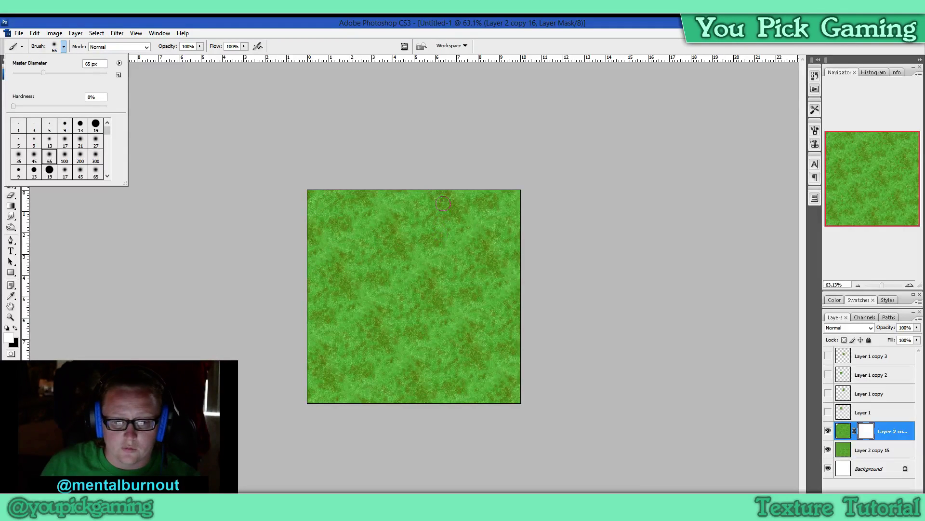
pyautogui.click(411, 185)
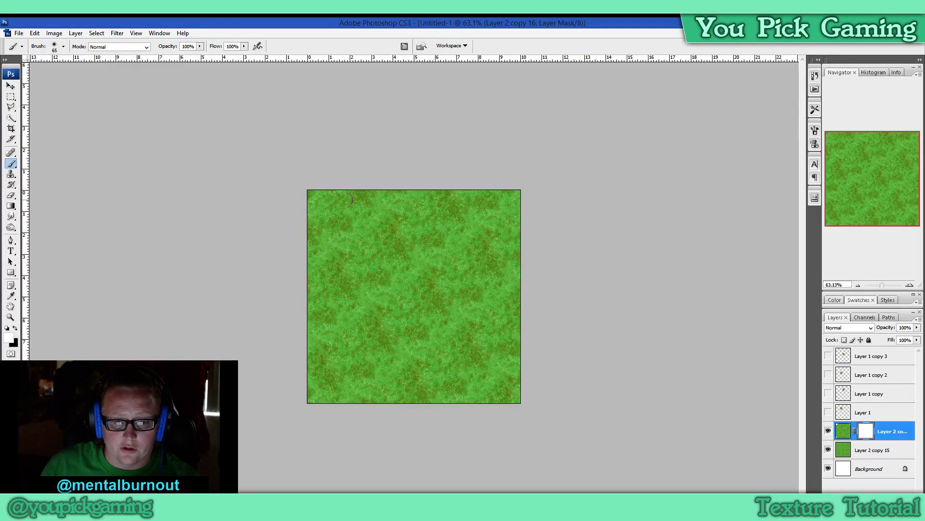
# - Paint irregular black strokes across the rotated copy's mask to blend it with the grass layer below
pyautogui.click(15, 327)
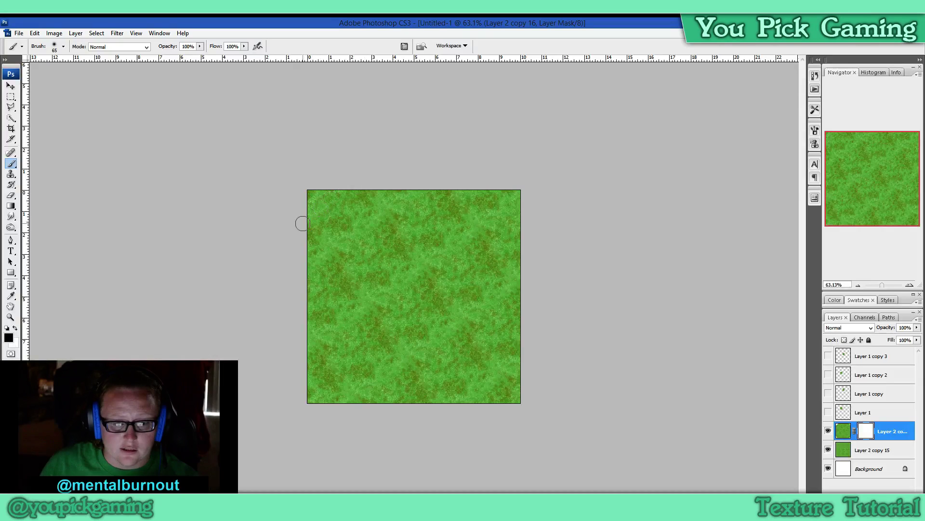
pyautogui.moveTo(302, 221)
pyautogui.mouseDown()
pyautogui.moveTo(325, 232)
pyautogui.moveTo(341, 270)
pyautogui.moveTo(330, 408)
pyautogui.moveTo(363, 394)
pyautogui.moveTo(403, 409)
pyautogui.moveTo(477, 396)
pyautogui.moveTo(556, 321)
pyautogui.moveTo(417, 339)
pyautogui.moveTo(429, 255)
pyautogui.moveTo(383, 227)
pyautogui.moveTo(322, 309)
pyautogui.mouseUp()
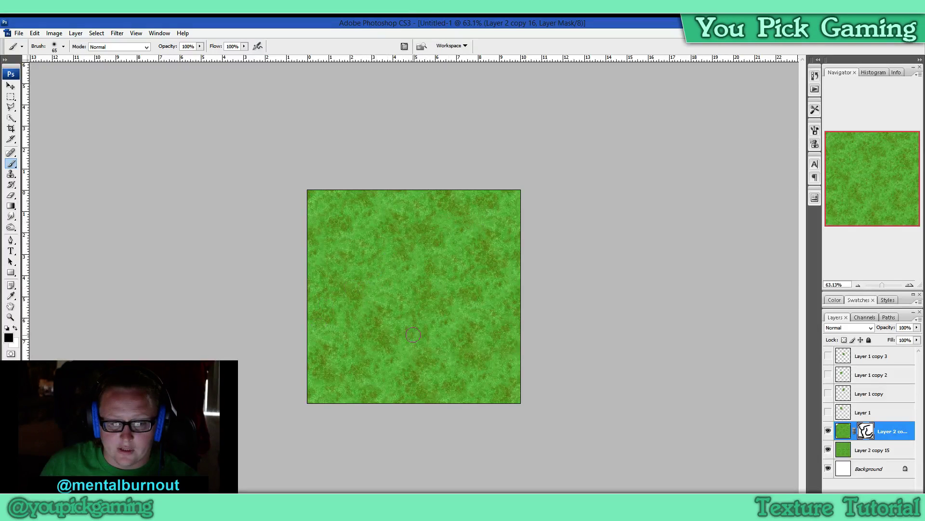
pyautogui.moveTo(413, 335); pyautogui.dragTo(331, 229)
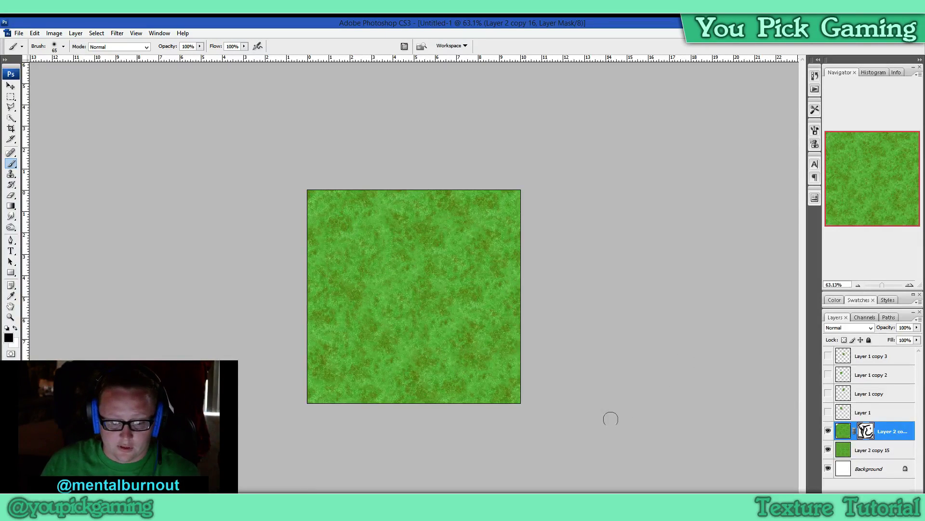
# - Examine the blended grass at close and full view for visible tile repetition, and compare it with Grassmuddy.psd
pyautogui.scroll(2, 598, 416)
pyautogui.scroll(2, 586, 415)
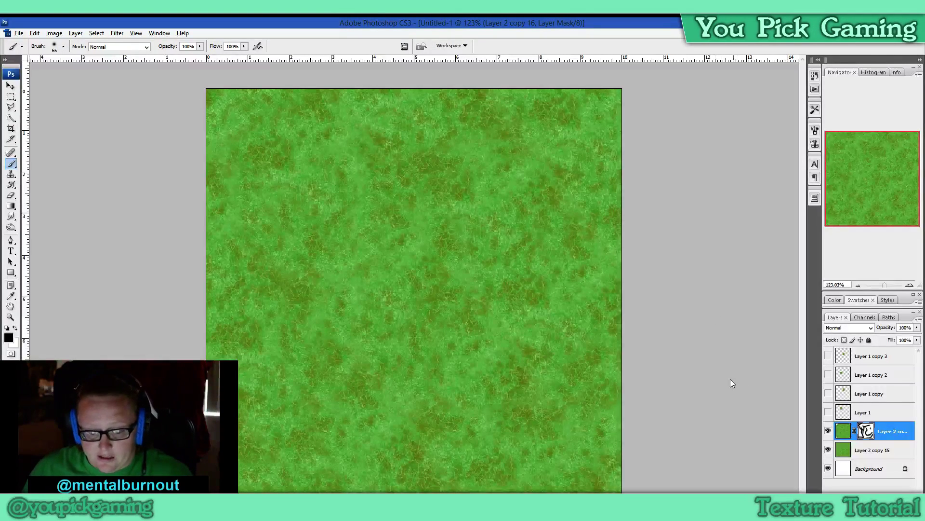
pyautogui.scroll(-2, 627, 372)
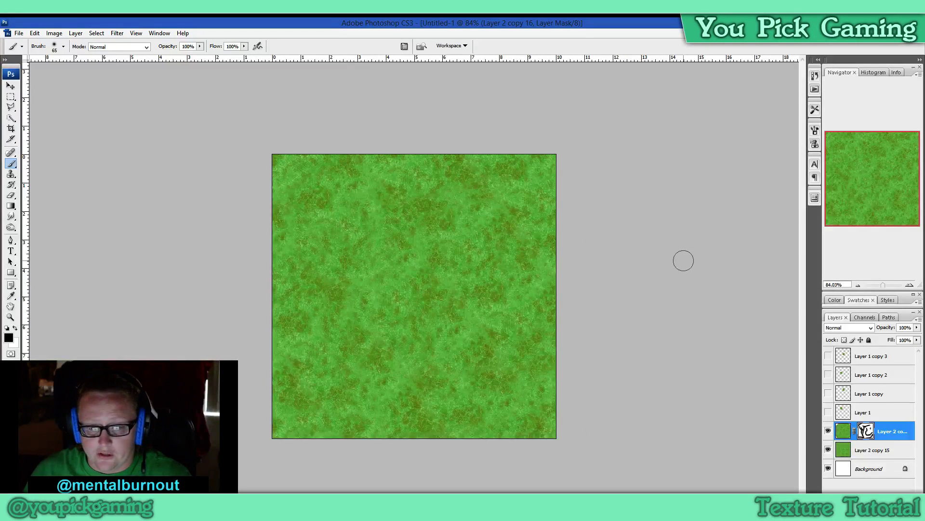
pyautogui.scroll(6, 660, 258)
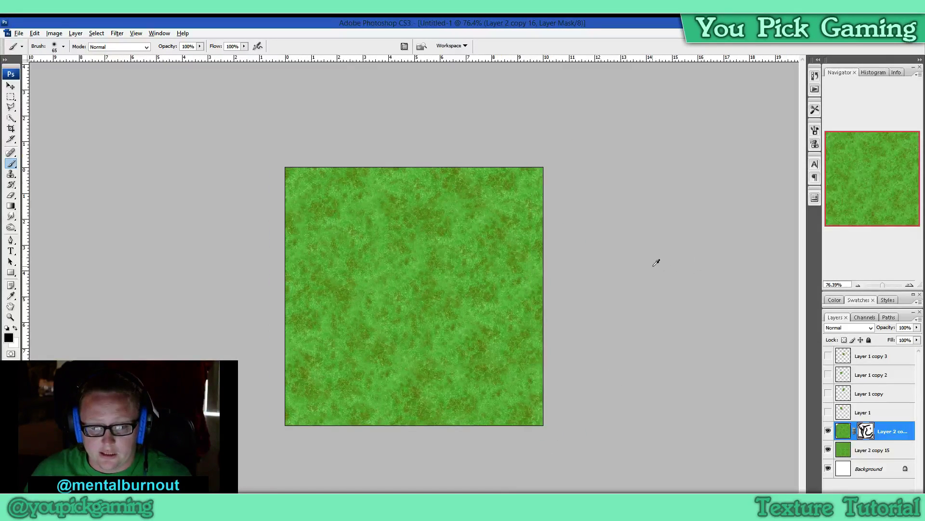
pyautogui.scroll(3, 619, 337)
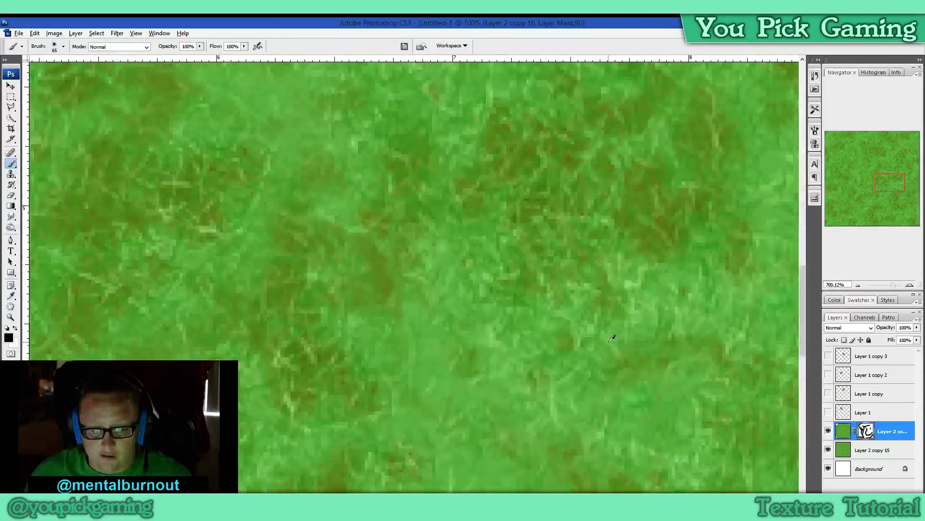
pyautogui.scroll(-8, 612, 338)
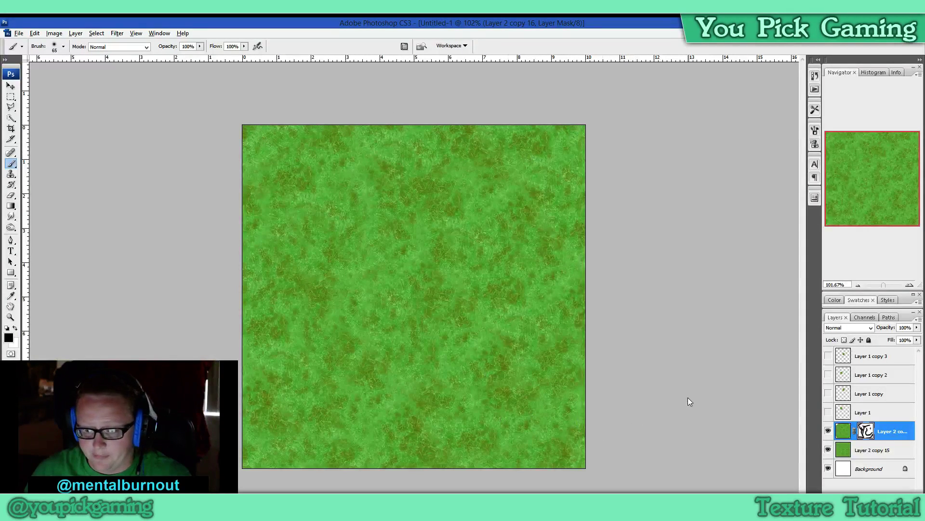
pyautogui.click(843, 430)
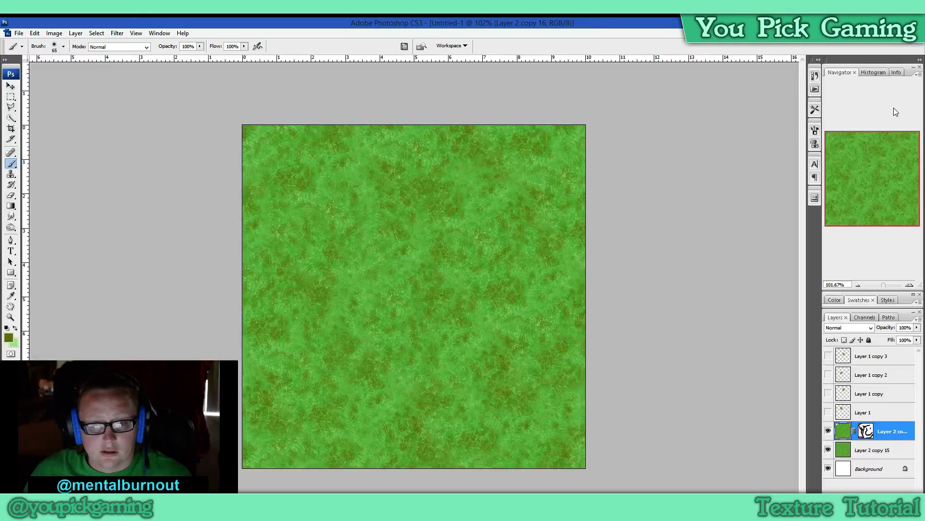
pyautogui.hotkey('ctrl', 'Tab')
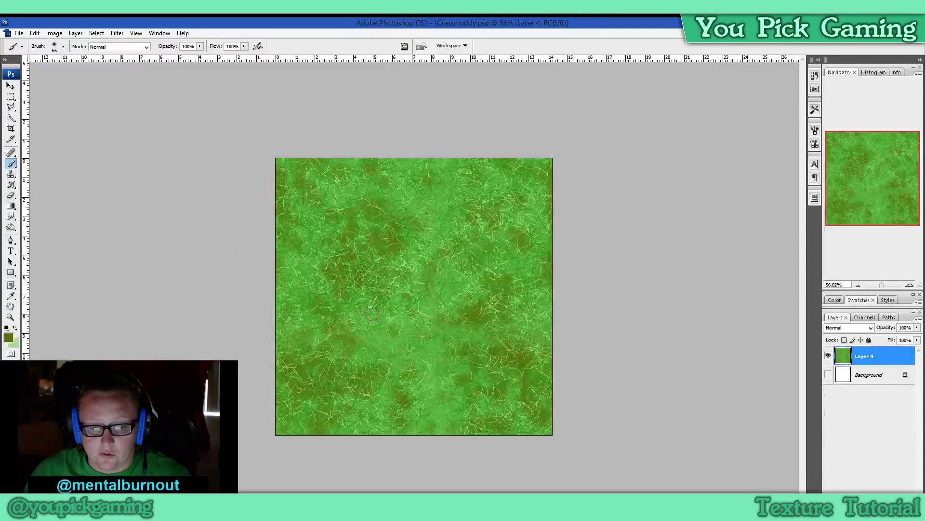
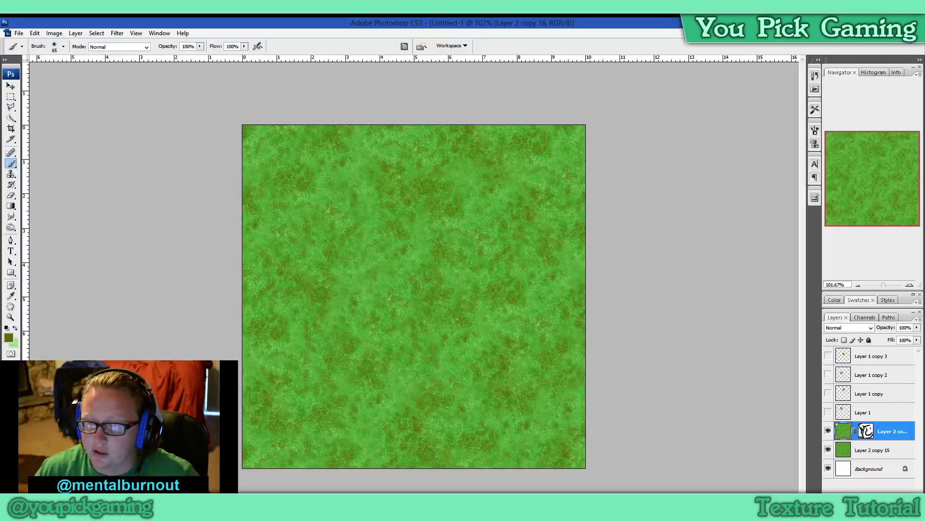
# - Close the grass test document and create a new 1024 × 1024 pixel document at 72 pixels/inch
pyautogui.click(920, 33)
pyautogui.click(463, 216)
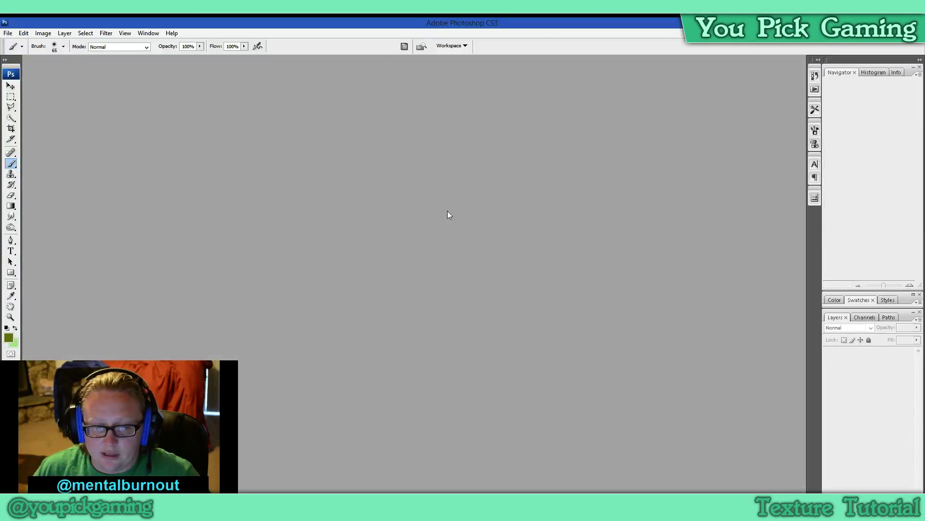
pyautogui.click(7, 34)
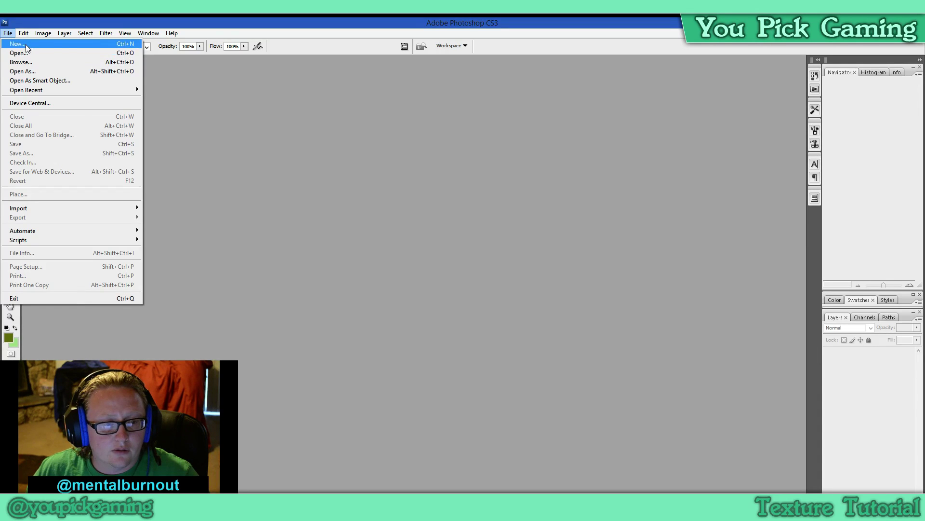
pyautogui.click(26, 44)
pyautogui.doubleClick(431, 193)
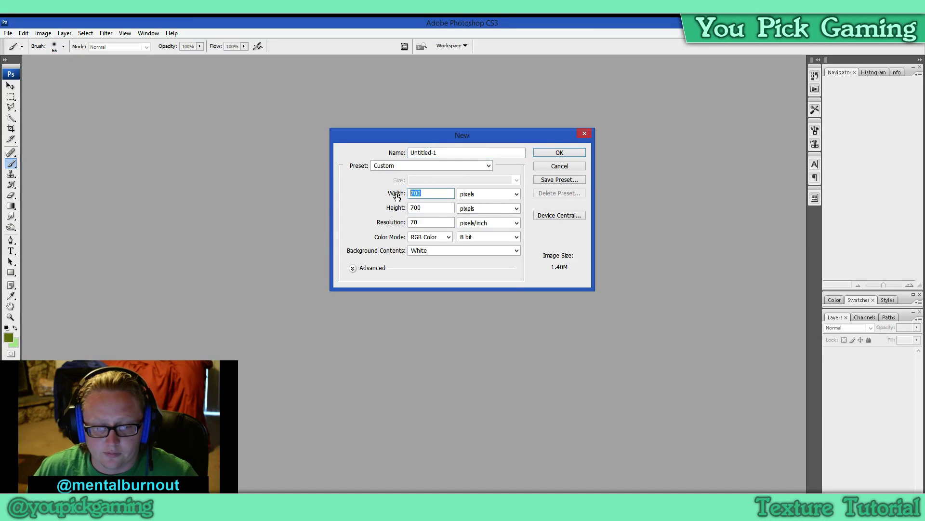
pyautogui.write('1024')
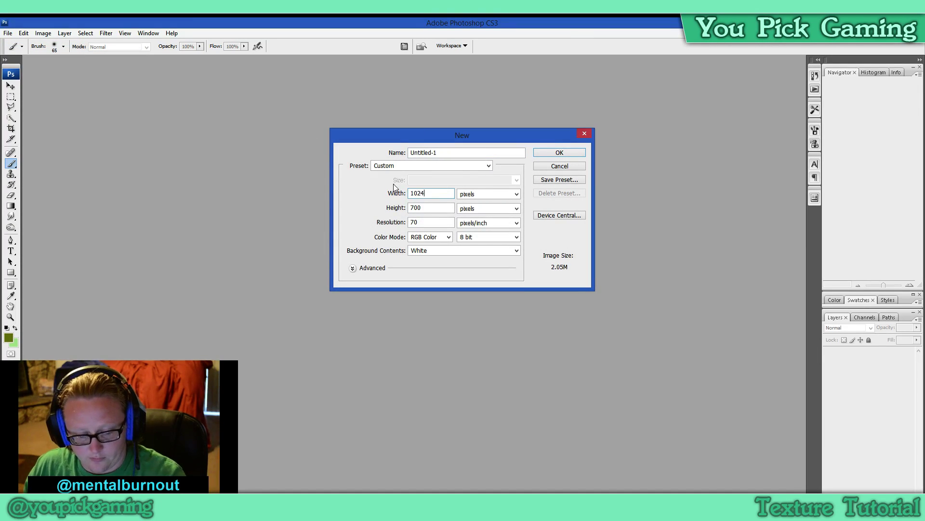
pyautogui.press('Tab')
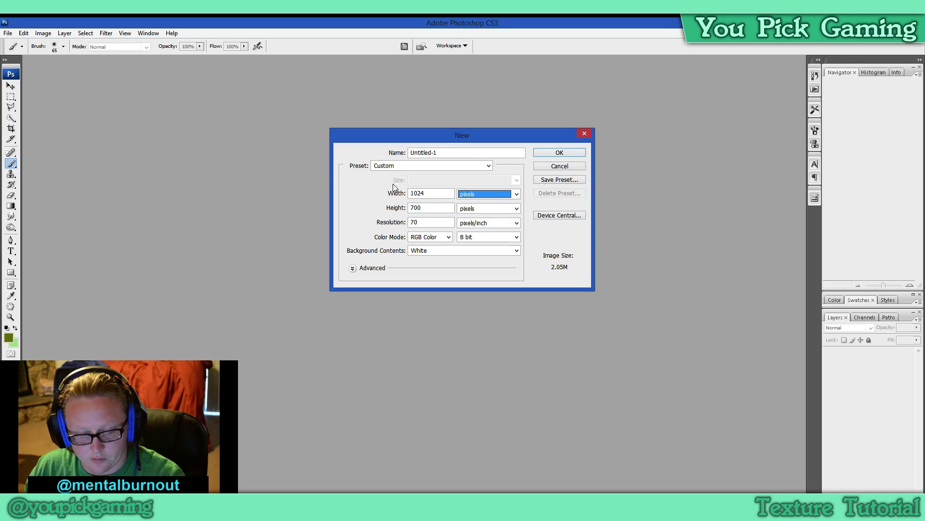
pyautogui.doubleClick(412, 210)
pyautogui.write('1024')
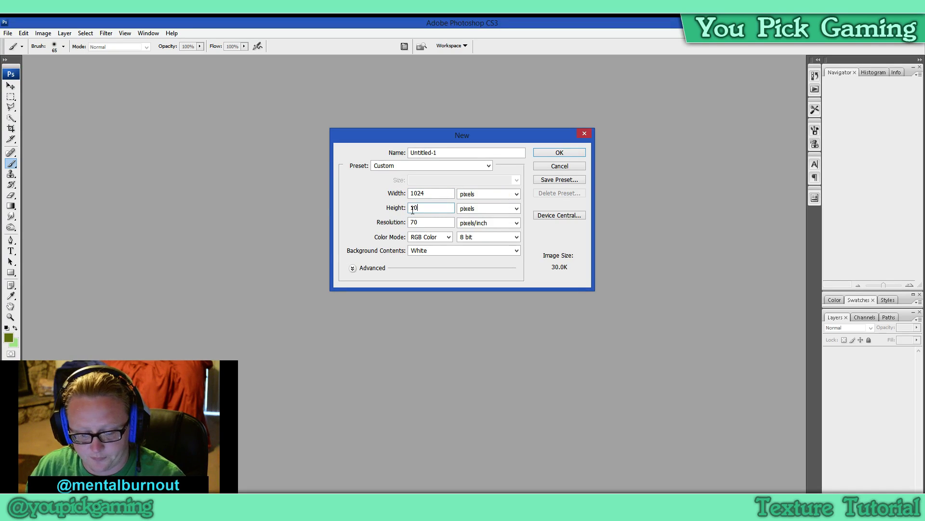
pyautogui.doubleClick(410, 222)
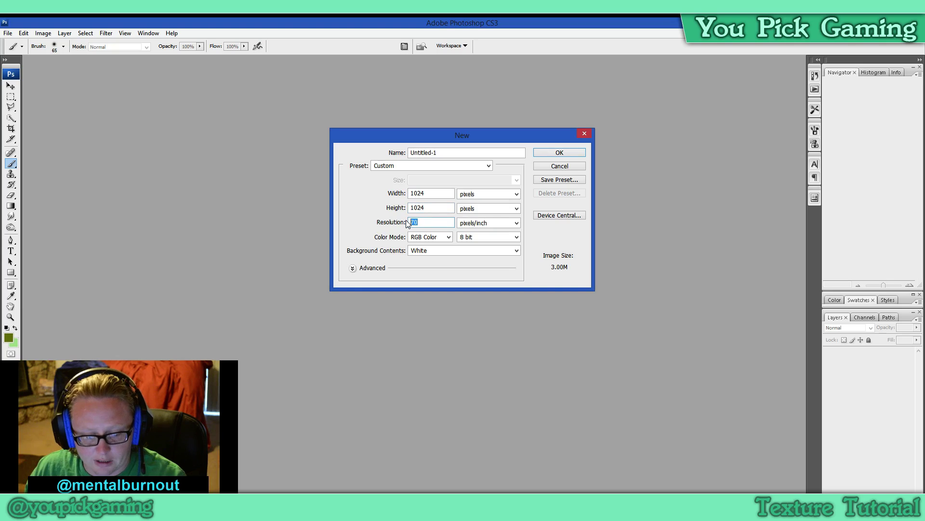
pyautogui.write('7')
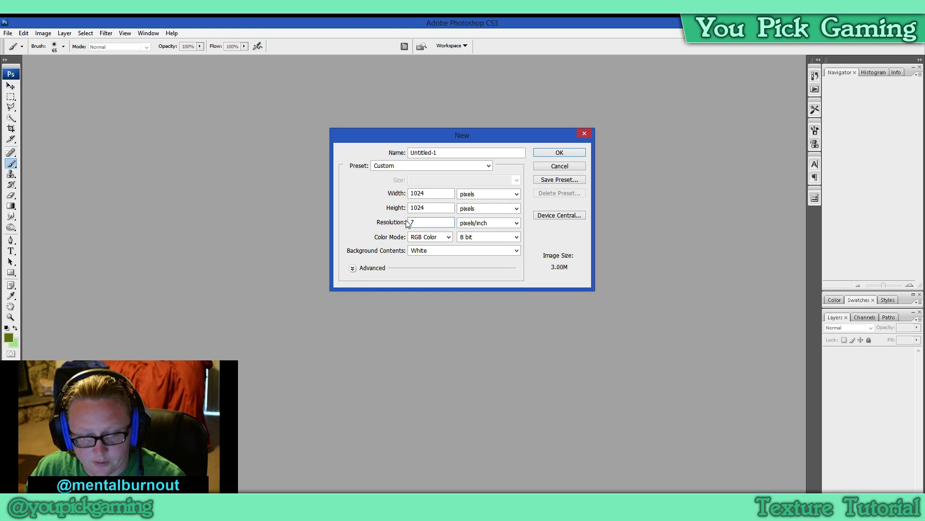
pyautogui.write('2')
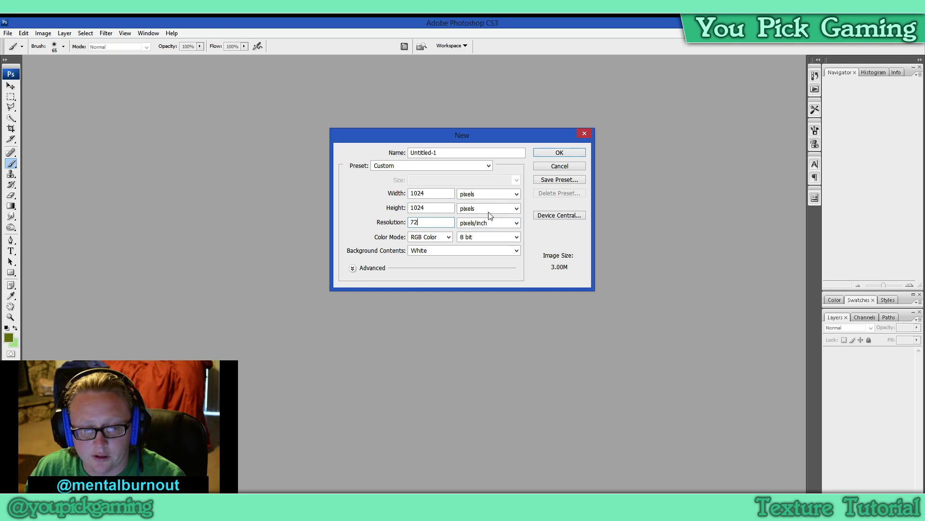
pyautogui.click(559, 154)
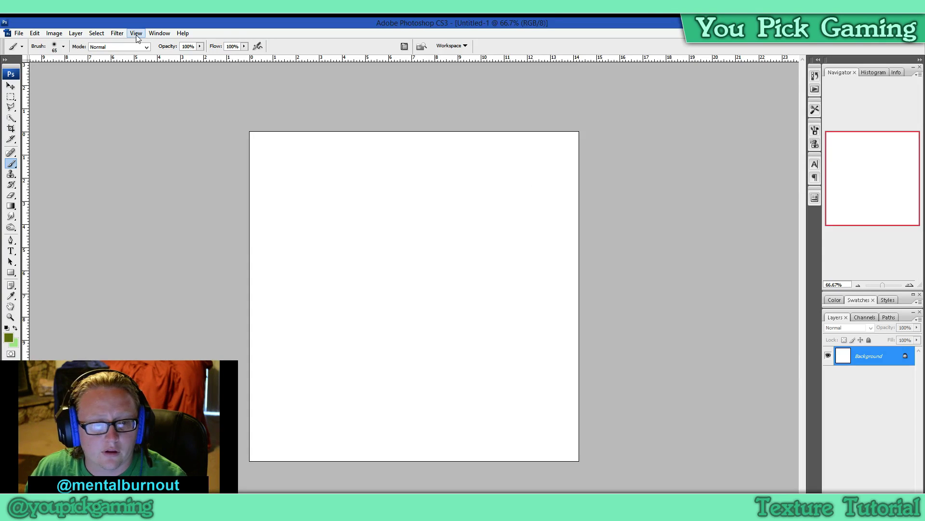
# - Show the grid over the blank canvas and add a new empty layer above the Background
pyautogui.click(136, 36)
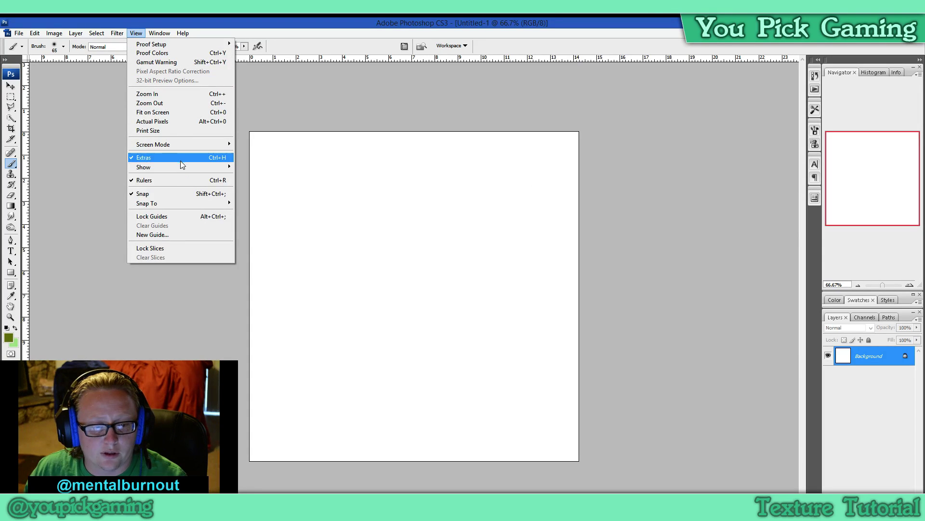
pyautogui.moveTo(184, 167)
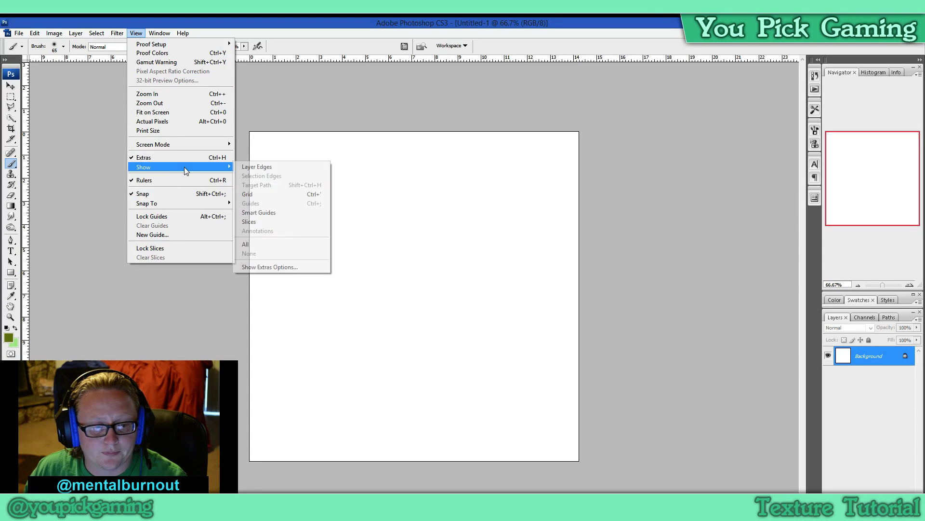
pyautogui.click(277, 197)
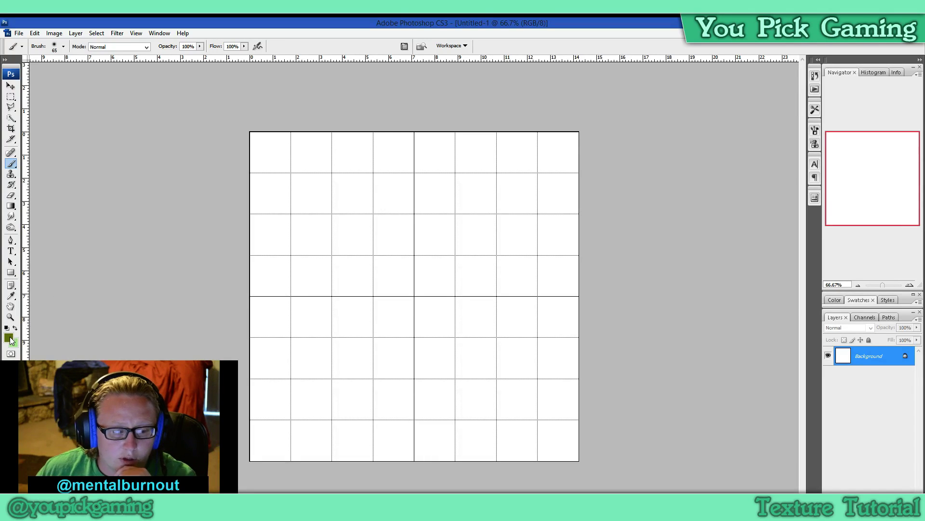
pyautogui.hotkey('ctrl', 'shift', 'alt', 'n')
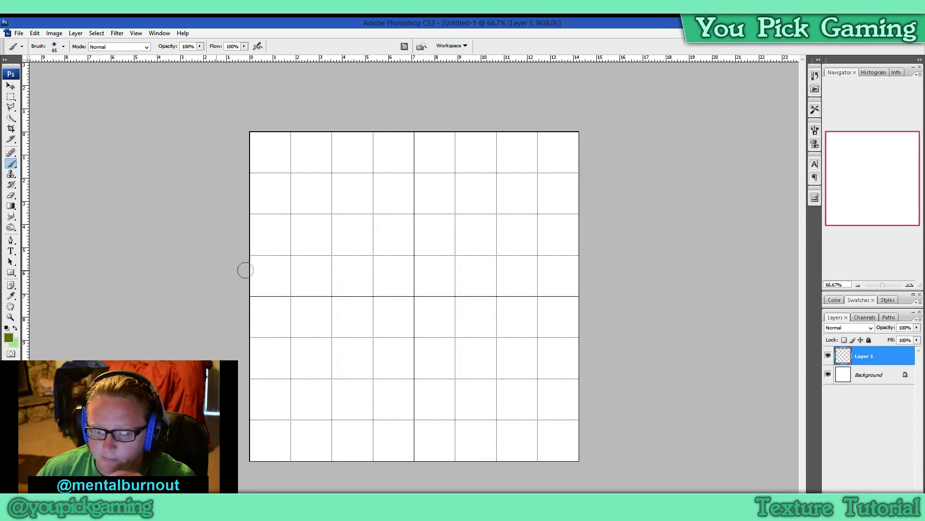
# - Pick a muted brown, #736639, as the candidate foreground colour
pyautogui.click(10, 337)
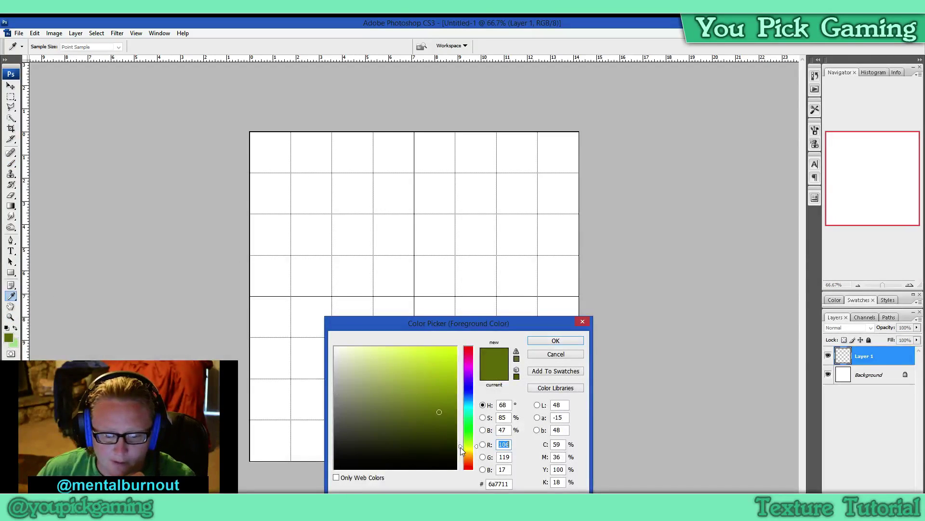
pyautogui.moveTo(468, 447)
pyautogui.mouseDown()
pyautogui.moveTo(467, 432)
pyautogui.moveTo(471, 453)
pyautogui.mouseUp()
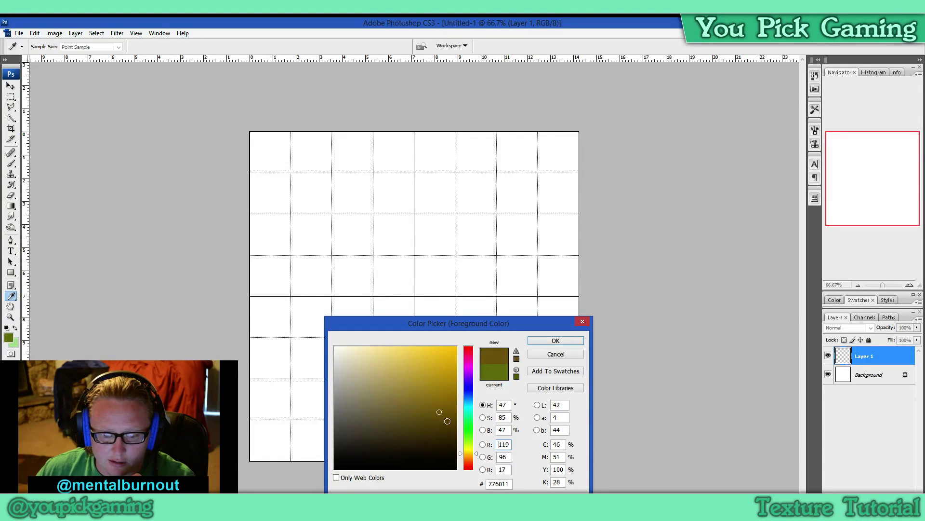
pyautogui.moveTo(436, 412); pyautogui.dragTo(398, 414)
pyautogui.moveTo(391, 410); pyautogui.dragTo(397, 413)
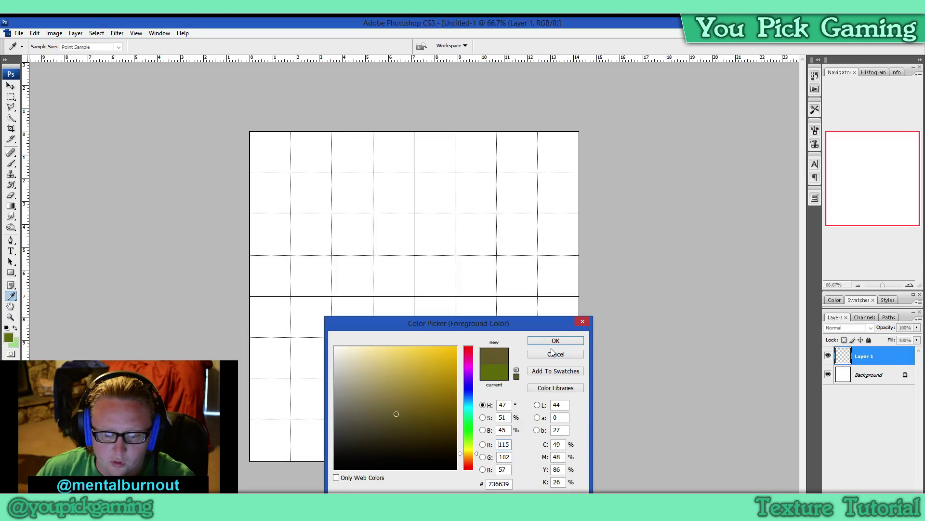
# - Try purple and blue hues for the foreground colour, ending on a slate grey, #6a7d86
pyautogui.moveTo(476, 454); pyautogui.dragTo(478, 360)
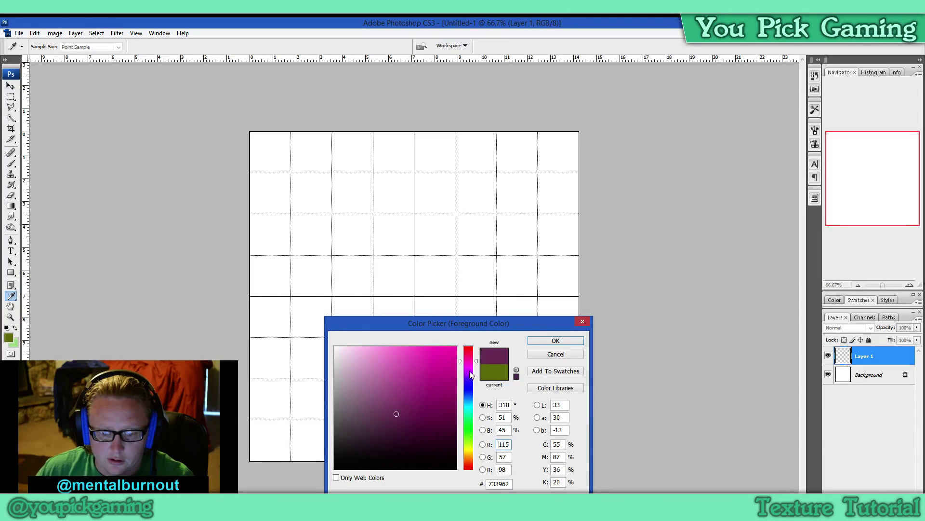
pyautogui.moveTo(409, 408)
pyautogui.mouseDown()
pyautogui.moveTo(370, 432)
pyautogui.moveTo(344, 411)
pyautogui.mouseUp()
pyautogui.moveTo(472, 383)
pyautogui.mouseDown()
pyautogui.moveTo(470, 410)
pyautogui.moveTo(470, 402)
pyautogui.mouseUp()
pyautogui.click(354, 412)
pyautogui.moveTo(355, 412)
pyautogui.mouseDown()
pyautogui.moveTo(362, 415)
pyautogui.moveTo(360, 405)
pyautogui.mouseUp()
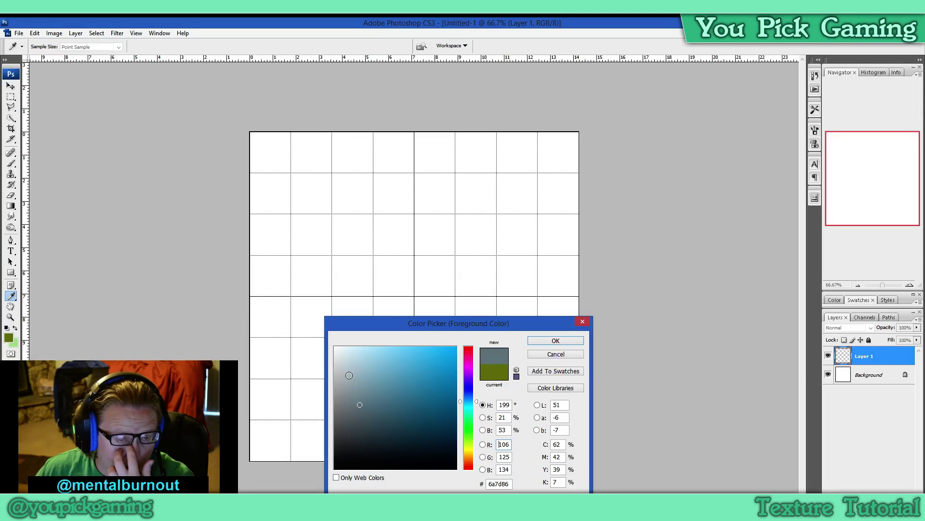
# - Set the foreground colour to a dark olive brown, #6a5d34
pyautogui.click(467, 453)
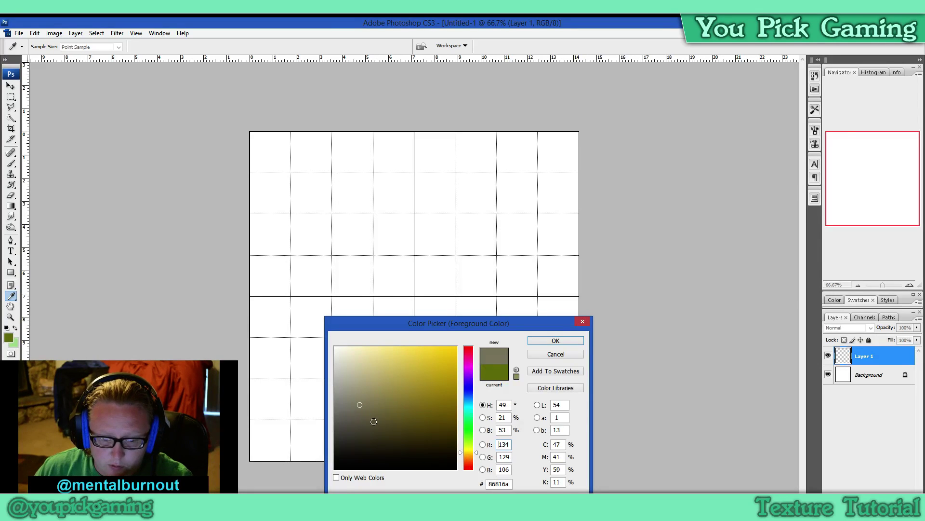
pyautogui.moveTo(373, 423); pyautogui.dragTo(394, 420)
pyautogui.click(467, 454)
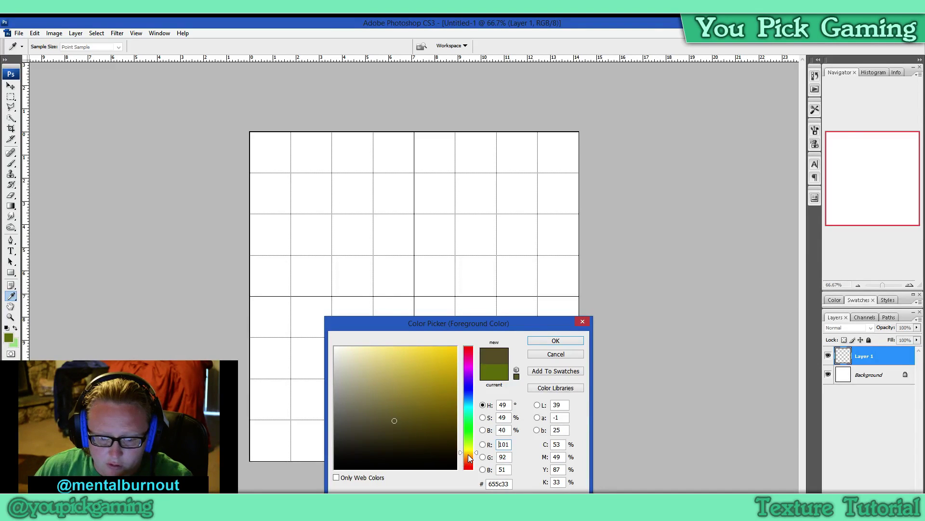
pyautogui.moveTo(392, 420); pyautogui.dragTo(397, 418)
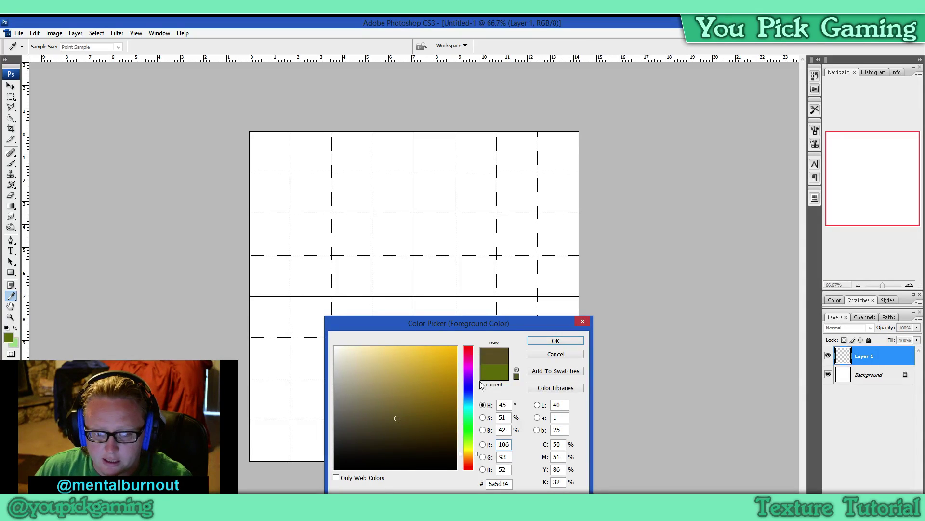
pyautogui.click(550, 342)
# - Fill the whole of Layer 1 with the olive-brown foreground colour
pyautogui.press('b')
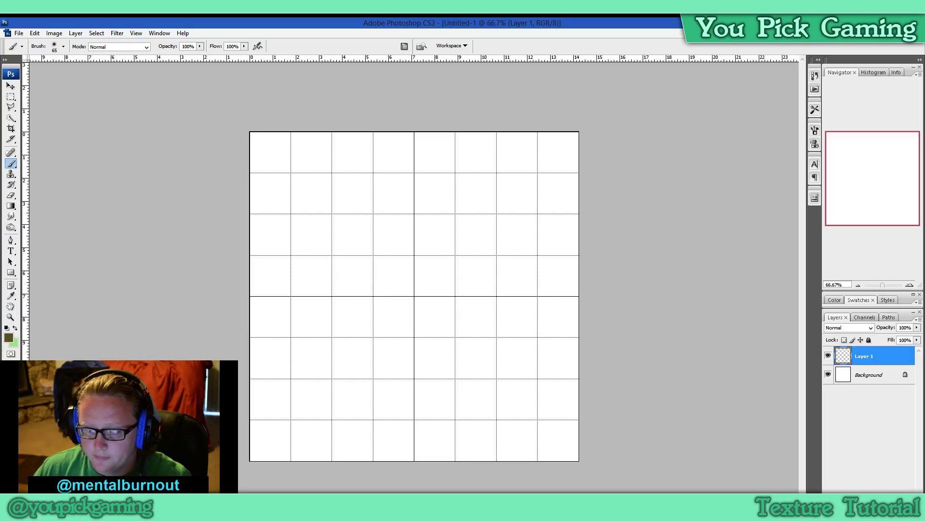
pyautogui.hotkey('shift', 'F5')
pyautogui.press('Return')
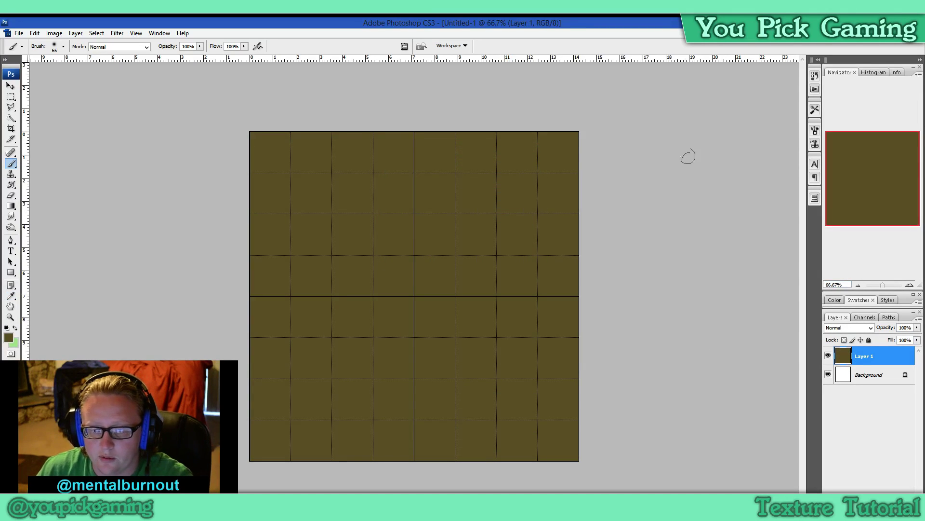
# - Hide the white Background layer and make the brown Layer 1 active
pyautogui.click(873, 376)
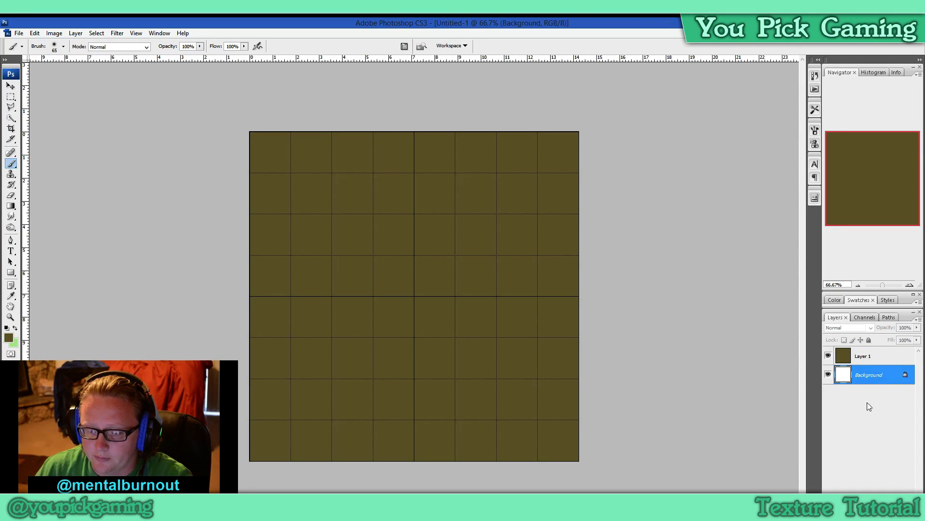
pyautogui.click(828, 375)
pyautogui.click(877, 360)
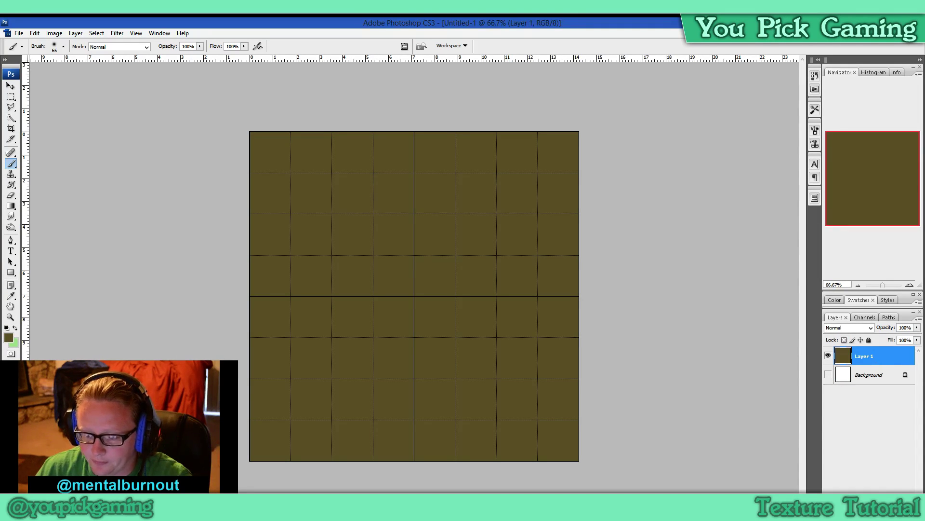
# - Add a new layer above the brown one and choose the hard 13 px brush with 100% hardness
pyautogui.hotkey('ctrl', 'shift', 'alt', 'n')
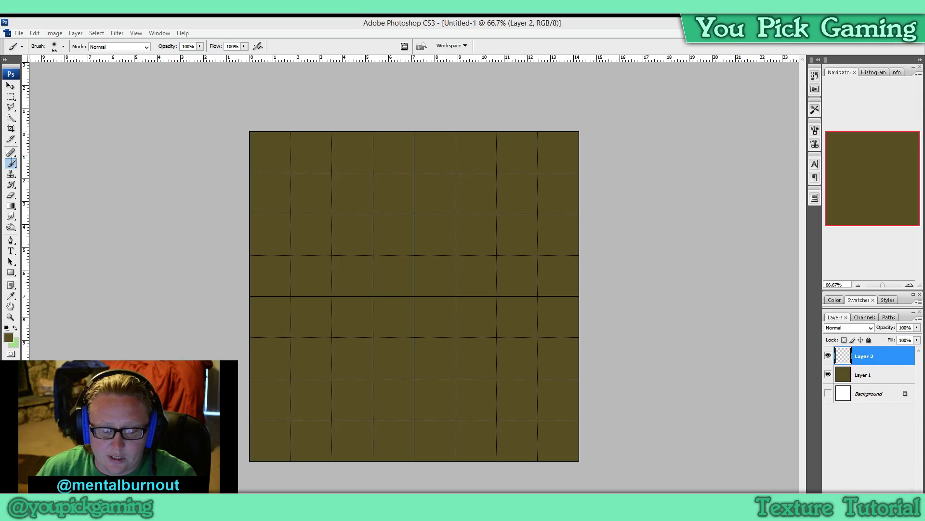
pyautogui.click(63, 47)
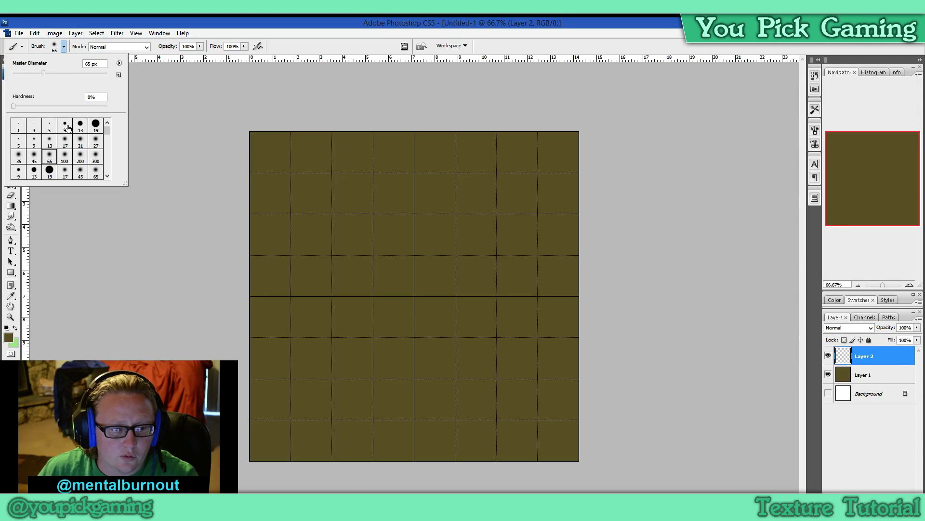
pyautogui.click(80, 128)
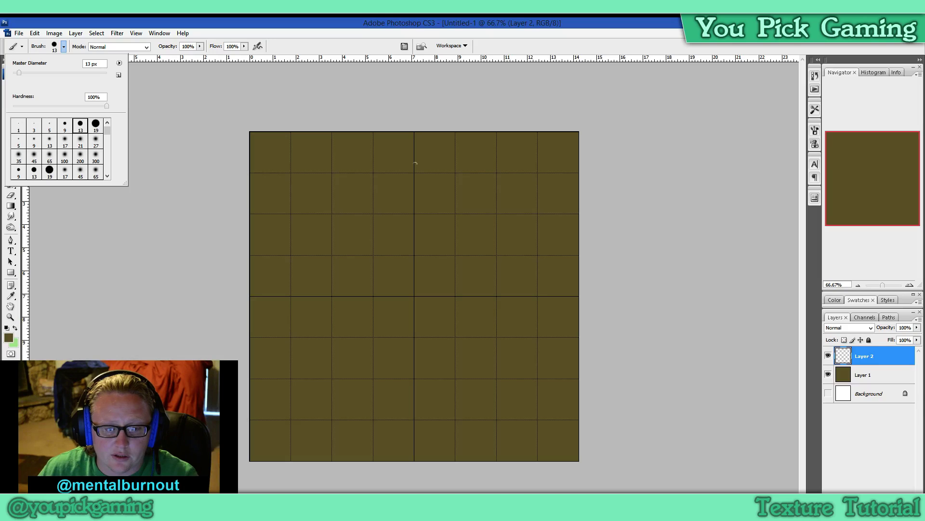
pyautogui.click(414, 136)
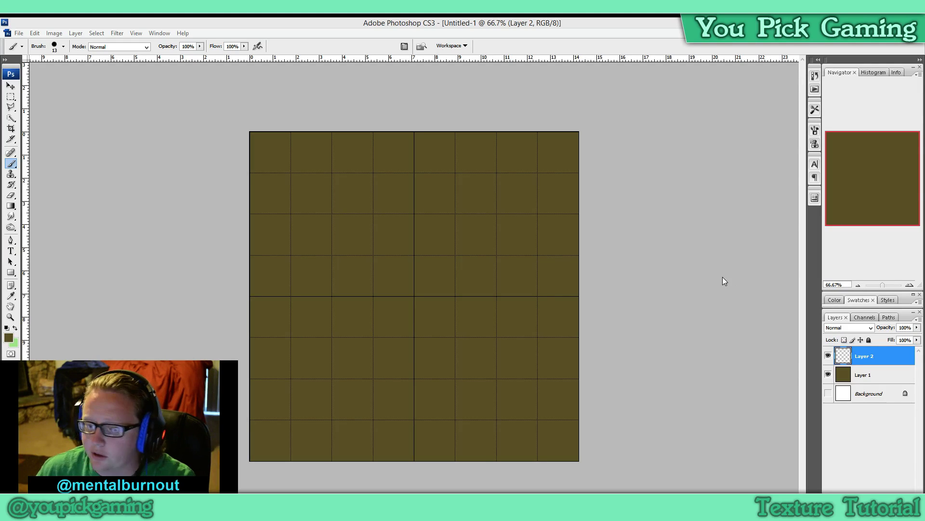
pyautogui.click(367, 100)
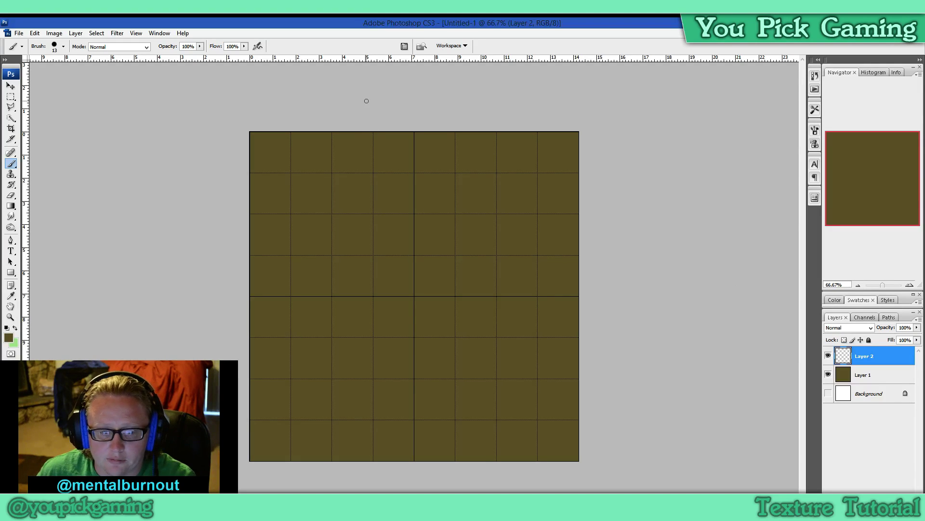
# - Swap the olive brown to the background colour and set the foreground to a very dark brown, #362c0e
pyautogui.click(15, 329)
pyautogui.click(8, 337)
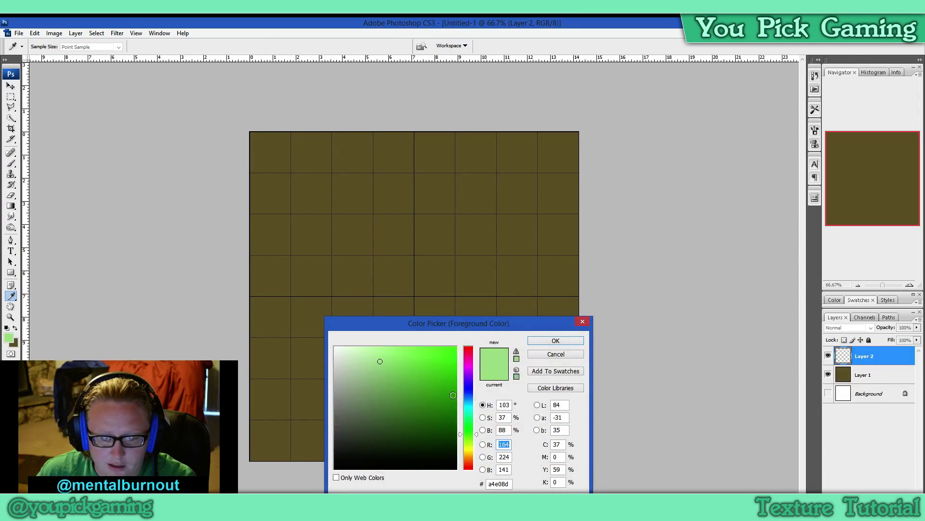
pyautogui.click(310, 225)
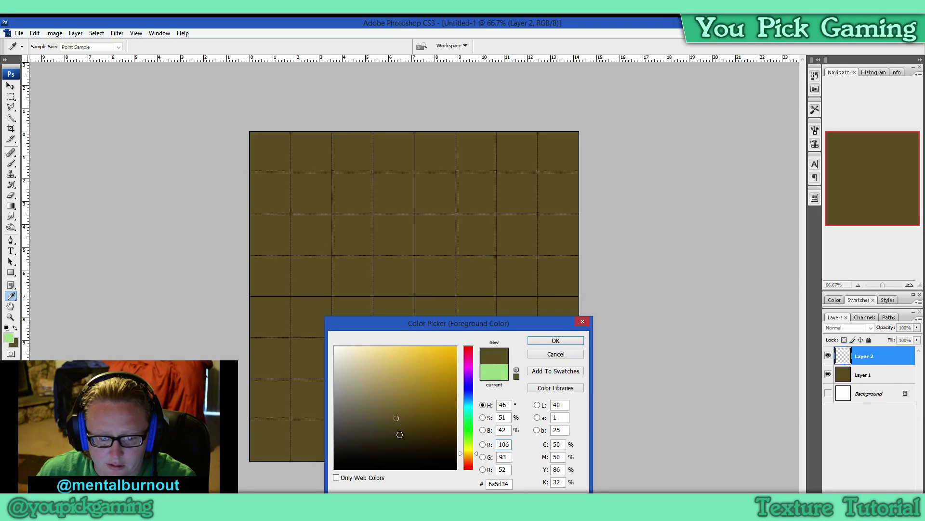
pyautogui.moveTo(400, 434)
pyautogui.mouseDown()
pyautogui.moveTo(422, 434)
pyautogui.moveTo(425, 443)
pyautogui.mouseUp()
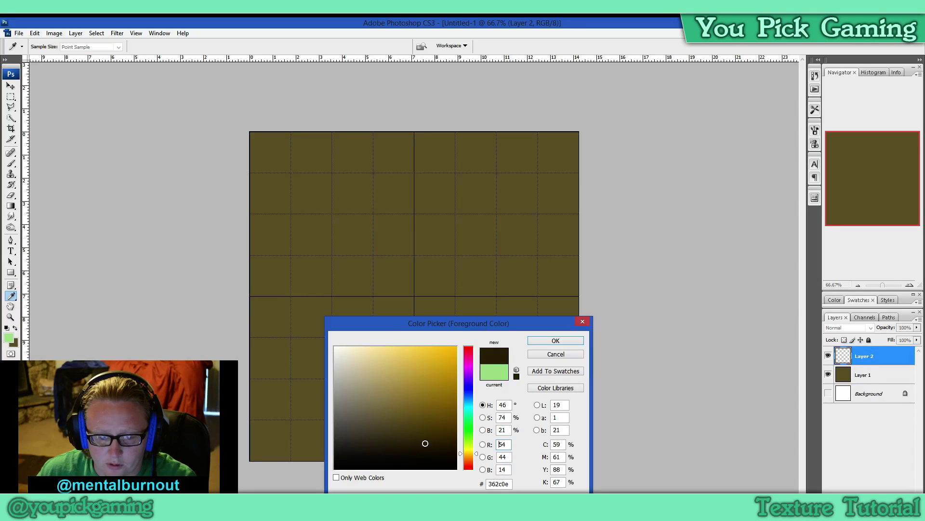
pyautogui.click(565, 341)
pyautogui.press('b')
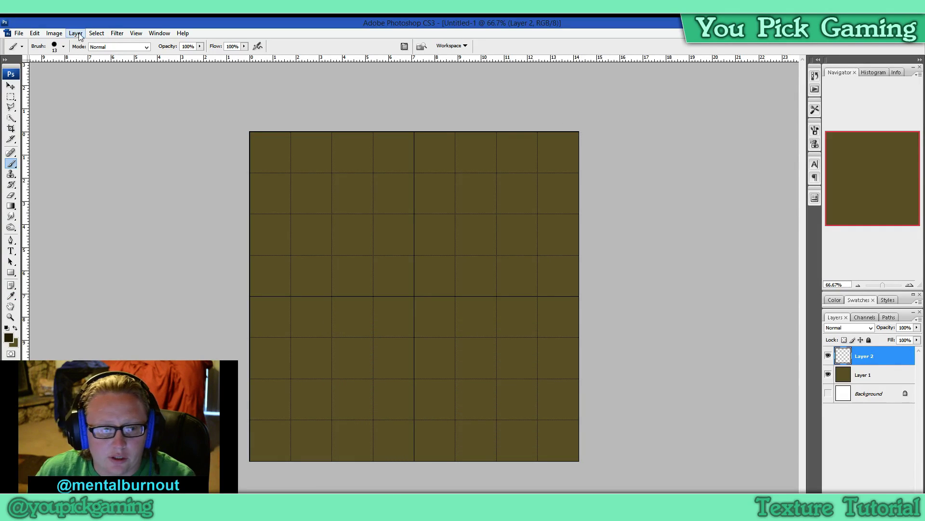
# - Set the hard round brush's master diameter to 25 px, keeping 100% hardness
pyautogui.click(64, 46)
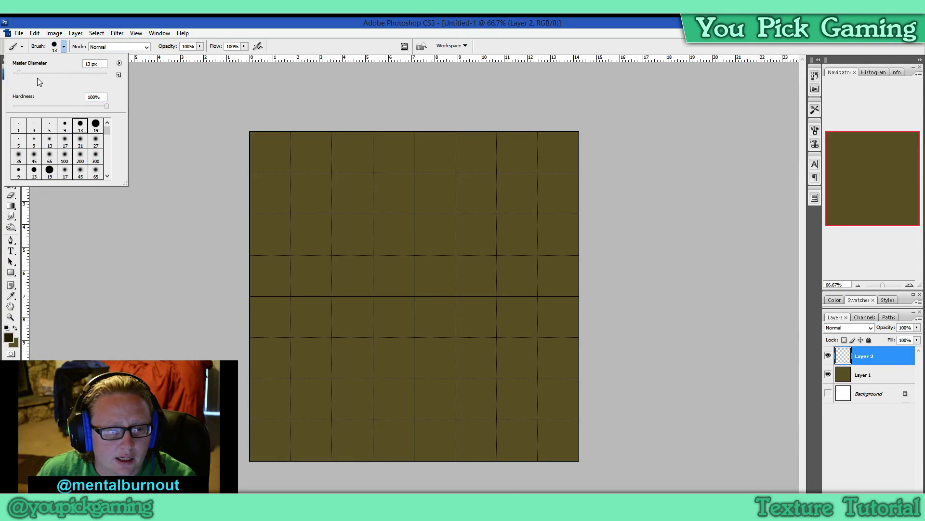
pyautogui.moveTo(21, 74); pyautogui.dragTo(22, 75)
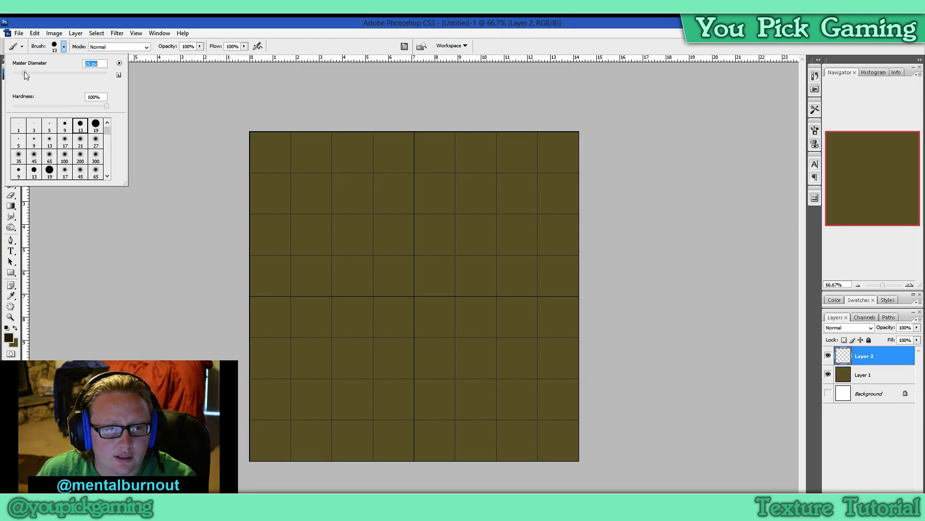
pyautogui.moveTo(24, 72); pyautogui.dragTo(24, 72)
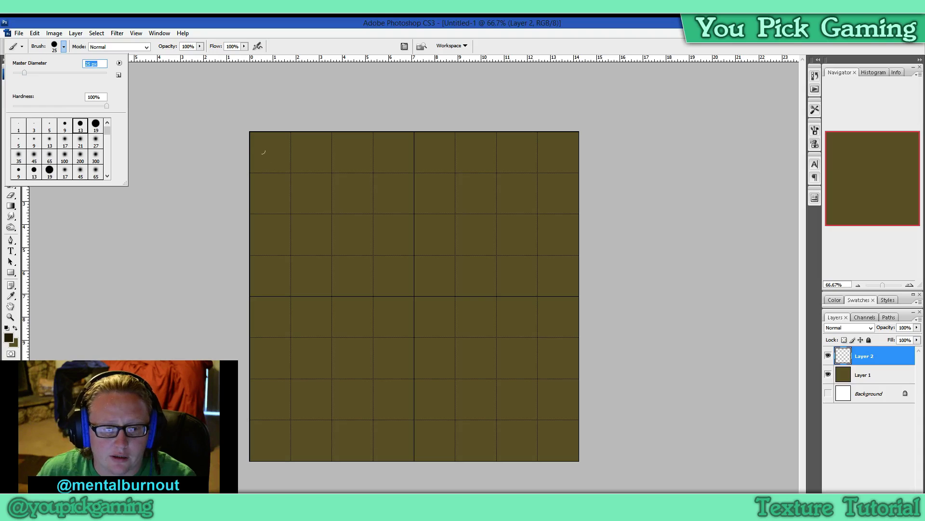
pyautogui.click(195, 106)
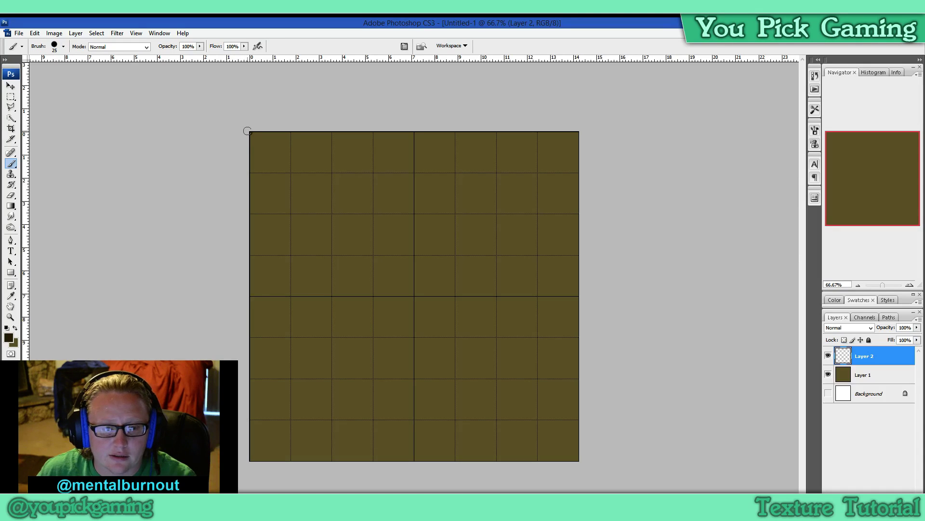
# - Paint straight dark brown lines on Layer 2 along all four canvas edges and the vertical and horizontal centre grid lines
pyautogui.moveTo(258, 130)
pyautogui.mouseDown()
pyautogui.moveTo(559, 127)
pyautogui.moveTo(502, 127)
pyautogui.mouseUp()
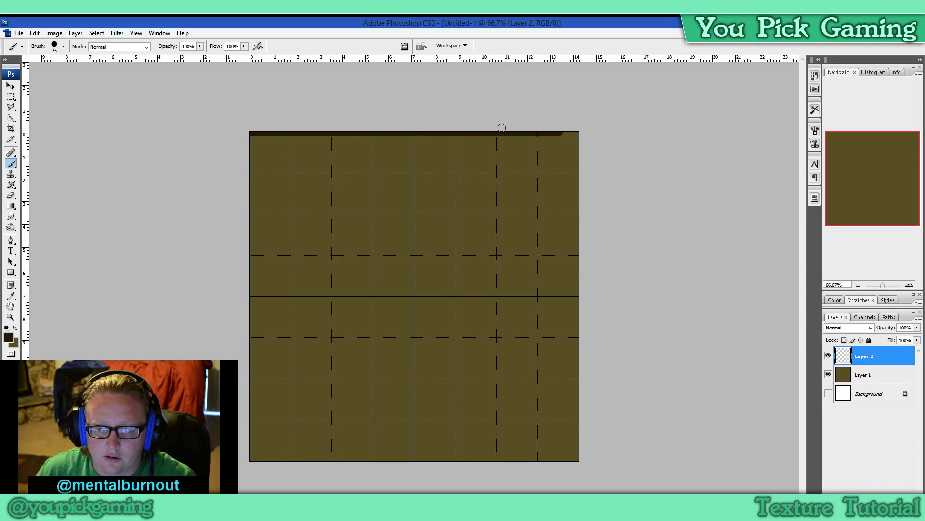
pyautogui.moveTo(559, 127)
pyautogui.mouseDown()
pyautogui.moveTo(578, 128)
pyautogui.moveTo(552, 130)
pyautogui.moveTo(578, 129)
pyautogui.moveTo(582, 139)
pyautogui.moveTo(578, 470)
pyautogui.mouseUp()
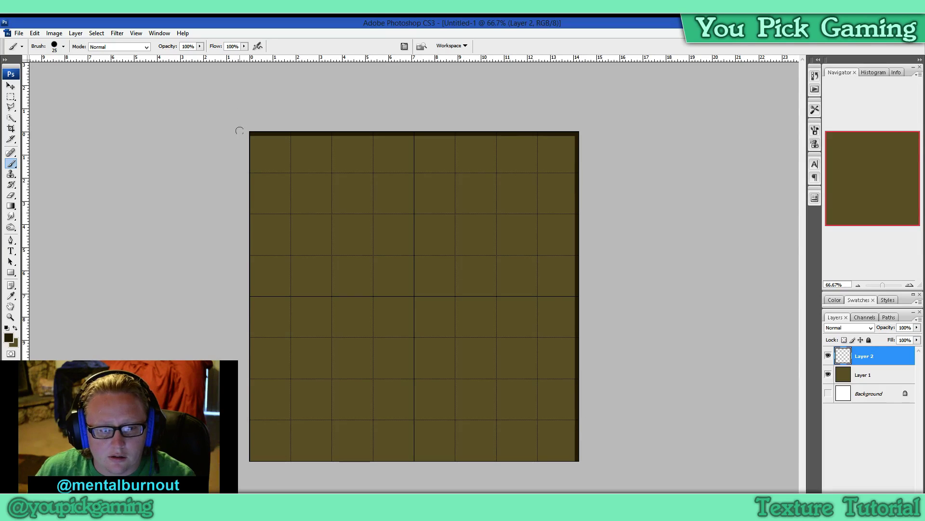
pyautogui.moveTo(243, 132); pyautogui.dragTo(243, 478)
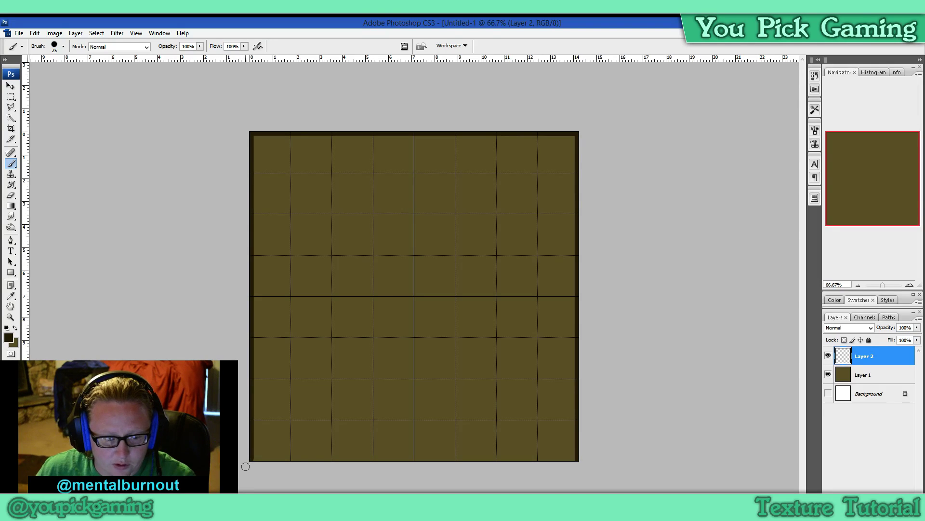
pyautogui.moveTo(249, 462); pyautogui.dragTo(581, 461)
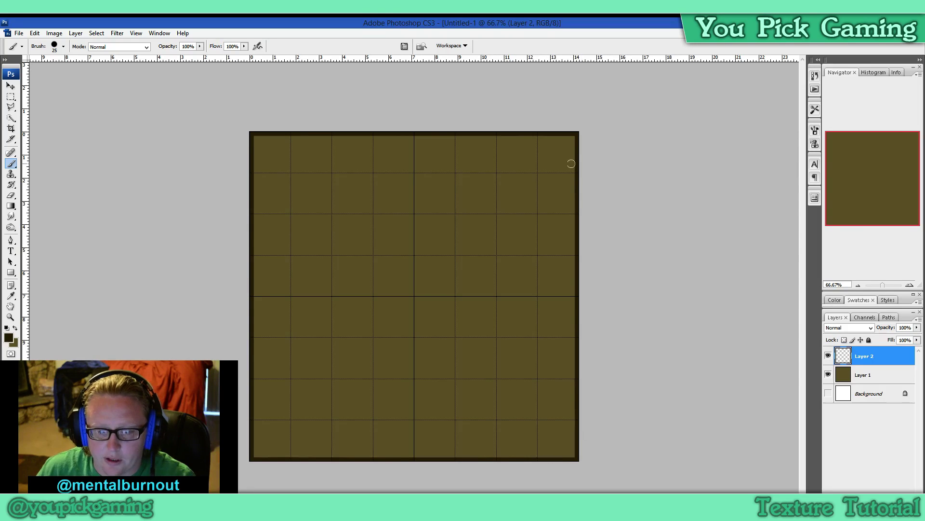
pyautogui.moveTo(414, 132); pyautogui.dragTo(414, 464)
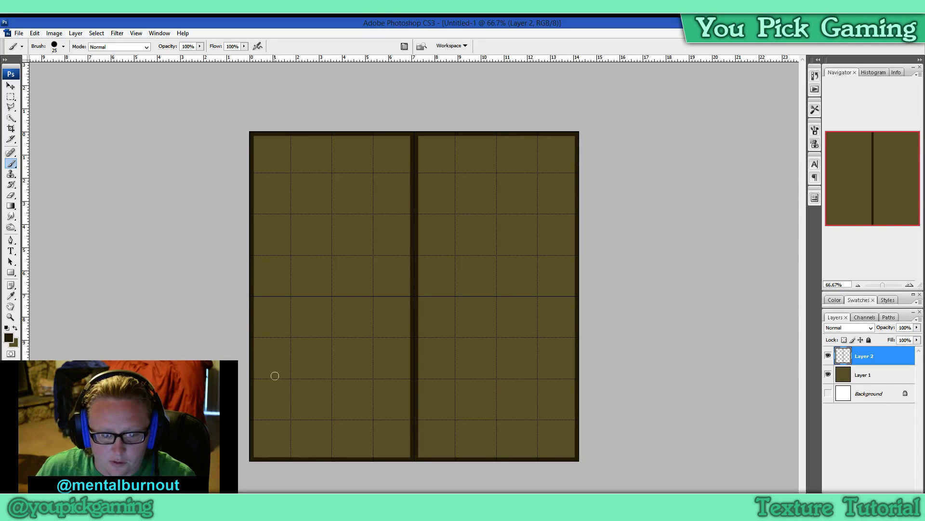
pyautogui.moveTo(254, 296); pyautogui.dragTo(577, 295)
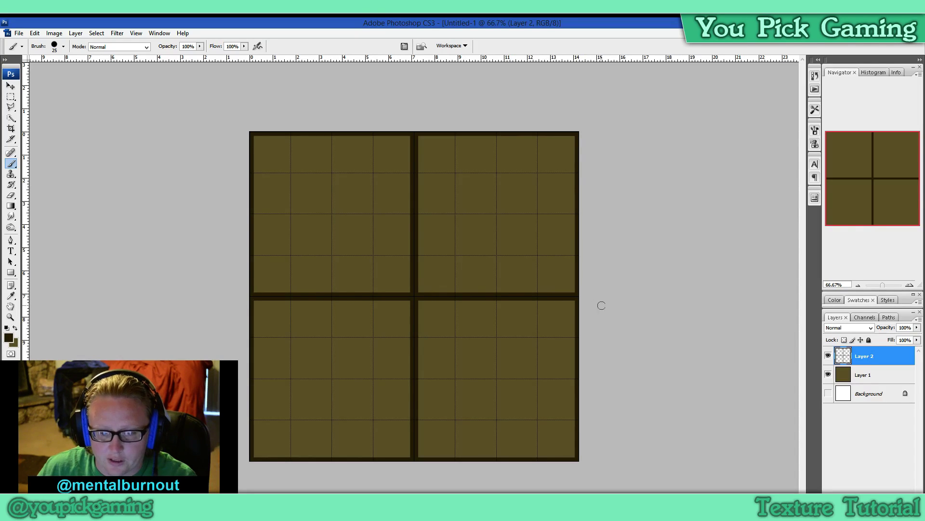
# - Toggle Layer 2's visibility off and on to compare the painted lines with the plain brown base
pyautogui.click(828, 356)
pyautogui.click(828, 355)
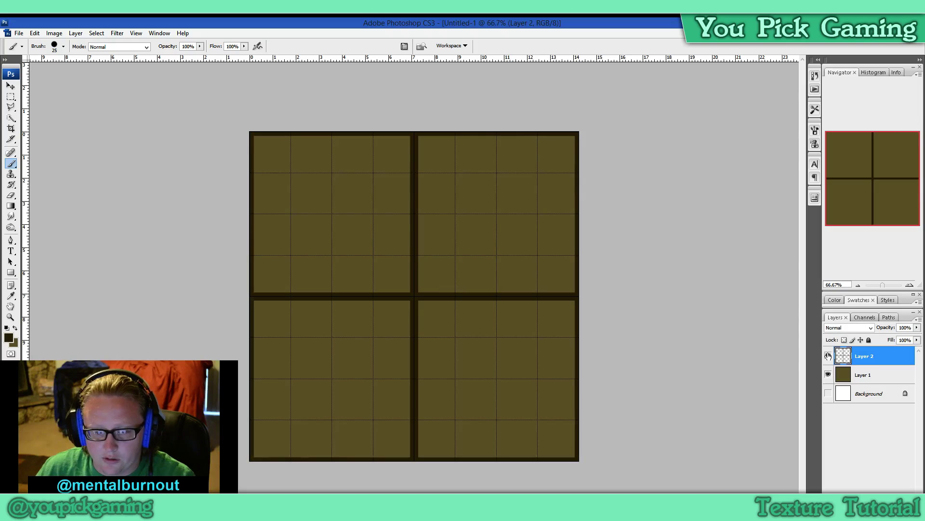
pyautogui.click(828, 355)
pyautogui.click(828, 355)
pyautogui.click(828, 356)
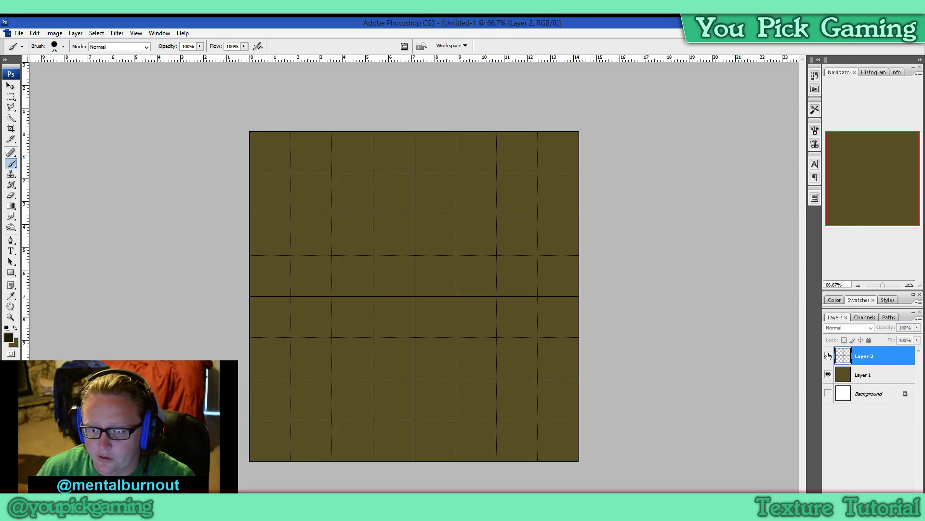
pyautogui.click(828, 355)
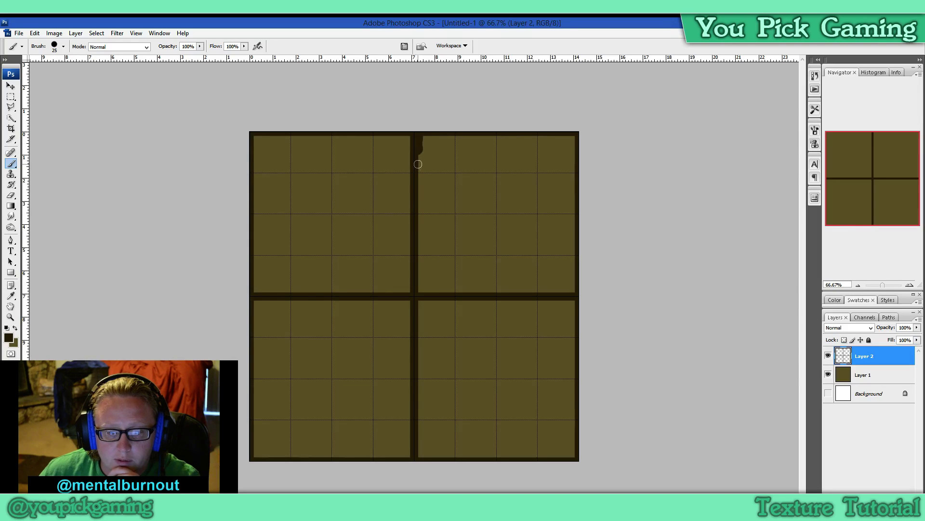
# - Undo the trial stroke roughening the upper part of the vertical centre line and hide the grid
pyautogui.moveTo(418, 164)
pyautogui.mouseDown()
pyautogui.moveTo(417, 210)
pyautogui.moveTo(416, 146)
pyautogui.mouseUp()
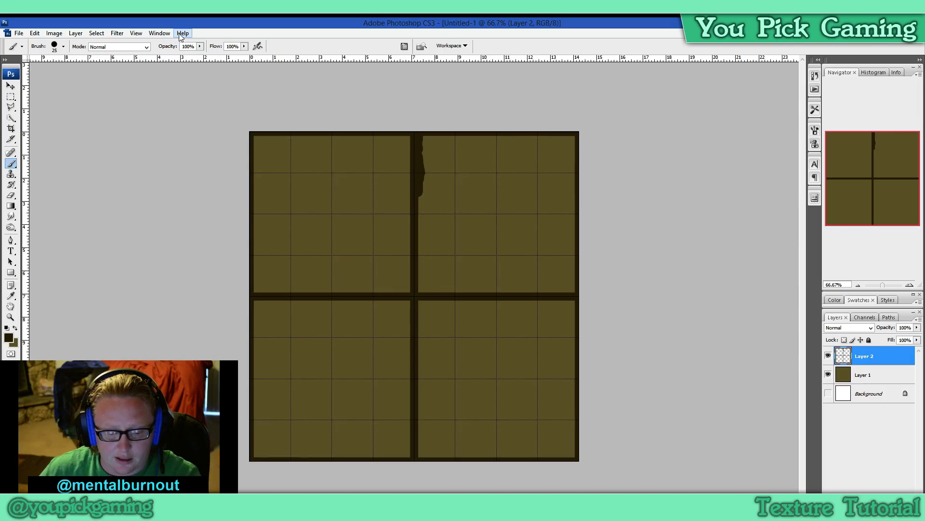
pyautogui.hotkey('ctrl', 'z')
pyautogui.click(136, 34)
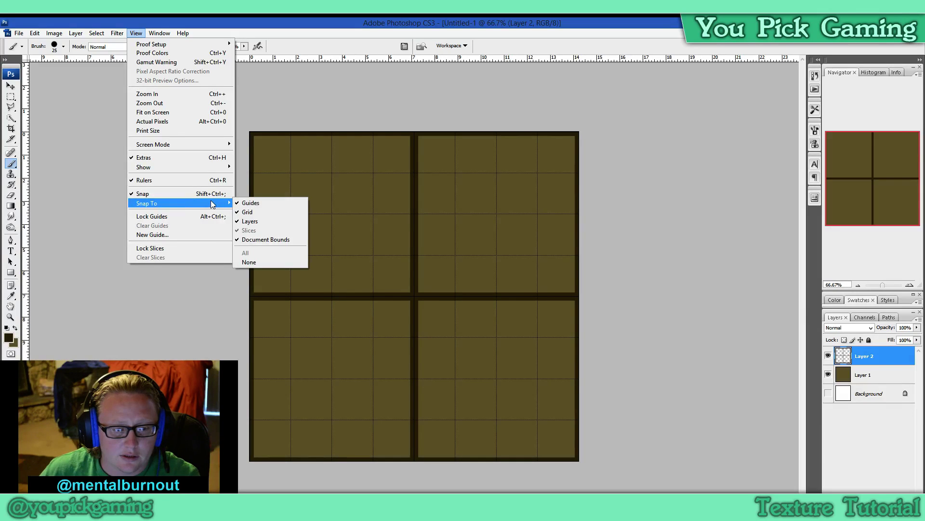
pyautogui.moveTo(212, 166)
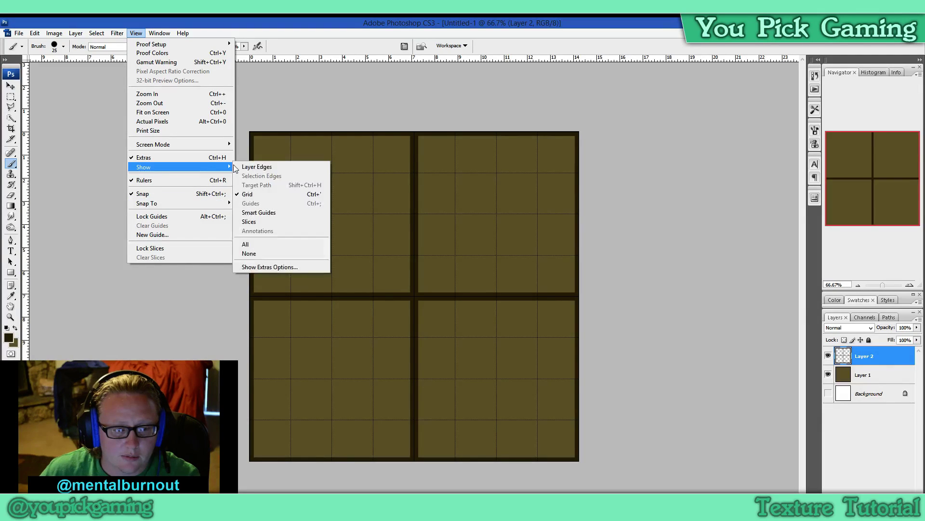
pyautogui.click(260, 194)
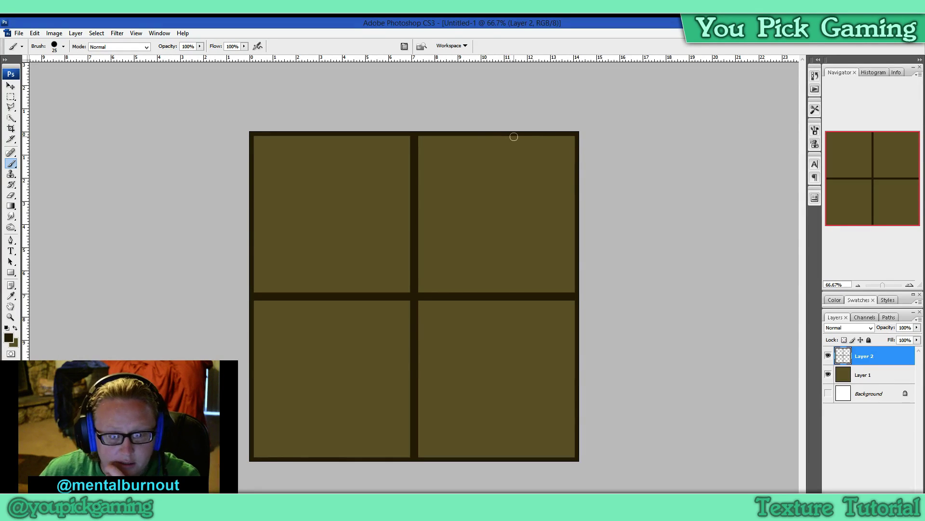
# - Paint a jagged crack across the upper-right tile's outer corner and roughen that corner and the tile's left and bottom edges
pyautogui.moveTo(511, 136)
pyautogui.mouseDown()
pyautogui.moveTo(552, 170)
pyautogui.moveTo(579, 219)
pyautogui.mouseUp()
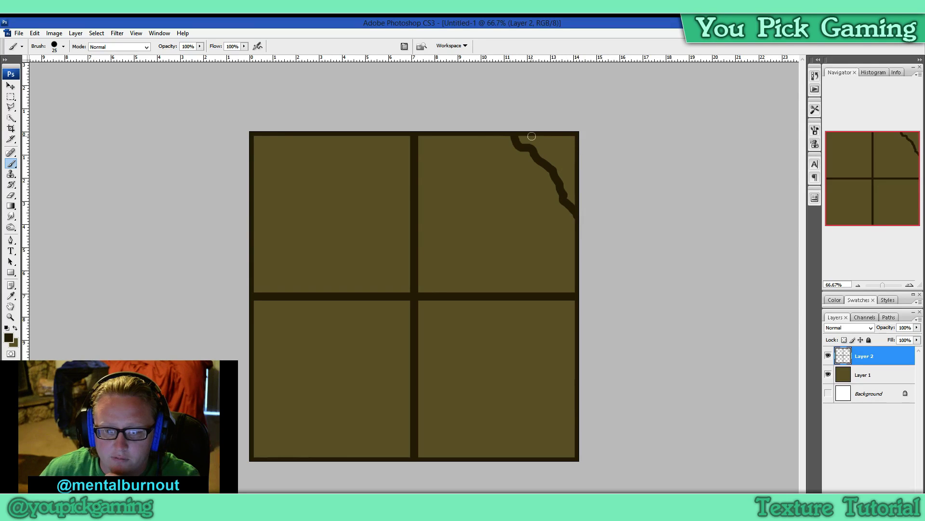
pyautogui.moveTo(566, 137); pyautogui.dragTo(571, 164)
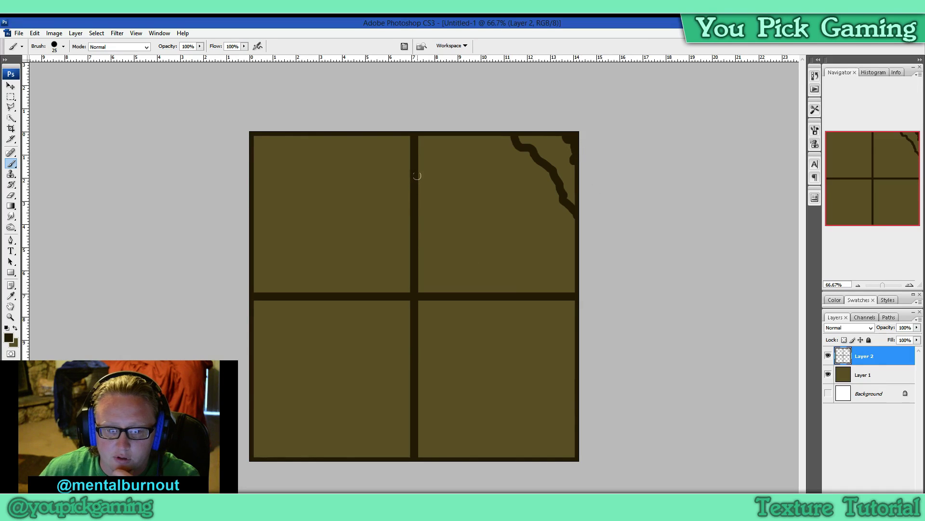
pyautogui.moveTo(417, 172); pyautogui.dragTo(420, 225)
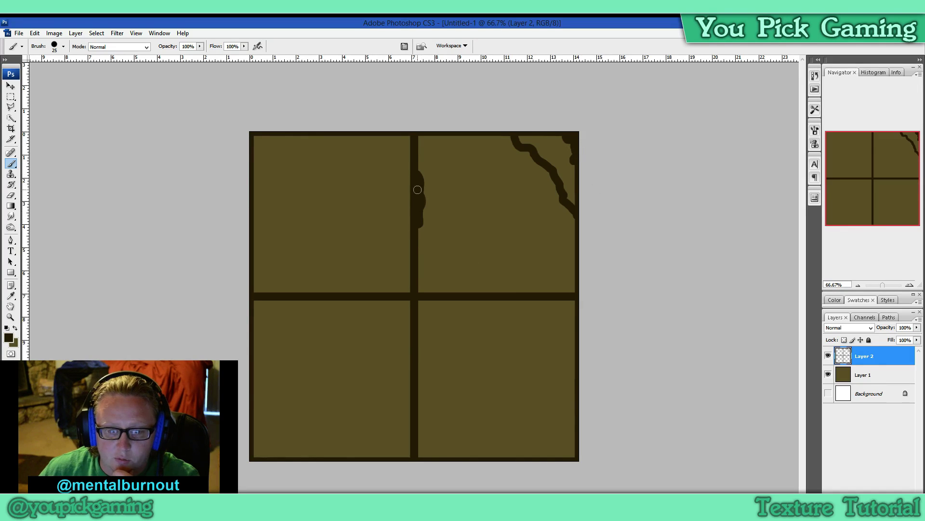
pyautogui.moveTo(418, 190); pyautogui.dragTo(421, 170)
pyautogui.moveTo(424, 291)
pyautogui.mouseDown()
pyautogui.moveTo(415, 281)
pyautogui.moveTo(421, 295)
pyautogui.moveTo(446, 303)
pyautogui.moveTo(574, 291)
pyautogui.moveTo(422, 293)
pyautogui.mouseUp()
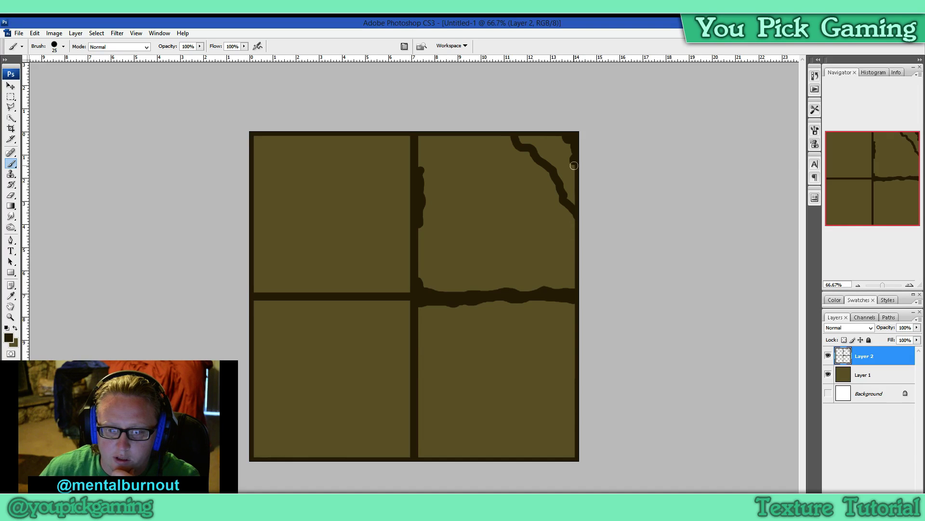
# - Paint uneven dark edges along the right and bottom borders and along the central vertical and horizontal lines between the tiles
pyautogui.moveTo(575, 165); pyautogui.dragTo(576, 236)
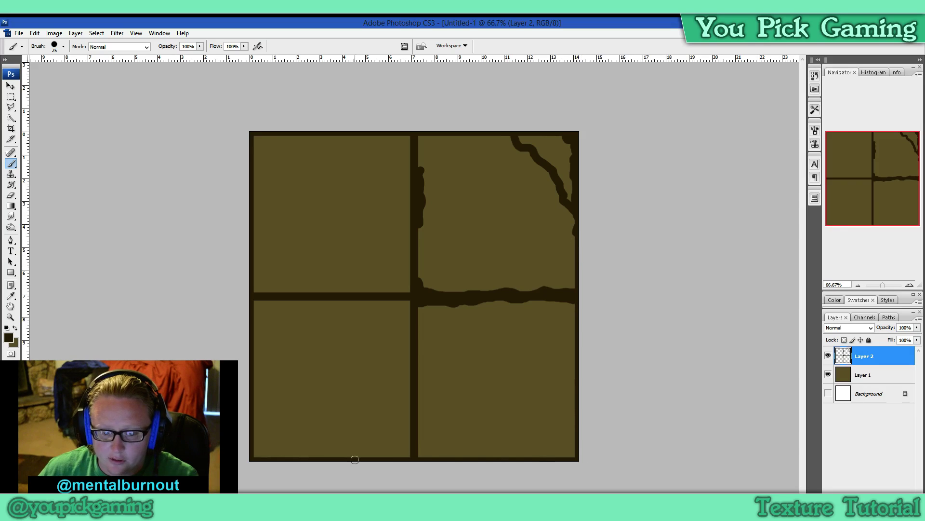
pyautogui.moveTo(355, 459); pyautogui.dragTo(289, 460)
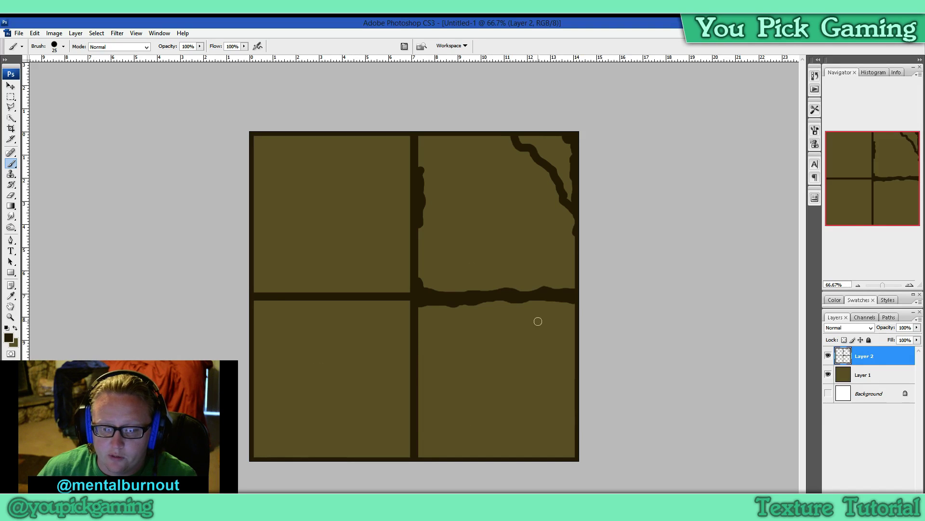
pyautogui.moveTo(578, 201)
pyautogui.mouseDown()
pyautogui.moveTo(576, 468)
pyautogui.moveTo(589, 462)
pyautogui.moveTo(416, 459)
pyautogui.moveTo(410, 214)
pyautogui.moveTo(412, 134)
pyautogui.moveTo(420, 135)
pyautogui.moveTo(407, 293)
pyautogui.moveTo(242, 298)
pyautogui.mouseUp()
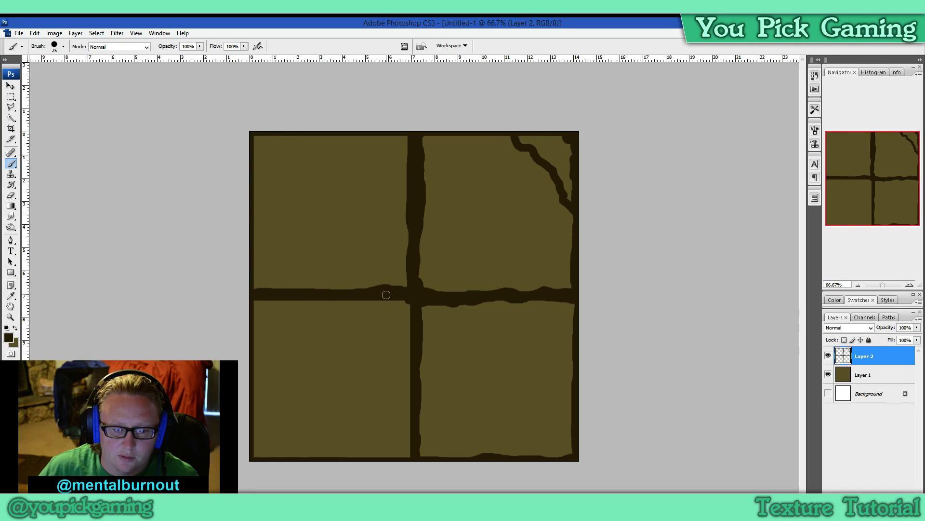
pyautogui.moveTo(386, 296); pyautogui.dragTo(243, 298)
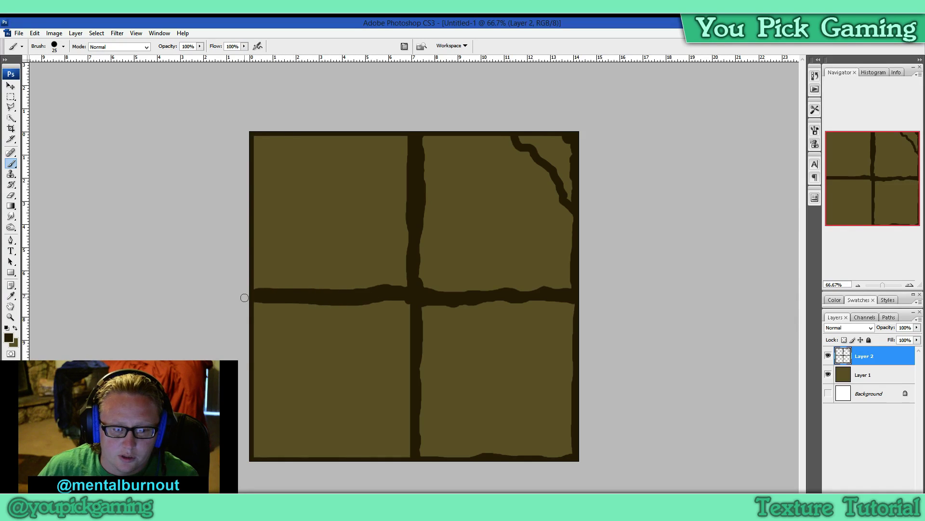
pyautogui.moveTo(395, 300)
pyautogui.mouseDown()
pyautogui.moveTo(407, 326)
pyautogui.moveTo(410, 469)
pyautogui.moveTo(392, 458)
pyautogui.moveTo(255, 458)
pyautogui.mouseUp()
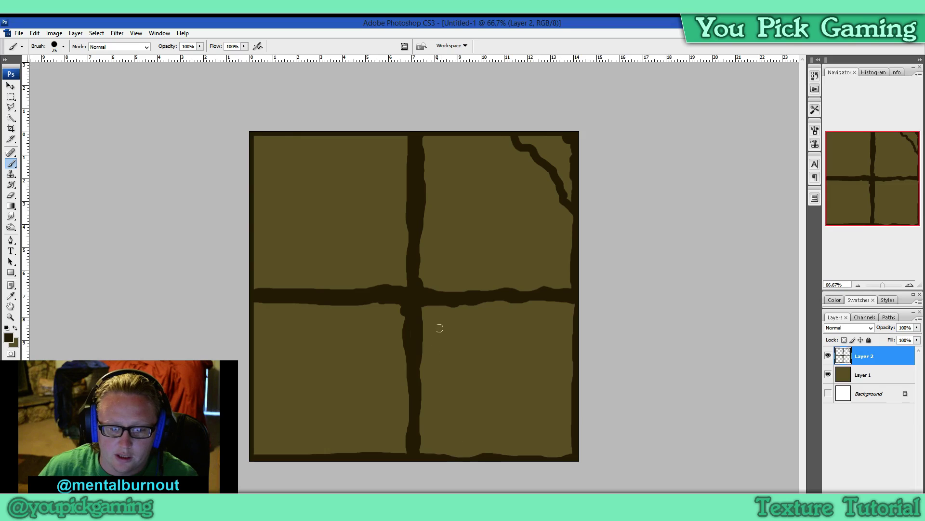
# - Paint irregular branching cracks near the central intersection and several short crack marks across the lower-left tile
pyautogui.moveTo(466, 304)
pyautogui.mouseDown()
pyautogui.moveTo(451, 338)
pyautogui.moveTo(418, 361)
pyautogui.mouseUp()
pyautogui.moveTo(406, 284)
pyautogui.mouseDown()
pyautogui.moveTo(387, 280)
pyautogui.moveTo(383, 257)
pyautogui.moveTo(328, 212)
pyautogui.moveTo(339, 238)
pyautogui.moveTo(376, 262)
pyautogui.moveTo(390, 287)
pyautogui.moveTo(390, 223)
pyautogui.mouseUp()
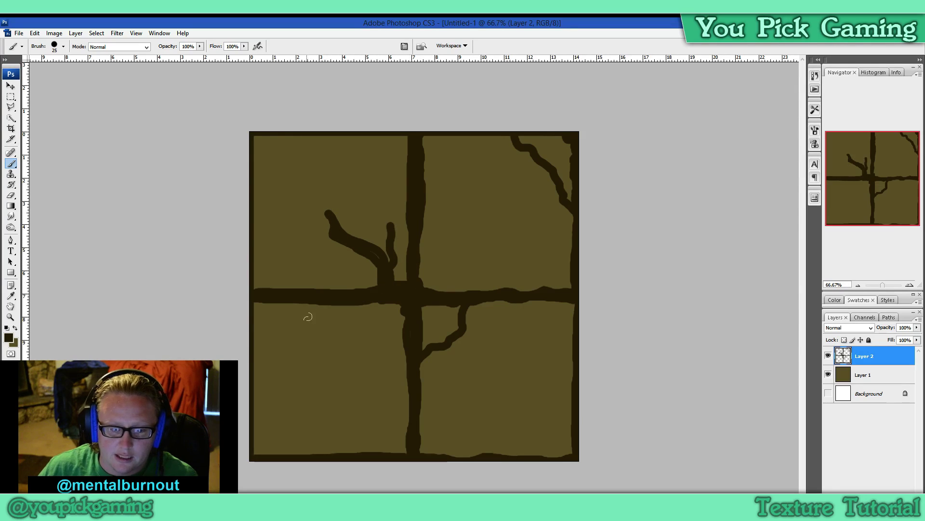
pyautogui.moveTo(254, 455); pyautogui.dragTo(286, 407)
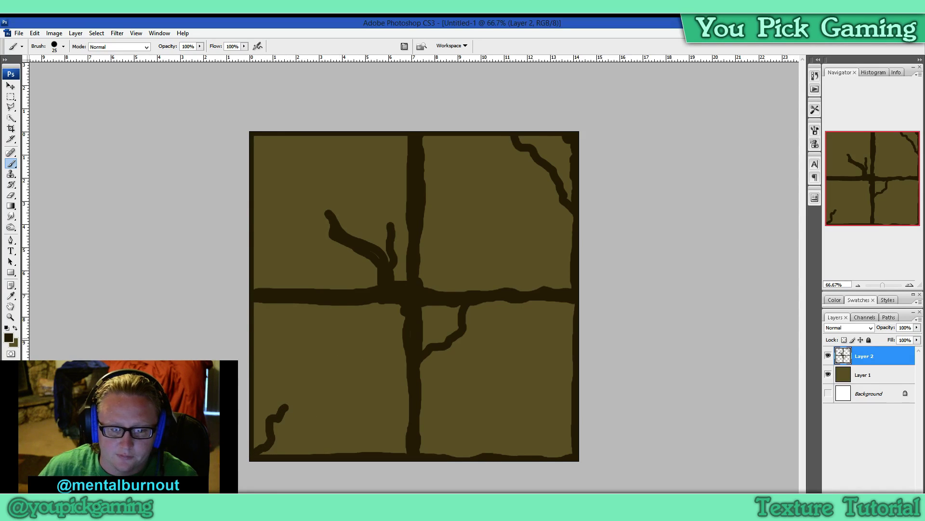
pyautogui.moveTo(318, 359); pyautogui.dragTo(372, 350)
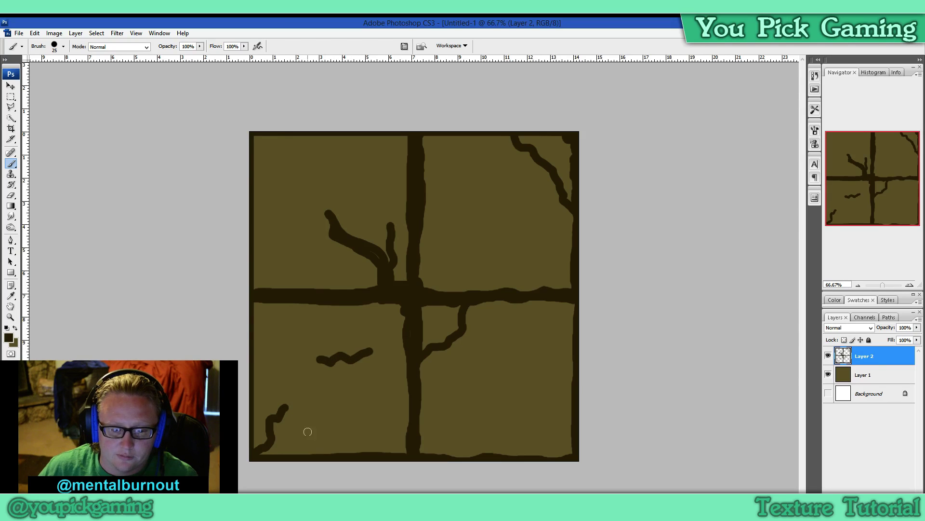
pyautogui.moveTo(290, 436); pyautogui.dragTo(362, 401)
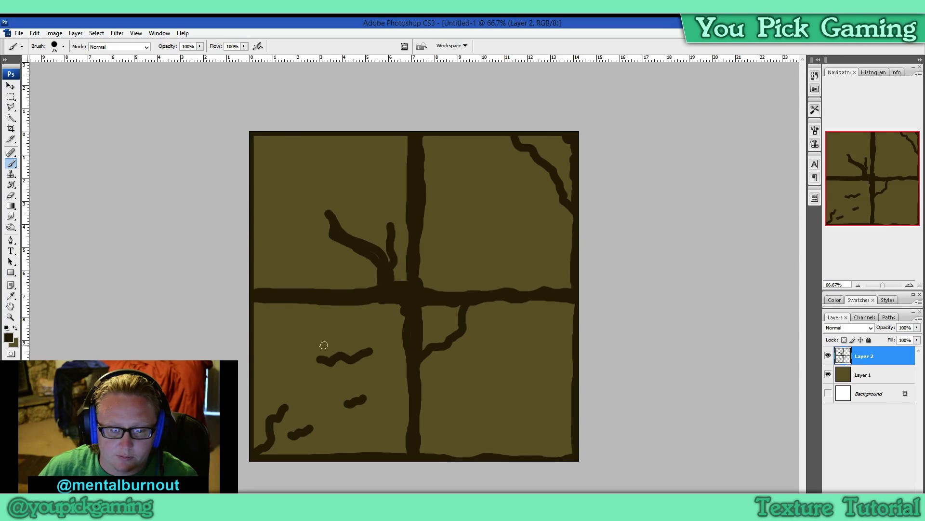
pyautogui.moveTo(338, 352); pyautogui.dragTo(323, 341)
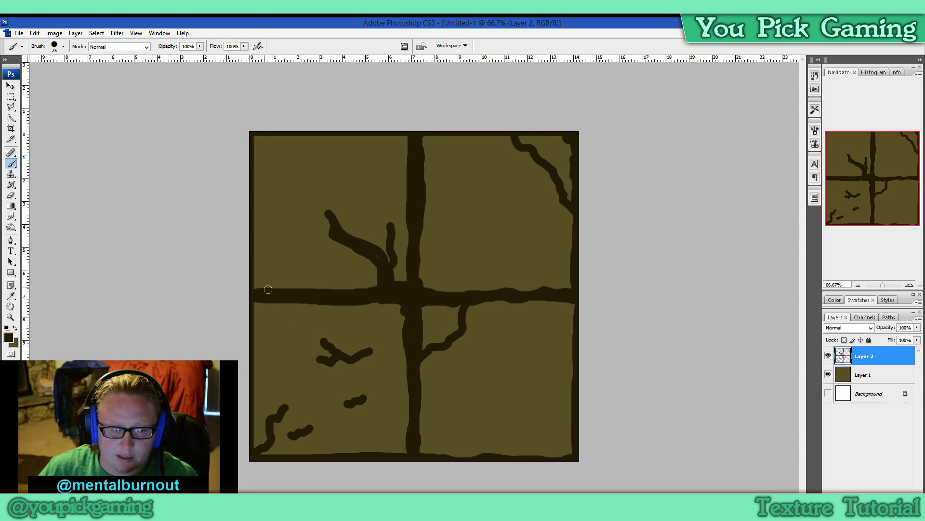
# - Roughen the texture's left and top borders with uneven dark brush strokes
pyautogui.moveTo(256, 305)
pyautogui.mouseDown()
pyautogui.moveTo(250, 412)
pyautogui.moveTo(266, 440)
pyautogui.moveTo(249, 426)
pyautogui.moveTo(249, 457)
pyautogui.mouseUp()
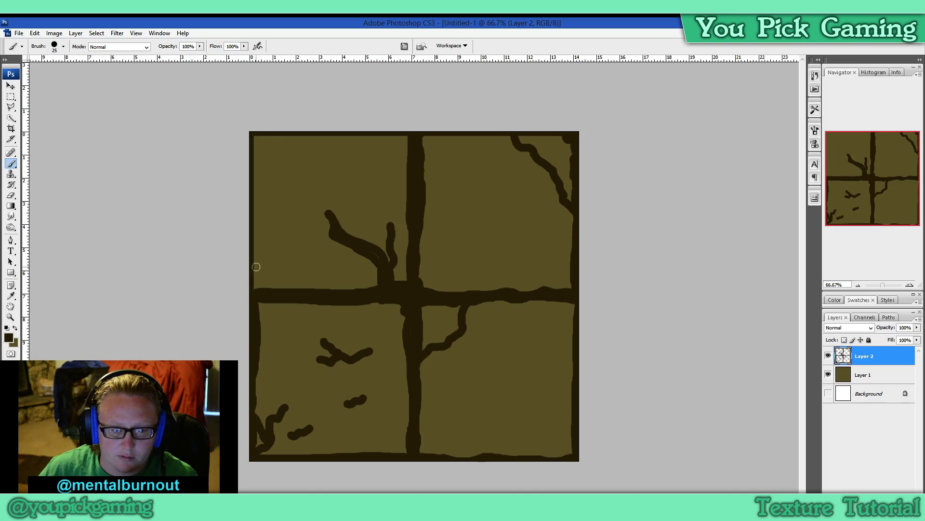
pyautogui.moveTo(256, 284)
pyautogui.mouseDown()
pyautogui.moveTo(254, 135)
pyautogui.moveTo(535, 134)
pyautogui.moveTo(572, 135)
pyautogui.moveTo(570, 147)
pyautogui.mouseUp()
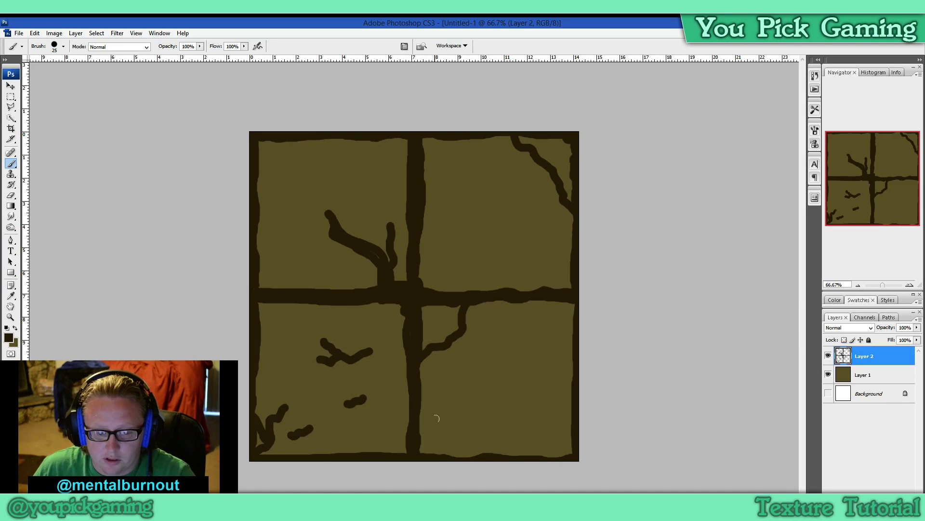
pyautogui.scroll(-5, 378, 385)
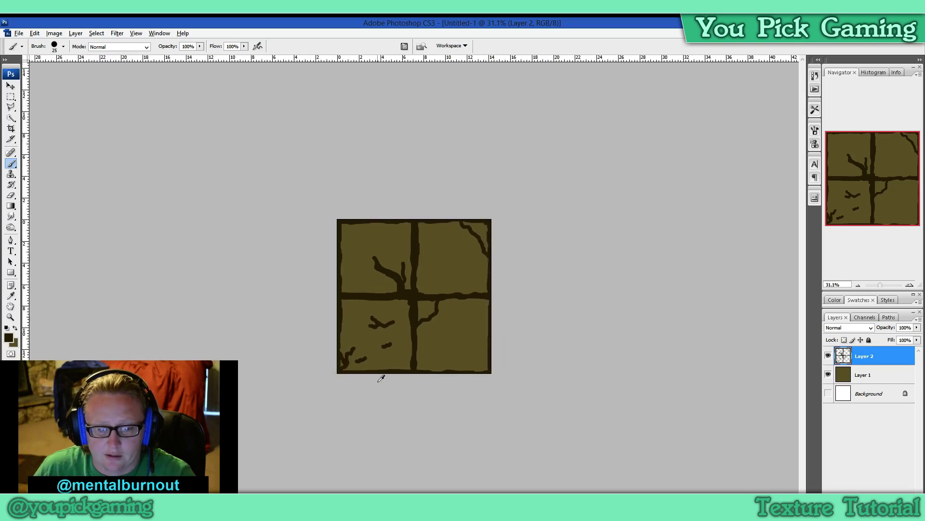
pyautogui.scroll(-1, 381, 378)
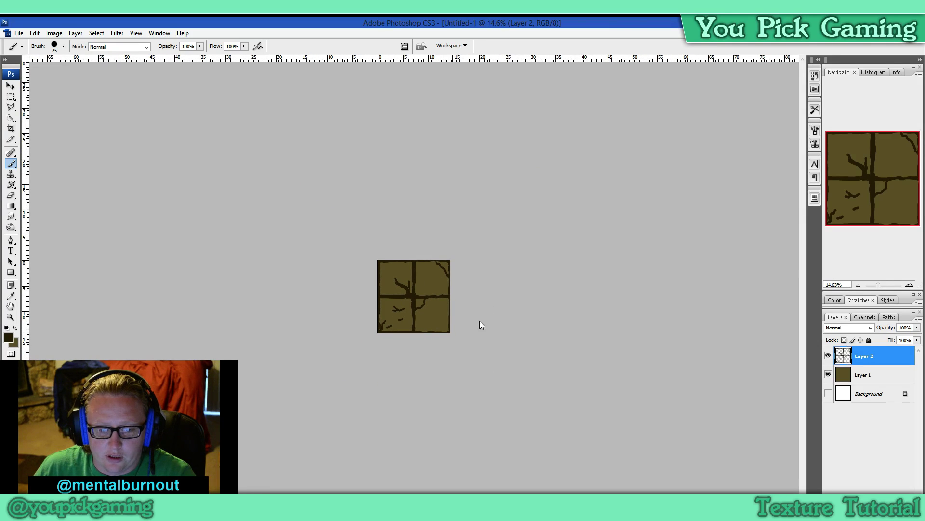
# - Switch to the Eraser with the hard round 13 px brush
pyautogui.scroll(8, 393, 356)
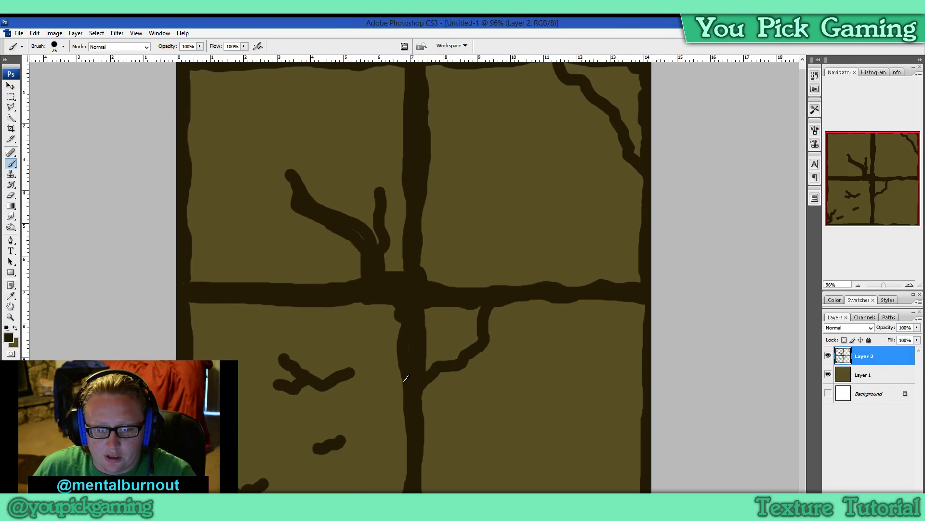
pyautogui.scroll(-1, 408, 380)
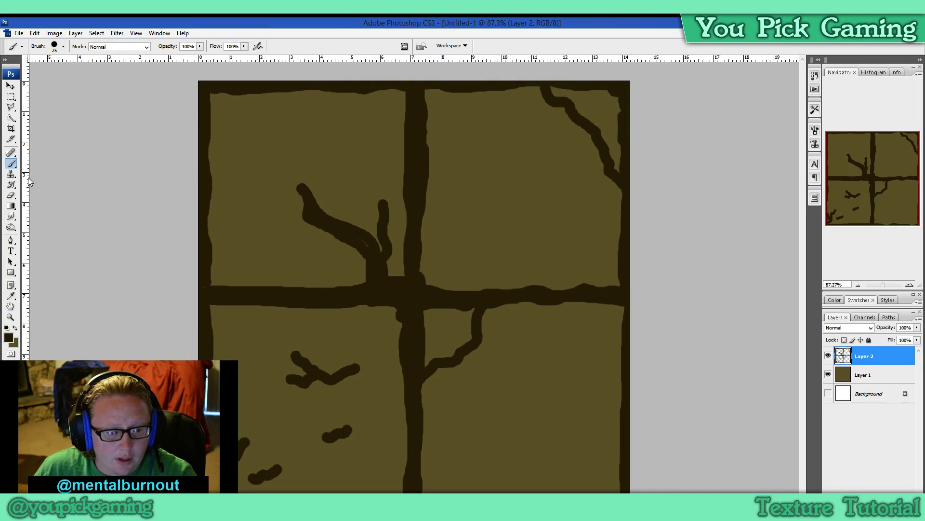
pyautogui.click(11, 194)
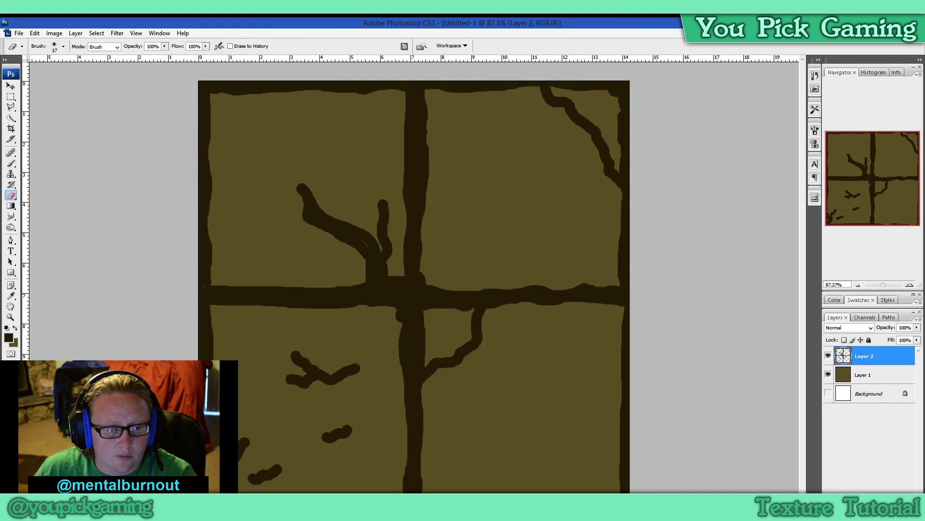
pyautogui.click(63, 46)
pyautogui.click(80, 124)
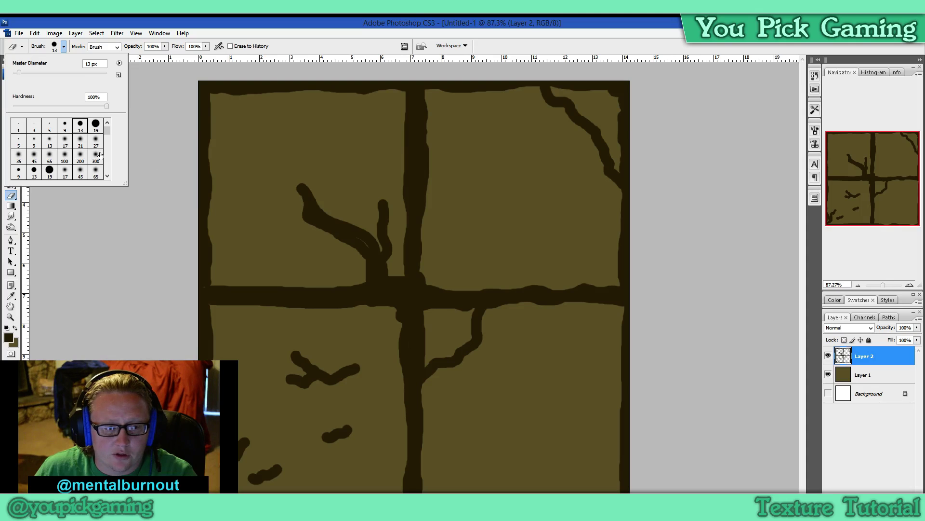
pyautogui.press('Escape')
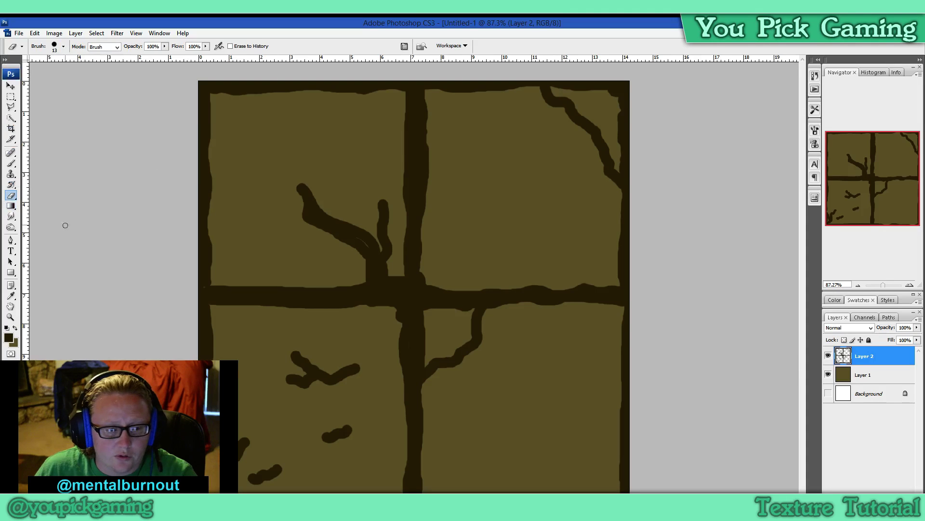
# - Reduce the Eraser's brush diameter to 10 px
pyautogui.click(11, 164)
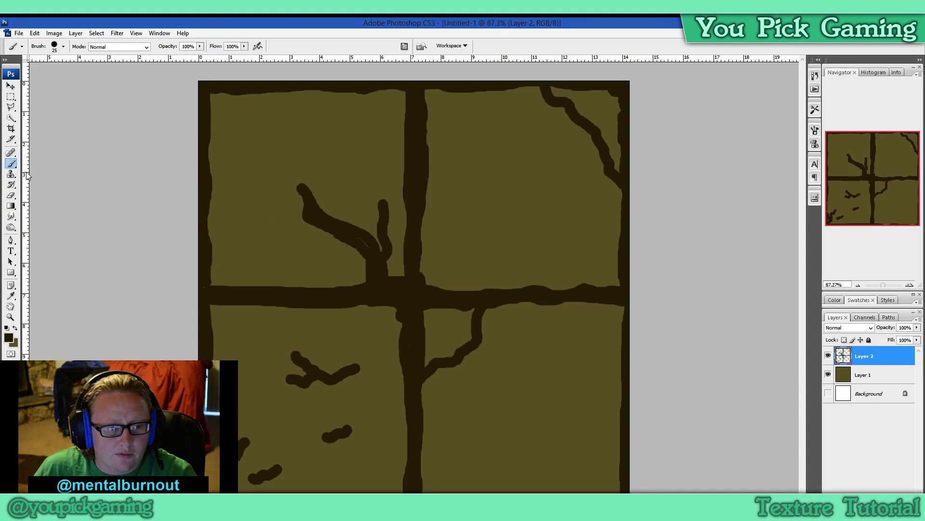
pyautogui.click(10, 195)
pyautogui.click(63, 46)
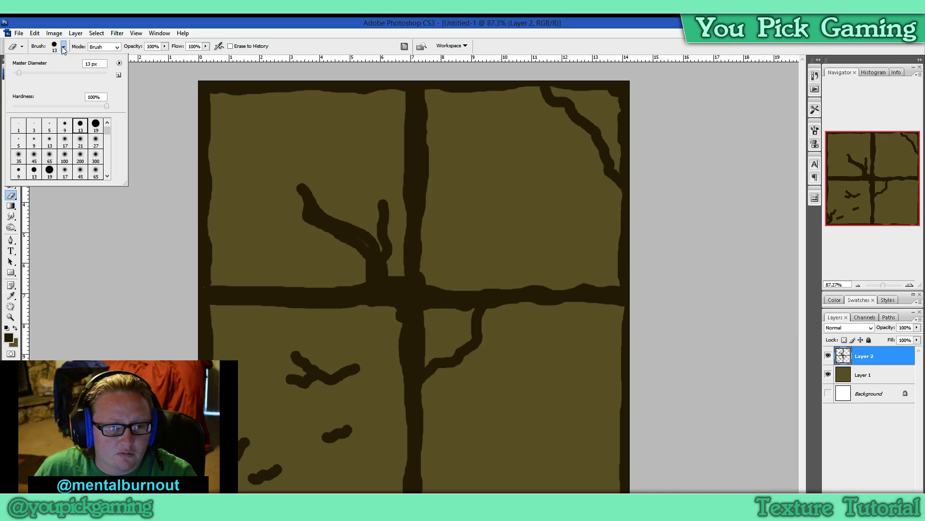
pyautogui.click(19, 72)
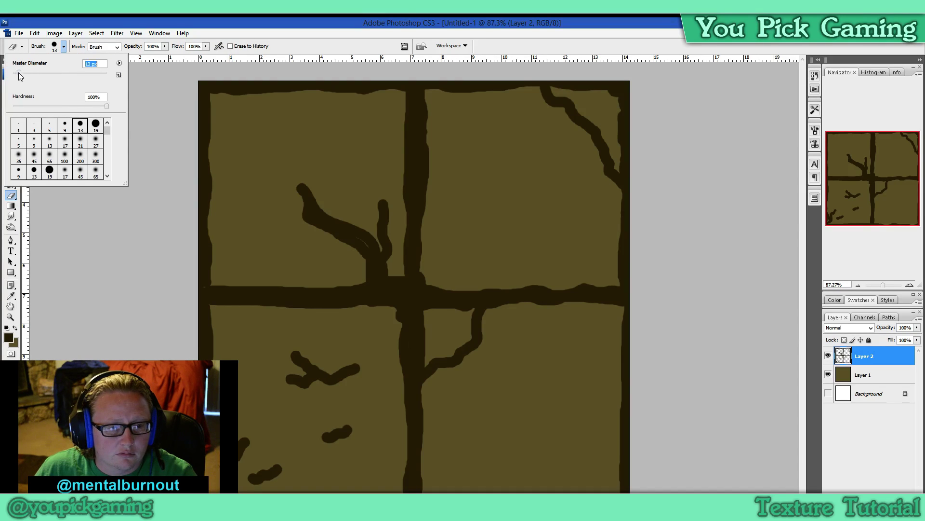
pyautogui.moveTo(19, 76); pyautogui.dragTo(17, 76)
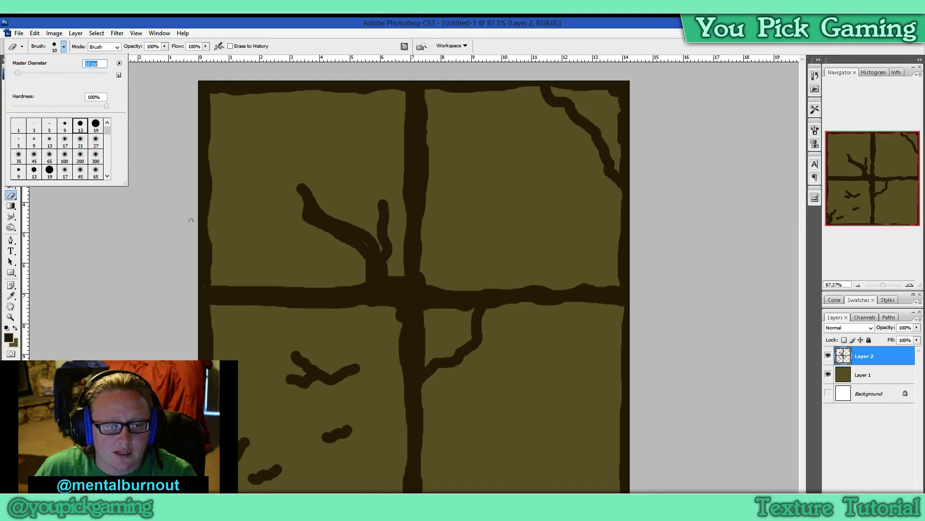
pyautogui.click(165, 224)
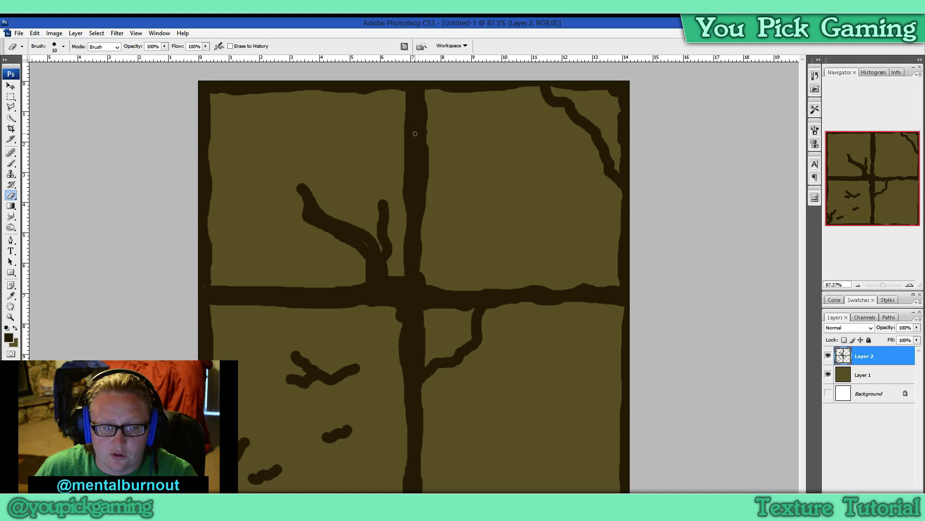
# - Erase along the right side of the upper central vertical line to make it narrower, with a slightly uneven edge
pyautogui.scroll(3, 415, 133)
pyautogui.moveTo(800, 327); pyautogui.dragTo(803, 302)
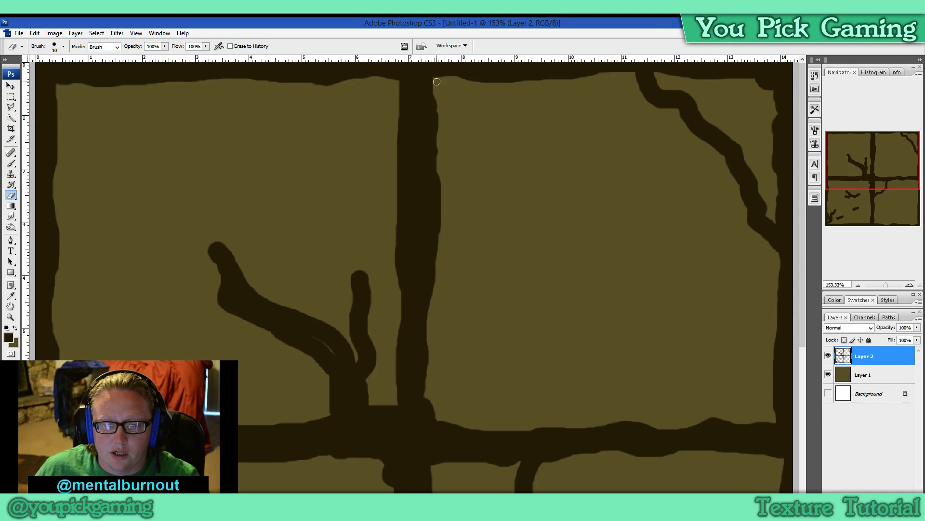
pyautogui.moveTo(437, 78); pyautogui.dragTo(433, 123)
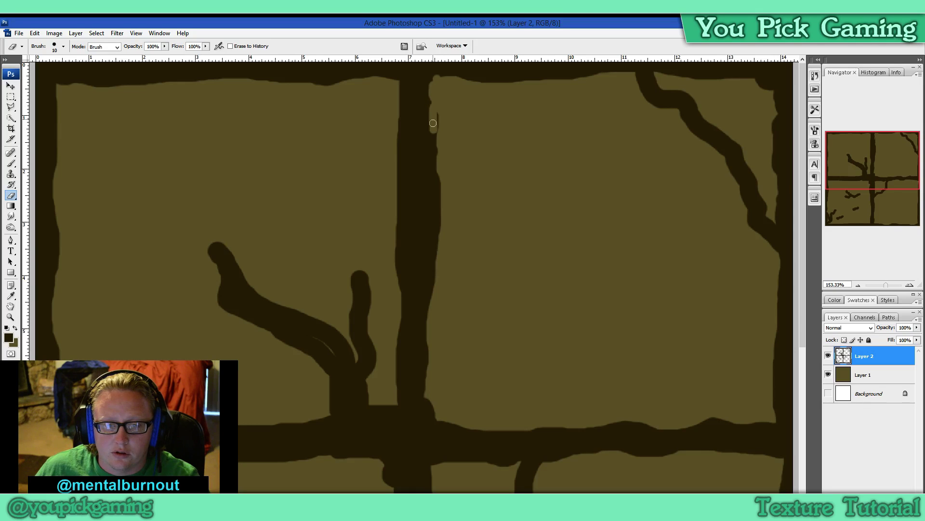
pyautogui.moveTo(430, 90); pyautogui.dragTo(430, 213)
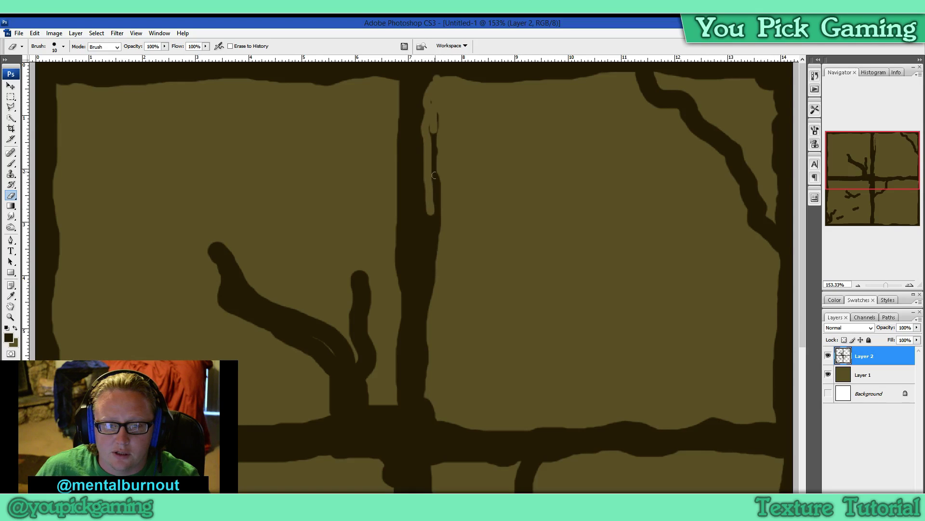
pyautogui.moveTo(435, 128)
pyautogui.mouseDown()
pyautogui.moveTo(442, 222)
pyautogui.moveTo(429, 131)
pyautogui.mouseUp()
pyautogui.moveTo(431, 97)
pyautogui.mouseDown()
pyautogui.moveTo(432, 78)
pyautogui.moveTo(447, 77)
pyautogui.mouseUp()
pyautogui.moveTo(430, 192); pyautogui.dragTo(438, 303)
pyautogui.moveTo(441, 420)
pyautogui.mouseDown()
pyautogui.moveTo(426, 402)
pyautogui.moveTo(424, 377)
pyautogui.moveTo(439, 205)
pyautogui.mouseUp()
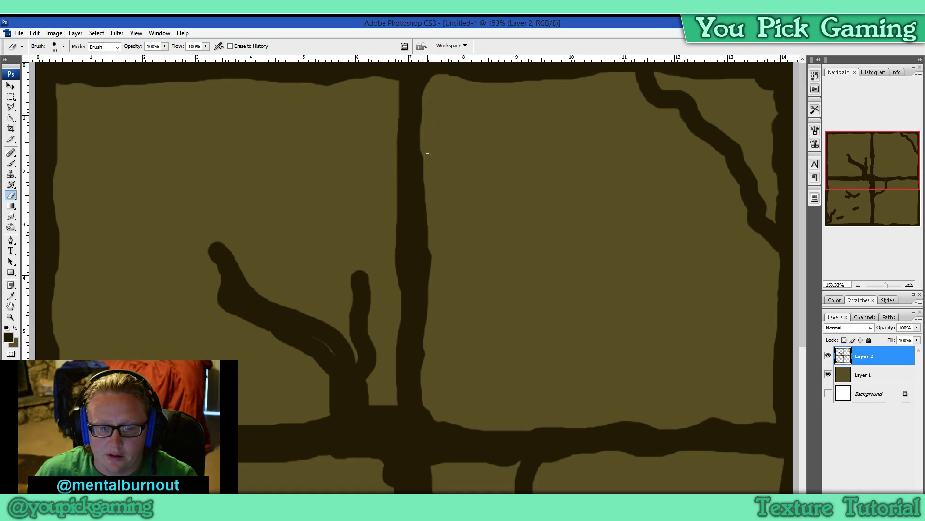
pyautogui.moveTo(424, 148); pyautogui.dragTo(428, 176)
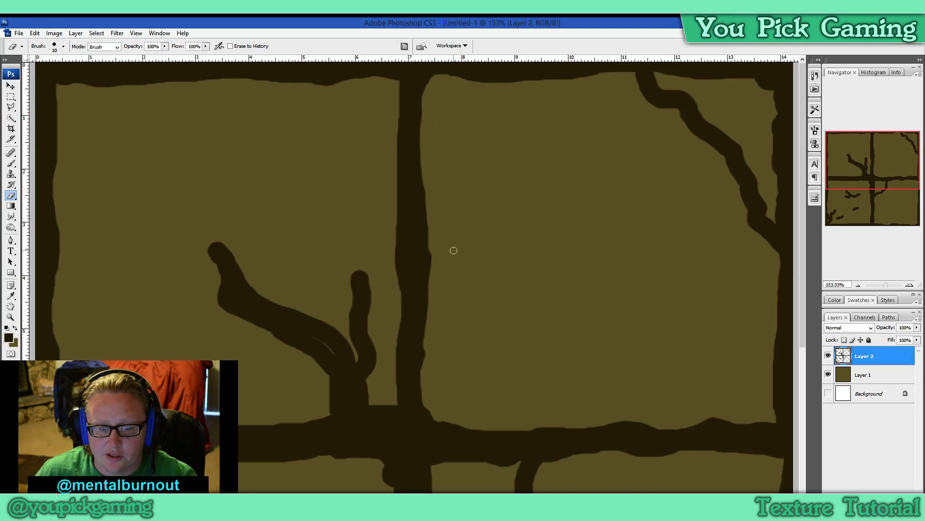
pyautogui.moveTo(430, 202); pyautogui.dragTo(434, 277)
pyautogui.moveTo(437, 346)
pyautogui.mouseDown()
pyautogui.moveTo(427, 359)
pyautogui.moveTo(431, 241)
pyautogui.mouseUp()
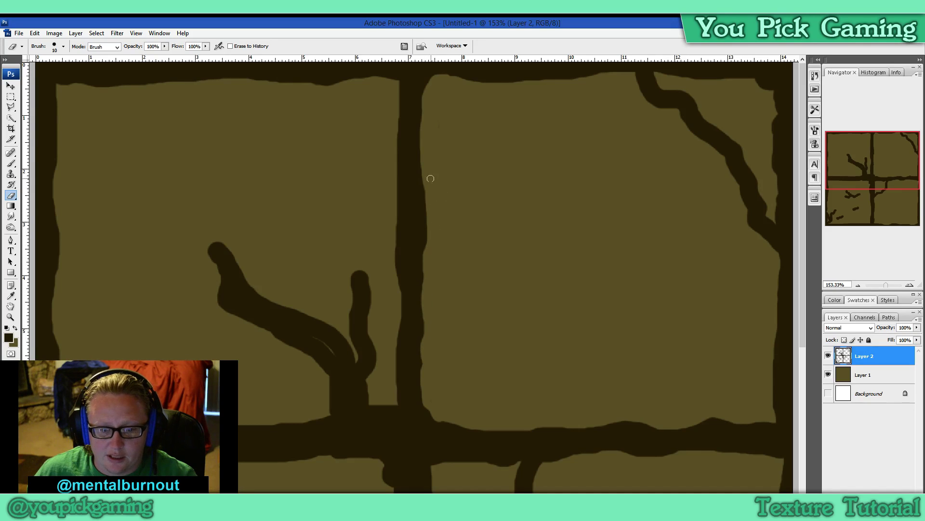
pyautogui.moveTo(429, 299); pyautogui.dragTo(427, 375)
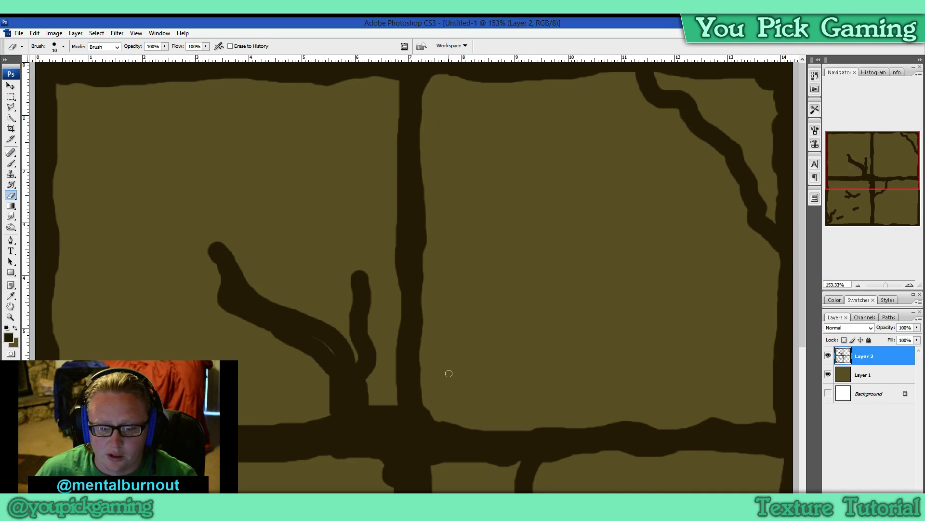
# - Show the grid over the canvas
pyautogui.click(136, 33)
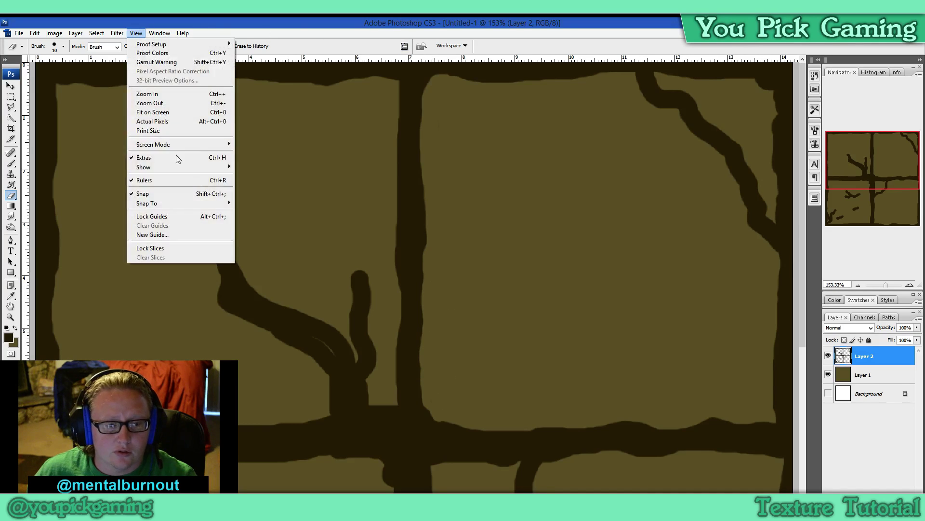
pyautogui.moveTo(207, 167)
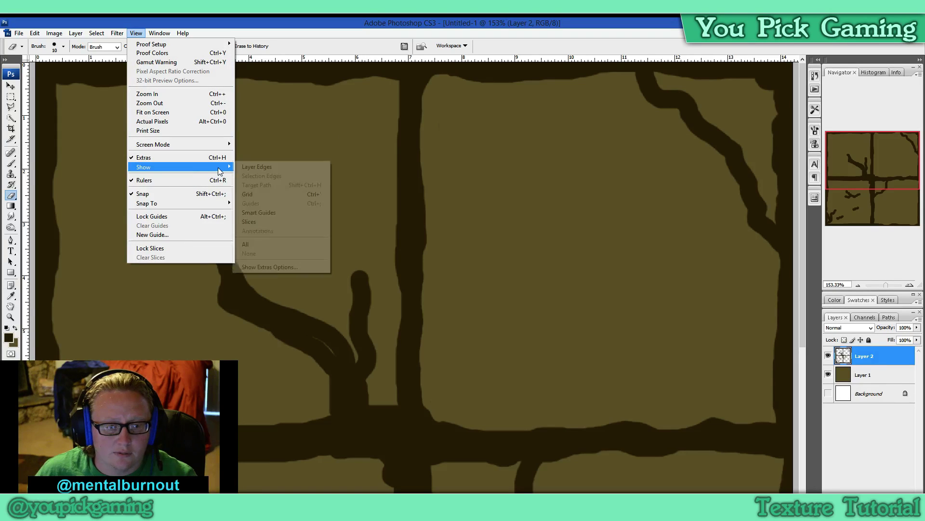
pyautogui.click(256, 193)
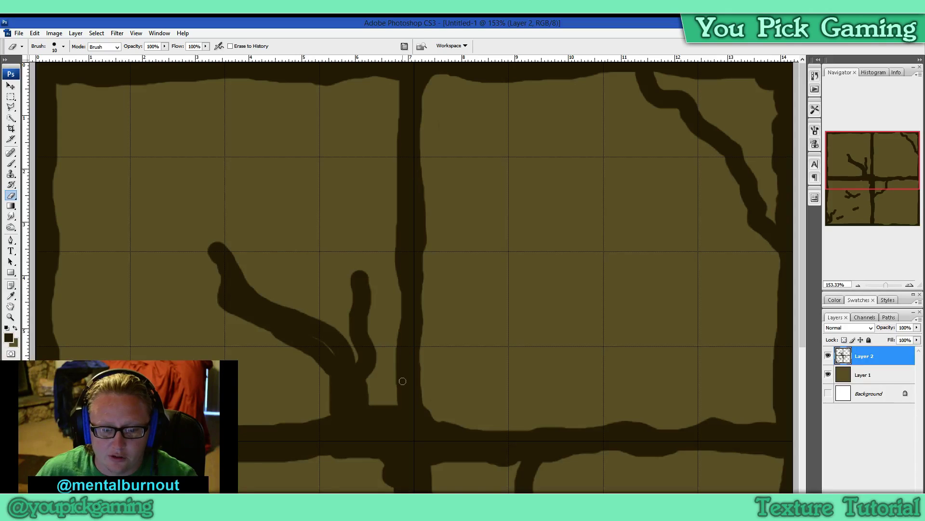
pyautogui.scroll(-2, 406, 393)
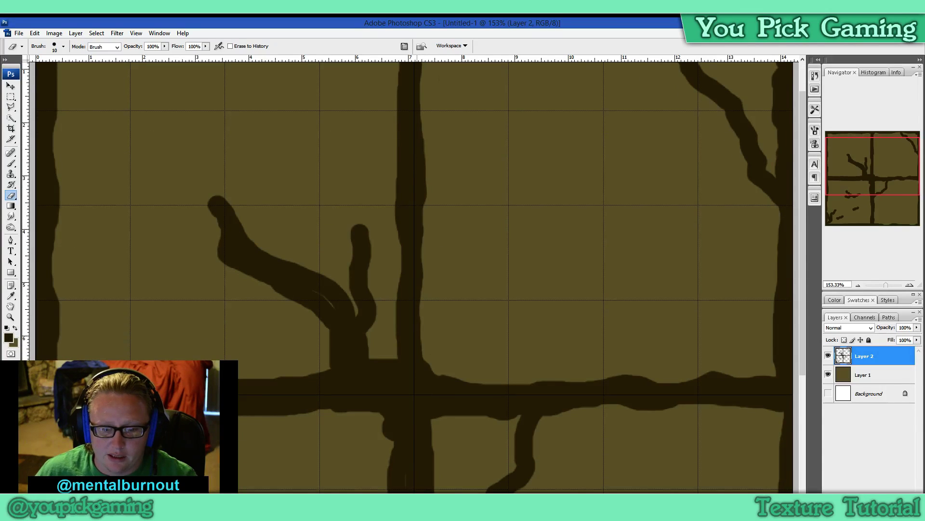
# - Paint over the light streak inside the branching crack with the 25 px dark Brush, and return to the 10 px Eraser
pyautogui.scroll(1, 520, 388)
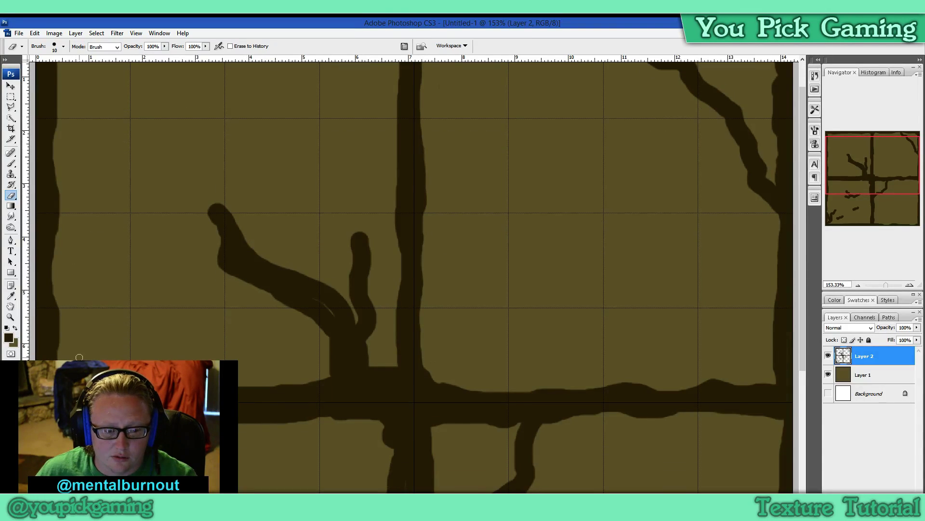
pyautogui.click(12, 165)
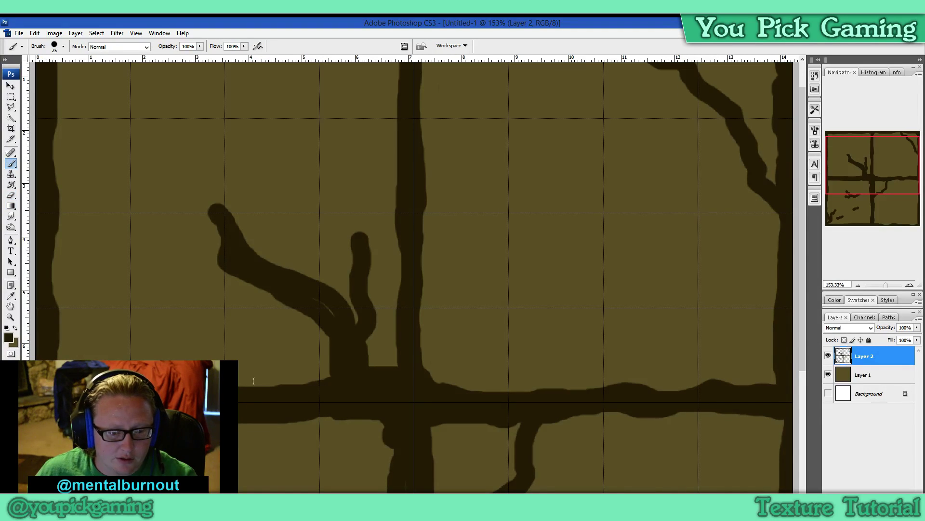
pyautogui.click(14, 329)
pyautogui.click(15, 329)
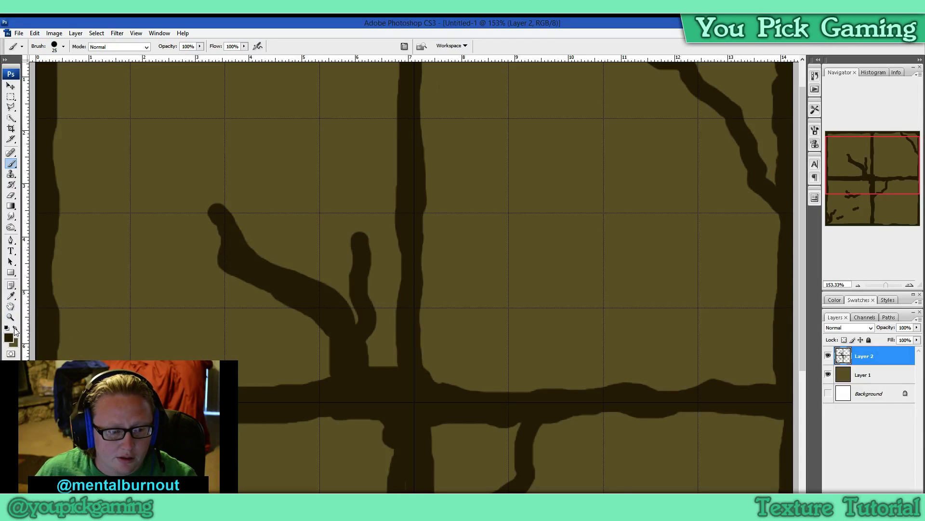
pyautogui.click(11, 195)
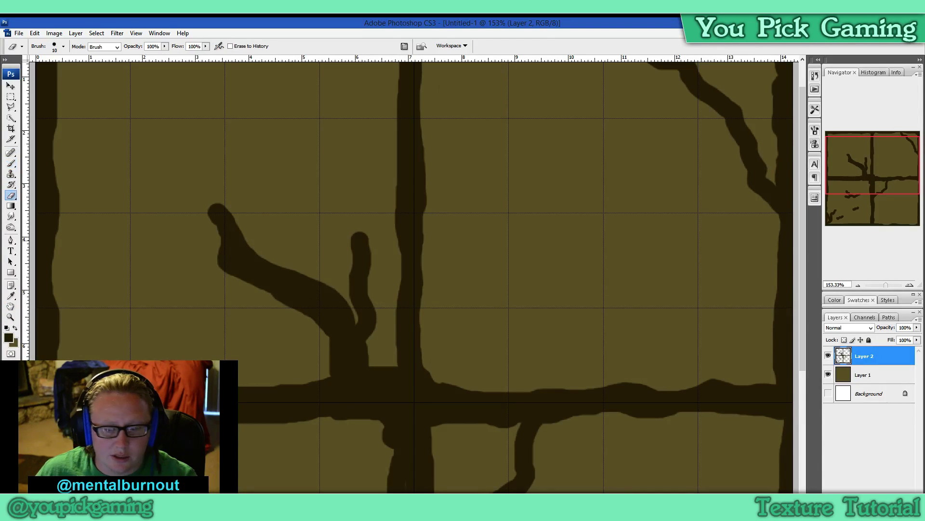
# - Erase along the upper-right tile's top edge and thin its corner crack into a narrow, jagged line reaching the right border
pyautogui.scroll(3, 545, 254)
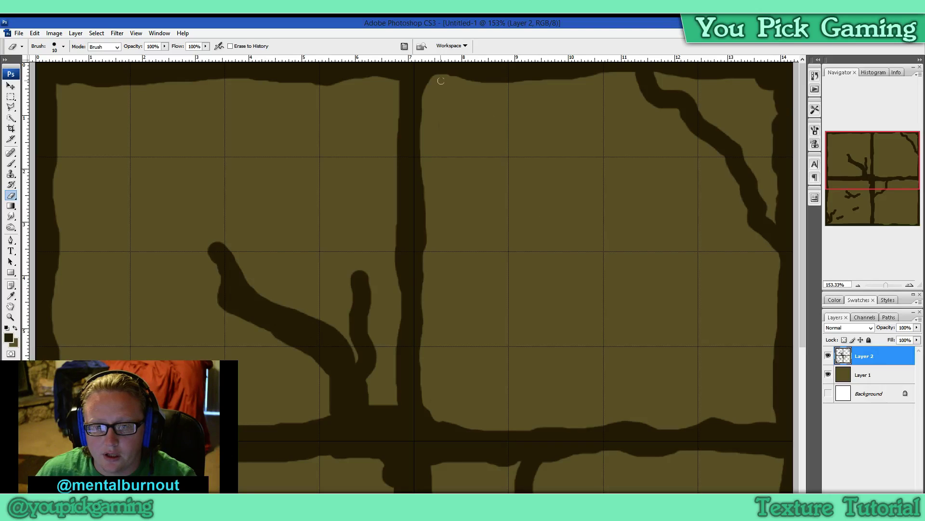
pyautogui.moveTo(441, 81)
pyautogui.mouseDown()
pyautogui.moveTo(629, 75)
pyautogui.moveTo(575, 77)
pyautogui.mouseUp()
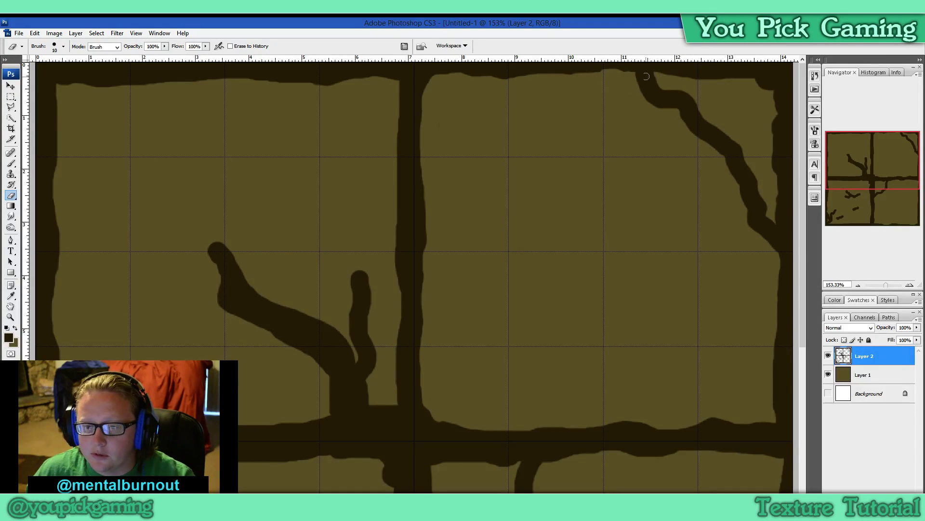
pyautogui.moveTo(634, 75)
pyautogui.mouseDown()
pyautogui.moveTo(658, 99)
pyautogui.moveTo(679, 114)
pyautogui.mouseUp()
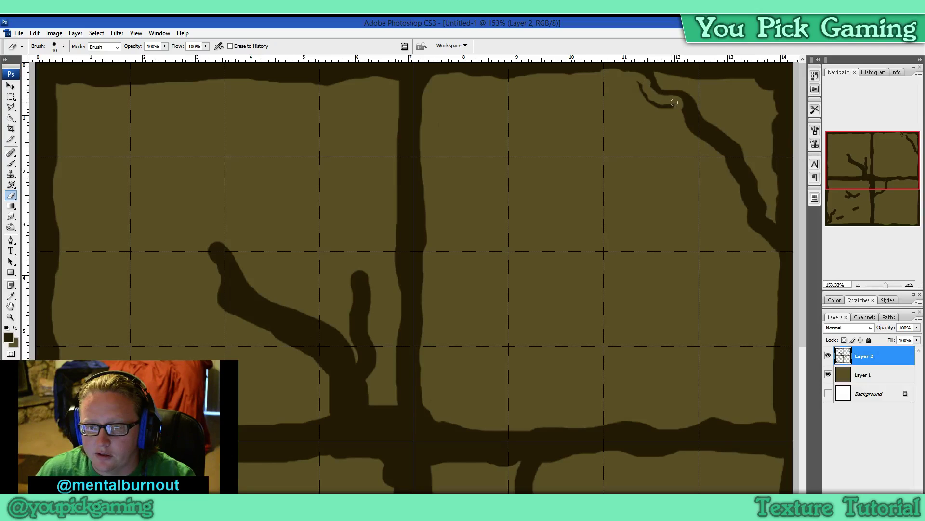
pyautogui.moveTo(683, 88)
pyautogui.mouseDown()
pyautogui.moveTo(716, 124)
pyautogui.moveTo(700, 95)
pyautogui.moveTo(696, 112)
pyautogui.mouseUp()
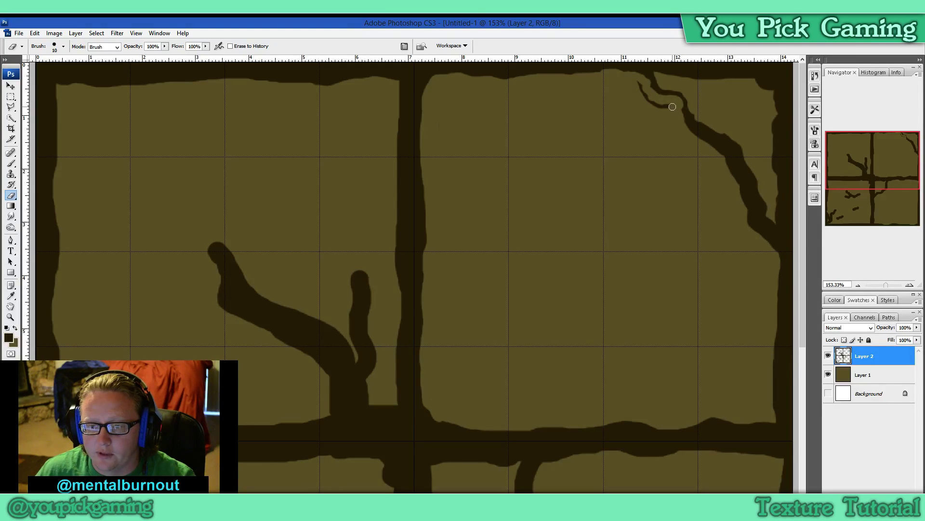
pyautogui.moveTo(665, 104); pyautogui.dragTo(642, 88)
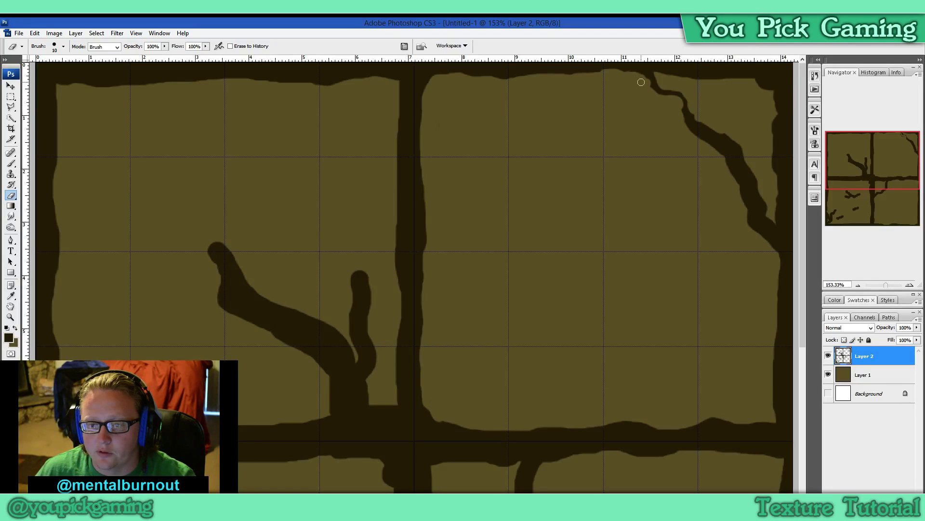
pyautogui.moveTo(681, 118)
pyautogui.mouseDown()
pyautogui.moveTo(704, 151)
pyautogui.moveTo(696, 130)
pyautogui.moveTo(734, 160)
pyautogui.moveTo(748, 239)
pyautogui.moveTo(744, 219)
pyautogui.mouseUp()
pyautogui.moveTo(736, 180)
pyautogui.mouseDown()
pyautogui.moveTo(730, 156)
pyautogui.moveTo(708, 143)
pyautogui.mouseUp()
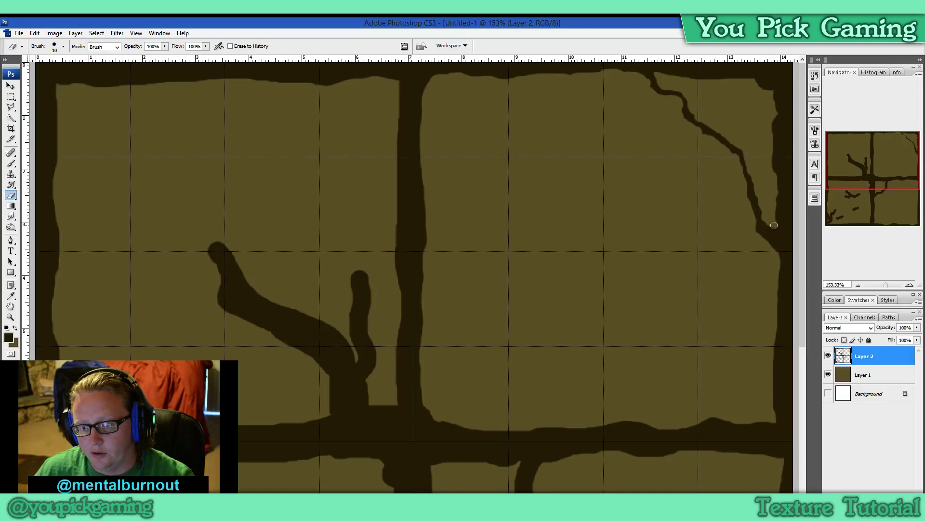
pyautogui.moveTo(774, 225); pyautogui.dragTo(773, 209)
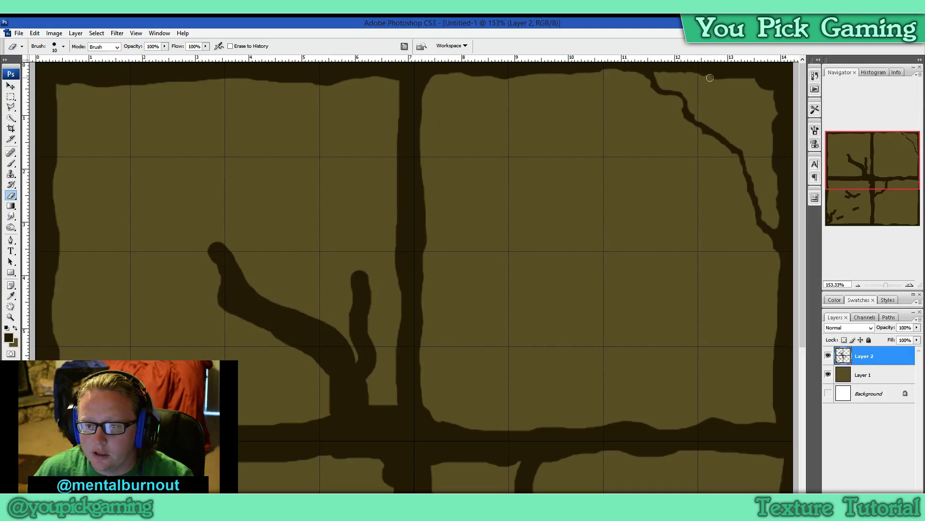
# - Erase the dark border around the upper-right tile's outer corner to make the top and right grout lines thinner
pyautogui.moveTo(745, 78)
pyautogui.mouseDown()
pyautogui.moveTo(771, 104)
pyautogui.moveTo(757, 80)
pyautogui.moveTo(777, 79)
pyautogui.moveTo(773, 131)
pyautogui.mouseUp()
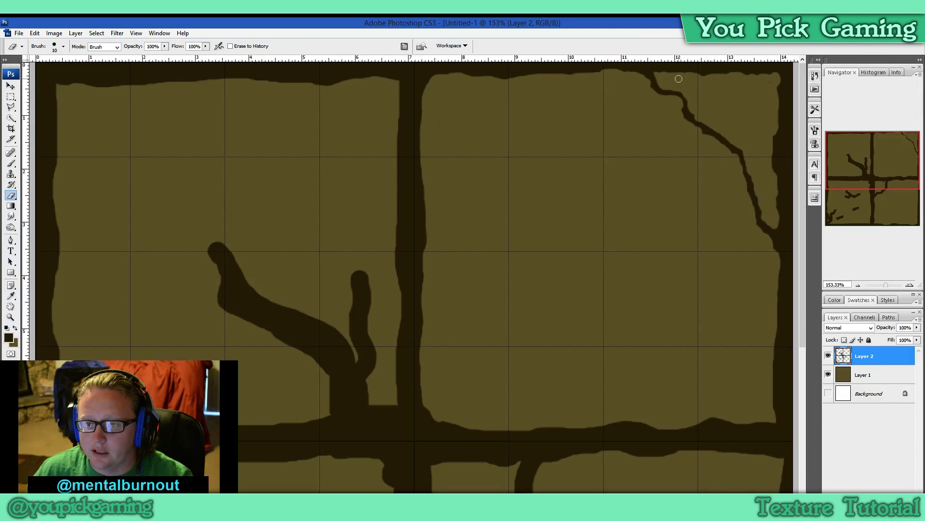
pyautogui.moveTo(679, 78); pyautogui.dragTo(770, 72)
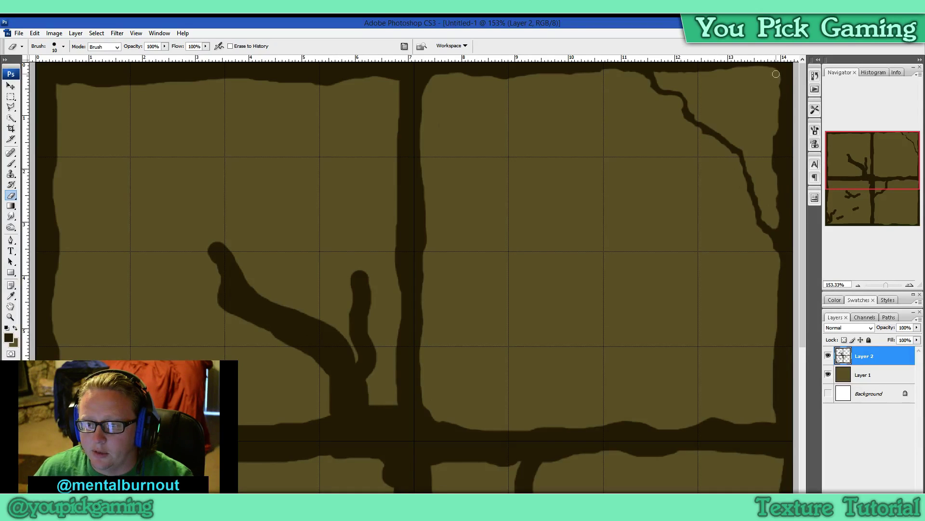
pyautogui.moveTo(780, 75)
pyautogui.mouseDown()
pyautogui.moveTo(778, 220)
pyautogui.moveTo(771, 142)
pyautogui.mouseUp()
# - Erase along the upper-right tile's right and bottom edges to narrow the grout, leaving a small detached crack fragment near the lower-right corner
pyautogui.scroll(-2, 735, 239)
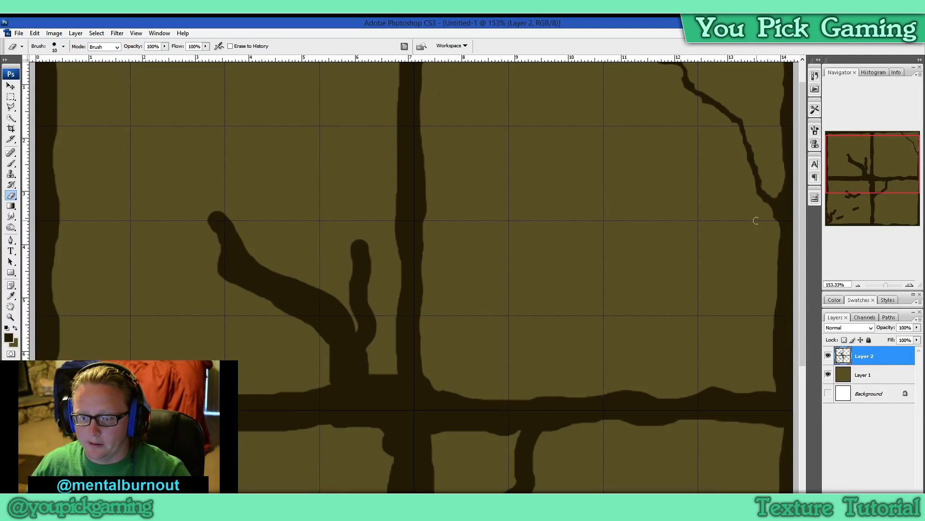
pyautogui.moveTo(775, 228)
pyautogui.mouseDown()
pyautogui.moveTo(776, 390)
pyautogui.moveTo(776, 326)
pyautogui.moveTo(775, 359)
pyautogui.moveTo(761, 347)
pyautogui.moveTo(774, 322)
pyautogui.moveTo(764, 364)
pyautogui.moveTo(778, 394)
pyautogui.moveTo(697, 390)
pyautogui.mouseUp()
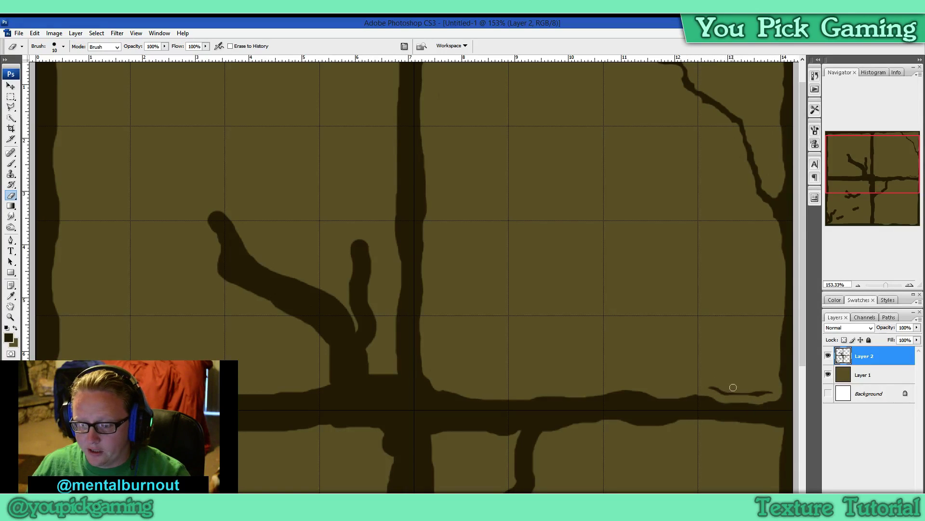
pyautogui.moveTo(762, 393)
pyautogui.mouseDown()
pyautogui.moveTo(734, 383)
pyautogui.moveTo(771, 391)
pyautogui.moveTo(744, 389)
pyautogui.mouseUp()
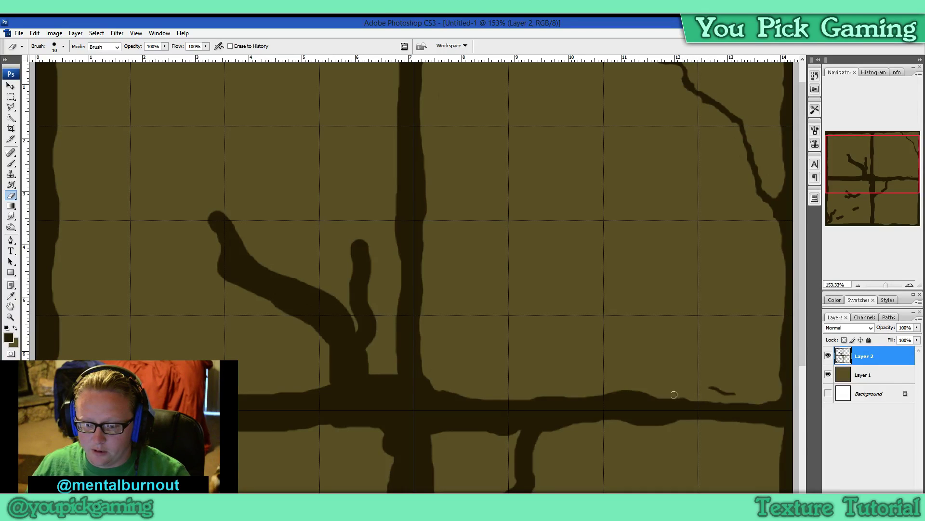
pyautogui.moveTo(673, 395); pyautogui.dragTo(643, 399)
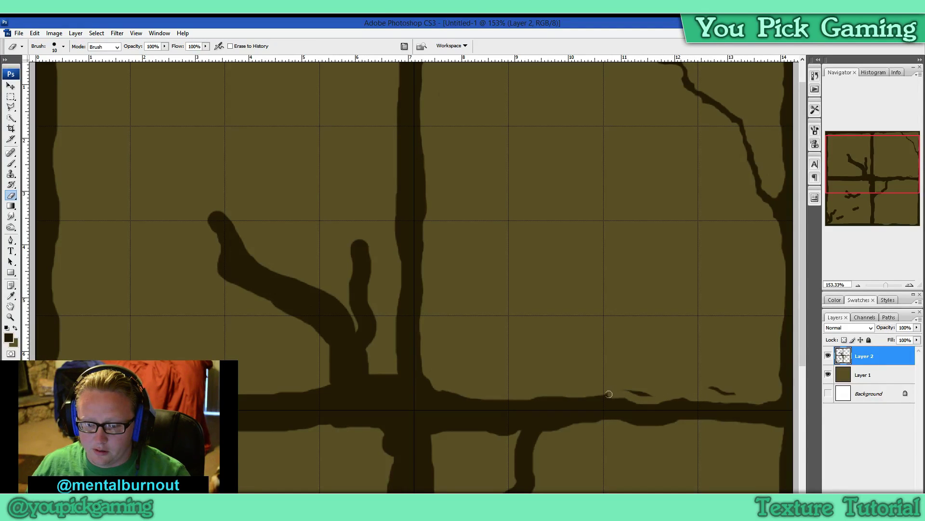
pyautogui.moveTo(608, 394); pyautogui.dragTo(584, 394)
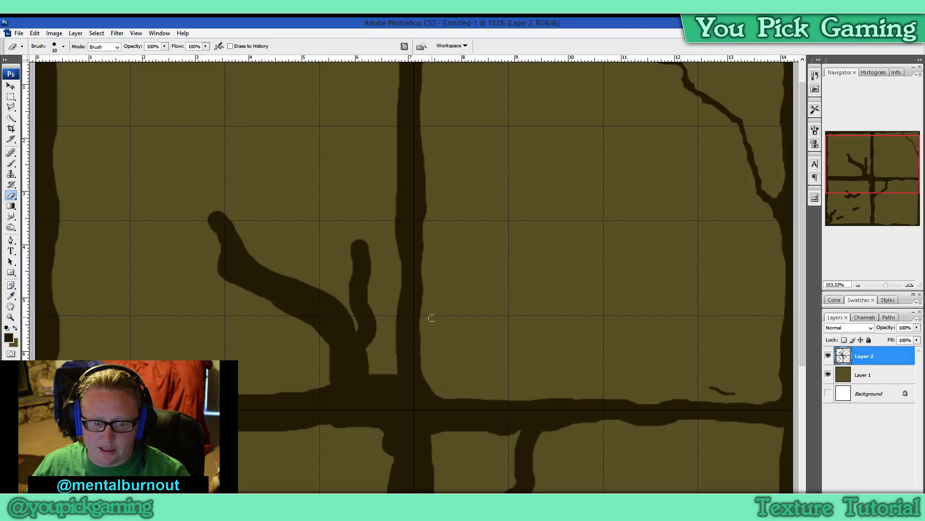
# - Erase between the branching crack's trunk and the central vertical line, and carve a small triangular opening at the trunk's base
pyautogui.scroll(-2, 467, 321)
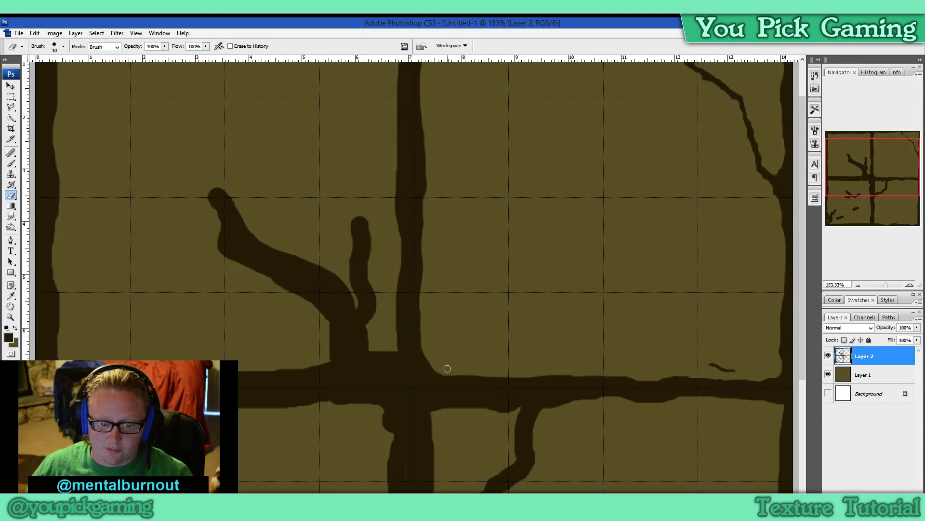
pyautogui.scroll(-3, 753, 334)
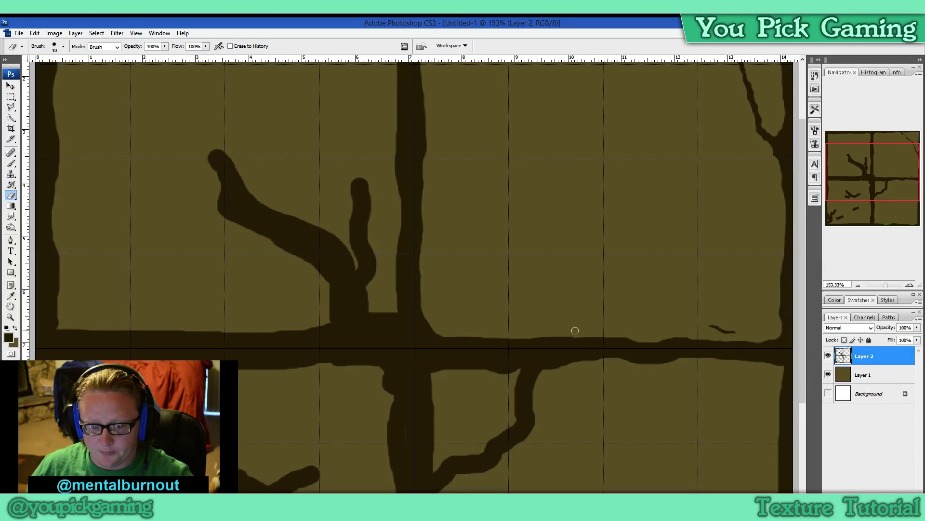
pyautogui.scroll(6, 424, 265)
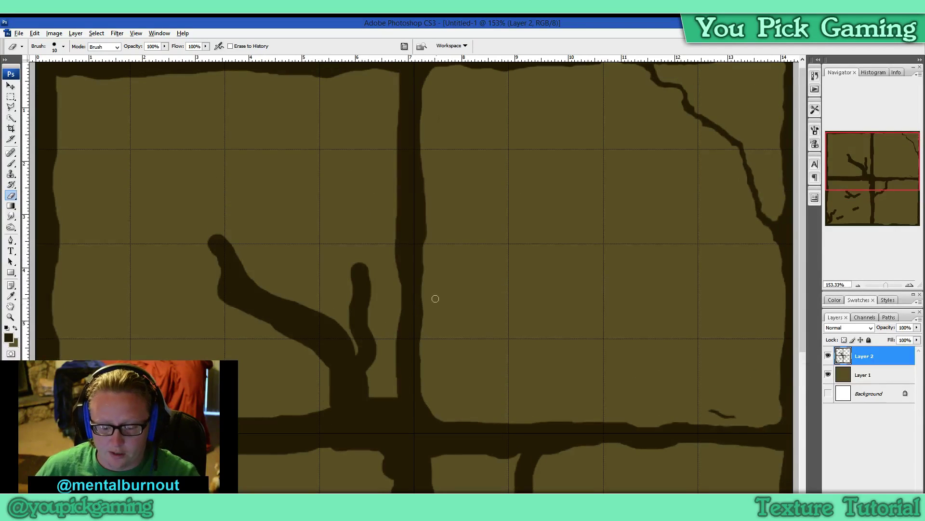
pyautogui.scroll(-6, 433, 298)
pyautogui.scroll(-1, 436, 298)
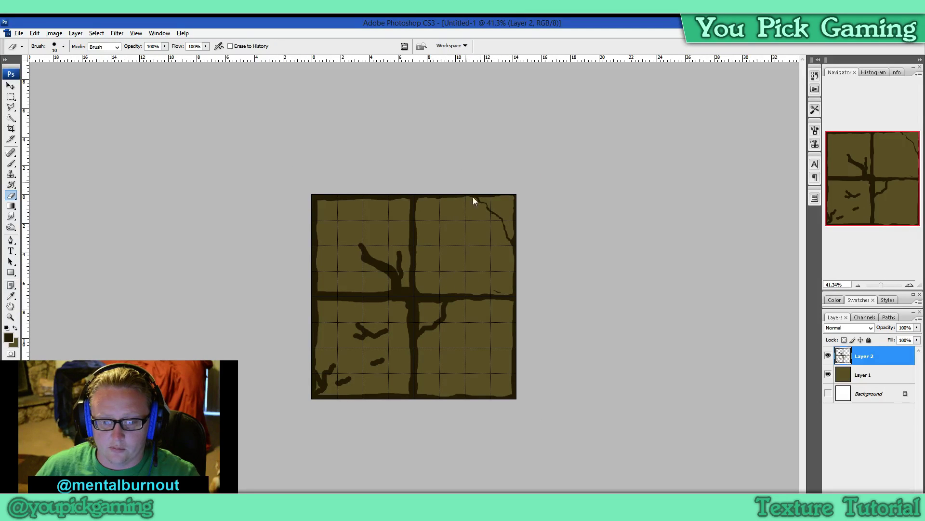
pyautogui.scroll(4, 413, 295)
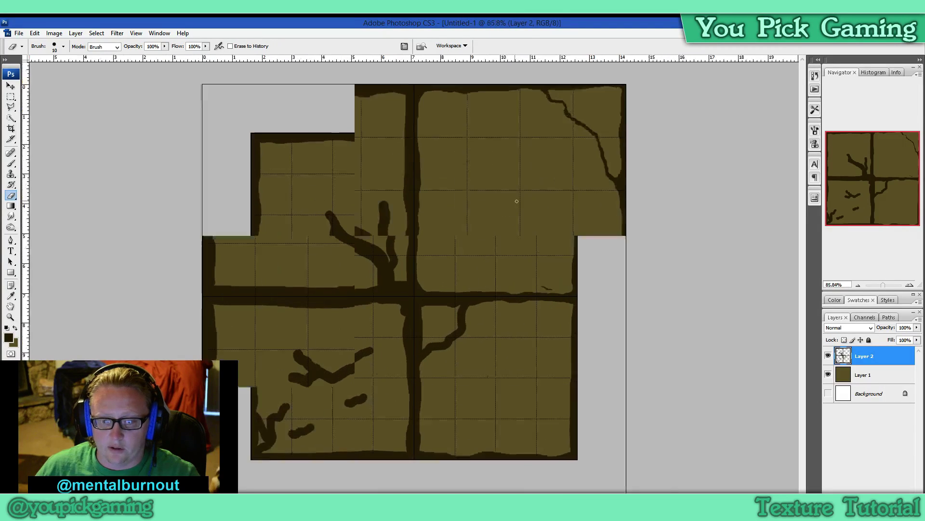
pyautogui.scroll(1, 641, 170)
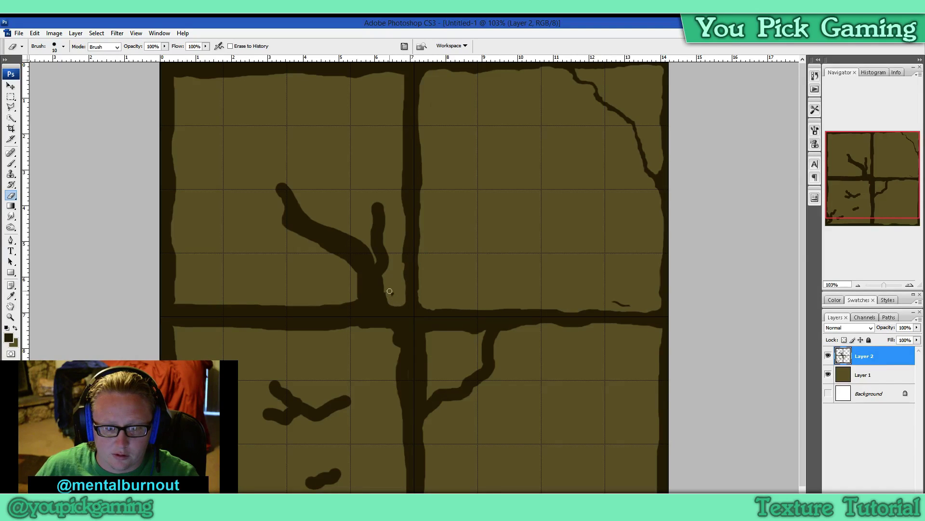
pyautogui.moveTo(388, 303); pyautogui.dragTo(385, 292)
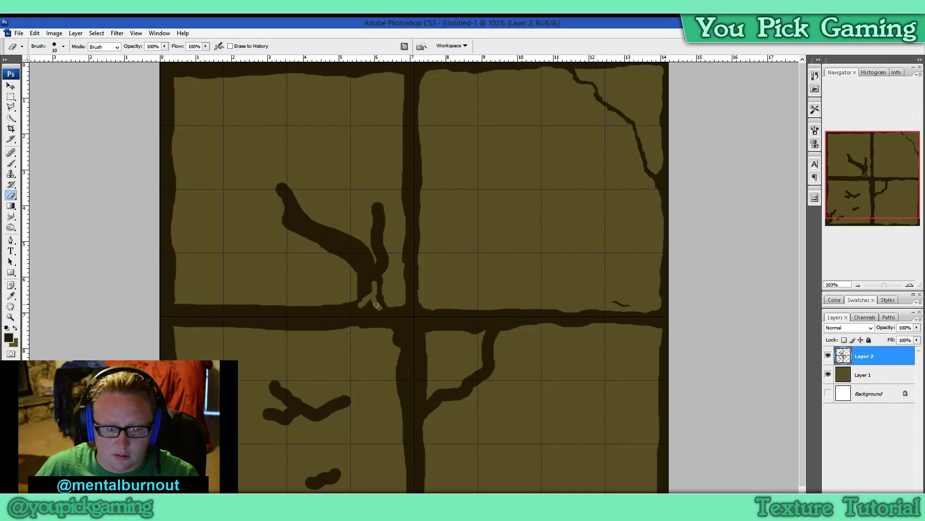
pyautogui.moveTo(365, 306); pyautogui.dragTo(375, 309)
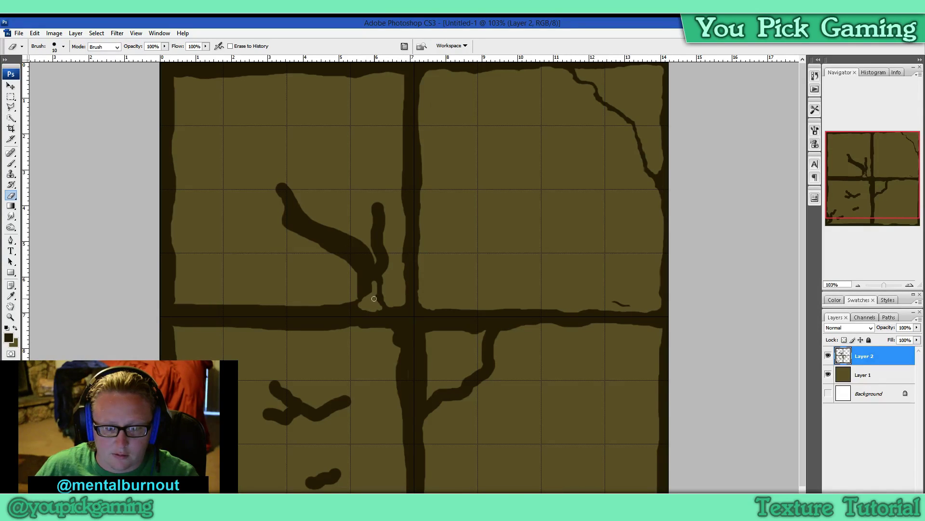
# - Thin the crack's short upright branch to a jagged, pointed line and carve uneven openings through the thick trunk beside it
pyautogui.scroll(3, 363, 301)
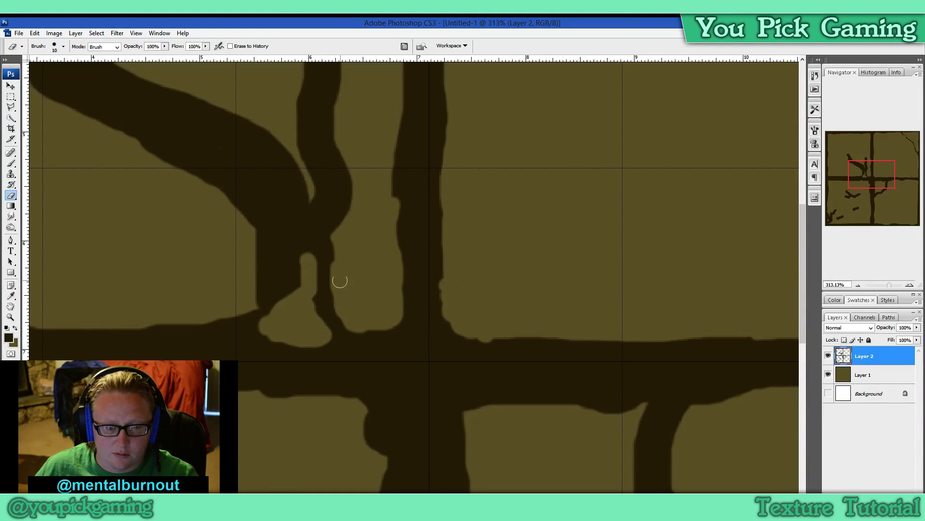
pyautogui.moveTo(335, 233)
pyautogui.mouseDown()
pyautogui.moveTo(350, 180)
pyautogui.moveTo(354, 200)
pyautogui.moveTo(352, 211)
pyautogui.moveTo(338, 127)
pyautogui.mouseUp()
pyautogui.scroll(5, 345, 190)
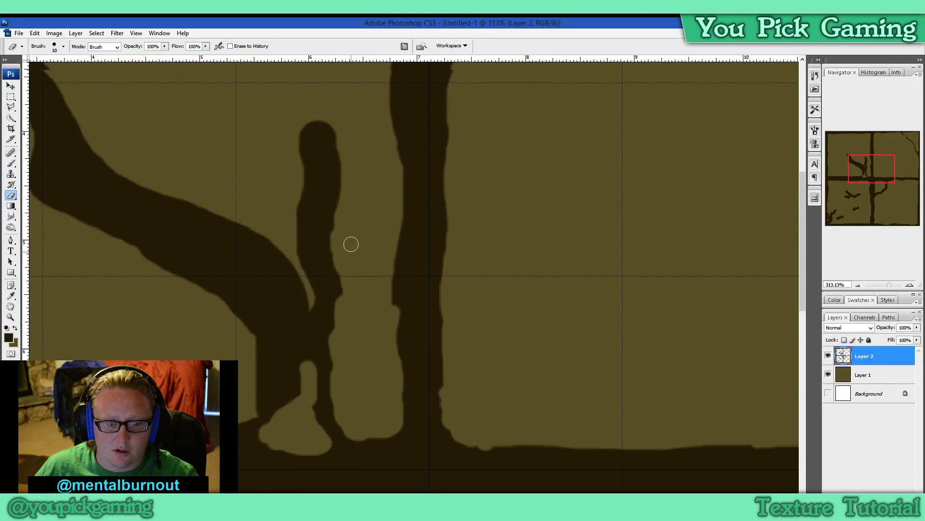
pyautogui.moveTo(351, 244)
pyautogui.mouseDown()
pyautogui.moveTo(337, 248)
pyautogui.moveTo(330, 186)
pyautogui.moveTo(305, 146)
pyautogui.moveTo(311, 136)
pyautogui.moveTo(330, 158)
pyautogui.moveTo(320, 130)
pyautogui.mouseUp()
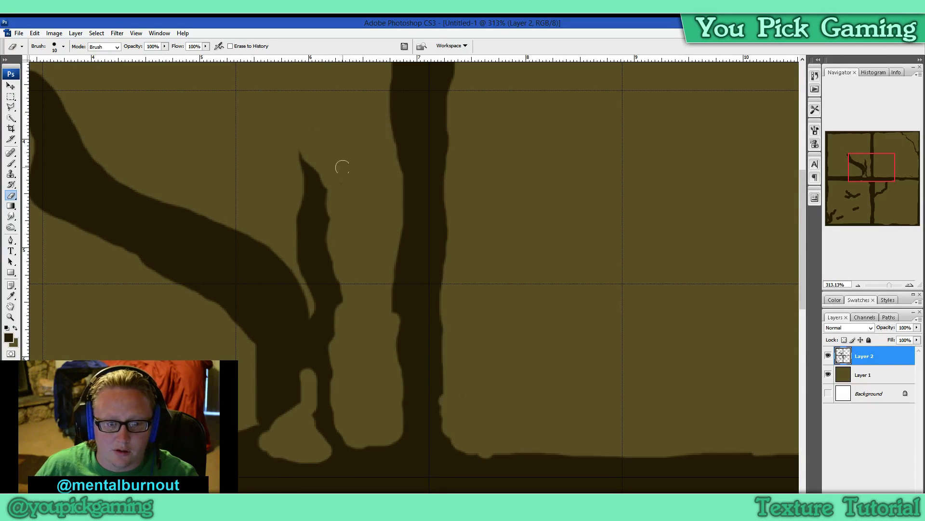
pyautogui.moveTo(302, 168)
pyautogui.mouseDown()
pyautogui.moveTo(306, 271)
pyautogui.moveTo(299, 253)
pyautogui.moveTo(318, 321)
pyautogui.moveTo(304, 353)
pyautogui.moveTo(310, 373)
pyautogui.moveTo(281, 388)
pyautogui.moveTo(281, 420)
pyautogui.moveTo(297, 393)
pyautogui.moveTo(262, 452)
pyautogui.moveTo(307, 454)
pyautogui.mouseUp()
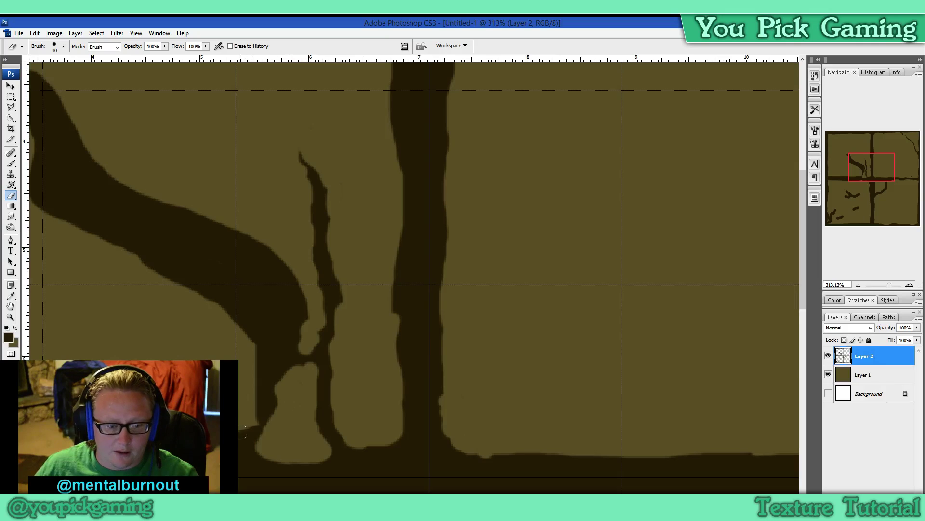
pyautogui.moveTo(242, 431)
pyautogui.mouseDown()
pyautogui.moveTo(259, 367)
pyautogui.moveTo(279, 348)
pyautogui.moveTo(283, 300)
pyautogui.moveTo(273, 291)
pyautogui.moveTo(271, 322)
pyautogui.moveTo(243, 357)
pyautogui.moveTo(255, 346)
pyautogui.moveTo(259, 266)
pyautogui.mouseUp()
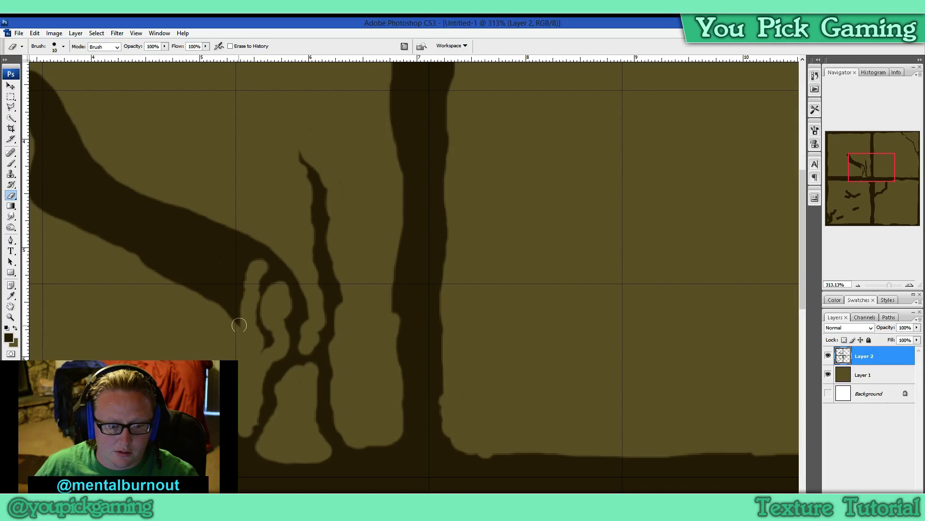
pyautogui.moveTo(239, 325)
pyautogui.mouseDown()
pyautogui.moveTo(244, 268)
pyautogui.moveTo(233, 275)
pyautogui.moveTo(236, 292)
pyautogui.mouseUp()
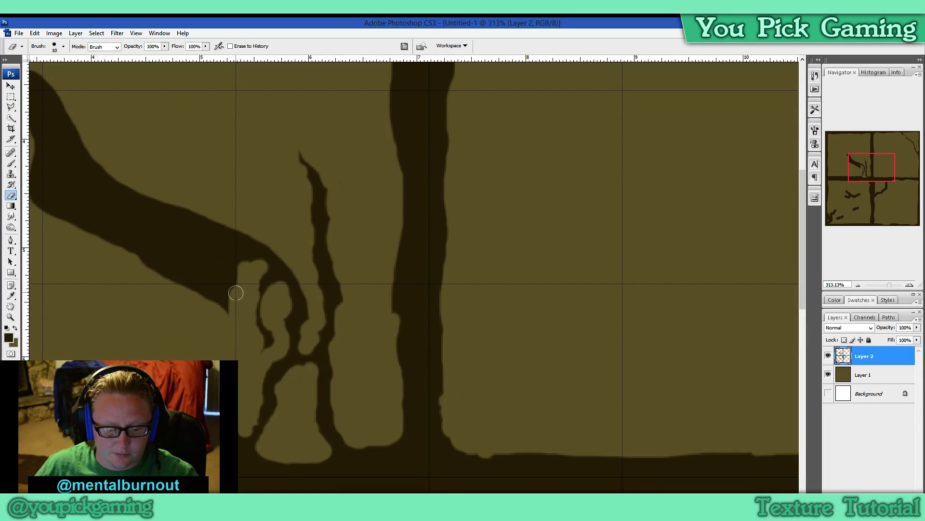
# - Split the crack's long left branch along its length and trim its lower part to a thin, detached sliver
pyautogui.scroll(-2, 236, 293)
pyautogui.moveTo(96, 198)
pyautogui.mouseDown()
pyautogui.moveTo(125, 235)
pyautogui.moveTo(228, 261)
pyautogui.mouseUp()
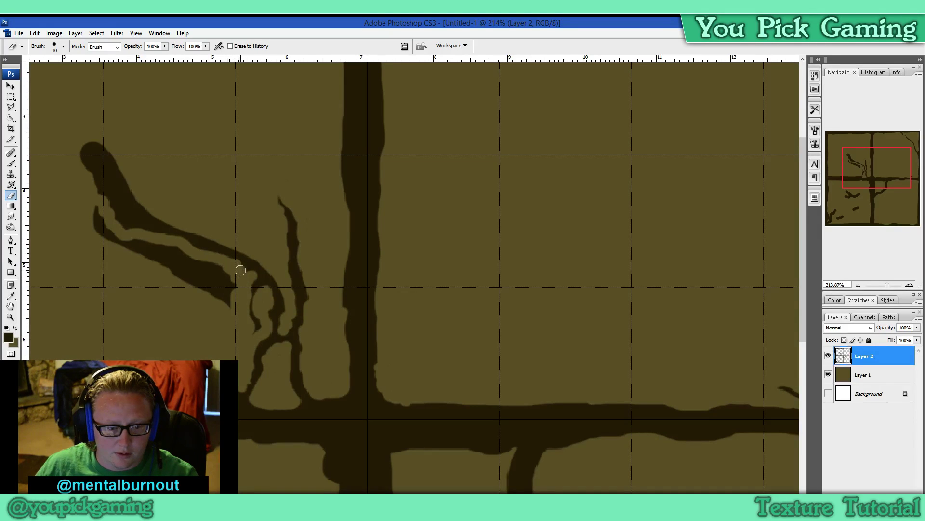
pyautogui.moveTo(240, 270)
pyautogui.mouseDown()
pyautogui.moveTo(227, 286)
pyautogui.moveTo(216, 270)
pyautogui.moveTo(129, 240)
pyautogui.mouseUp()
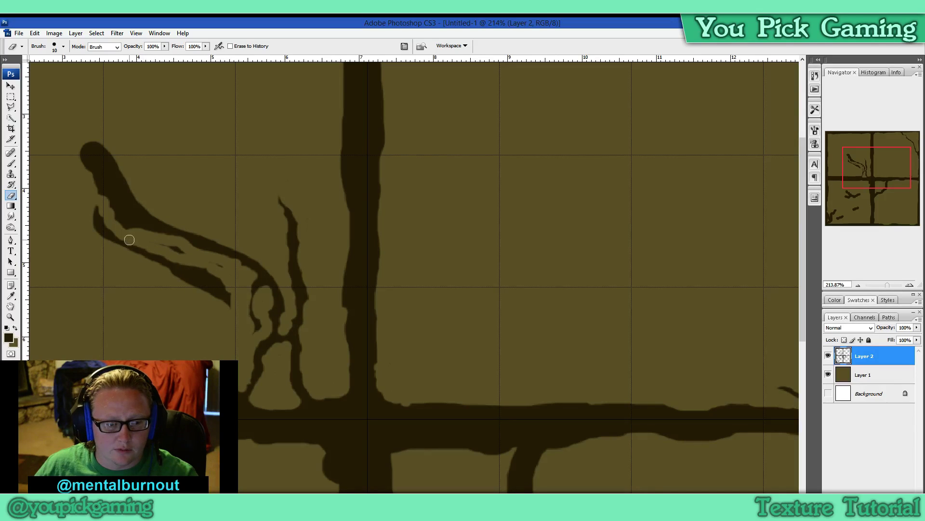
pyautogui.moveTo(91, 211)
pyautogui.mouseDown()
pyautogui.moveTo(115, 238)
pyautogui.moveTo(93, 217)
pyautogui.moveTo(98, 237)
pyautogui.moveTo(115, 247)
pyautogui.moveTo(89, 225)
pyautogui.moveTo(160, 281)
pyautogui.moveTo(132, 243)
pyautogui.moveTo(112, 245)
pyautogui.moveTo(152, 262)
pyautogui.moveTo(117, 241)
pyautogui.moveTo(142, 259)
pyautogui.moveTo(162, 245)
pyautogui.moveTo(228, 270)
pyautogui.moveTo(155, 262)
pyautogui.moveTo(158, 274)
pyautogui.moveTo(220, 302)
pyautogui.mouseUp()
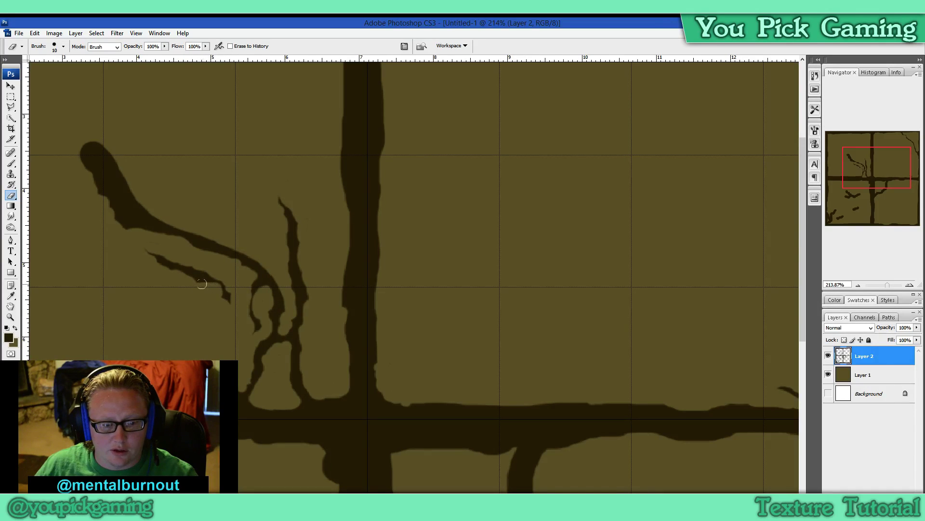
# - Thin the crack's long left branch to a jagged line and split its thick, rounded upper end into a separate pointed sliver
pyautogui.moveTo(166, 278)
pyautogui.mouseDown()
pyautogui.moveTo(169, 268)
pyautogui.moveTo(207, 296)
pyautogui.mouseUp()
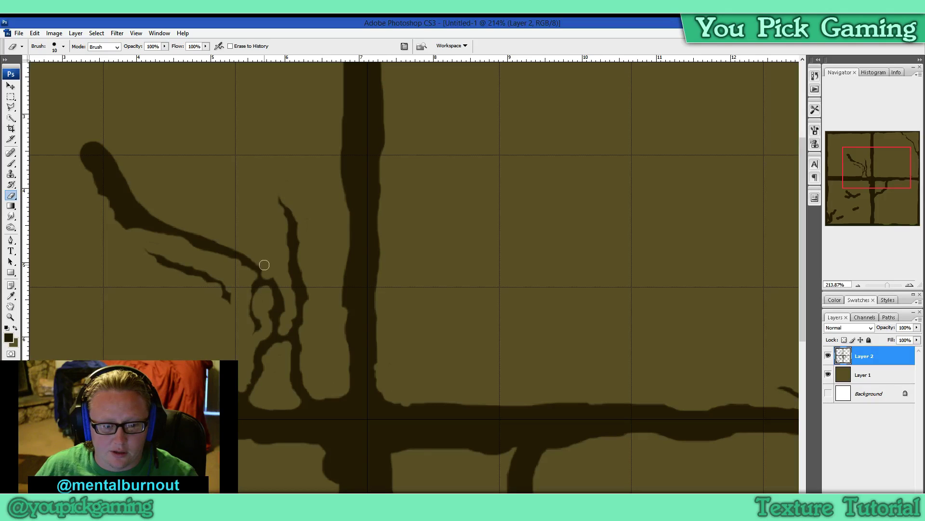
pyautogui.scroll(-2, 271, 274)
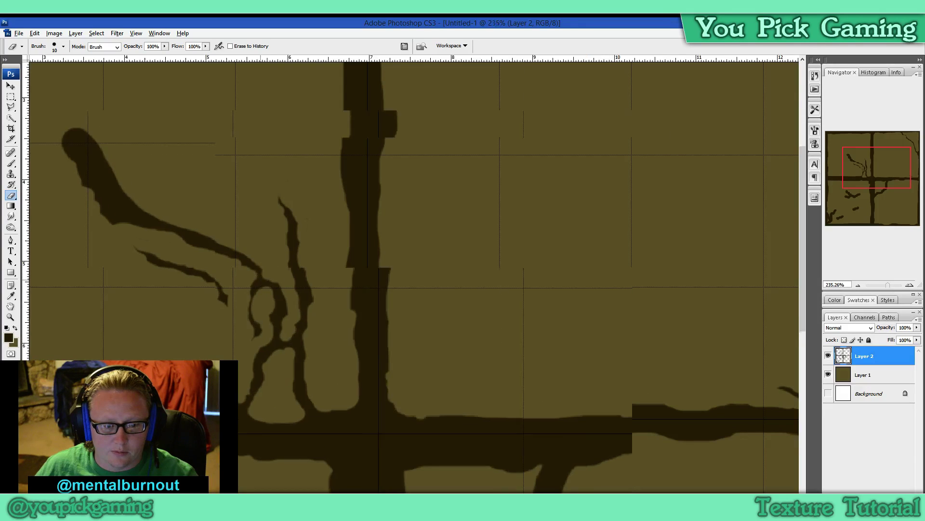
pyautogui.scroll(2, 262, 287)
pyautogui.scroll(-3, 260, 287)
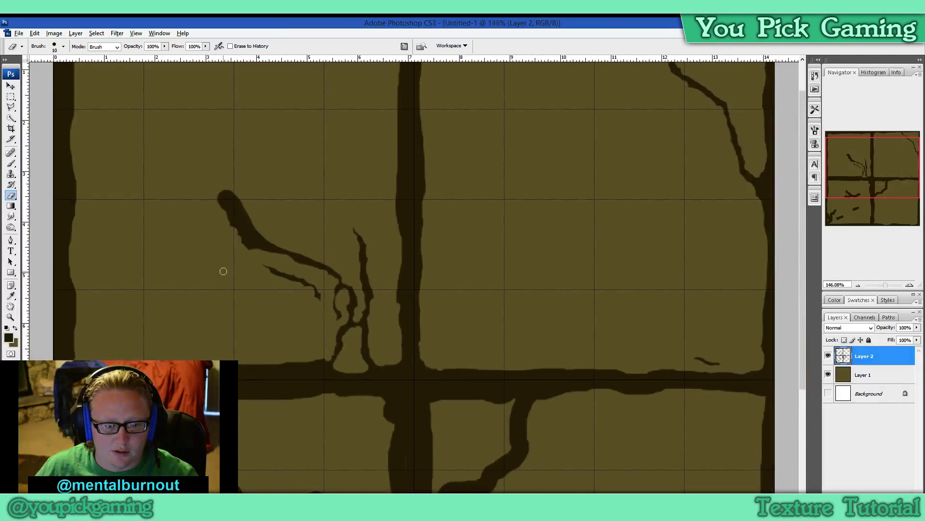
pyautogui.scroll(-1, 223, 271)
pyautogui.scroll(3, 289, 284)
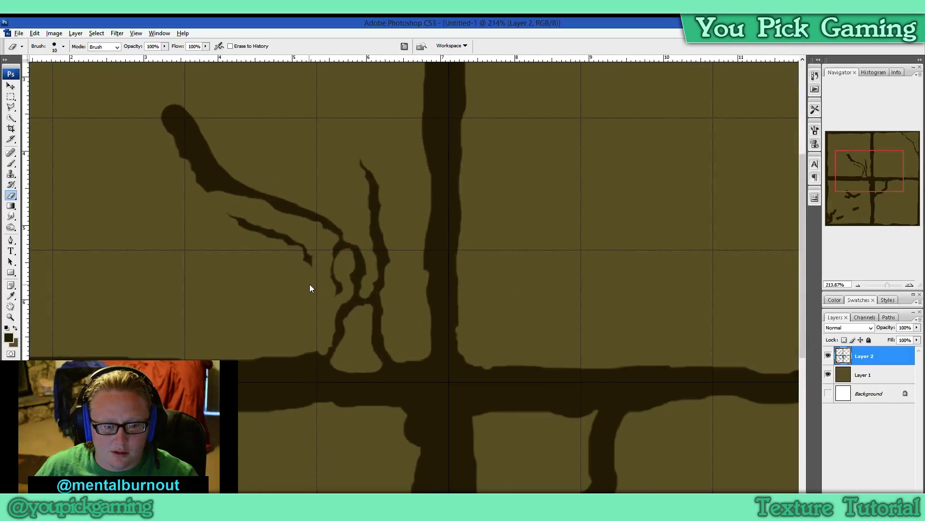
pyautogui.scroll(1, 310, 285)
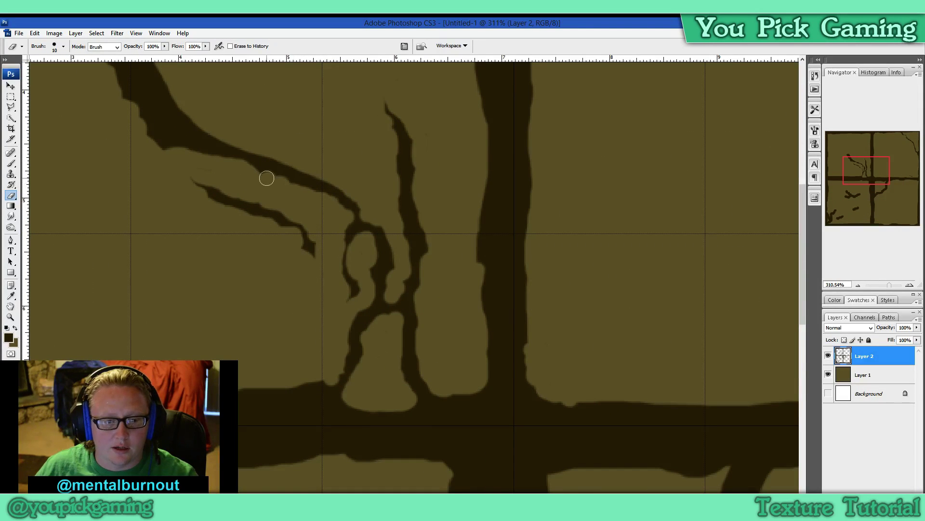
pyautogui.scroll(3, 192, 163)
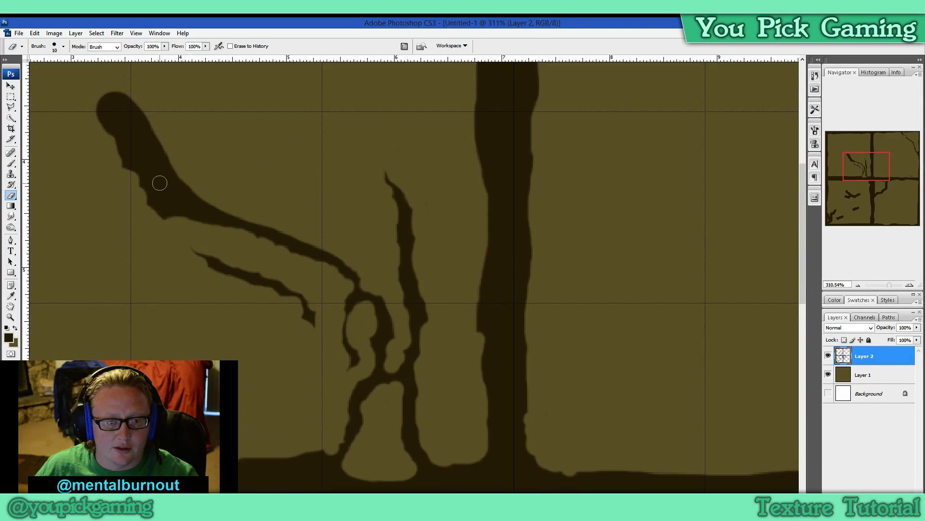
pyautogui.moveTo(156, 200)
pyautogui.mouseDown()
pyautogui.moveTo(133, 104)
pyautogui.moveTo(124, 90)
pyautogui.moveTo(120, 105)
pyautogui.moveTo(102, 89)
pyautogui.moveTo(97, 101)
pyautogui.moveTo(121, 171)
pyautogui.moveTo(146, 204)
pyautogui.mouseUp()
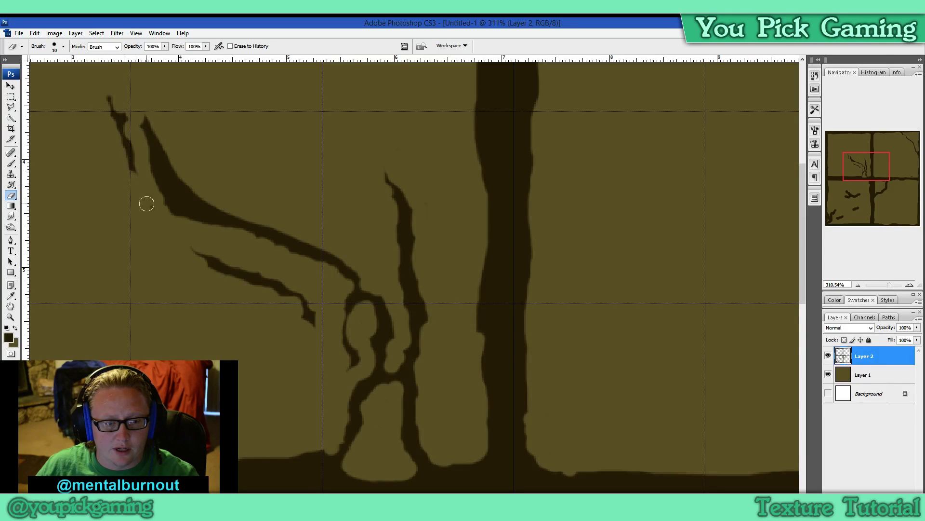
pyautogui.moveTo(139, 129)
pyautogui.mouseDown()
pyautogui.moveTo(162, 214)
pyautogui.moveTo(187, 232)
pyautogui.moveTo(212, 227)
pyautogui.moveTo(178, 209)
pyautogui.moveTo(202, 193)
pyautogui.moveTo(181, 182)
pyautogui.moveTo(172, 153)
pyautogui.moveTo(179, 206)
pyautogui.moveTo(170, 209)
pyautogui.mouseUp()
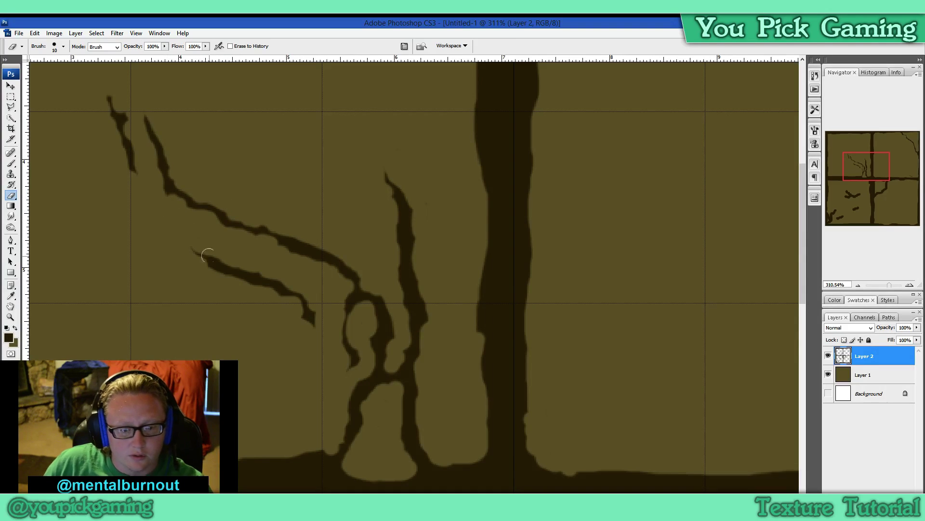
pyautogui.moveTo(295, 253); pyautogui.dragTo(320, 273)
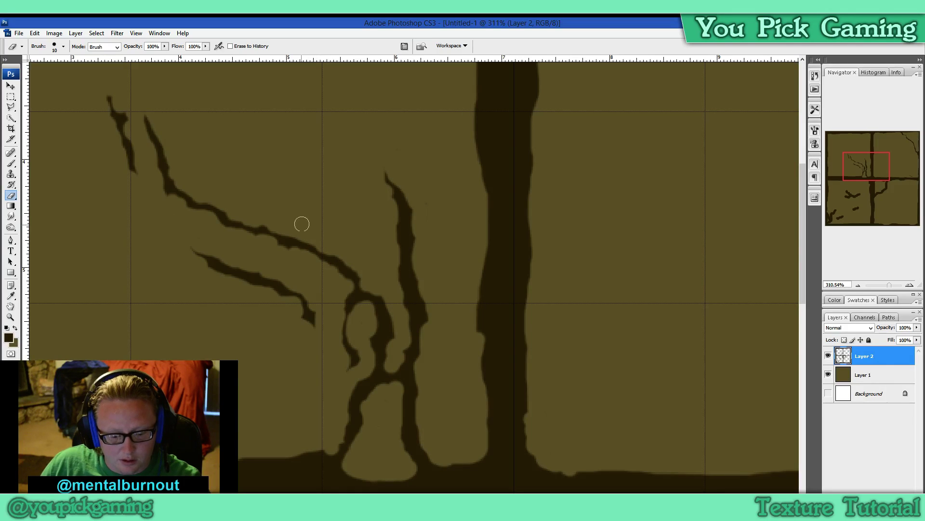
# - Erase the lower left side of the vertical grout between the two upper tiles and trim the bulge on its right side
pyautogui.hotkey('ctrl', '0')
pyautogui.scroll(-1, 305, 284)
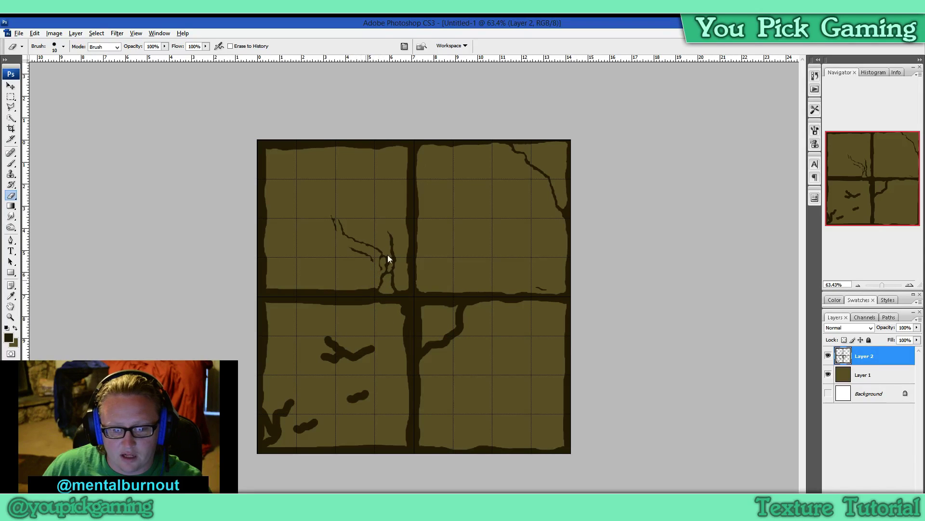
pyautogui.scroll(4, 378, 281)
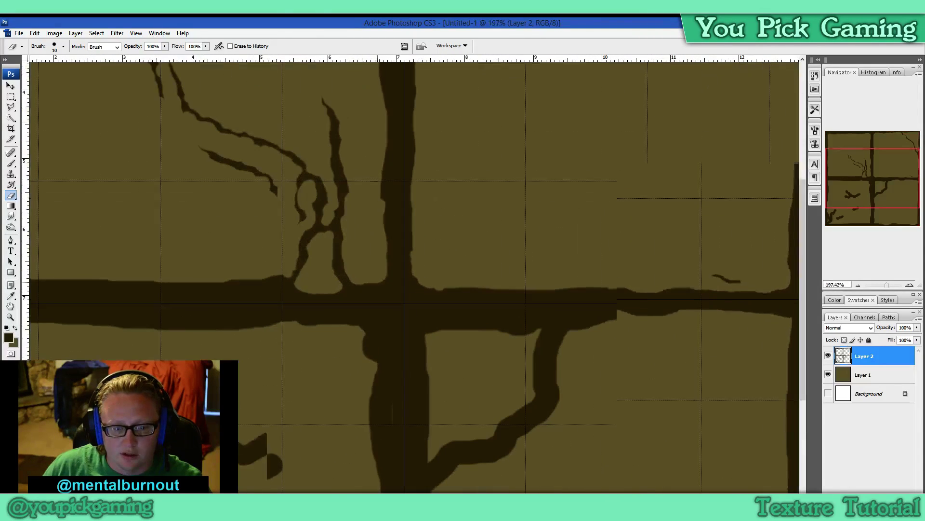
pyautogui.scroll(2, 314, 275)
pyautogui.scroll(5, 325, 286)
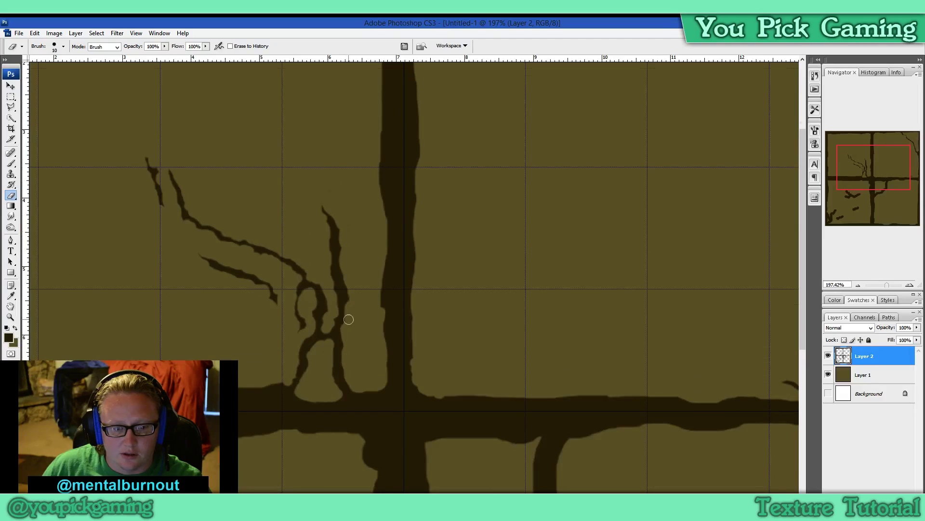
pyautogui.scroll(1, 358, 355)
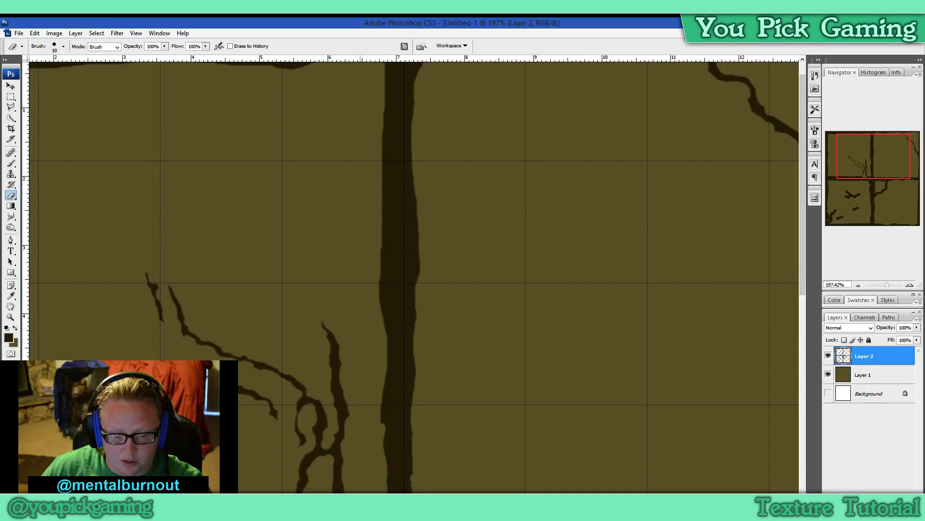
pyautogui.moveTo(390, 492)
pyautogui.mouseDown()
pyautogui.moveTo(381, 405)
pyautogui.moveTo(392, 352)
pyautogui.moveTo(386, 286)
pyautogui.moveTo(373, 342)
pyautogui.moveTo(378, 314)
pyautogui.moveTo(384, 359)
pyautogui.moveTo(390, 321)
pyautogui.mouseUp()
pyautogui.moveTo(390, 365)
pyautogui.mouseDown()
pyautogui.moveTo(384, 437)
pyautogui.moveTo(378, 345)
pyautogui.mouseUp()
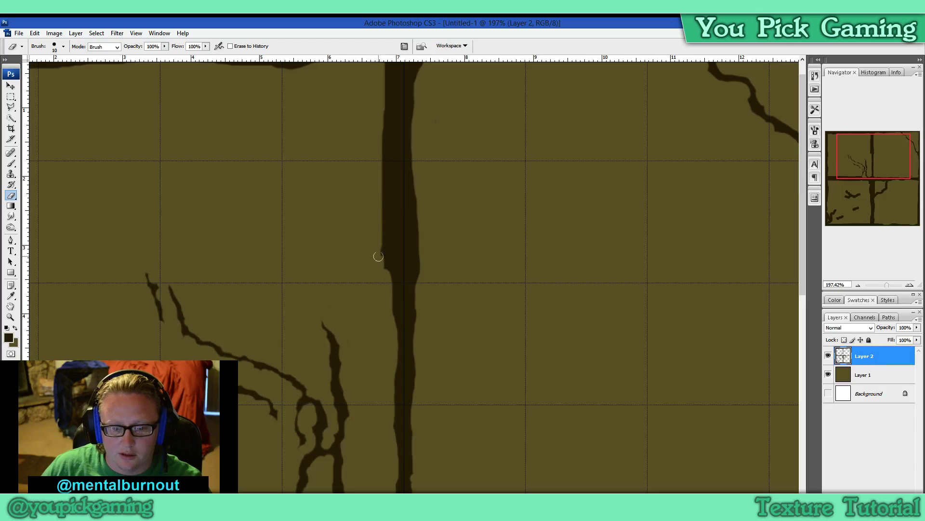
pyautogui.scroll(1, 382, 355)
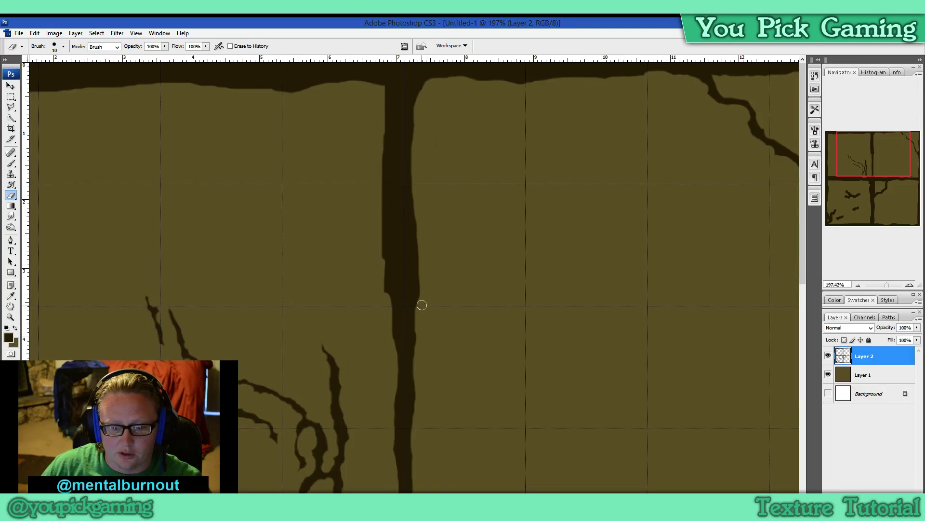
pyautogui.moveTo(421, 290); pyautogui.dragTo(419, 236)
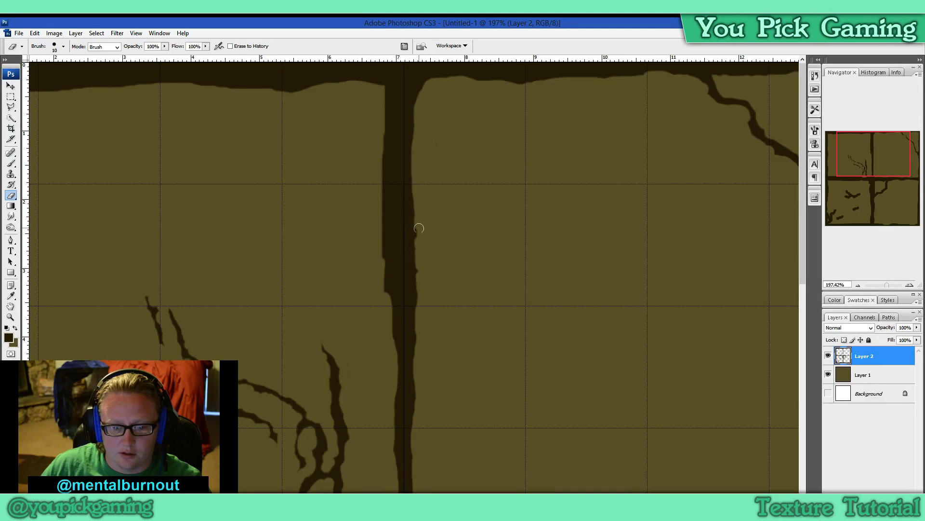
# - Narrow the remaining vertical grout along the upper-left tile's right edge up to the top, and extend the tile's upper-right corner
pyautogui.moveTo(378, 321)
pyautogui.mouseDown()
pyautogui.moveTo(394, 275)
pyautogui.moveTo(376, 234)
pyautogui.mouseUp()
pyautogui.moveTo(384, 287)
pyautogui.mouseDown()
pyautogui.moveTo(381, 178)
pyautogui.moveTo(394, 302)
pyautogui.moveTo(390, 355)
pyautogui.moveTo(376, 370)
pyautogui.mouseUp()
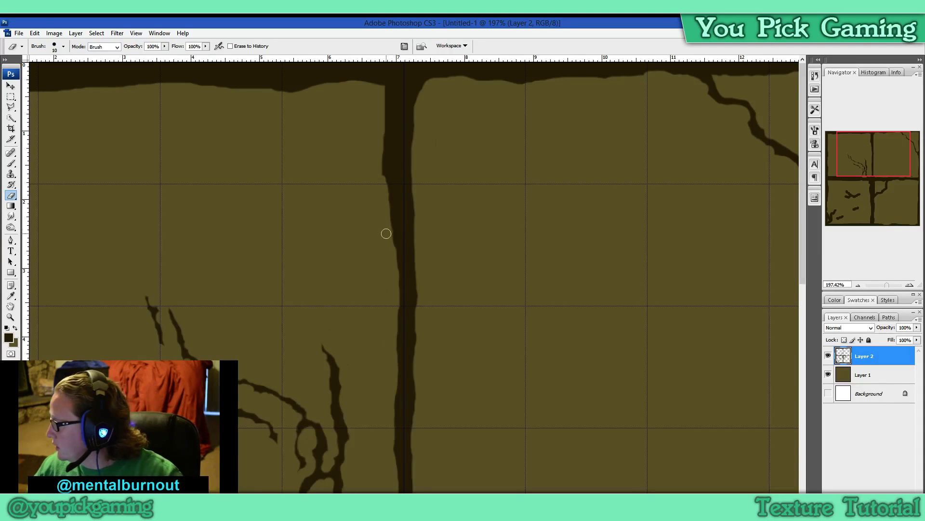
pyautogui.moveTo(388, 241); pyautogui.dragTo(389, 71)
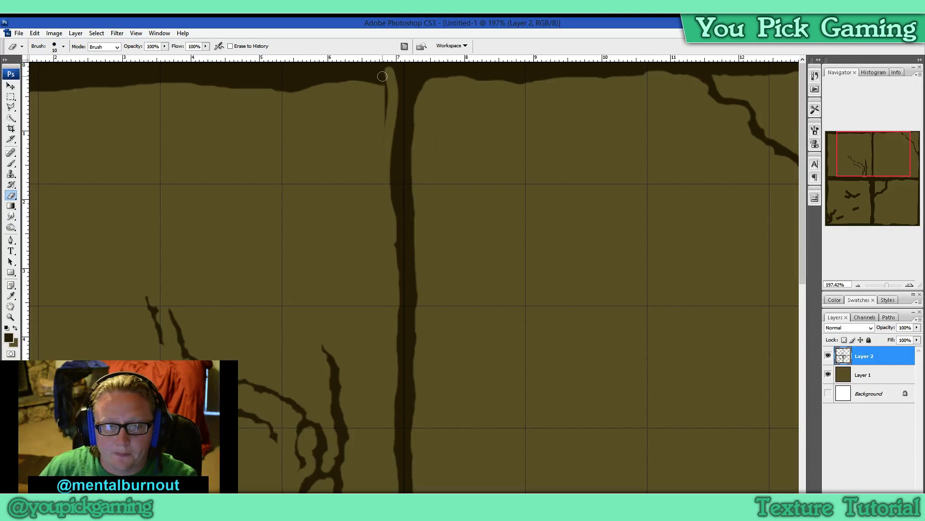
pyautogui.moveTo(383, 71)
pyautogui.mouseDown()
pyautogui.moveTo(310, 86)
pyautogui.moveTo(380, 75)
pyautogui.moveTo(351, 81)
pyautogui.moveTo(383, 84)
pyautogui.moveTo(384, 126)
pyautogui.moveTo(377, 82)
pyautogui.mouseUp()
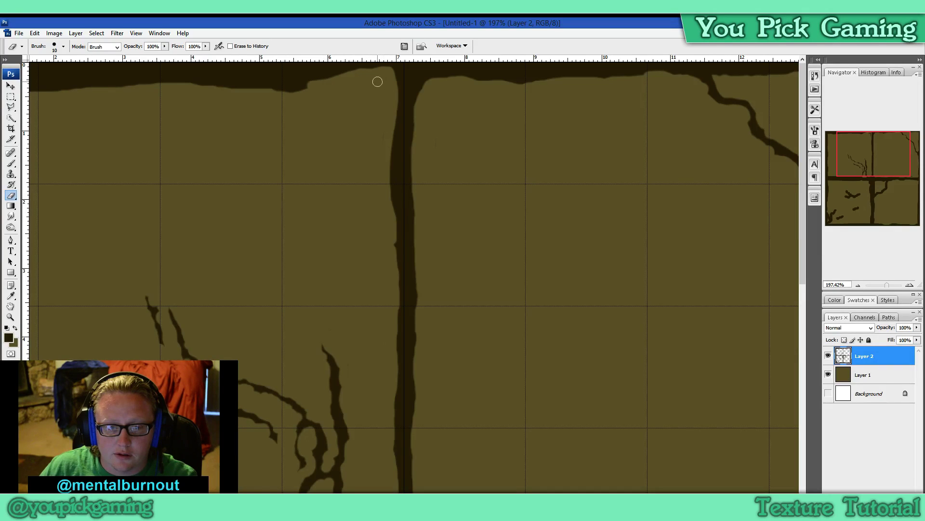
pyautogui.moveTo(388, 133); pyautogui.dragTo(392, 206)
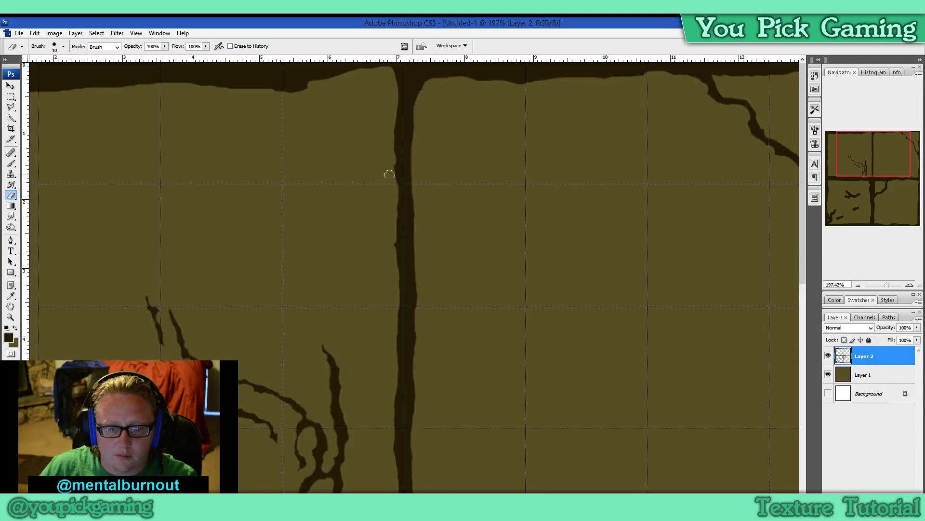
# - Erase along the upper-left tile's top edge to thin the border grout, continuing around its upper-left corner
pyautogui.moveTo(351, 85)
pyautogui.mouseDown()
pyautogui.moveTo(360, 76)
pyautogui.moveTo(199, 87)
pyautogui.moveTo(266, 88)
pyautogui.moveTo(347, 84)
pyautogui.moveTo(306, 76)
pyautogui.moveTo(111, 87)
pyautogui.mouseUp()
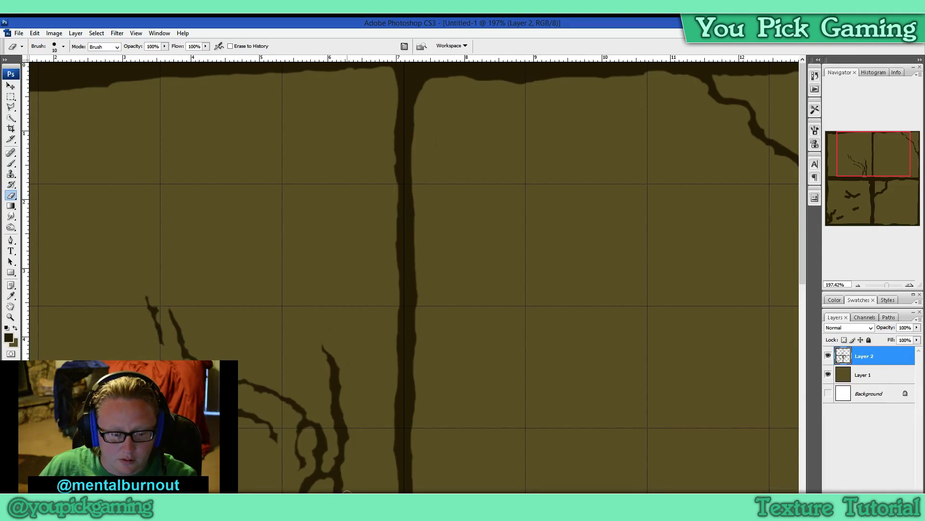
pyautogui.hscroll(-5, 369, 82)
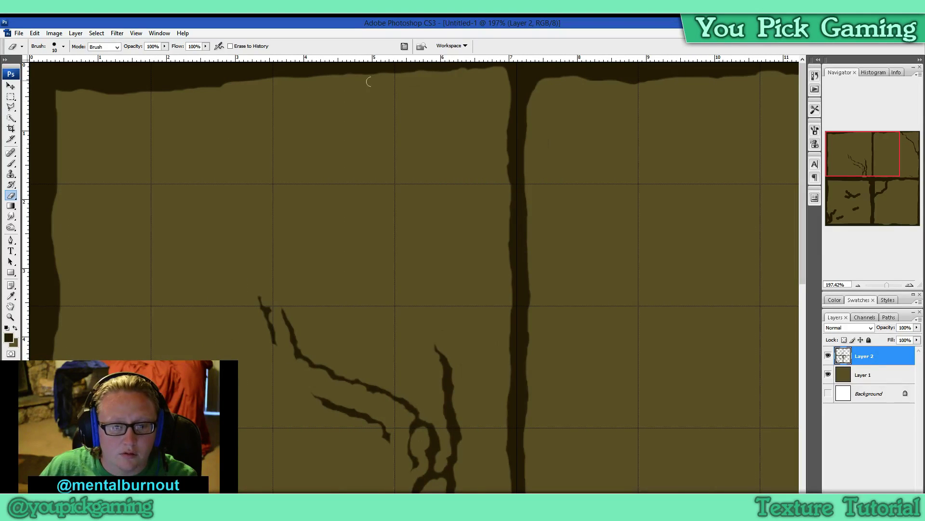
pyautogui.moveTo(369, 82); pyautogui.dragTo(121, 81)
pyautogui.moveTo(228, 90); pyautogui.dragTo(157, 88)
pyautogui.moveTo(216, 79)
pyautogui.mouseDown()
pyautogui.moveTo(55, 85)
pyautogui.moveTo(53, 102)
pyautogui.moveTo(69, 90)
pyautogui.moveTo(157, 87)
pyautogui.moveTo(98, 96)
pyautogui.moveTo(217, 79)
pyautogui.moveTo(115, 80)
pyautogui.moveTo(55, 95)
pyautogui.moveTo(52, 202)
pyautogui.mouseUp()
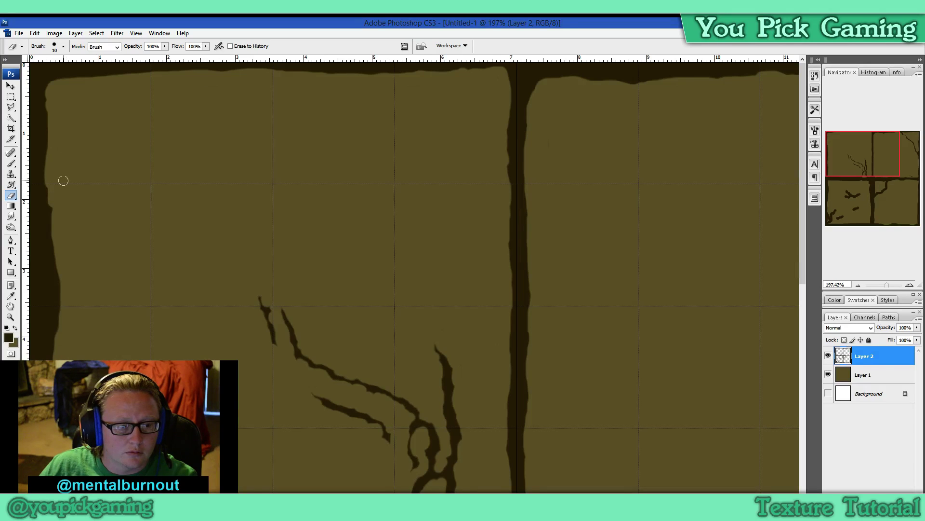
# - Thin the outer grout along the upper-left tile's left edge to an uneven strip and touch up the tile's upper-left corner
pyautogui.scroll(-1, 64, 181)
pyautogui.moveTo(56, 143); pyautogui.dragTo(41, 352)
pyautogui.moveTo(60, 213)
pyautogui.mouseDown()
pyautogui.moveTo(46, 335)
pyautogui.moveTo(48, 300)
pyautogui.mouseUp()
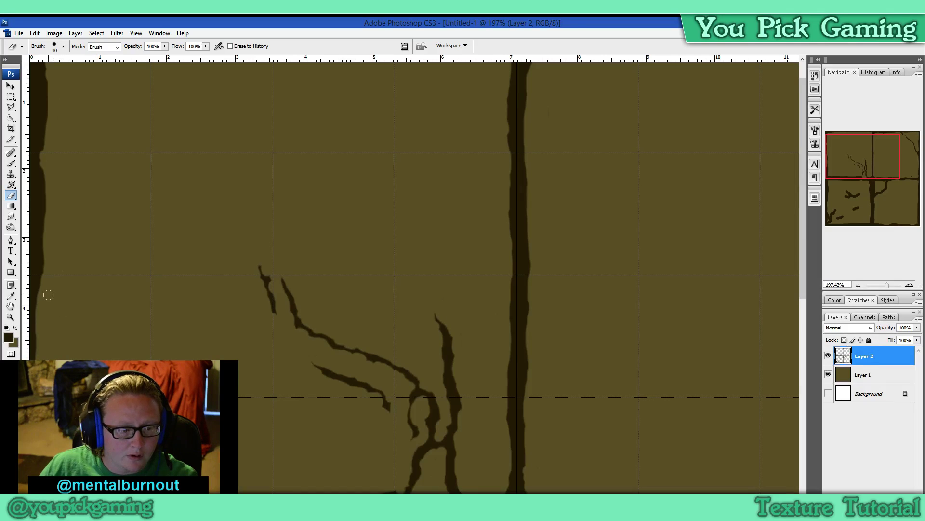
pyautogui.moveTo(46, 262); pyautogui.dragTo(47, 71)
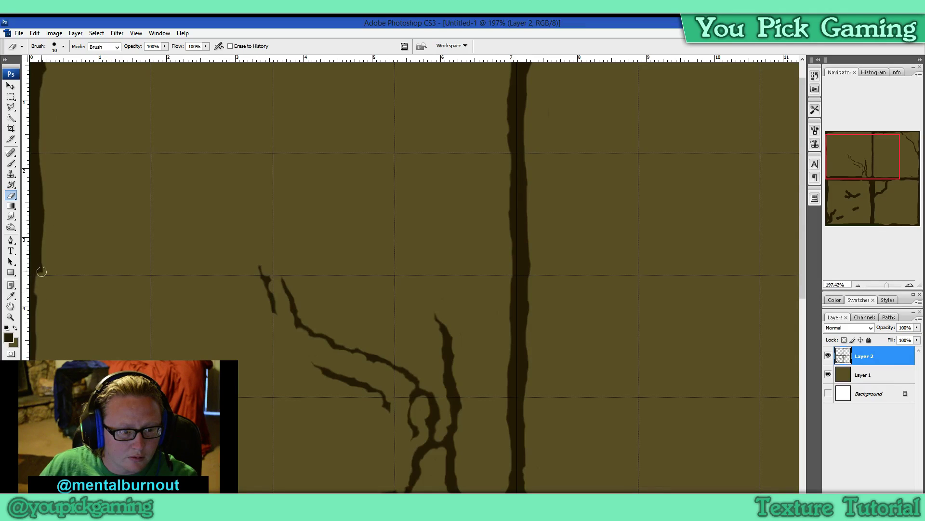
pyautogui.scroll(1, 73, 261)
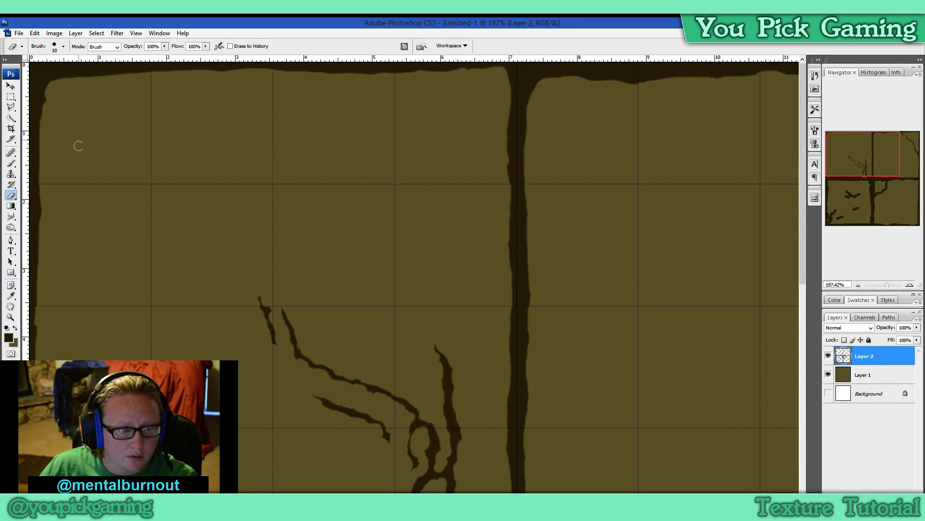
pyautogui.moveTo(46, 80); pyautogui.dragTo(122, 80)
# - Erase along the upper-left tile's bottom edge, left of the branching crack, to narrow the horizontal grout with a slightly rough outline
pyautogui.scroll(-3, 145, 203)
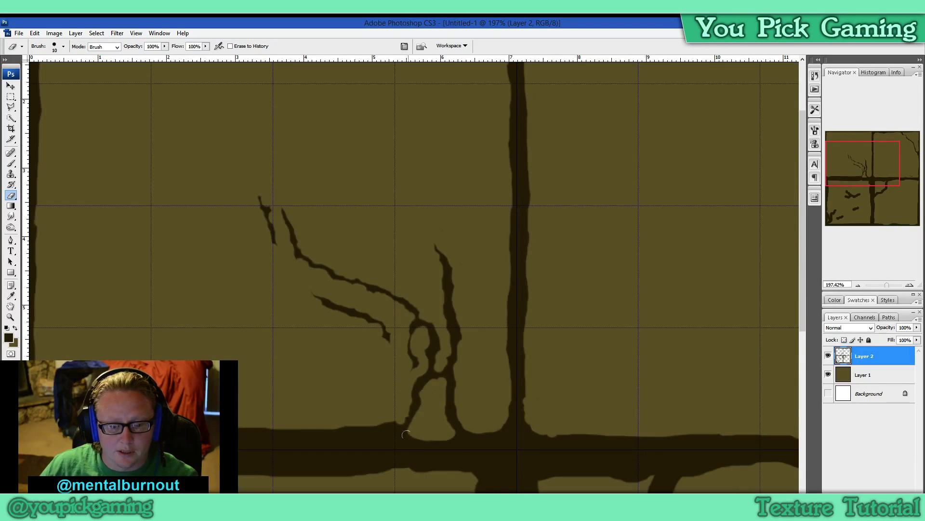
pyautogui.moveTo(385, 423); pyautogui.dragTo(270, 429)
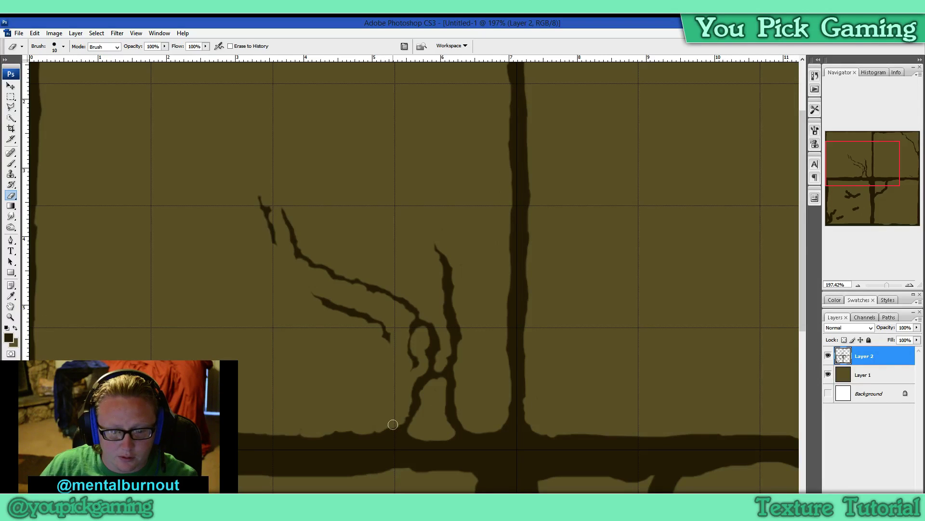
pyautogui.moveTo(393, 424); pyautogui.dragTo(295, 433)
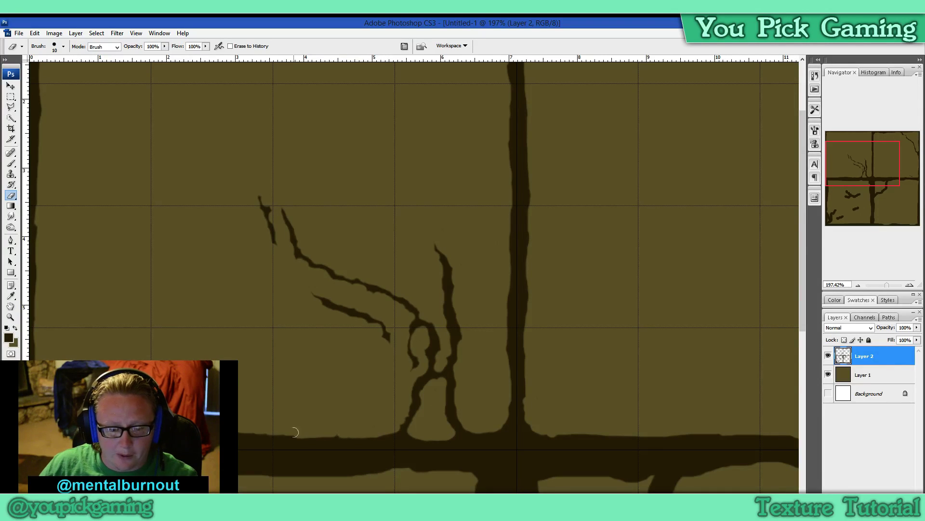
# - Crop the canvas to the upper-right tile, from the midpoint of the top edge to the midpoint of the right edge
pyautogui.scroll(-3, 299, 347)
pyautogui.scroll(-5, 316, 341)
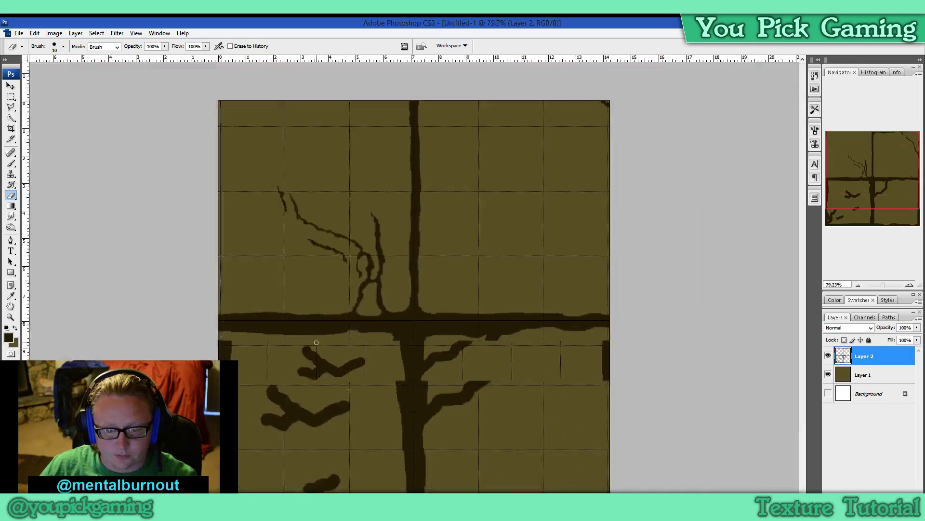
pyautogui.scroll(-2, 316, 342)
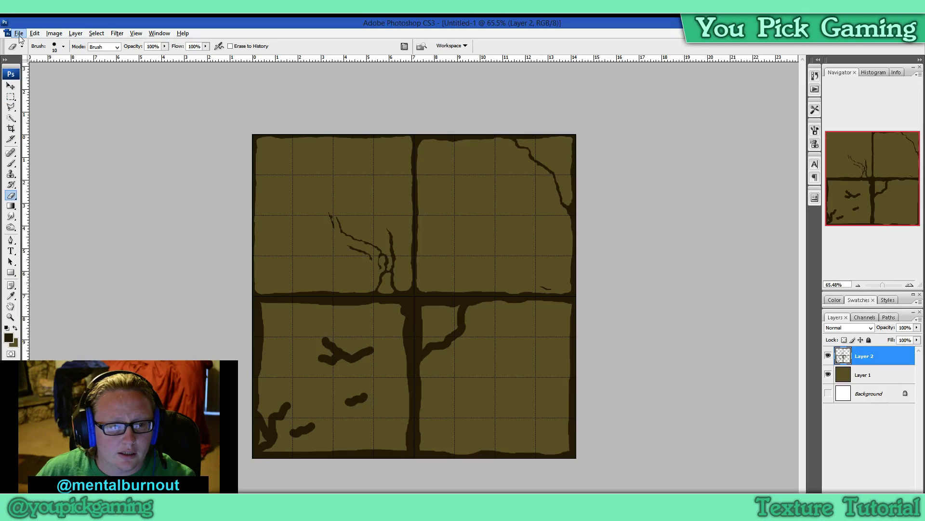
pyautogui.click(10, 129)
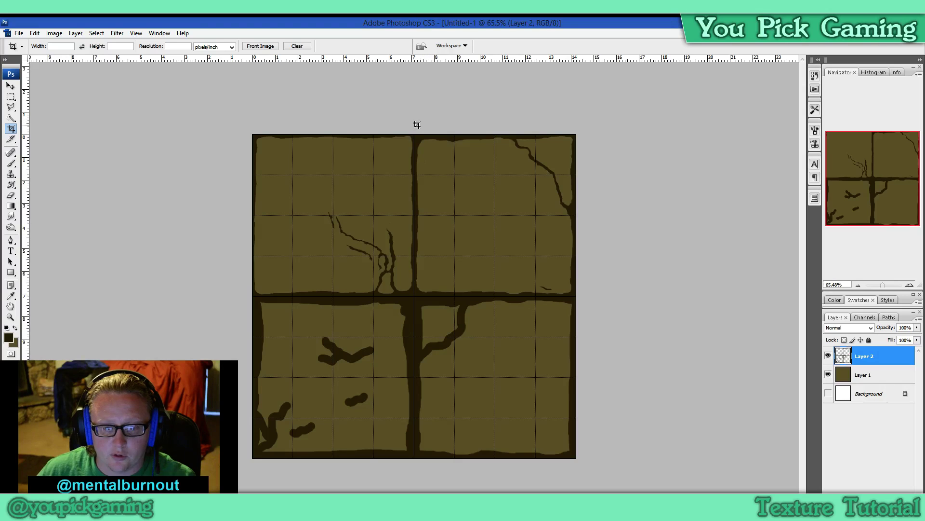
pyautogui.moveTo(414, 135); pyautogui.dragTo(576, 296)
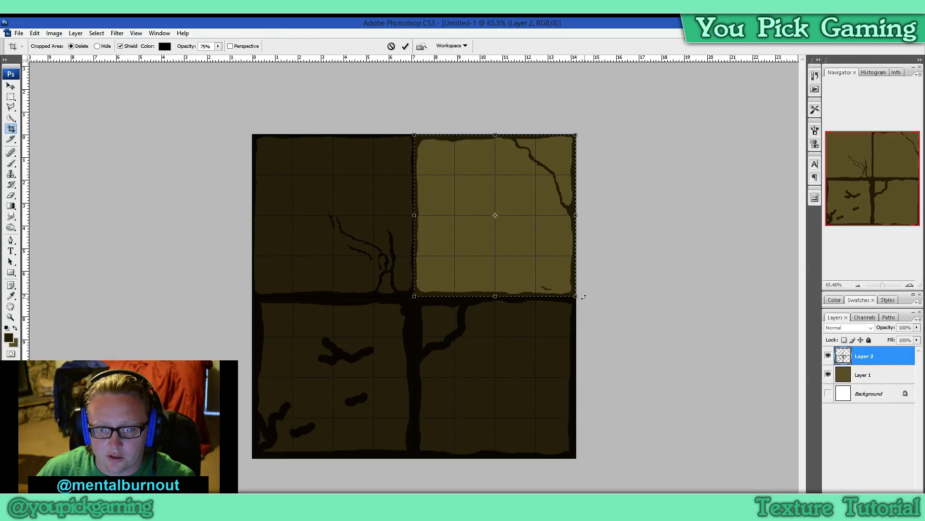
pyautogui.click(405, 46)
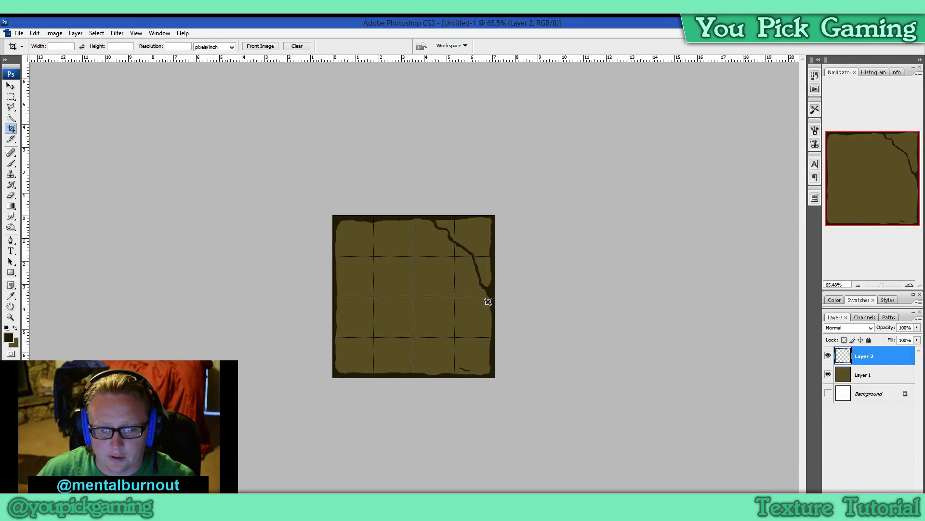
pyautogui.scroll(2, 438, 309)
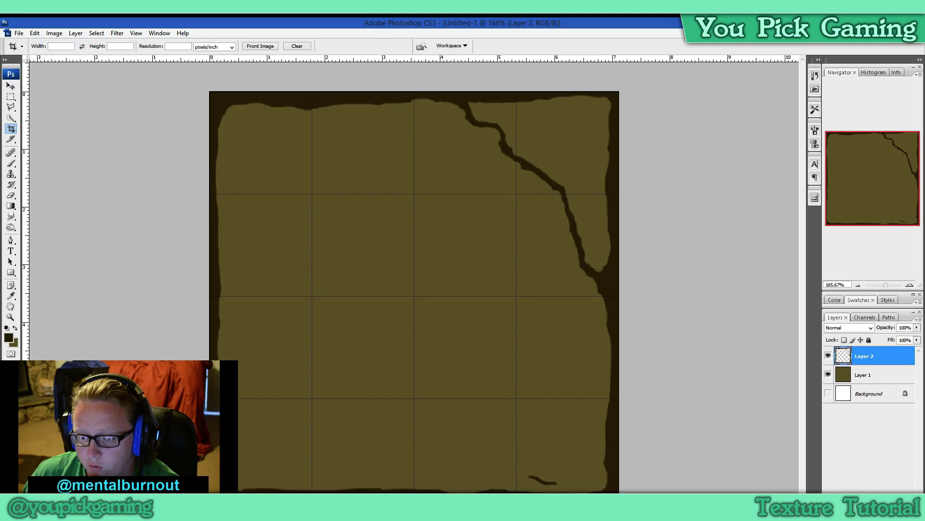
# - Add a new layer above Layer 2, set the foreground to the light greyish tan 9f977c, and activate the Brush tool
pyautogui.hotkey('ctrl', 'shift', 'alt', 'n')
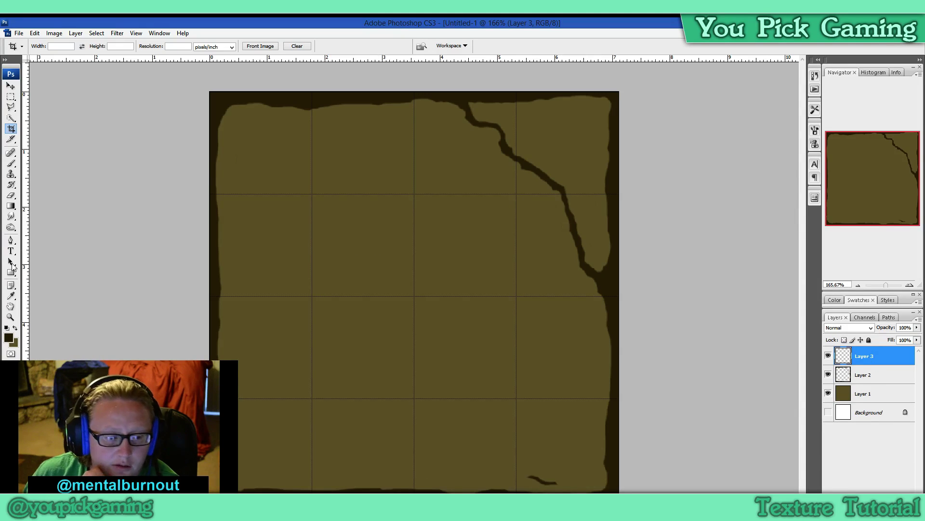
pyautogui.click(15, 328)
pyautogui.click(10, 338)
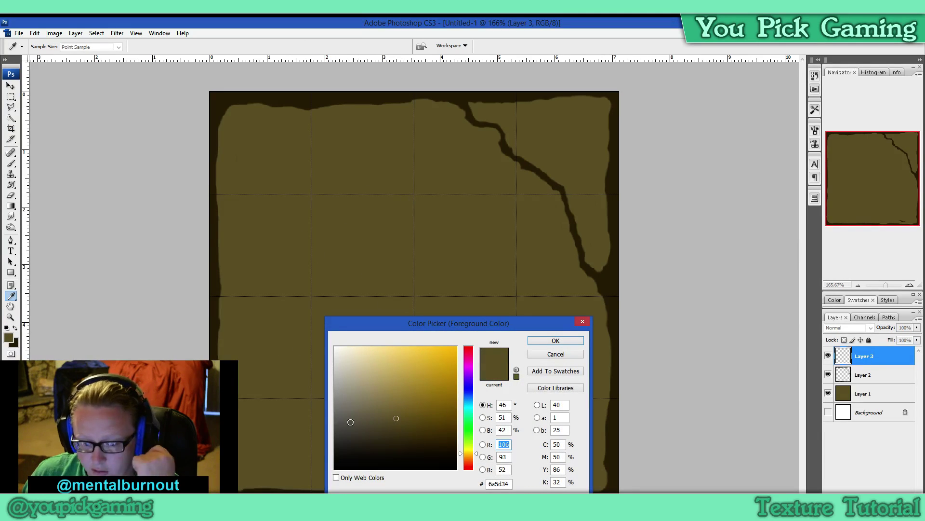
pyautogui.moveTo(397, 419); pyautogui.dragTo(370, 399)
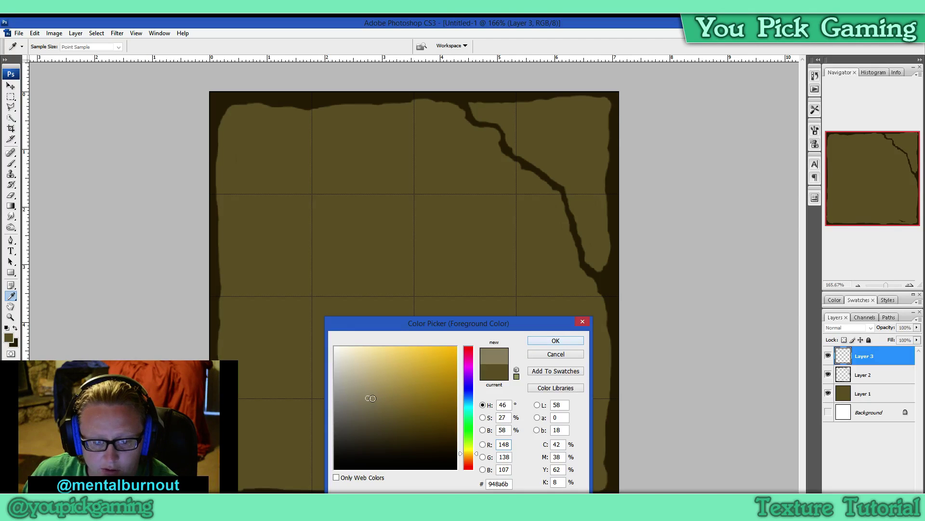
pyautogui.moveTo(371, 398); pyautogui.dragTo(362, 395)
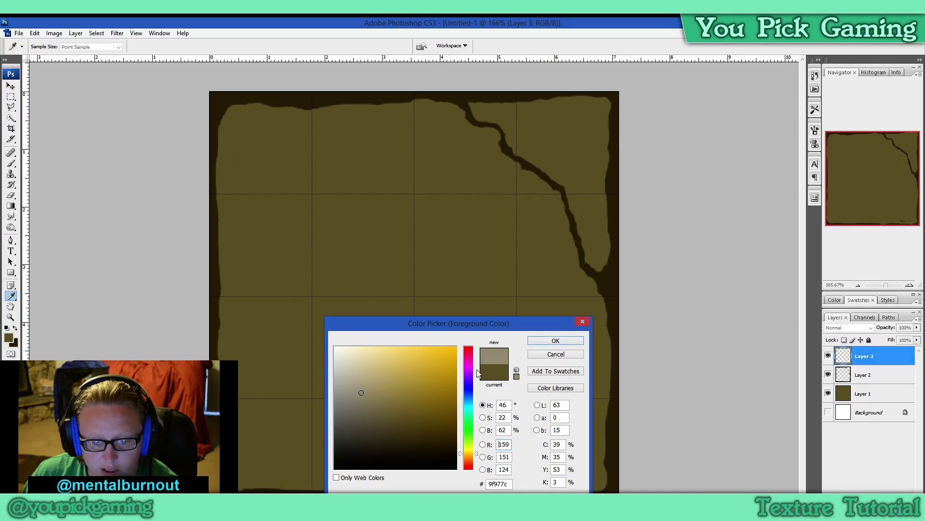
pyautogui.click(555, 340)
pyautogui.press('c')
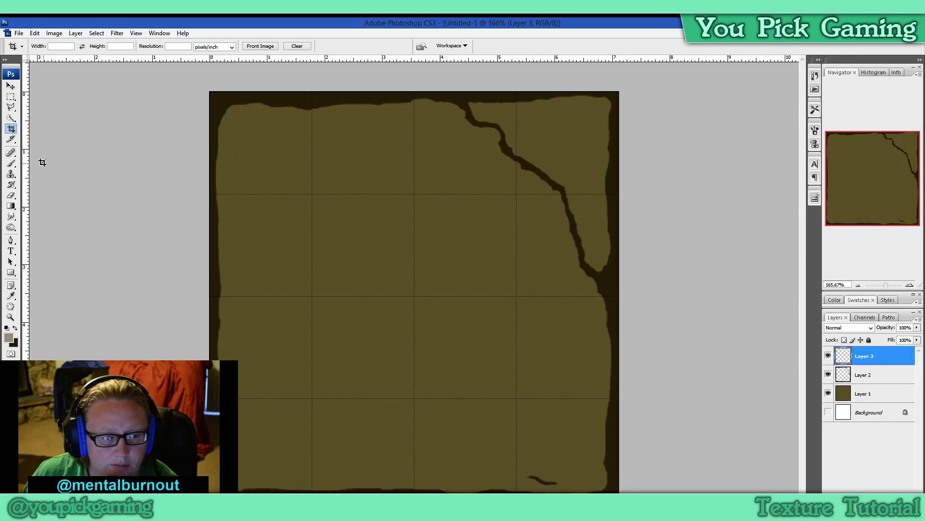
pyautogui.click(11, 164)
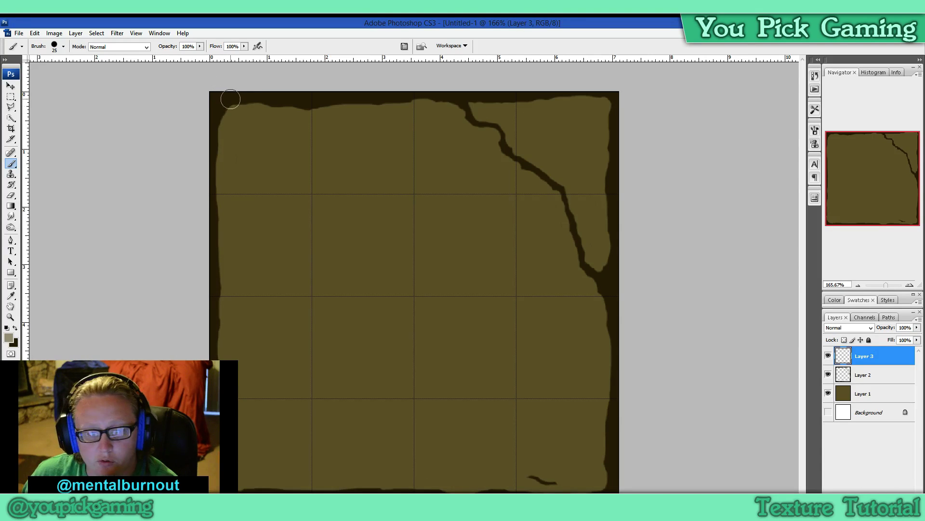
# - Try broad light strokes fanning out from the tile's upper-left corner across the tile, and undo them
pyautogui.moveTo(227, 102)
pyautogui.mouseDown()
pyautogui.moveTo(210, 140)
pyautogui.moveTo(217, 106)
pyautogui.moveTo(261, 80)
pyautogui.moveTo(254, 117)
pyautogui.moveTo(240, 98)
pyautogui.moveTo(243, 122)
pyautogui.moveTo(262, 108)
pyautogui.moveTo(314, 159)
pyautogui.moveTo(369, 184)
pyautogui.mouseUp()
pyautogui.moveTo(241, 128); pyautogui.dragTo(338, 254)
pyautogui.moveTo(217, 151)
pyautogui.mouseDown()
pyautogui.moveTo(297, 279)
pyautogui.moveTo(309, 262)
pyautogui.mouseUp()
pyautogui.moveTo(256, 120); pyautogui.dragTo(474, 208)
pyautogui.moveTo(292, 115); pyautogui.dragTo(477, 178)
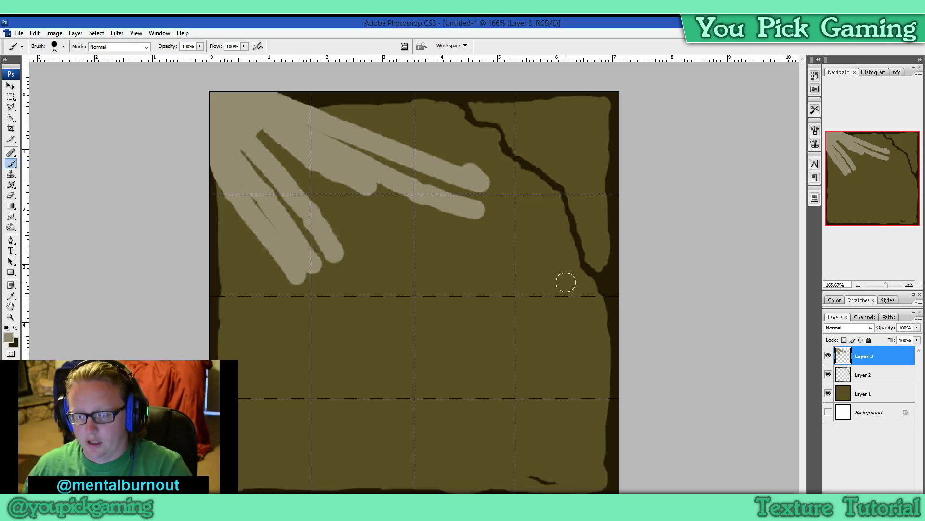
pyautogui.hotkey('ctrl', 'alt', 'z')
pyautogui.hotkey('ctrl', 'alt', 'z')
pyautogui.hotkey('ctrl', 'alt', 'z')
pyautogui.hotkey('ctrl', 'alt', 'z')
pyautogui.hotkey('ctrl', 'alt', 'z')
pyautogui.hotkey('ctrl', 'alt', 'z')
pyautogui.hotkey('ctrl', 'alt', 'z')
pyautogui.hotkey('ctrl', 'alt', 'z')
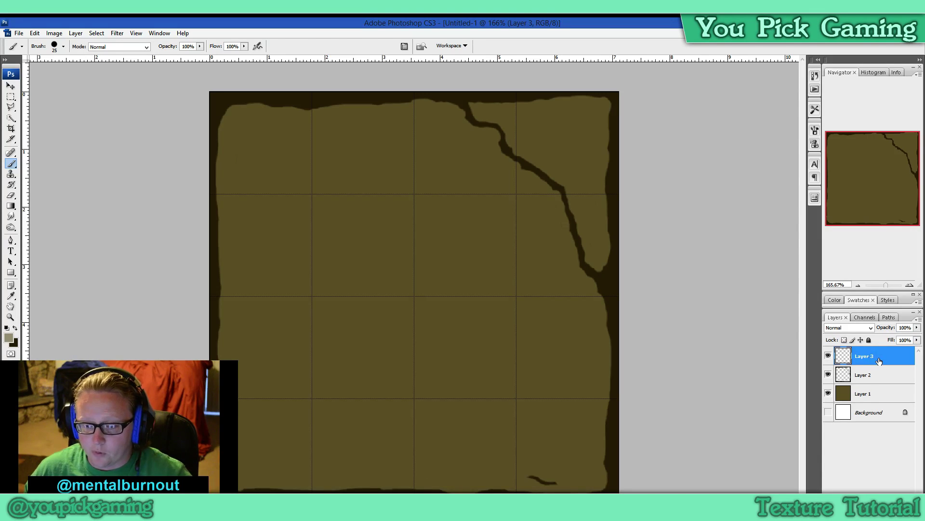
# - Clip Layer 3 to the grout layer, Layer 2, with a clipping mask
pyautogui.click(876, 375)
pyautogui.click(878, 357)
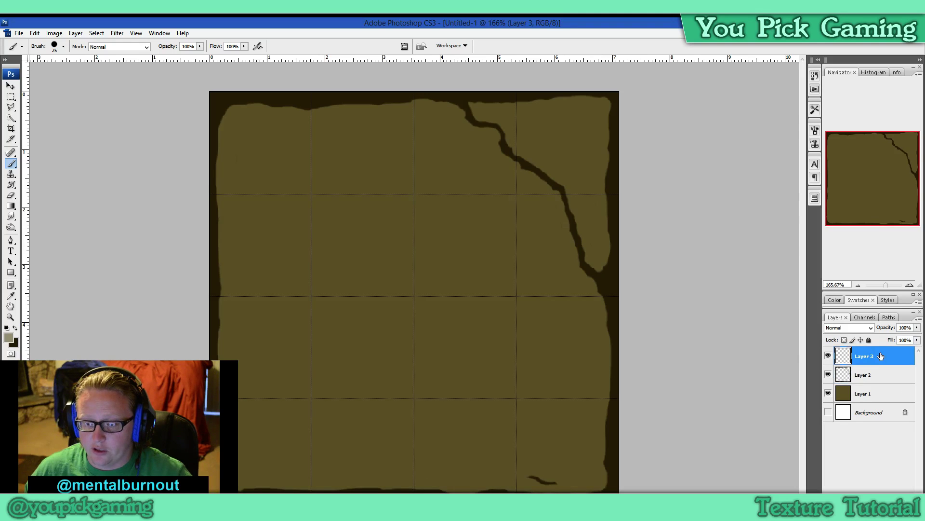
pyautogui.rightClick(875, 357)
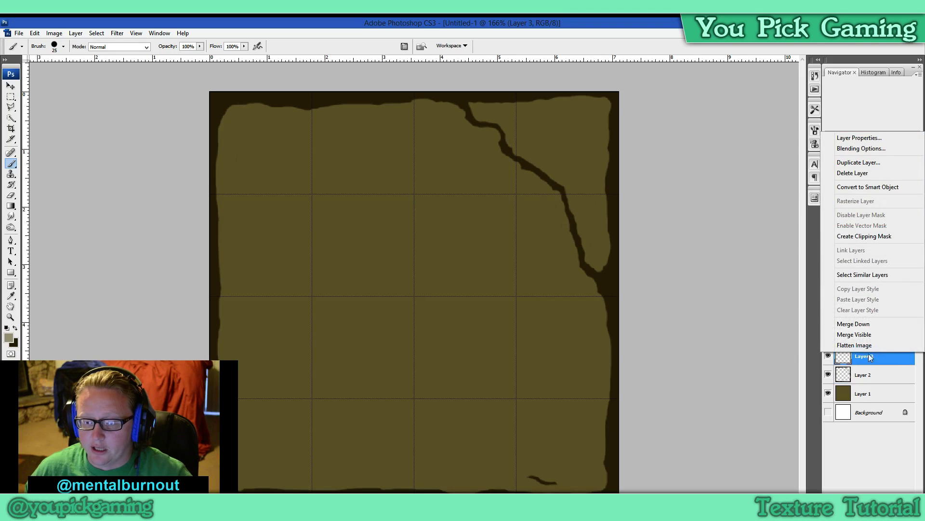
pyautogui.click(867, 236)
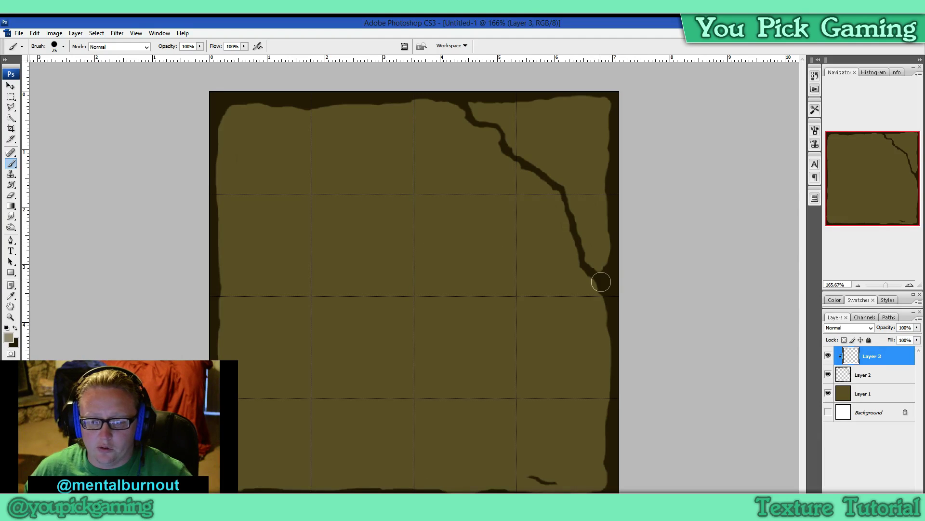
# - Test the clipping mask with a light dab on the right border grout near the crack's end, toggling Layer 2's visibility
pyautogui.moveTo(601, 282); pyautogui.dragTo(619, 280)
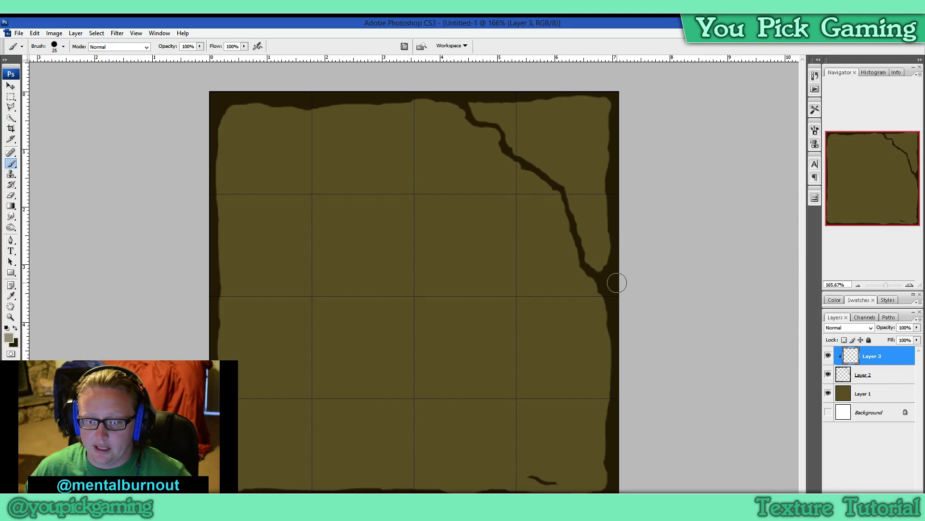
pyautogui.moveTo(619, 278); pyautogui.dragTo(613, 279)
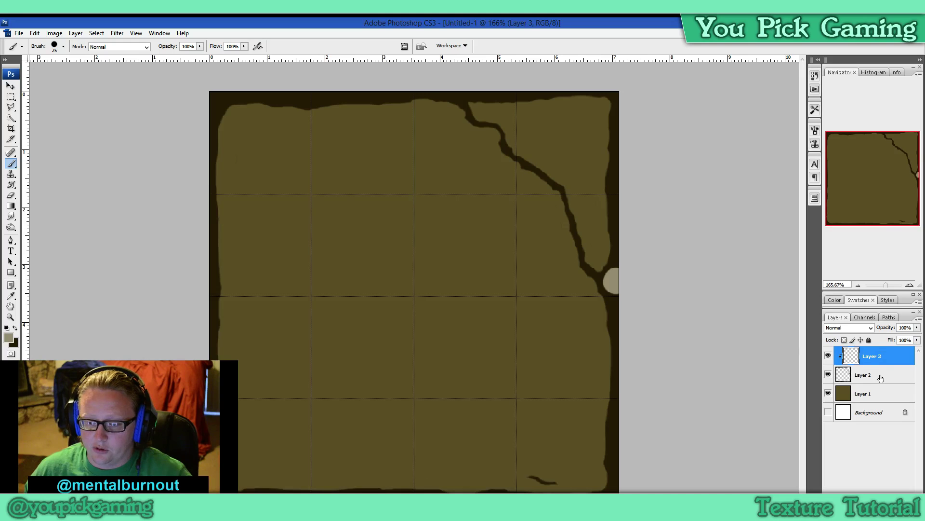
pyautogui.click(828, 375)
pyautogui.click(828, 375)
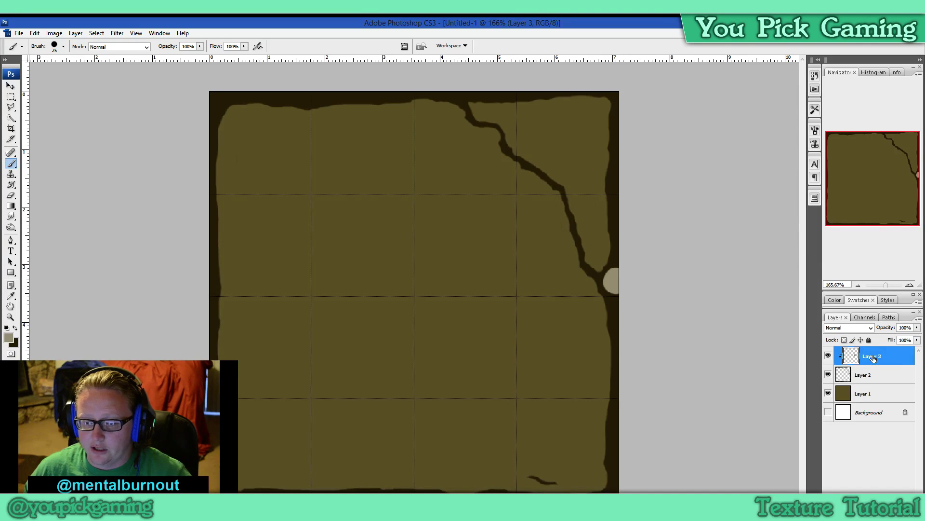
# - Compare Layer 3 released from and clipped to Layer 2, using a light test patch inside the tile near the crack
pyautogui.rightClick(897, 361)
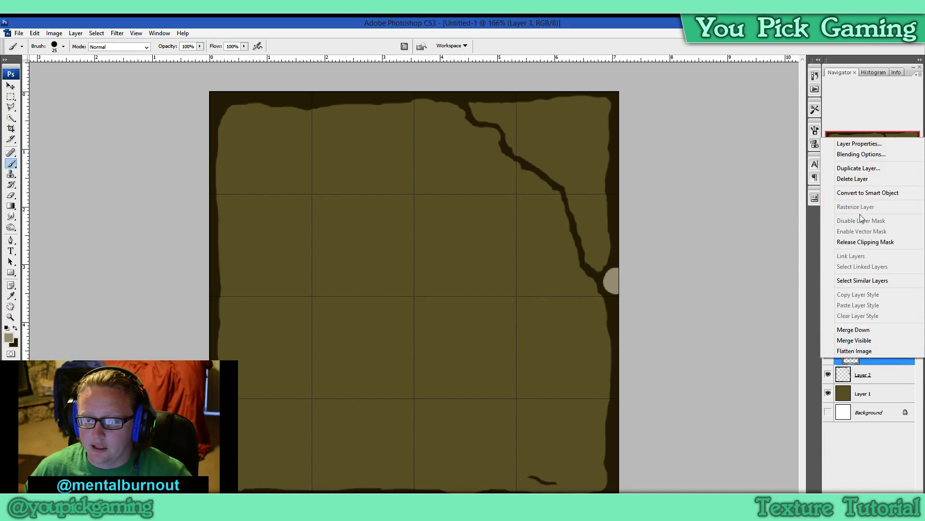
pyautogui.click(857, 243)
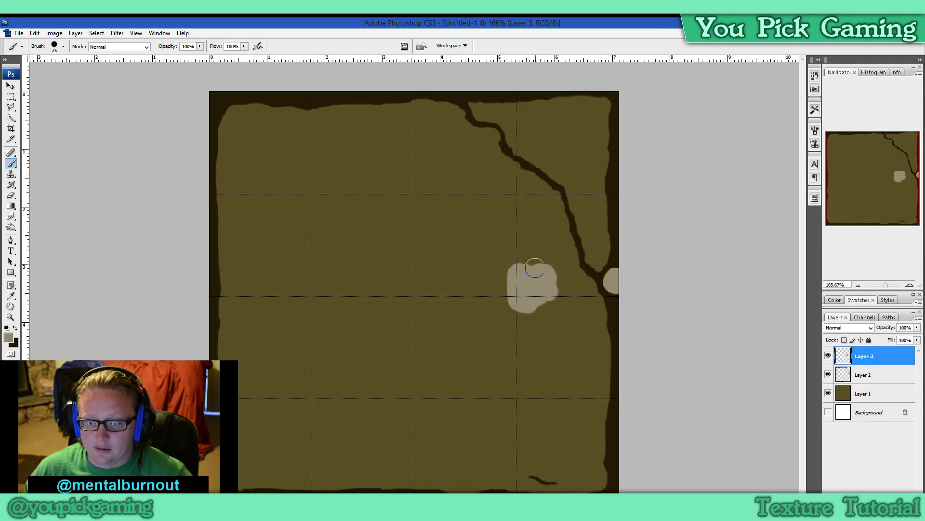
pyautogui.rightClick(878, 357)
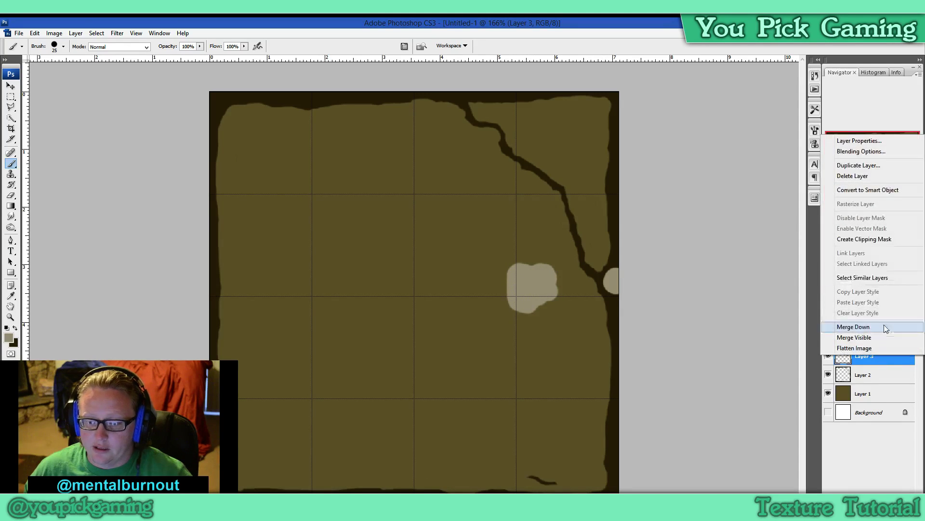
pyautogui.click(882, 239)
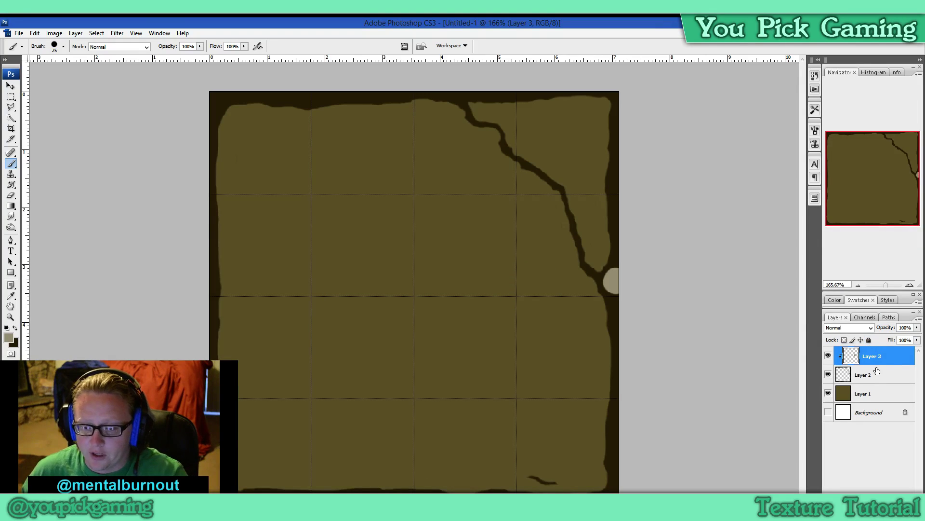
pyautogui.keyDown('alt'); pyautogui.click(880, 368); pyautogui.keyUp('alt')
pyautogui.keyDown('alt'); pyautogui.click(881, 368); pyautogui.keyUp('alt')
pyautogui.keyDown('alt'); pyautogui.click(881, 368); pyautogui.keyUp('alt')
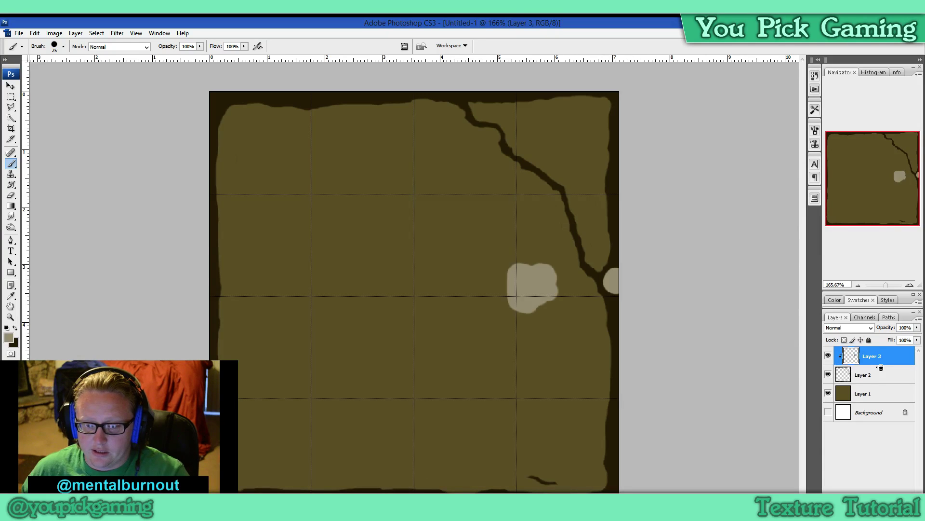
pyautogui.keyDown('alt'); pyautogui.click(881, 367); pyautogui.keyUp('alt')
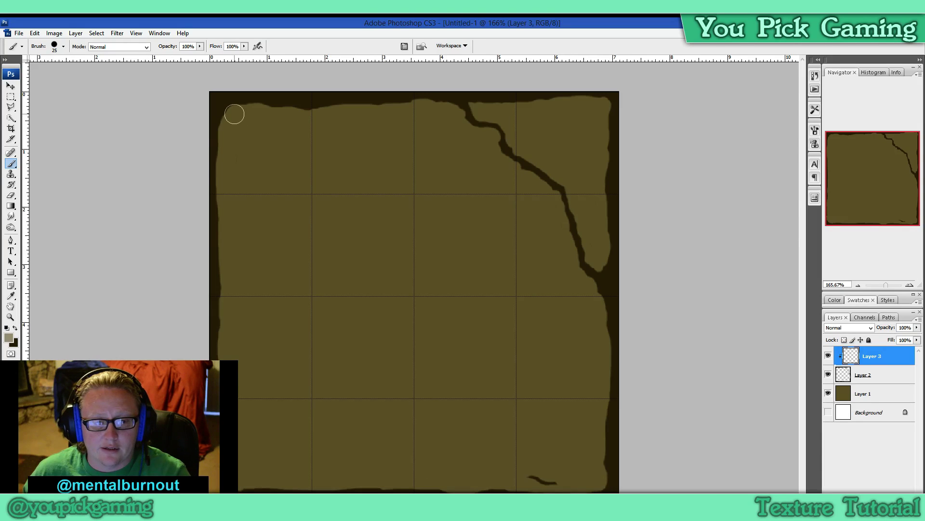
# - Paint a thin light highlight on the grout's inner edge around the upper-left corner and down the left side, reducing the brush to 13 px
pyautogui.moveTo(234, 114)
pyautogui.mouseDown()
pyautogui.moveTo(226, 168)
pyautogui.moveTo(234, 171)
pyautogui.mouseUp()
pyautogui.hotkey('ctrl', 'z')
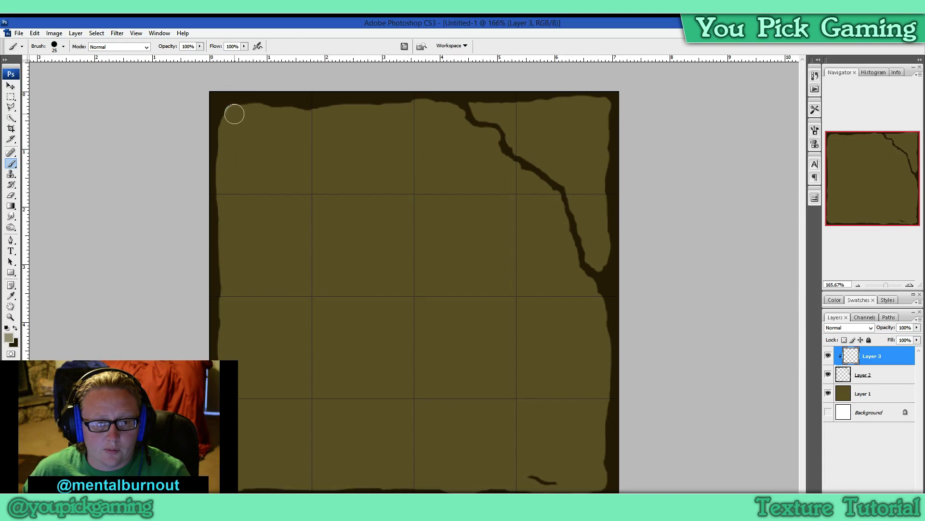
pyautogui.moveTo(233, 118); pyautogui.dragTo(226, 144)
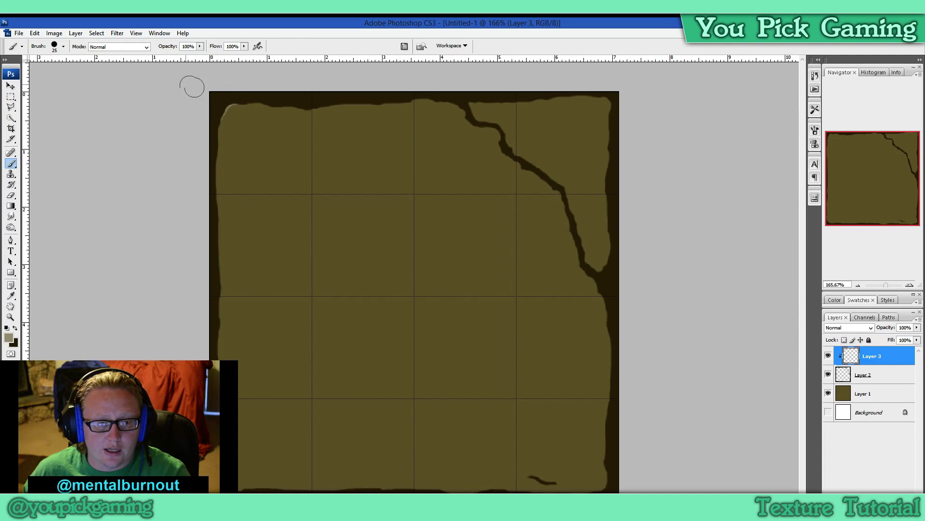
pyautogui.click(63, 46)
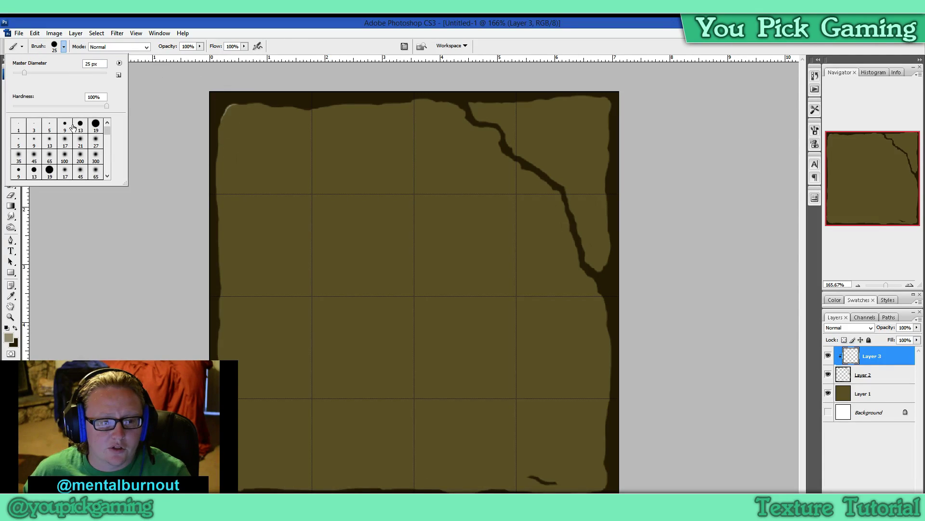
pyautogui.click(64, 124)
pyautogui.click(80, 124)
pyautogui.click(227, 123)
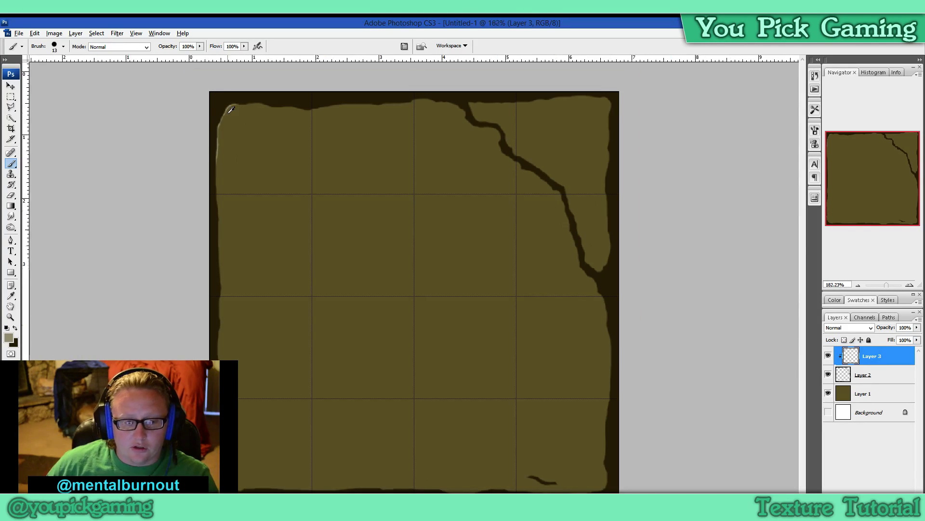
# - Continue the thin light highlight along the tile's top edge from the upper-left corner to the start of the crack
pyautogui.scroll(1, 265, 164)
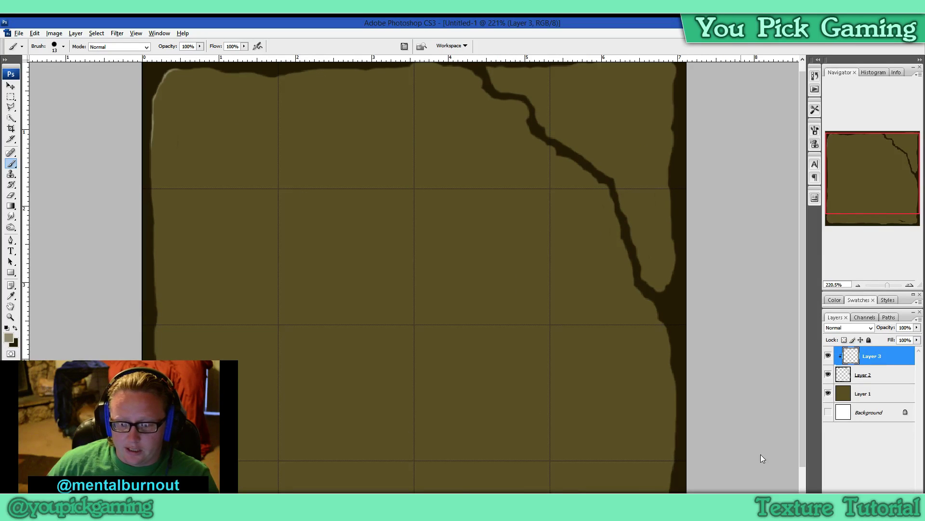
pyautogui.scroll(1, 802, 455)
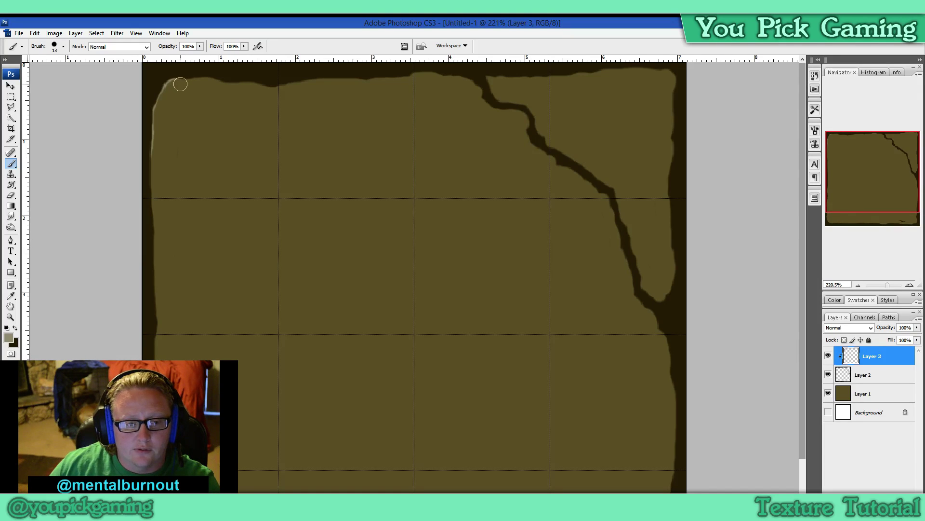
pyautogui.moveTo(179, 84); pyautogui.dragTo(197, 83)
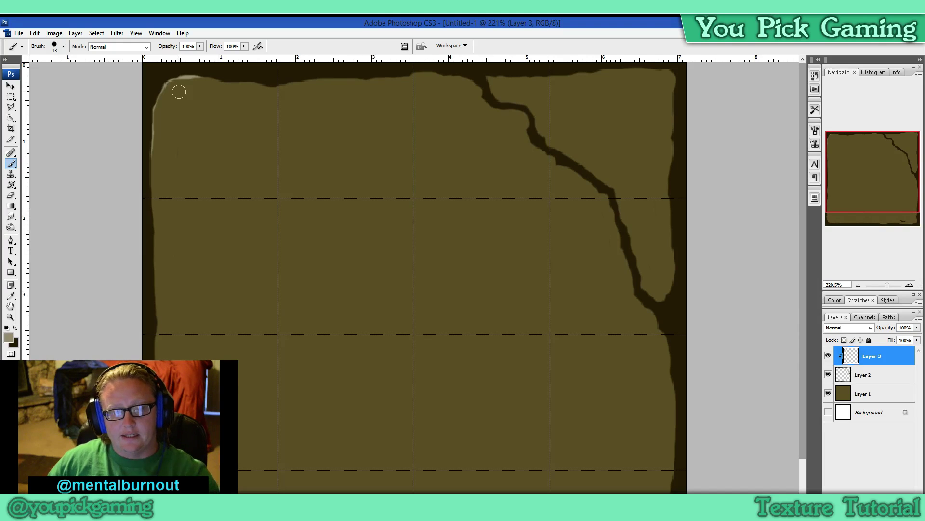
pyautogui.moveTo(202, 82); pyautogui.dragTo(260, 91)
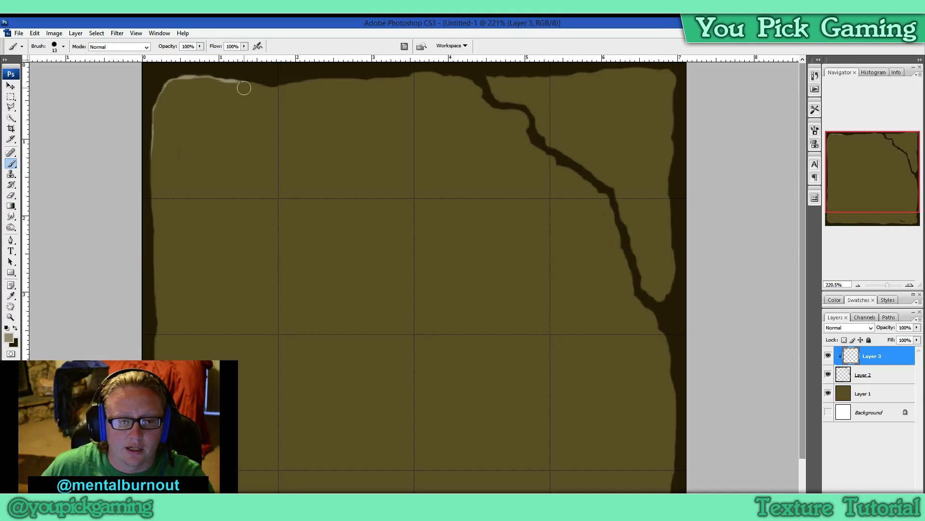
pyautogui.moveTo(249, 87)
pyautogui.mouseDown()
pyautogui.moveTo(417, 81)
pyautogui.moveTo(415, 88)
pyautogui.mouseUp()
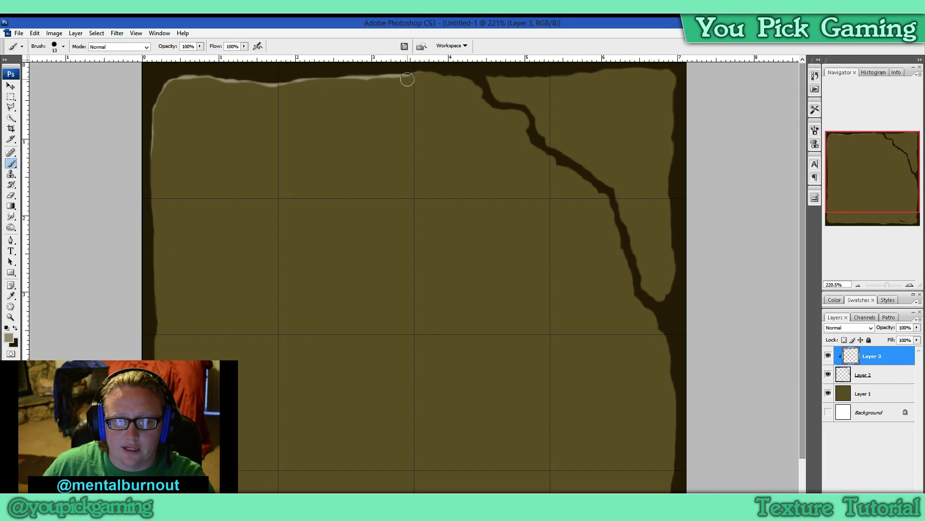
pyautogui.moveTo(413, 78); pyautogui.dragTo(422, 76)
pyautogui.moveTo(421, 75); pyautogui.dragTo(471, 89)
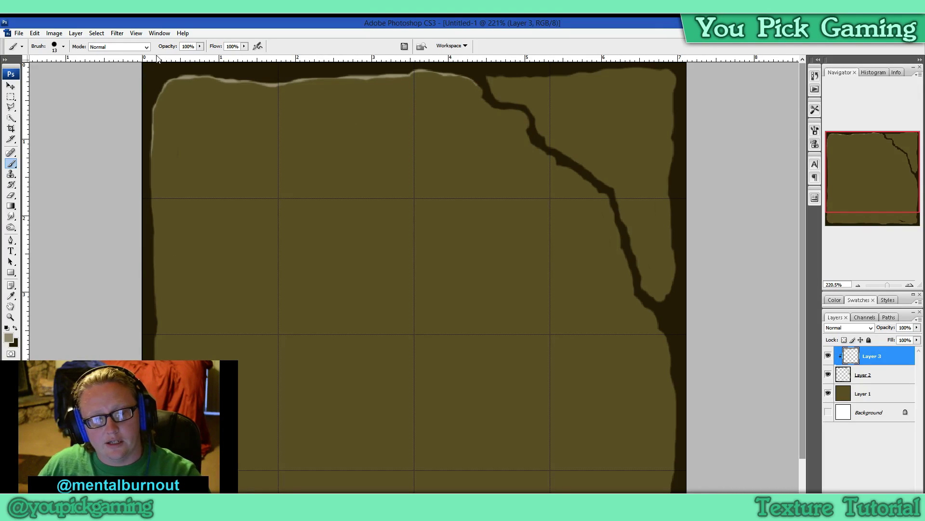
# - Try filling the top border grout with the light colour from the upper-left corner into the crack, and undo it
pyautogui.moveTo(165, 77); pyautogui.dragTo(166, 77)
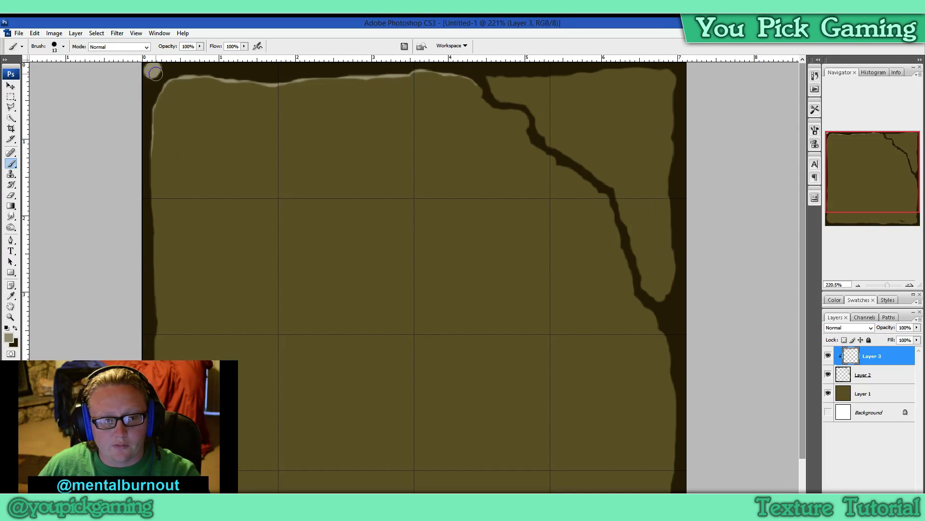
pyautogui.moveTo(160, 74); pyautogui.dragTo(152, 72)
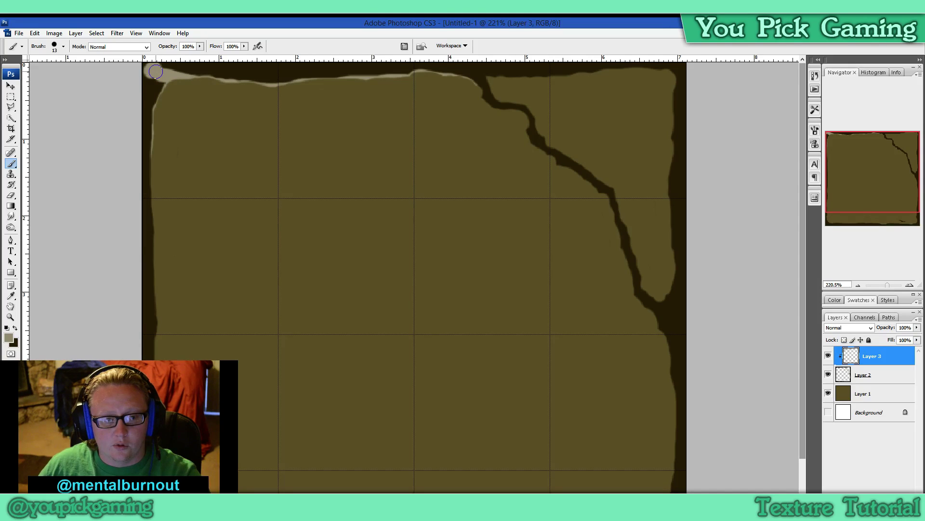
pyautogui.moveTo(154, 71)
pyautogui.mouseDown()
pyautogui.moveTo(460, 86)
pyautogui.moveTo(491, 98)
pyautogui.mouseUp()
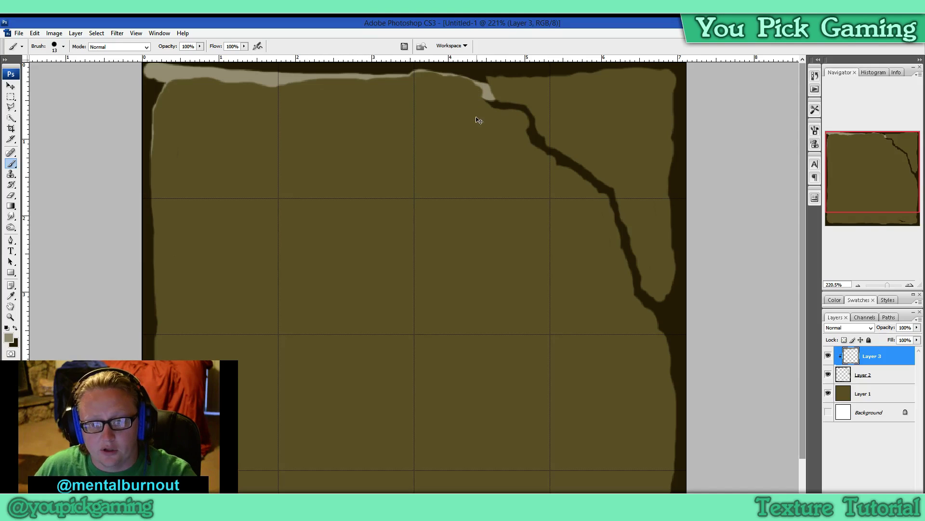
pyautogui.hotkey('ctrl', 'alt', 'z')
pyautogui.hotkey('ctrl', 'alt', 'z')
pyautogui.hotkey('ctrl', 'alt', 'z')
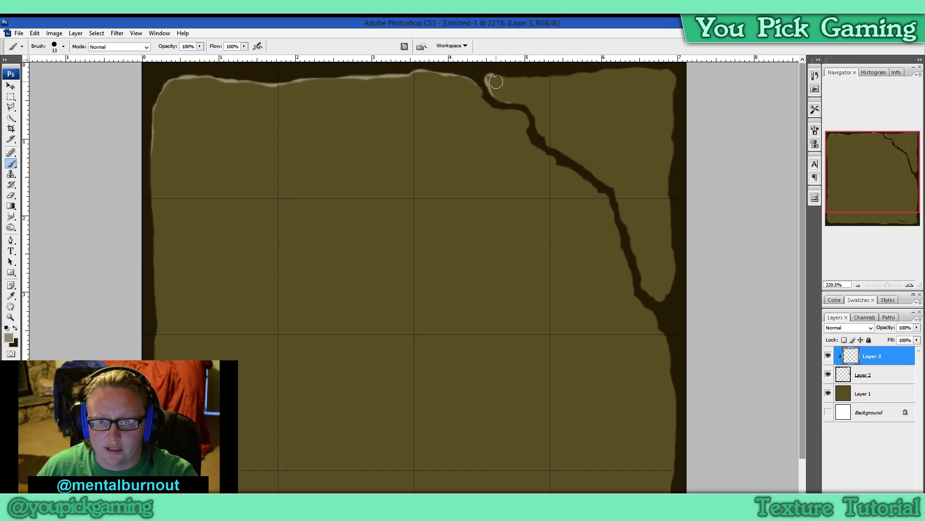
# - Paint a thin light highlight along the broken corner piece's upper tip and top edge to the tile's upper-right corner, trimming the excess
pyautogui.moveTo(500, 82); pyautogui.dragTo(535, 89)
pyautogui.press('e')
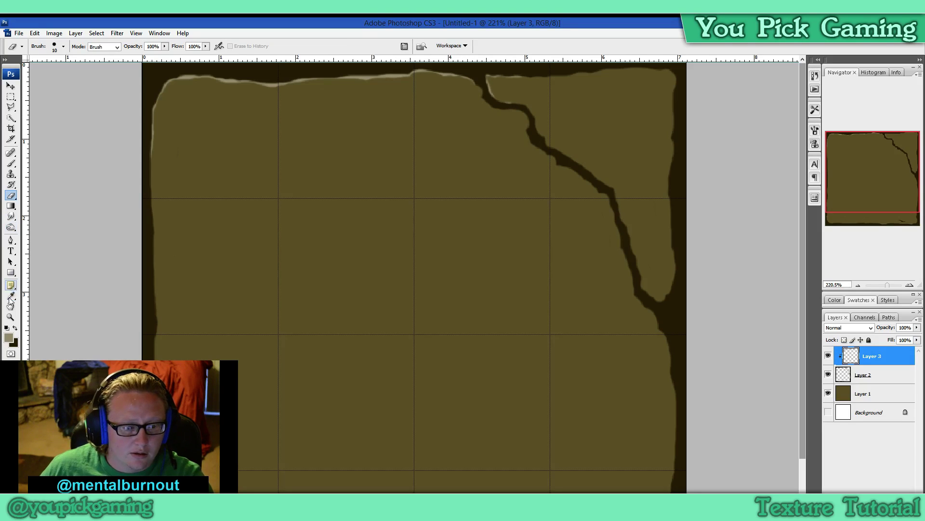
pyautogui.click(11, 163)
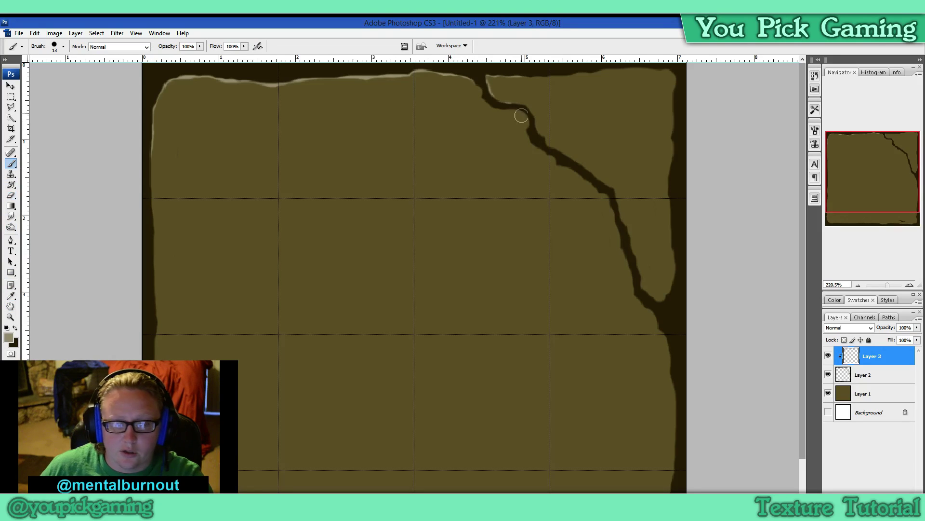
pyautogui.moveTo(510, 82); pyautogui.dragTo(609, 74)
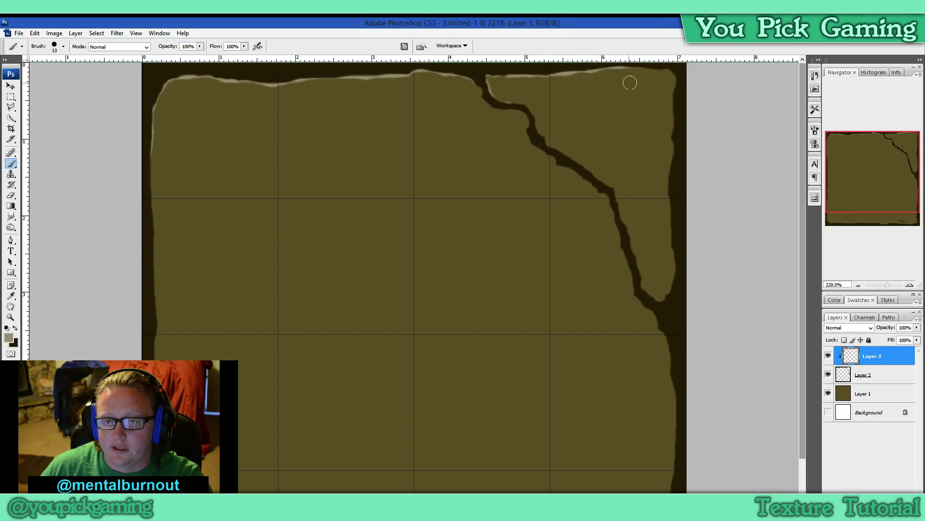
pyautogui.moveTo(627, 72); pyautogui.dragTo(663, 75)
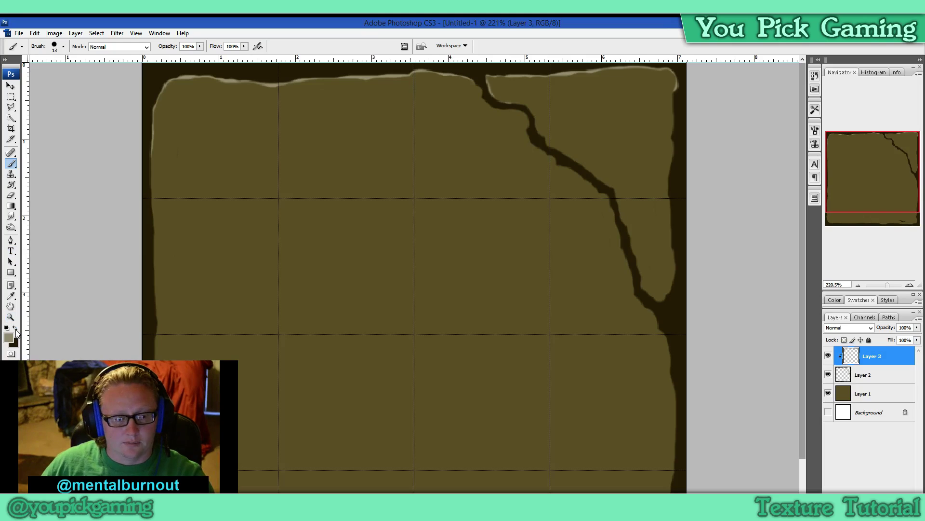
pyautogui.click(13, 195)
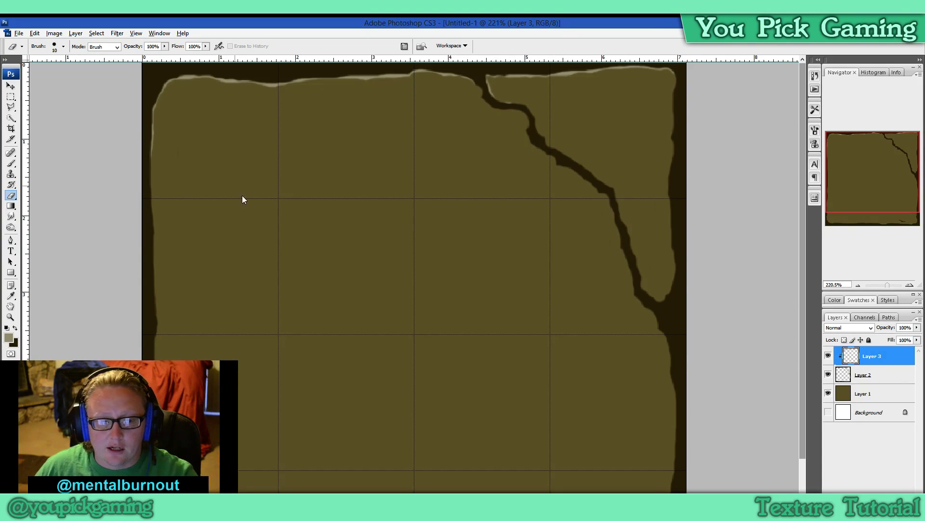
# - Paint a thin light highlight along the crack's edges, mainly down the broken piece's side to its lower tip, and trim it with the Eraser
pyautogui.hotkey('ctrl', '-')
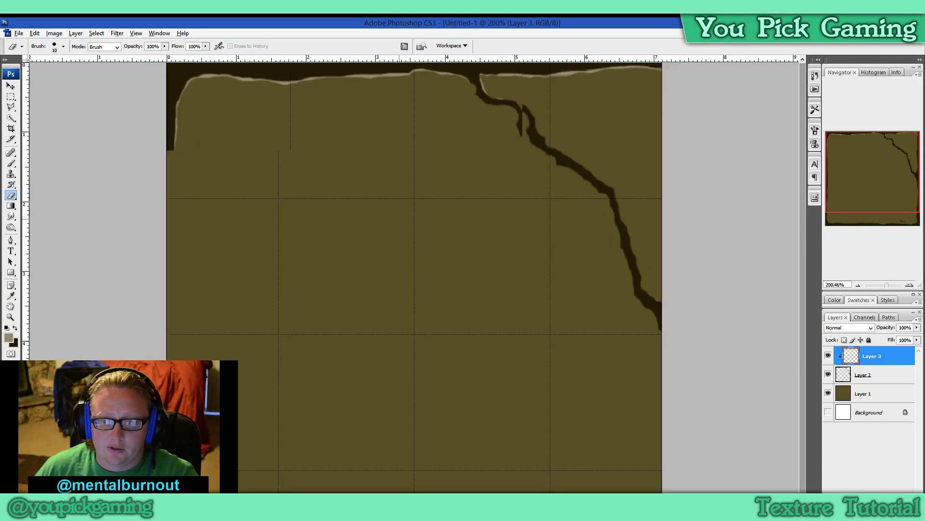
pyautogui.hotkey('ctrl', '-')
pyautogui.hotkey('ctrl', '-')
pyautogui.hotkey('ctrl', '-')
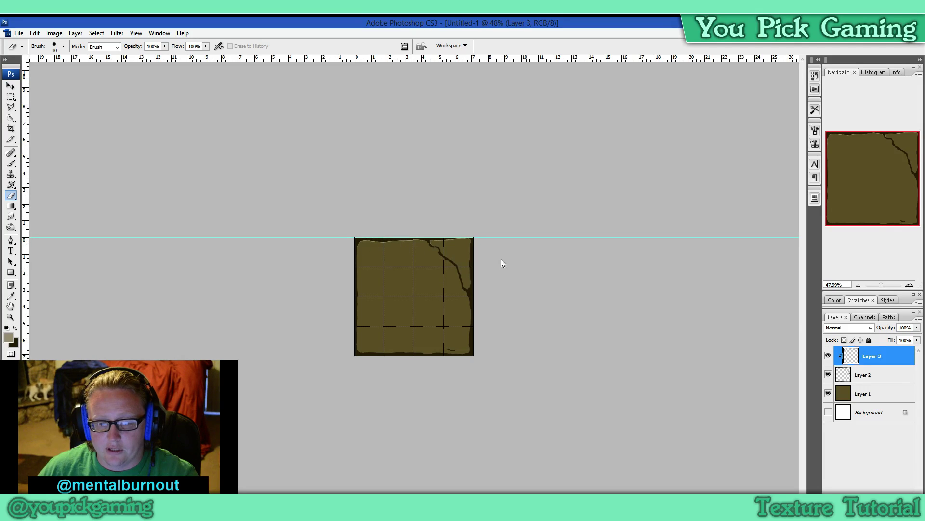
pyautogui.scroll(5, 417, 272)
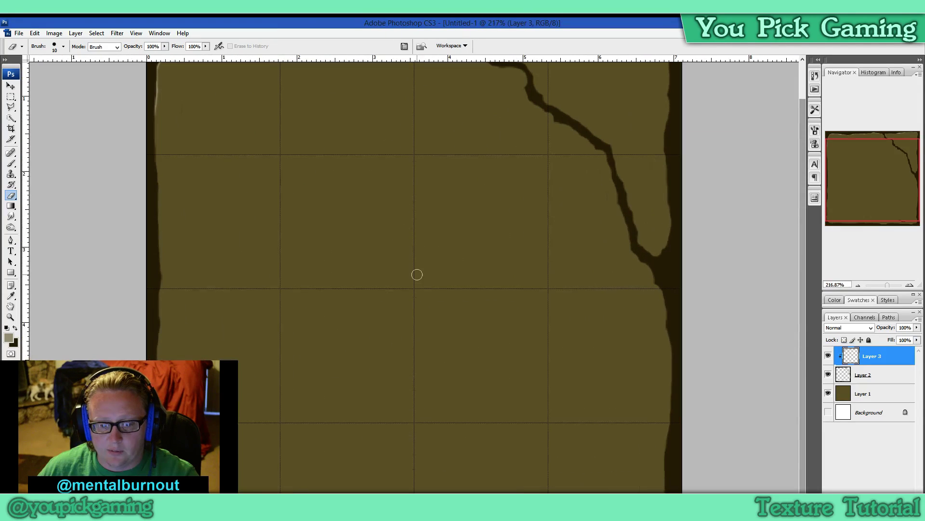
pyautogui.scroll(3, 804, 289)
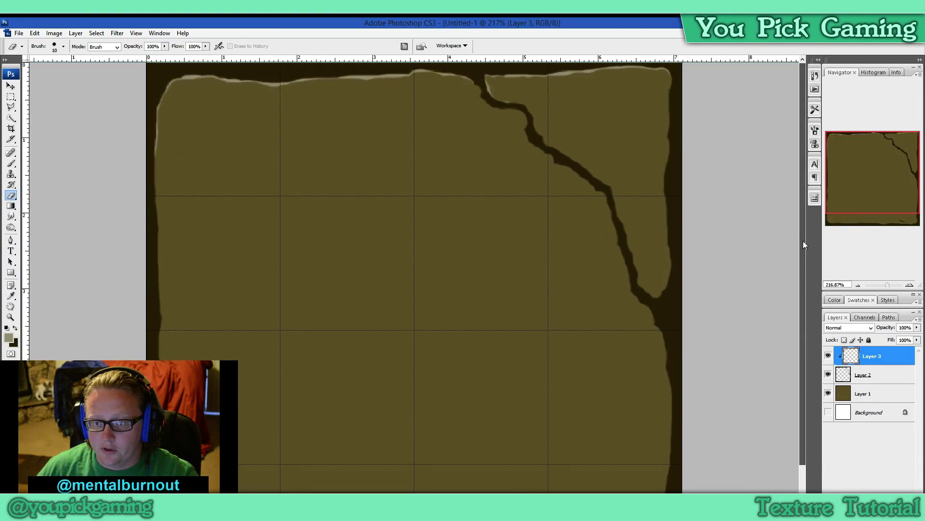
pyautogui.moveTo(529, 112); pyautogui.dragTo(522, 99)
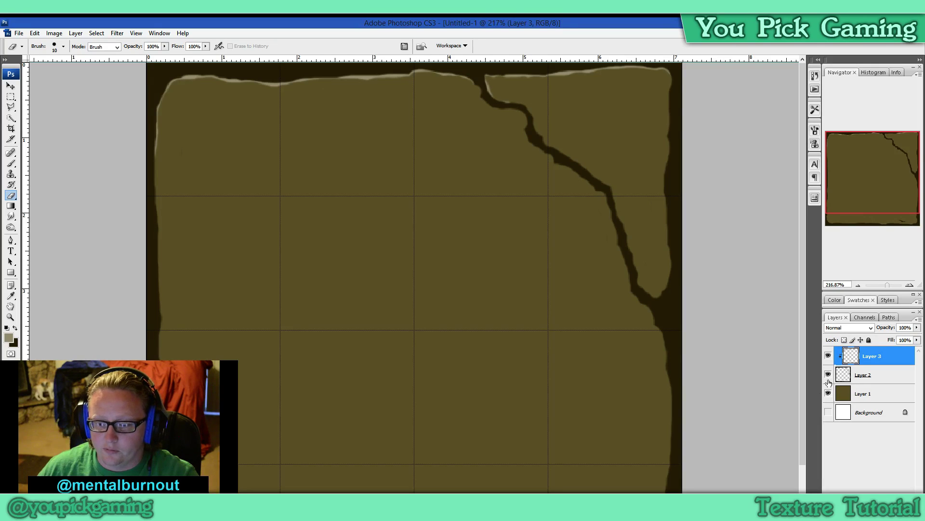
pyautogui.click(10, 163)
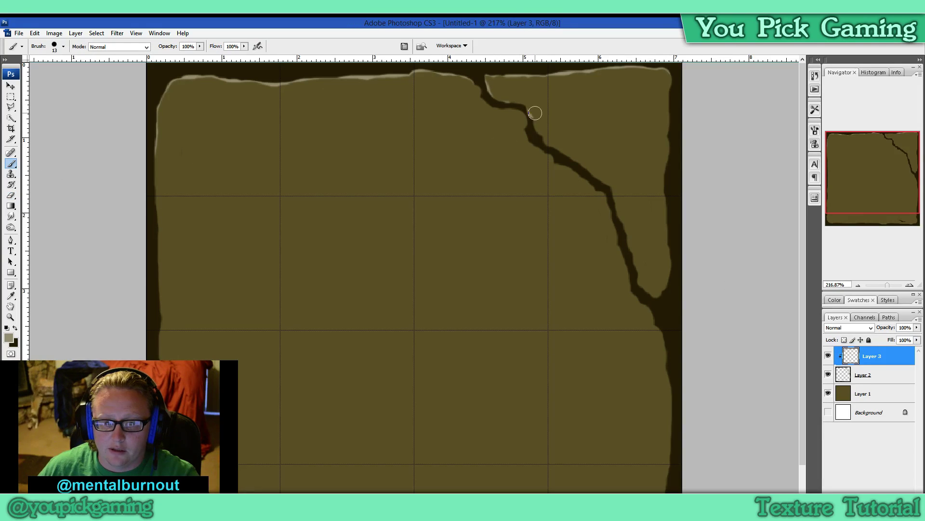
pyautogui.moveTo(536, 117); pyautogui.dragTo(555, 143)
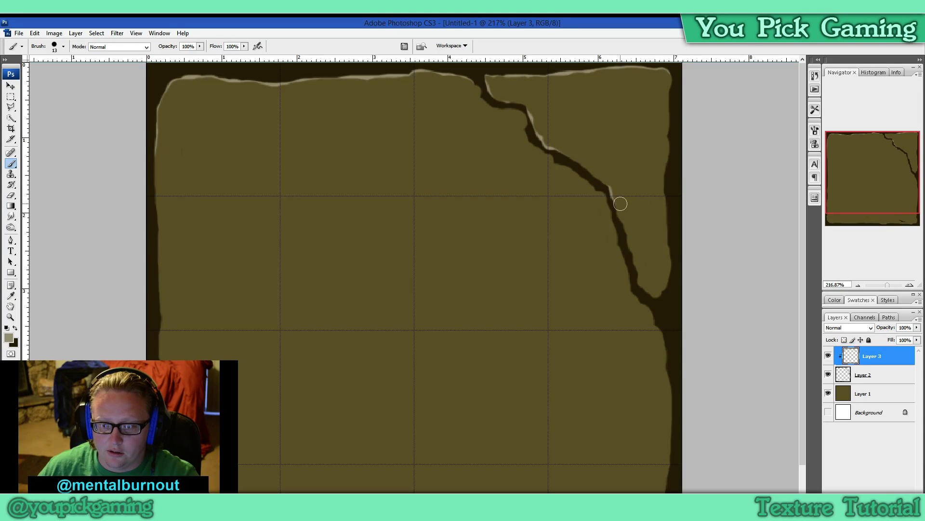
pyautogui.moveTo(627, 223)
pyautogui.mouseDown()
pyautogui.moveTo(645, 285)
pyautogui.moveTo(657, 285)
pyautogui.mouseUp()
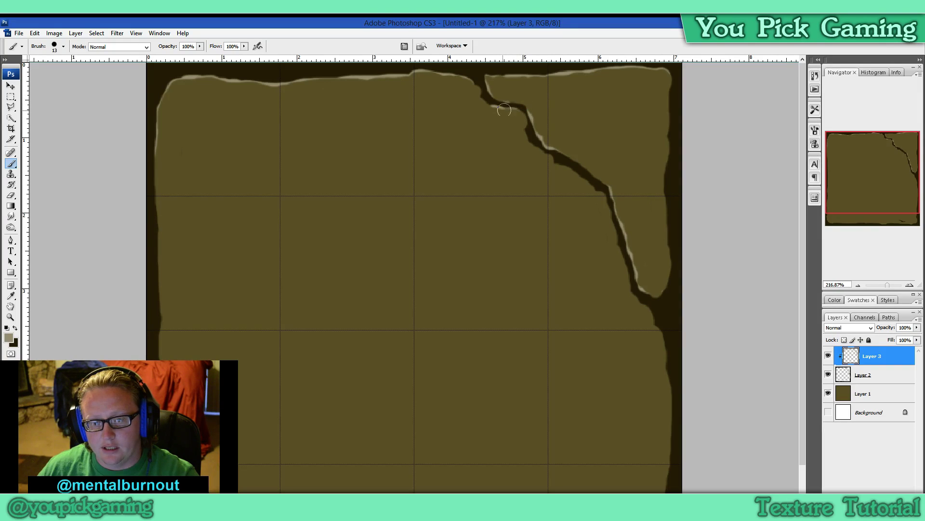
pyautogui.click(11, 195)
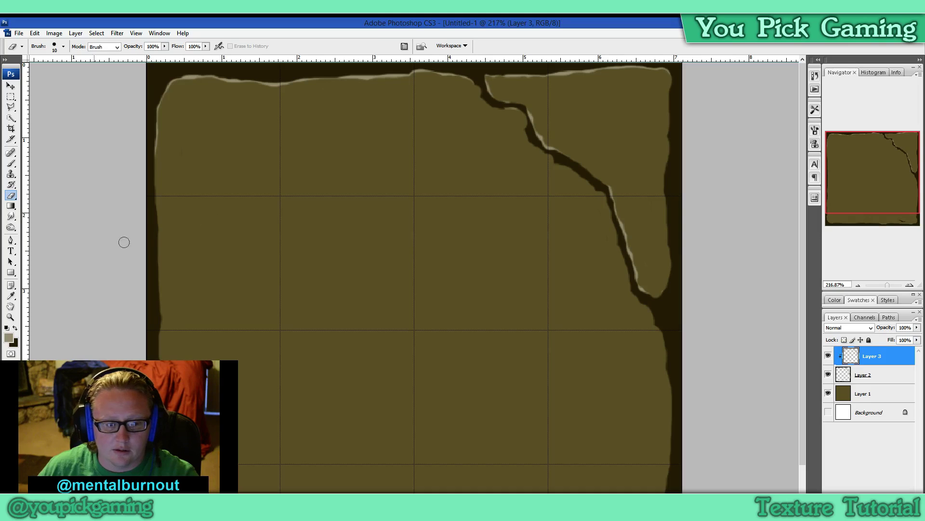
# - Extend the light highlight down the tile's left edge and add one under the small crack near the lower-right corner
pyautogui.click(11, 163)
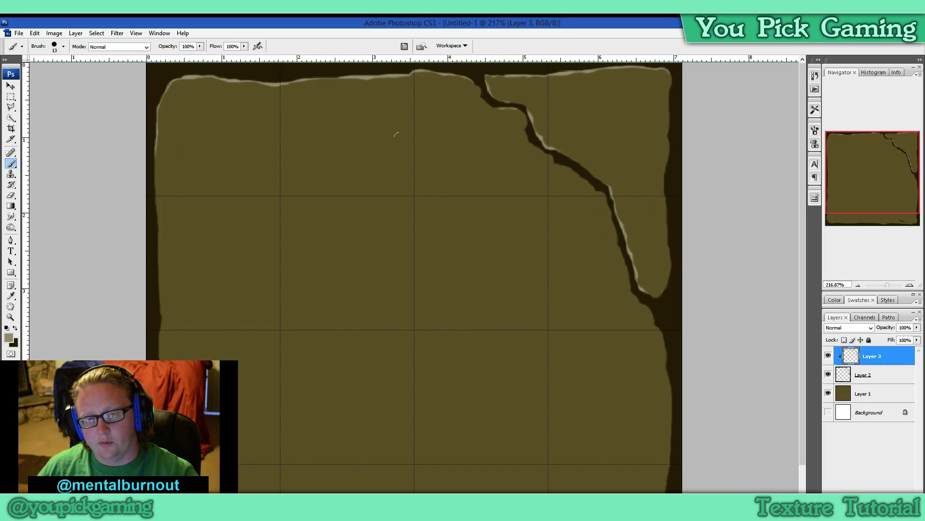
pyautogui.scroll(-5, 396, 135)
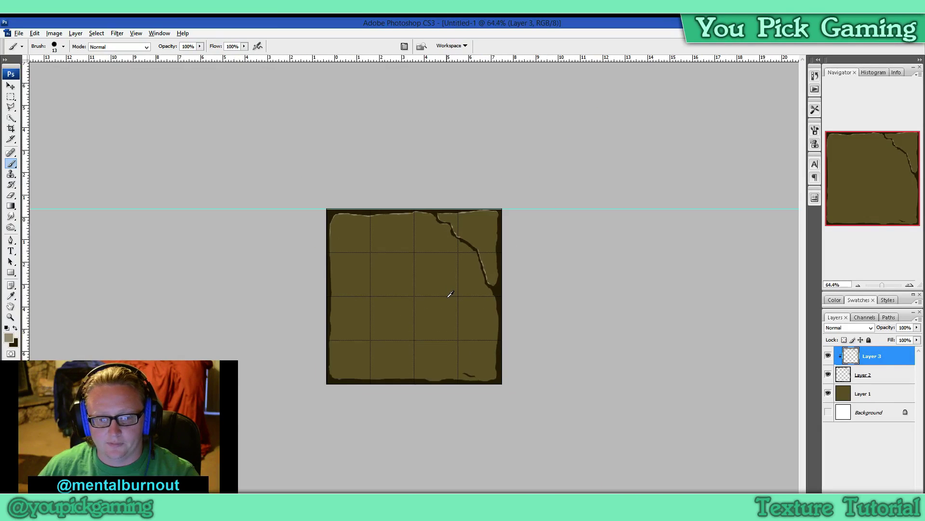
pyautogui.scroll(4, 439, 291)
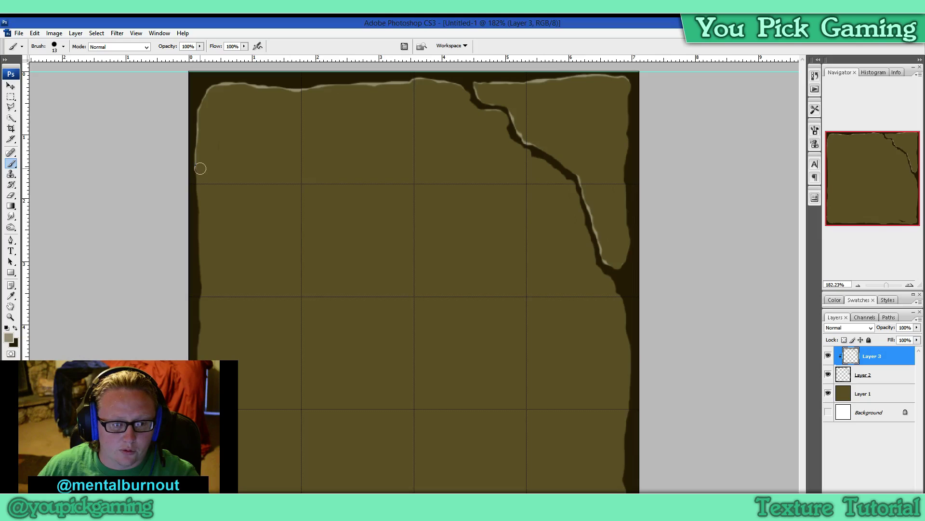
pyautogui.moveTo(201, 202); pyautogui.dragTo(203, 354)
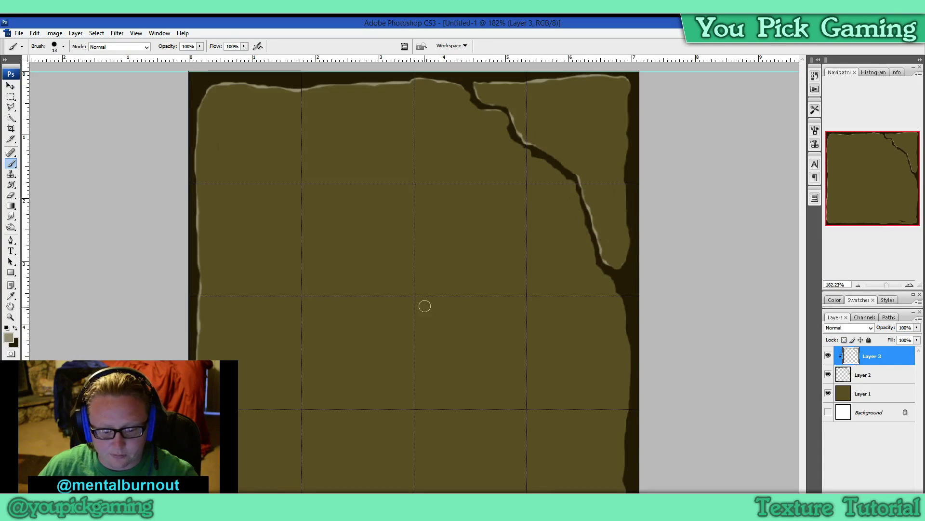
pyautogui.scroll(-3, 405, 348)
pyautogui.scroll(-2, 405, 348)
pyautogui.scroll(5, 403, 351)
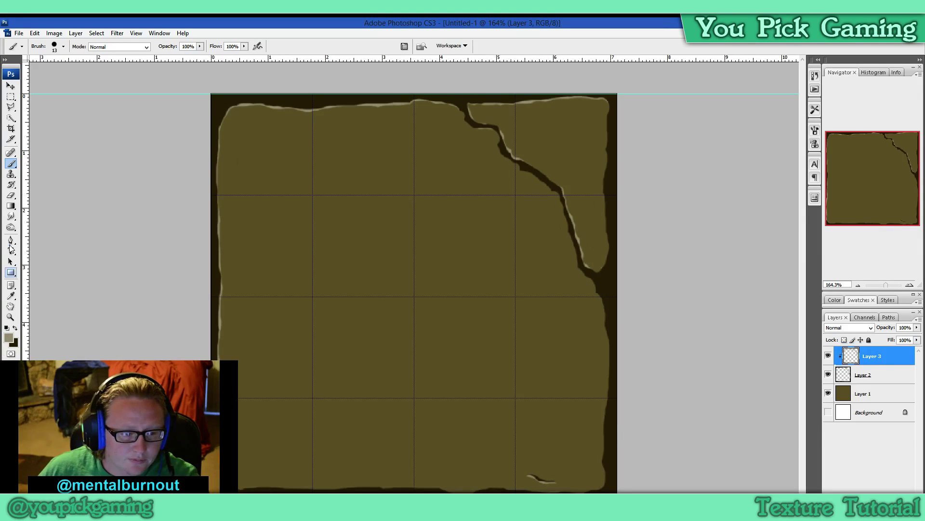
pyautogui.click(10, 195)
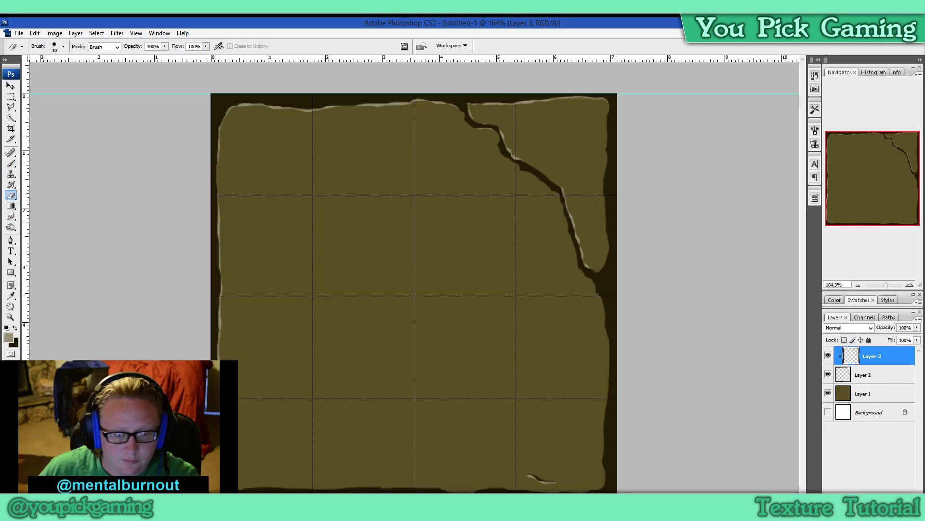
pyautogui.scroll(-4, 434, 371)
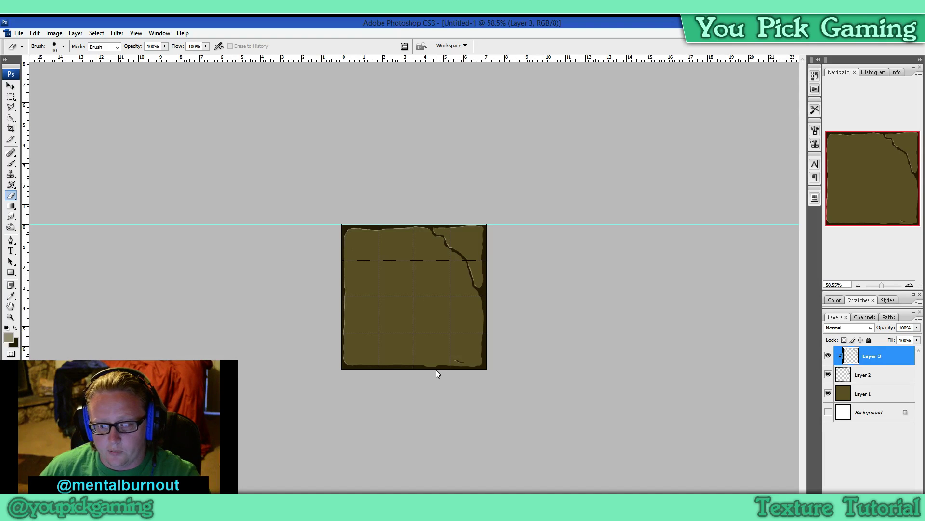
pyautogui.scroll(2, 511, 344)
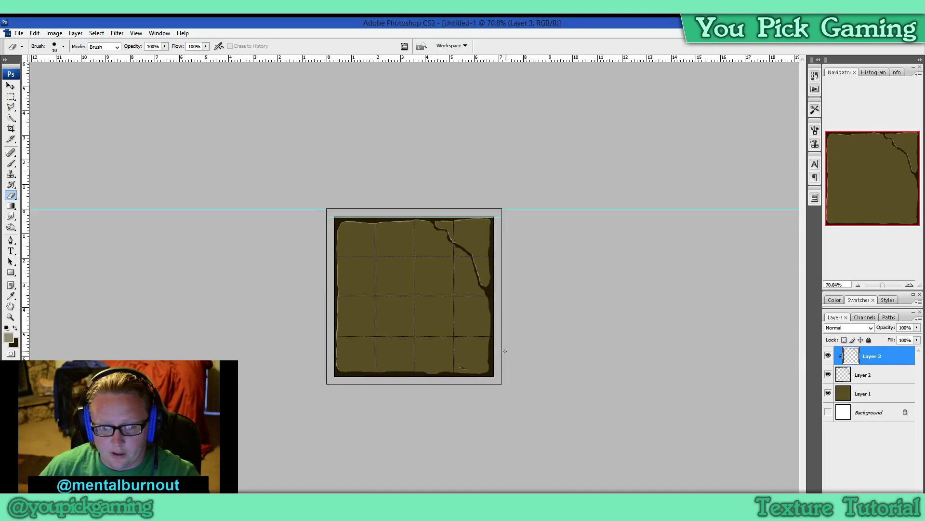
# - Hide Layer 3 and open the layer style settings of Layer 2, keeping the tile in view
pyautogui.click(829, 358)
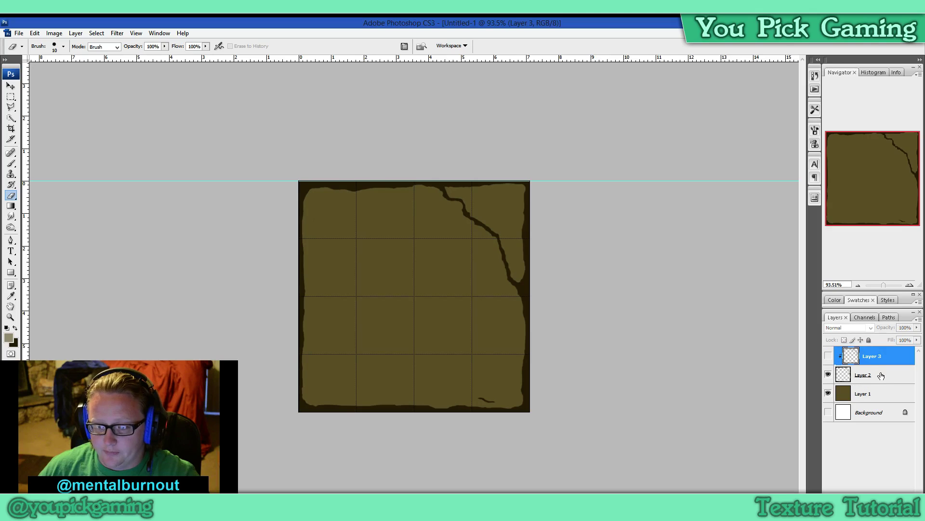
pyautogui.click(884, 376)
pyautogui.doubleClick(884, 376)
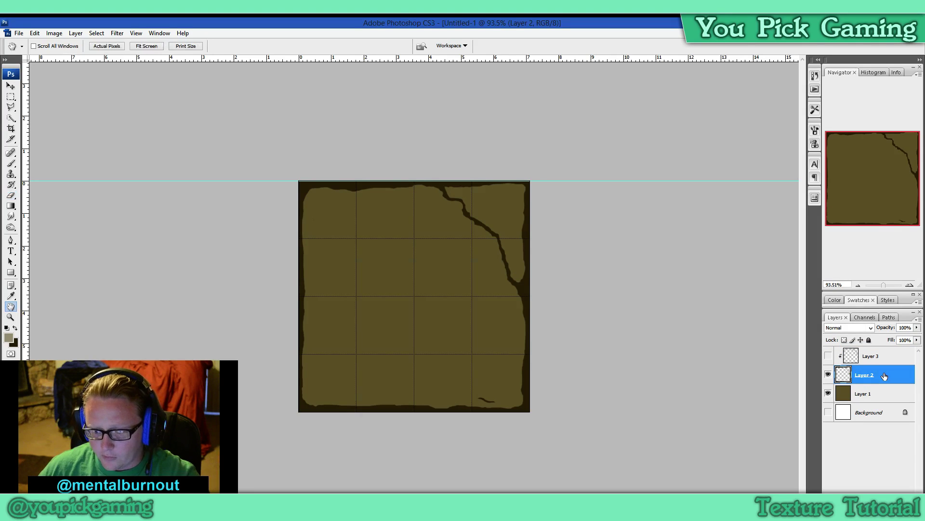
pyautogui.moveTo(524, 268); pyautogui.dragTo(539, 140)
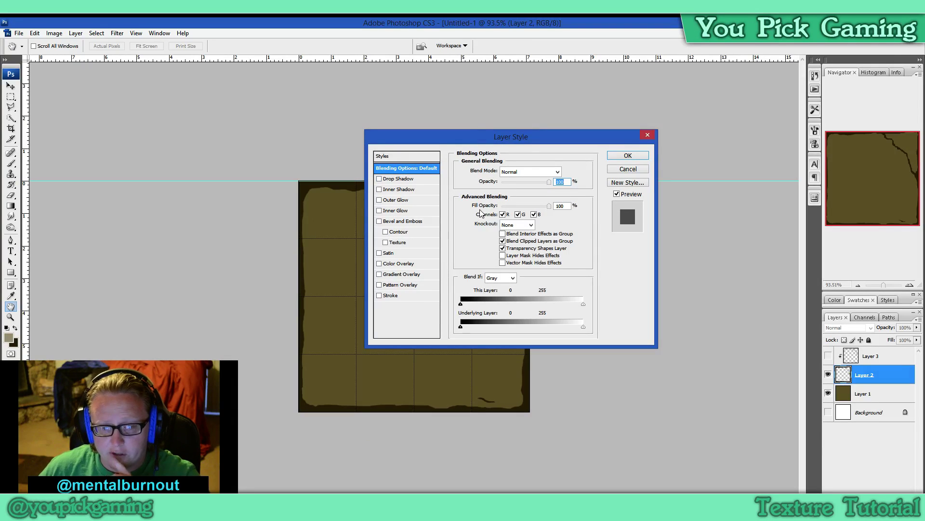
pyautogui.moveTo(450, 139); pyautogui.dragTo(616, 141)
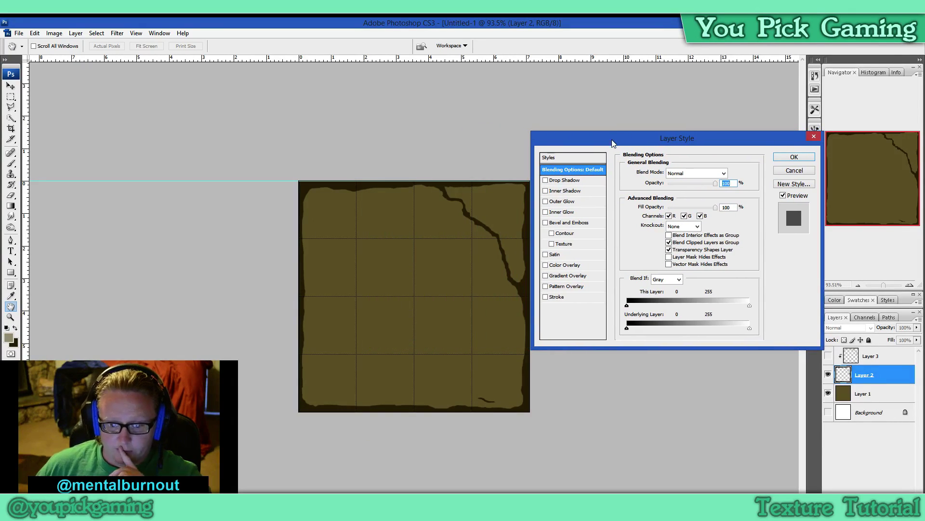
# - Try a Bevel and Emboss on Layer 2 as an Outer Bevel with the Chisel Hard technique, and turn it off
pyautogui.click(579, 222)
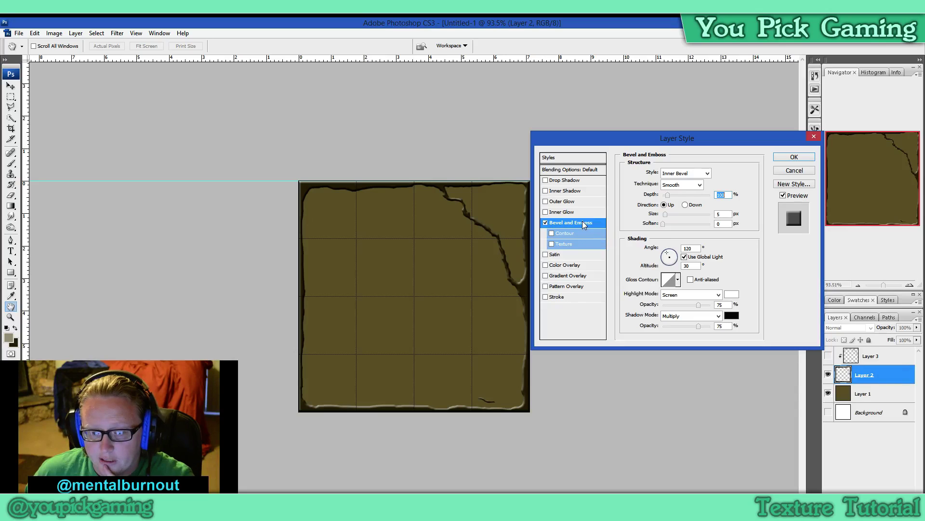
pyautogui.click(684, 173)
pyautogui.click(680, 184)
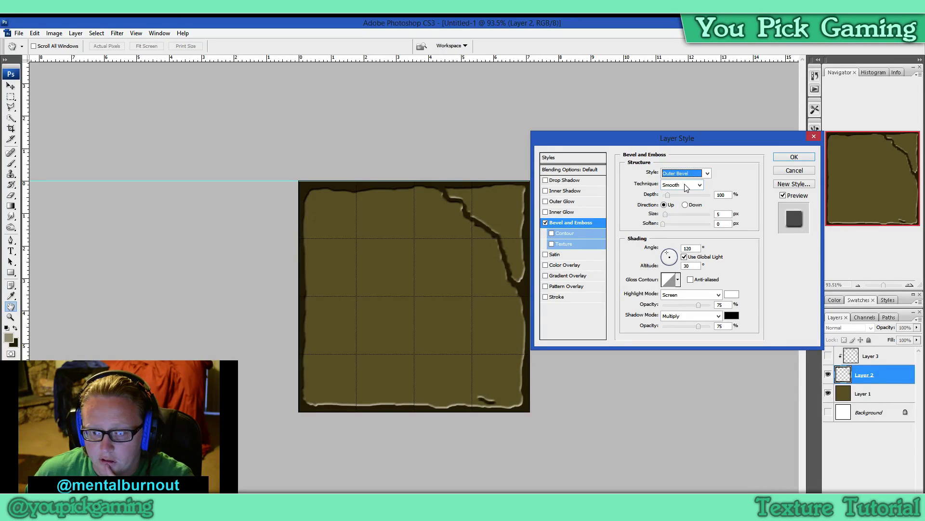
pyautogui.click(685, 185)
pyautogui.click(682, 201)
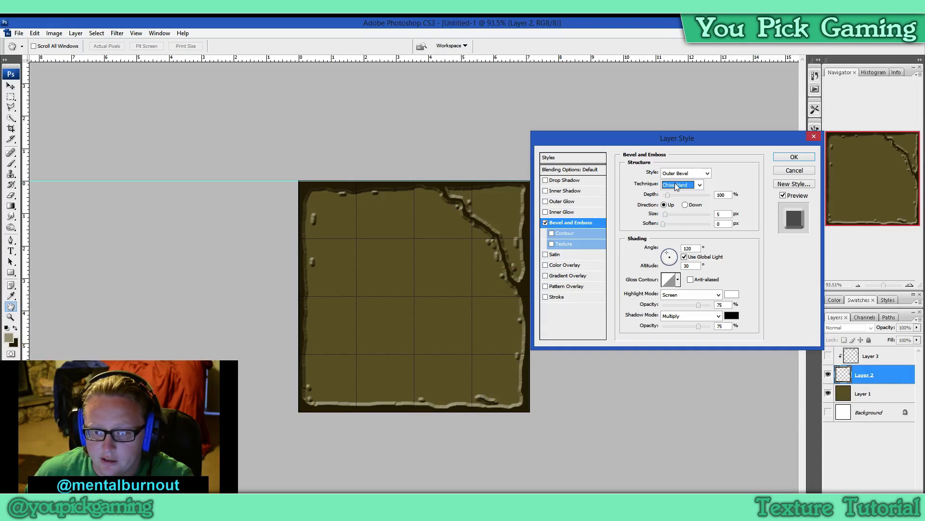
pyautogui.click(545, 222)
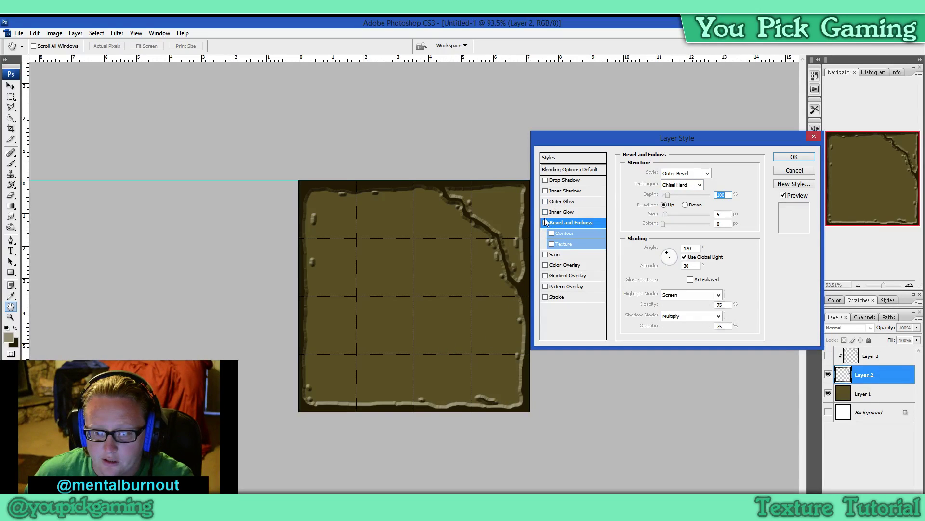
# - Turn on a Drop Shadow for Layer 2 and set its colour to the light foreground tan, 9f977c
pyautogui.click(546, 180)
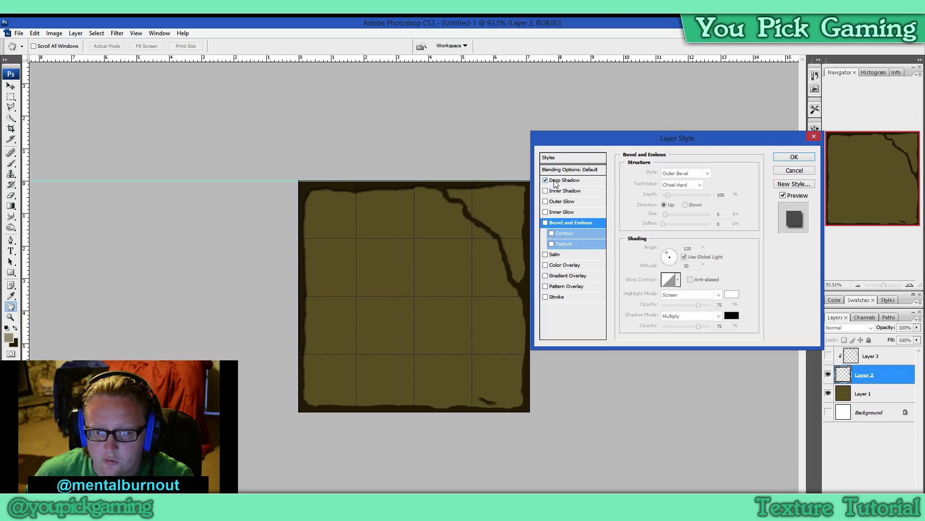
pyautogui.click(561, 180)
pyautogui.click(725, 173)
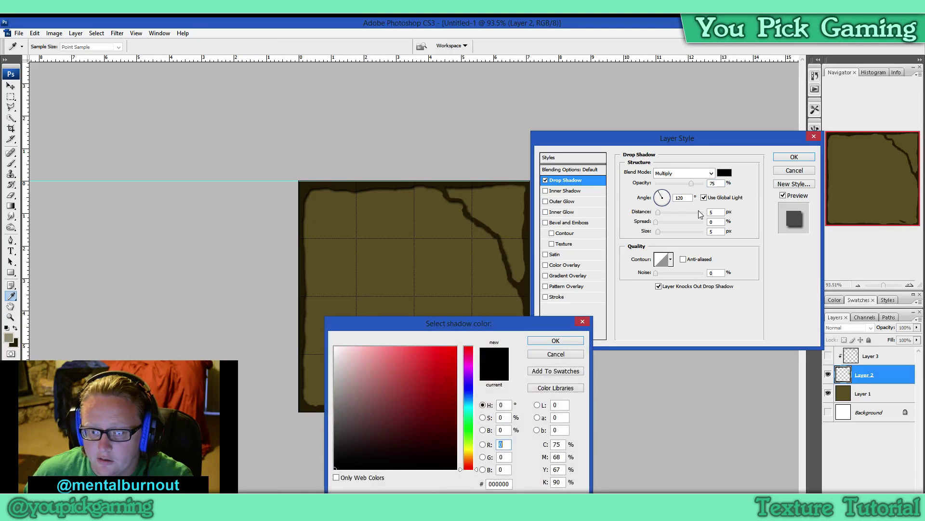
pyautogui.click(9, 336)
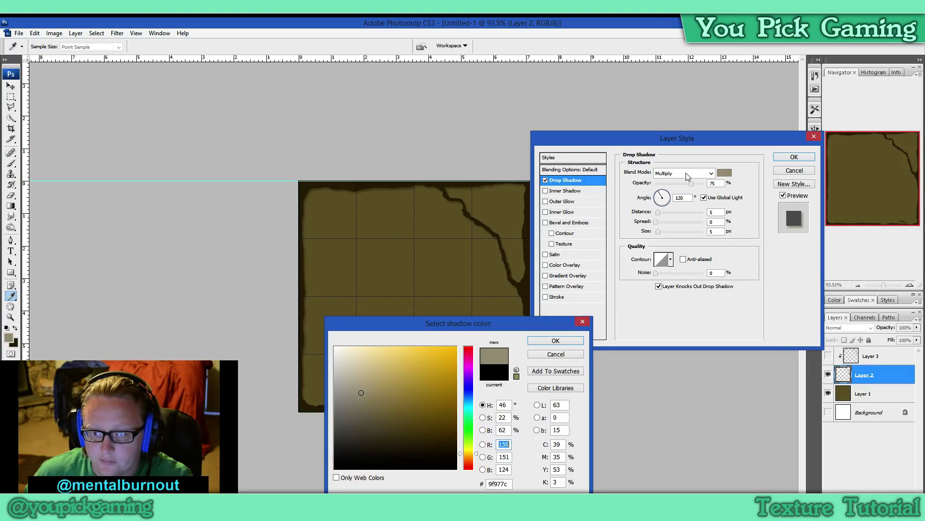
pyautogui.click(530, 340)
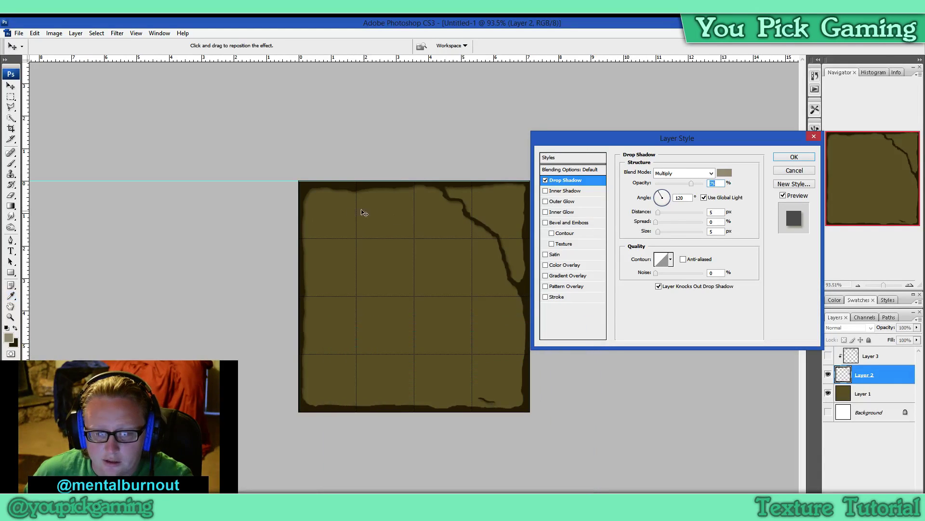
# - Try the drop shadow in Screen mode, settle on the Normal blend mode and raise its opacity to 100%
pyautogui.click(713, 175)
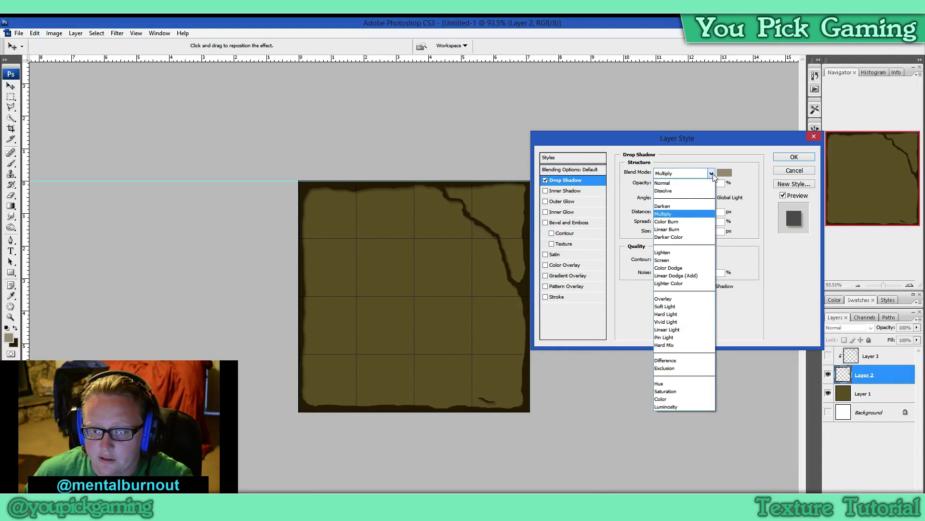
pyautogui.click(682, 262)
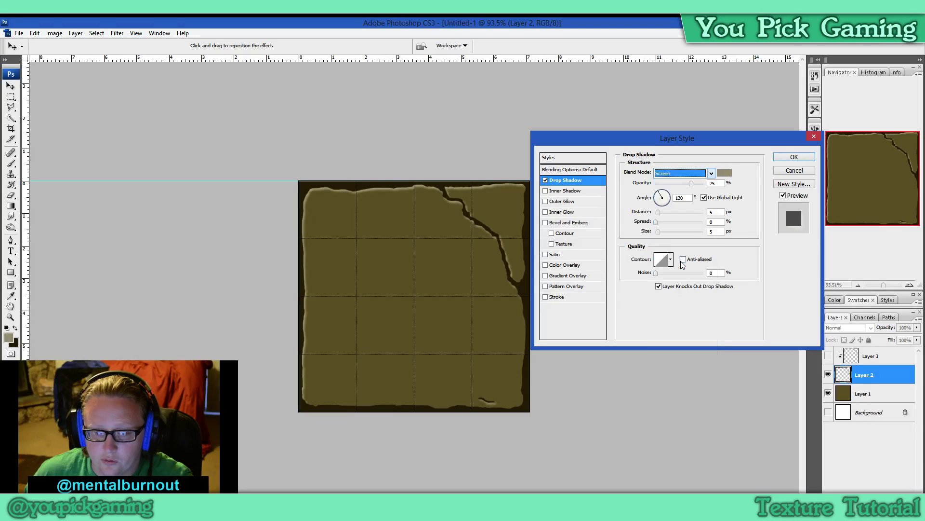
pyautogui.click(711, 173)
pyautogui.click(699, 183)
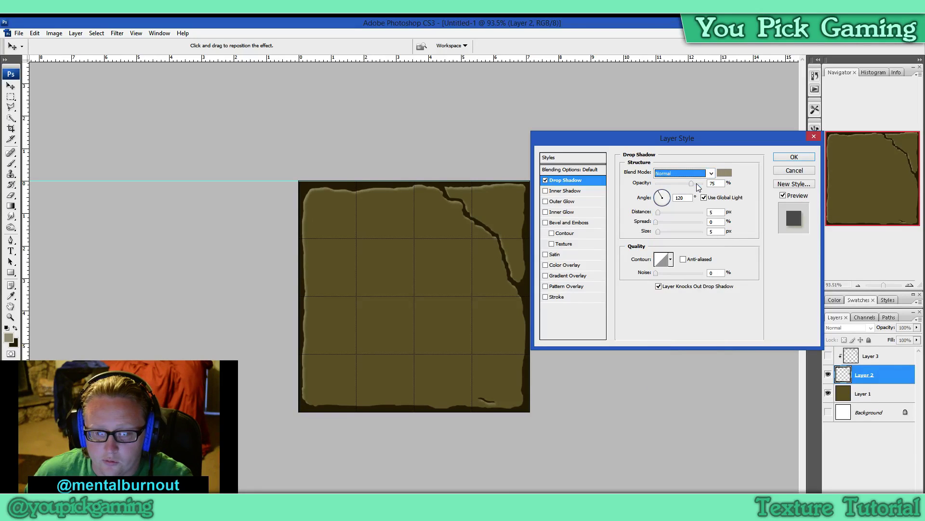
pyautogui.click(693, 184)
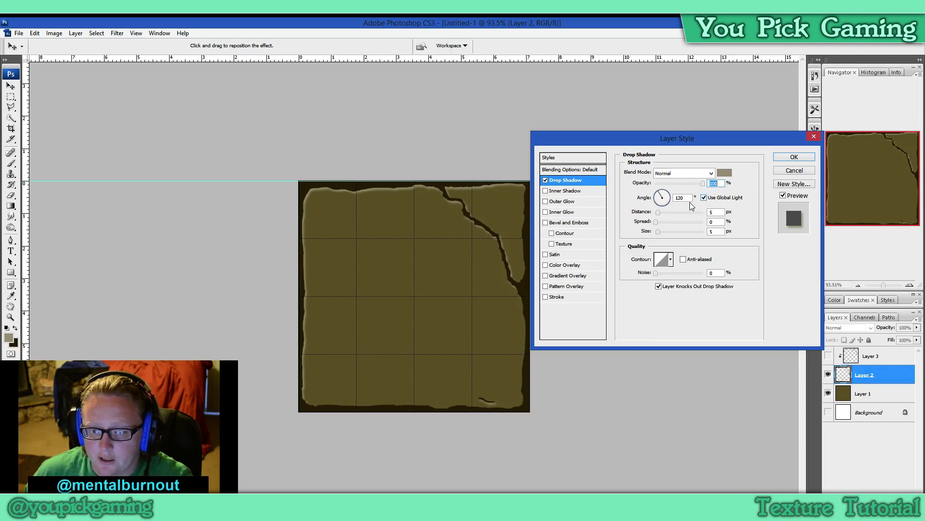
# - Set the drop shadow's angle to 150° and its distance to 0 px, and turn the effect off
pyautogui.moveTo(665, 202); pyautogui.dragTo(659, 198)
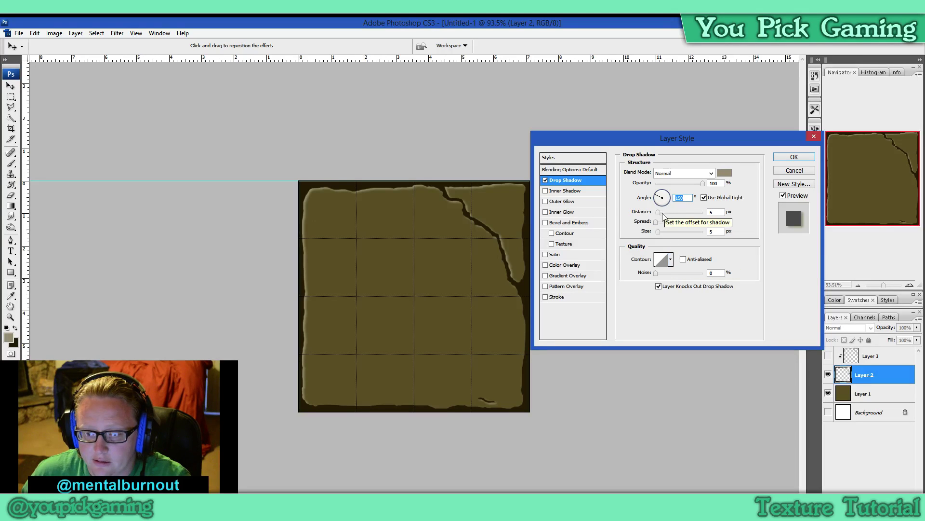
pyautogui.moveTo(658, 212); pyautogui.dragTo(655, 216)
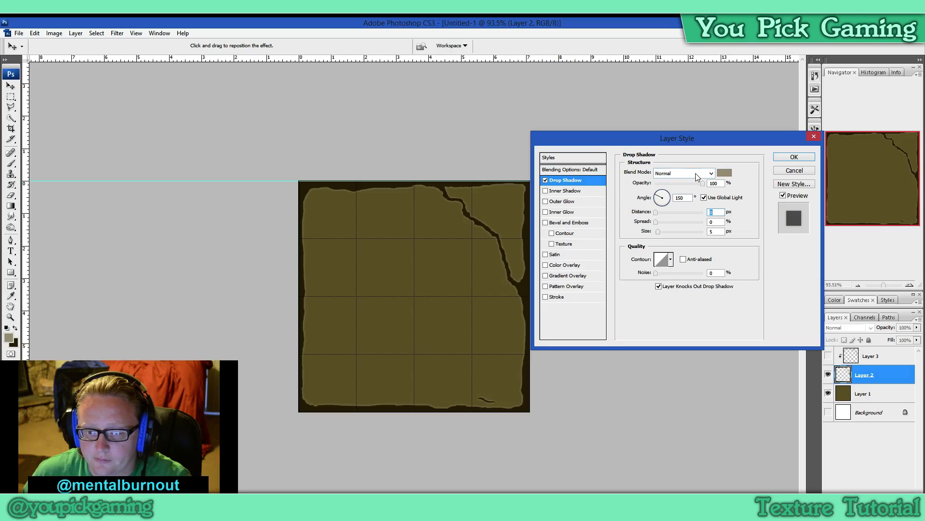
pyautogui.click(546, 180)
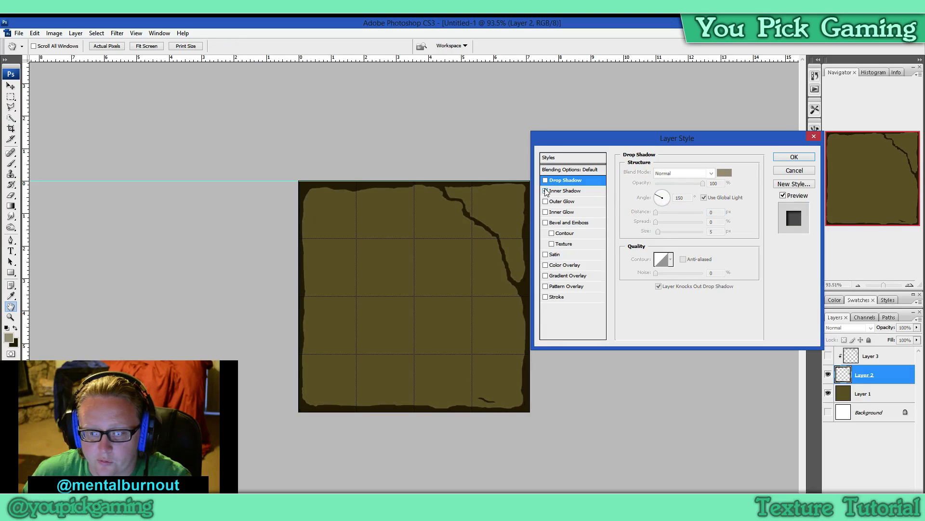
# - Turn on an Inner Shadow for Layer 2 and set its colour to the light foreground tan, 9f977c
pyautogui.click(546, 191)
pyautogui.click(561, 191)
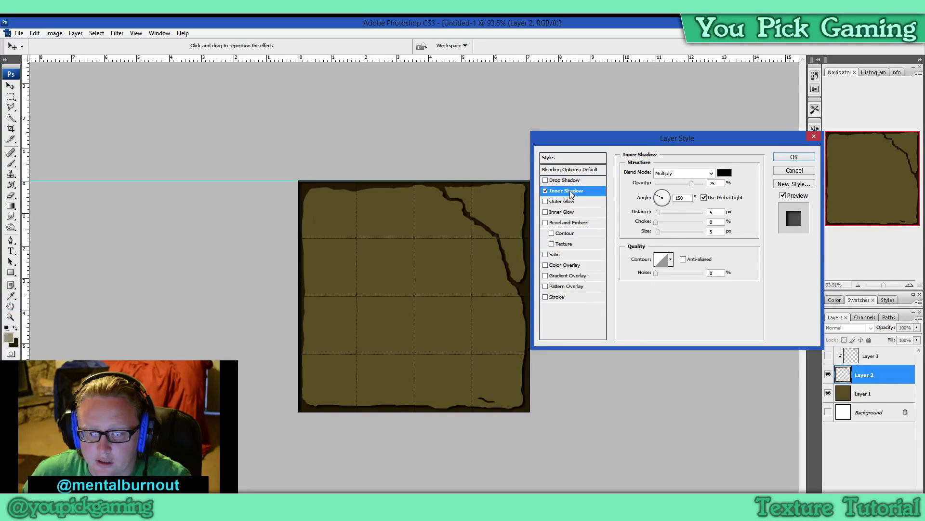
pyautogui.click(724, 173)
pyautogui.click(586, 205)
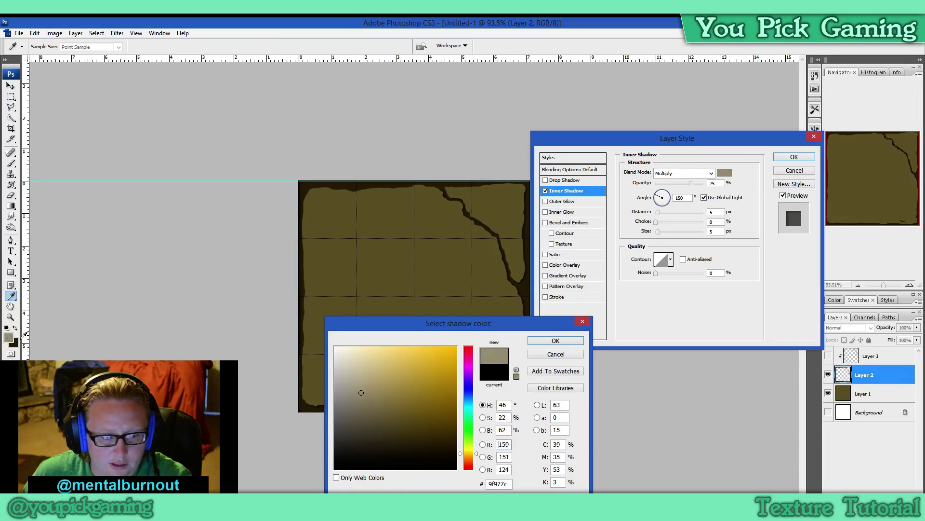
pyautogui.click(540, 343)
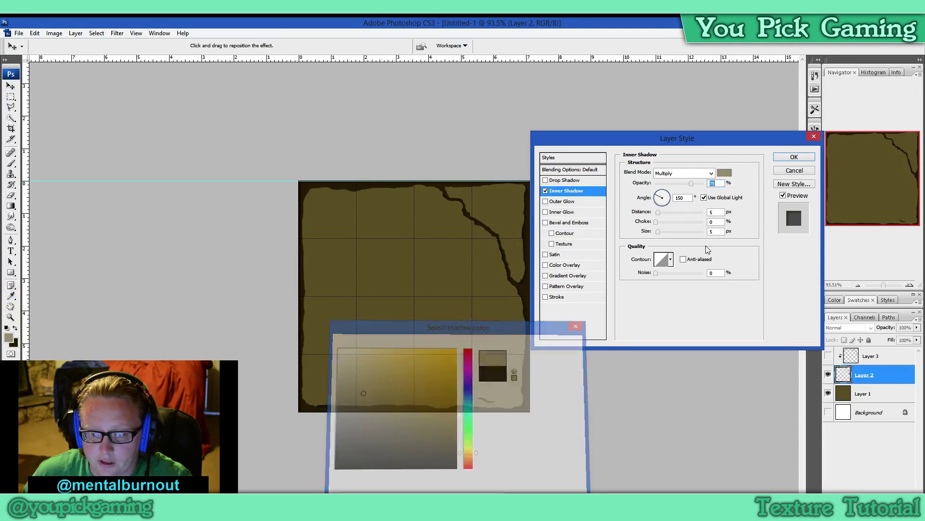
# - Set the inner shadow's blend mode to Normal, angle to -49°, opacity to 100% and size to 0 px
pyautogui.click(684, 174)
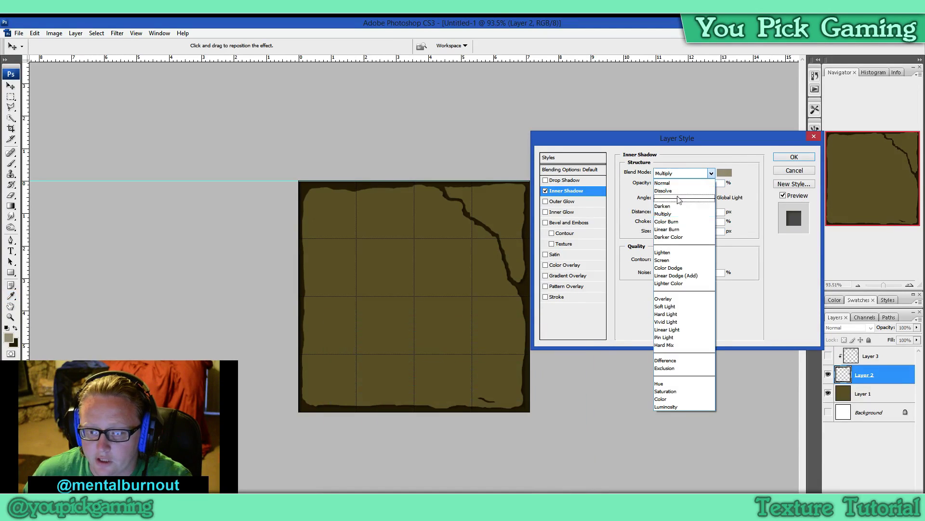
pyautogui.click(674, 261)
pyautogui.click(682, 174)
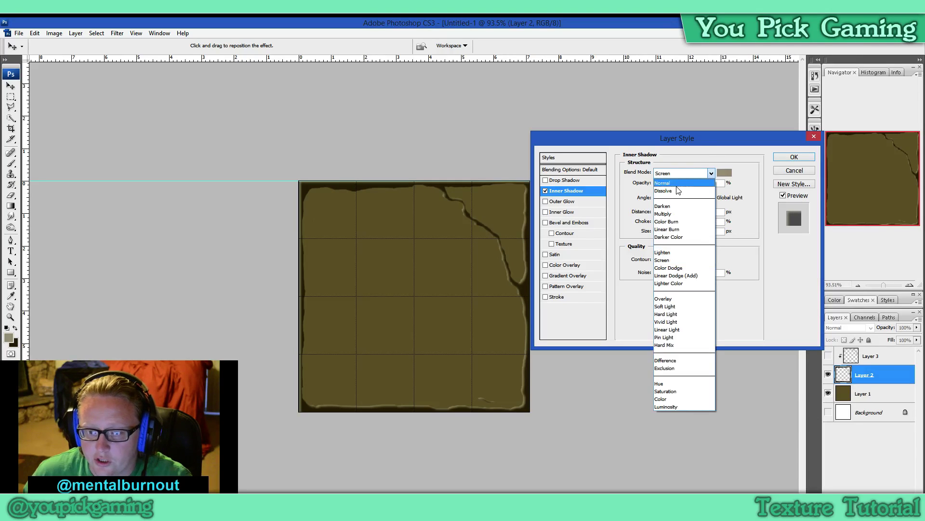
pyautogui.click(676, 184)
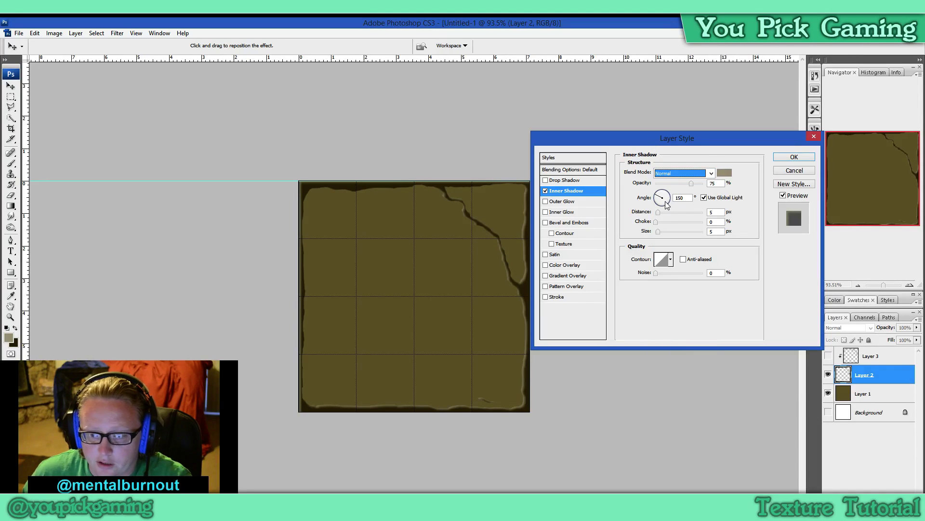
pyautogui.click(667, 204)
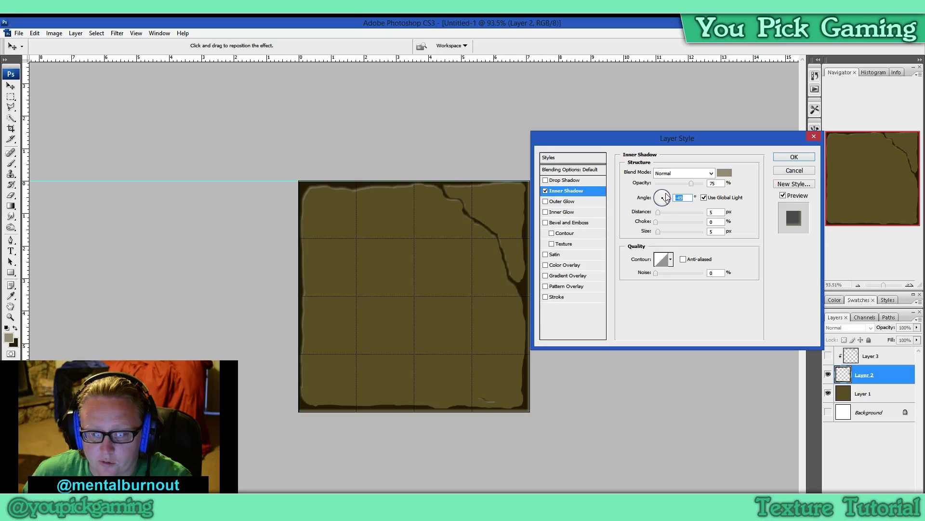
pyautogui.moveTo(691, 183); pyautogui.dragTo(704, 184)
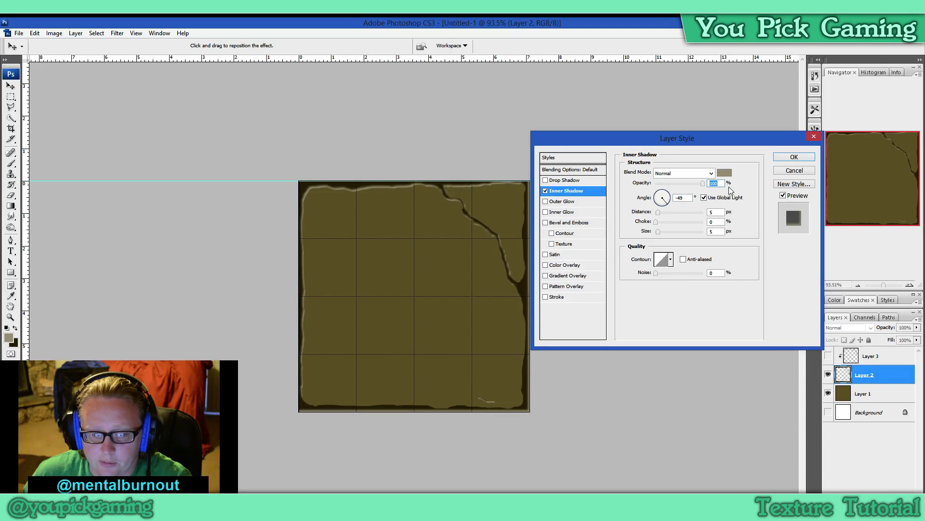
pyautogui.moveTo(659, 212)
pyautogui.mouseDown()
pyautogui.moveTo(661, 230)
pyautogui.moveTo(651, 231)
pyautogui.moveTo(658, 213)
pyautogui.mouseUp()
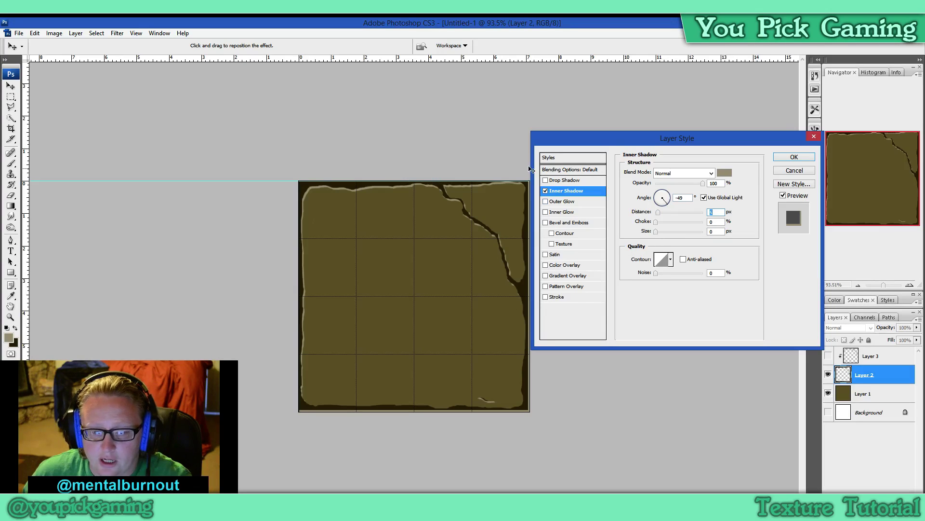
# - Try other light angles on the inner shadow, set the angle to -40° and apply the layer style
pyautogui.moveTo(617, 138); pyautogui.dragTo(647, 128)
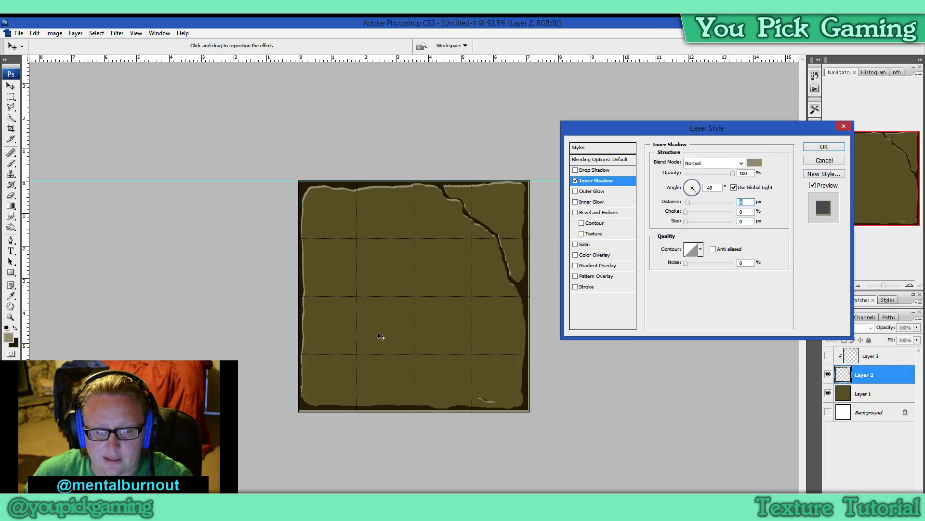
pyautogui.click(692, 182)
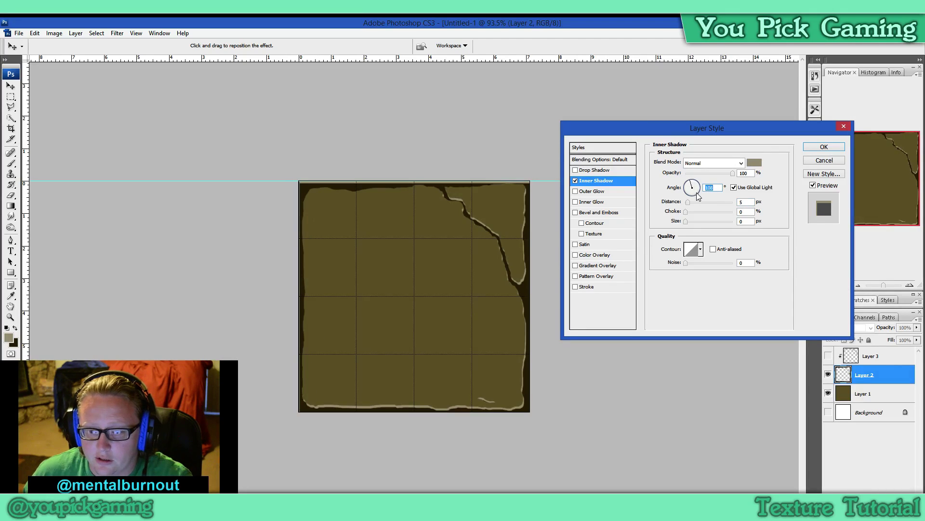
pyautogui.click(697, 194)
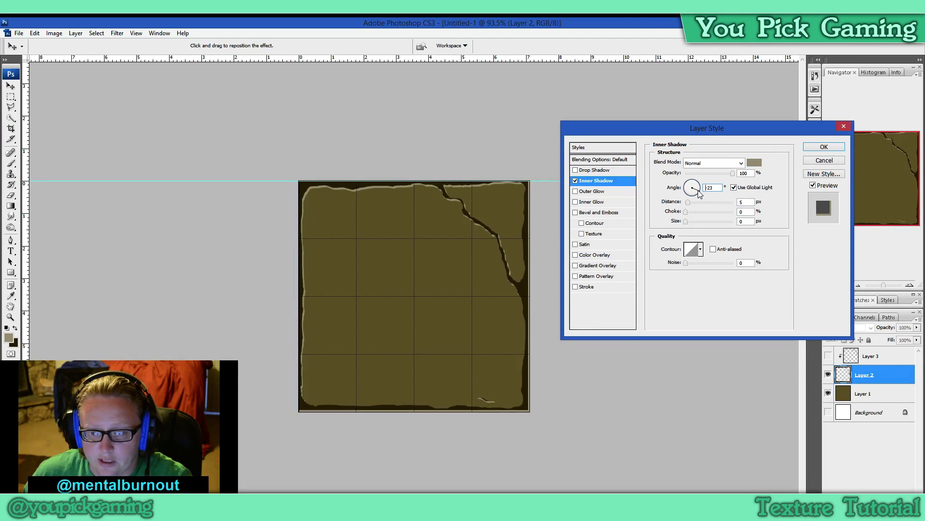
pyautogui.click(700, 195)
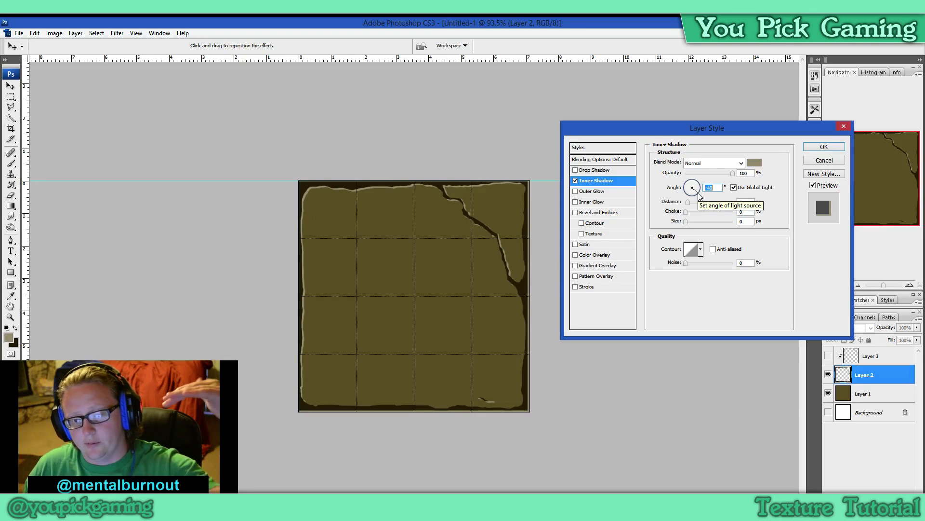
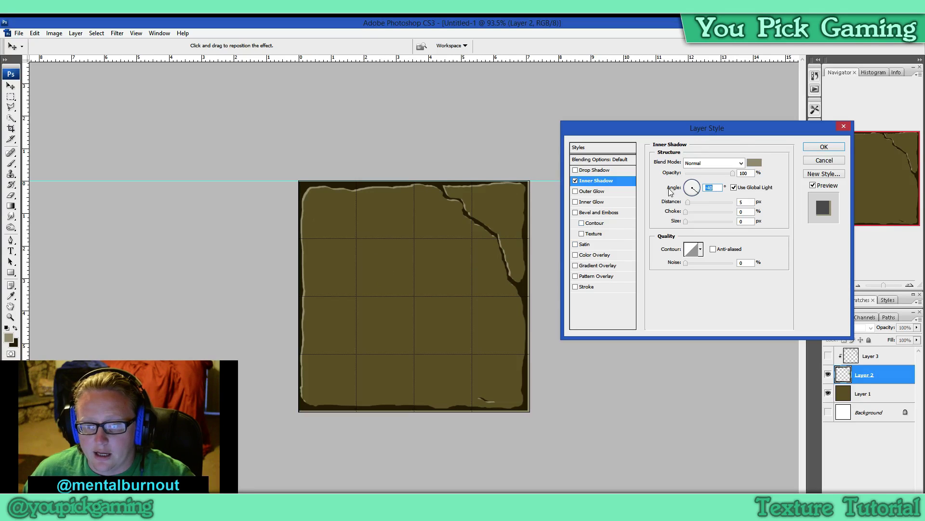
pyautogui.click(824, 147)
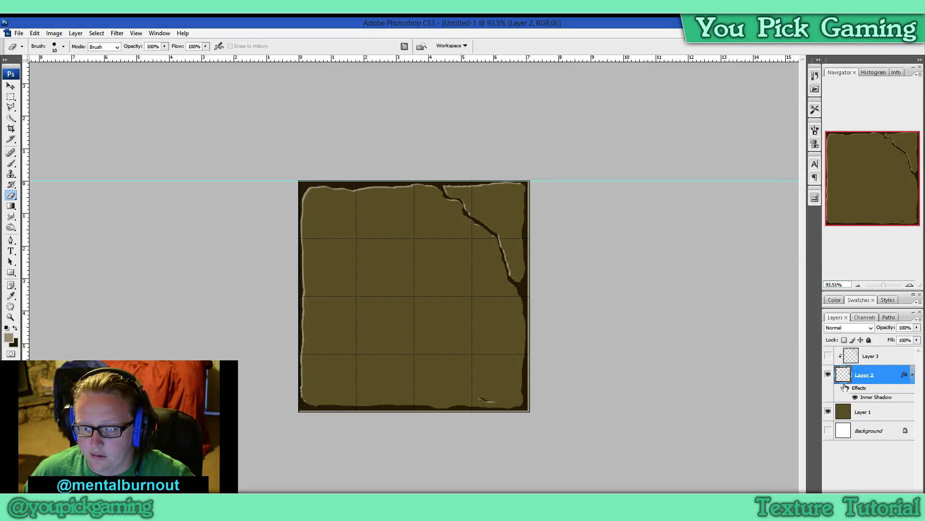
# - Compare Layer 3's hand-painted highlights with Layer 2's inner shadow effect by toggling the visibility of each
pyautogui.click(828, 356)
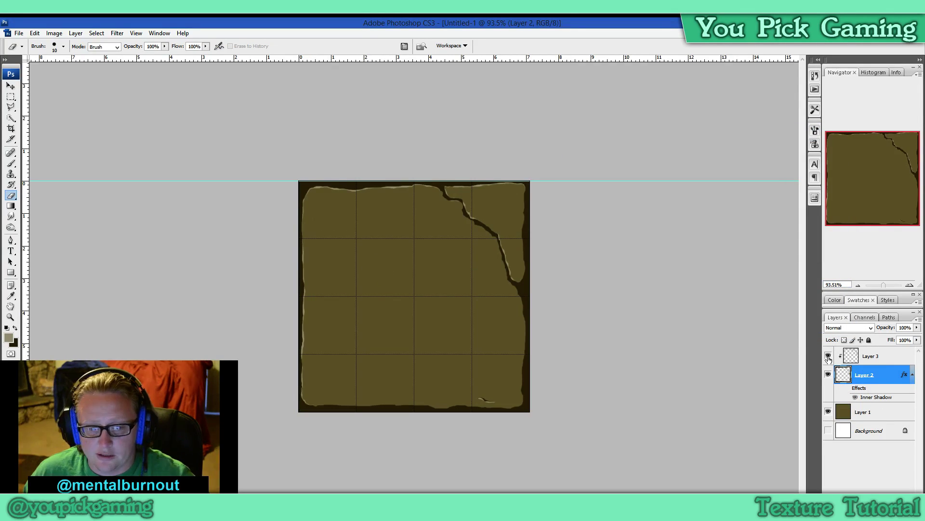
pyautogui.click(828, 357)
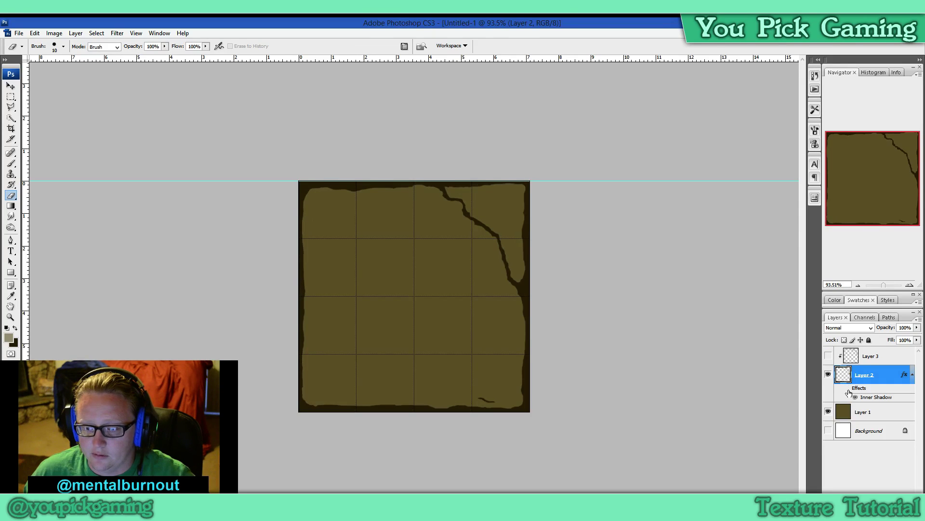
pyautogui.click(847, 388)
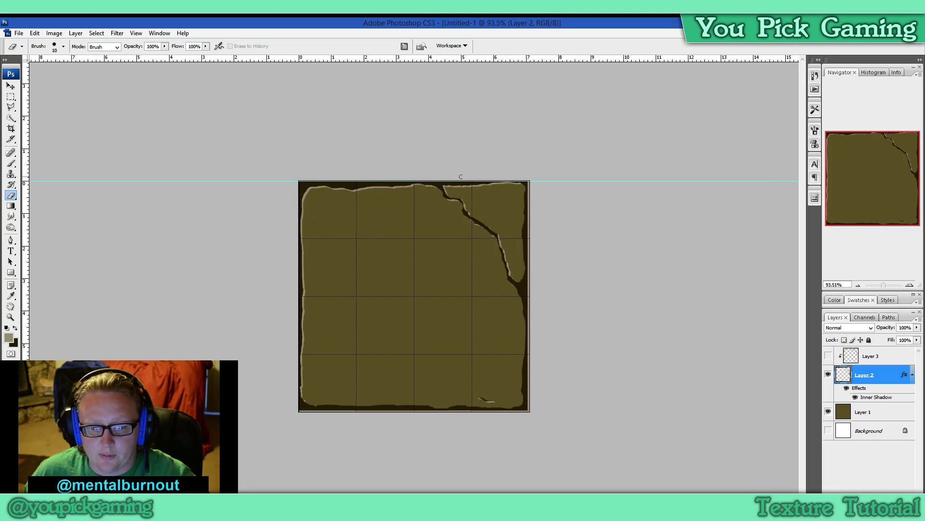
pyautogui.click(846, 387)
pyautogui.click(828, 356)
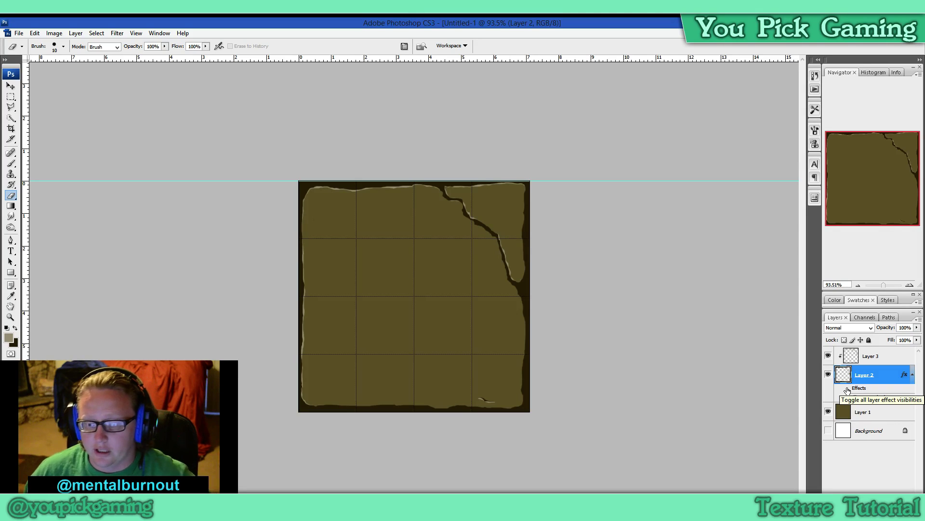
pyautogui.click(828, 356)
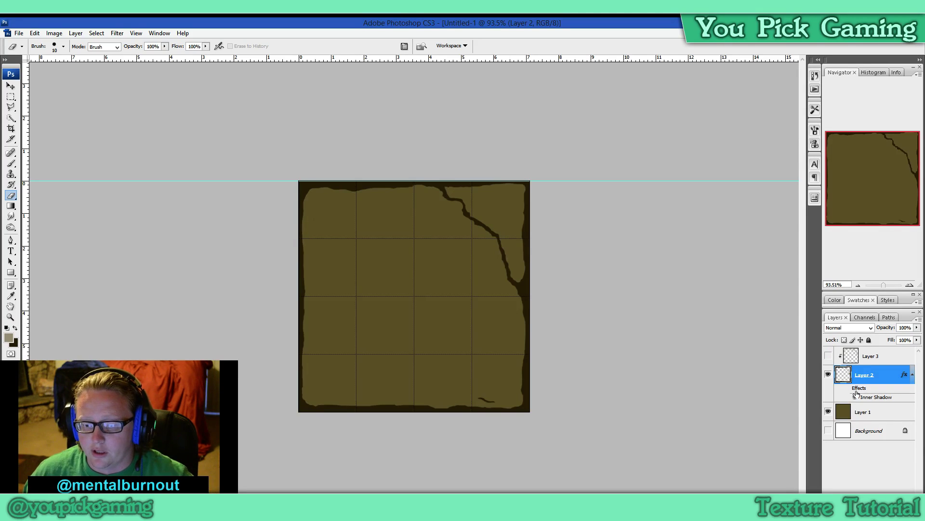
pyautogui.click(847, 388)
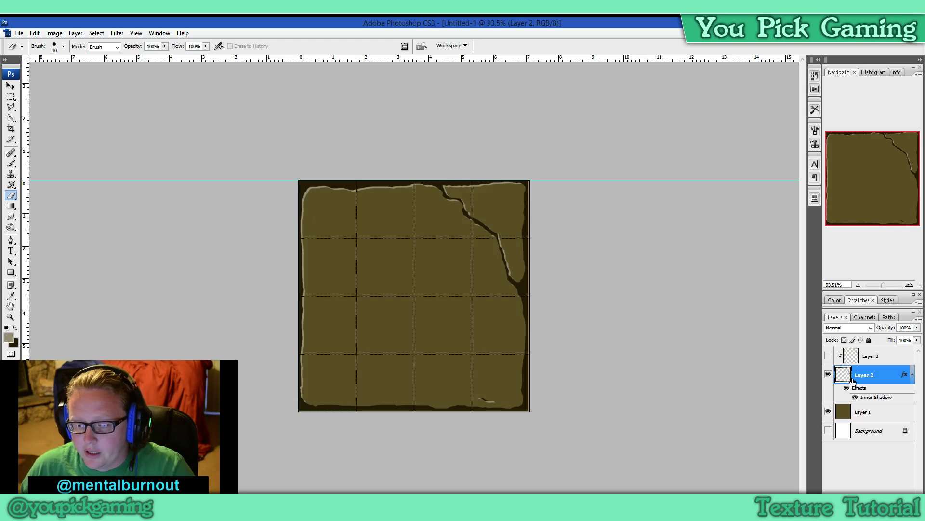
# - Reopen Layer 2's layer style, turn off the Inner Shadow and turn on the Drop Shadow with its settings shown
pyautogui.doubleClick(859, 388)
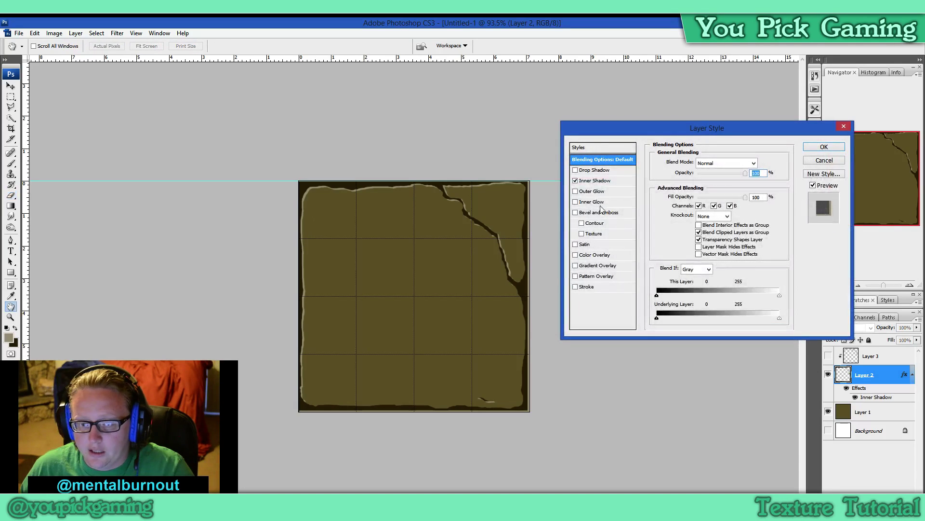
pyautogui.click(576, 181)
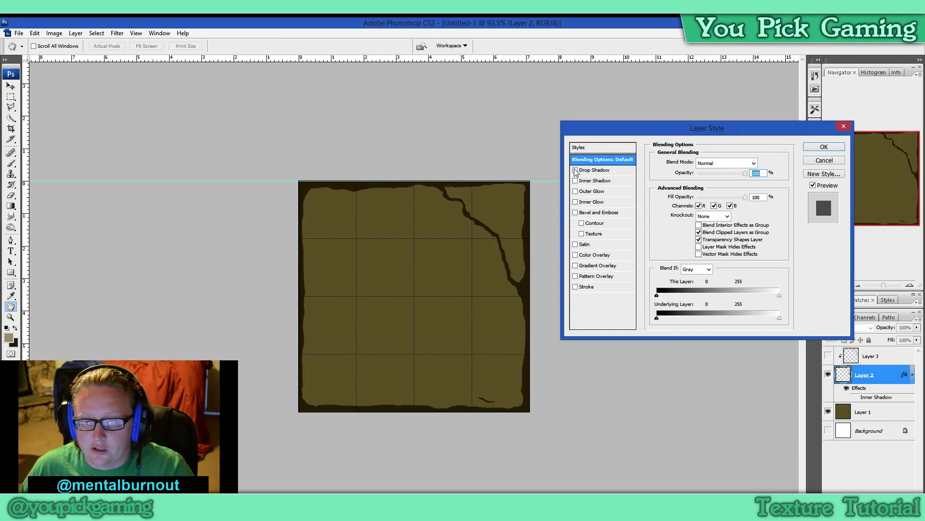
pyautogui.click(591, 170)
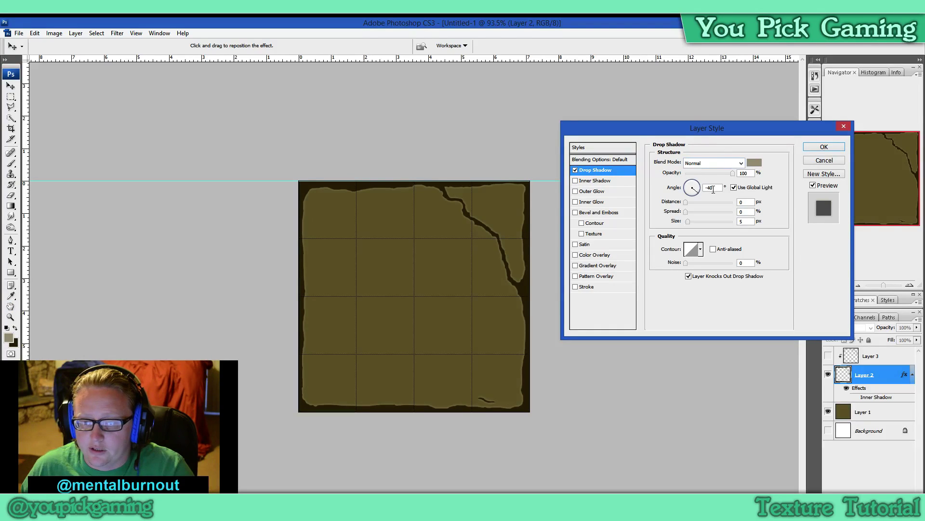
# - Set the drop shadow's size to 0 px, distance to 5 px and angle to 138°
pyautogui.moveTo(690, 223); pyautogui.dragTo(689, 203)
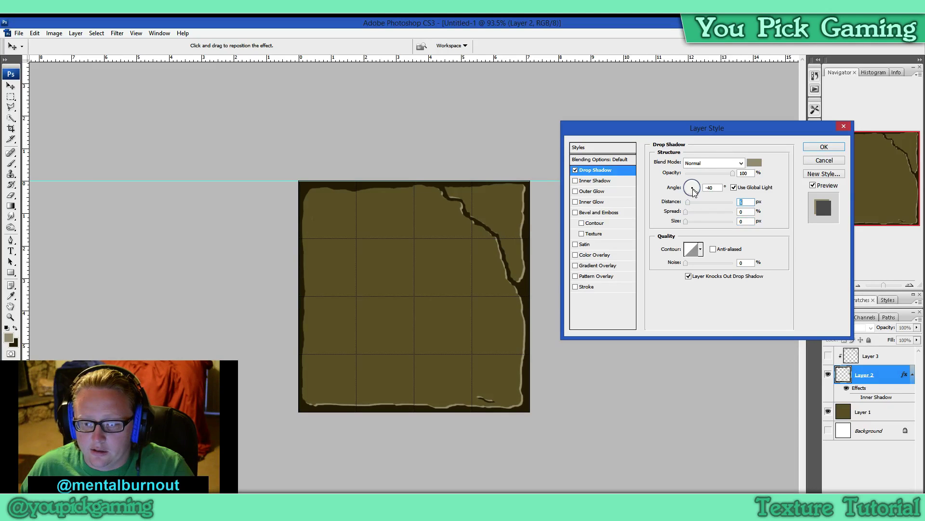
pyautogui.click(692, 187)
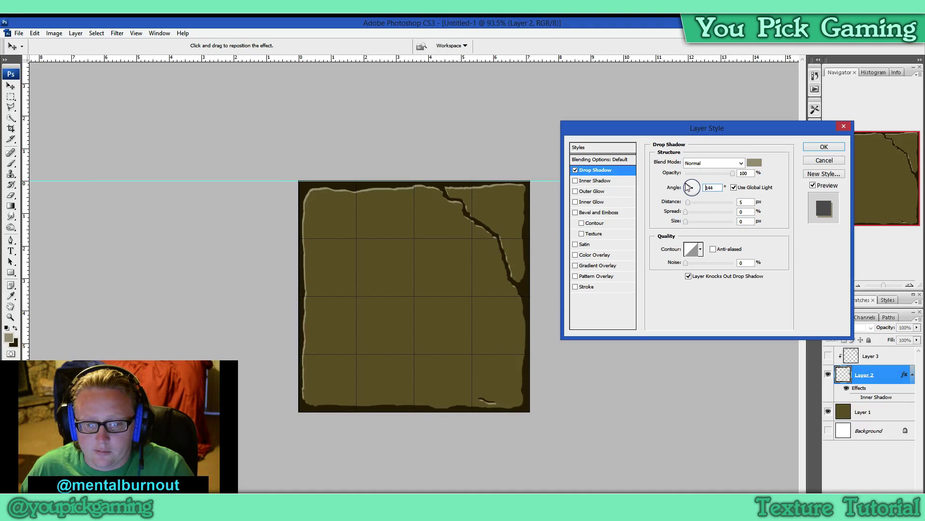
pyautogui.moveTo(688, 187); pyautogui.dragTo(688, 187)
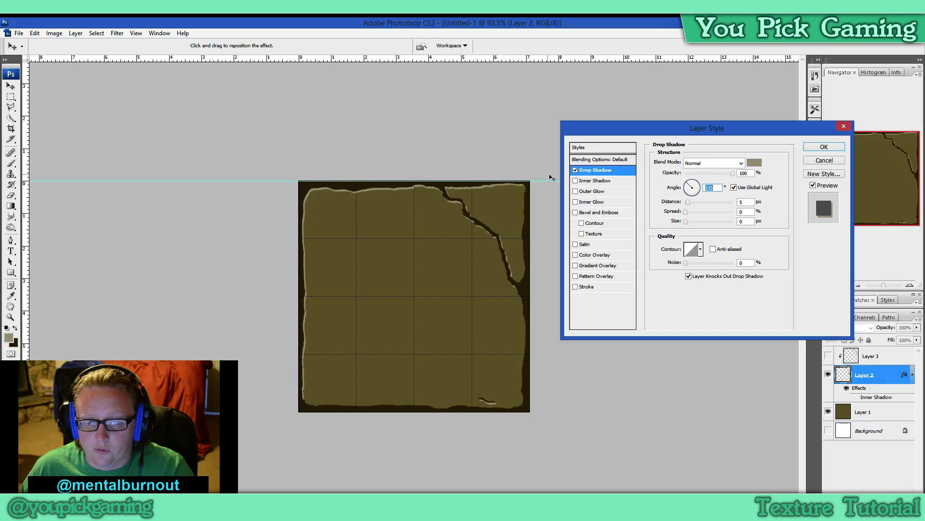
pyautogui.moveTo(553, 181); pyautogui.dragTo(567, 40)
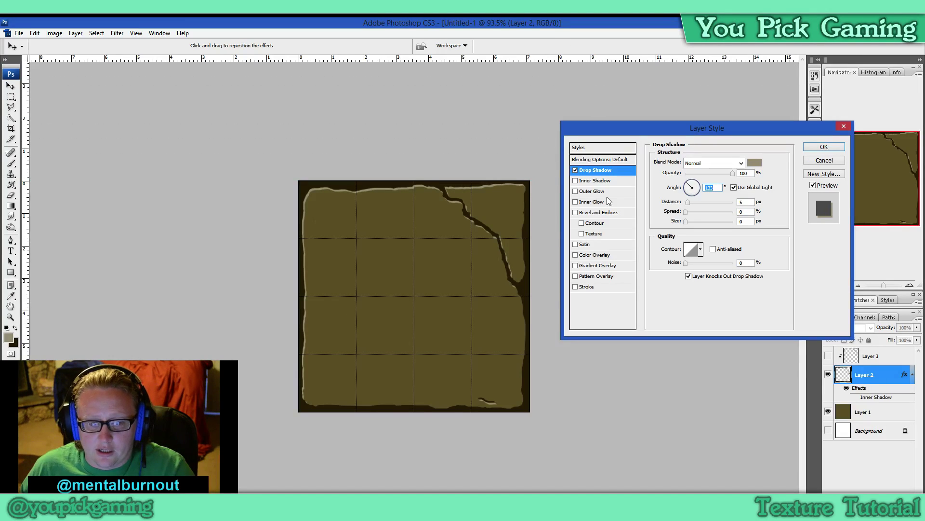
pyautogui.click(689, 187)
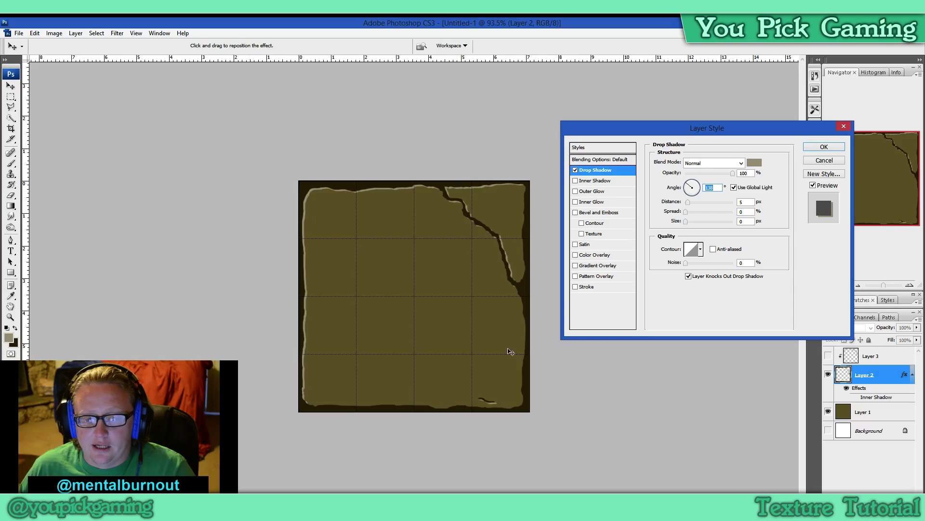
# - Try larger distances for the drop shadow, reduce the distance again and apply the layer style
pyautogui.press('Tab')
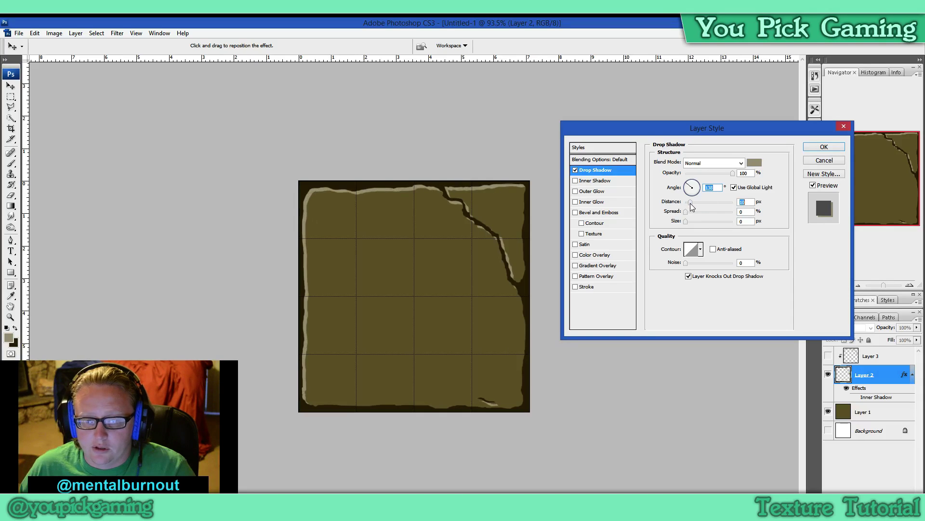
pyautogui.press('Up')
pyautogui.press('Up')
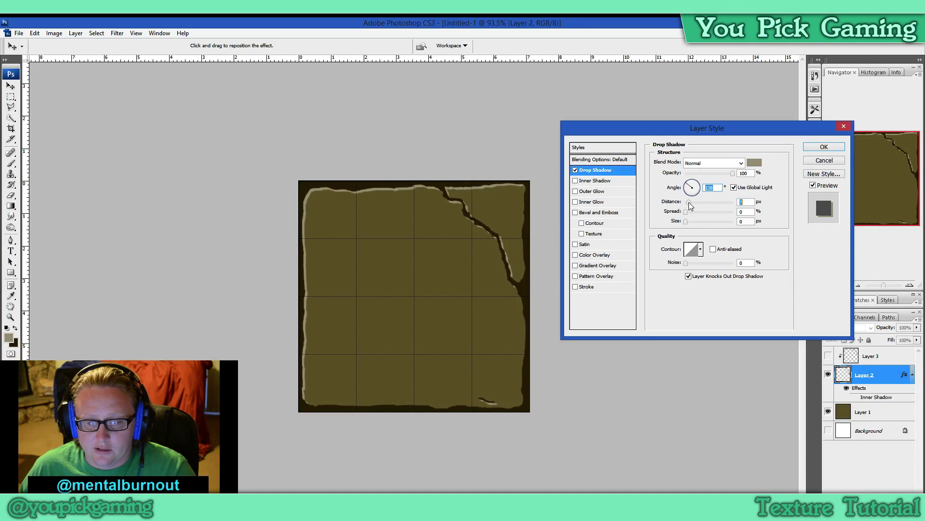
pyautogui.press('Down')
pyautogui.press('Down')
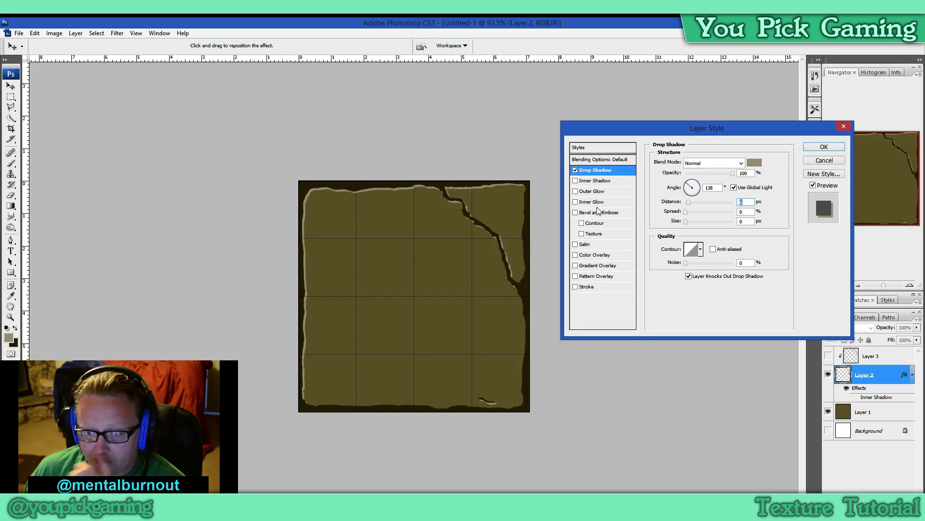
pyautogui.click(840, 148)
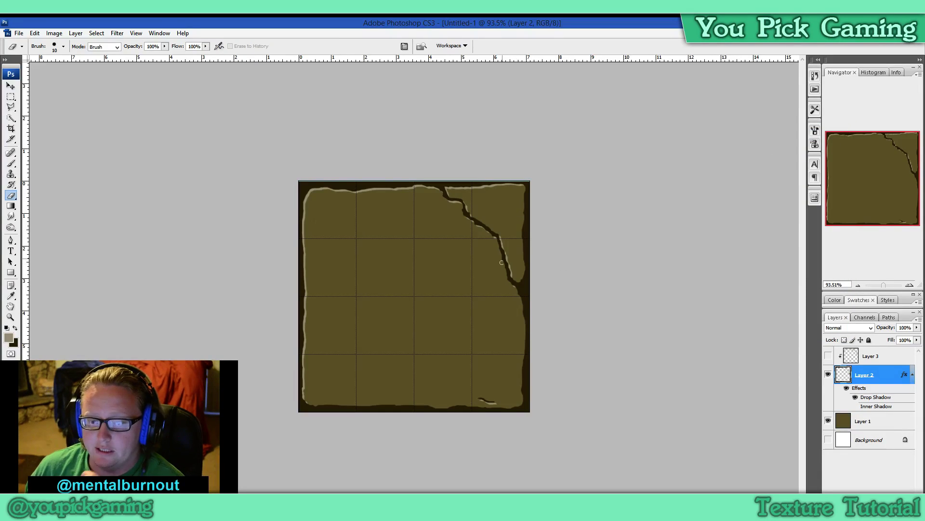
# - Compare Layer 2's drop shadow with Layer 3's hand-painted highlights by toggling them, leaving the effects hidden and Layer 3 shown
pyautogui.click(10, 86)
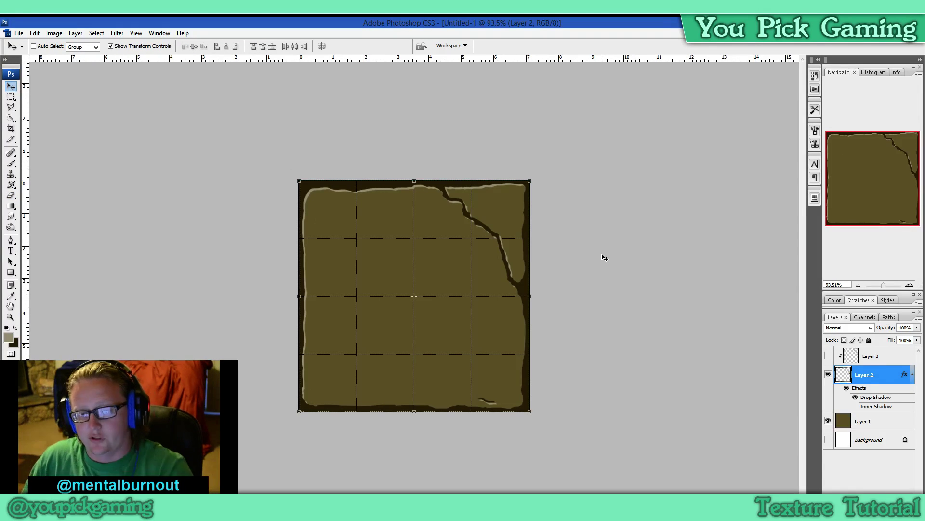
pyautogui.click(847, 388)
pyautogui.click(846, 388)
pyautogui.click(846, 388)
pyautogui.click(828, 357)
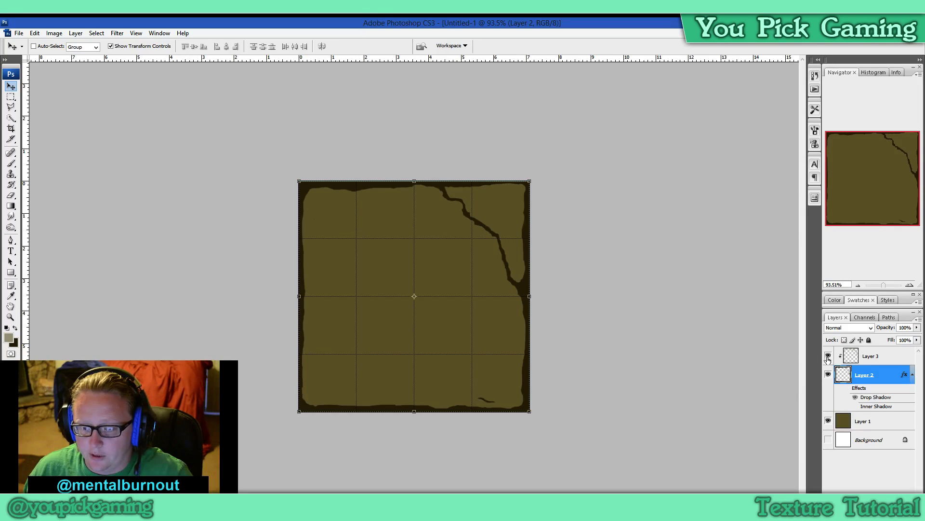
pyautogui.click(828, 357)
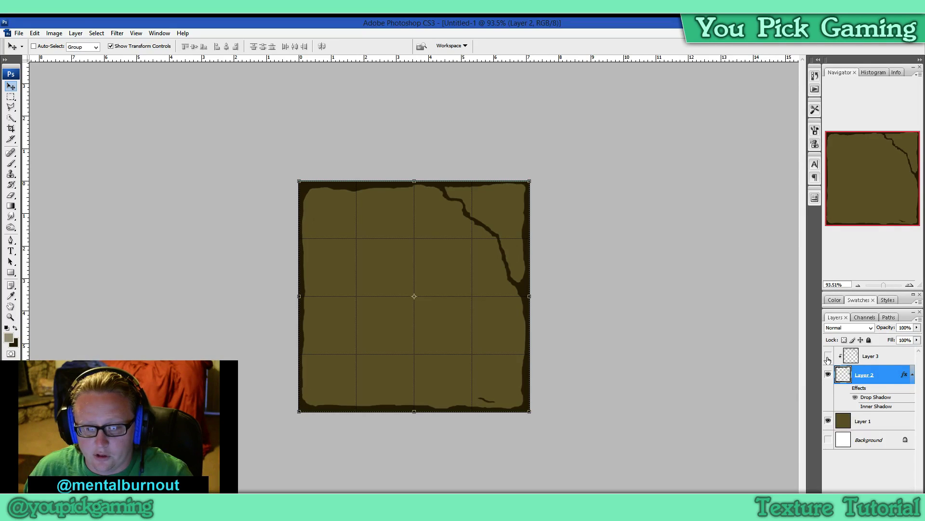
pyautogui.click(828, 357)
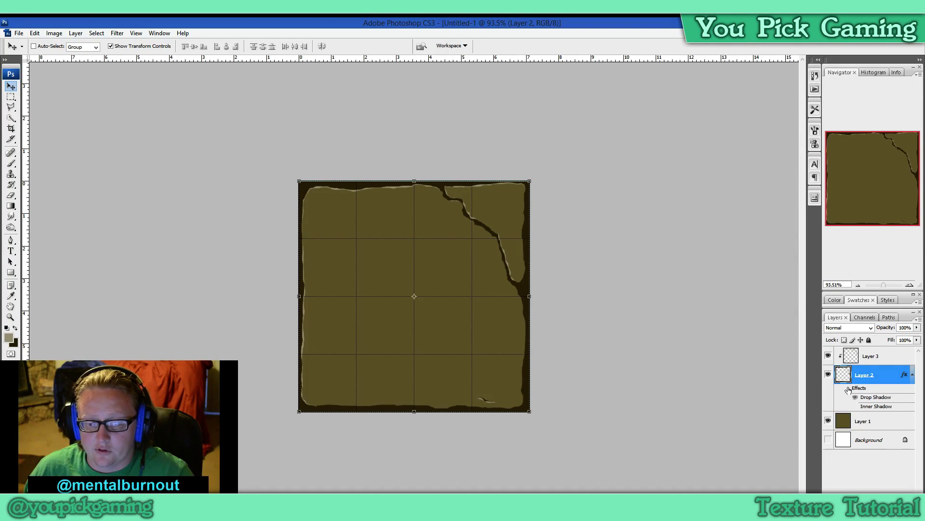
# - Select Layer 1, hide Layer 2 and choose the 66 px speckled brush tip for the Brush tool
pyautogui.click(875, 422)
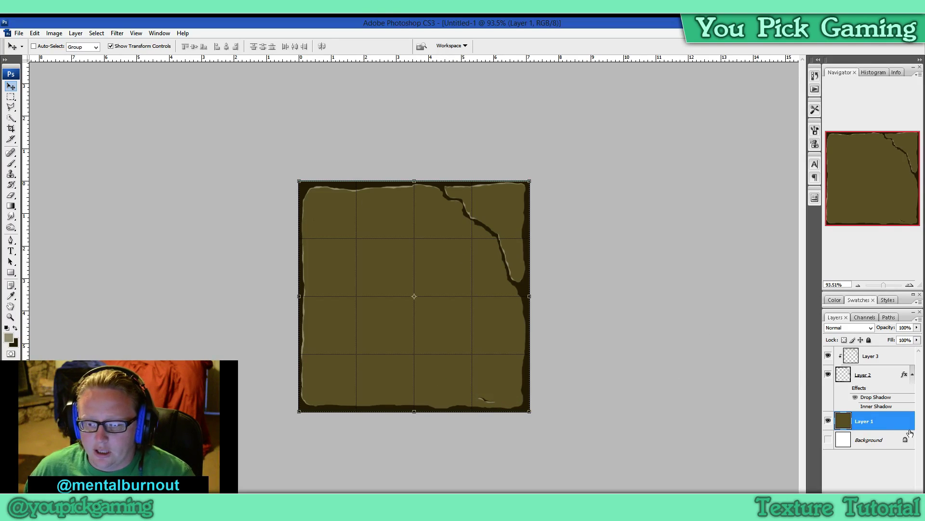
pyautogui.click(828, 375)
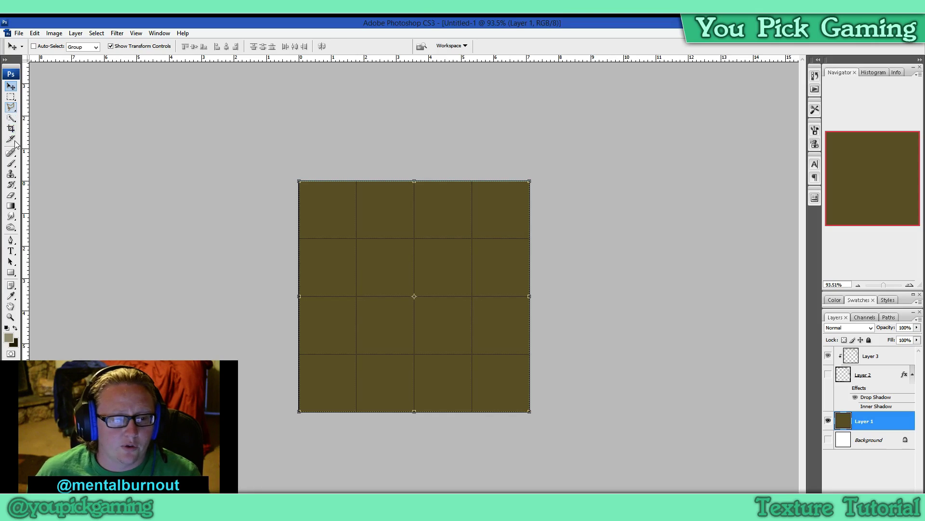
pyautogui.click(11, 163)
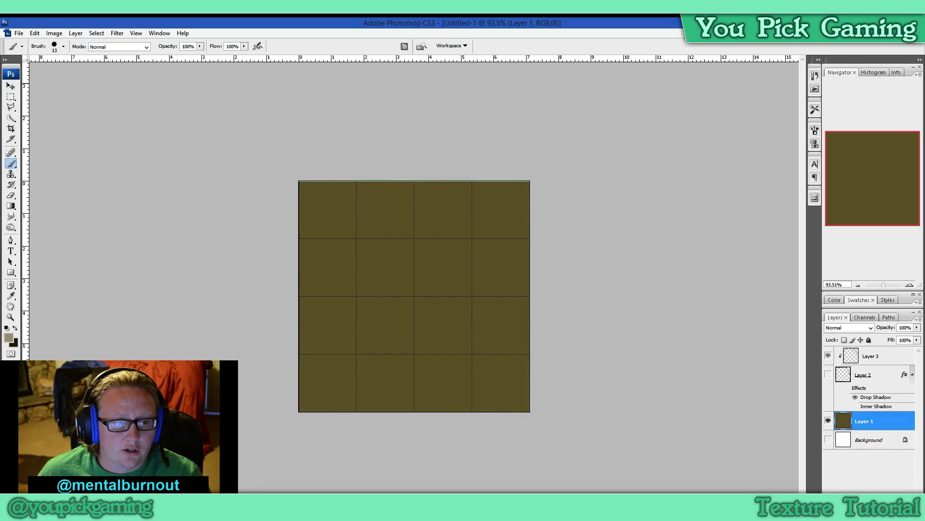
pyautogui.click(64, 47)
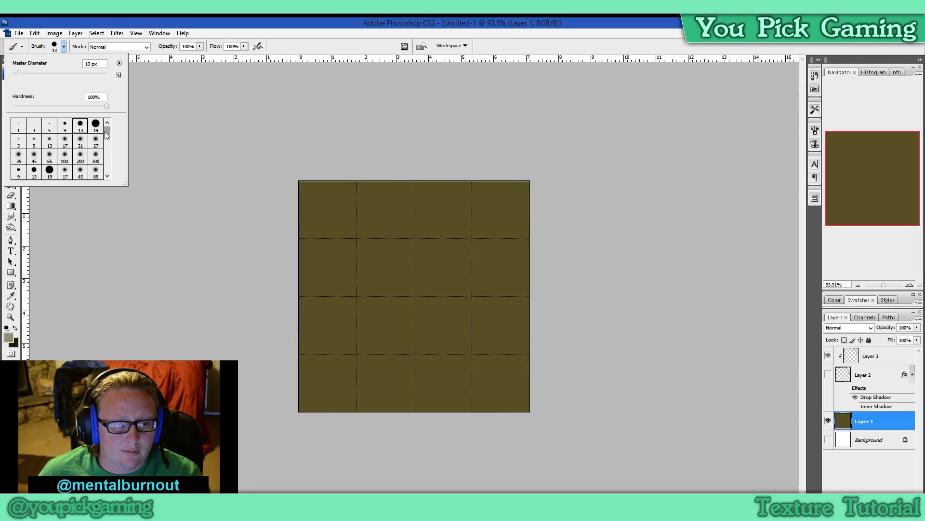
pyautogui.moveTo(106, 135); pyautogui.dragTo(107, 155)
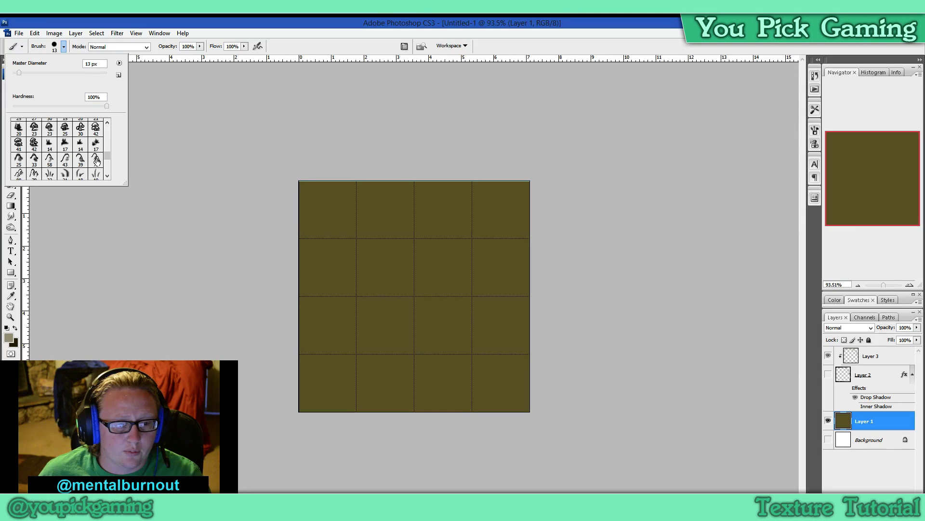
pyautogui.click(96, 159)
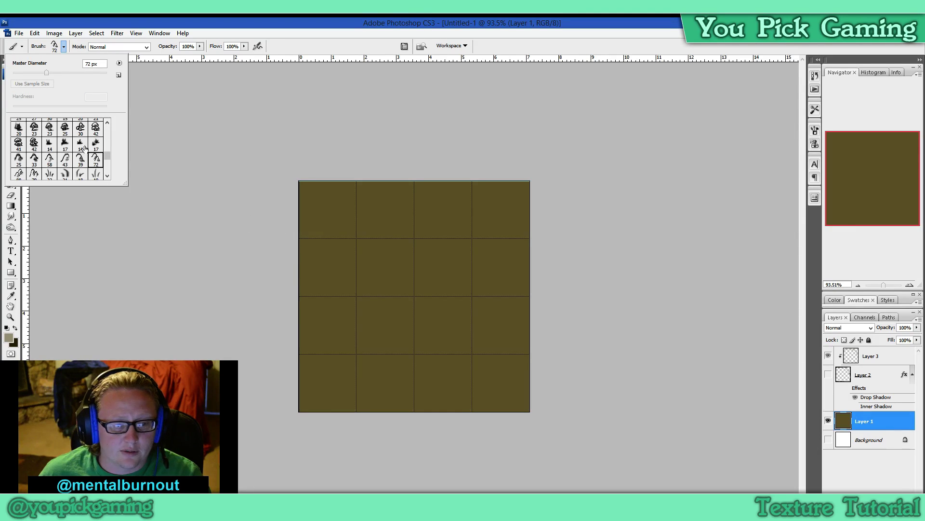
pyautogui.moveTo(107, 159); pyautogui.dragTo(107, 139)
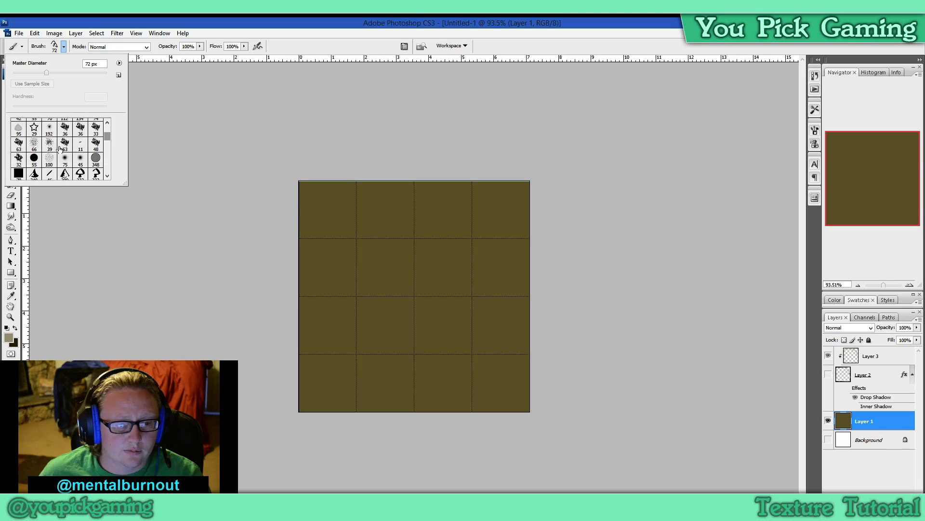
pyautogui.click(34, 144)
pyautogui.click(359, 227)
pyautogui.hotkey('ctrl', 'z')
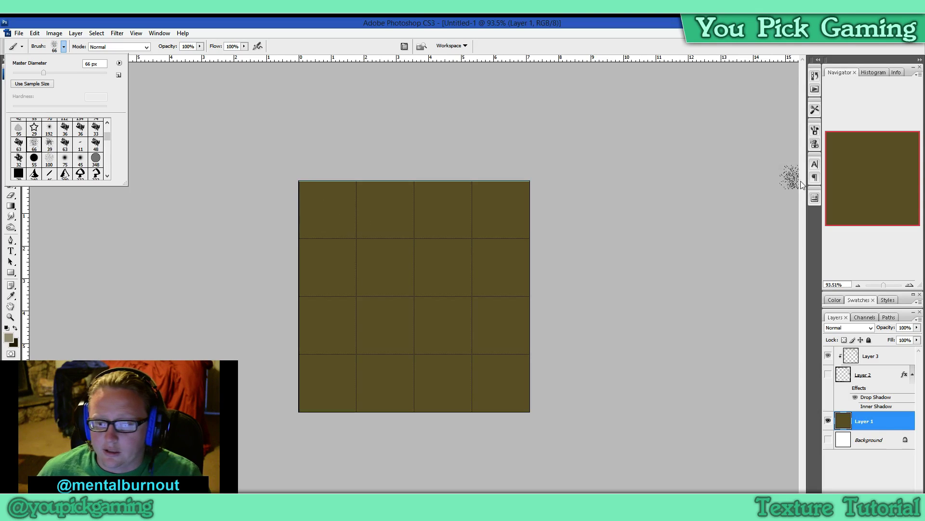
# - Raise the speckled brush's scatter, set its size jitter to 98% and turn off Dual Brush
pyautogui.click(816, 129)
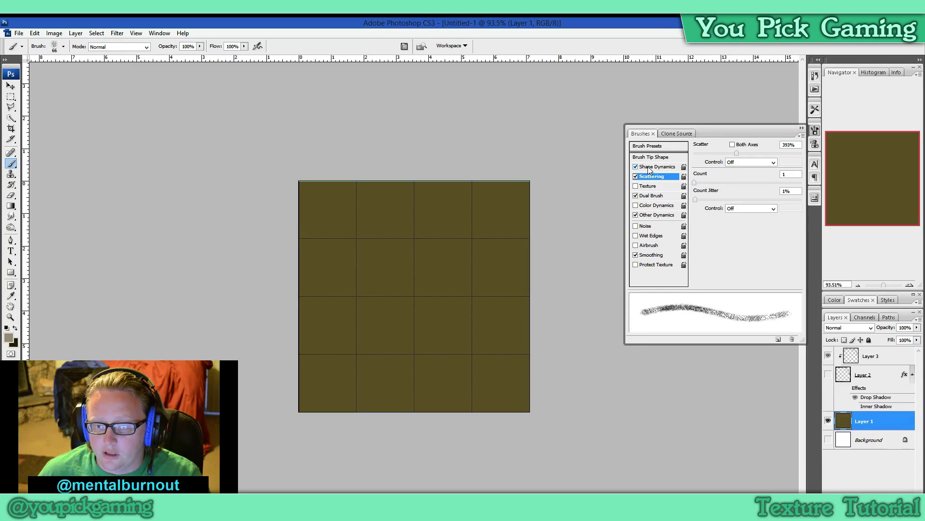
pyautogui.click(649, 169)
pyautogui.click(652, 177)
pyautogui.moveTo(738, 155); pyautogui.dragTo(798, 153)
pyautogui.click(657, 167)
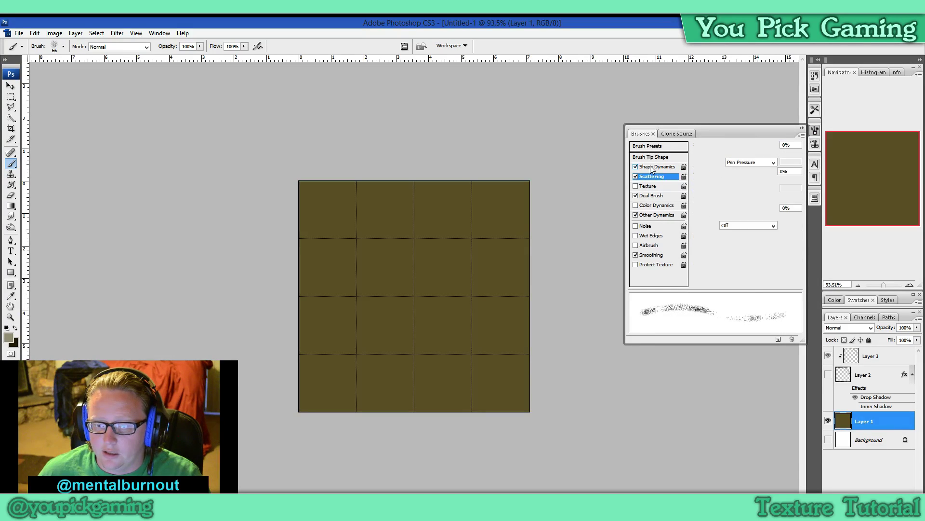
pyautogui.moveTo(697, 154)
pyautogui.mouseDown()
pyautogui.moveTo(815, 155)
pyautogui.moveTo(799, 154)
pyautogui.mouseUp()
pyautogui.click(637, 195)
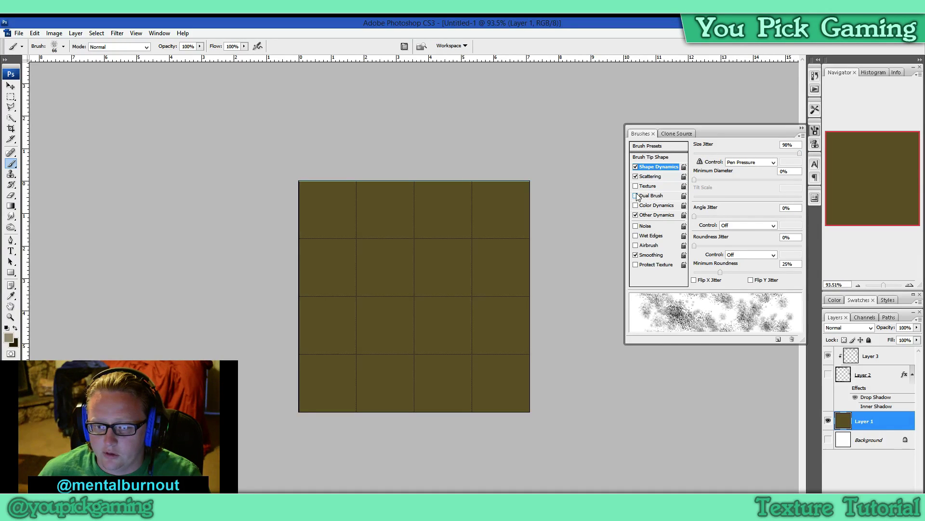
# - Try painting light speckles across the whole tile on Layer 1, check them with Layer 2 shown, and undo the painting
pyautogui.moveTo(419, 216)
pyautogui.mouseDown()
pyautogui.moveTo(356, 231)
pyautogui.moveTo(417, 280)
pyautogui.moveTo(465, 340)
pyautogui.moveTo(534, 256)
pyautogui.moveTo(433, 188)
pyautogui.moveTo(350, 304)
pyautogui.moveTo(330, 374)
pyautogui.moveTo(486, 378)
pyautogui.moveTo(517, 382)
pyautogui.mouseUp()
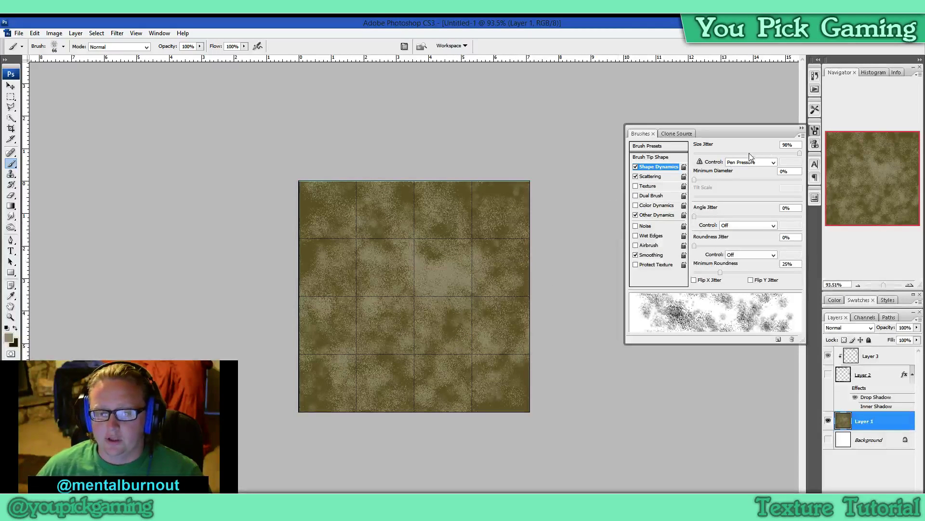
pyautogui.click(828, 375)
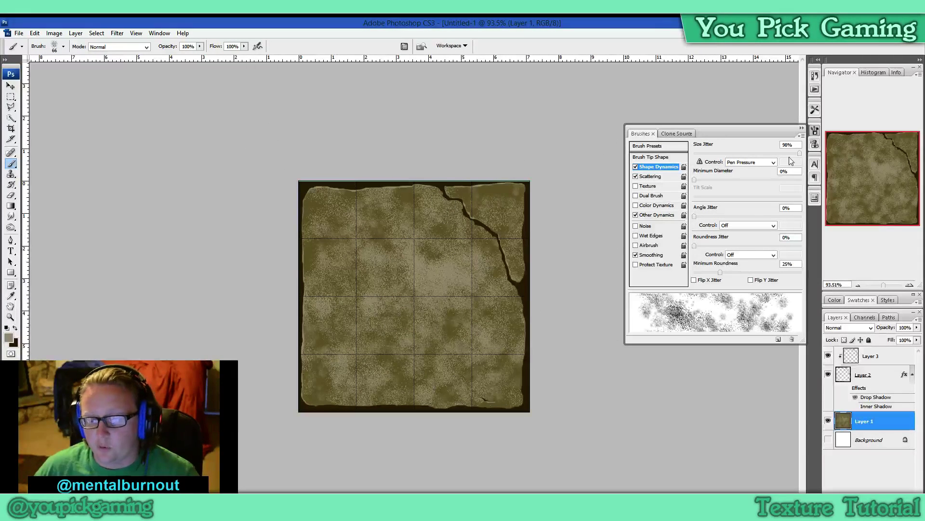
pyautogui.click(801, 129)
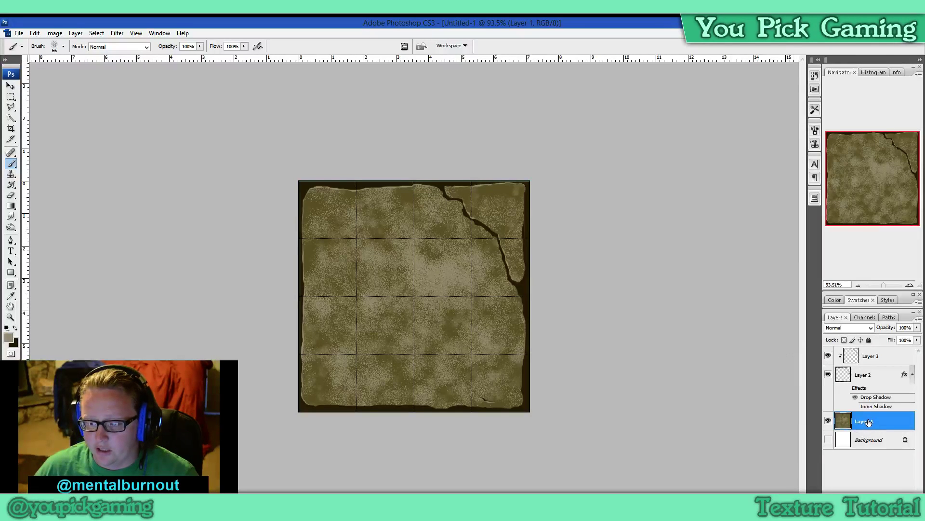
pyautogui.hotkey('ctrl', 'z')
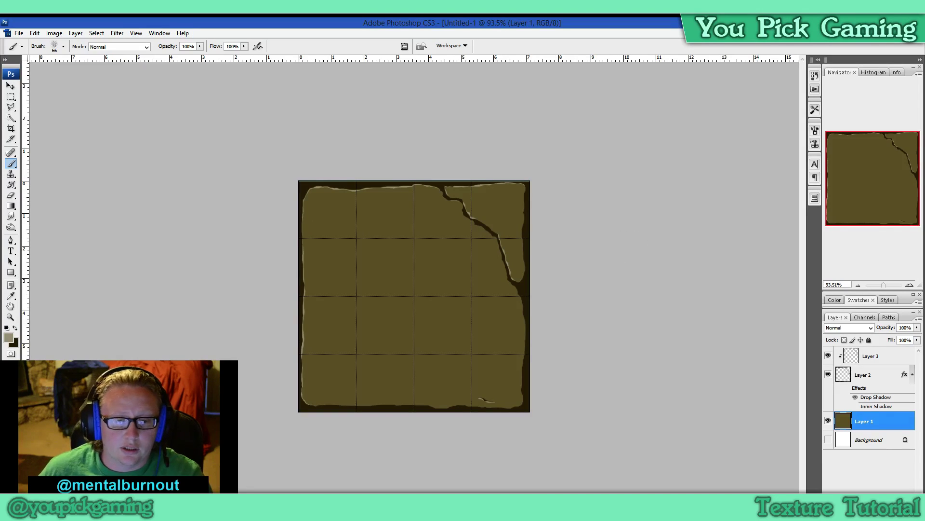
# - Add a new empty layer above Layer 1 and try to render Difference Clouds on it
pyautogui.hotkey('ctrl', 'shift', 'alt', 'n')
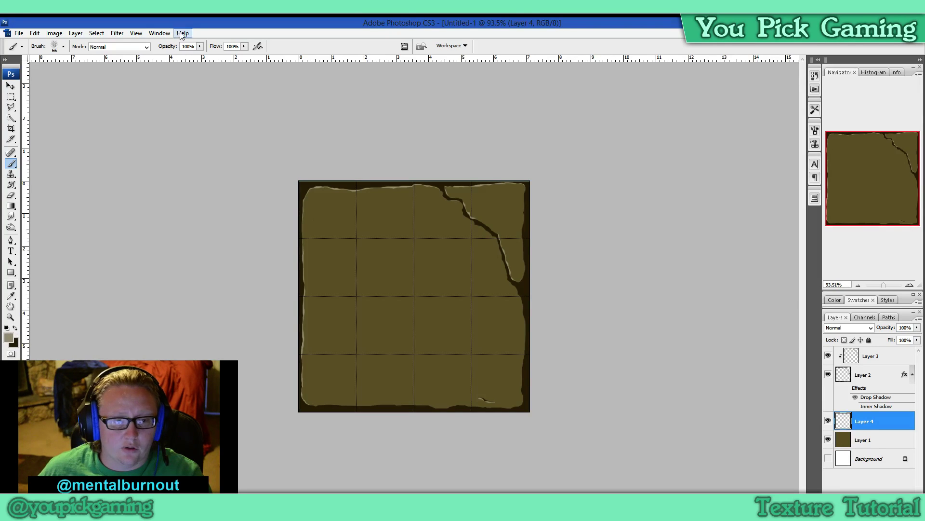
pyautogui.click(117, 34)
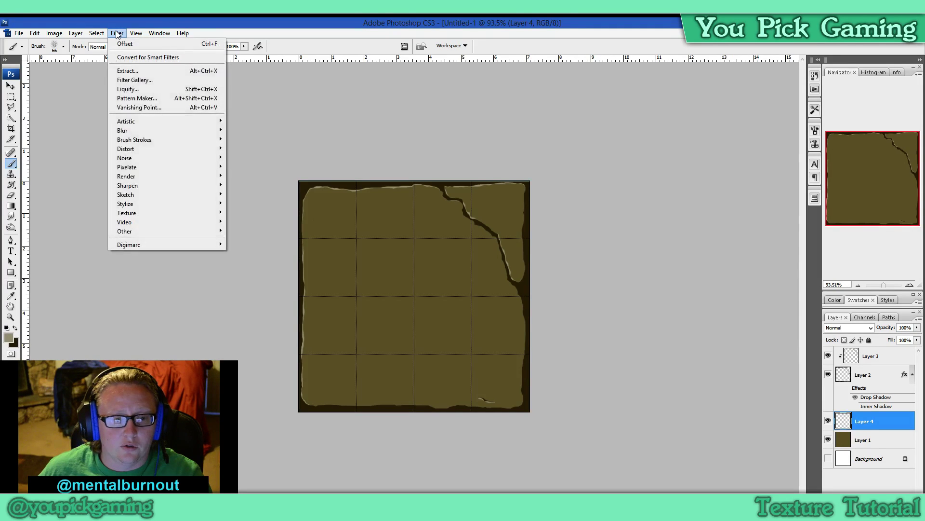
pyautogui.moveTo(161, 123)
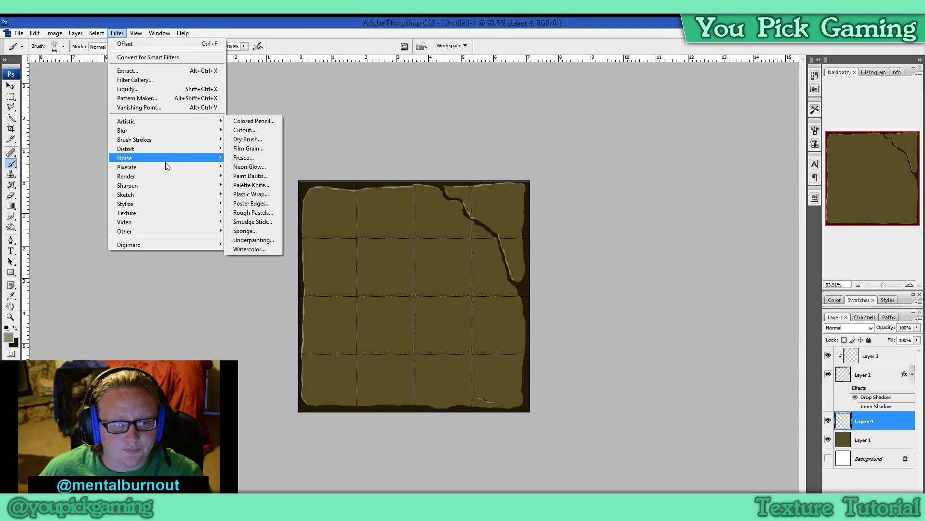
pyautogui.moveTo(169, 176)
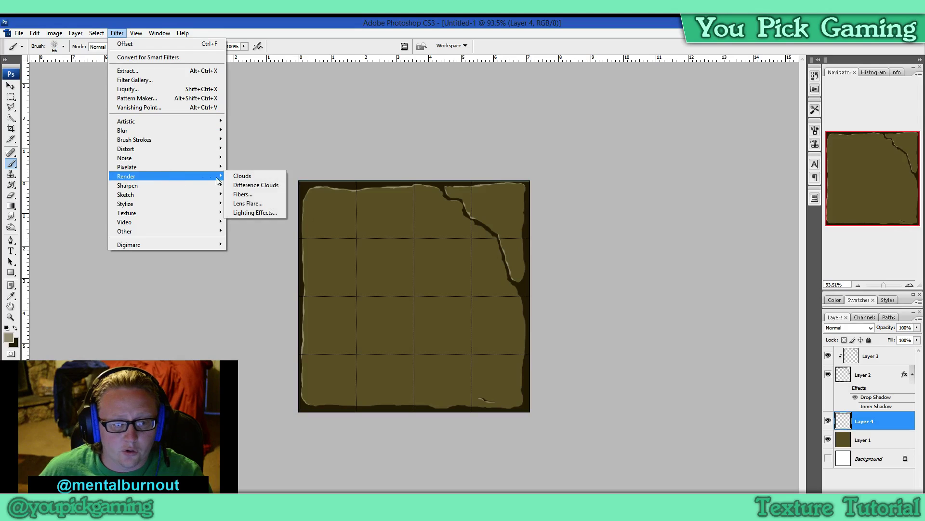
pyautogui.click(256, 185)
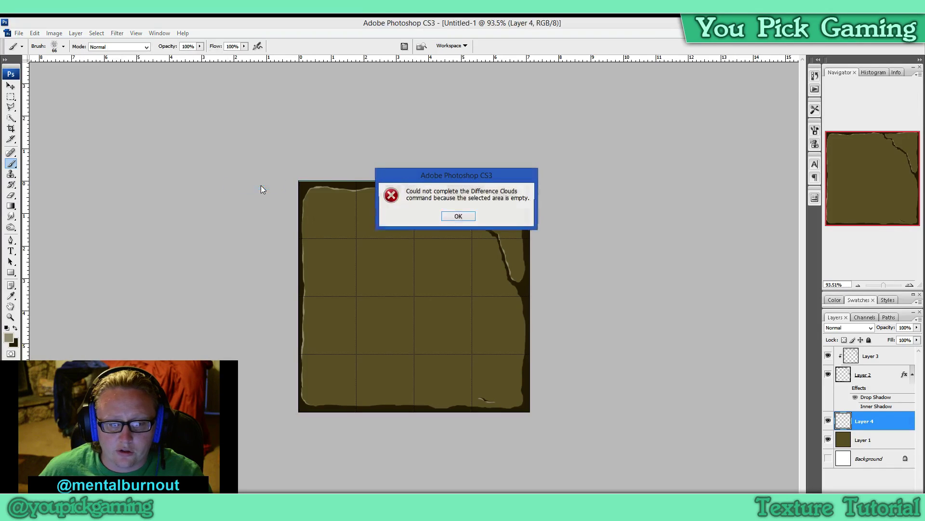
pyautogui.click(458, 217)
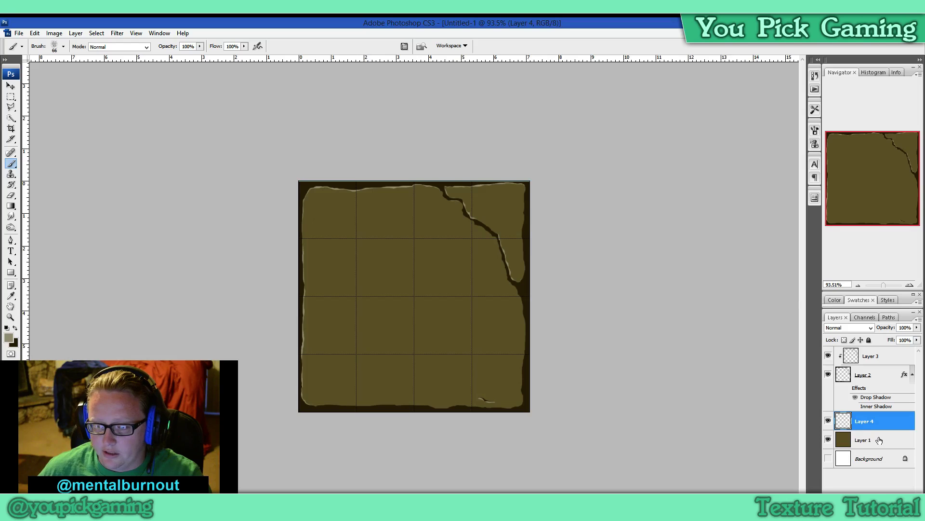
# - Duplicate Layer 1 within the document, keeping the default name for the copy
pyautogui.click(878, 440)
pyautogui.rightClick(878, 440)
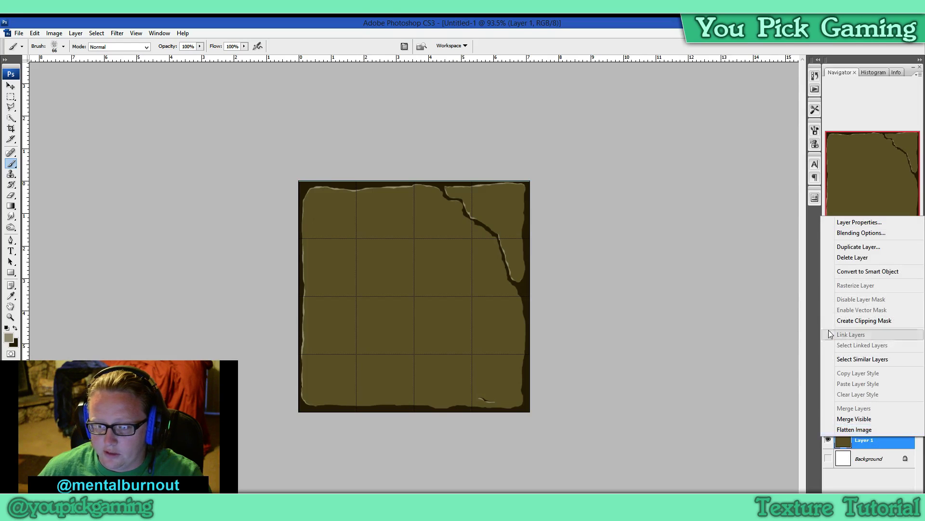
pyautogui.click(858, 247)
pyautogui.click(545, 176)
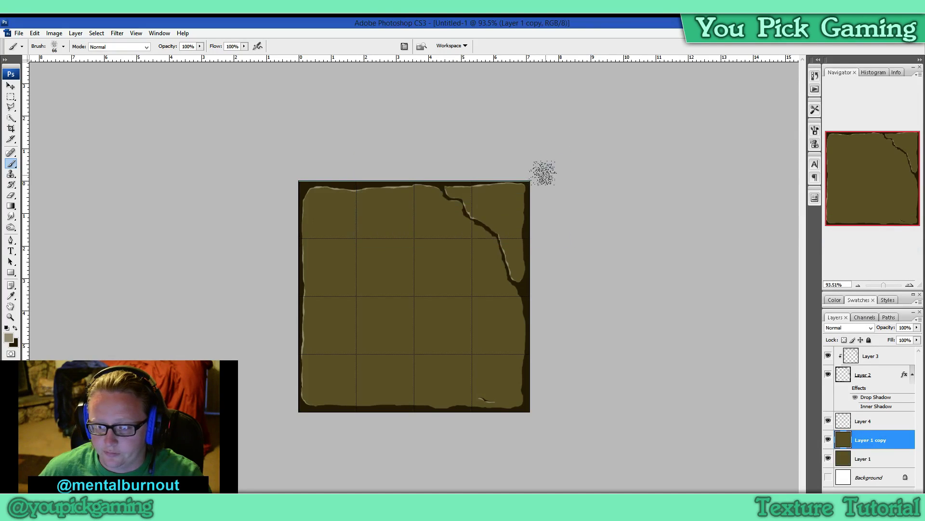
# - Delete the empty Layer 4 above the duplicated base layer
pyautogui.click(869, 422)
pyautogui.rightClick(869, 422)
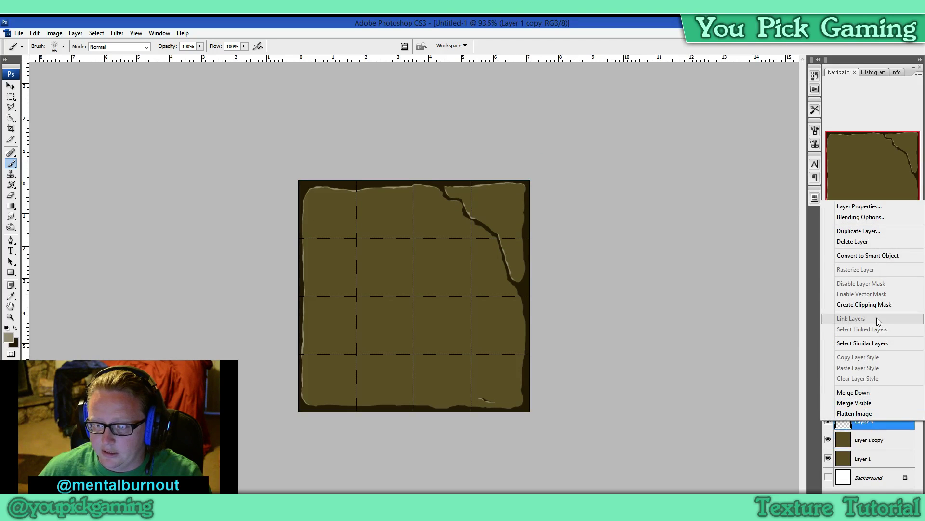
pyautogui.click(867, 243)
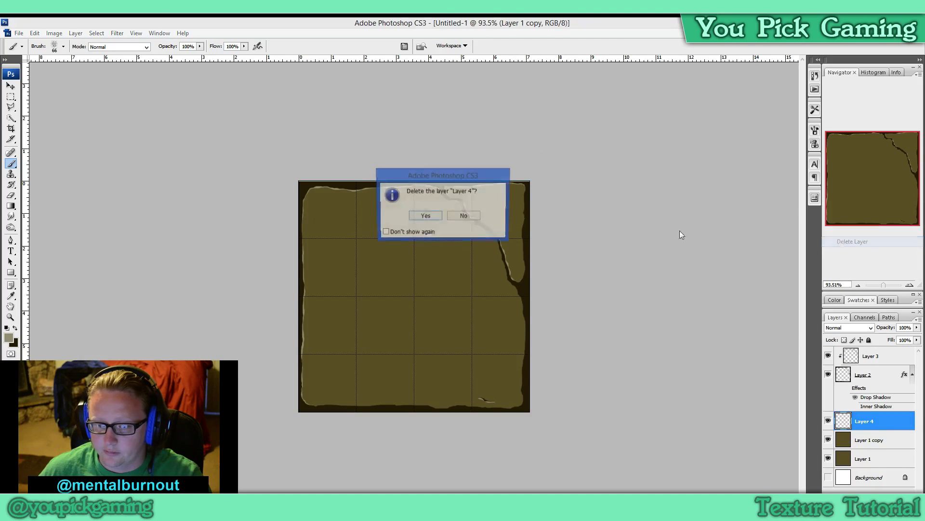
pyautogui.click(425, 217)
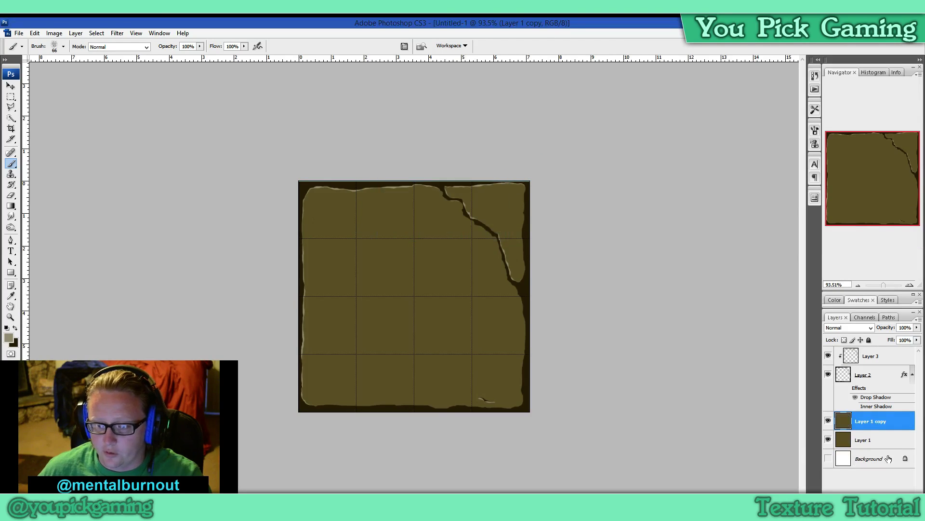
# - Render Difference Clouds on Layer 1 copy
pyautogui.click(116, 34)
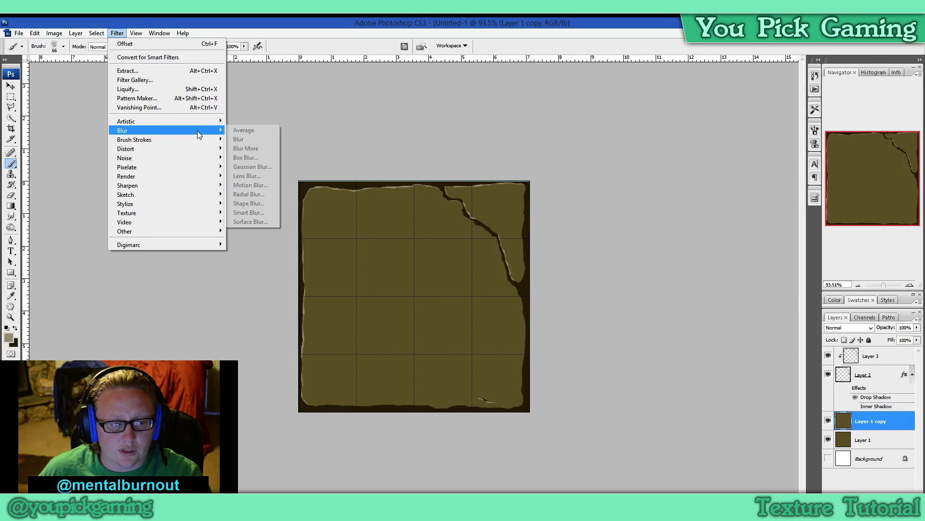
pyautogui.moveTo(201, 158)
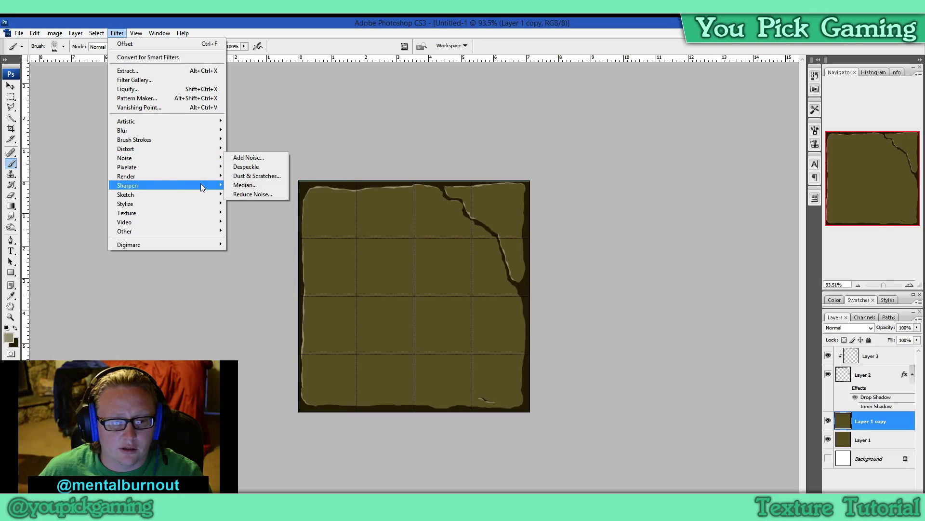
pyautogui.moveTo(212, 177)
pyautogui.click(241, 187)
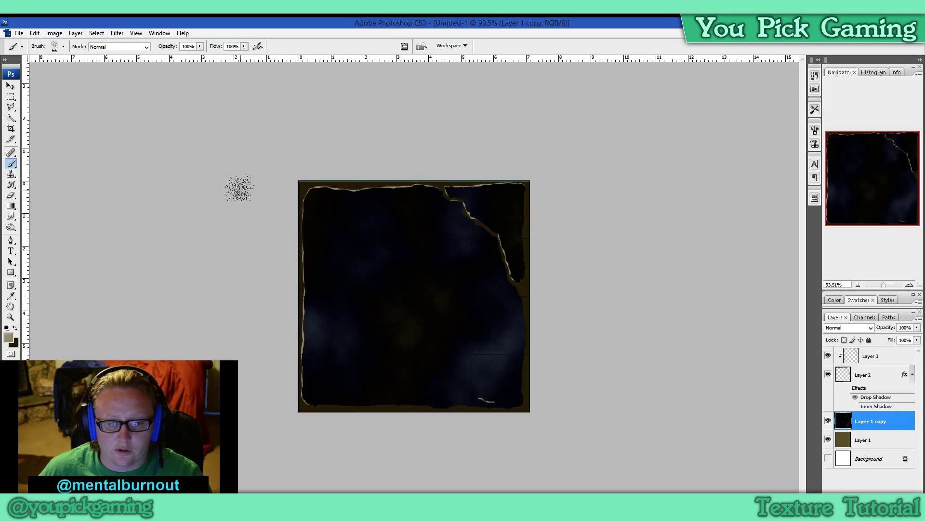
# - Swap the foreground and background colours and reapply Difference Clouds to Layer 1 copy three times
pyautogui.click(15, 328)
pyautogui.click(135, 33)
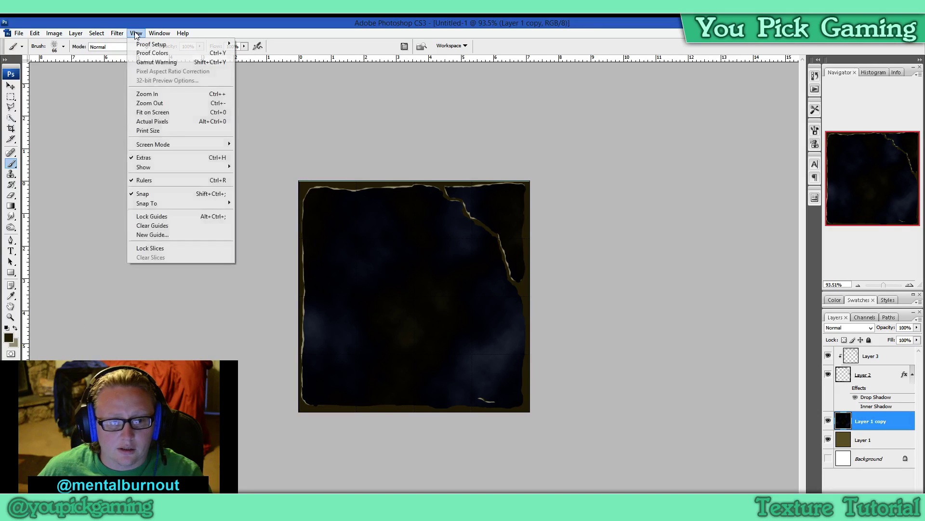
pyautogui.click(124, 44)
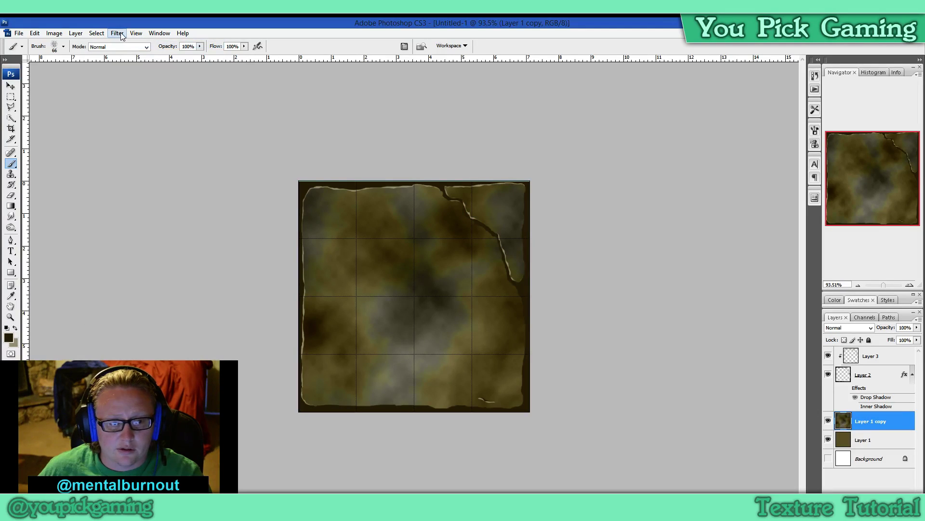
pyautogui.click(117, 33)
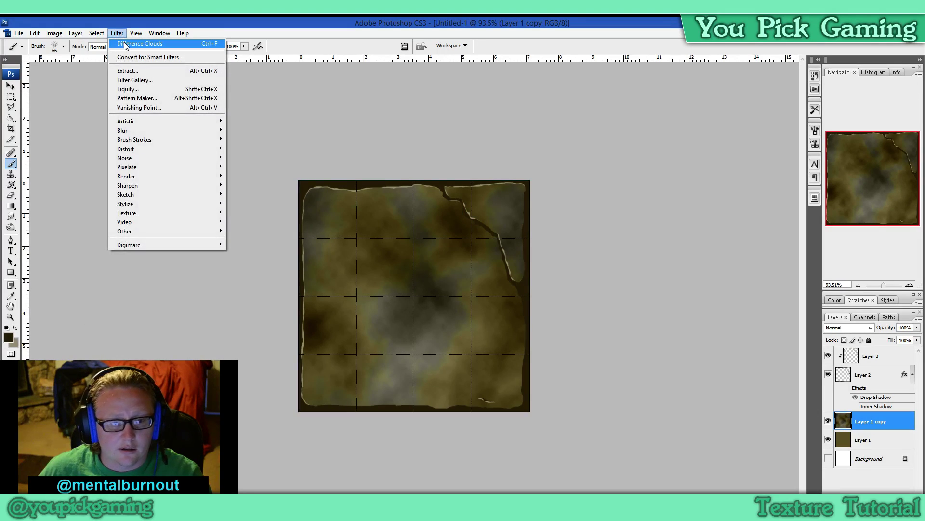
pyautogui.click(124, 43)
pyautogui.click(118, 34)
pyautogui.click(126, 44)
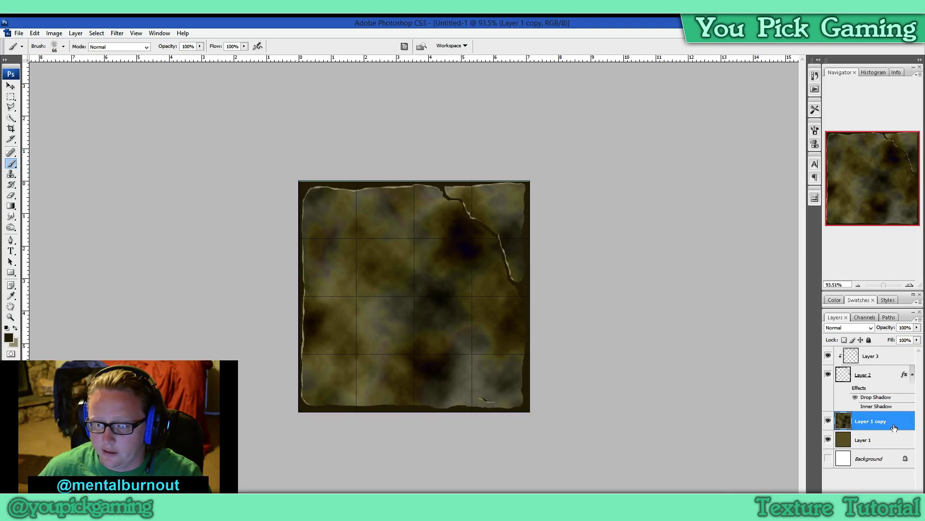
# - Try out successive blend modes on Layer 1 copy, from Multiply through Screen, Color Dodge and Soft Light to Pin Light
pyautogui.click(866, 329)
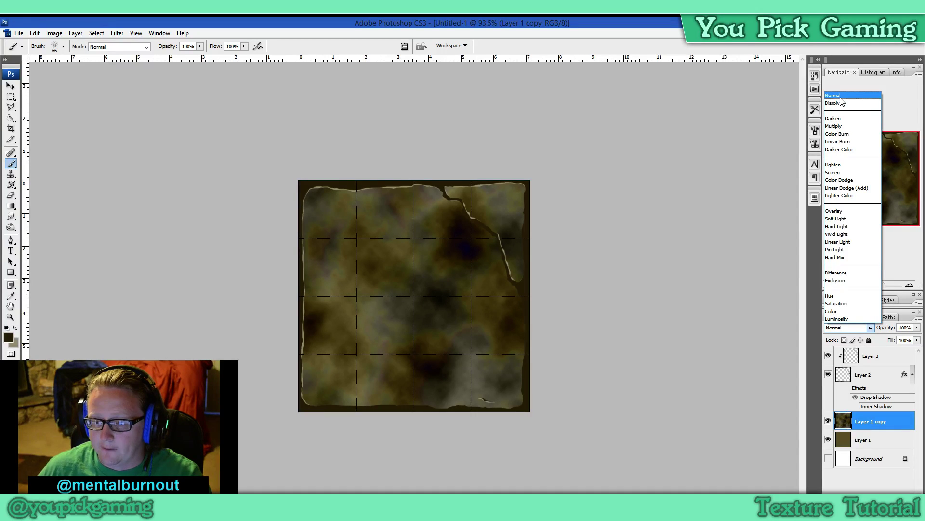
pyautogui.click(840, 97)
pyautogui.press('Down')
pyautogui.press('Down')
pyautogui.press('Down')
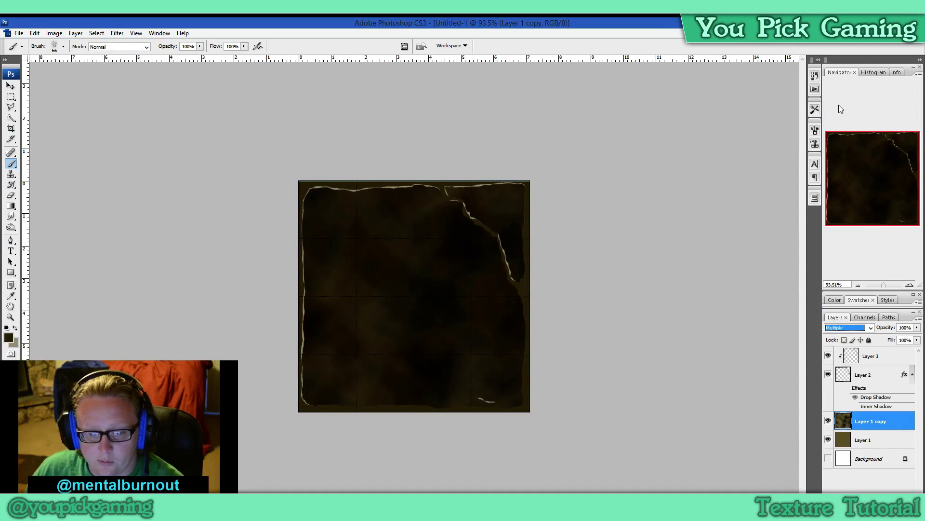
pyautogui.press('Down')
pyautogui.press('Down')
pyautogui.press('Down')
pyautogui.press('Down')
pyautogui.press('Down')
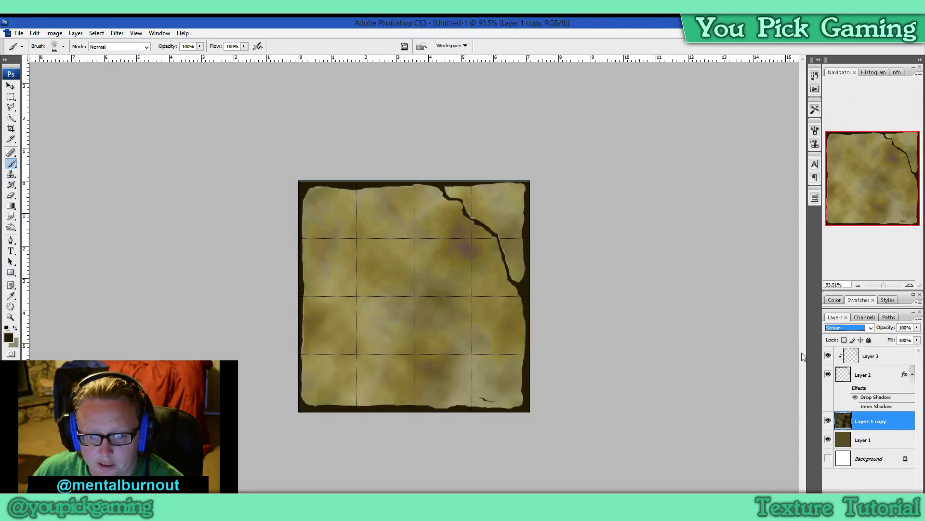
pyautogui.press('Down')
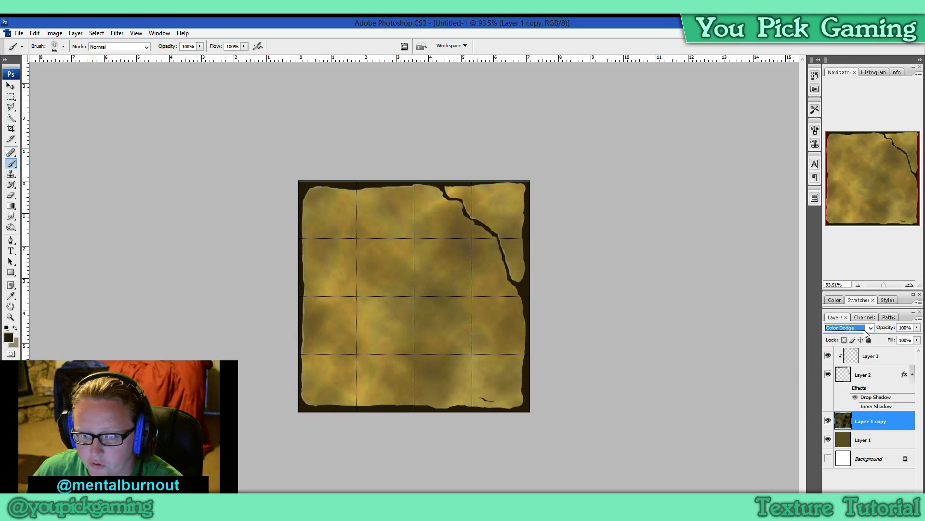
pyautogui.press('Down')
pyautogui.press('Down')
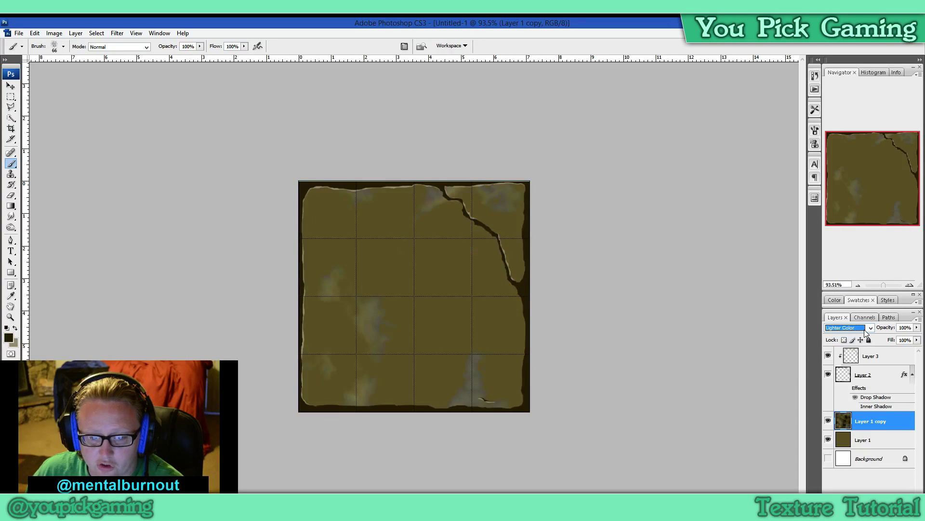
pyautogui.press('Down')
pyautogui.press('Down')
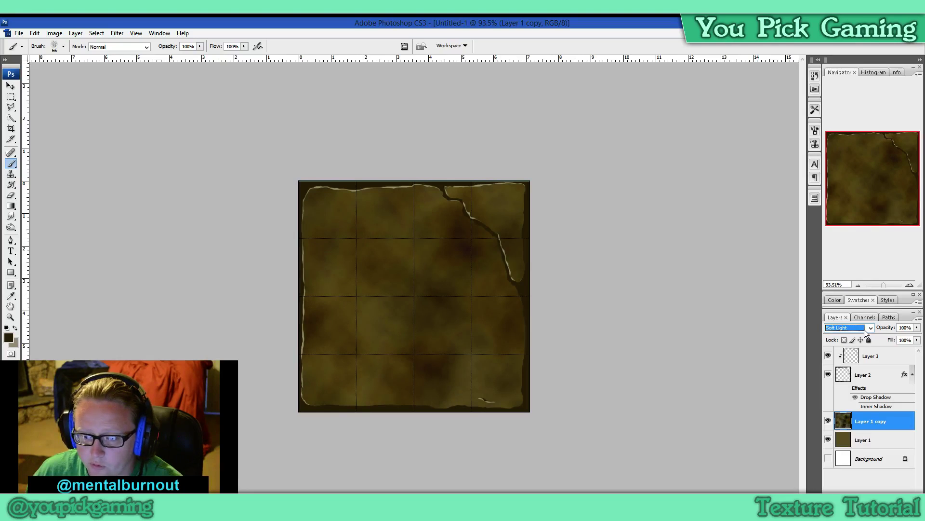
pyautogui.press('Down')
pyautogui.press('Down')
pyautogui.press('Down')
pyautogui.press('Down')
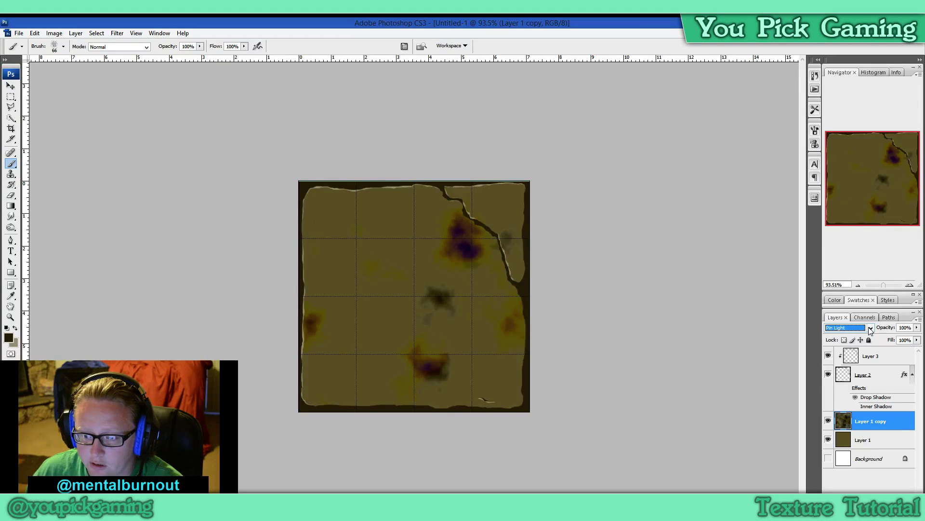
# - Compare Overlay on Layer 1 copy and set its blend mode to Soft Light
pyautogui.click(871, 329)
pyautogui.click(861, 212)
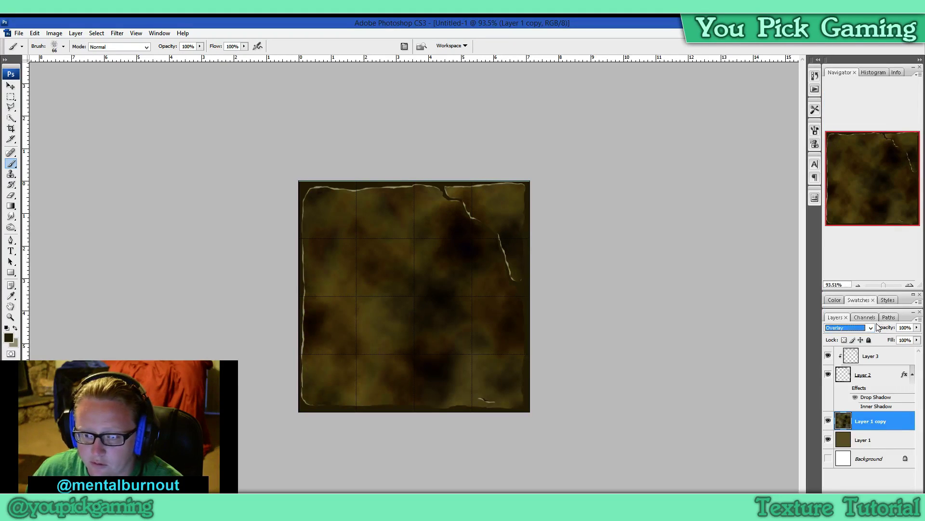
pyautogui.click(870, 328)
pyautogui.click(864, 220)
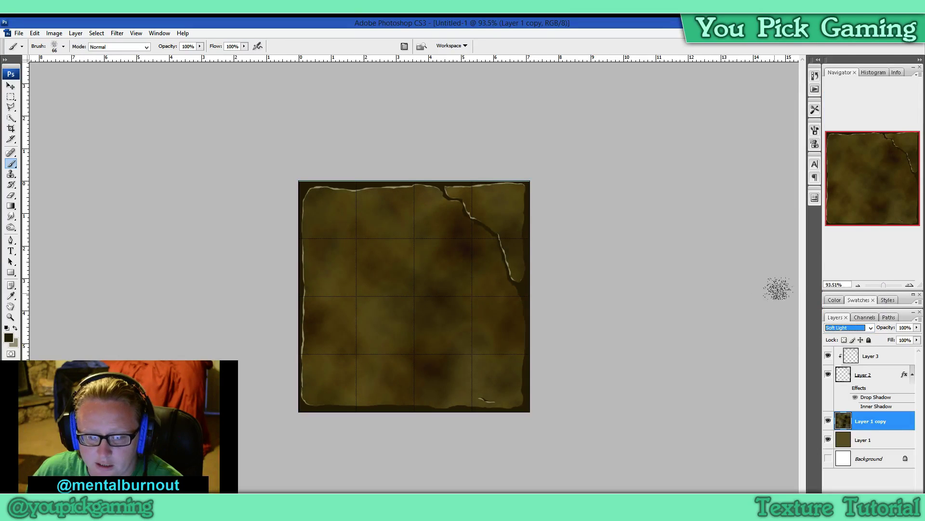
# - Lower the opacity of Layer 1 copy to 68%
pyautogui.click(916, 327)
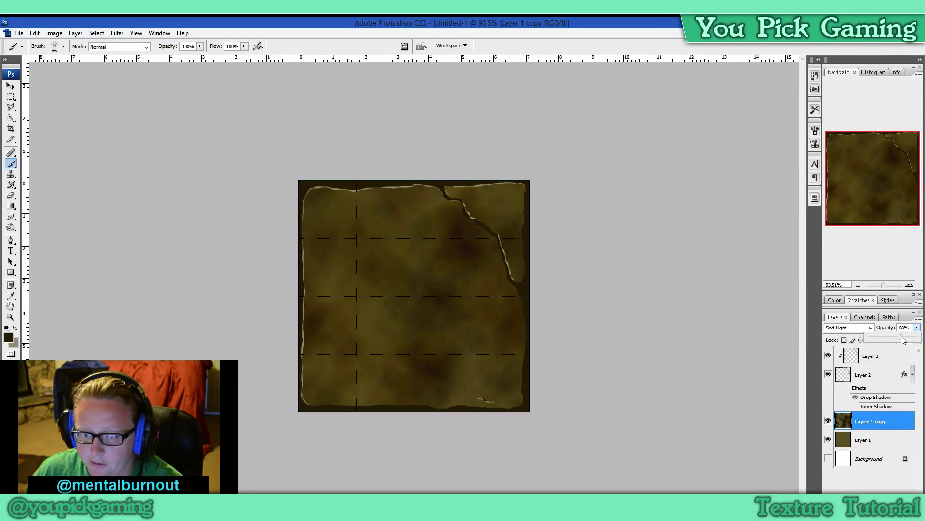
pyautogui.moveTo(917, 339); pyautogui.dragTo(894, 339)
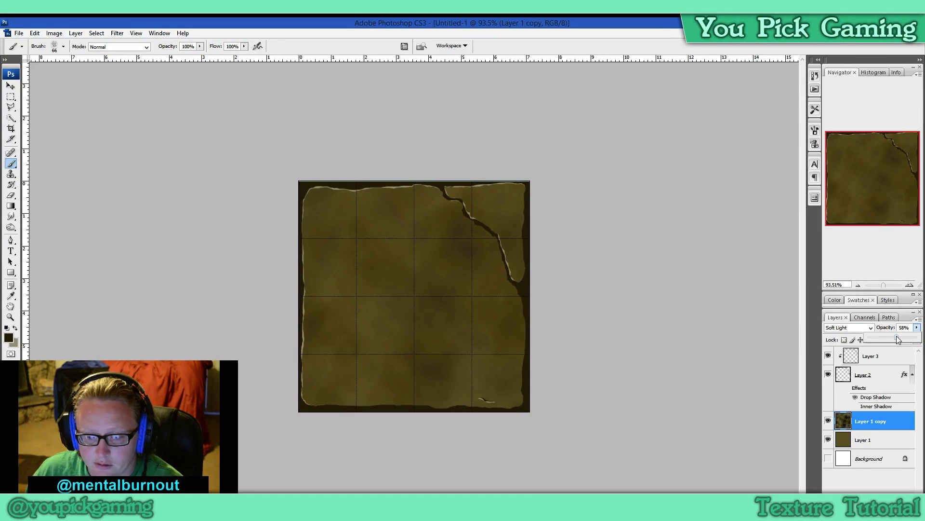
pyautogui.moveTo(896, 339); pyautogui.dragTo(905, 339)
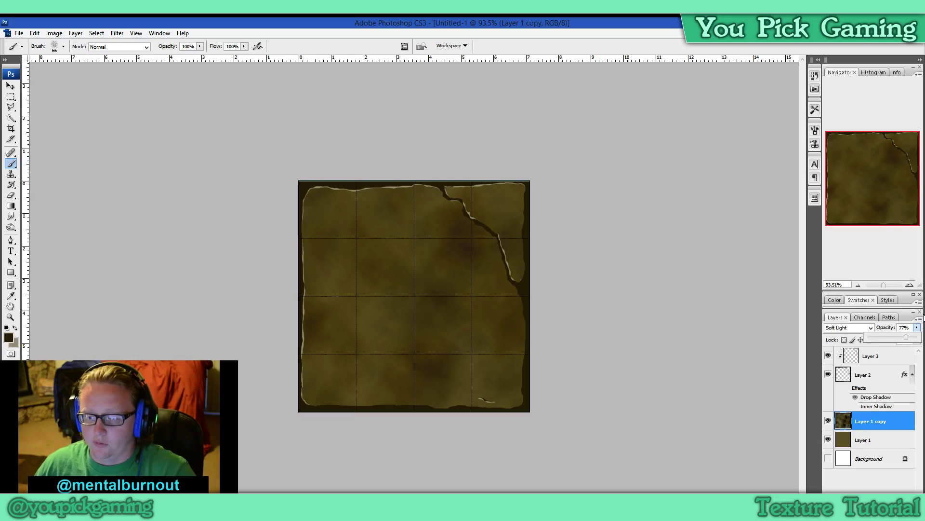
pyautogui.moveTo(918, 340); pyautogui.dragTo(909, 340)
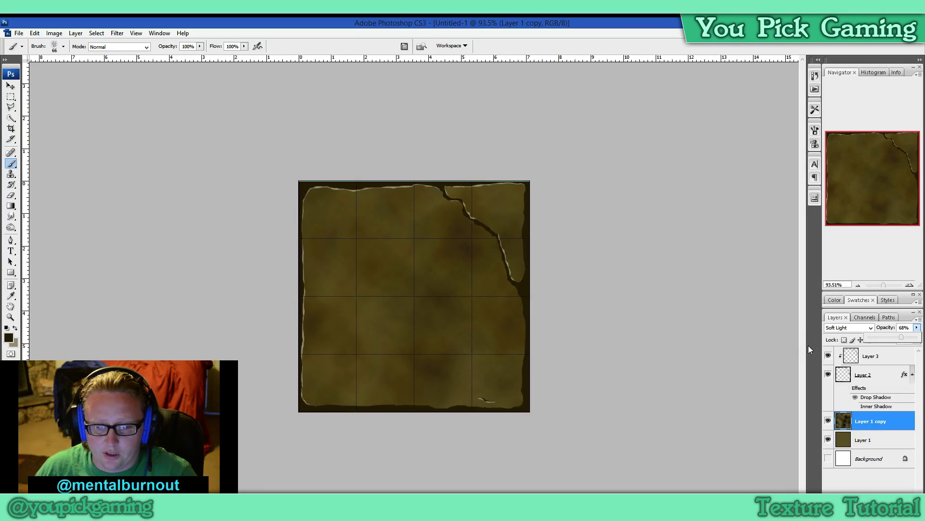
# - Duplicate the clouded Layer 1 copy and set the new duplicate's blend mode to Multiply
pyautogui.rightClick(887, 422)
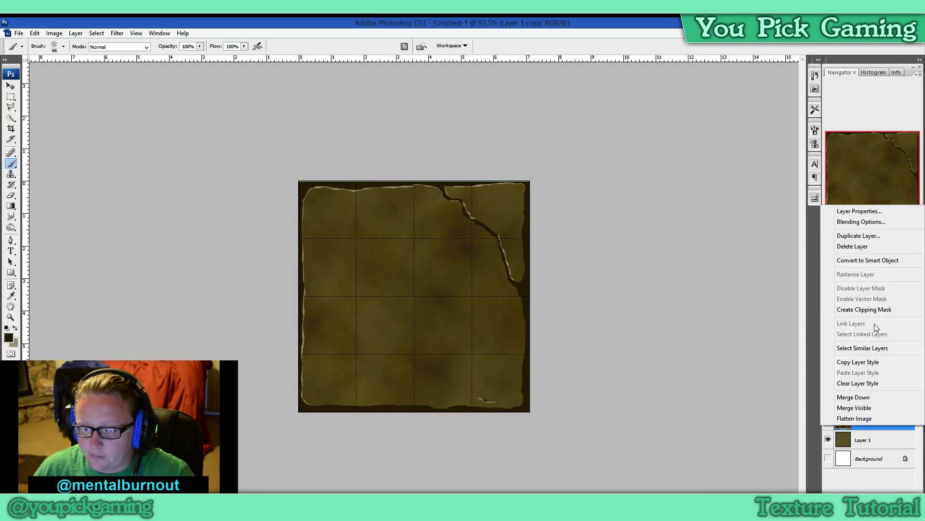
pyautogui.click(858, 235)
pyautogui.click(548, 174)
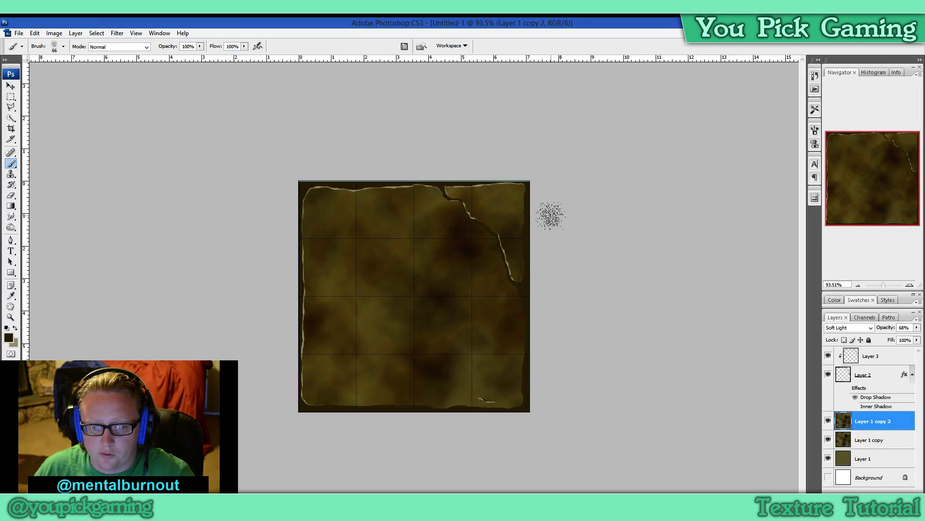
pyautogui.click(868, 328)
pyautogui.click(850, 131)
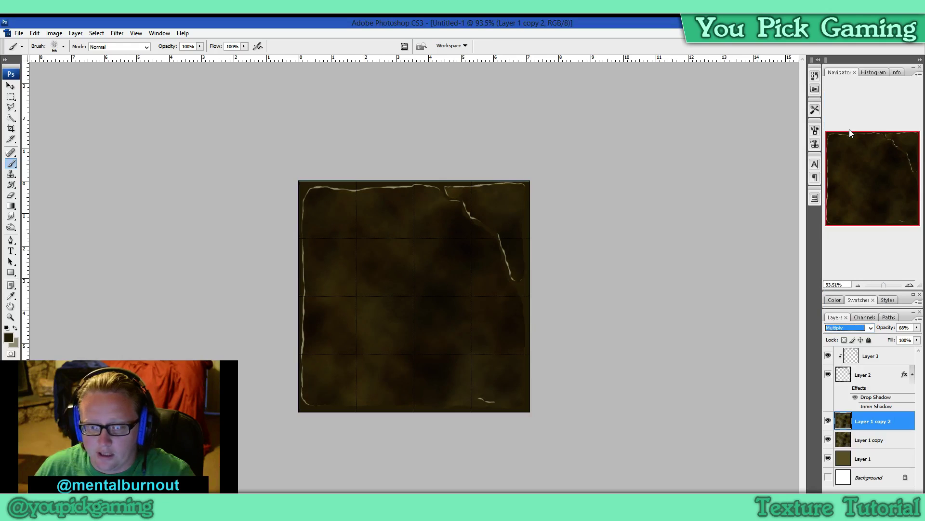
# - Hide Layer 1 copy 2 and Layer 2, with Layer 1 copy selected for editing
pyautogui.click(828, 420)
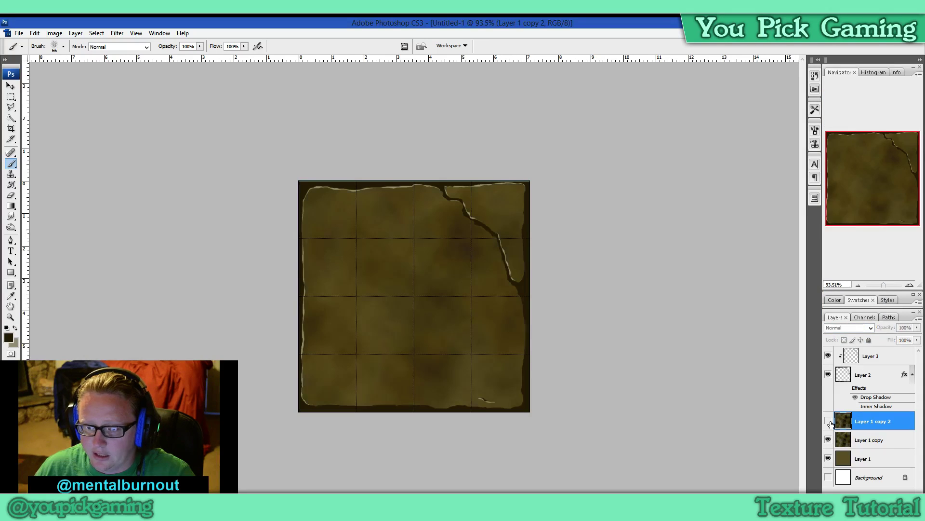
pyautogui.click(870, 440)
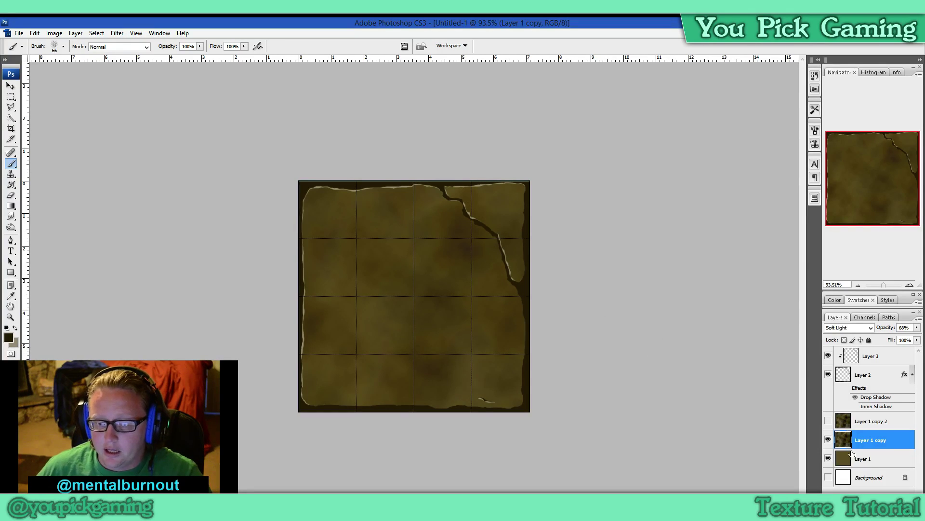
pyautogui.click(828, 376)
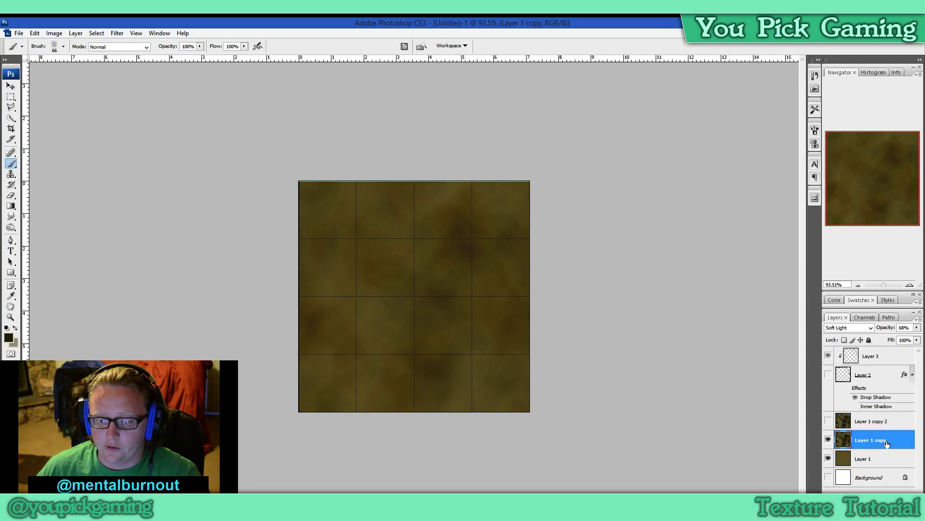
# - Offset Layer 1 copy by about +605 pixels horizontally and +85 pixels vertically with Wrap Around
pyautogui.click(118, 33)
pyautogui.moveTo(203, 233)
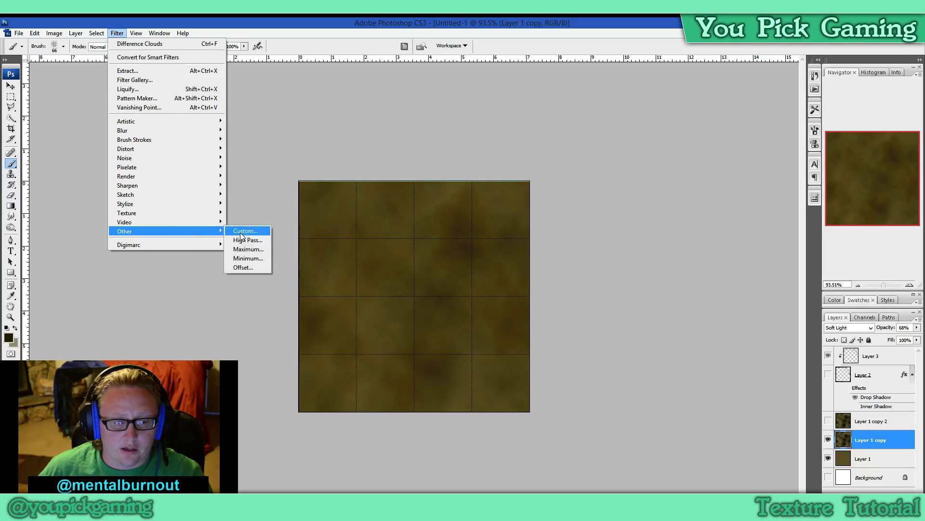
pyautogui.click(254, 267)
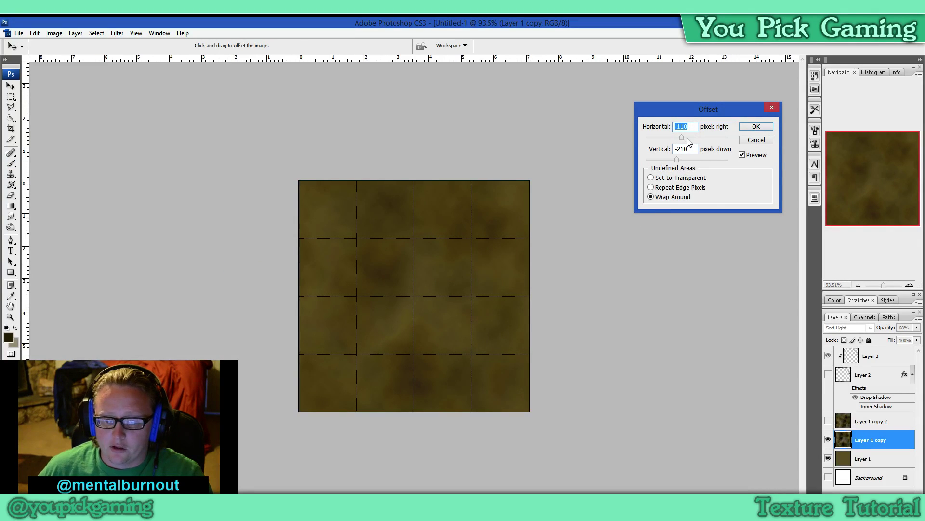
pyautogui.moveTo(681, 137); pyautogui.dragTo(693, 159)
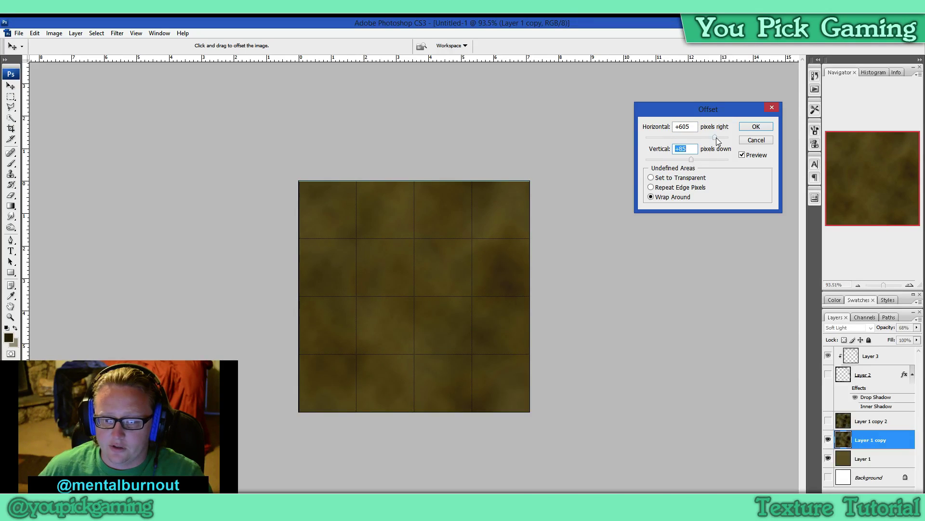
pyautogui.click(757, 126)
pyautogui.press('b')
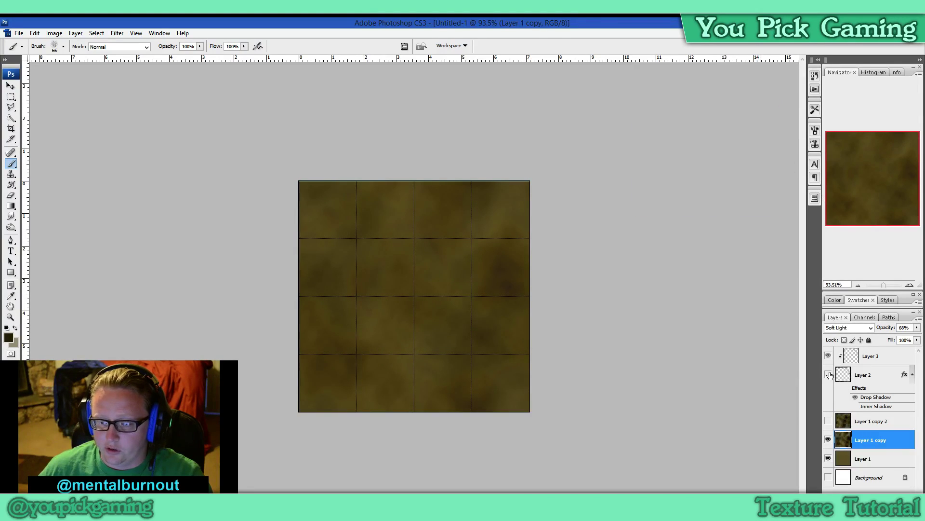
# - Show Layer 2 again and delete the hidden Layer 1 copy 2
pyautogui.click(828, 374)
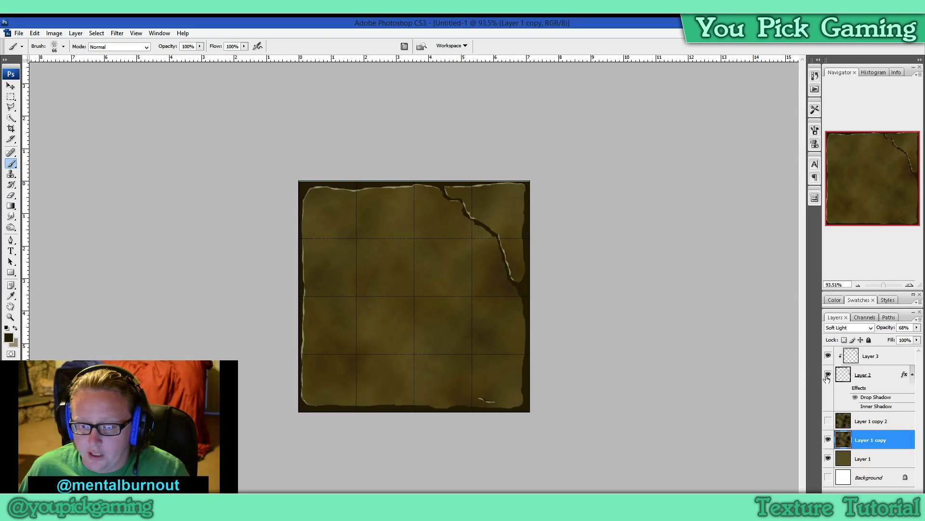
pyautogui.click(873, 423)
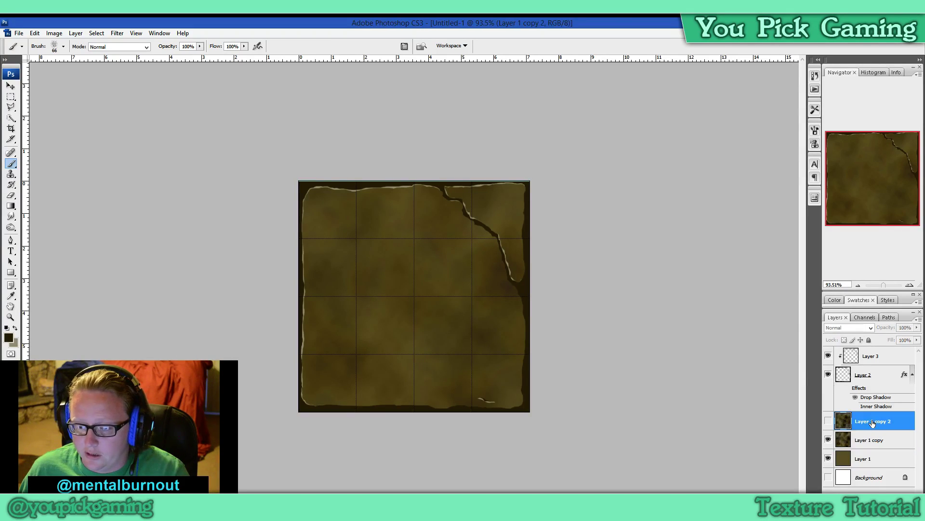
pyautogui.rightClick(876, 424)
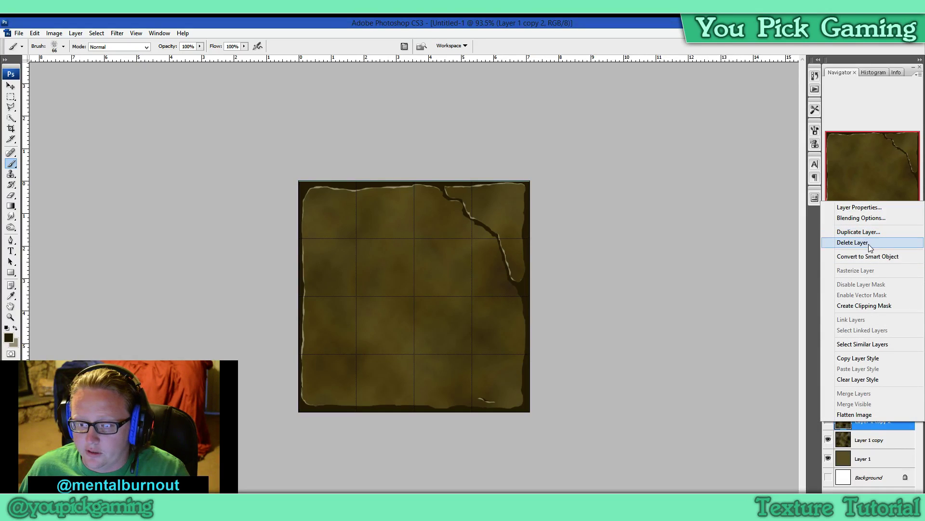
pyautogui.click(868, 243)
pyautogui.click(425, 216)
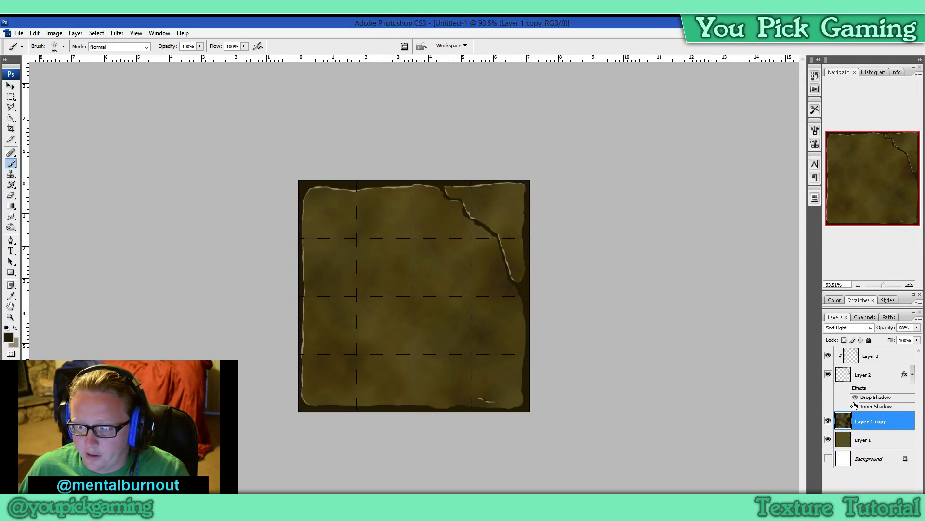
# - Toggle the visibility of Layer 1 copy repeatedly to compare the tile with and without the cloud mottling
pyautogui.click(875, 379)
pyautogui.click(871, 421)
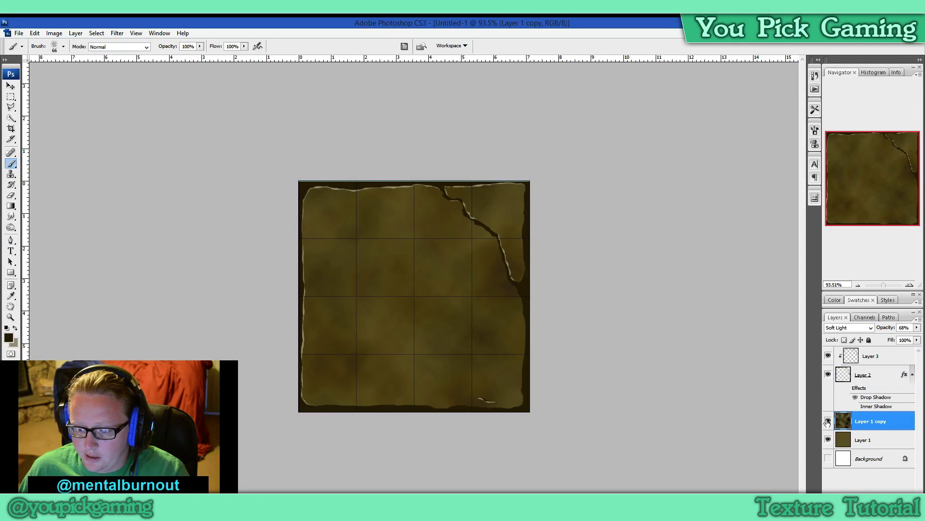
pyautogui.click(828, 421)
pyautogui.click(827, 422)
pyautogui.click(828, 421)
pyautogui.click(827, 422)
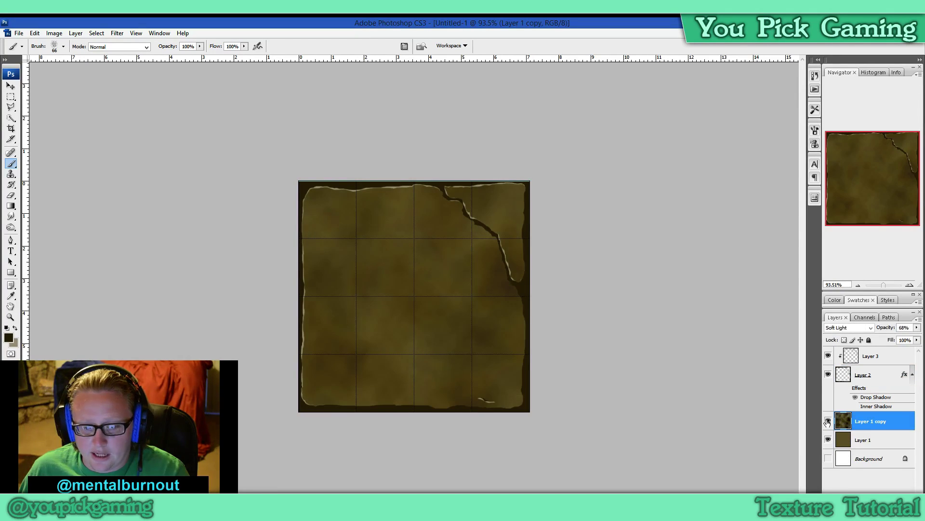
pyautogui.click(828, 422)
pyautogui.click(827, 422)
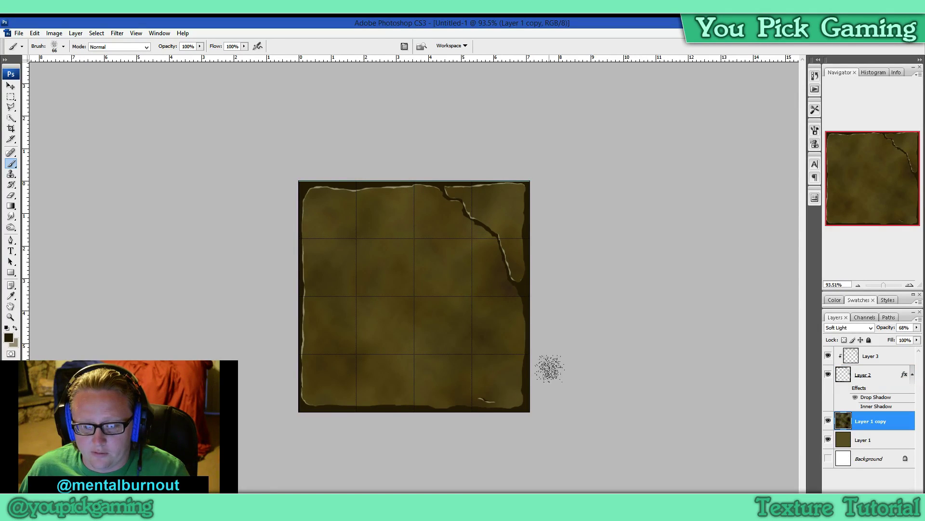
# - Add a new empty layer directly above Layer 1 copy and choose the hard round 9 px brush
pyautogui.click(896, 444)
pyautogui.click(890, 422)
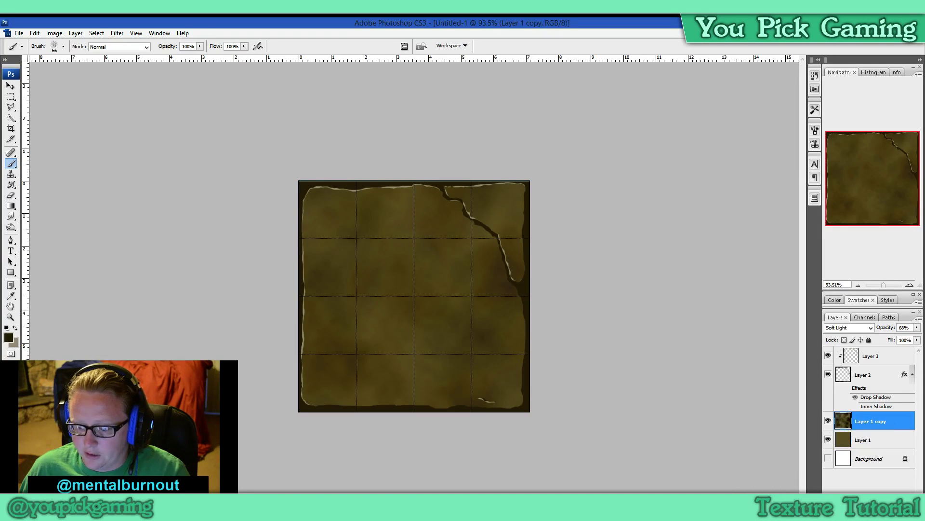
pyautogui.hotkey('ctrl', 'shift', 'alt', 'n')
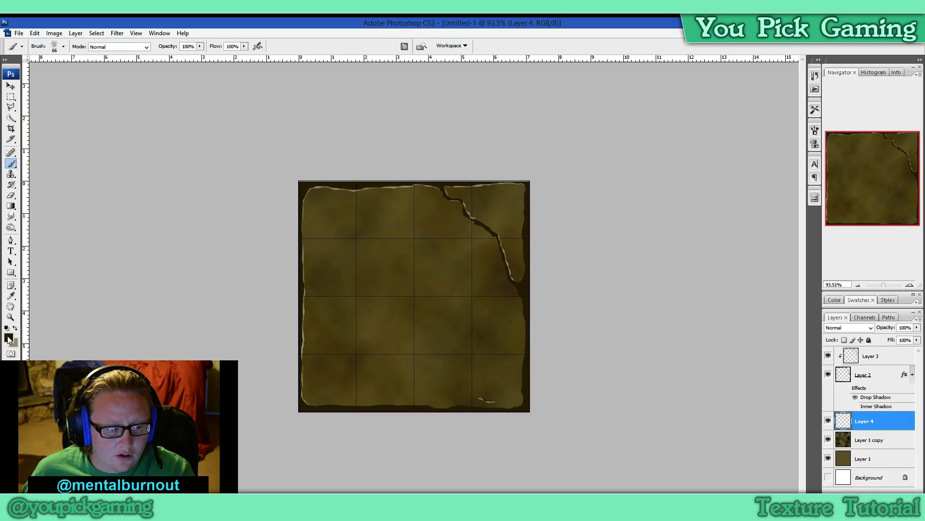
pyautogui.click(63, 46)
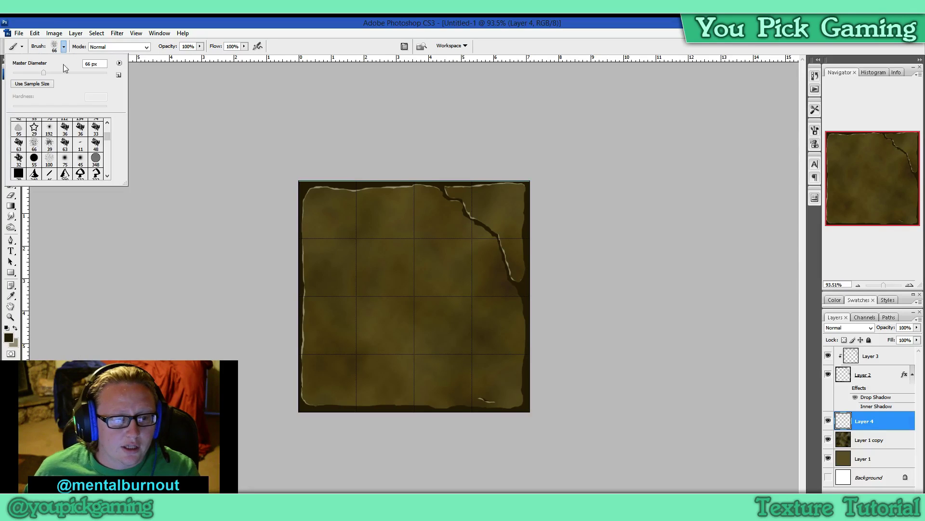
pyautogui.moveTo(107, 139); pyautogui.dragTo(107, 126)
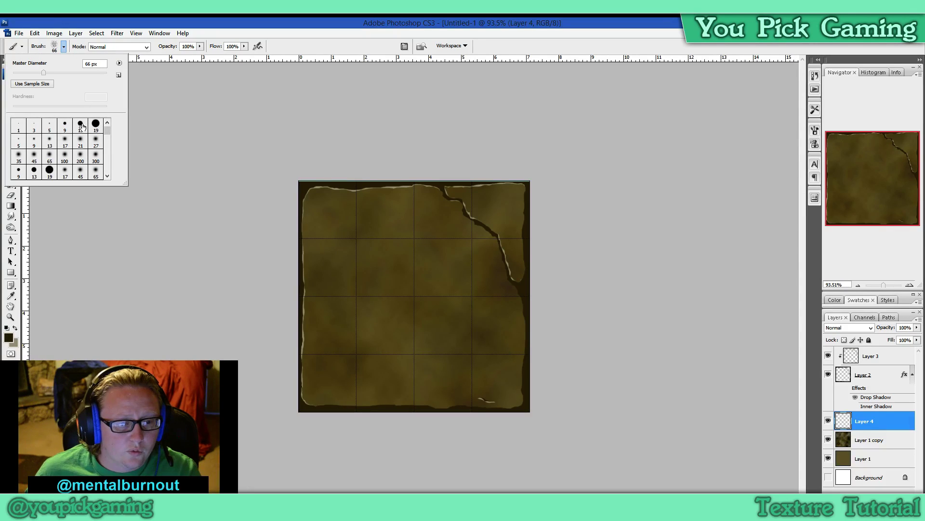
pyautogui.click(65, 127)
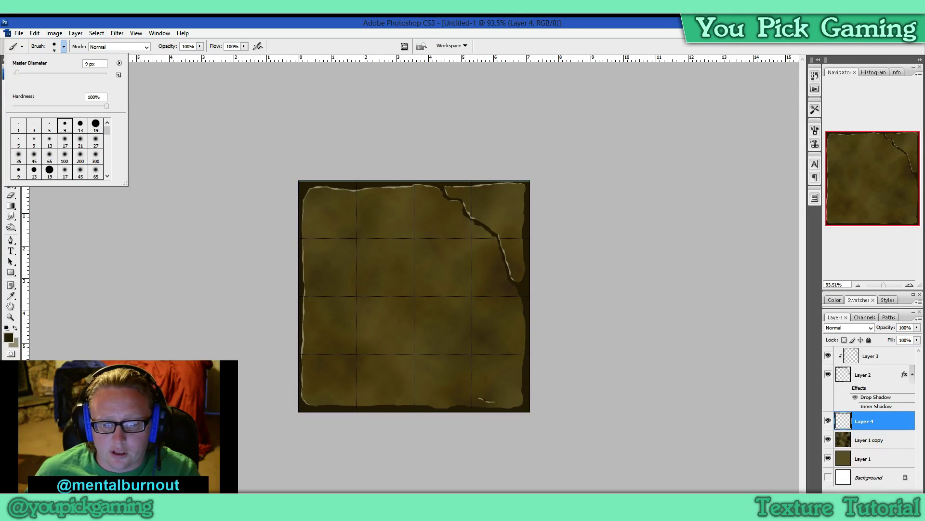